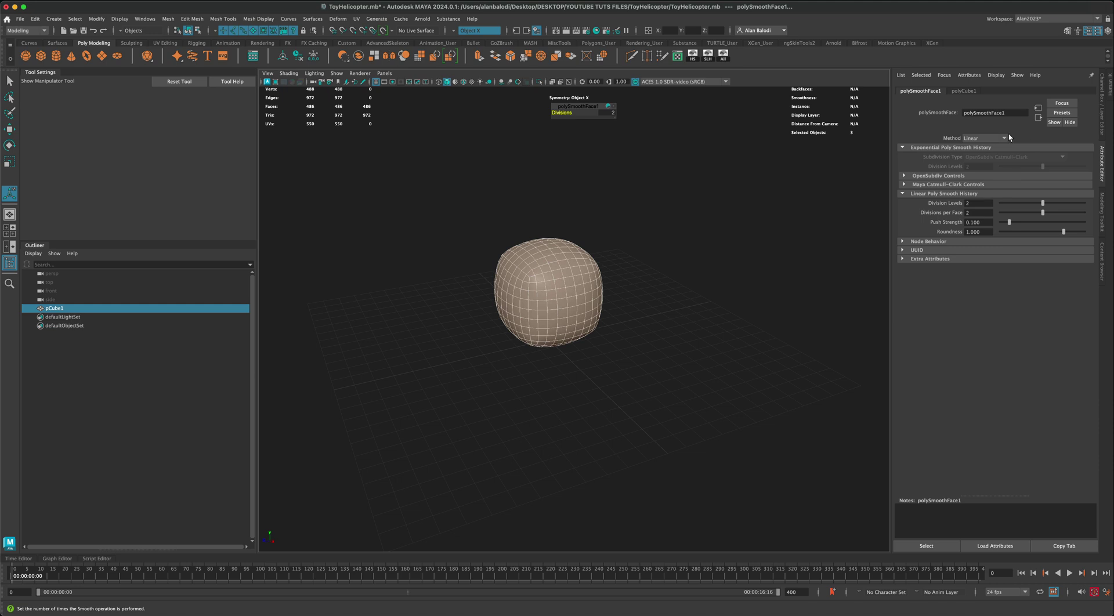
- Set the cube's smooth method to Exponential and turn on wireframe on shaded in the perspective view
left_click(994, 137)
left_click(987, 147)
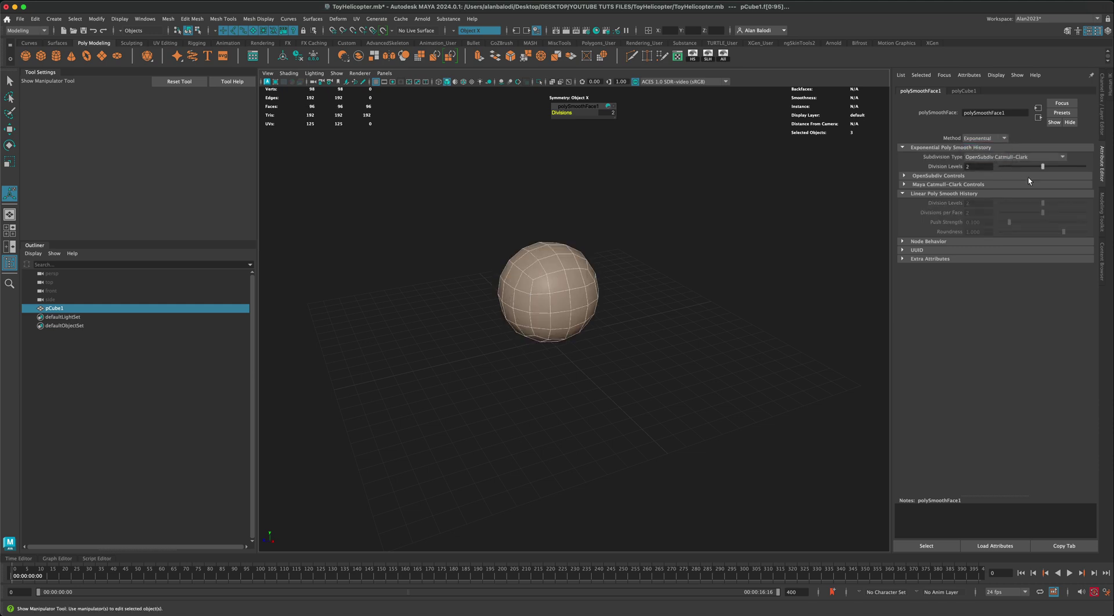
left_click_drag(659, 298, 529, 275, "alt")
right_click_drag(530, 275, 613, 253)
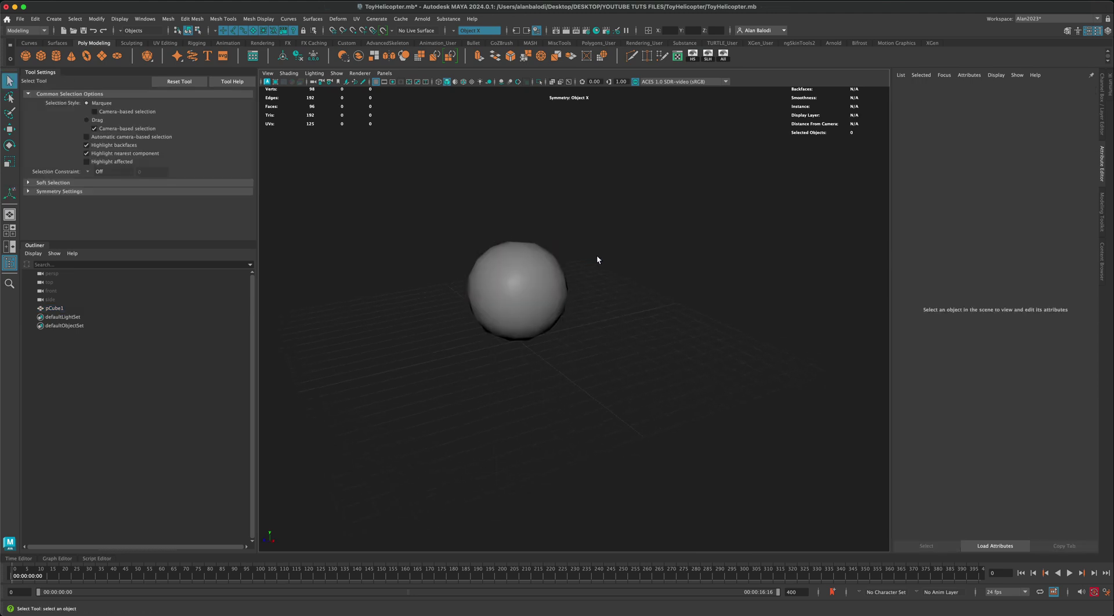
left_click(463, 82)
left_click_drag(455, 215, 446, 216, "alt")
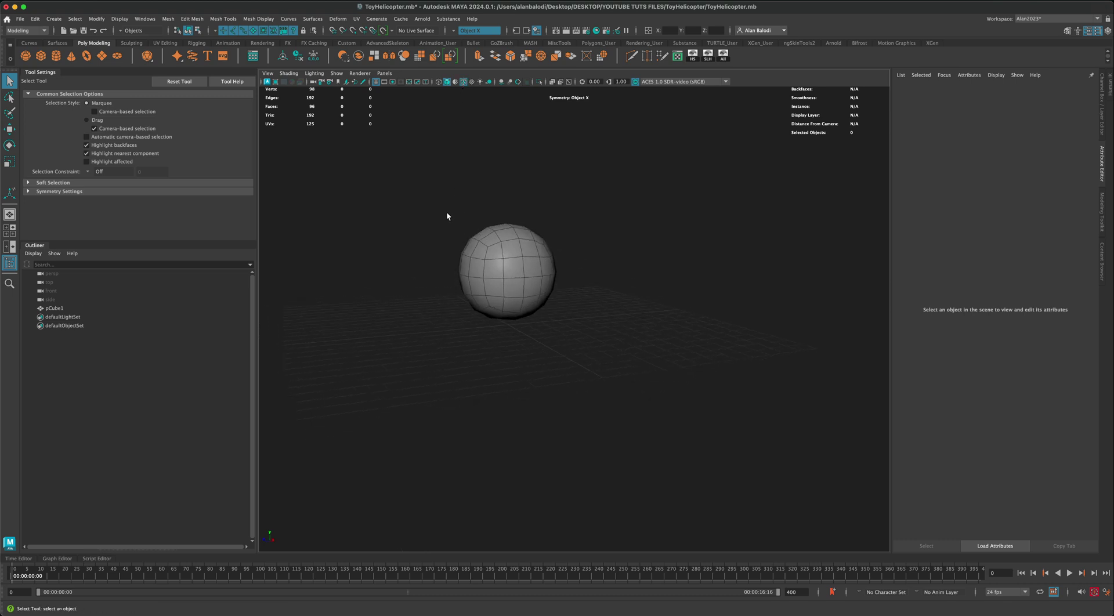
- Select the 24 faces of the sphere's upper front quarter and extrude them inward with a Local Translate Z of -3.461
right_click_drag(474, 253, 420, 256)
left_click_drag(417, 214, 420, 266)
middle_click_drag(420, 265, 427, 283, "alt")
right_click_drag(361, 274, 384, 272, "alt")
middle_click_drag(384, 272, 387, 267, "alt")
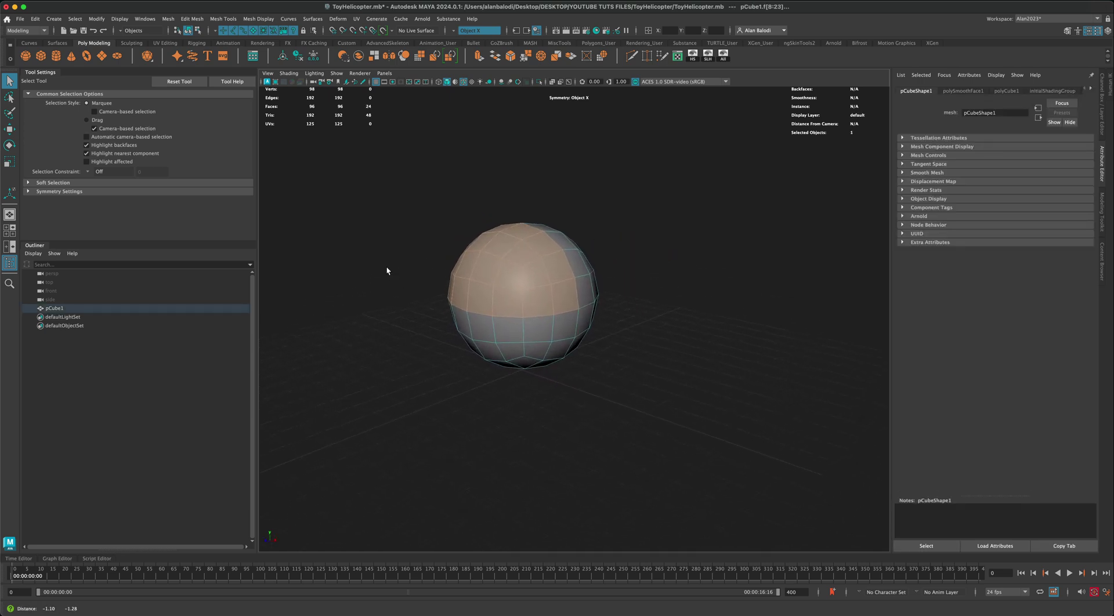
left_click_drag(387, 270, 384, 261, "alt")
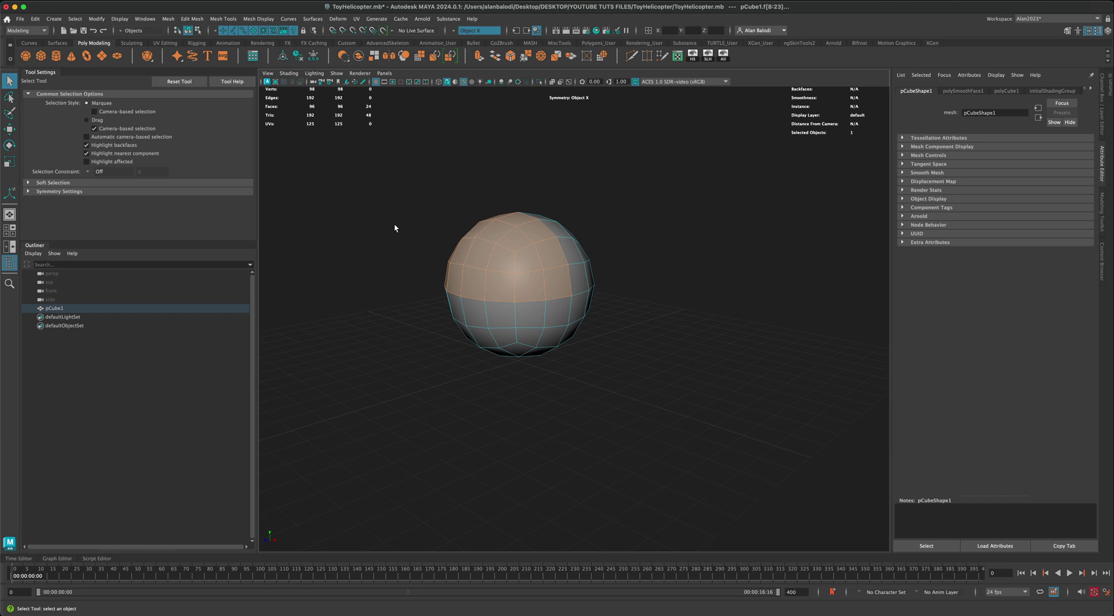
key("ctrl+e")
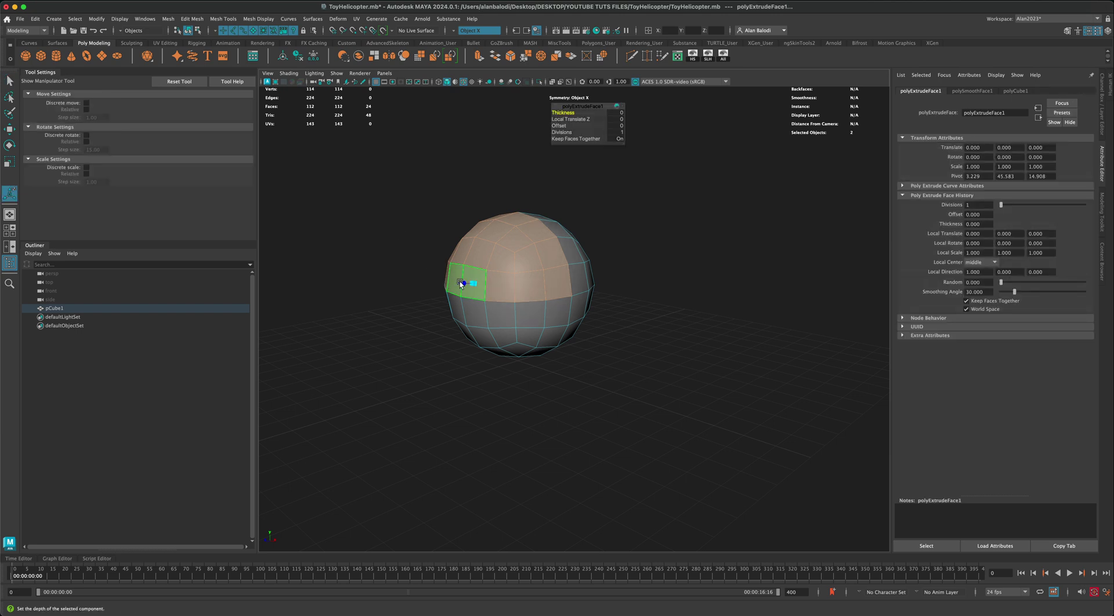
left_click_drag(460, 282, 408, 291)
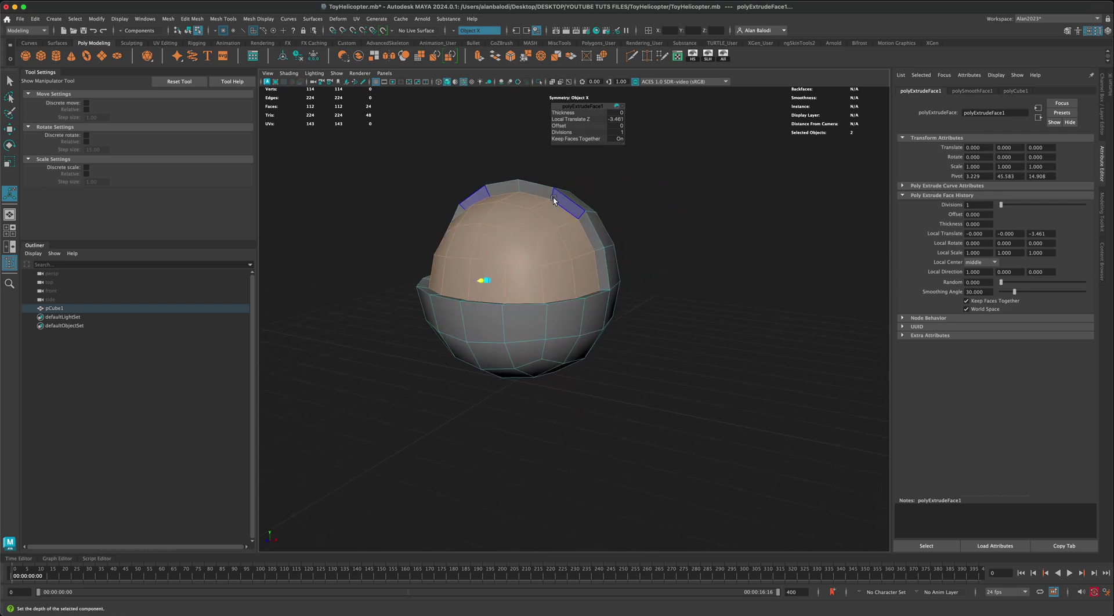
- Return to object mode and scale the whole body slightly longer along its Z axis
right_click_drag(552, 198, 589, 185)
left_click(658, 230)
scroll(552, 255, "down", 3)
left_click(552, 256)
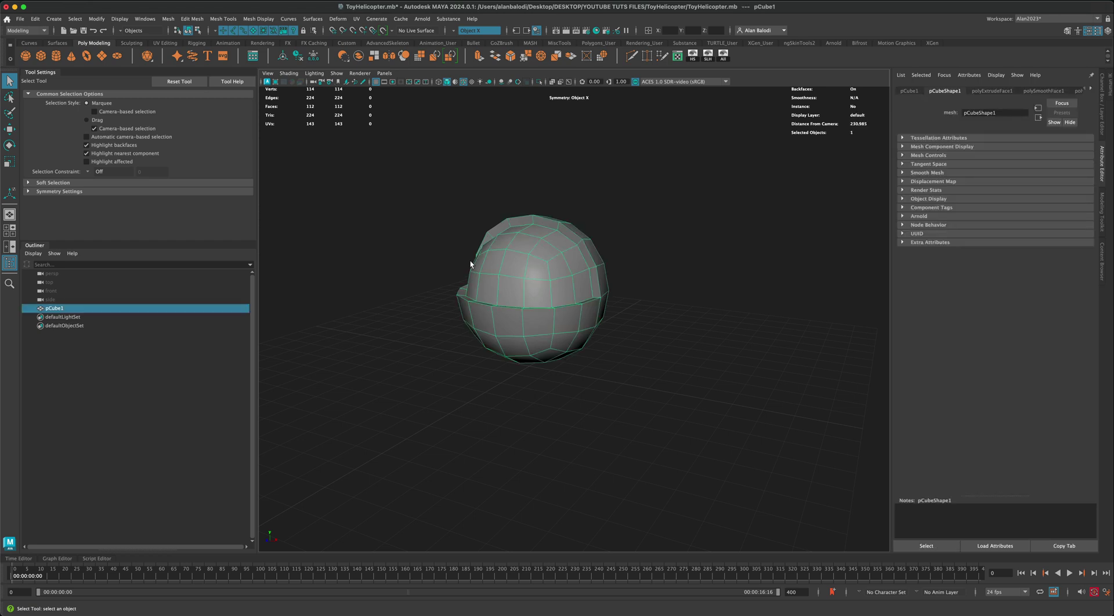
middle_click_drag(471, 262, 492, 271, "alt")
left_click(10, 163)
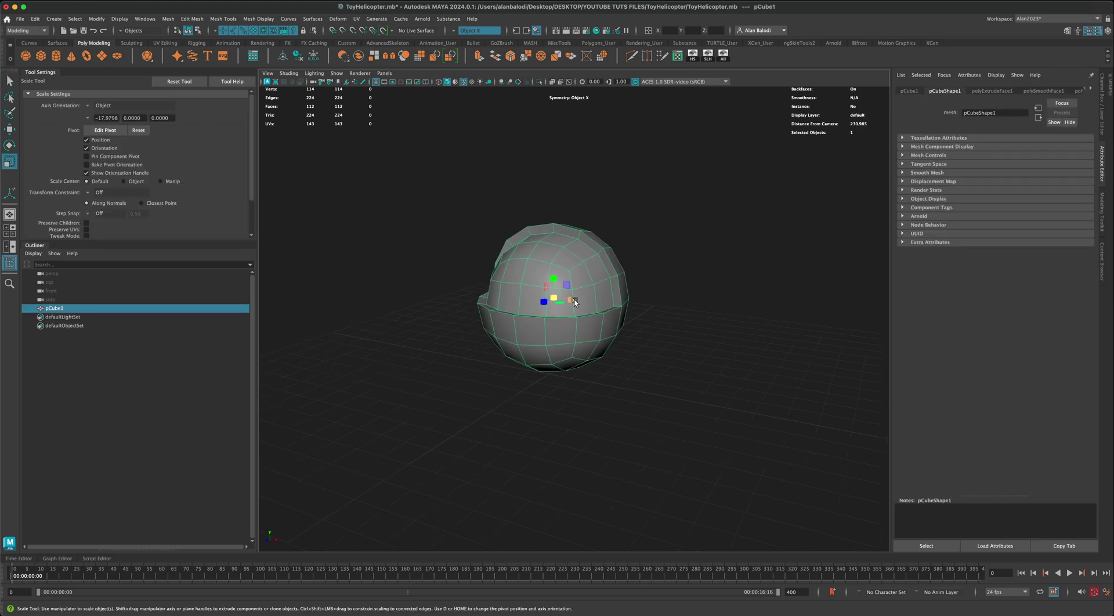
left_click_drag(571, 301, 624, 303, "alt")
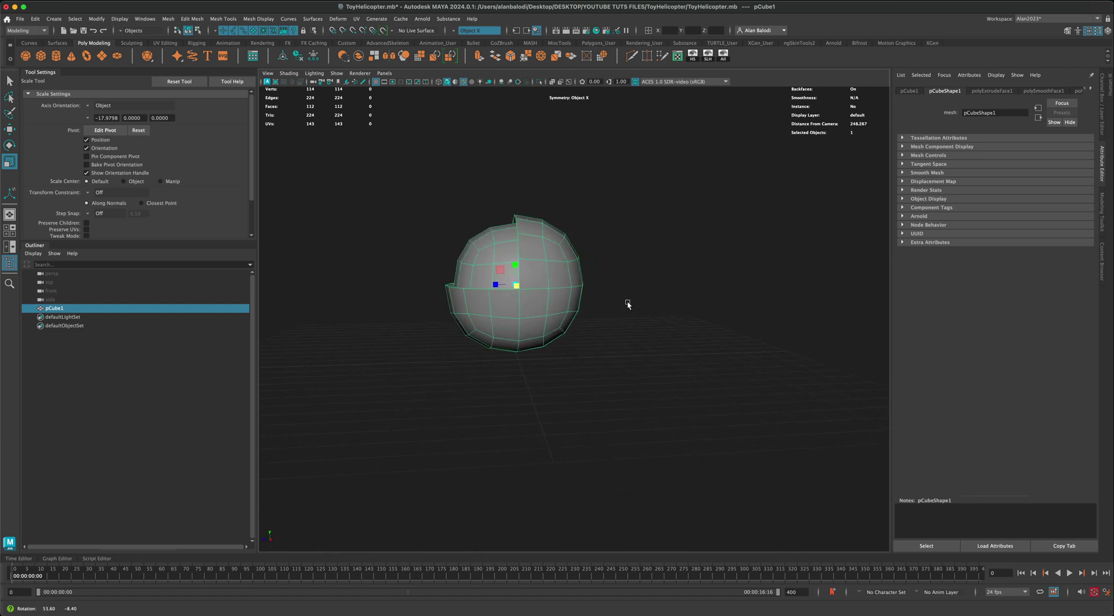
left_click_drag(499, 285, 494, 285)
left_click(9, 81)
left_click(438, 283)
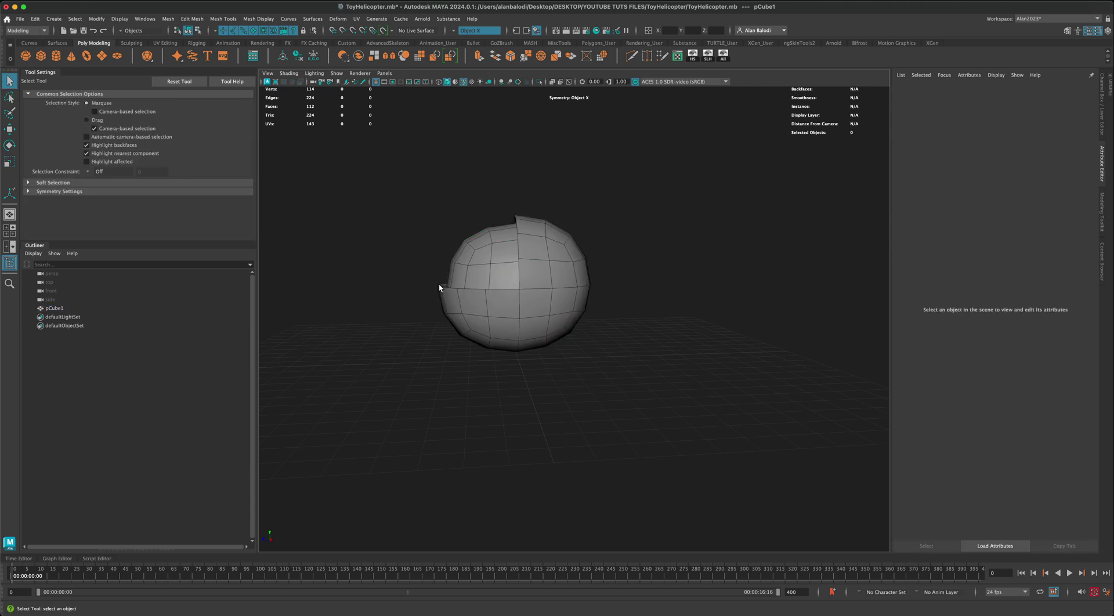
- Switch to the side view, frame the body, and turn on wireframe on shaded there
mouse_move(397, 280)
left_mouse_down("alt")
mouse_move(443, 284)
mouse_move(412, 280)
left_mouse_up("alt")
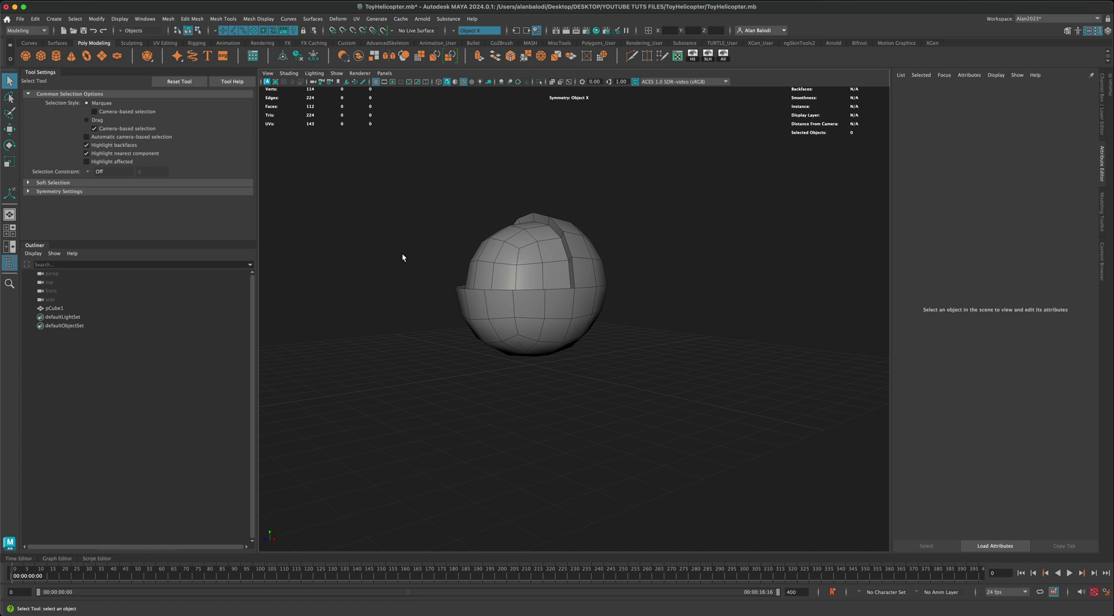
key("space")
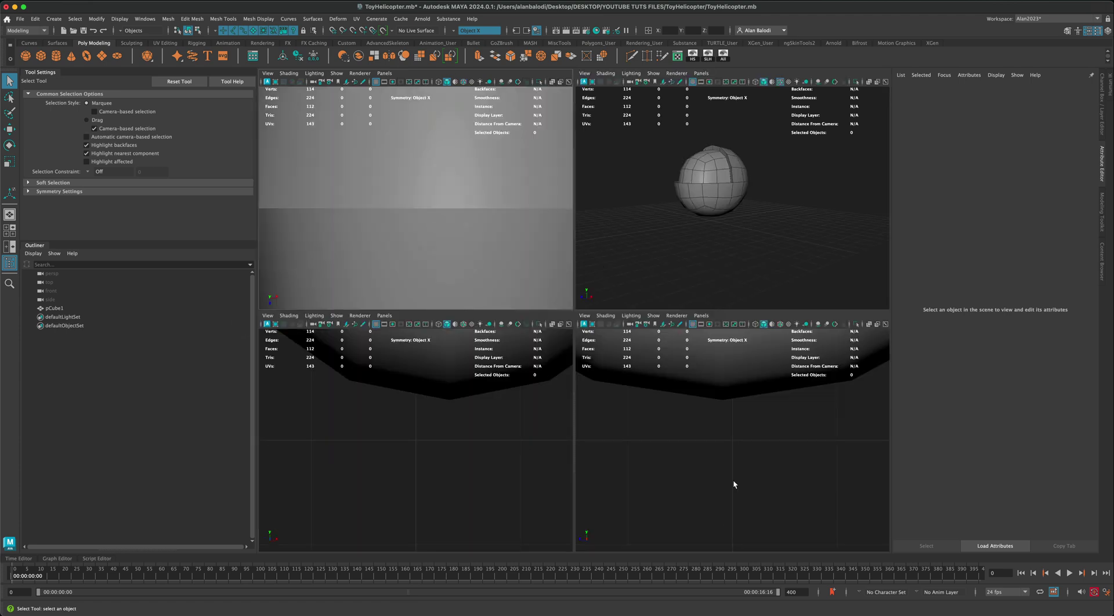
key("space")
scroll(666, 434, "down", 3)
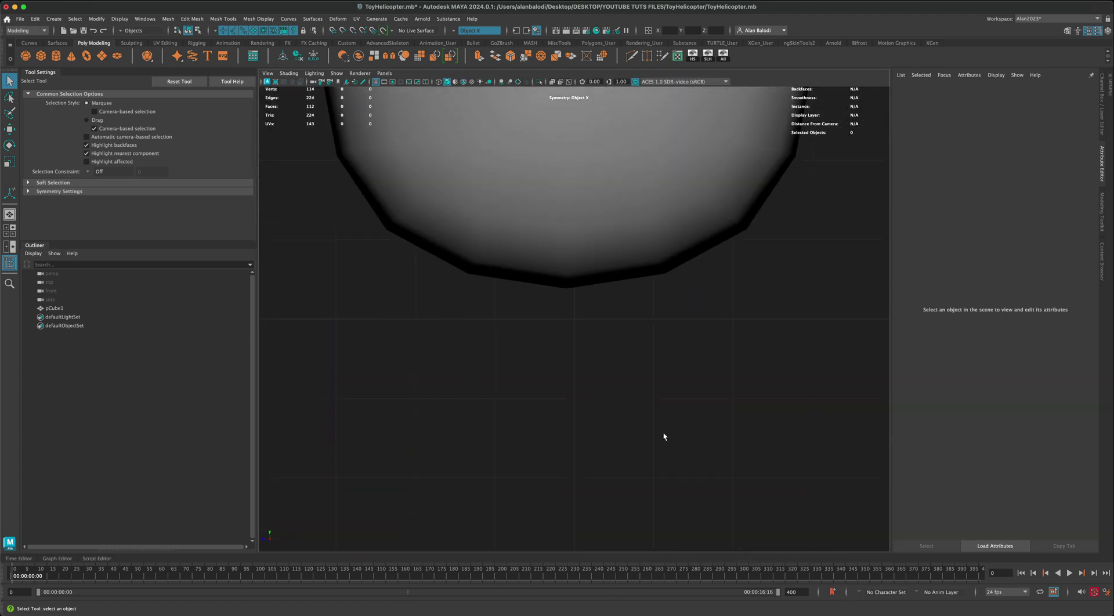
key("f")
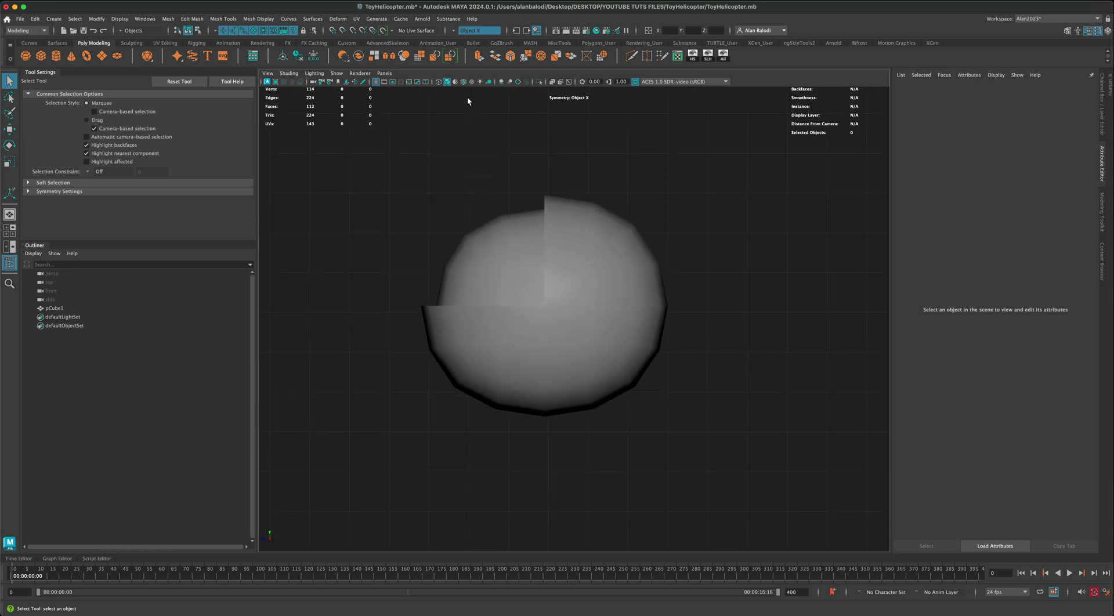
left_click(462, 82)
middle_click_drag(420, 217, 435, 198, "alt")
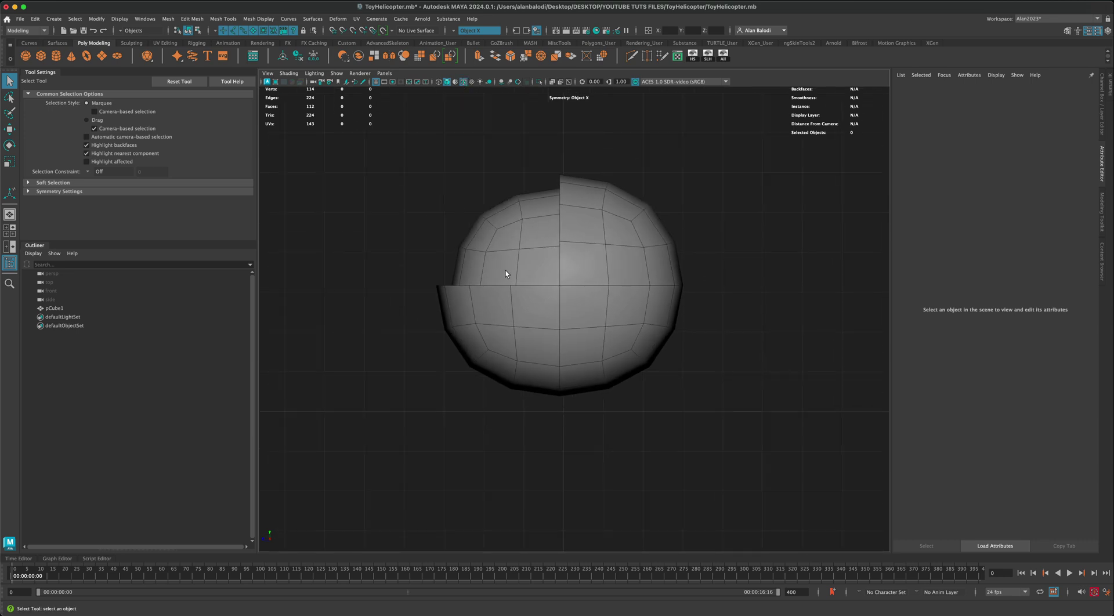
- Select the lower front vertices and move them forward using soft selection with a Surface falloff radius of about 17.8
left_click(493, 235)
right_click_drag(492, 234, 459, 233)
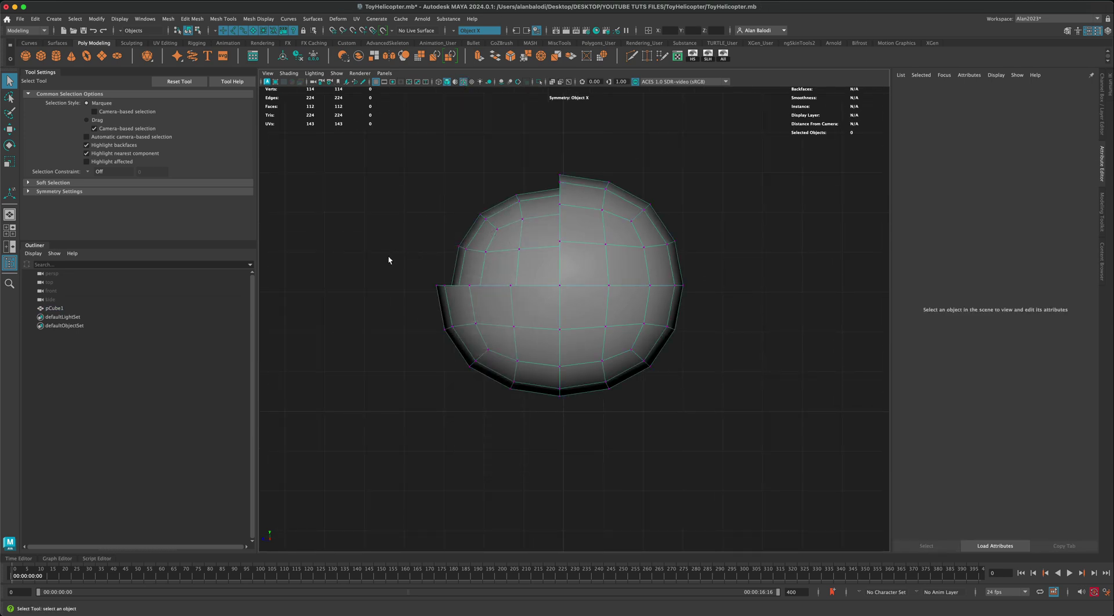
left_click_drag(493, 333, 493, 333)
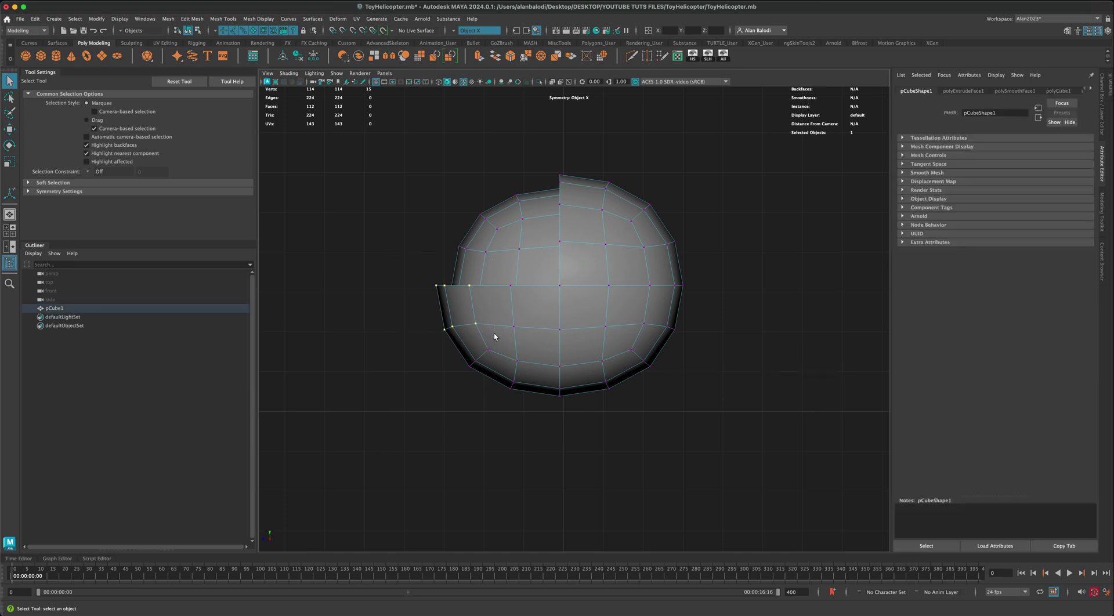
key("a")
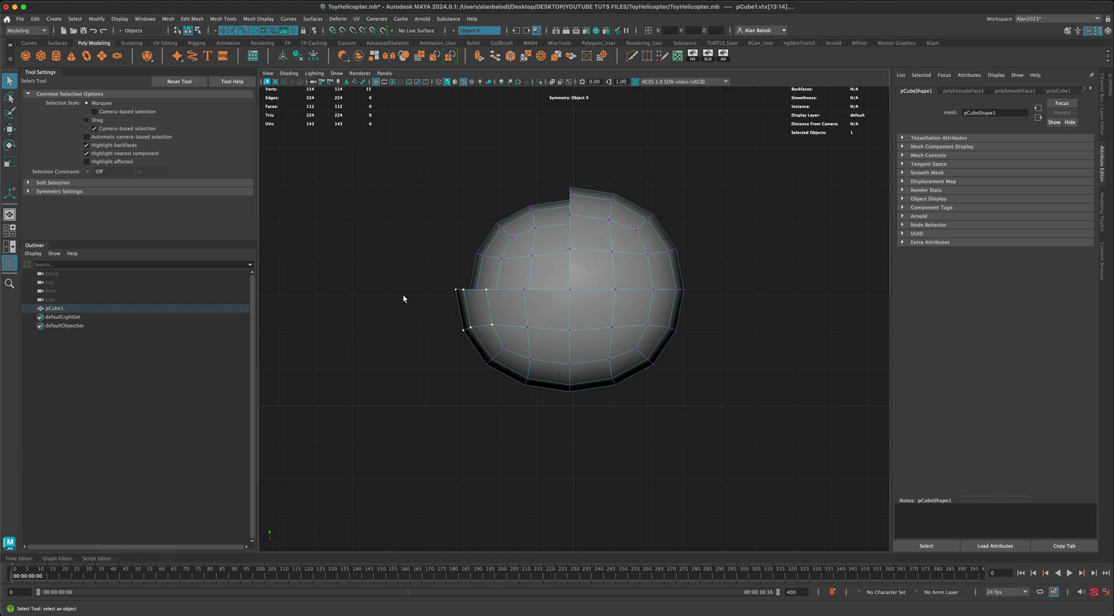
key("b")
left_click(47, 183)
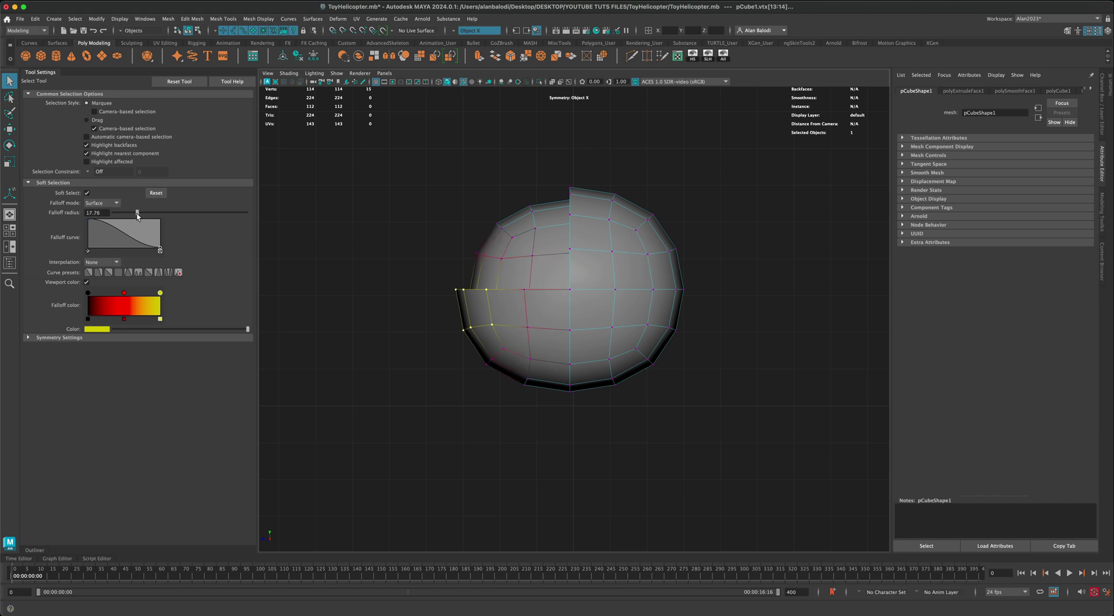
left_click(10, 128)
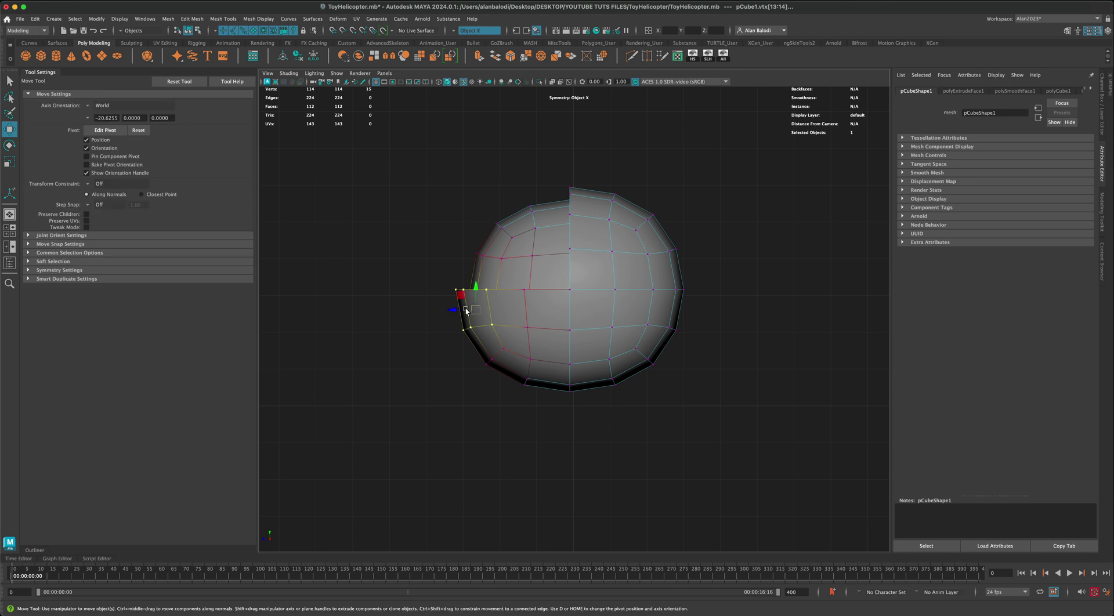
left_click_drag(454, 310, 438, 310)
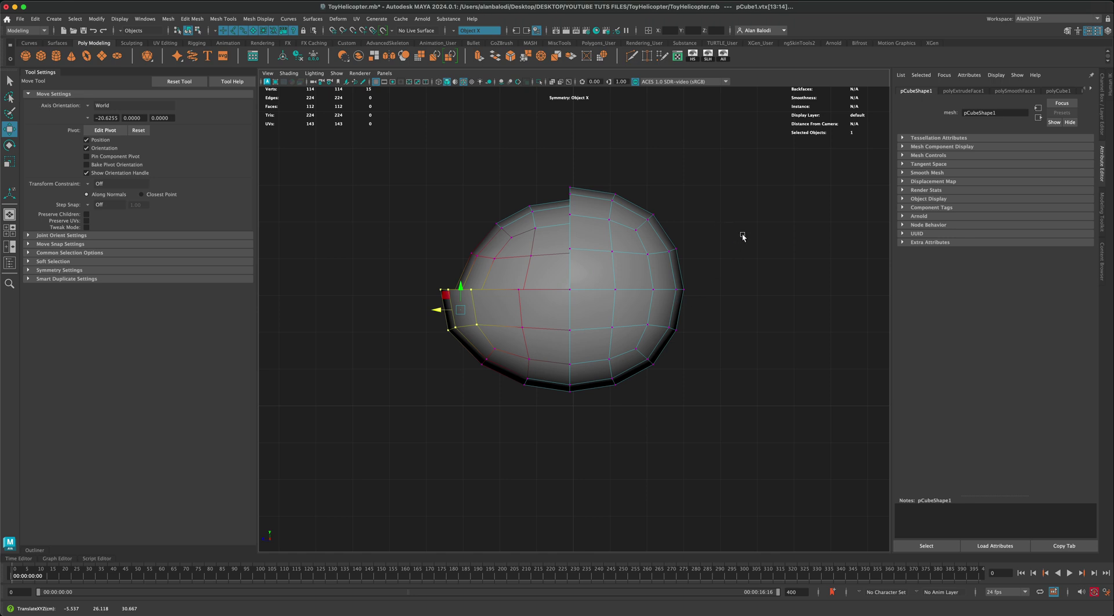
- Pull the upper rear vertices back and slightly up with a soft-selection radius of 11.84, extending the end vertices farther into a tapered tail
left_click_drag(756, 238, 643, 298)
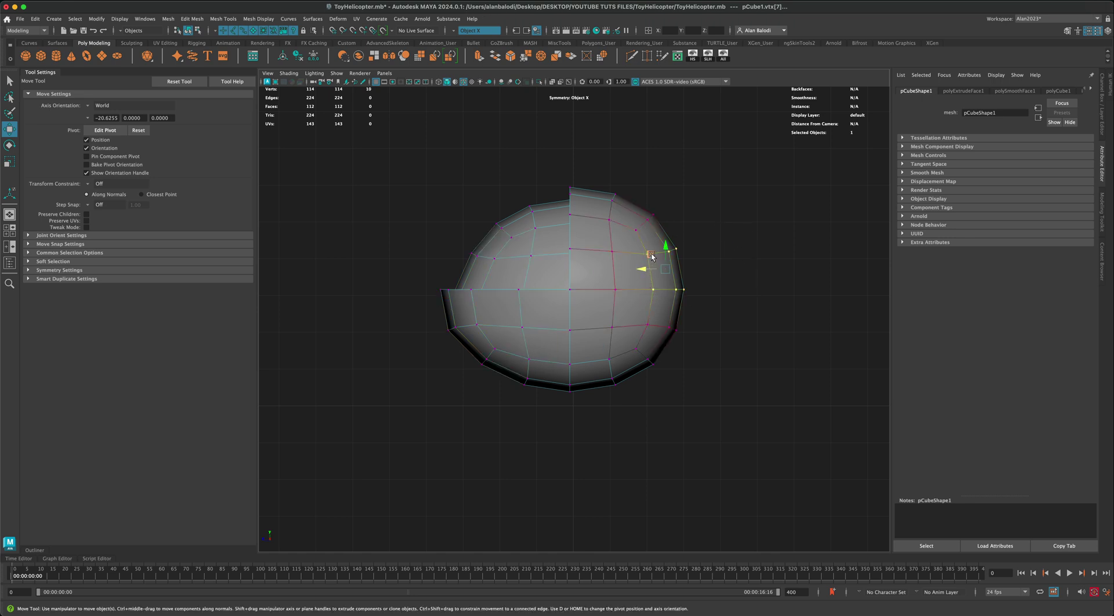
left_click(47, 261)
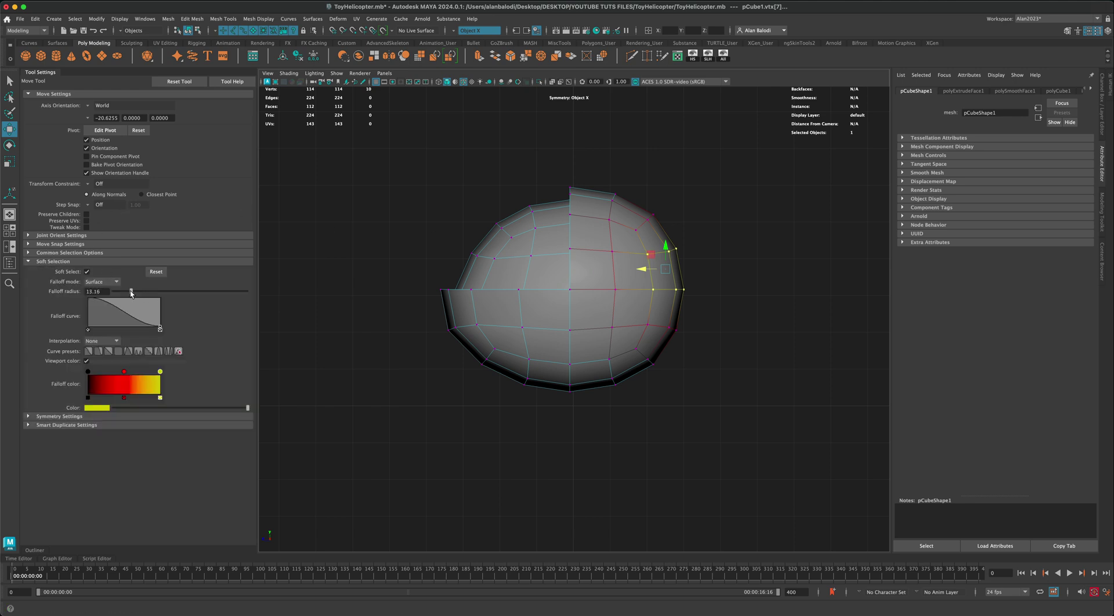
left_click_drag(655, 259, 710, 235)
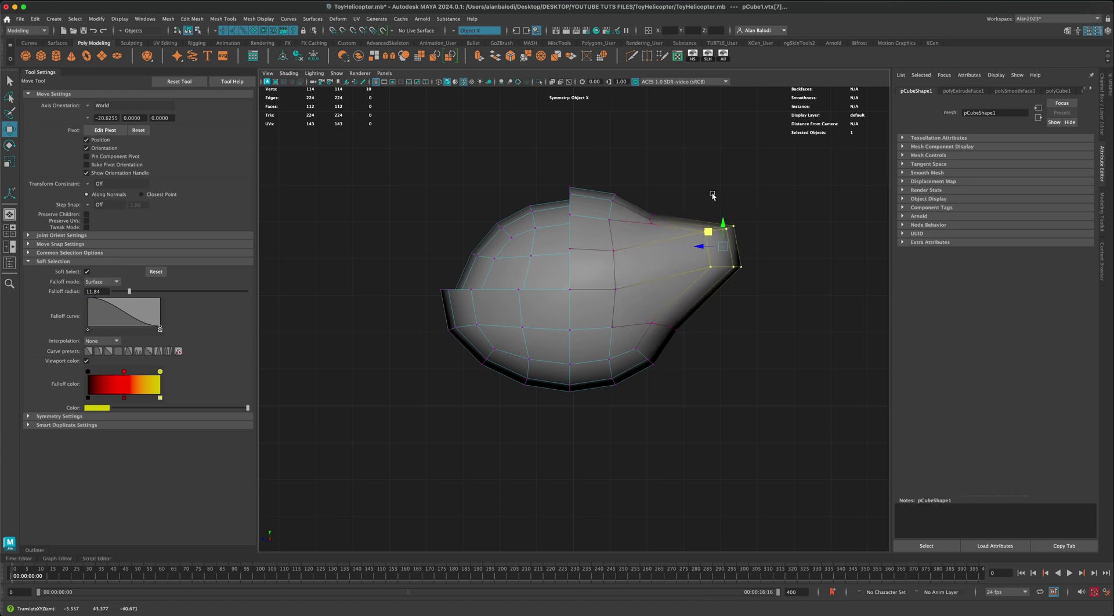
left_click_drag(787, 192, 724, 290)
left_click_drag(721, 235, 771, 228)
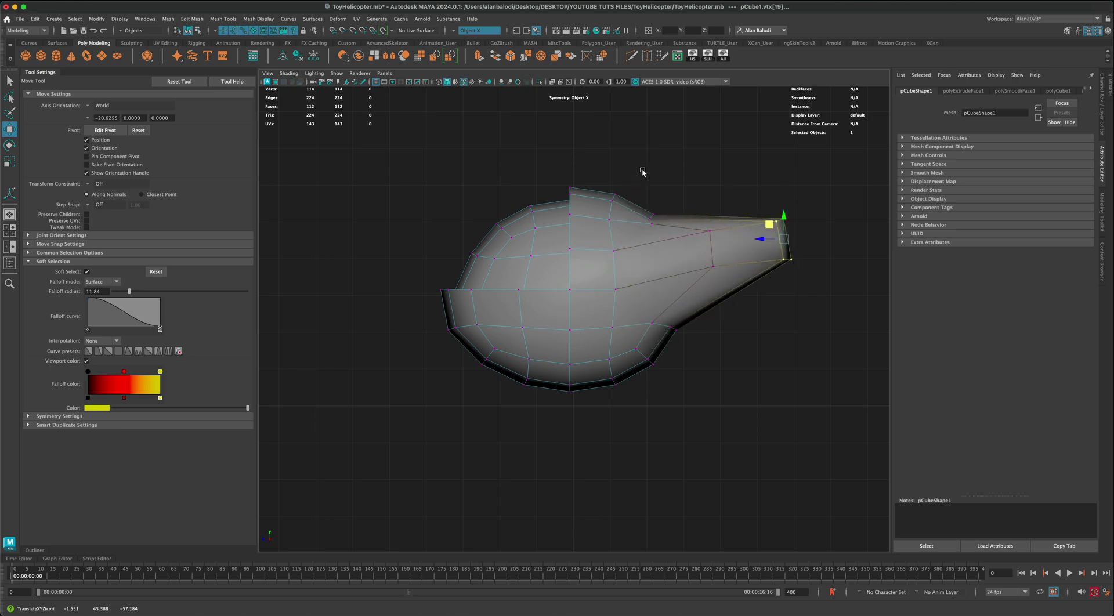
- Lower the top vertices where the tail meets the body slightly, and return to object mode
left_click(647, 217)
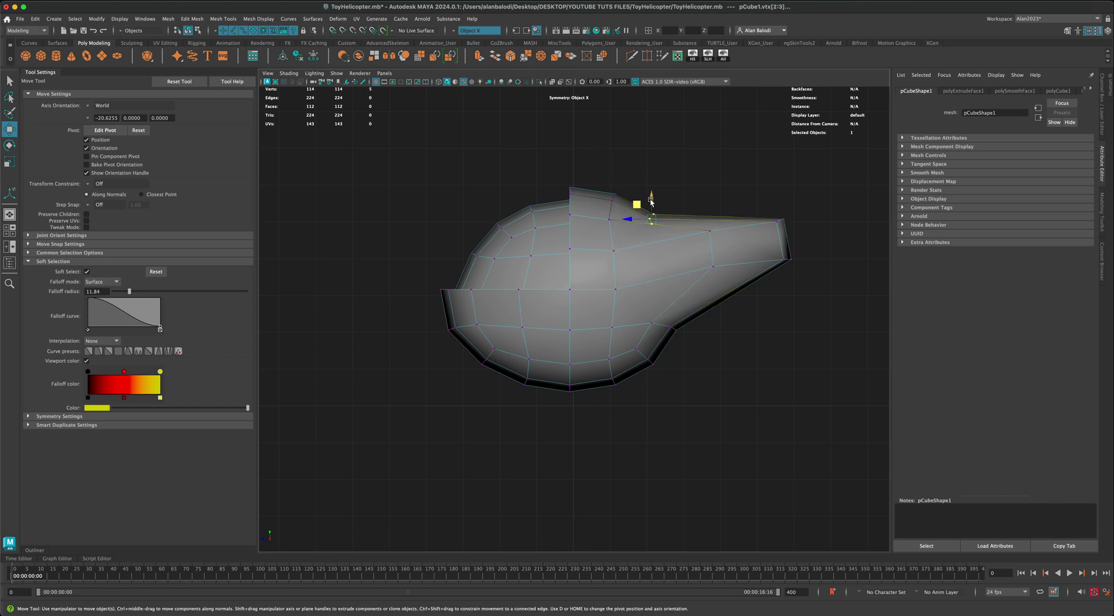
mouse_move(651, 199)
left_mouse_down()
mouse_move(650, 167)
mouse_move(663, 201)
left_mouse_up()
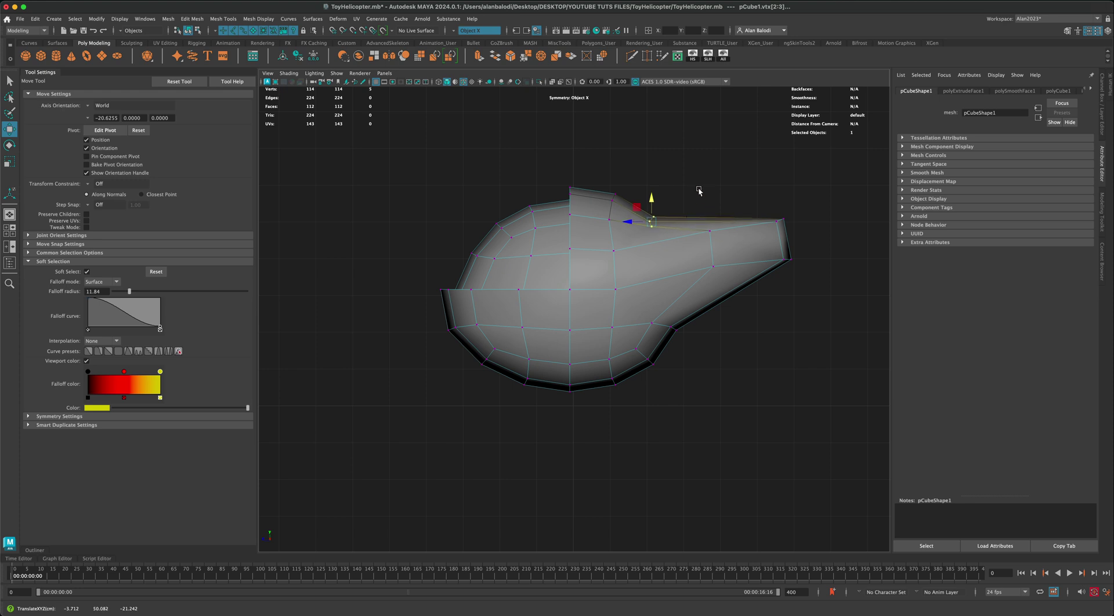
right_click_drag(704, 263, 730, 251)
left_click(738, 350)
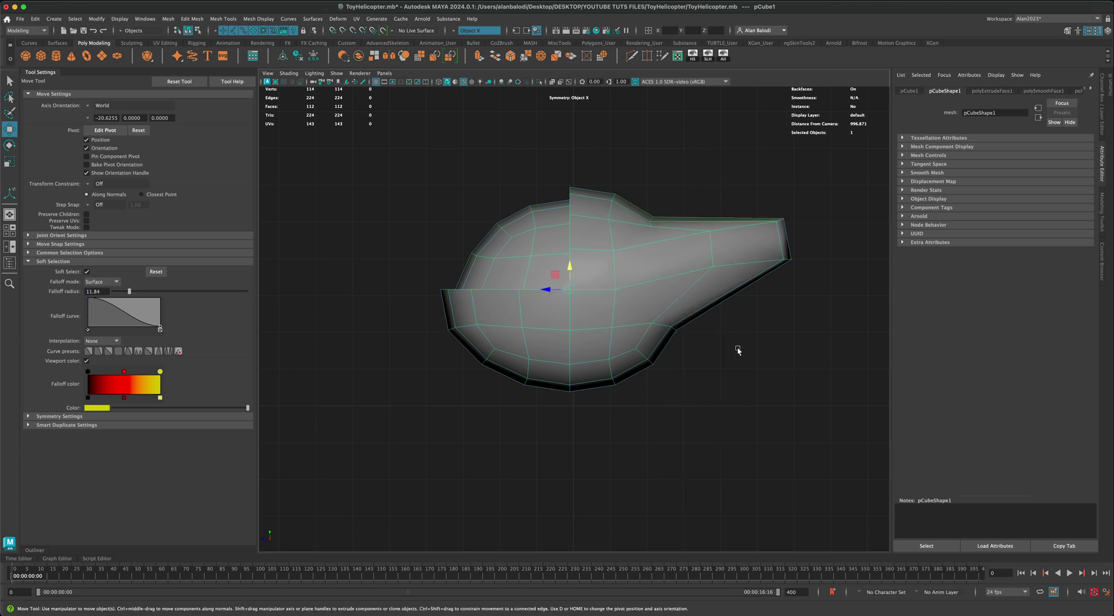
- Switch back to the perspective view and put the body in vertex selection mode
key("space")
key("space")
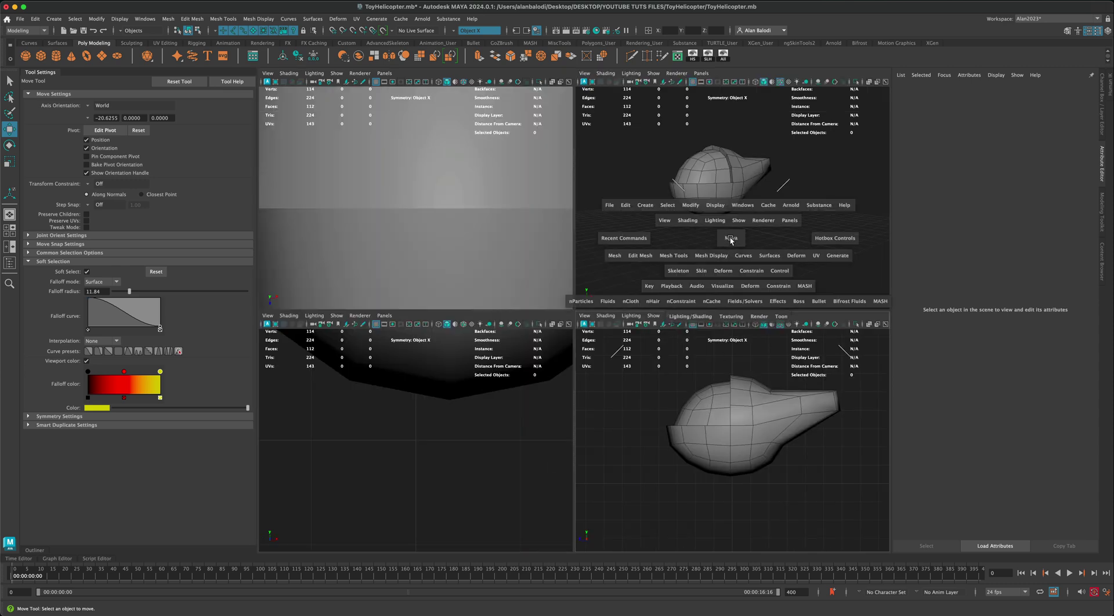
key("space")
left_click_drag(674, 353, 574, 273, "alt")
scroll(649, 348, "up", 3)
left_click(594, 266)
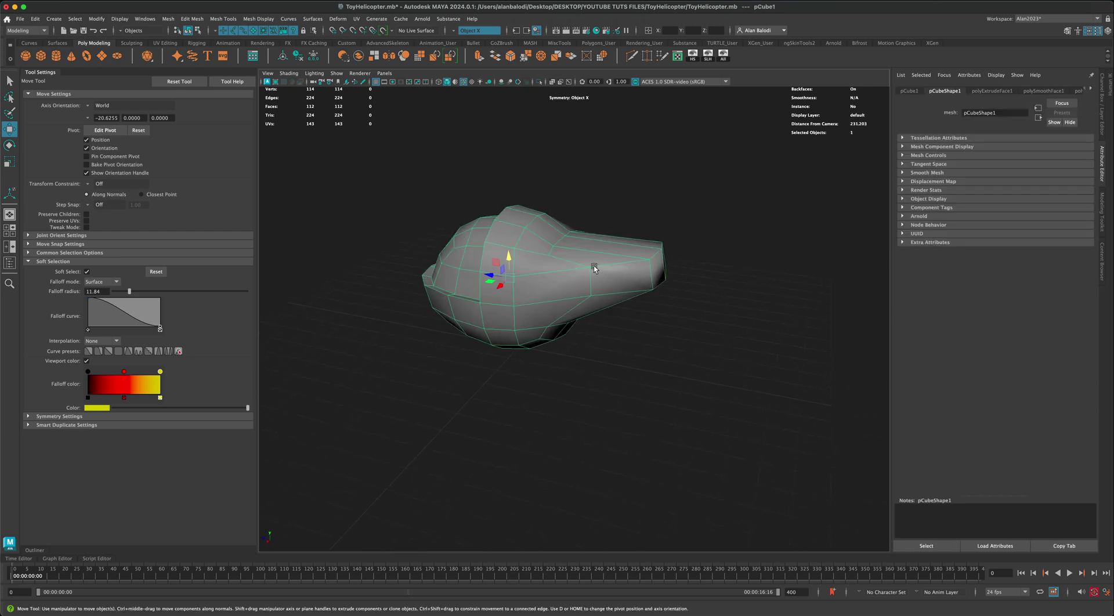
right_click(594, 267)
left_click(562, 268)
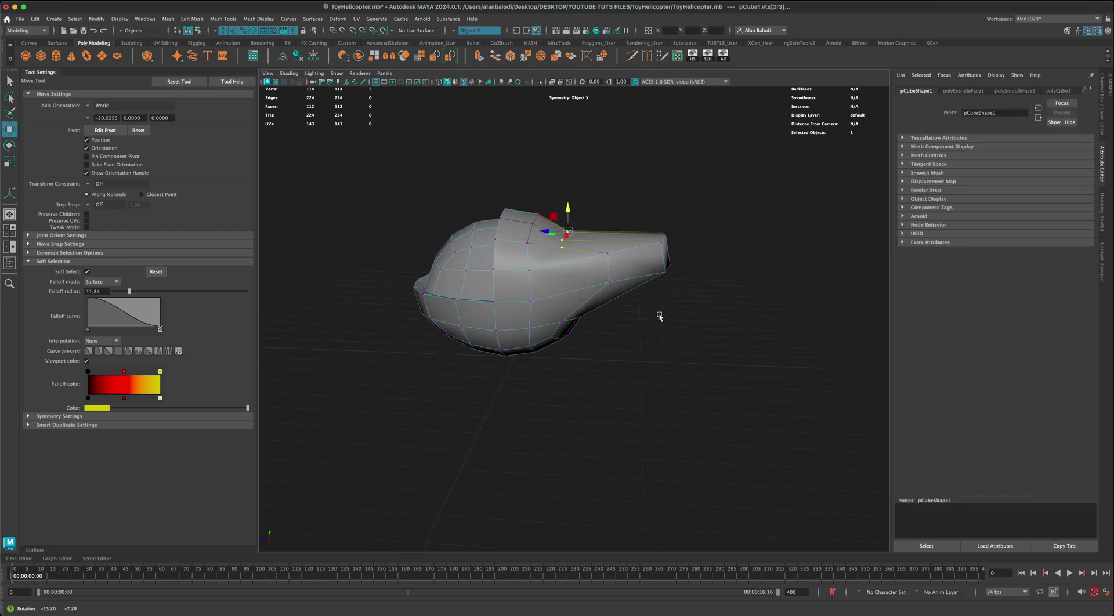
- Move the side vertices midway along the tail inward with Object X symmetry to narrow the tail on both sides
left_click_drag(596, 215, 602, 315)
key("r")
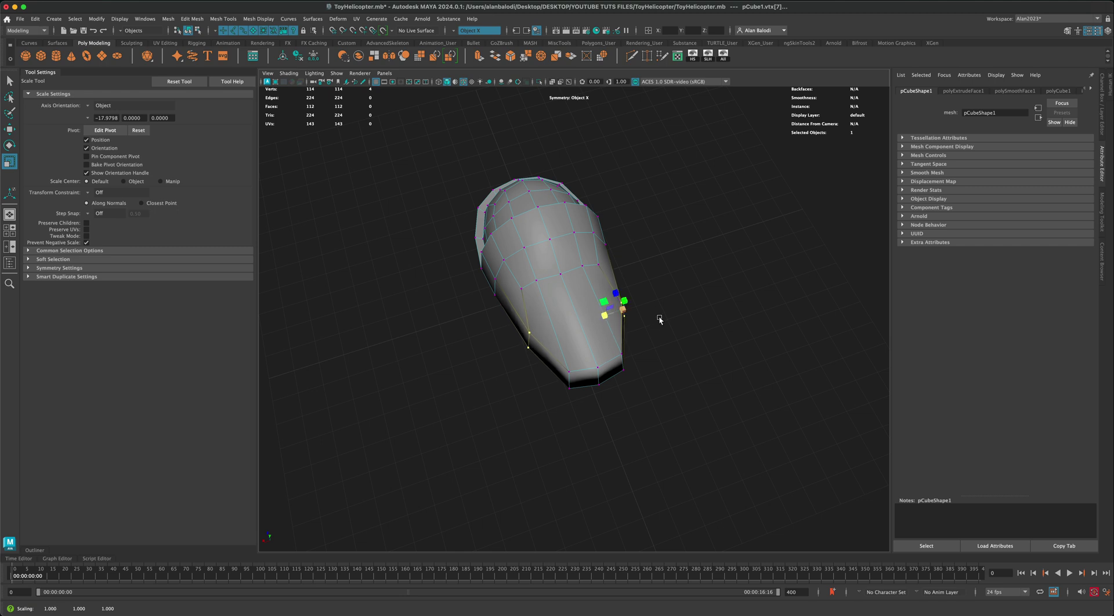
key("w")
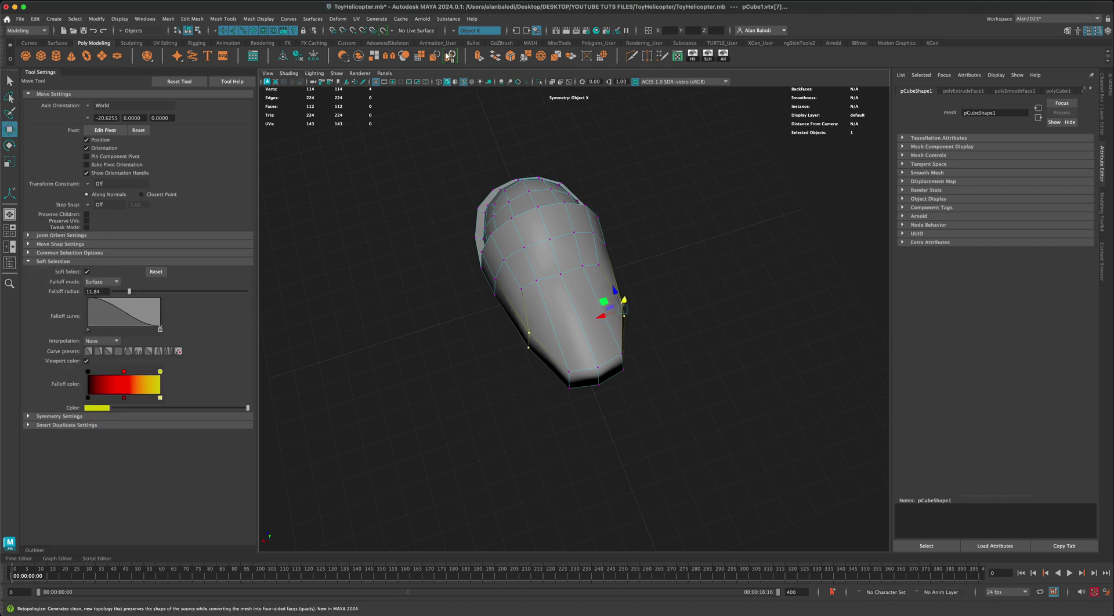
left_click(454, 31)
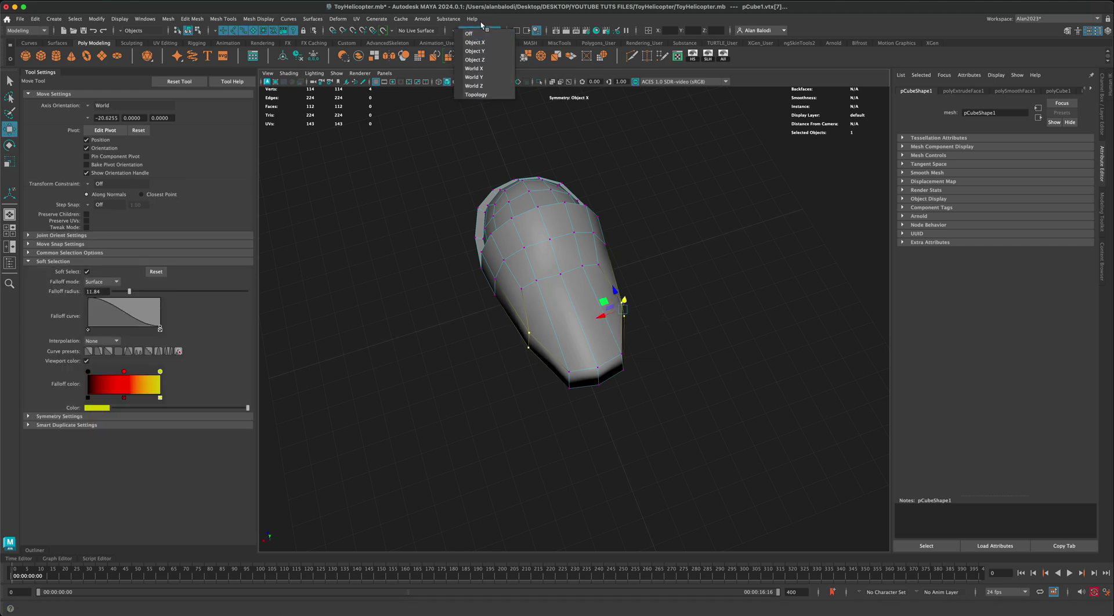
left_click(474, 42)
left_click_drag(601, 317, 590, 330)
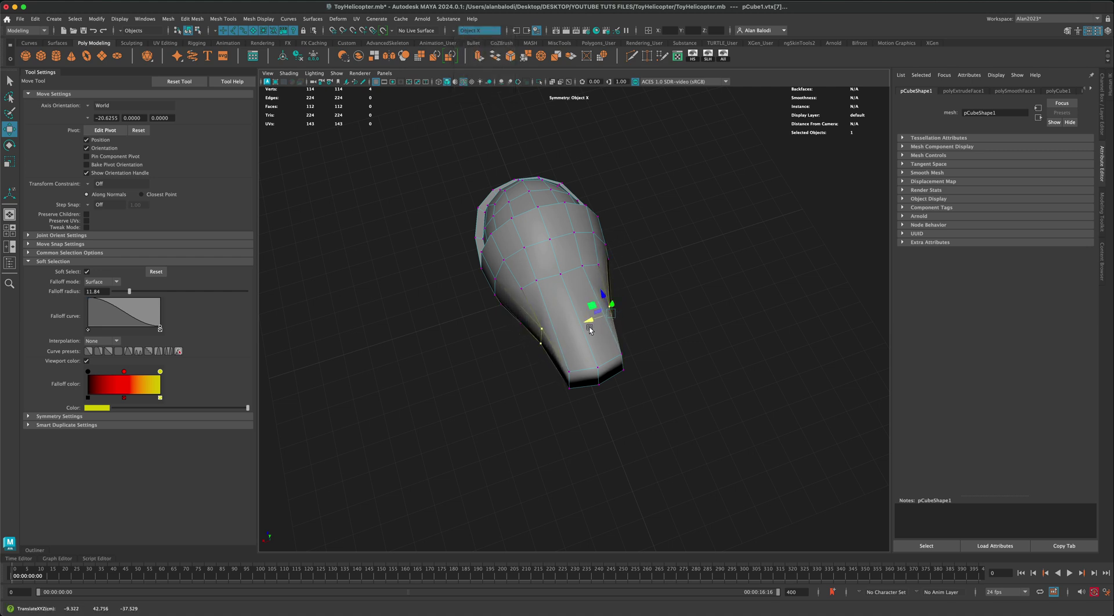
- Turn symmetry off and scale down the ring of vertices at the tail's end
left_click_drag(513, 372, 661, 439, "alt")
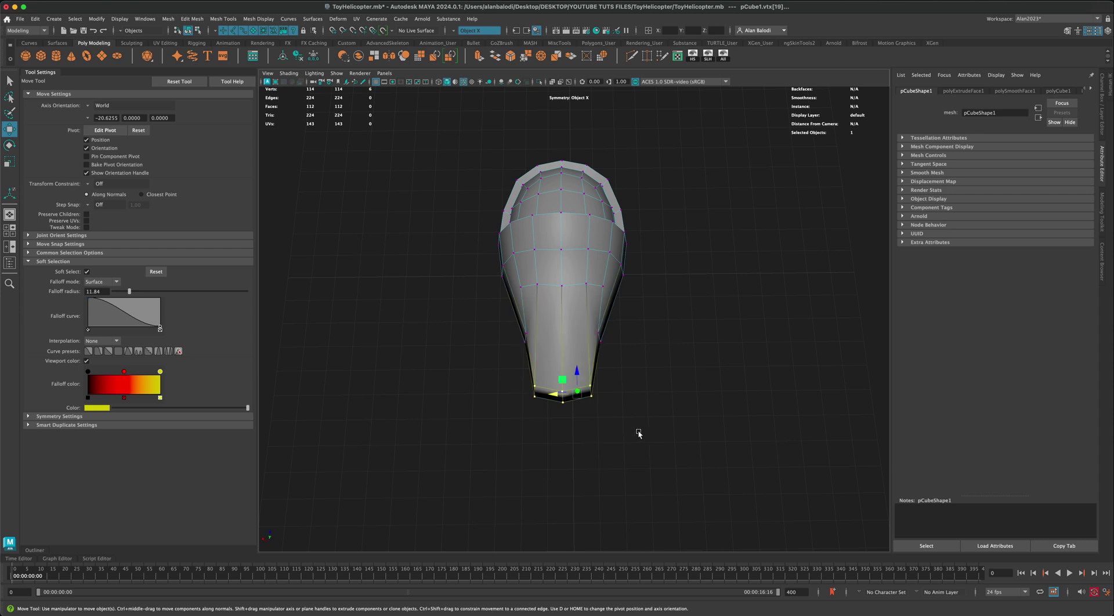
key("r")
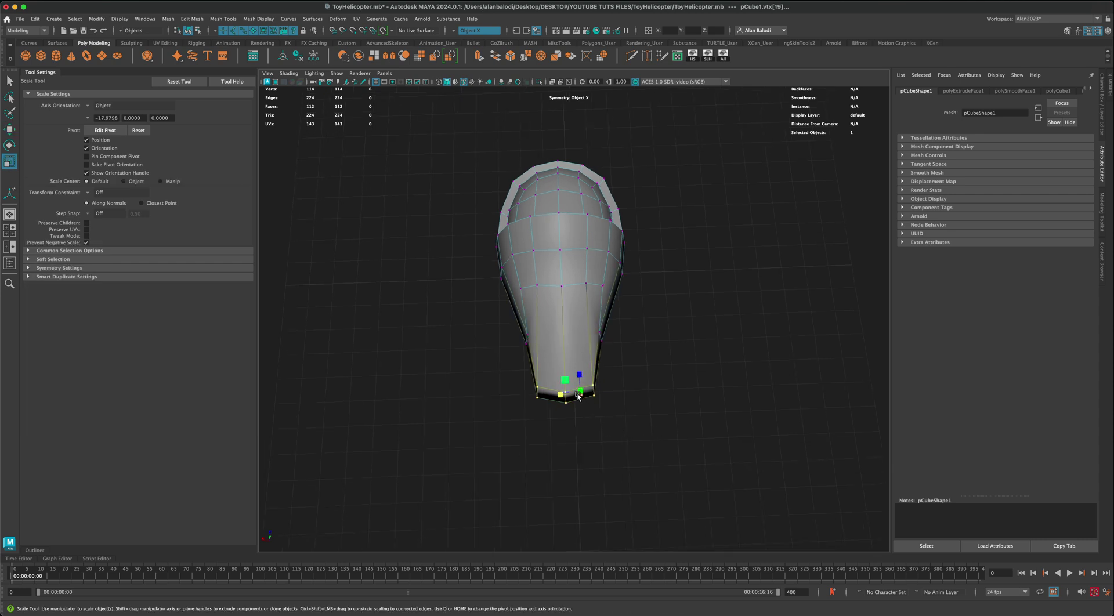
left_click(454, 31)
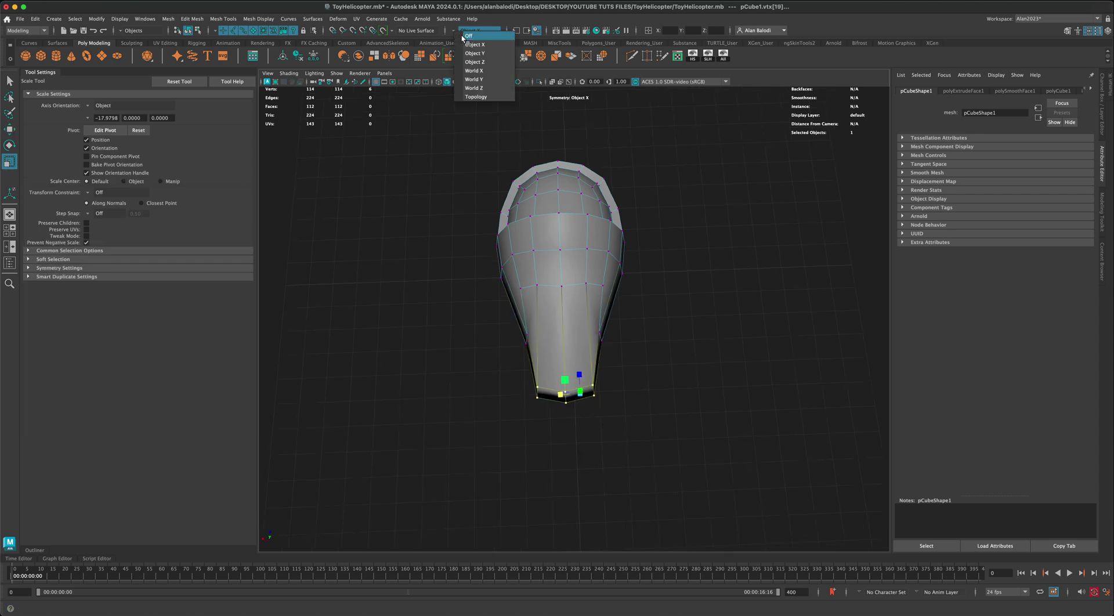
left_click(467, 36)
left_click_drag(480, 435, 645, 380)
left_click_drag(548, 400, 585, 380)
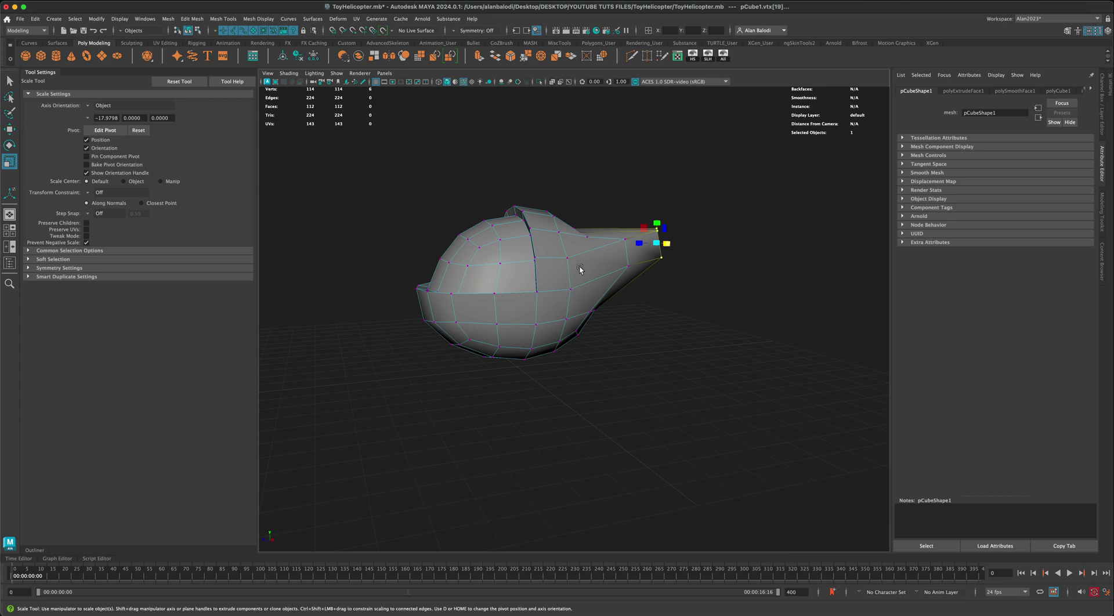
- Return the body to object mode and save the scene
right_click_drag(579, 267, 686, 339)
middle_click_drag(686, 339, 687, 376, "alt")
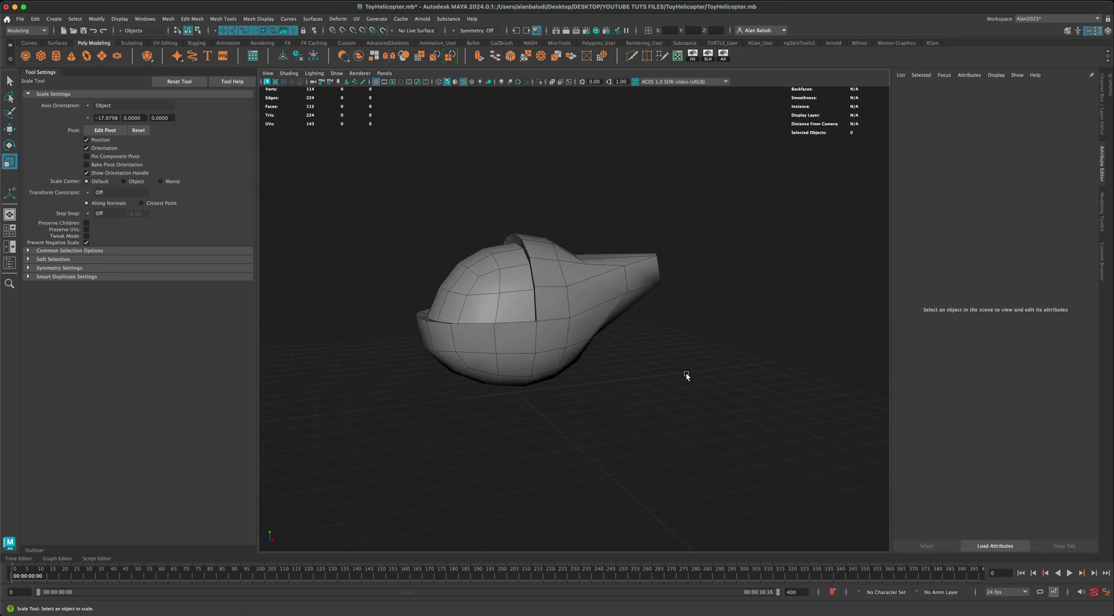
key("super+s")
- Extrude the two end faces of the tail and pull them straight back to form a long tail boom
left_click_drag(653, 403, 615, 394, "alt")
left_click(585, 306)
left_click_drag(651, 348, 551, 316, "alt")
right_click_drag(551, 317, 551, 337)
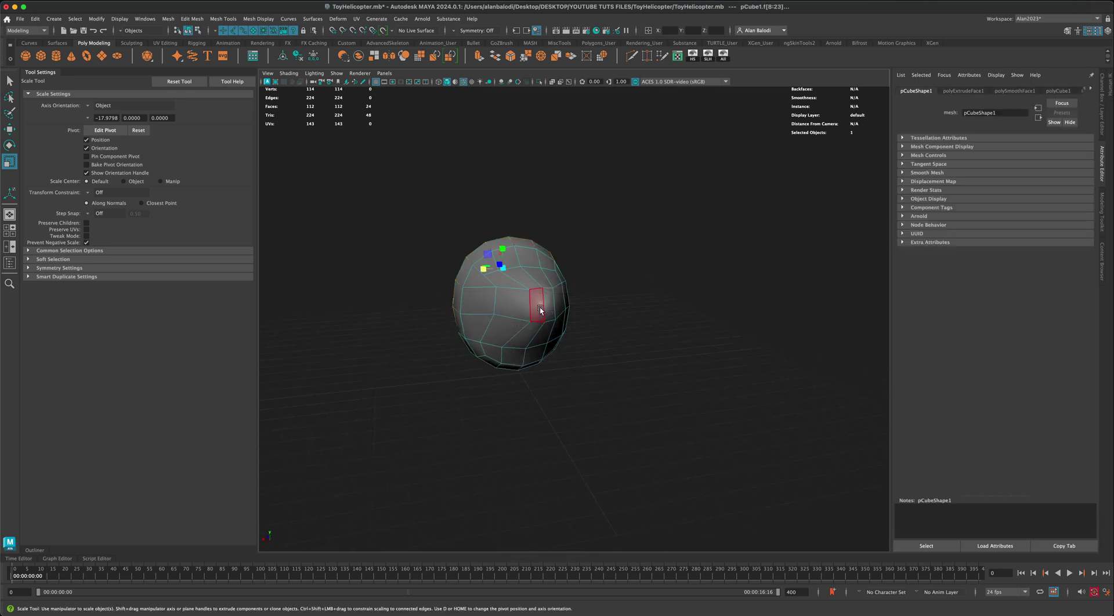
left_click(548, 311)
left_click(551, 313, "shift")
mouse_move(684, 366)
left_mouse_down("alt")
mouse_move(704, 373)
mouse_move(675, 379)
left_mouse_up("alt")
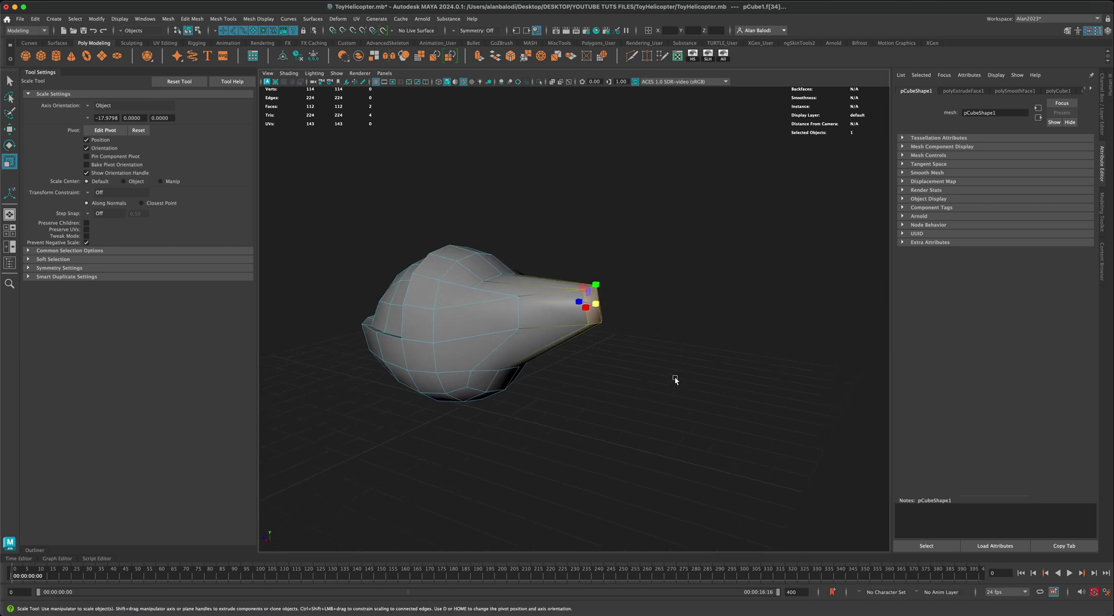
left_click_drag(662, 380, 672, 379, "alt")
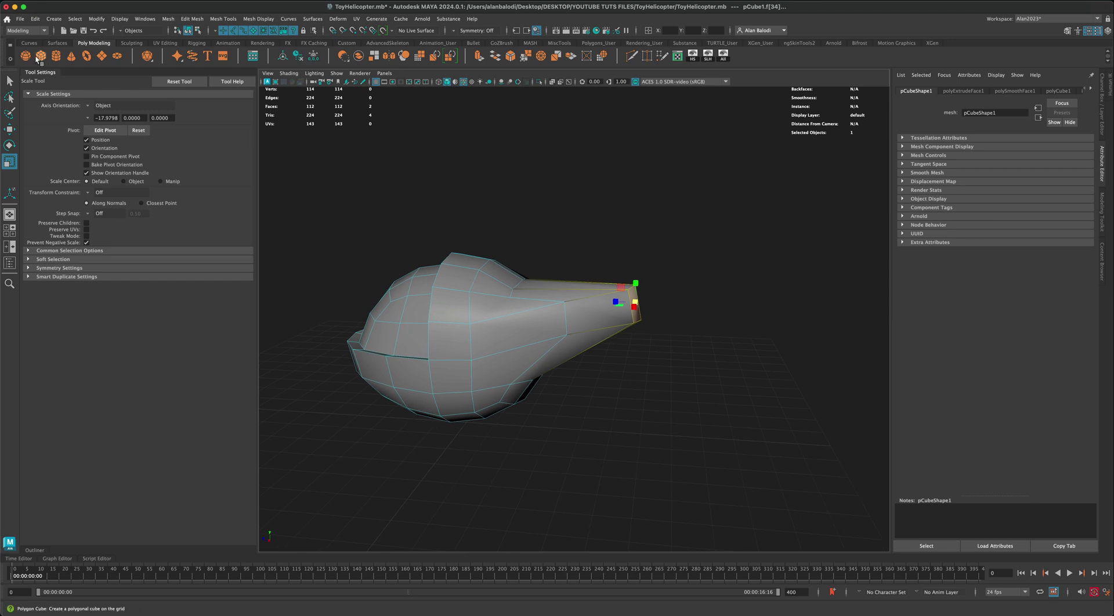
left_click_drag(677, 279, 599, 372, "alt")
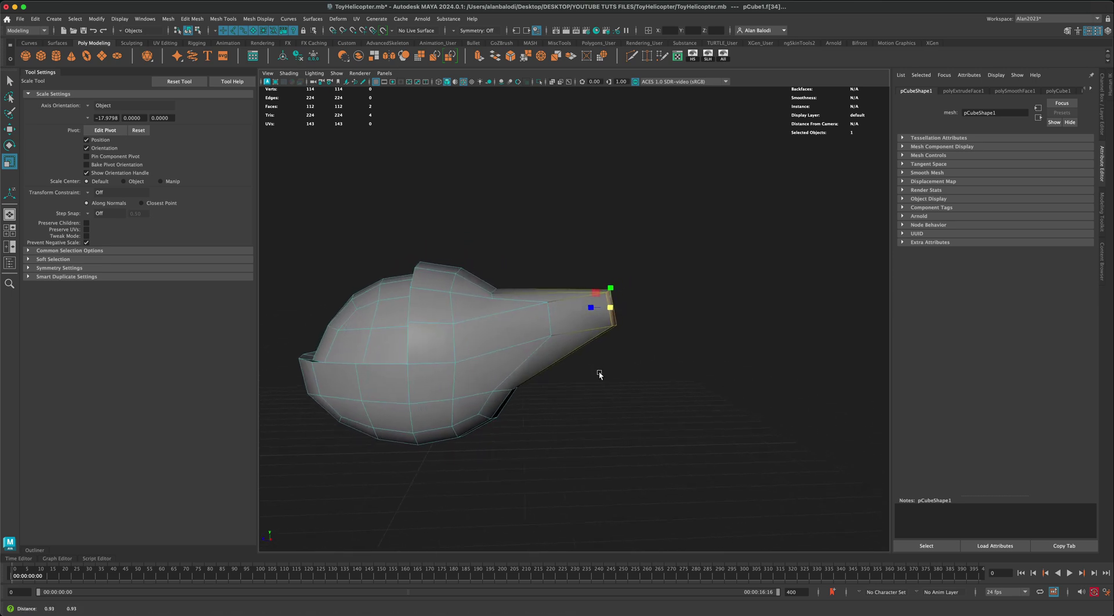
key("ctrl+e")
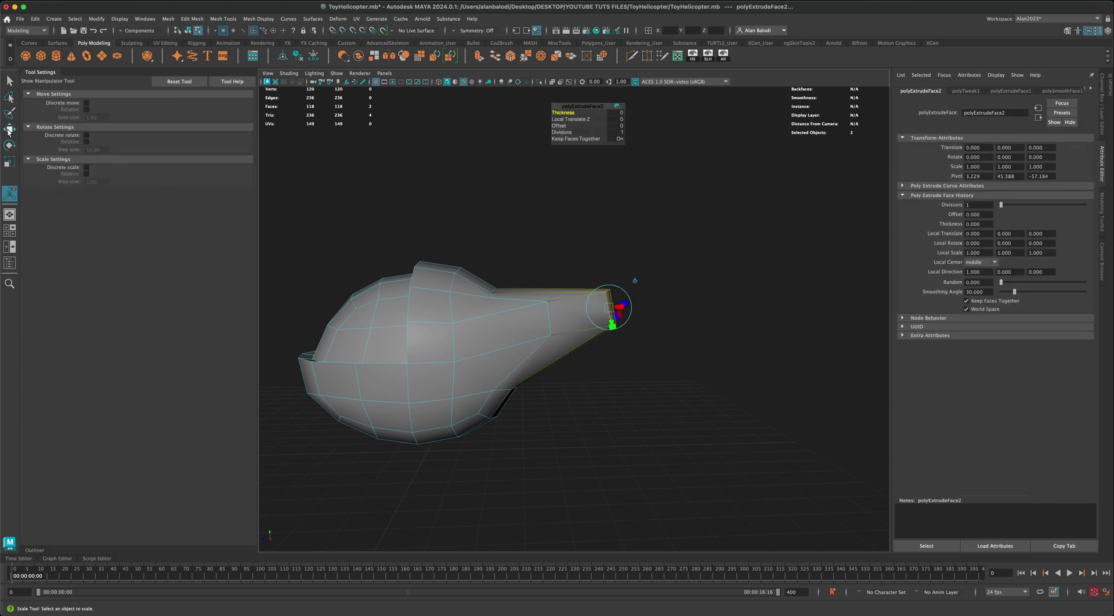
key("w")
left_click_drag(623, 343, 577, 342, "alt")
left_click_drag(540, 315, 551, 378)
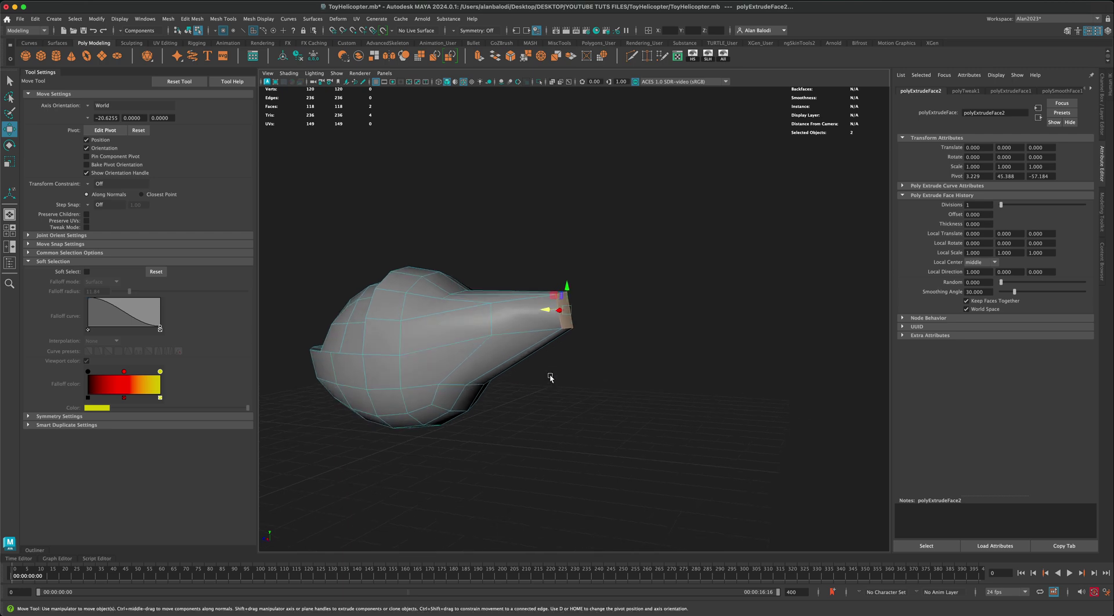
left_click_drag(582, 375, 586, 371, "alt")
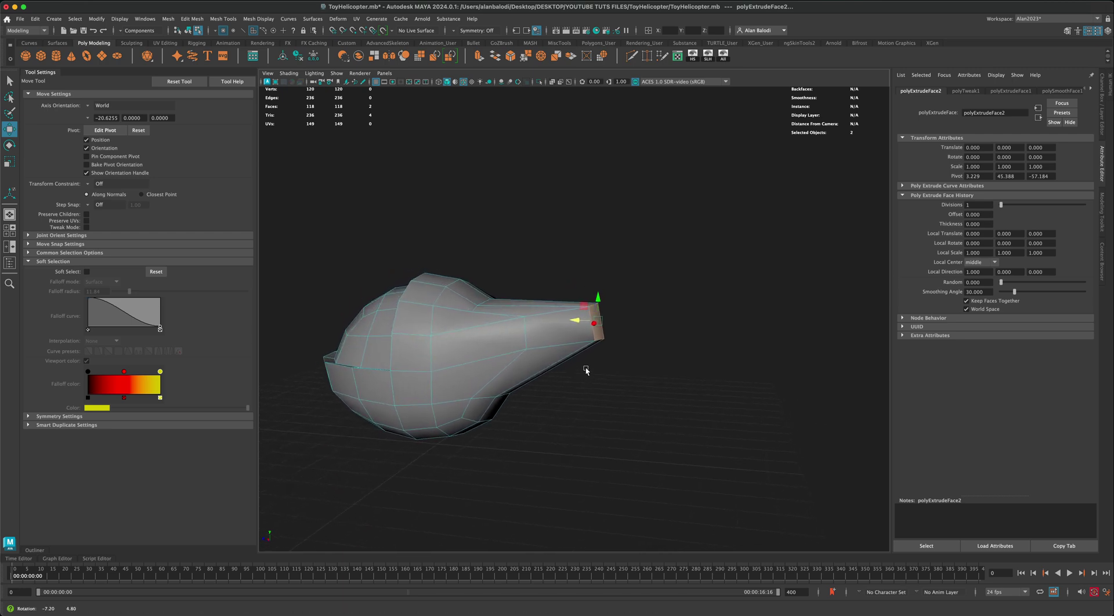
left_click_drag(586, 313, 712, 307)
- Scale the extruded end faces narrower across the boom's width
left_click_drag(655, 396, 617, 398, "alt")
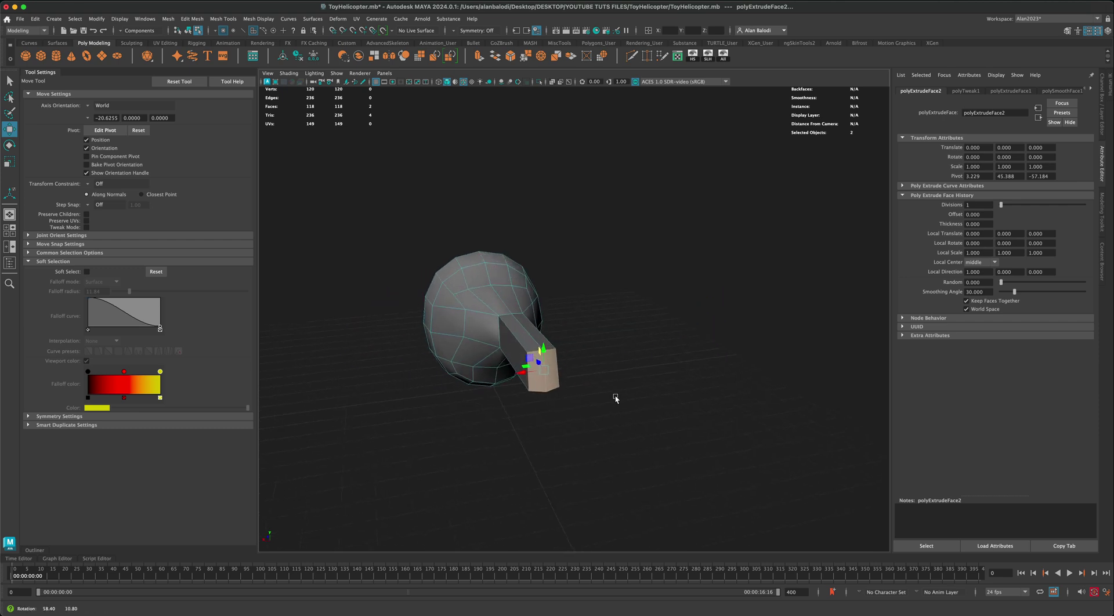
key("e")
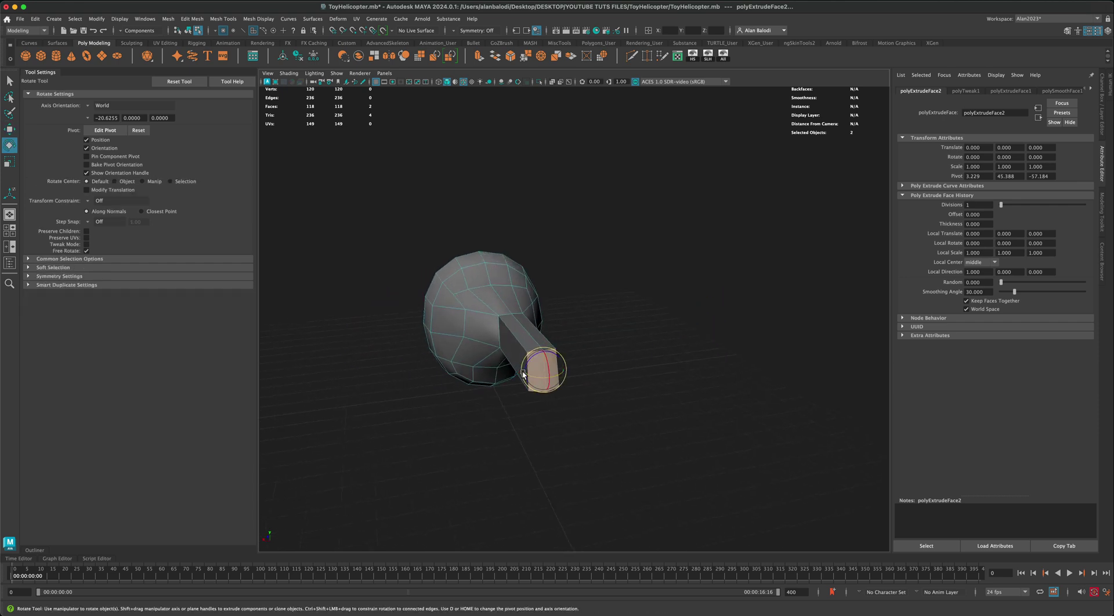
key("r")
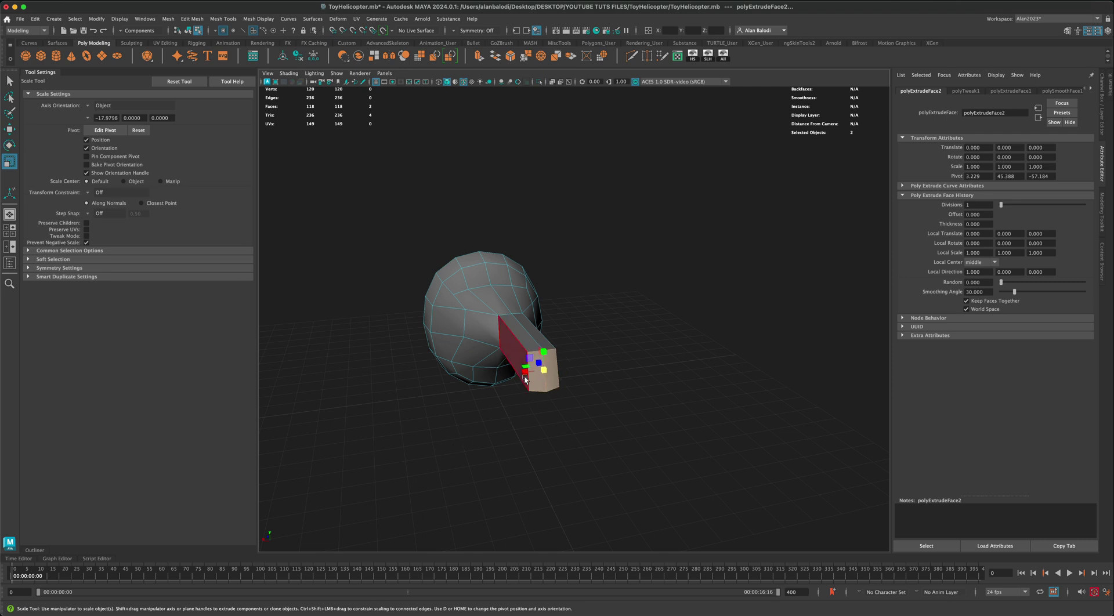
left_click_drag(531, 369, 599, 420)
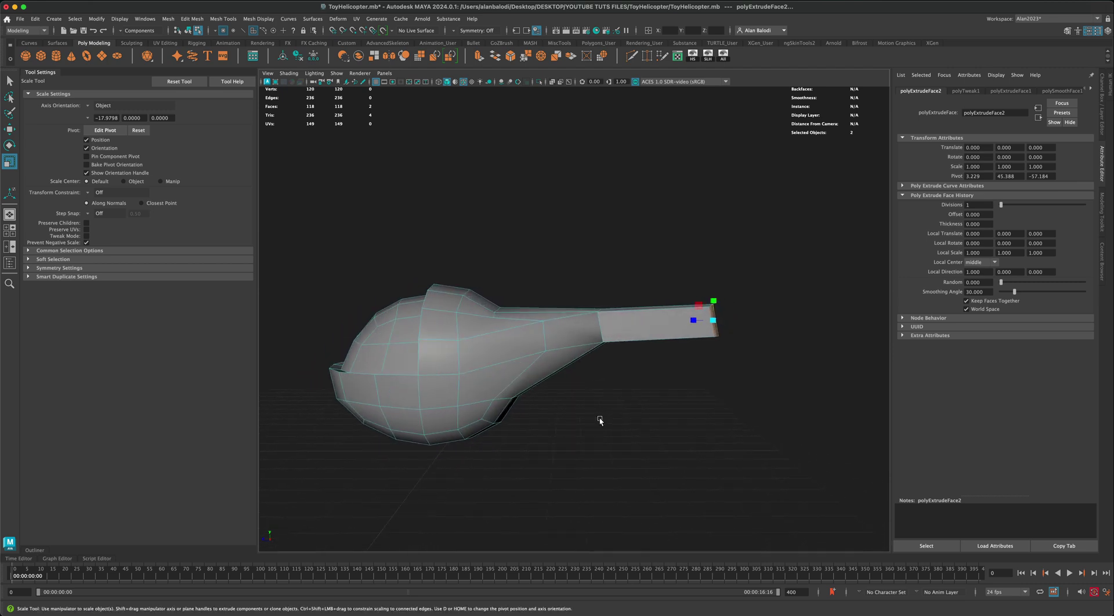
- Raise the boom's end faces about 4.6 units and shift them slightly toward the body so the boom slopes upward
key("w")
left_click_drag(699, 304, 686, 296)
left_click_drag(657, 395, 651, 393, "alt")
left_click(638, 335)
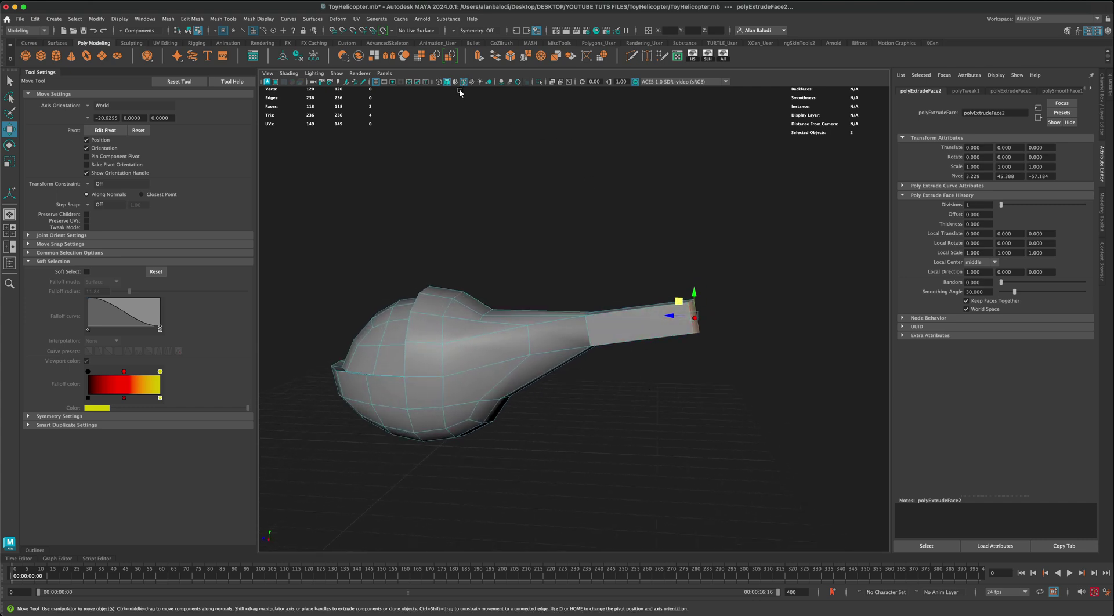
- Extrude the boom's end faces again into a short segment, about 11 units back and 3.4 units up
key("ctrl+e")
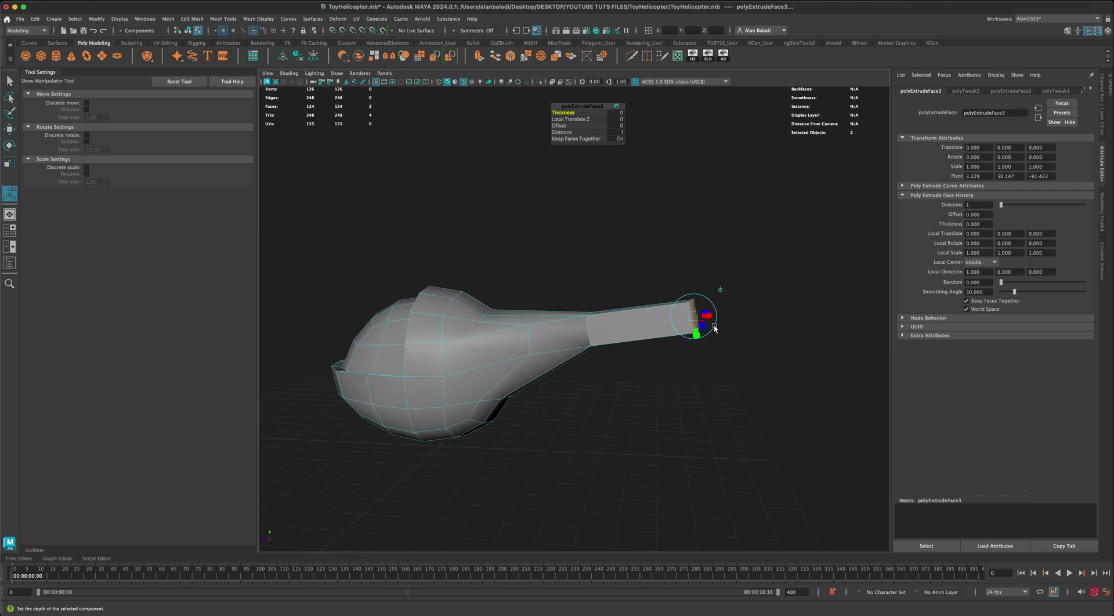
key("w")
left_click_drag(678, 317, 714, 291)
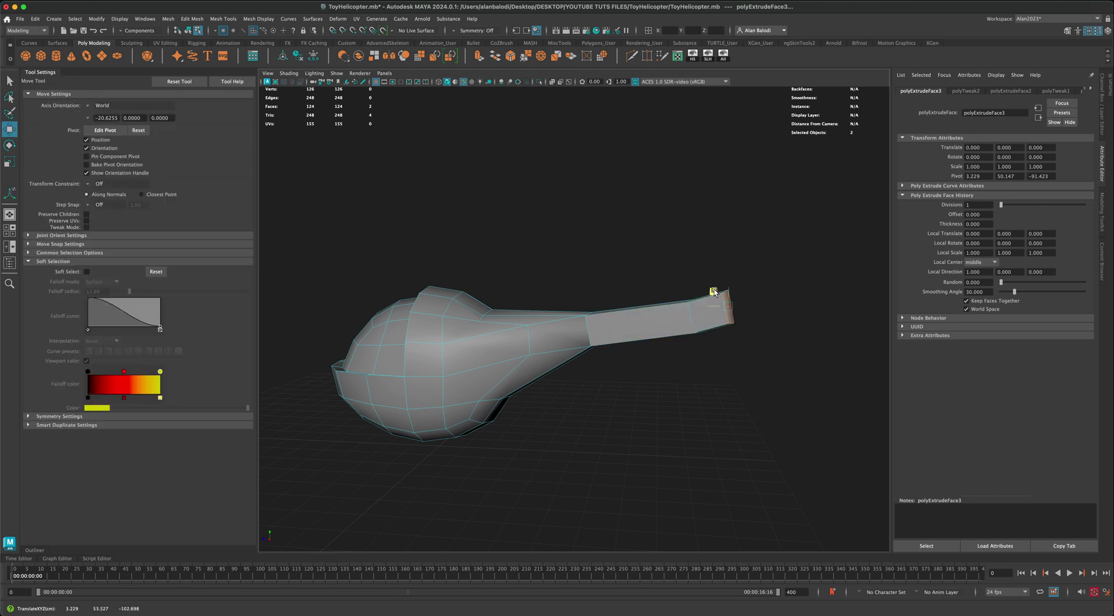
left_click_drag(743, 374, 676, 426, "alt")
scroll(676, 425, "up", 2)
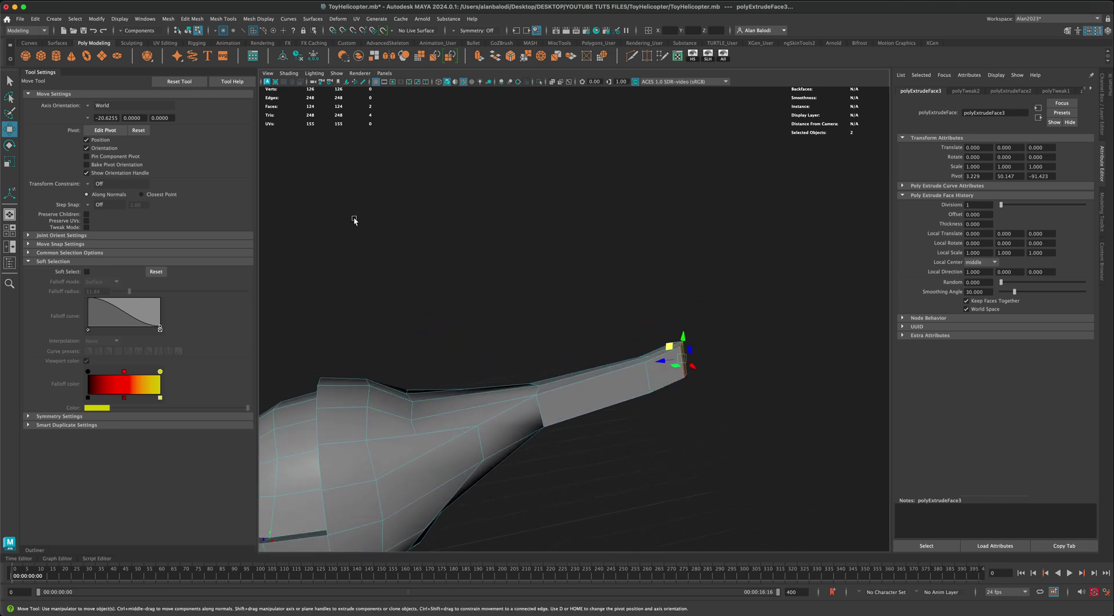
- Flatten the last two vertex rings of the boom along its length so both stand vertical
left_click(9, 81)
right_click_drag(621, 357, 593, 329)
left_click_drag(596, 331, 636, 409)
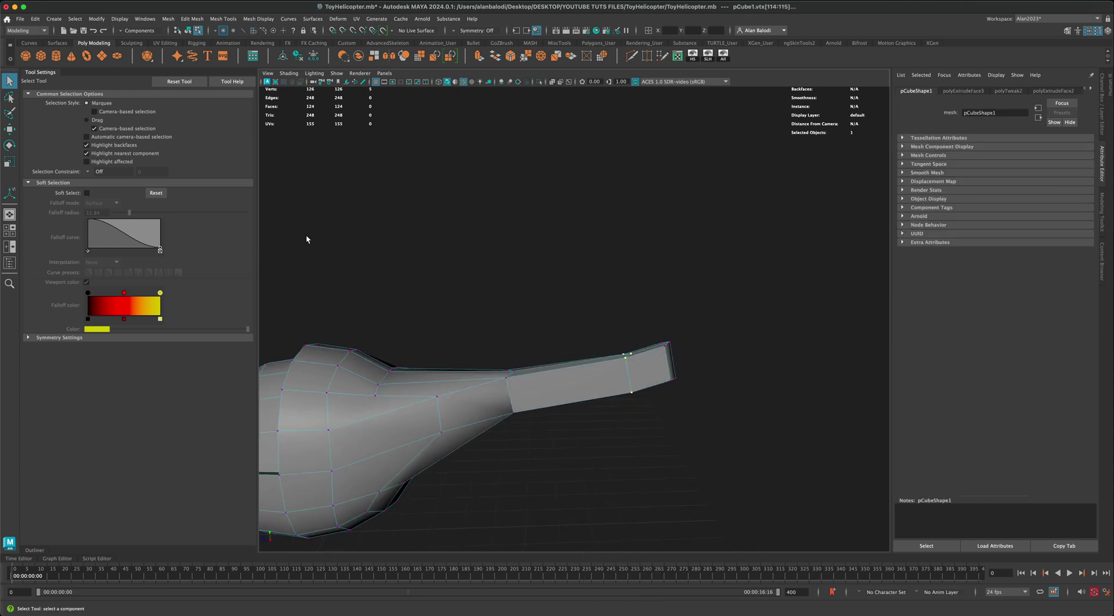
left_click(9, 162)
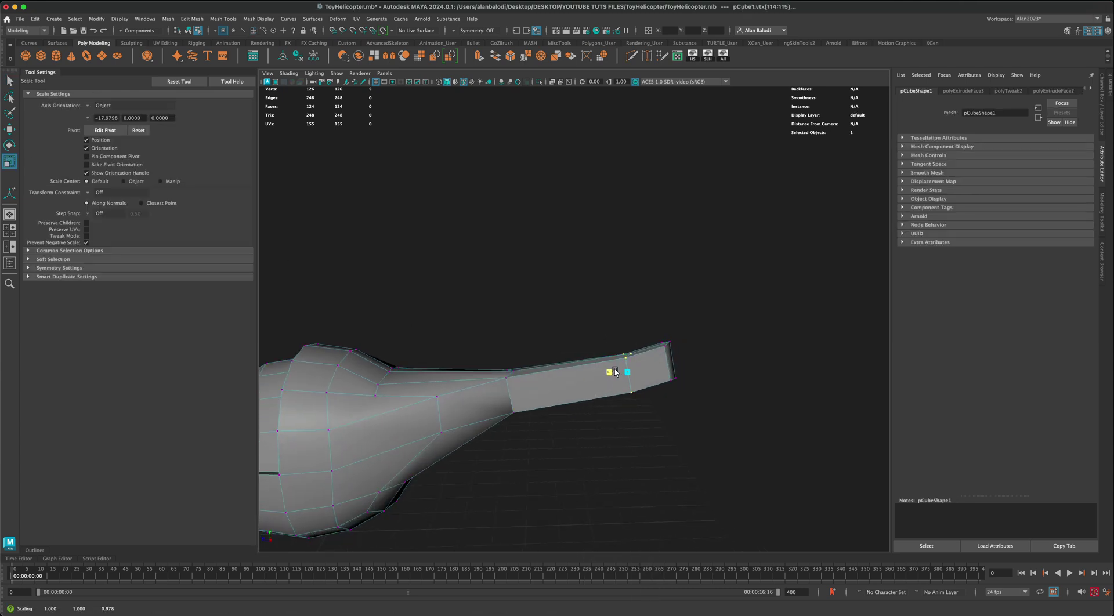
left_click_drag(721, 311, 646, 427)
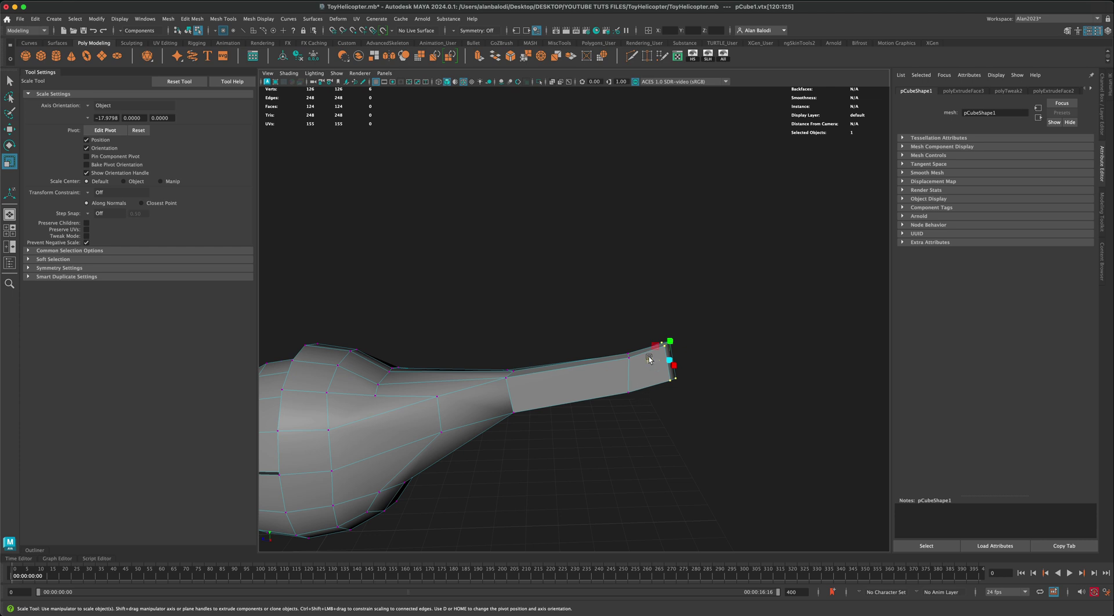
left_click_drag(669, 360, 726, 393)
left_click(10, 81)
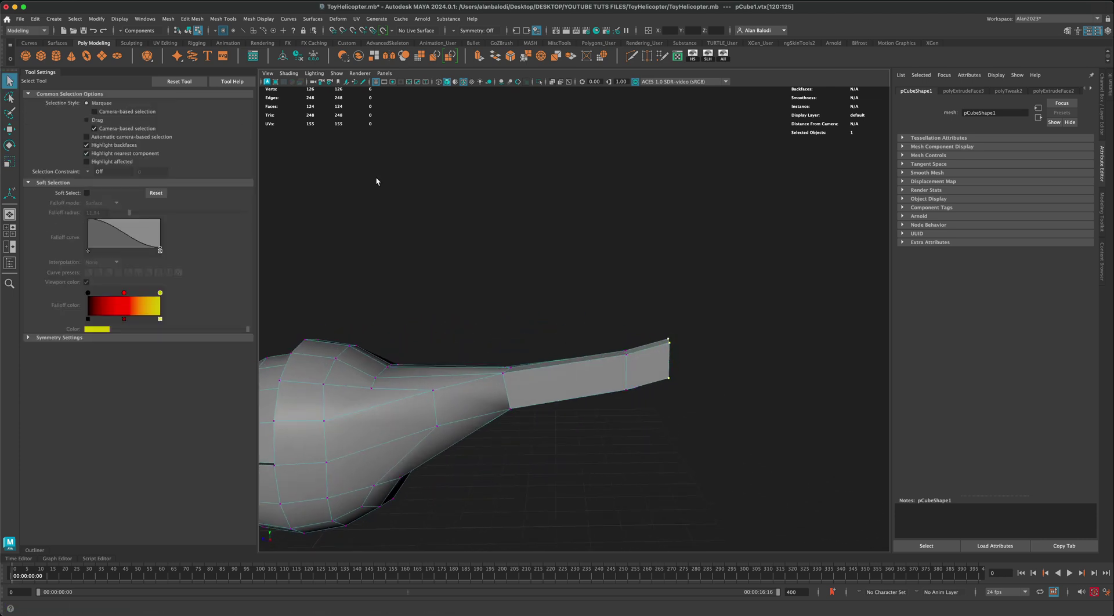
- Extrude the two top faces of the boom's last segment upward and slightly back to form the tail fin
left_click_drag(487, 238, 718, 383, "alt")
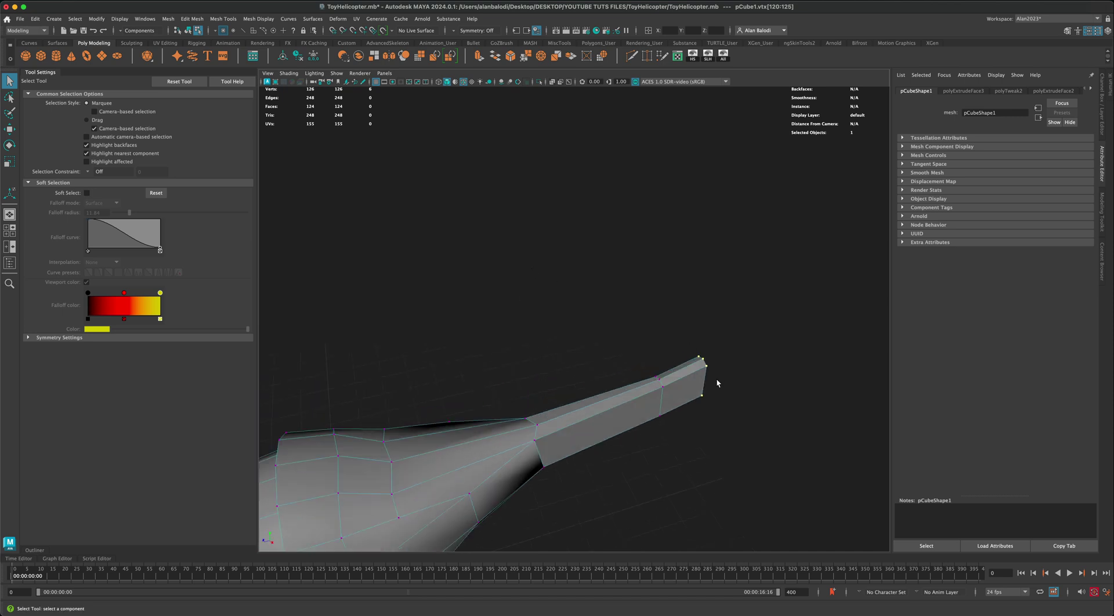
right_click_drag(676, 357, 680, 378)
left_click(681, 378)
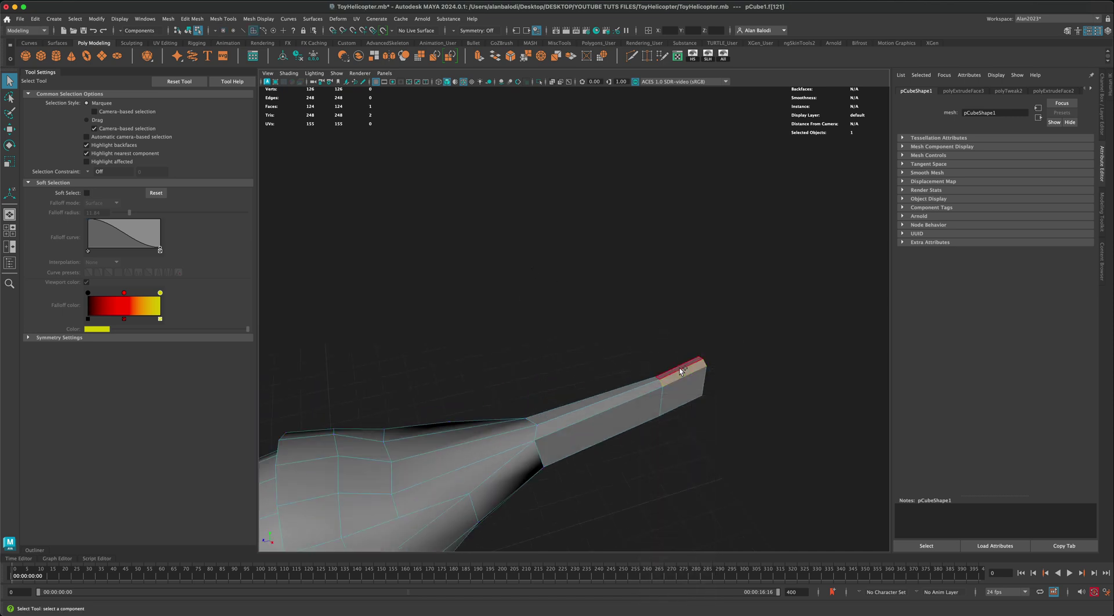
left_click(681, 372, "shift")
left_click_drag(597, 331, 406, 156, "alt")
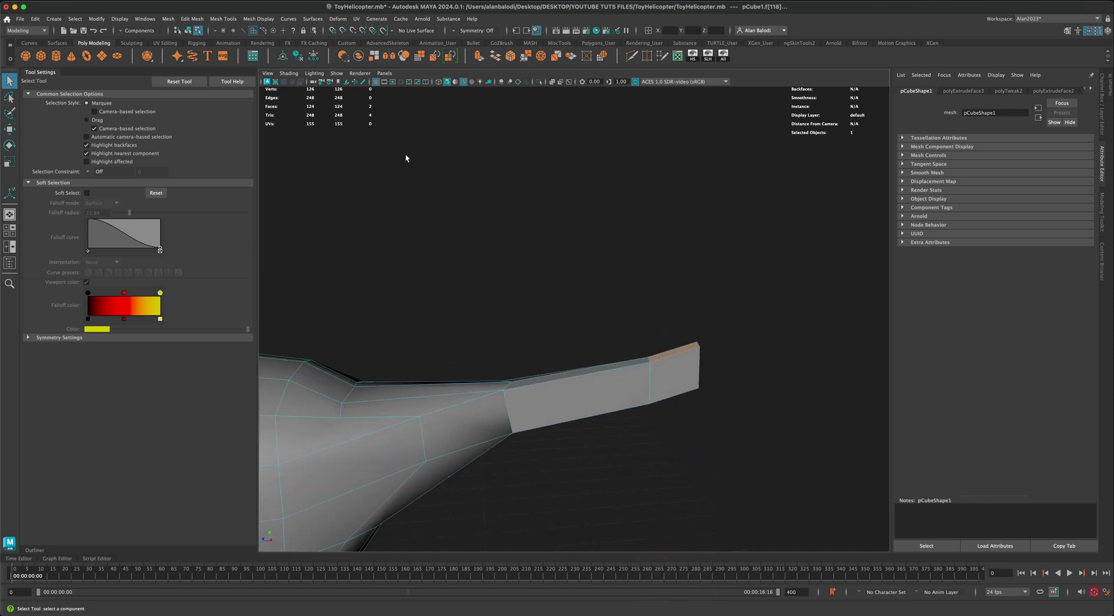
left_click(480, 58)
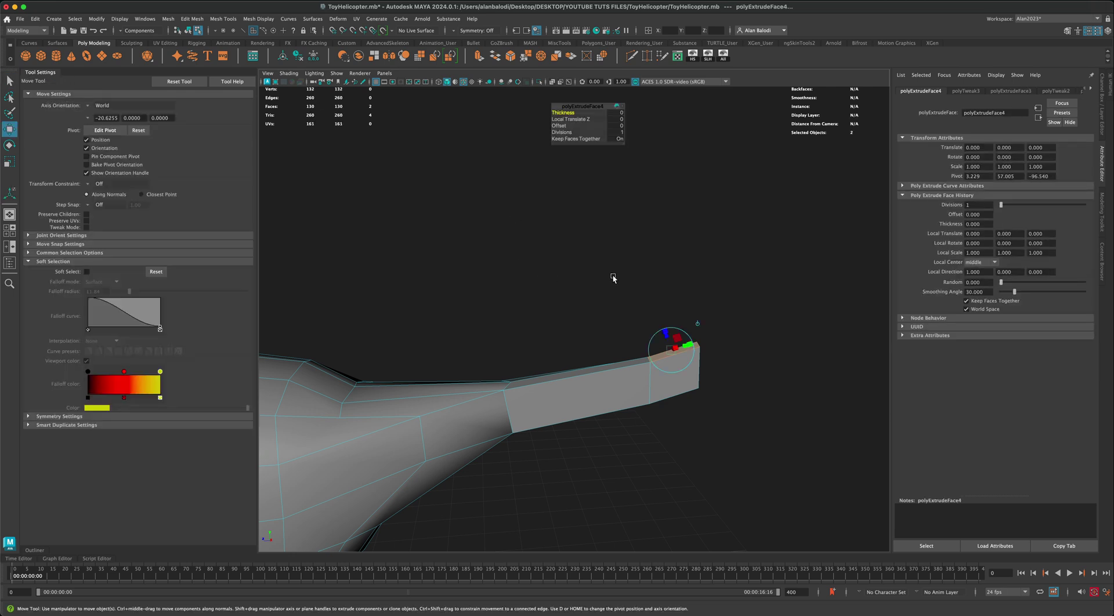
left_click_drag(659, 339, 678, 259)
mouse_move(599, 284)
left_mouse_down("alt")
mouse_move(610, 280)
mouse_move(587, 289)
left_mouse_up("alt")
scroll(637, 411, "down", 6)
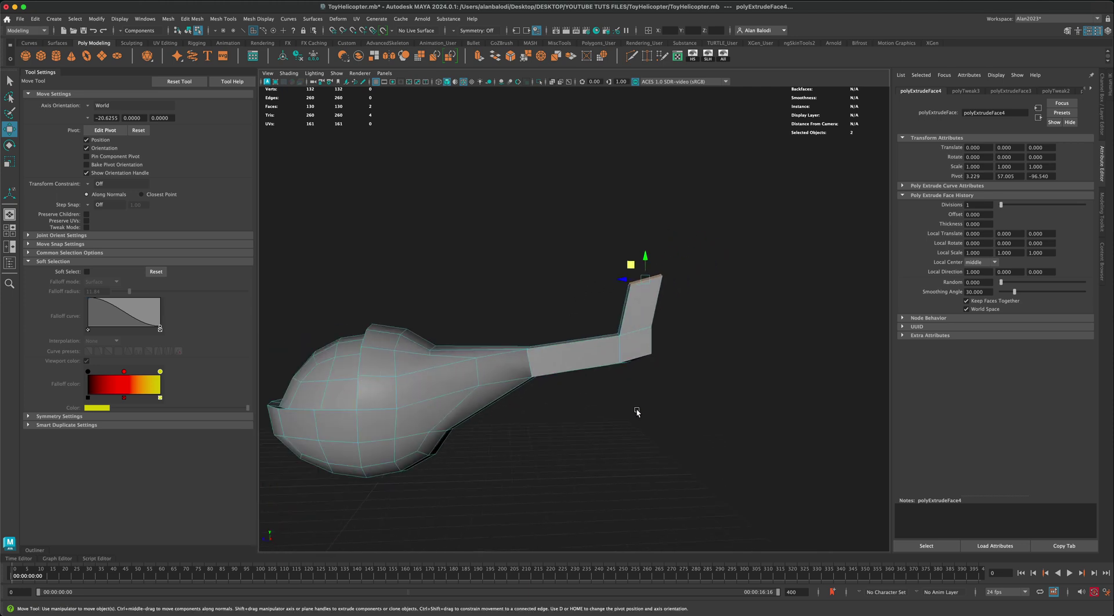
- Leave face selection for object mode with the tail fin finished, and save the scene
left_click_drag(604, 407, 615, 405, "alt")
right_click_drag(566, 347, 551, 278)
key("ctrl+s")
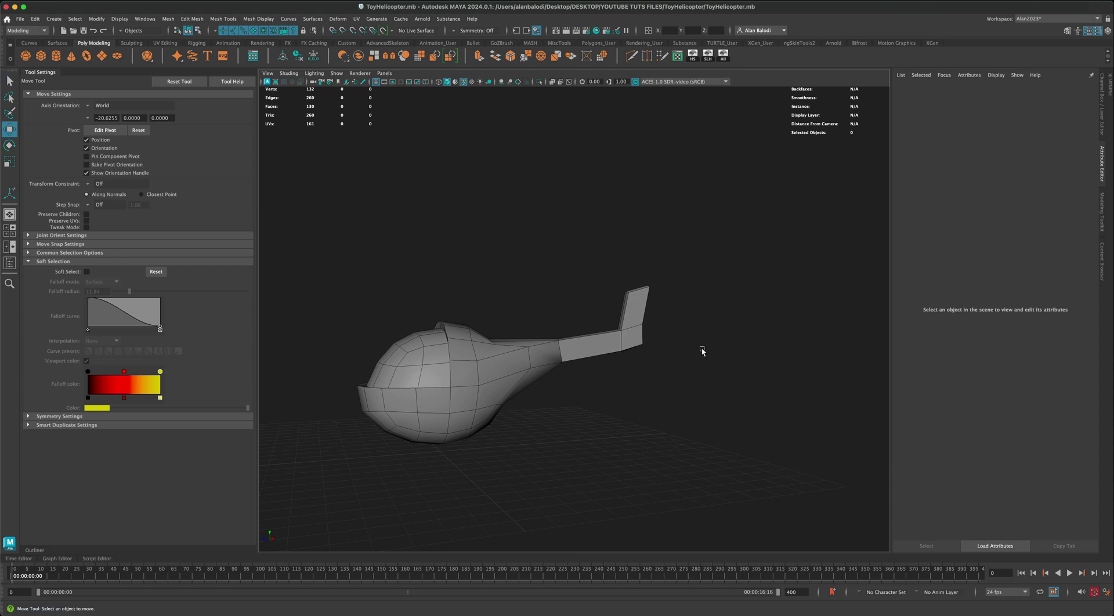
- Switch from the perspective view to the side view of the helicopter
key("space")
key("space")
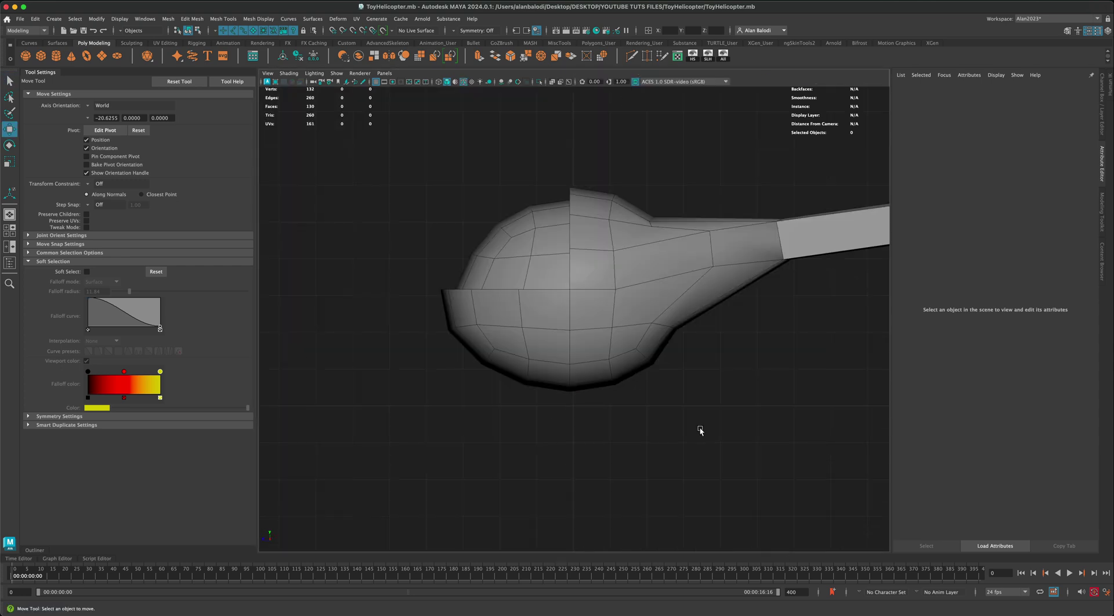
- Select the whole helicopter mesh, show its channel values and delete its construction history
scroll(702, 429, "down", 5)
middle_click_drag(638, 420, 631, 422, "alt")
left_click_drag(597, 198, 668, 316)
middle_click_drag(716, 359, 711, 370, "alt")
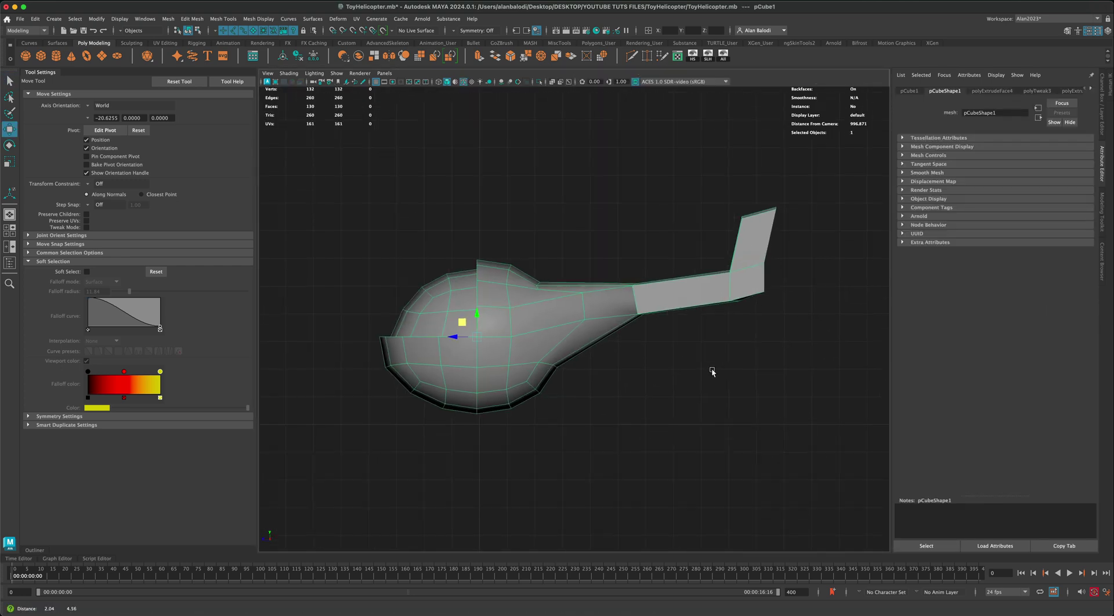
left_click(1103, 130)
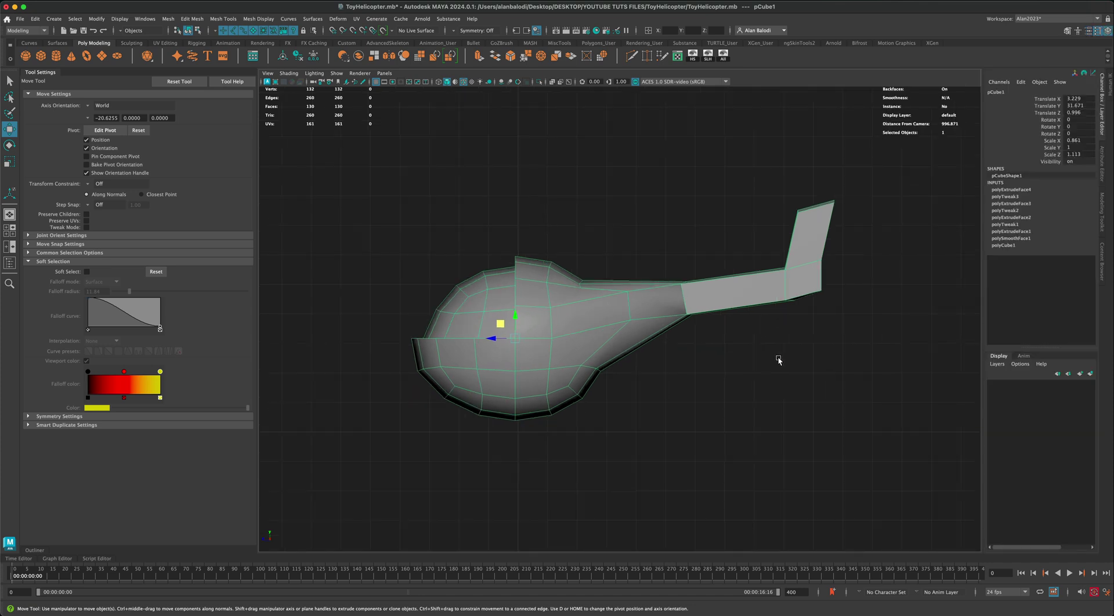
key("alt+shift+d")
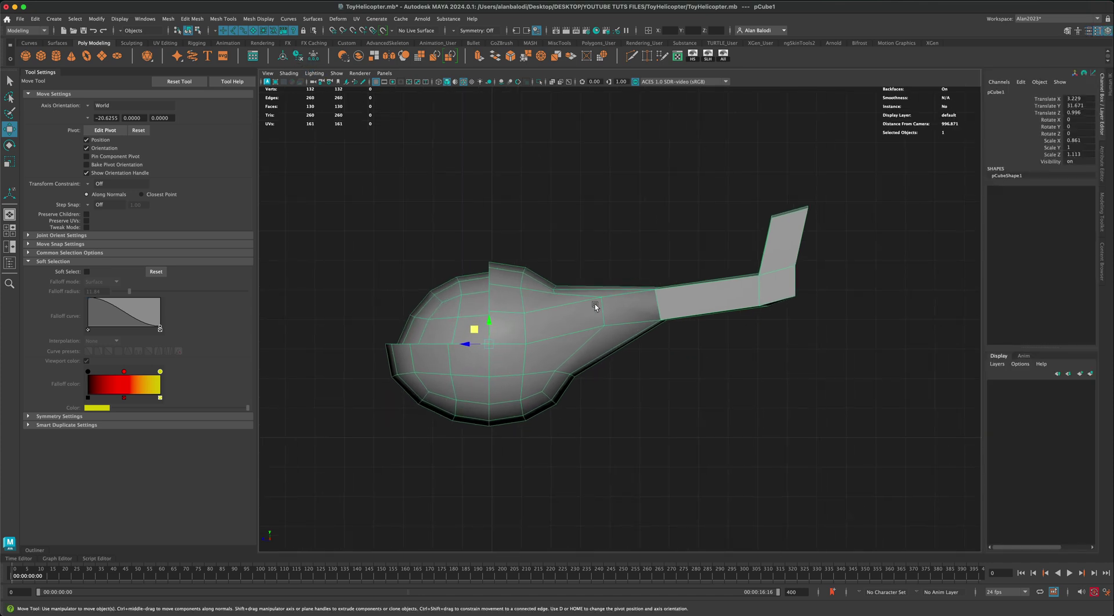
- Move the tail's lower rear corner vertices inward and spread the fin's top vertices forward and back so the fin widens toward its tip
middle_click_drag(693, 399, 668, 394, "alt")
right_click_drag(668, 395, 687, 386, "alt")
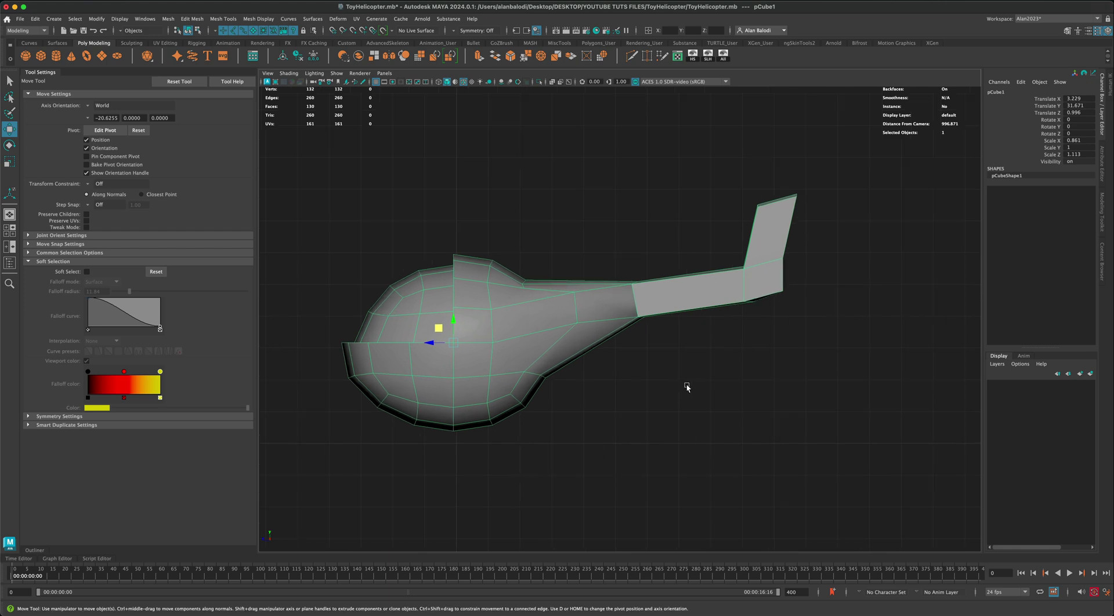
mouse_move(686, 386)
middle_mouse_down("alt")
mouse_move(656, 386)
mouse_move(669, 387)
middle_mouse_up("alt")
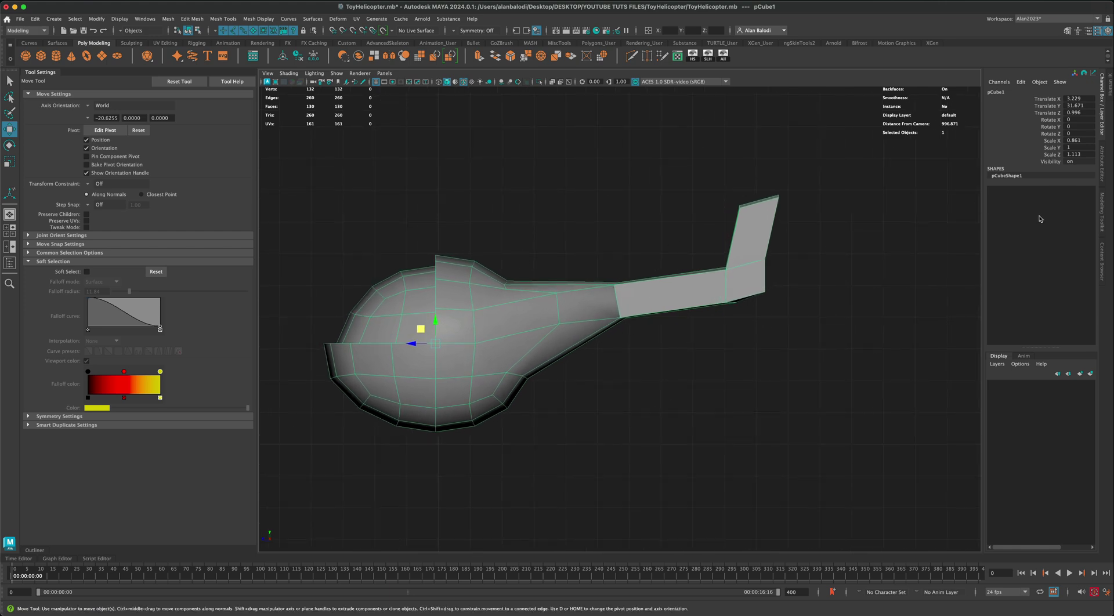
right_click_drag(655, 294, 632, 293)
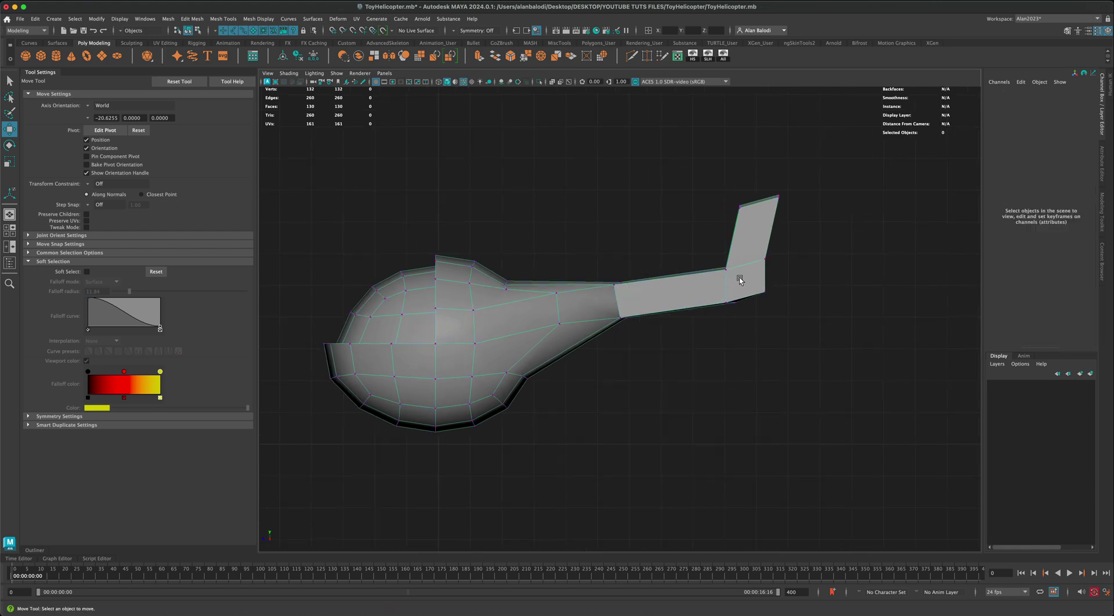
left_click_drag(781, 306, 745, 275)
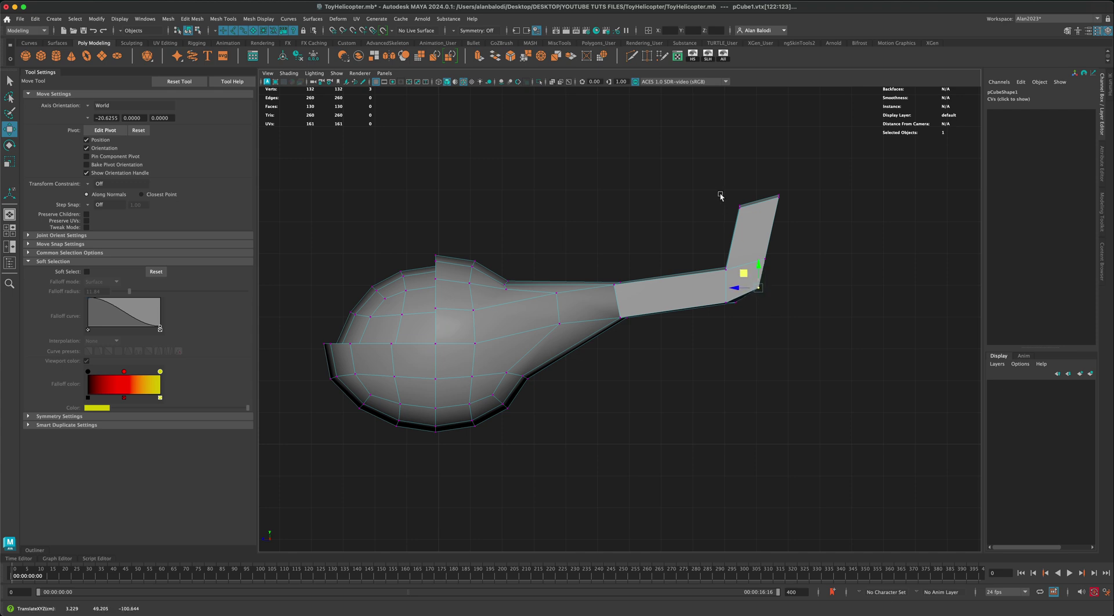
mouse_move(724, 194)
left_mouse_down()
mouse_move(803, 275)
mouse_move(804, 220)
left_mouse_up()
left_click_drag(766, 184, 771, 184)
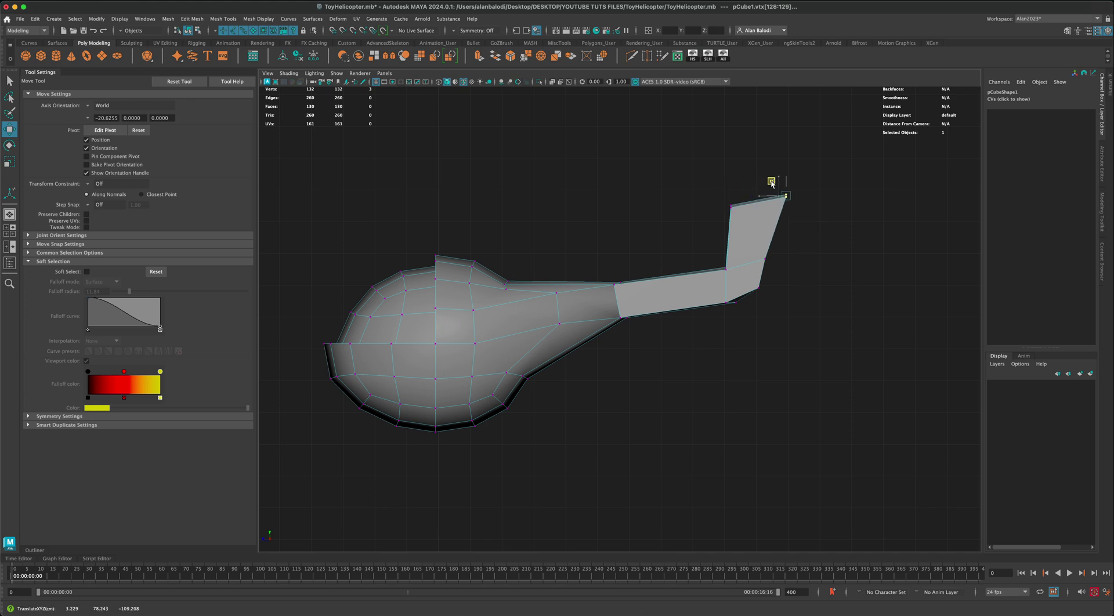
- Shift the upper vertices at the start of the tail boom slightly up and forward, nudge the tail's lower rear corner, and return to object mode
left_click_drag(607, 280, 625, 293)
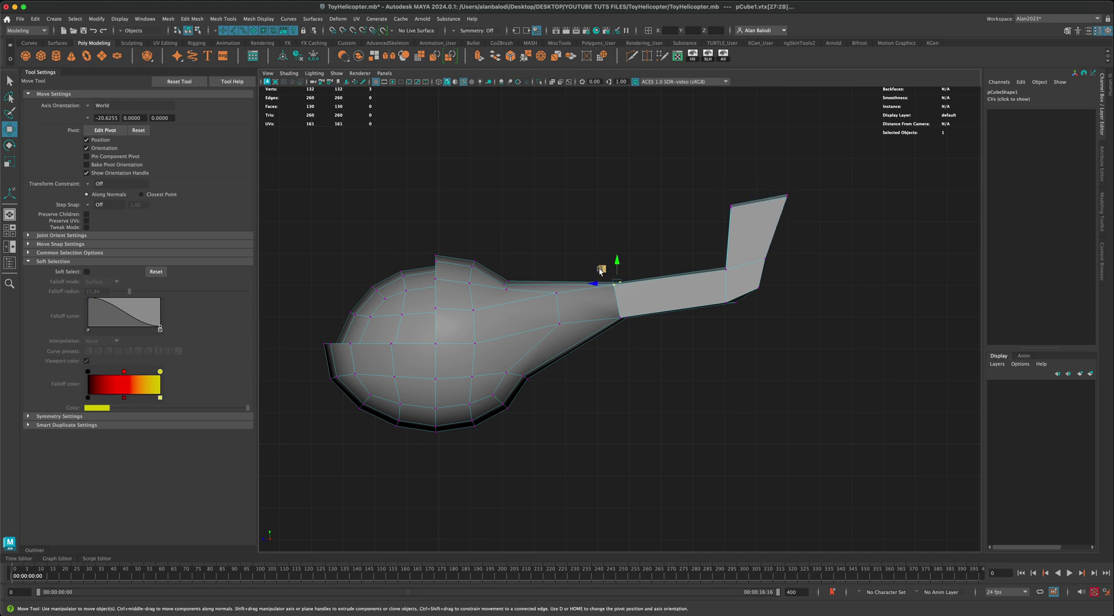
middle_click_drag(600, 271, 596, 268)
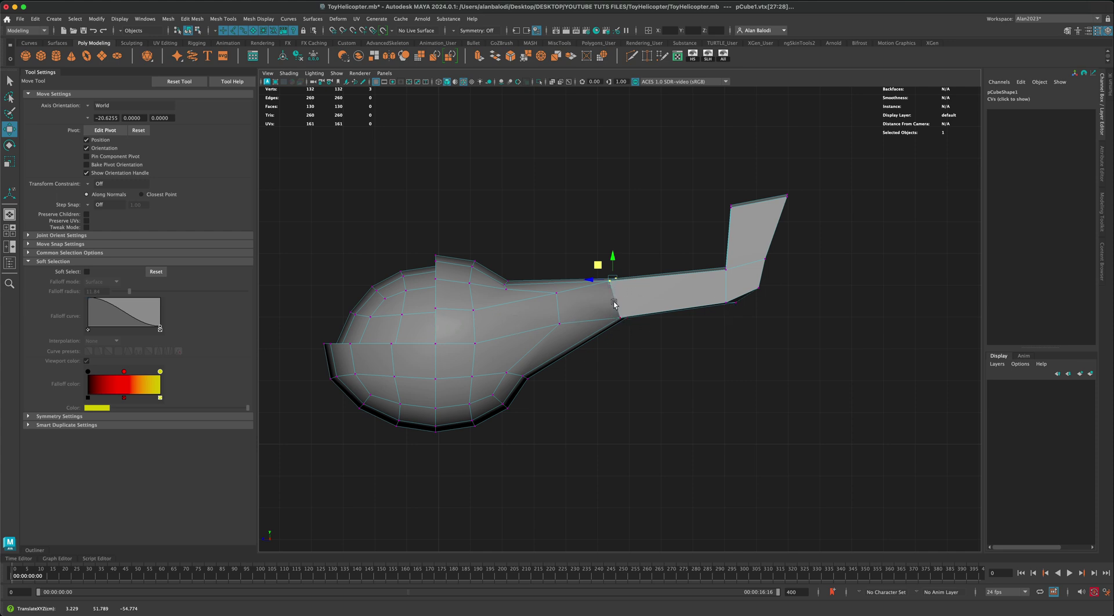
right_click_drag(646, 301, 654, 241)
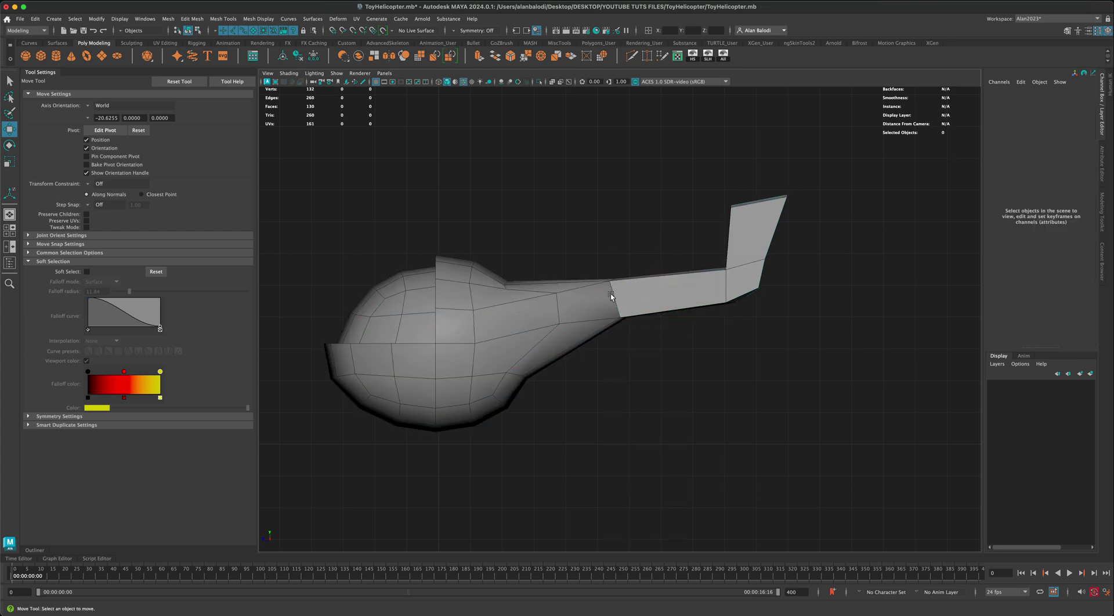
left_click(750, 273)
right_click_drag(751, 273, 714, 267)
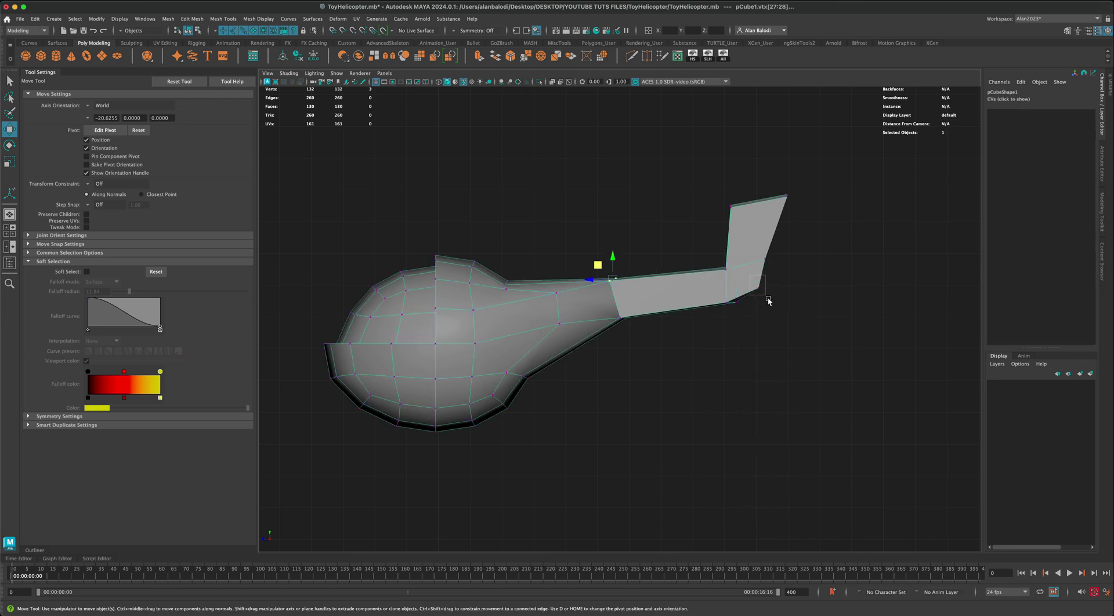
left_click_drag(766, 297, 738, 272)
right_click_drag(692, 288, 624, 294)
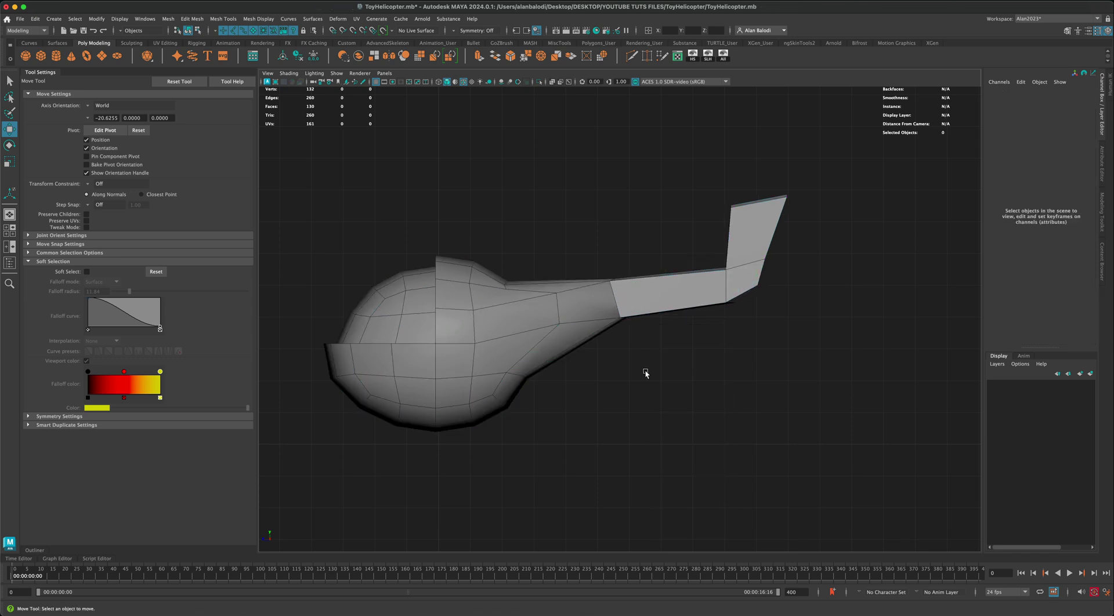
- Switch from the side view back to the perspective view of the helicopter
key("space")
key("space")
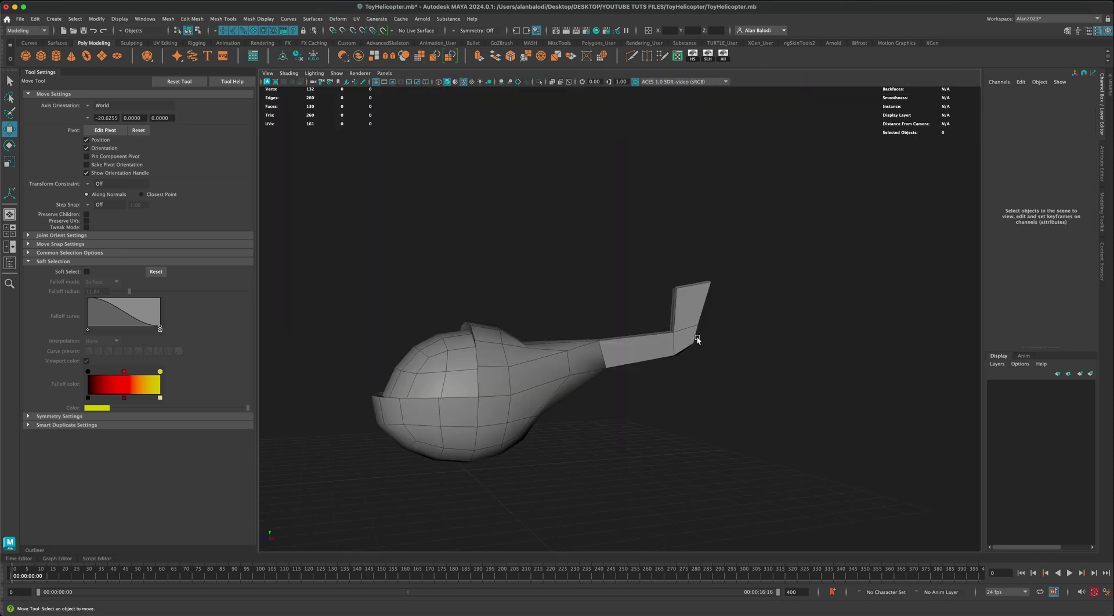
scroll(697, 340, "down", 2)
mouse_move(625, 383)
left_mouse_down("alt")
mouse_move(643, 404)
mouse_move(642, 391)
left_mouse_up("alt")
middle_click_drag(642, 391, 661, 346, "alt")
- Select the helicopter body, reset the Soften/Harden Edges options and apply them with an angle of 30
left_click(590, 340)
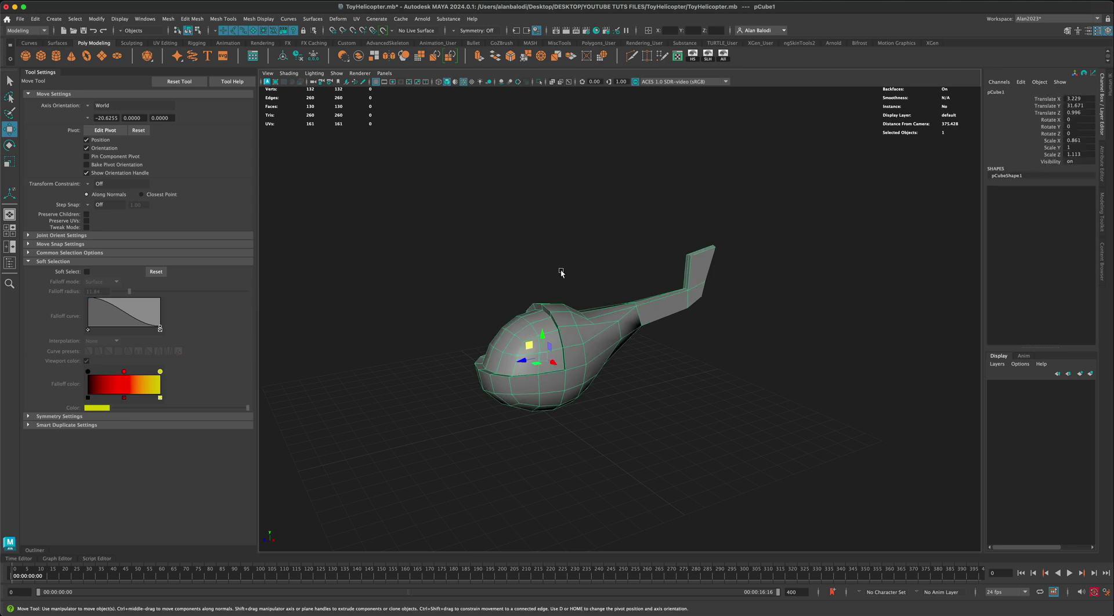
left_click_drag(561, 273, 574, 231, "alt")
left_click(262, 19)
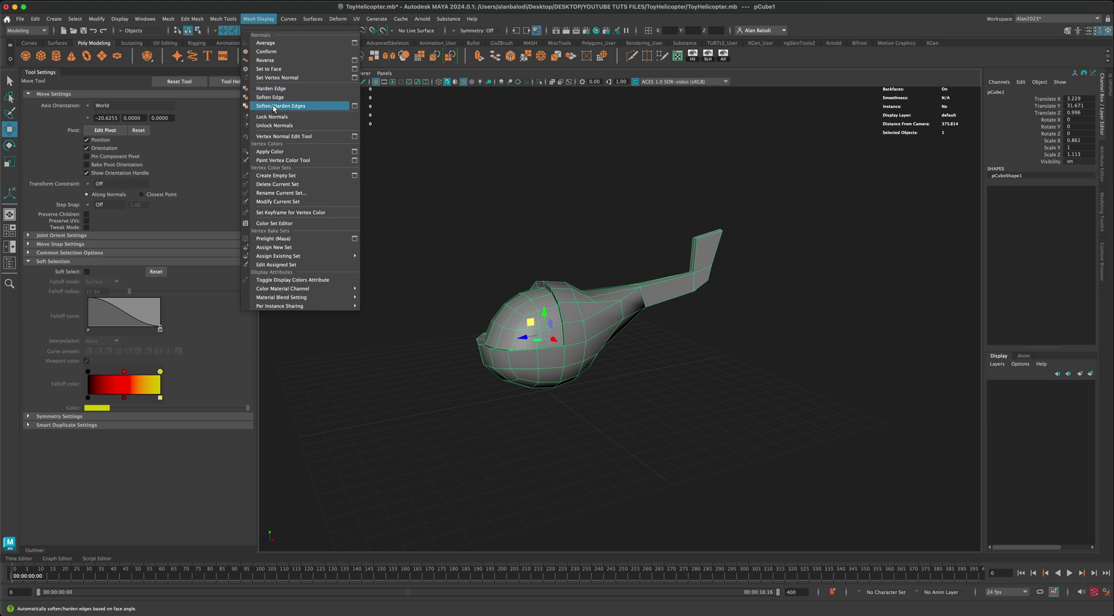
left_click(355, 107)
left_click_drag(423, 94, 307, 136)
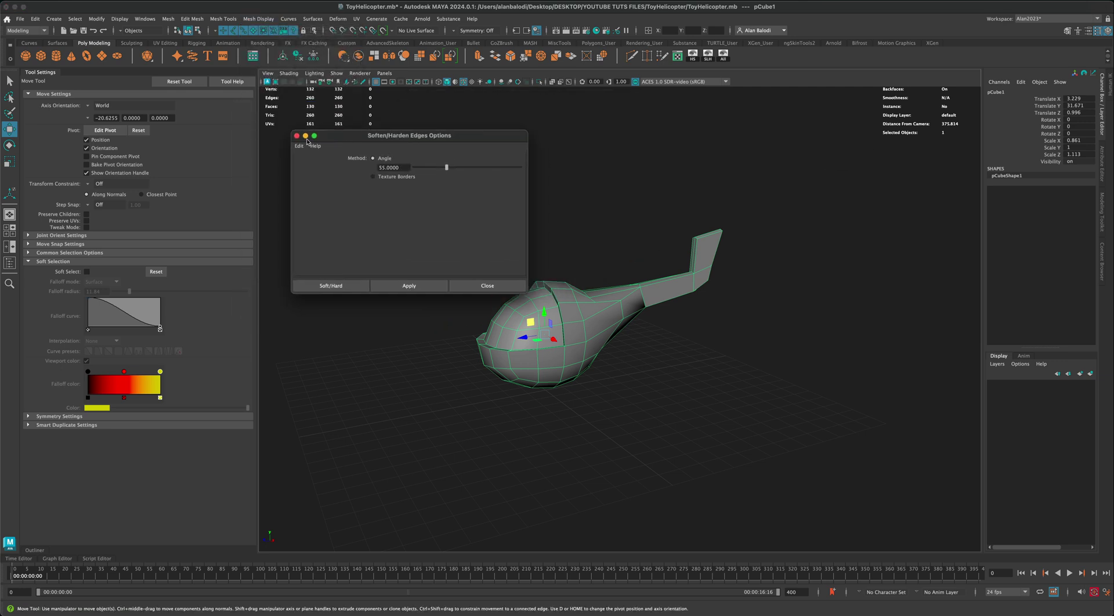
left_click(300, 146)
left_click(305, 162)
left_click(387, 301)
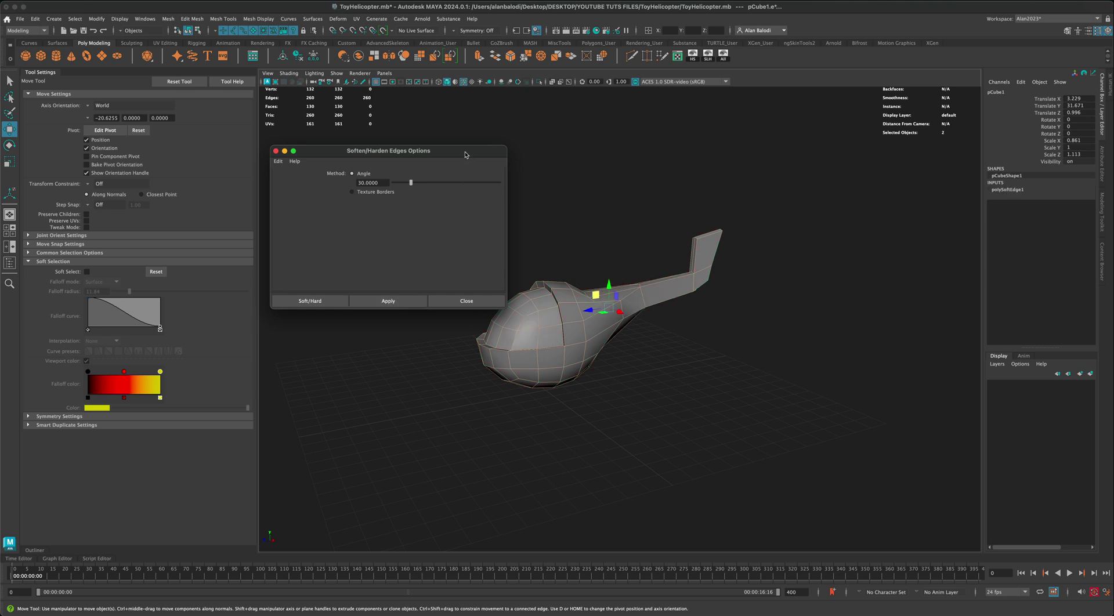
- Return to object mode, deselect the body, hide the wireframe on shaded and examine the shading around the cockpit rim and nose
left_click_drag(465, 153, 407, 174)
scroll(652, 364, "up", 3)
left_click_drag(652, 364, 643, 361, "alt")
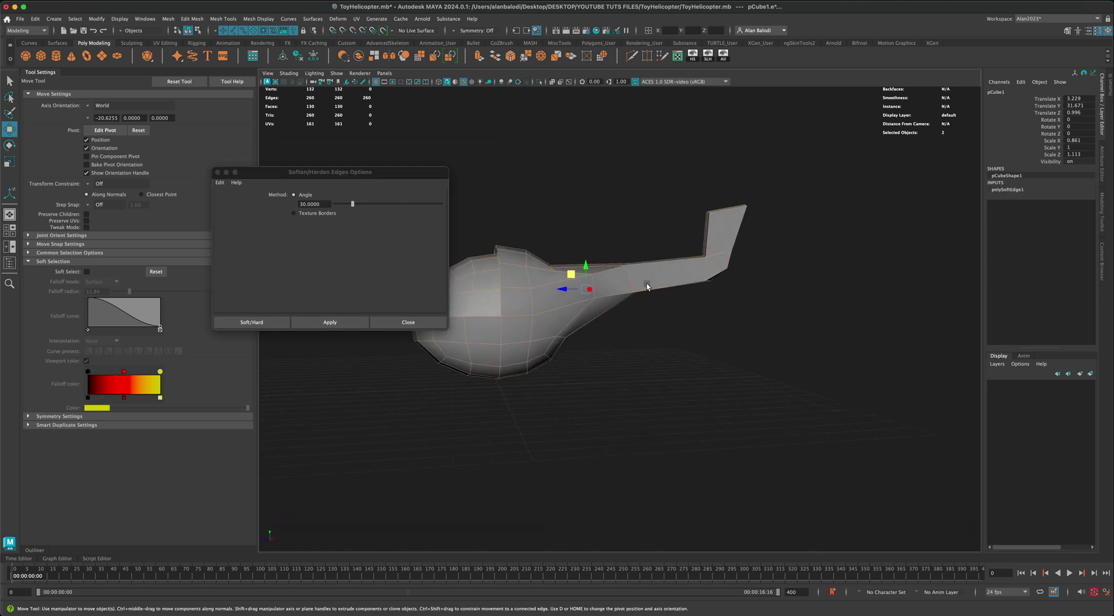
left_click_drag(646, 285, 664, 332, "alt")
right_click_drag(676, 292, 705, 281)
left_click(702, 368)
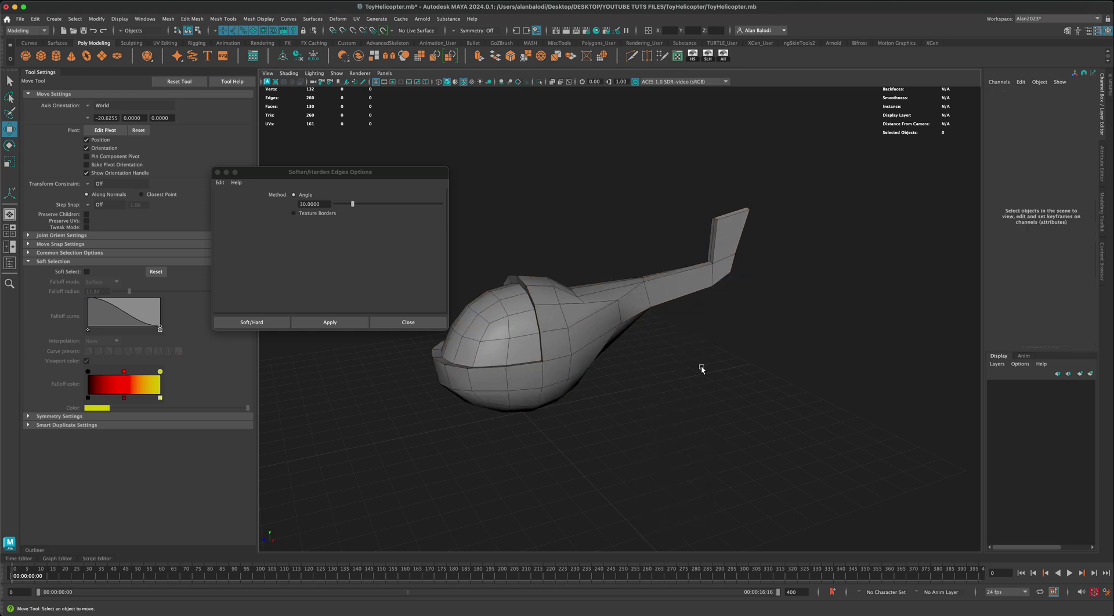
left_click_drag(702, 369, 686, 363, "alt")
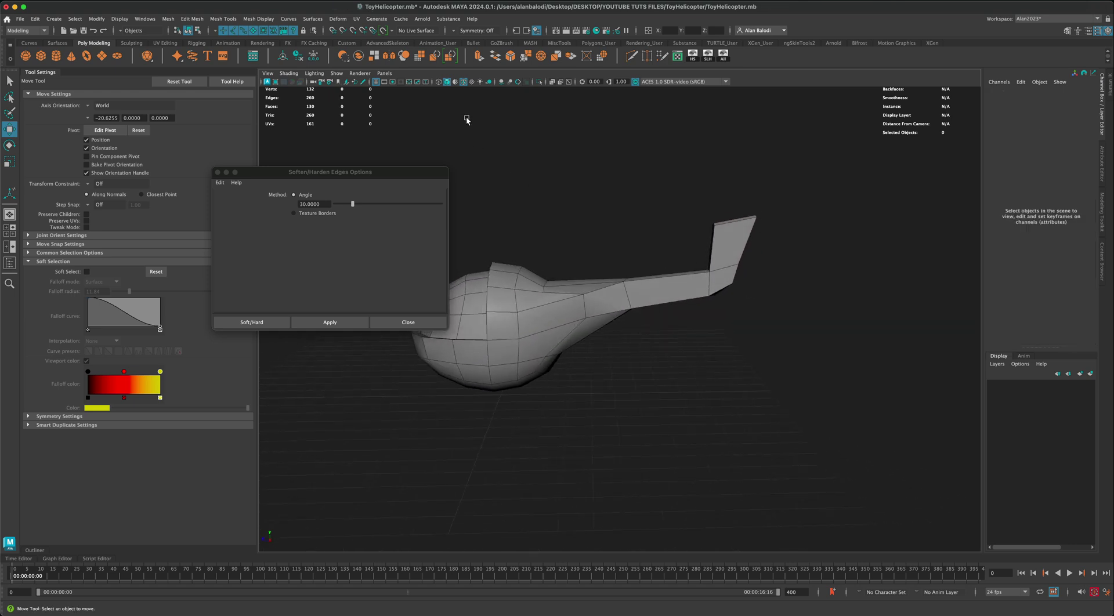
left_click(463, 81)
right_click_drag(561, 193, 587, 206, "alt")
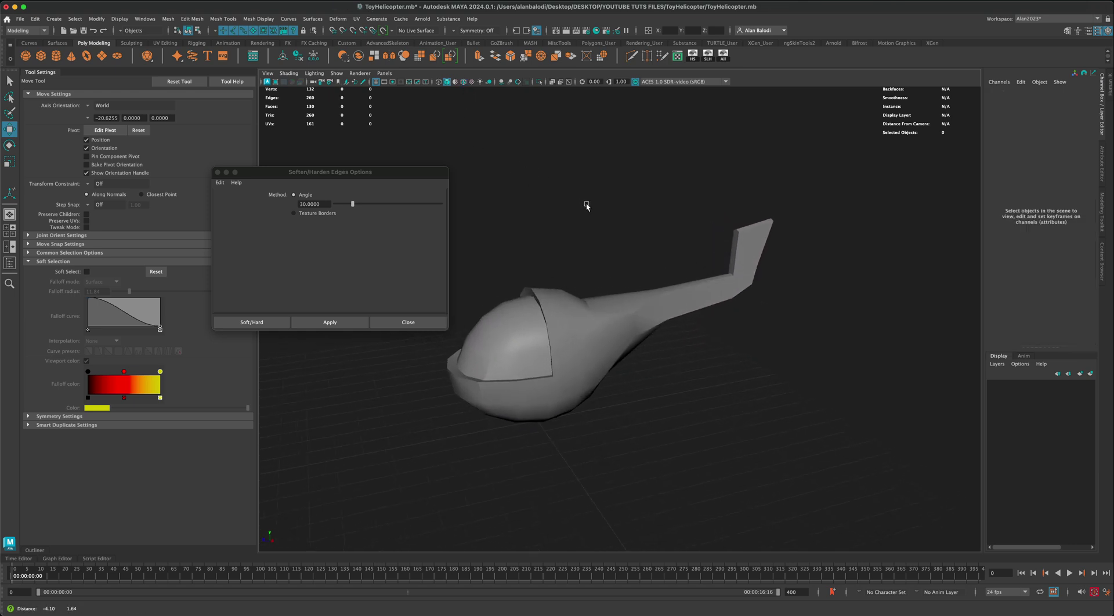
left_click_drag(545, 161, 562, 173, "alt")
left_click_drag(528, 301, 536, 351, "alt")
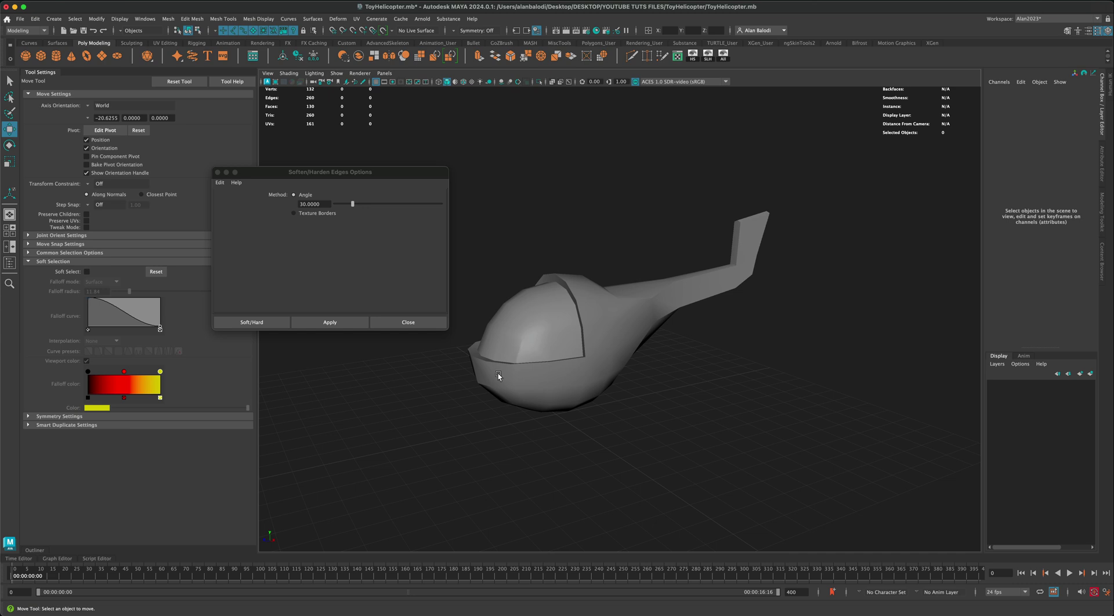
left_click_drag(538, 375, 604, 344, "alt")
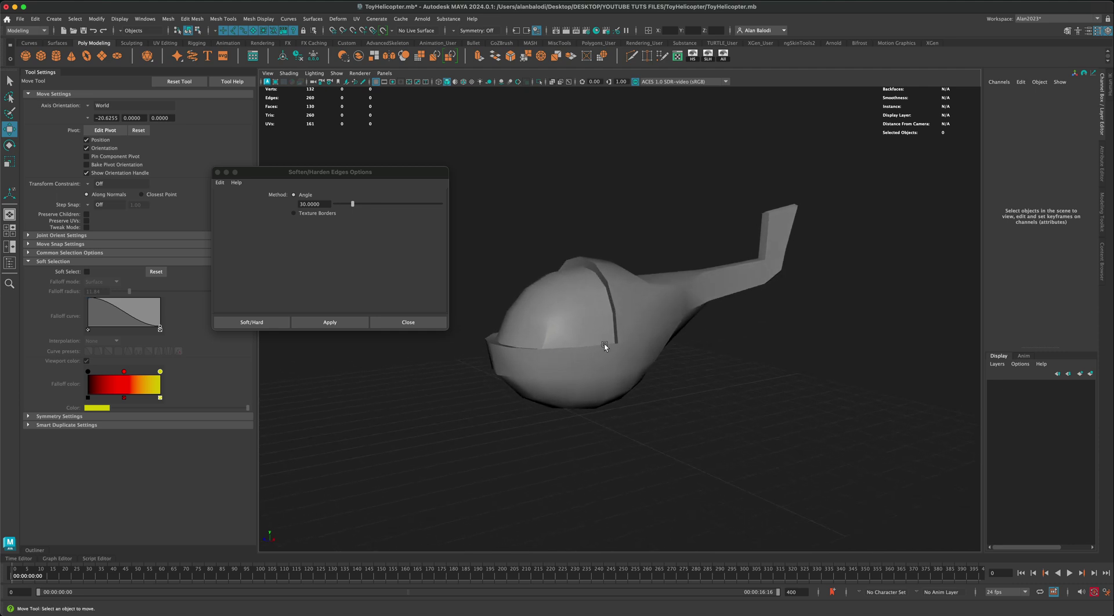
- Select the helicopter body again and apply Soften/Harden Edges with an angle of 50
left_click(571, 319)
left_click(294, 203)
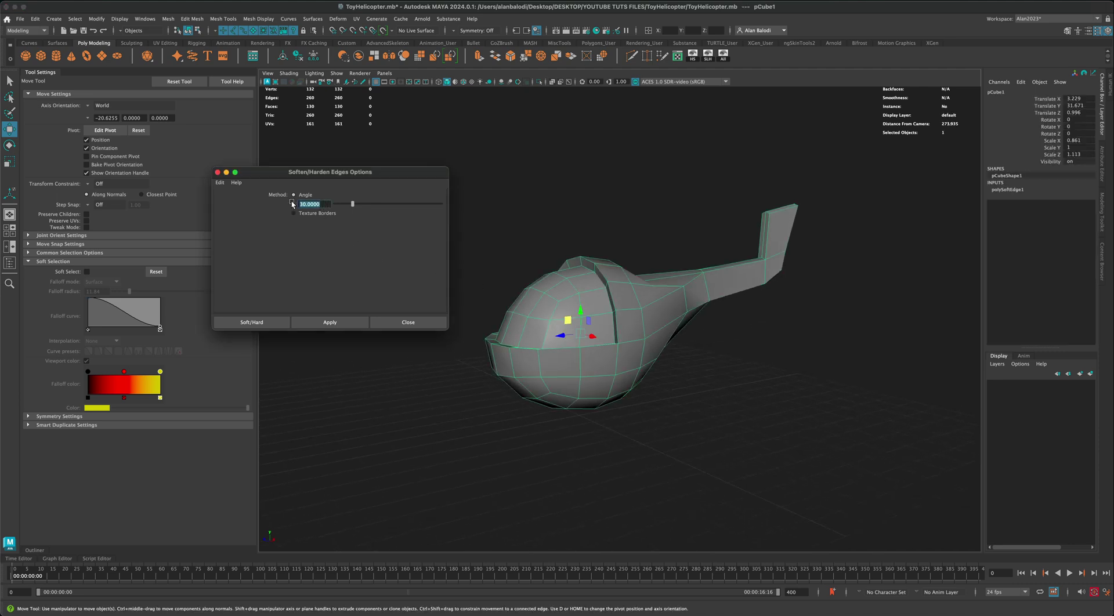
type("50")
key("Return")
left_click(317, 335)
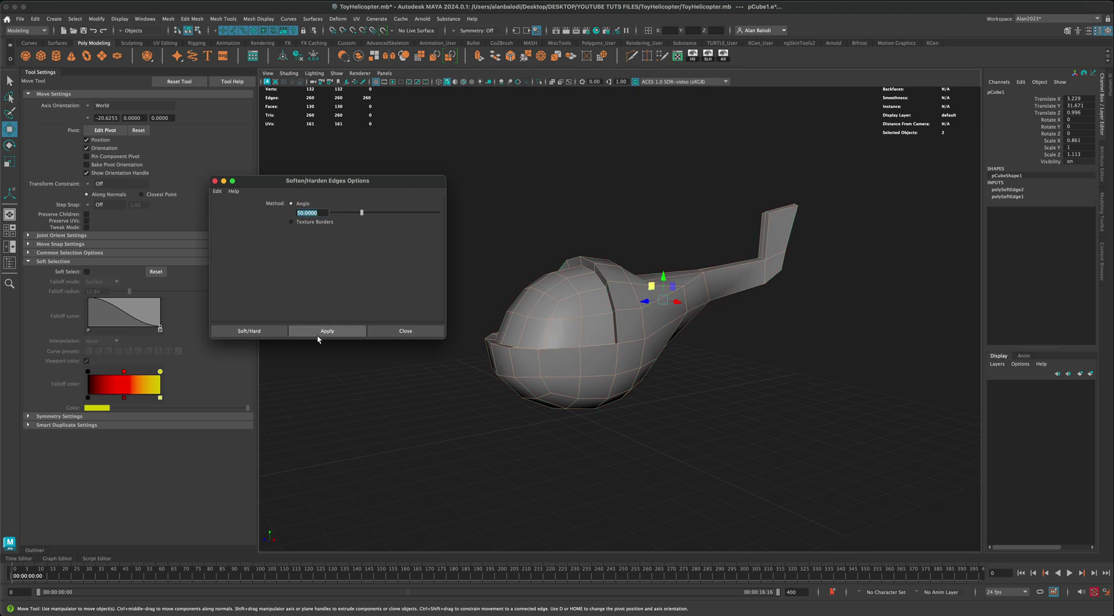
- Return to object mode and examine the deselected body's shading from several angles, checking the cockpit rim, boom and tail fin
left_click_drag(468, 370, 581, 344, "alt")
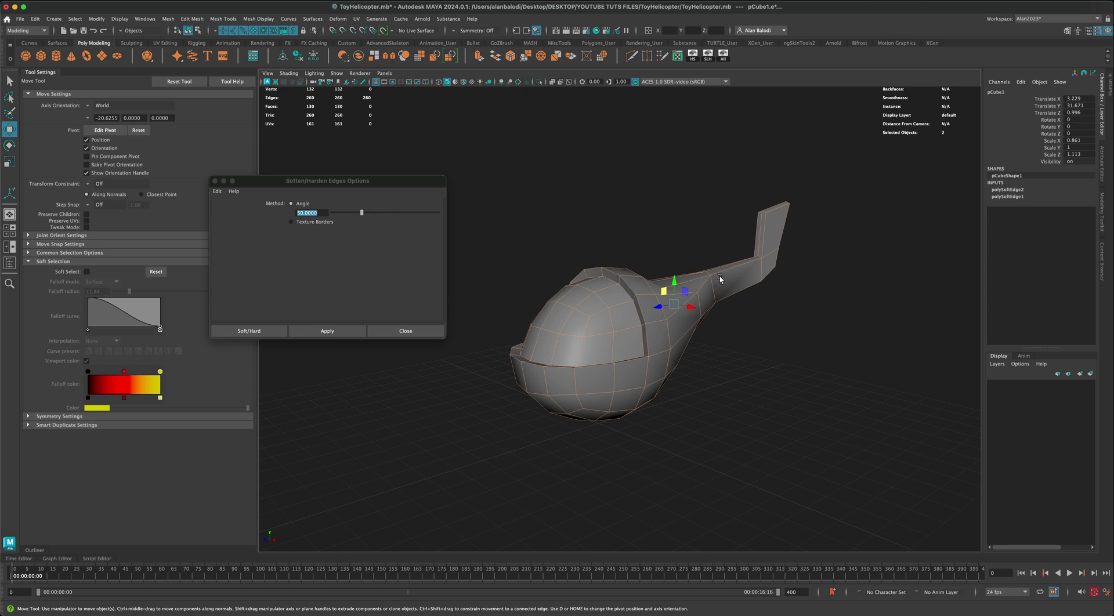
right_click_drag(720, 279, 734, 270)
left_click(751, 352)
left_click_drag(752, 382, 638, 410, "alt")
left_click_drag(502, 353, 590, 366, "alt")
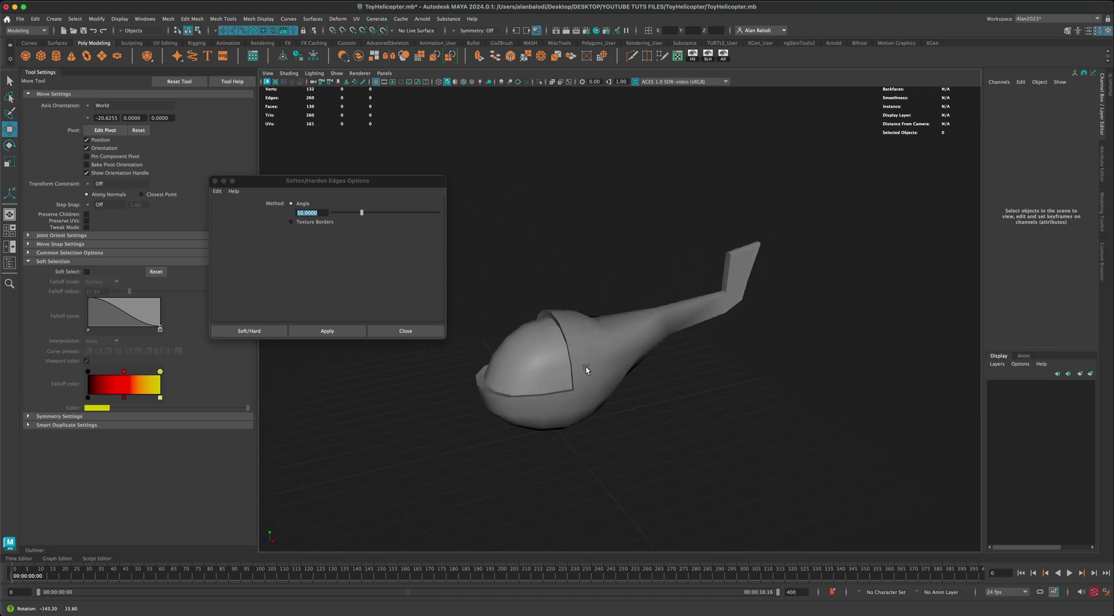
left_click_drag(299, 183, 306, 187)
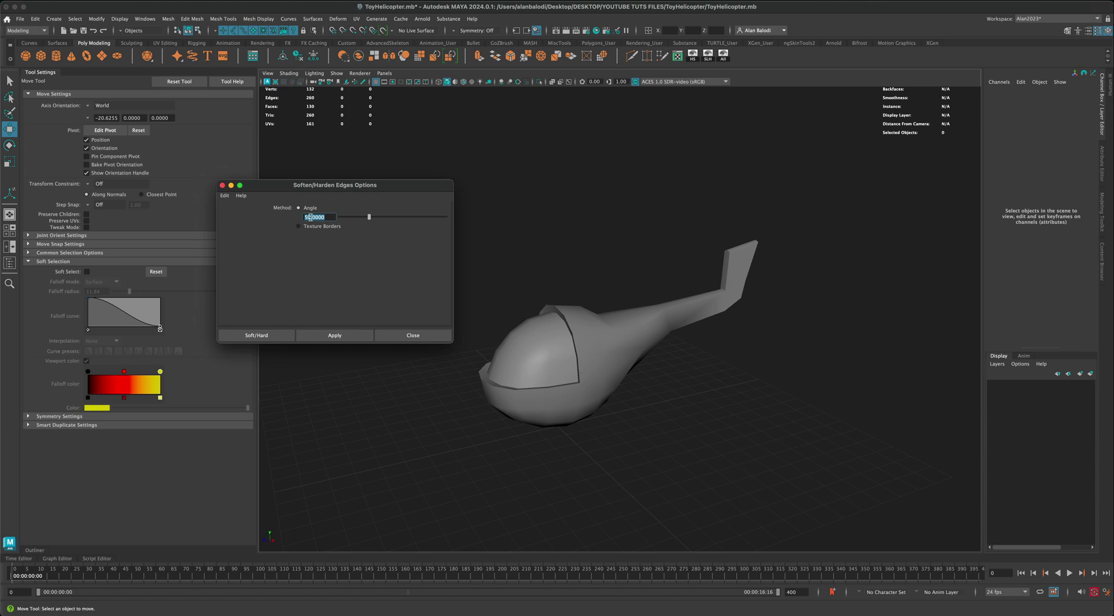
left_click_drag(573, 279, 721, 398, "alt")
left_click(631, 383)
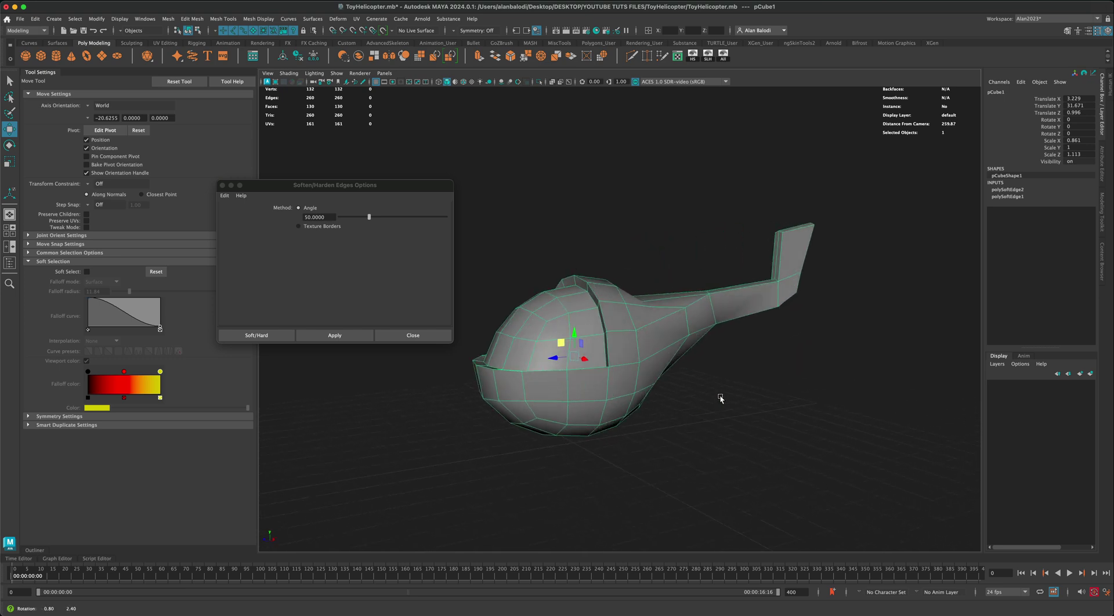
left_click(696, 423)
left_click_drag(414, 189, 362, 180)
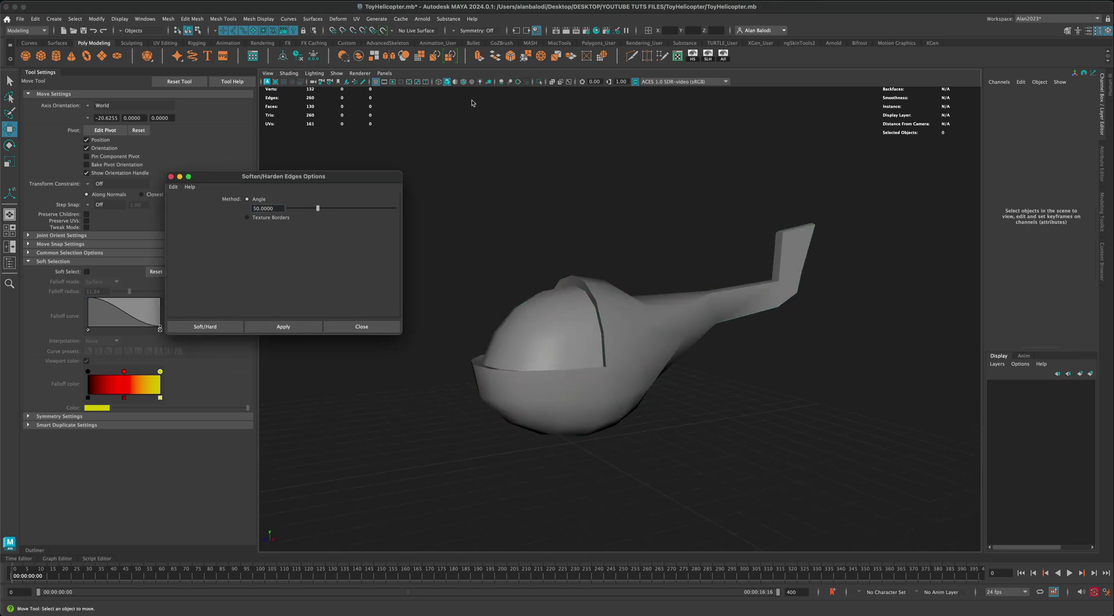
- Show the wireframe on the shaded model again and save the scene
left_click(464, 81)
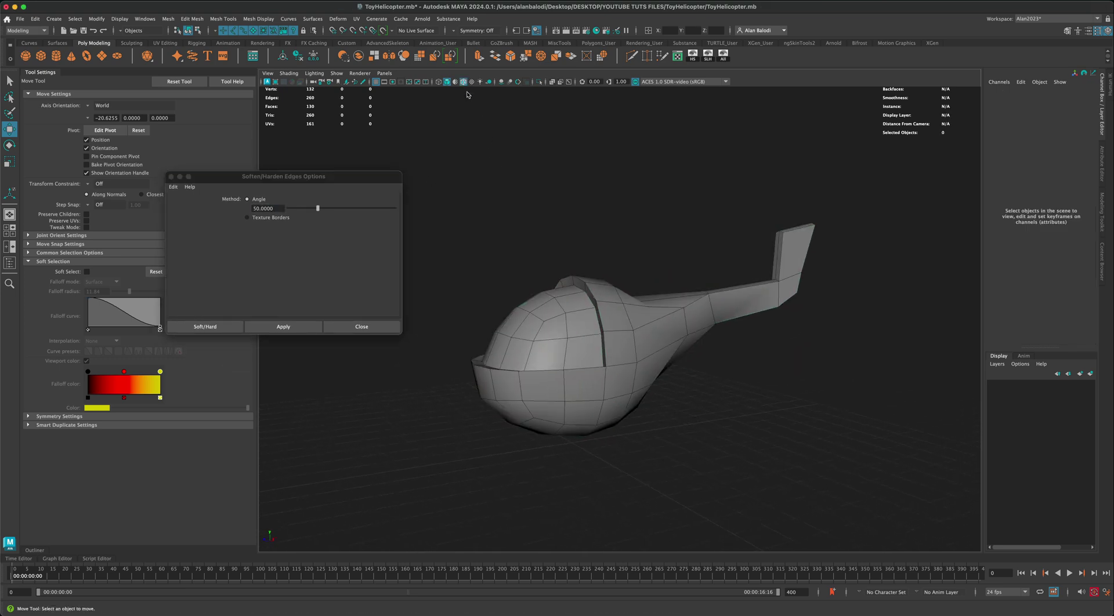
mouse_move(515, 191)
left_mouse_down("alt")
mouse_move(558, 194)
mouse_move(509, 189)
mouse_move(515, 240)
mouse_move(504, 254)
left_mouse_up("alt")
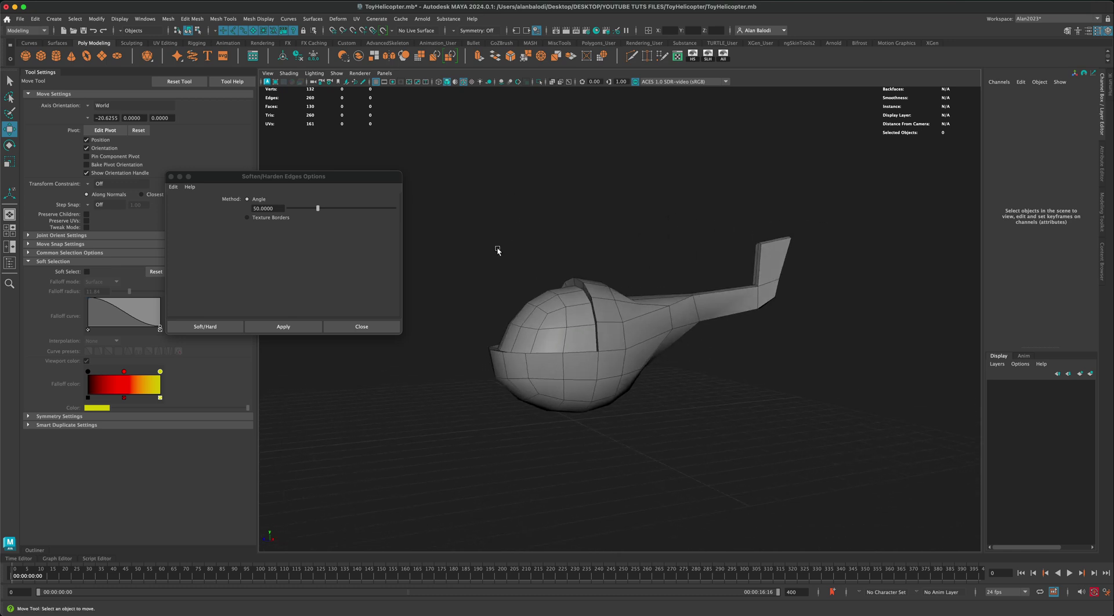
key("super+s")
mouse_move(580, 417)
left_mouse_down("alt")
mouse_move(584, 435)
mouse_move(565, 434)
mouse_move(578, 434)
left_mouse_up("alt")
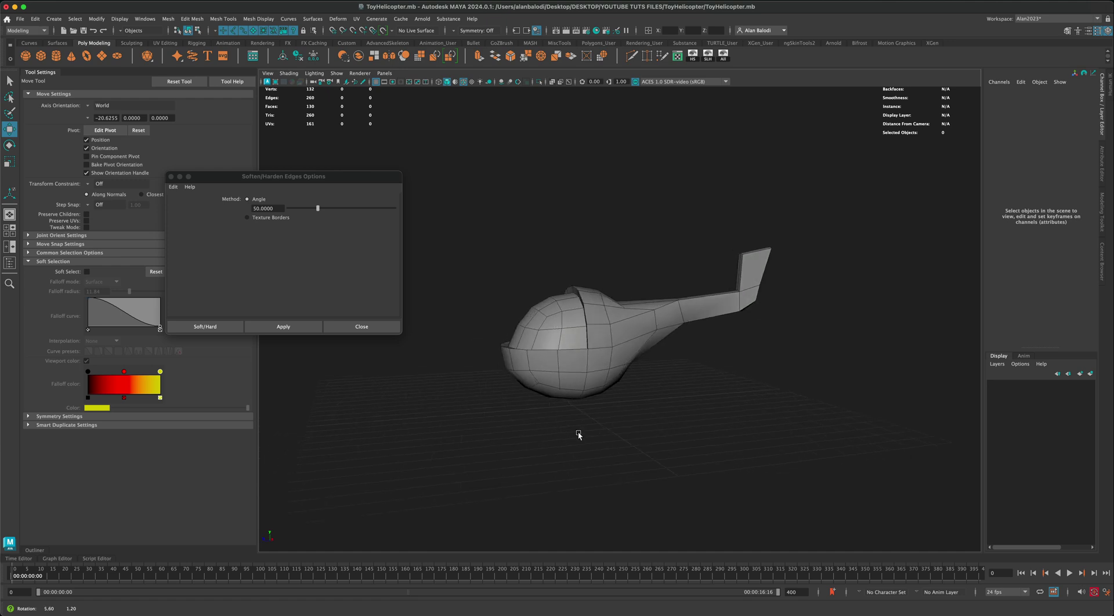
left_click_drag(358, 176, 328, 197)
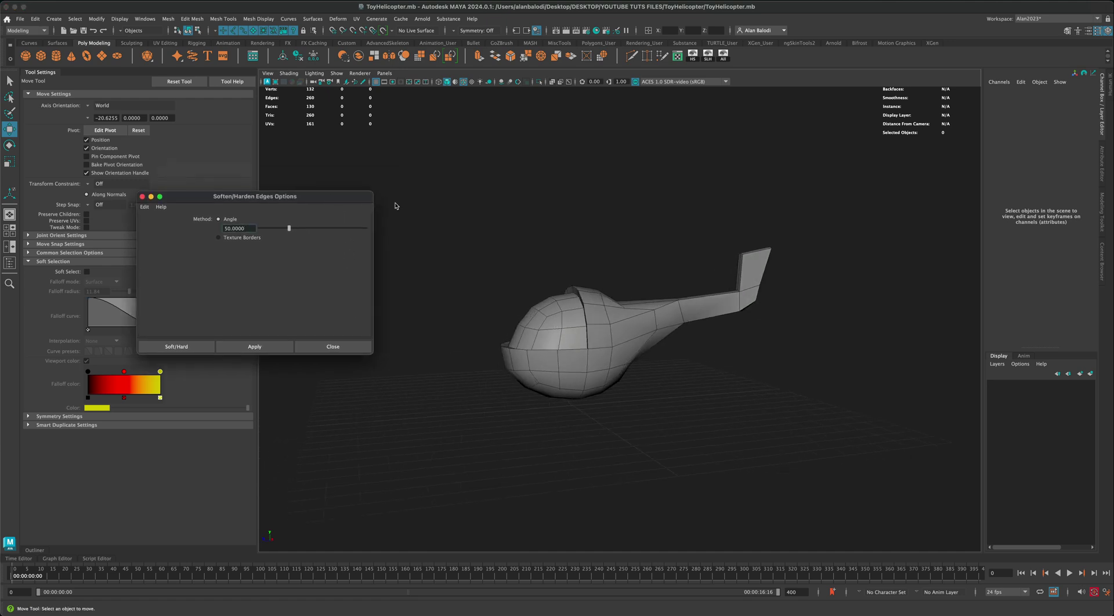
- Create a polygon torus on the grid in front of the helicopter, with about 20.9 radius and 3.8 section radius
left_click_drag(395, 204, 455, 207, "alt")
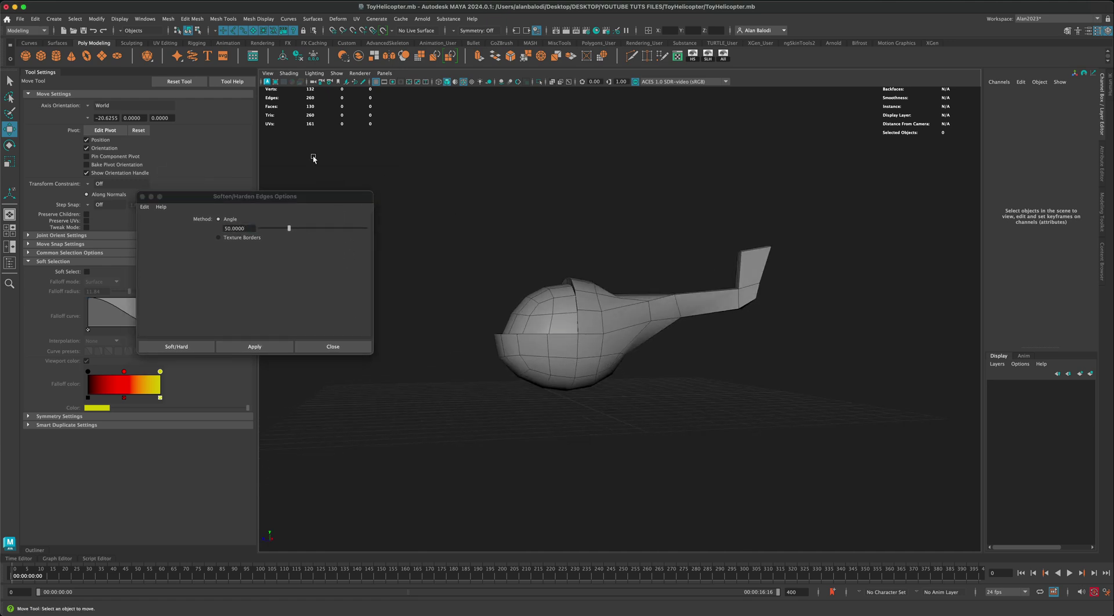
left_click_drag(558, 244, 536, 245, "alt")
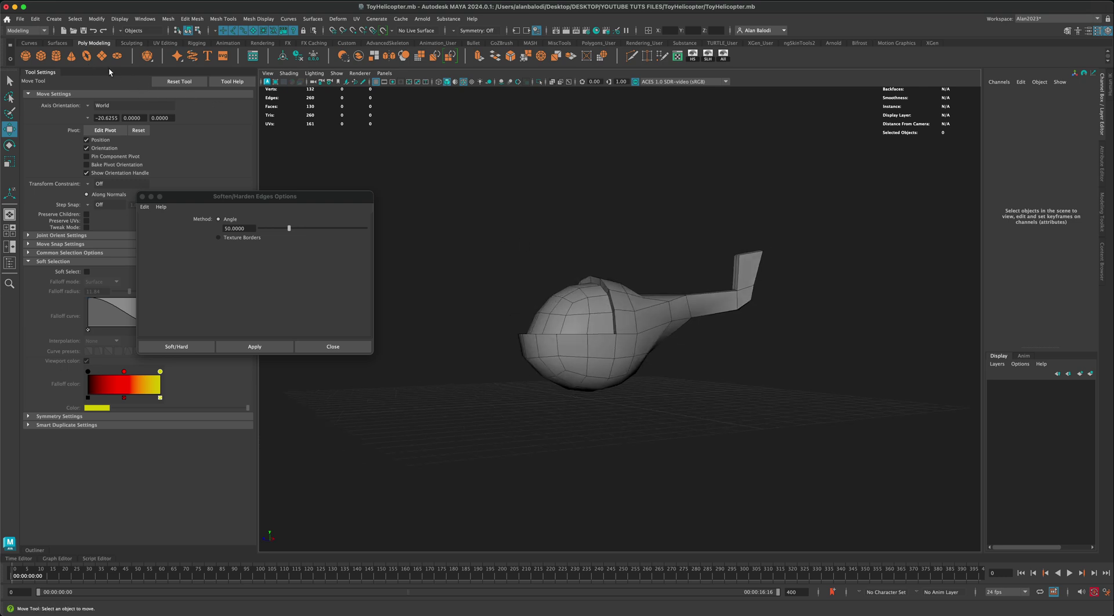
left_click(86, 58)
mouse_move(381, 278)
left_mouse_down("alt")
mouse_move(541, 423)
mouse_move(530, 468)
mouse_move(553, 491)
mouse_move(550, 474)
left_mouse_up("alt")
left_click_drag(477, 383, 470, 369, "alt")
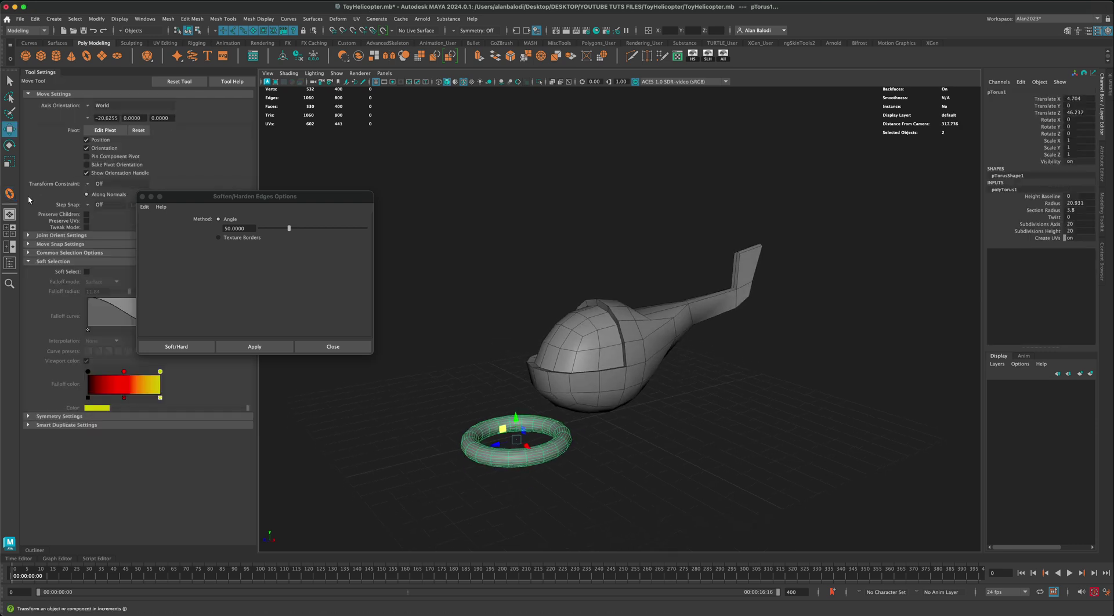
- Rotate the torus upright to -90 degrees in Z and scale it to about 2.15 in Y
left_click(9, 145)
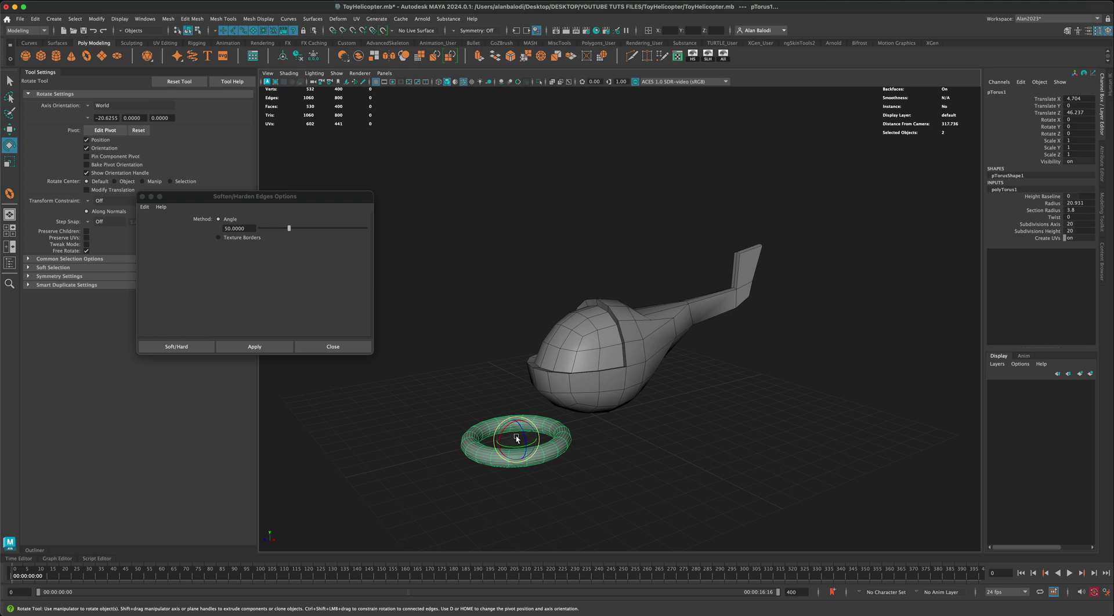
left_click_drag(524, 430, 531, 457)
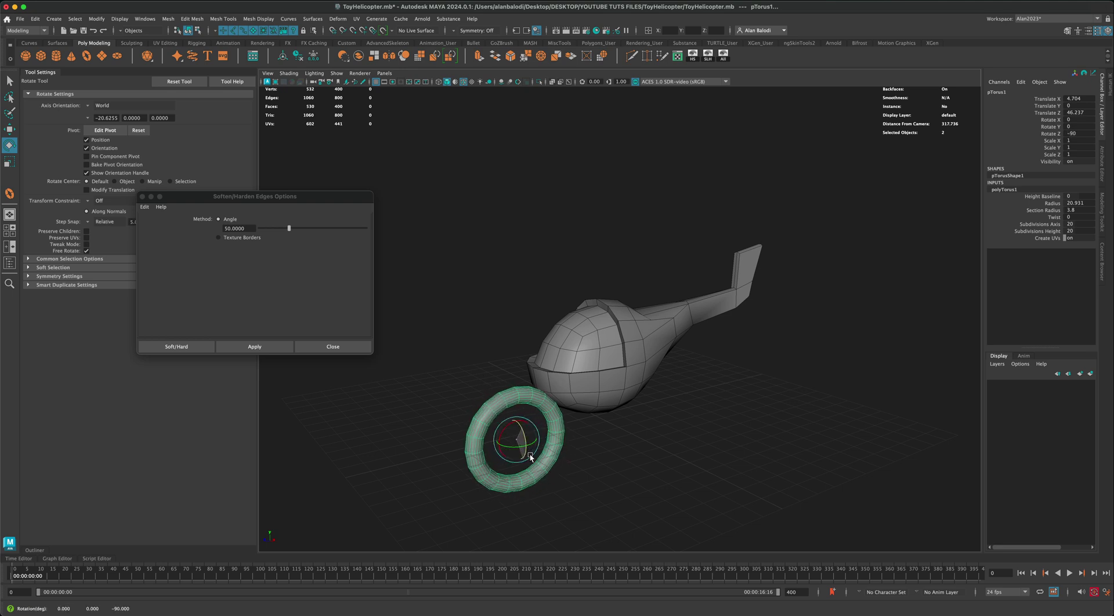
left_click_drag(447, 401, 444, 397, "alt")
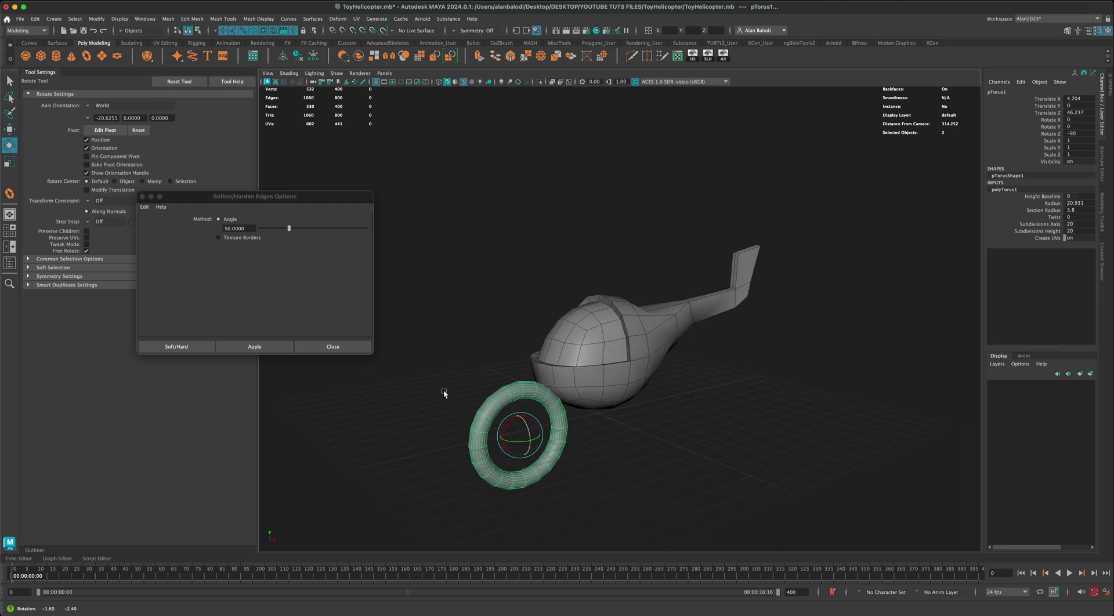
left_click(10, 162)
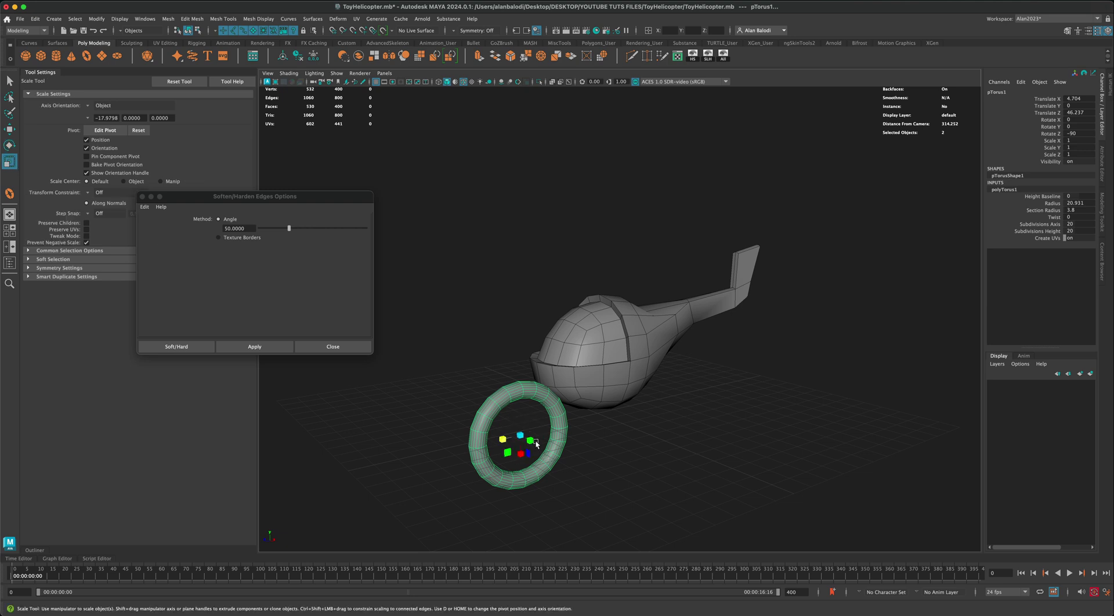
left_click_drag(532, 441, 551, 454)
left_click(10, 81)
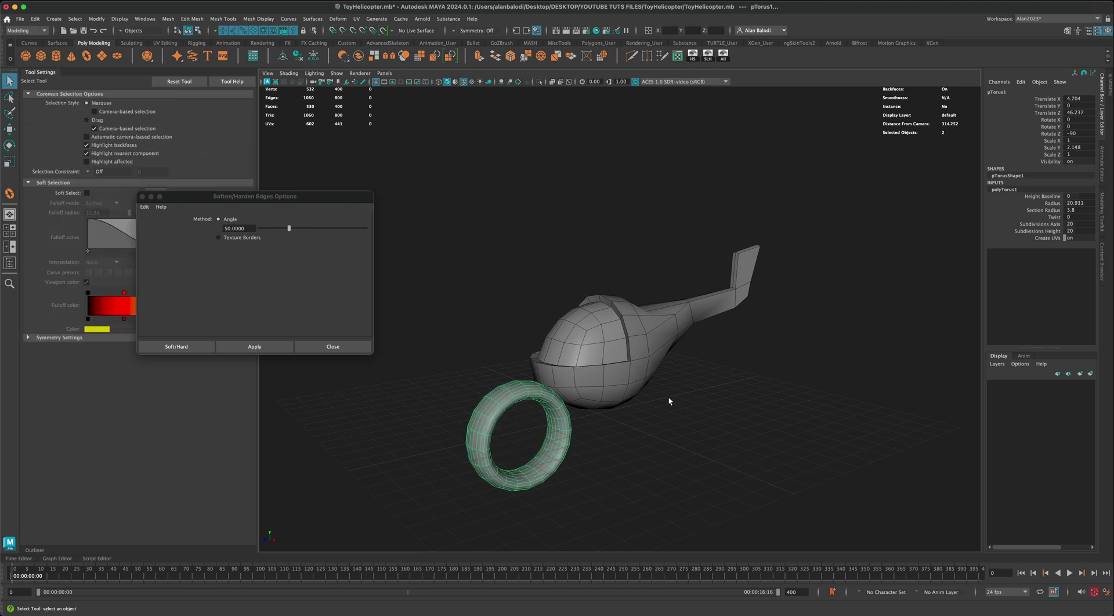
- Reduce the torus to 17 axis subdivisions and 7 height subdivisions
left_click_drag(667, 395, 707, 369, "alt")
scroll(700, 370, "up", 3)
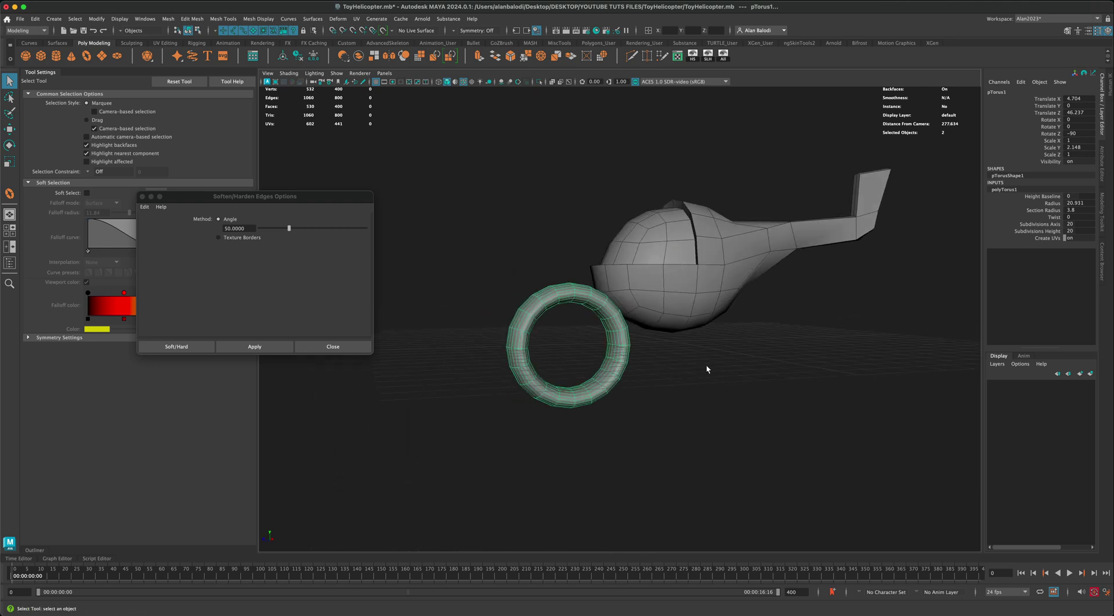
left_click(1102, 168)
left_click(989, 92)
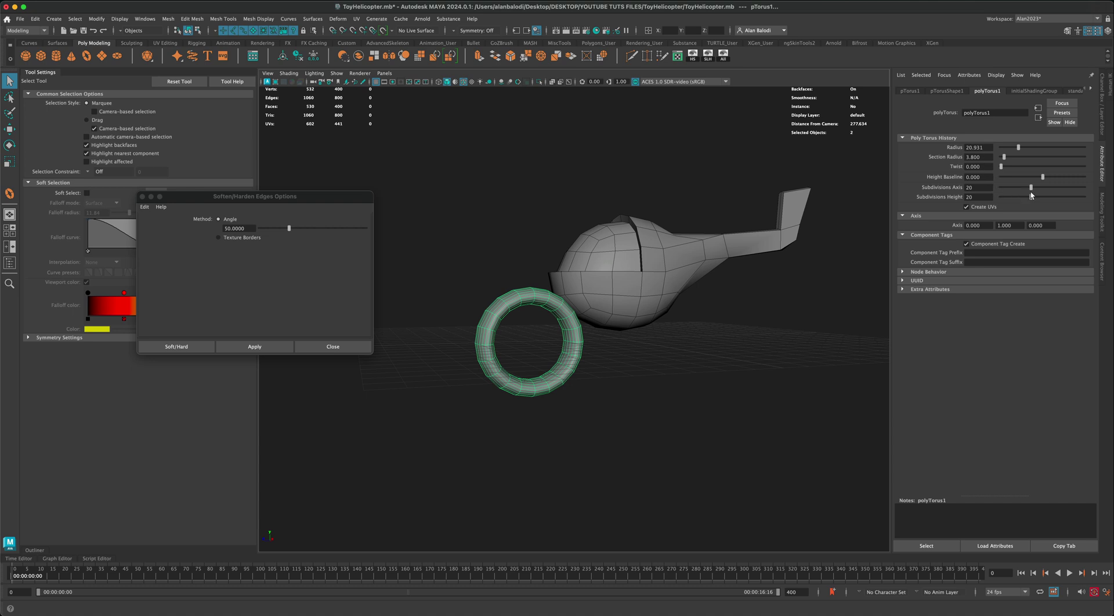
left_click_drag(1032, 188, 1008, 200)
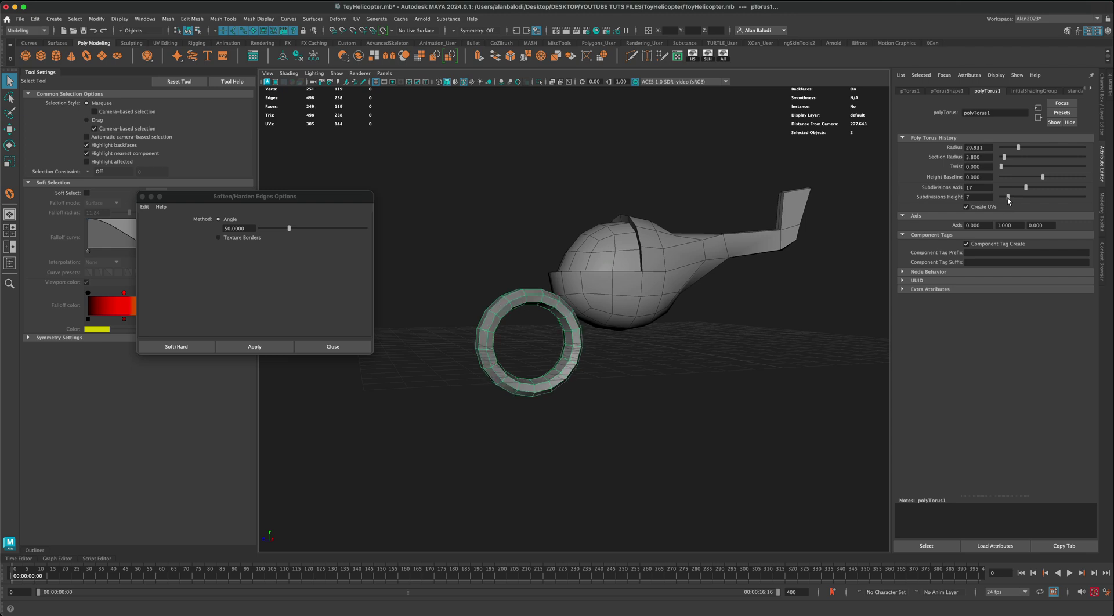
- Delete faces of the torus to leave only its lower front arc, and return to object mode
left_click_drag(706, 359, 662, 387, "alt")
right_click_drag(487, 287, 507, 314)
left_click_drag(526, 326, 479, 333, "alt")
key("Delete")
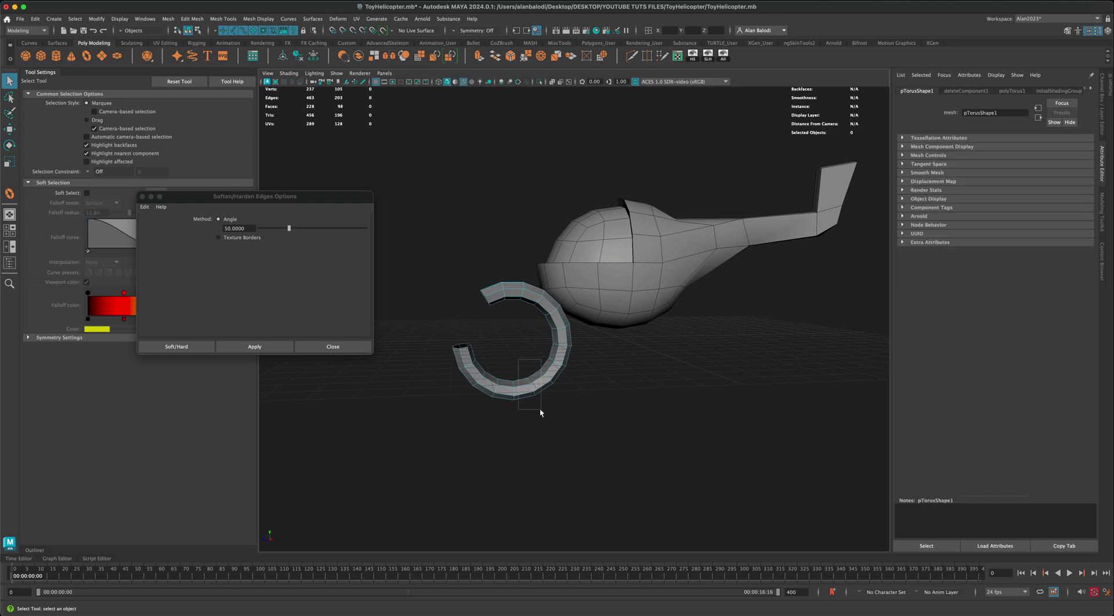
left_click_drag(539, 413, 535, 409)
key("Delete")
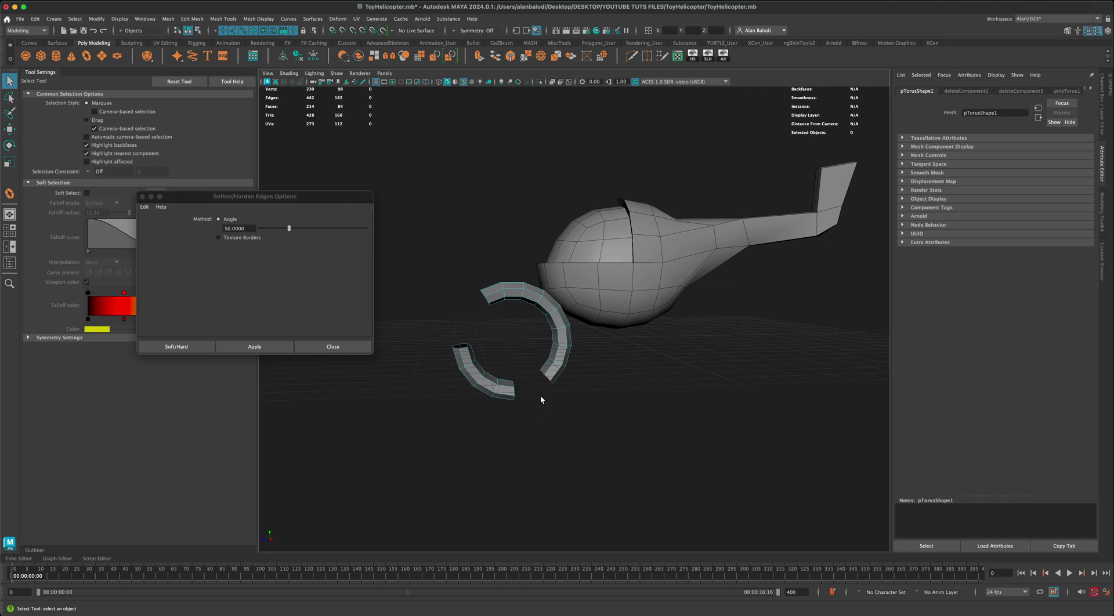
double_click(556, 351)
key("Delete")
left_click_drag(507, 395, 534, 380)
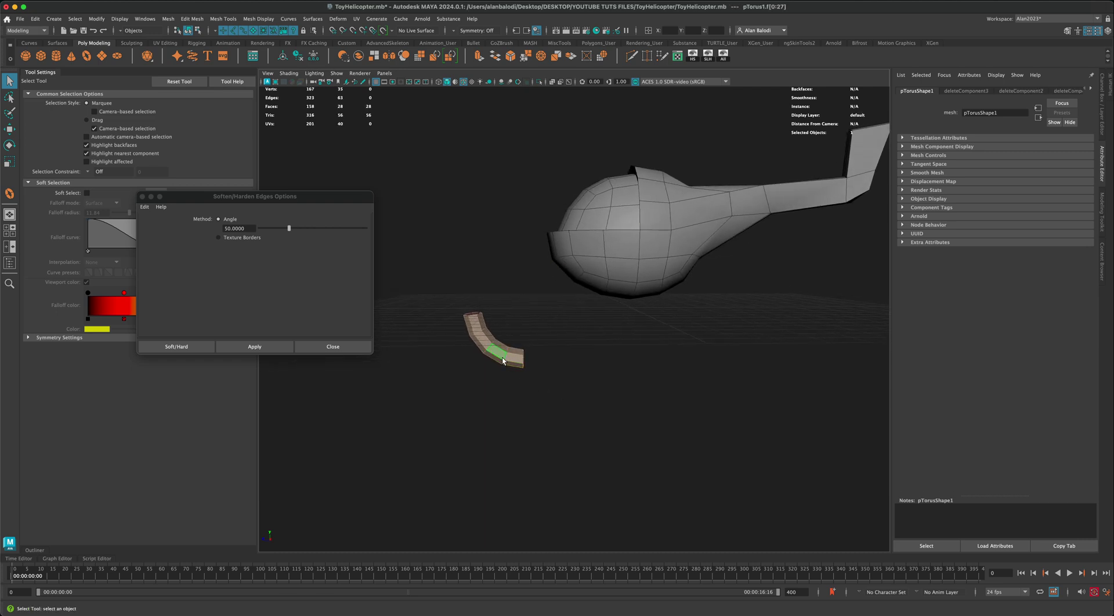
right_click_drag(502, 361, 542, 344)
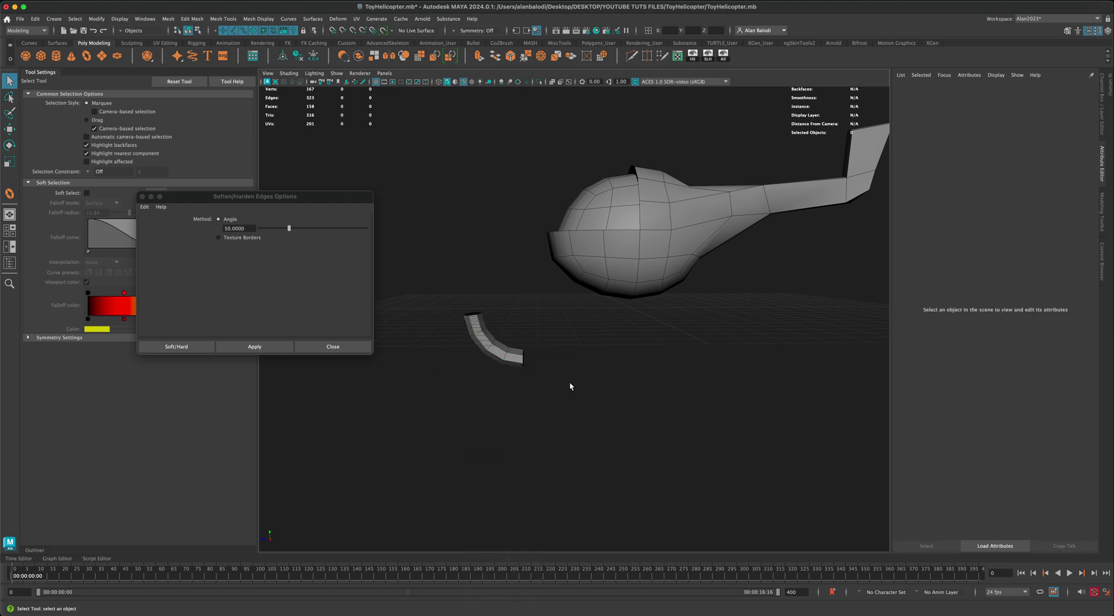
- In the side view, raise the helicopter body above the curved tube segment to about 38.9 in Y
key("space")
key("space")
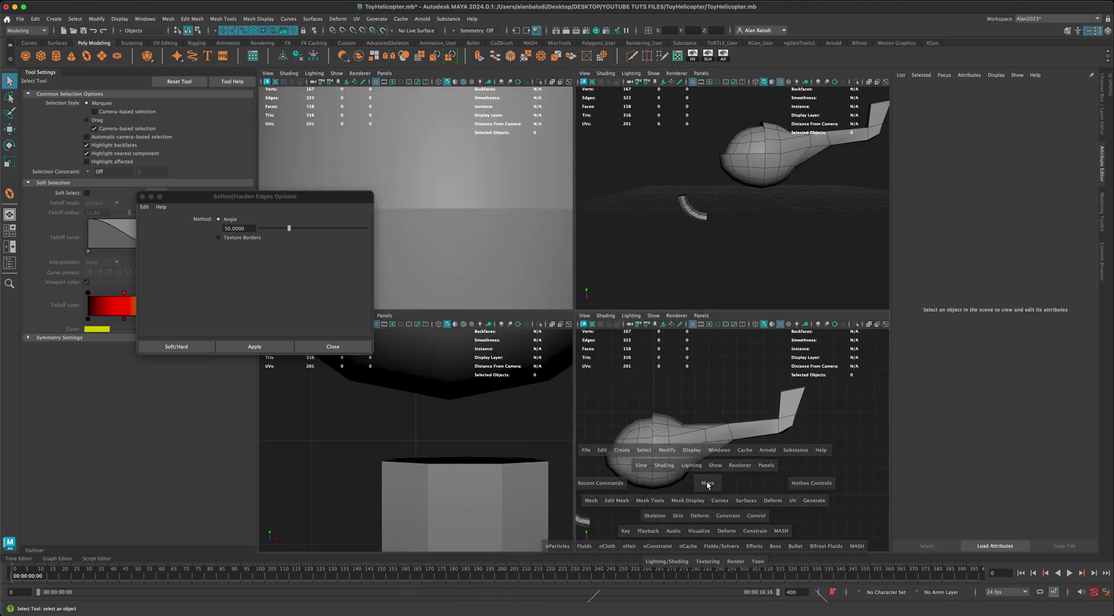
middle_click_drag(591, 462, 758, 409, "alt")
right_click_drag(687, 424, 659, 409, "alt")
middle_click_drag(660, 409, 654, 443, "alt")
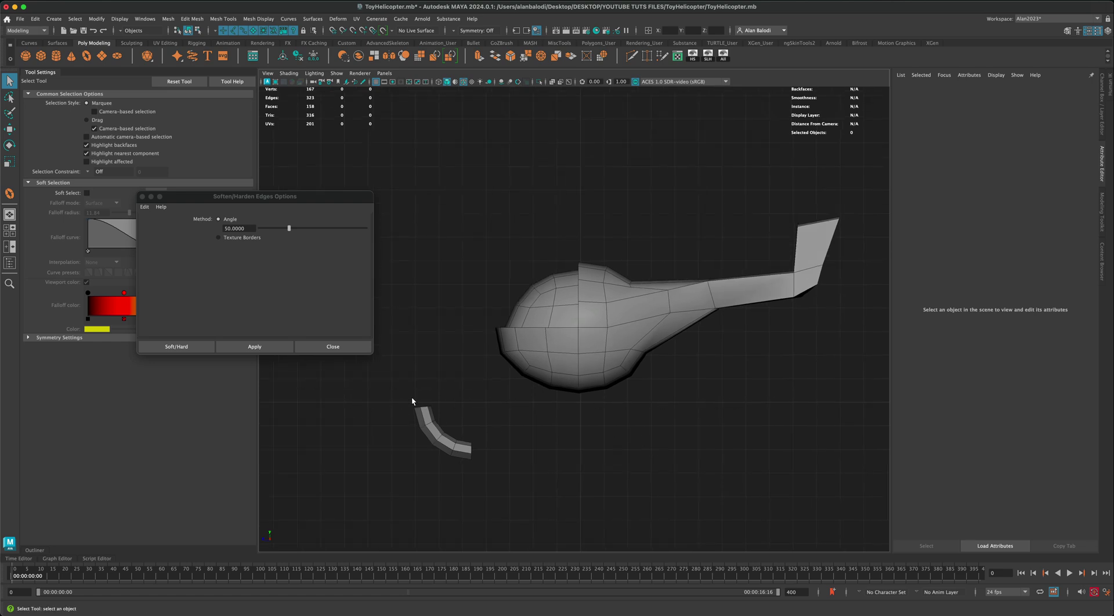
left_click(579, 378)
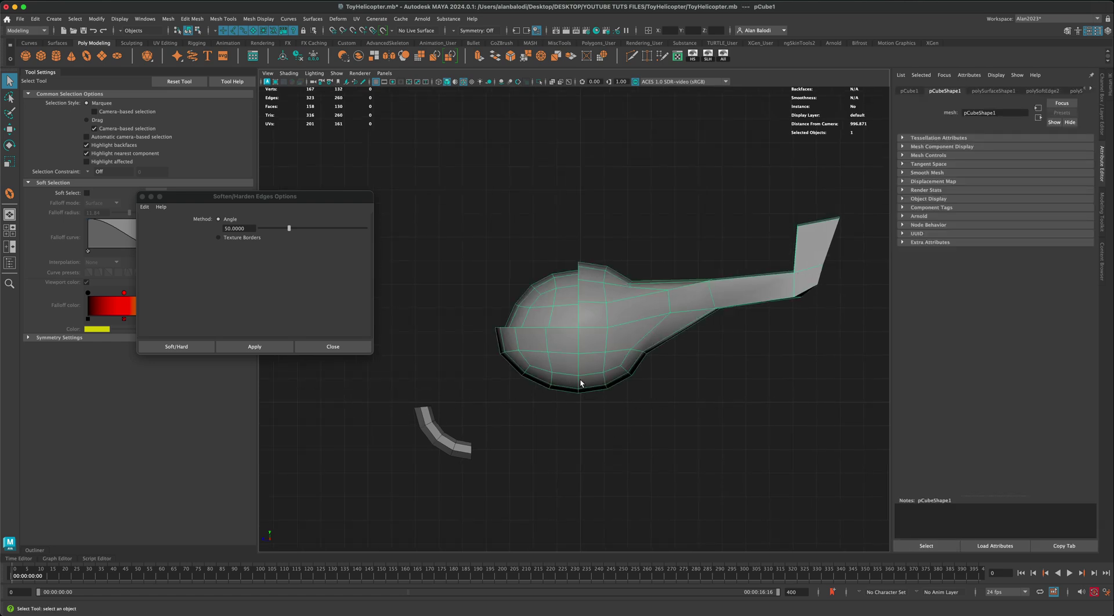
key("w")
left_click_drag(580, 314, 580, 296)
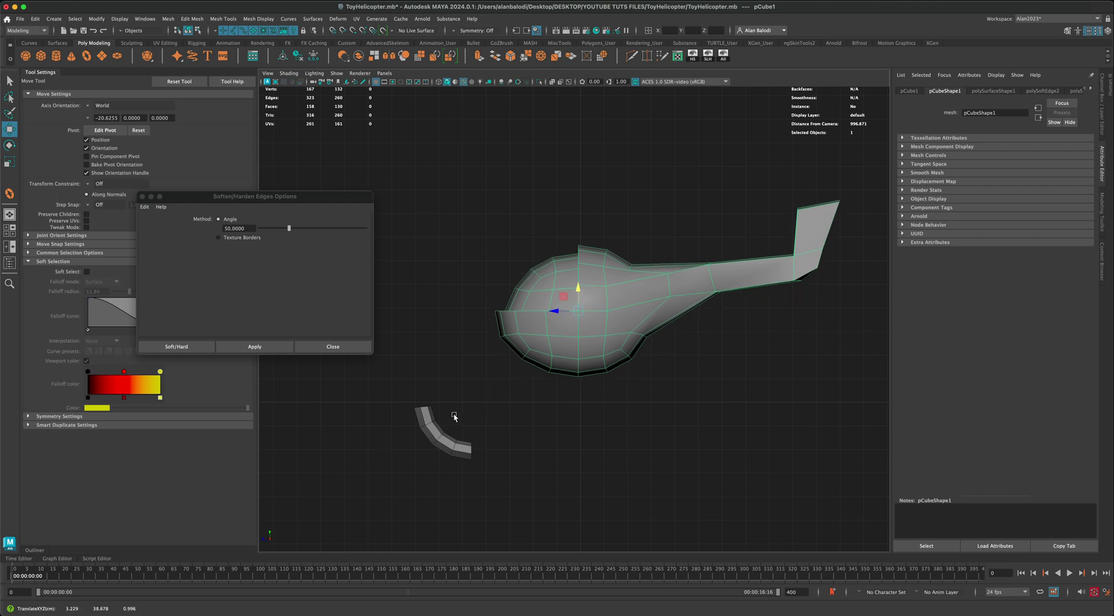
- Move the curved tube segment beneath the nose and shift the helicopter body further up and back
left_click(438, 457)
left_click_drag(457, 388, 534, 359)
key("r")
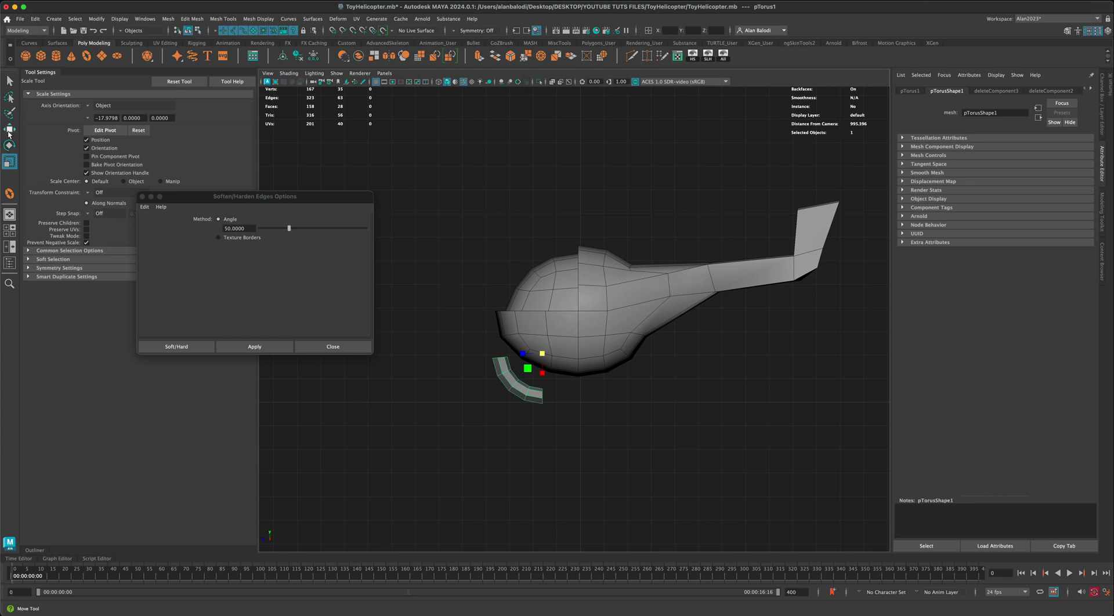
left_click(9, 131)
left_click_drag(542, 332, 572, 299)
left_click(597, 315)
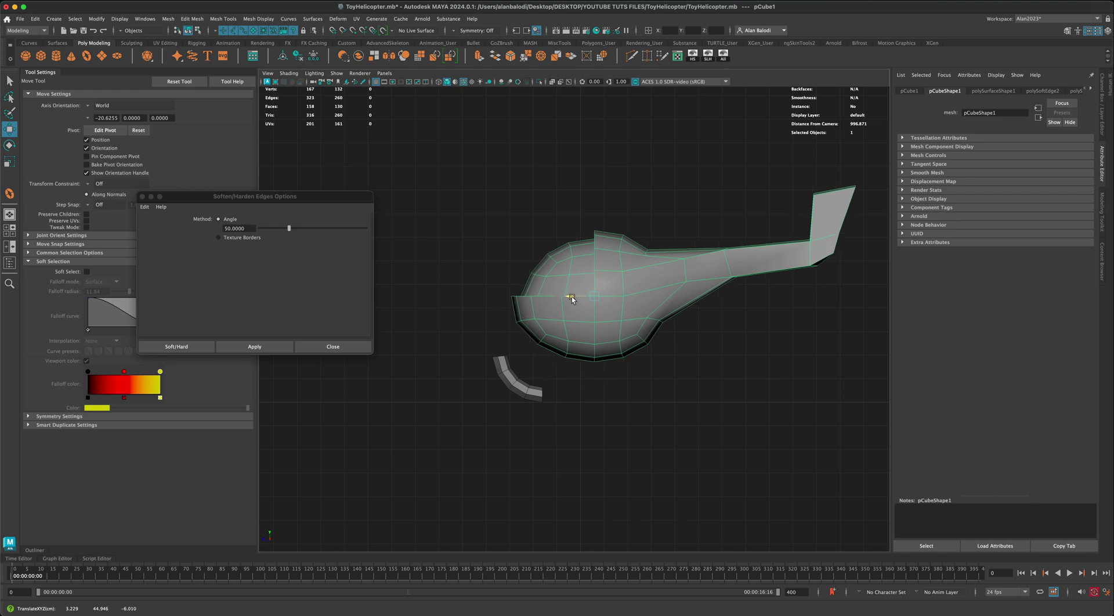
- Try to lengthen the curved tube by moving its rear end vertices backward
left_click(537, 400)
scroll(531, 406, "up", 1)
right_click_drag(534, 401, 562, 389)
left_click_drag(539, 429, 672, 409)
key("z")
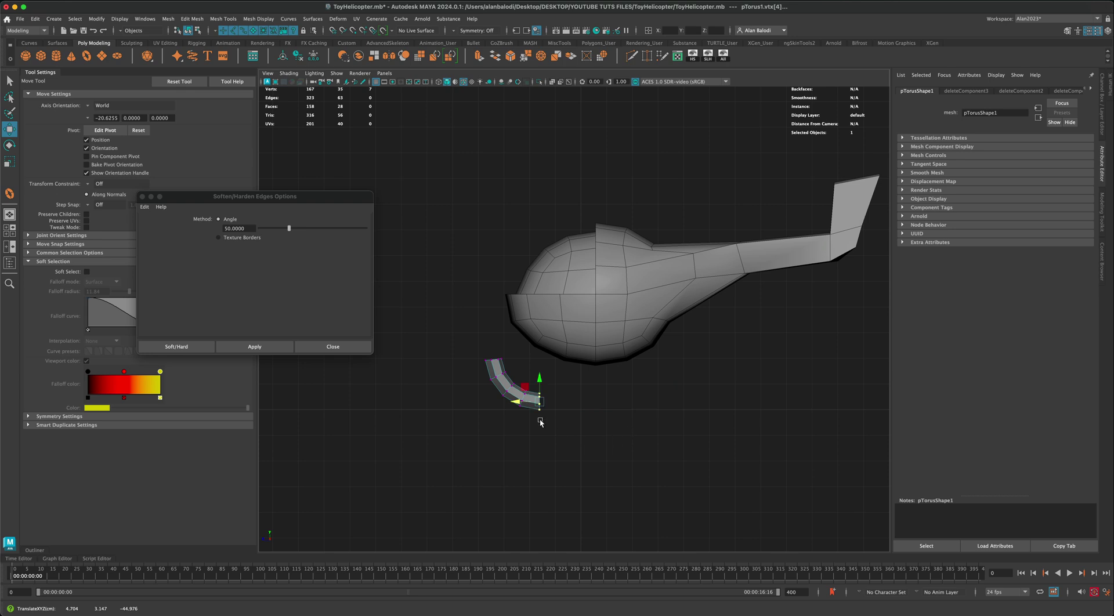
scroll(523, 421, "up", 2)
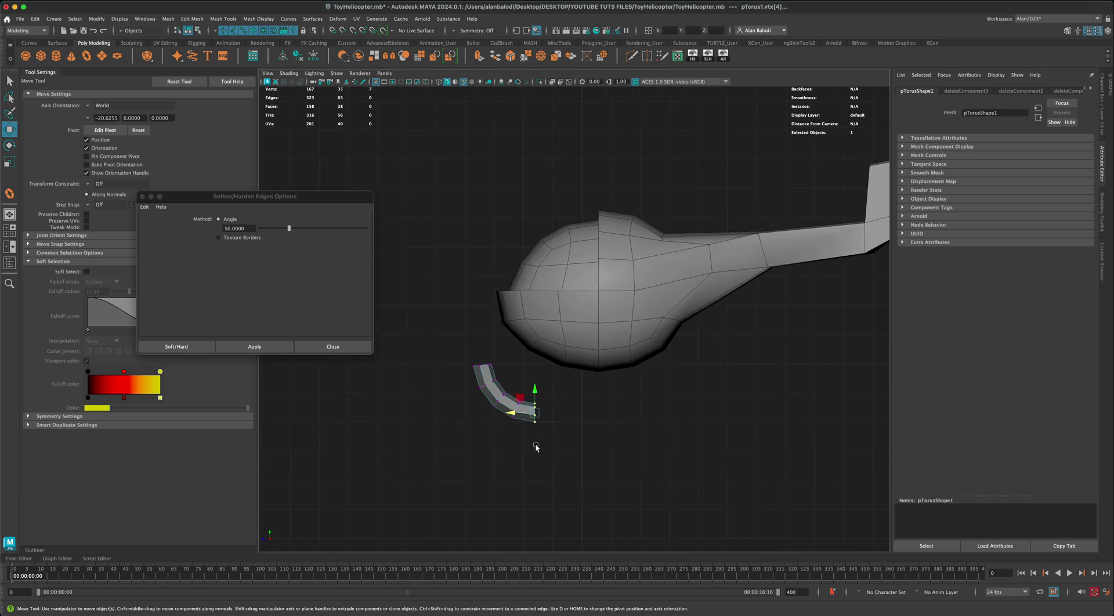
- Extrude the tube's rear border edges straight back under the body to form a long skid, and return to object mode
key("space")
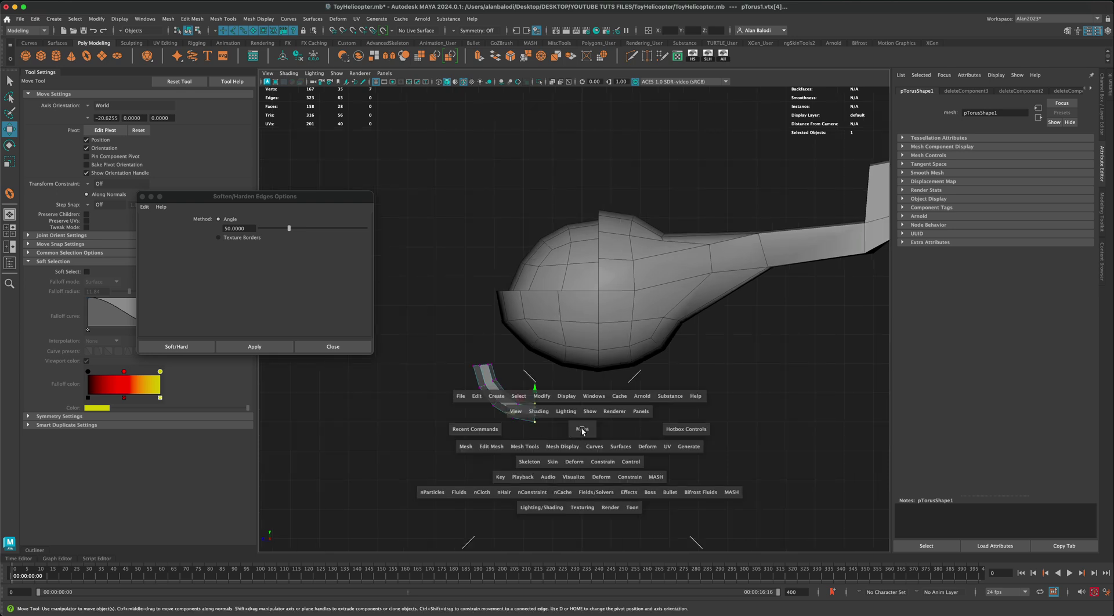
key("space")
left_click_drag(670, 336, 610, 341, "alt")
scroll(563, 338, "up", 3)
right_click_drag(480, 285, 481, 261)
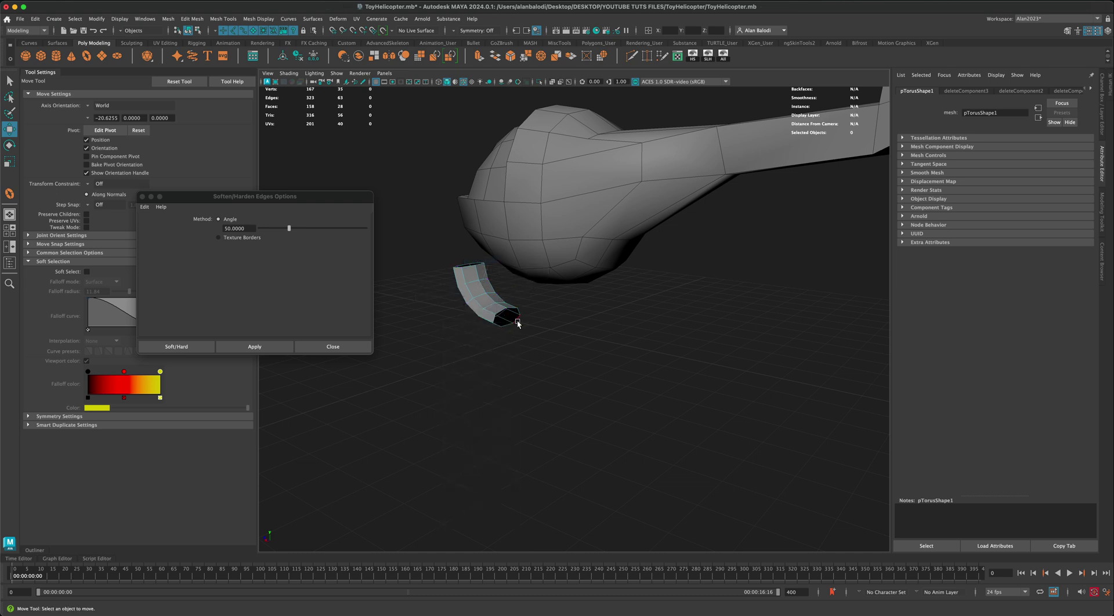
double_click(517, 320)
left_click_drag(519, 349, 524, 343, "alt")
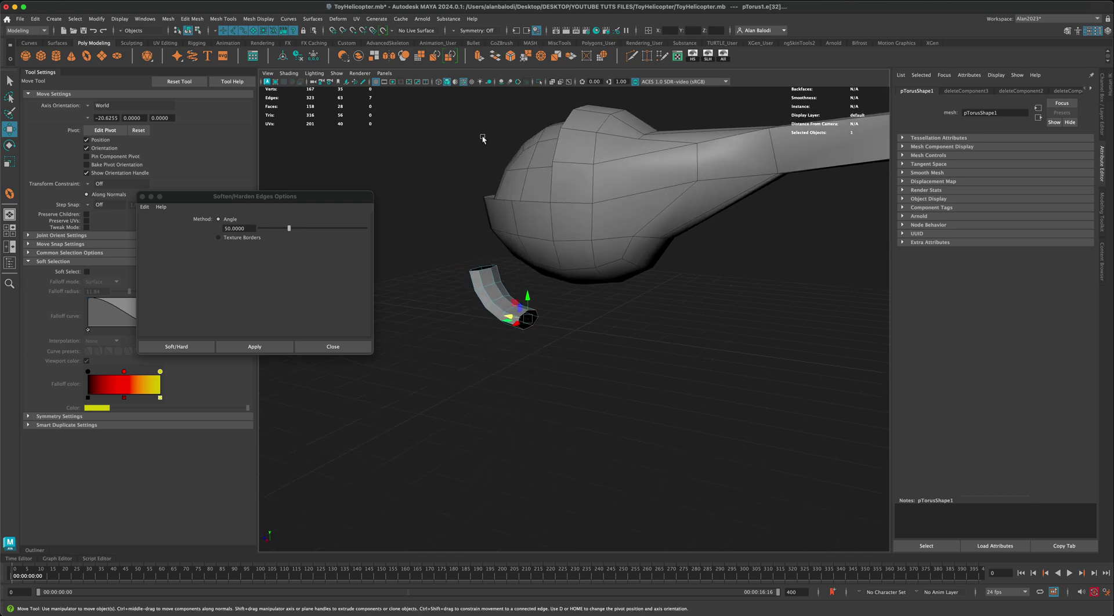
left_click(480, 57)
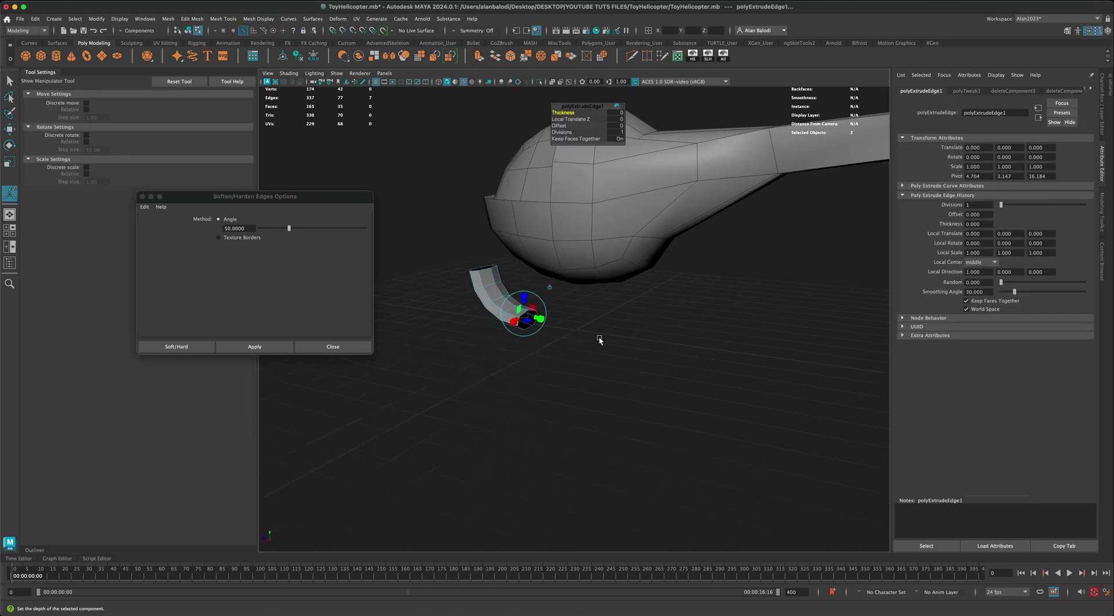
key("w")
left_click_drag(599, 339, 647, 389, "alt")
right_click_drag(670, 306, 694, 295)
left_click(645, 364)
- Examine the skid's length and placement against the helicopter body in the side view, leaving it deselected
key("space")
key("space")
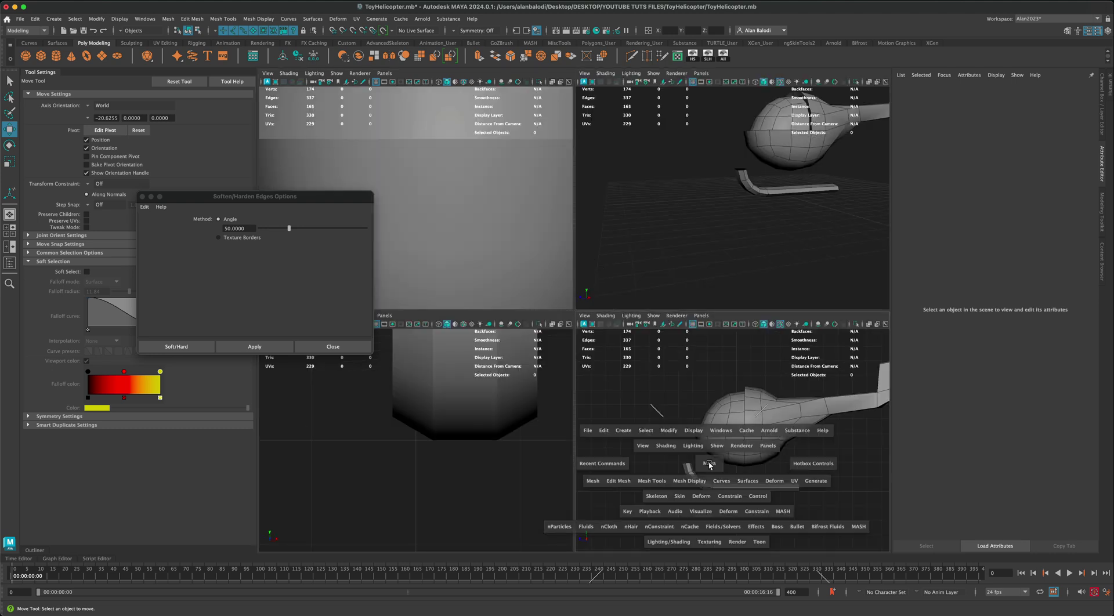
left_click_drag(699, 465, 543, 427, "alt")
left_click(619, 413)
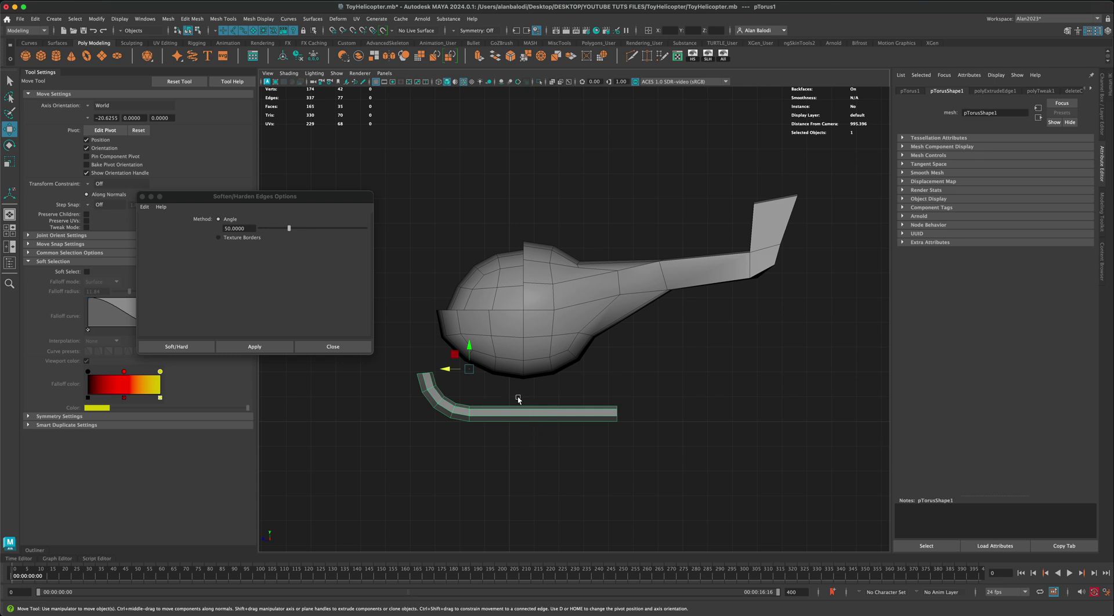
right_click_drag(530, 416, 616, 385)
right_click_drag(521, 414, 554, 347)
left_click(576, 394)
- Return to the perspective view and save the scene
key("space")
key("space")
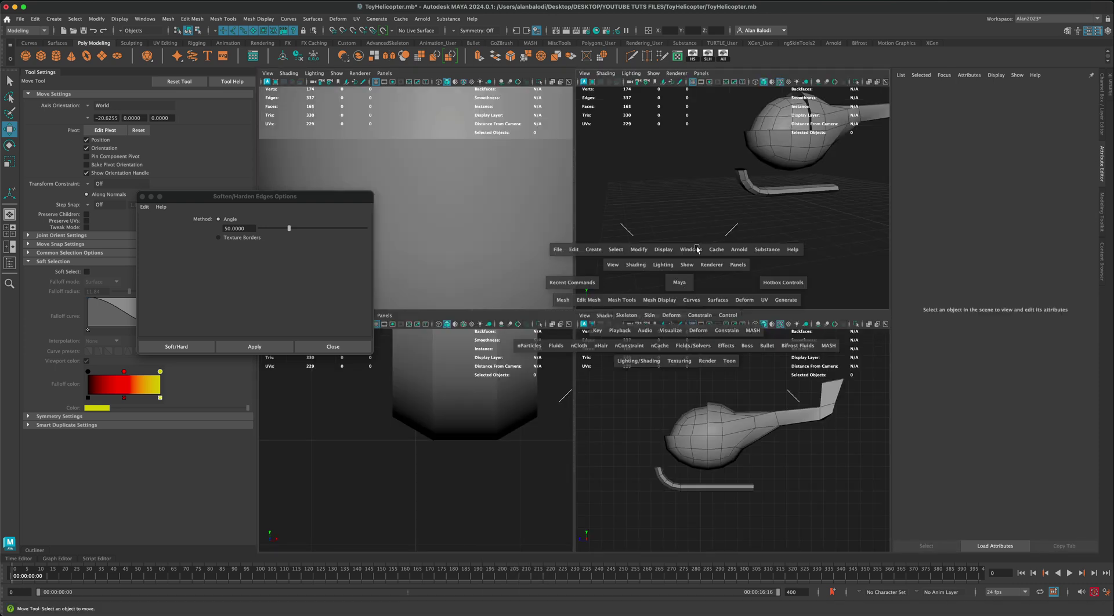
left_click_drag(643, 308, 590, 383, "alt")
right_click_drag(590, 383, 594, 377, "alt")
key("q")
key("super+s")
key("w")
- Select the border edges of the skid's open front end and close it with Fill Hole
middle_click_drag(638, 392, 609, 407, "alt")
right_click_drag(609, 407, 623, 401, "alt")
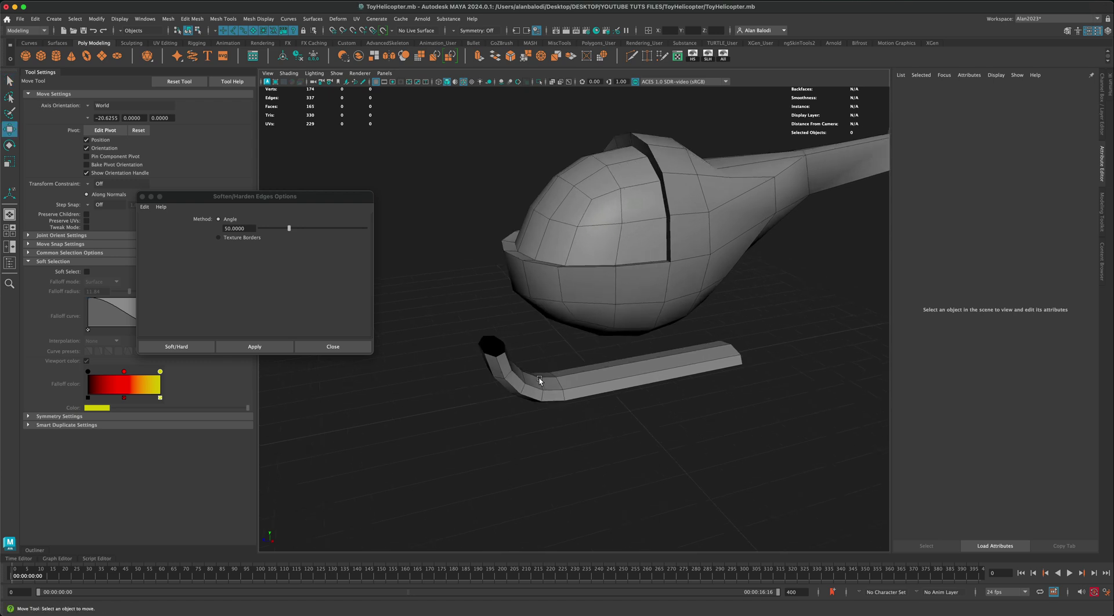
left_click(533, 376)
right_click_drag(512, 356, 513, 331)
left_click_drag(473, 325, 442, 315, "alt")
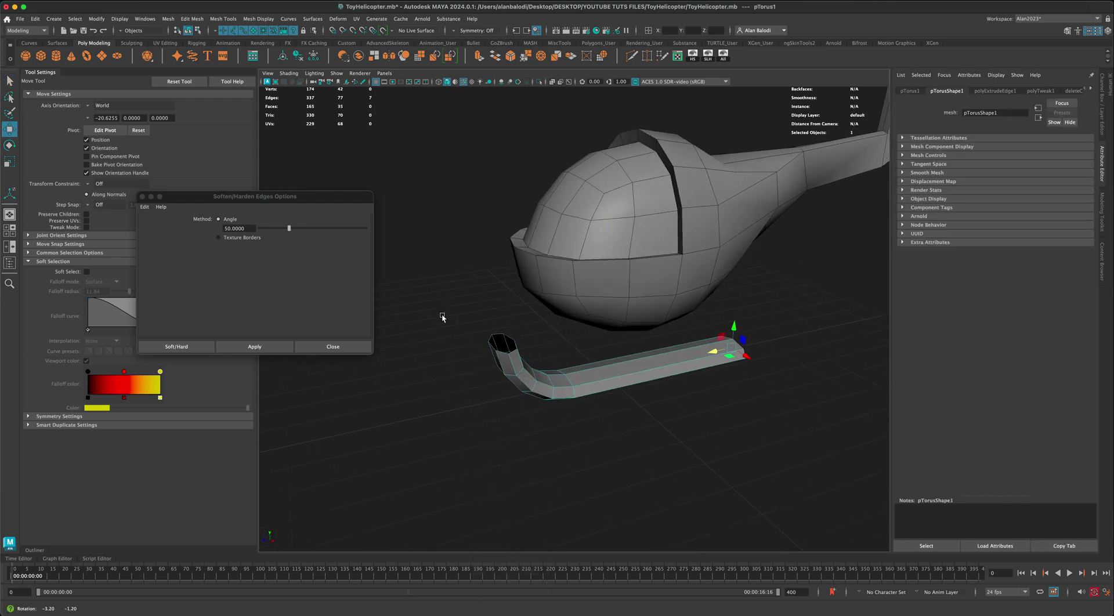
right_click_drag(443, 316, 479, 345, "alt")
double_click(492, 360)
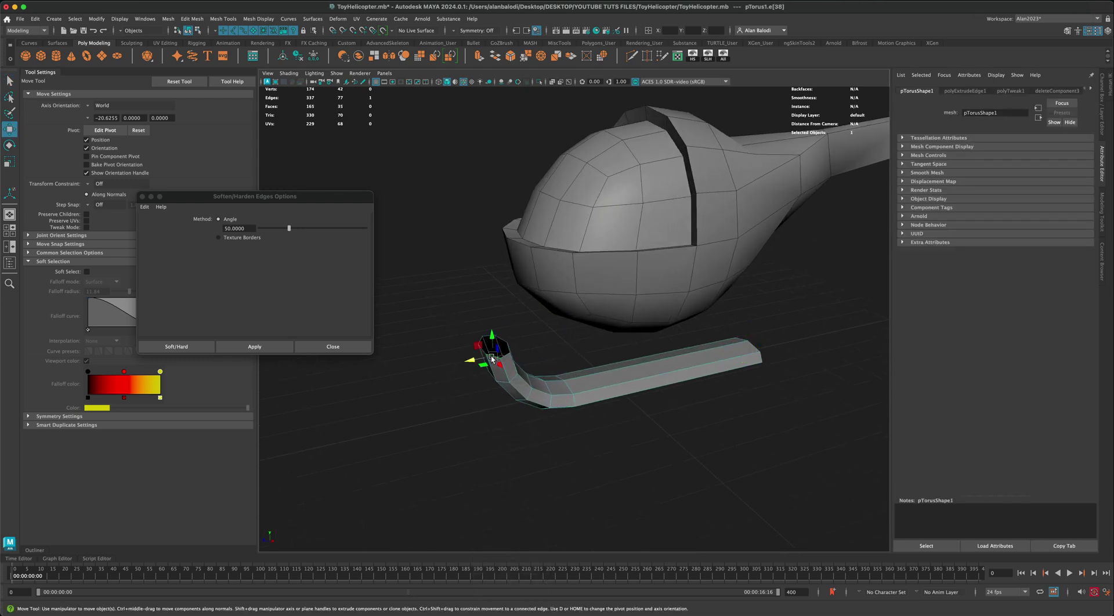
left_click(168, 19)
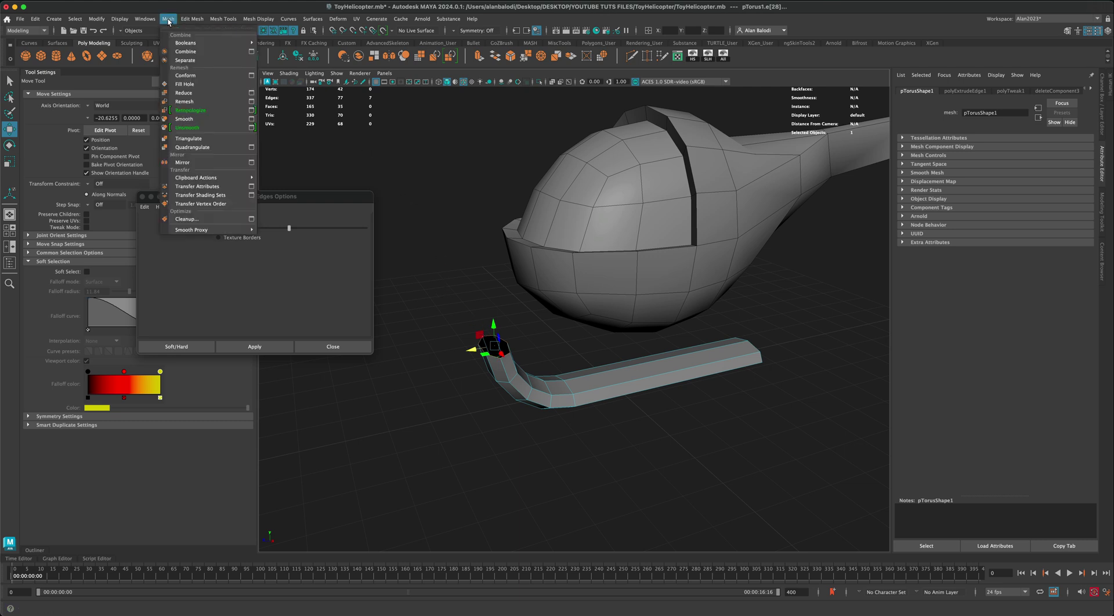
left_click(180, 87)
- Select the border edges of the skid's open rear end and close it with Fill Hole
left_click_drag(572, 281, 654, 367, "alt")
double_click(547, 346)
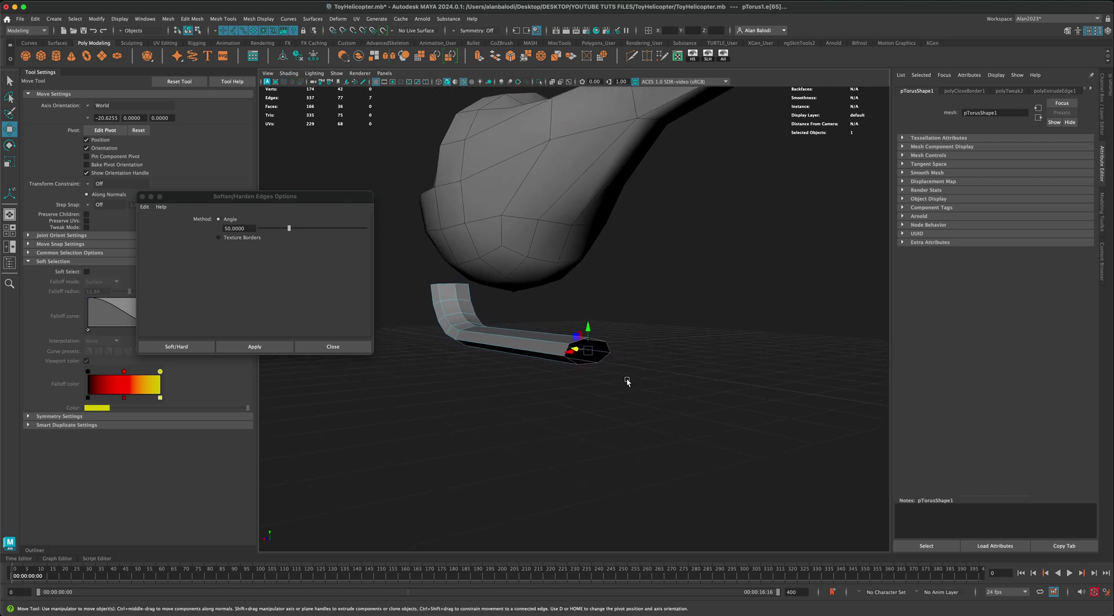
key("g")
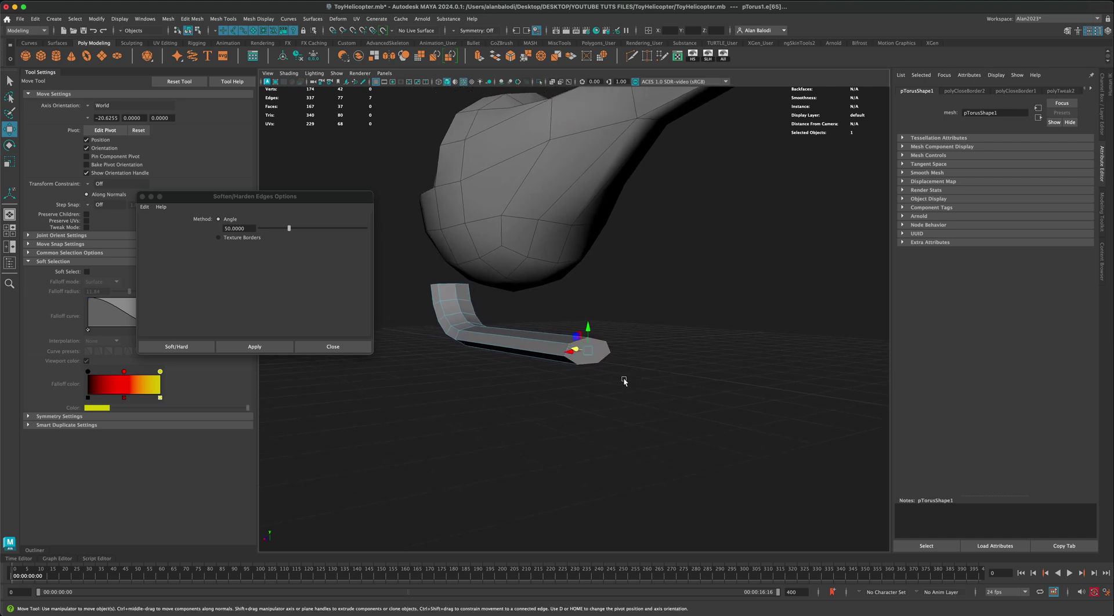
mouse_move(605, 397)
left_mouse_down("alt")
mouse_move(639, 398)
mouse_move(626, 391)
left_mouse_up("alt")
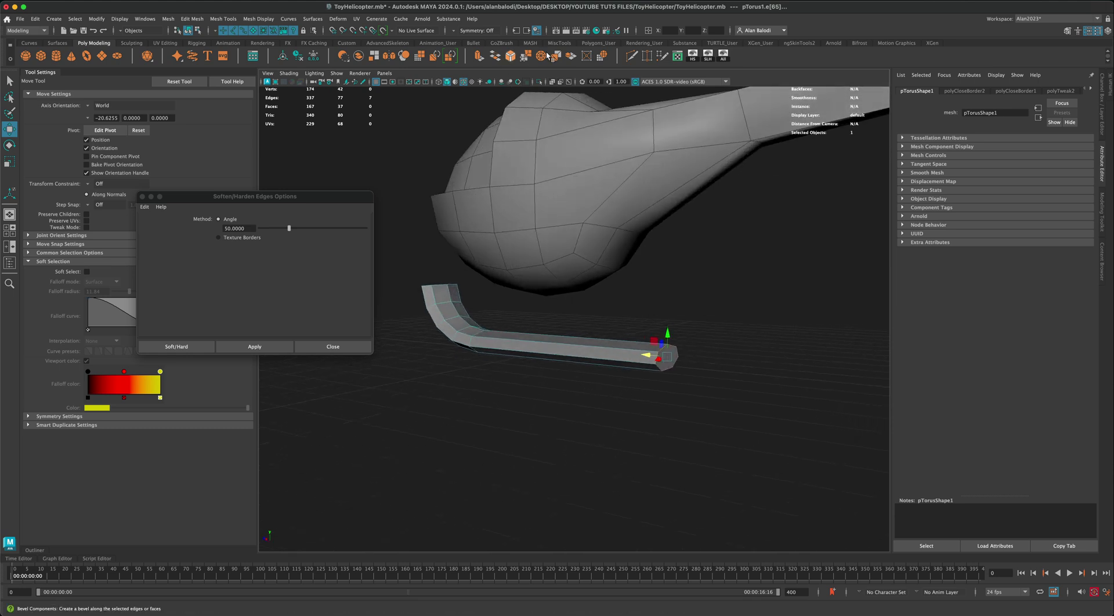
- Split the skid's rear cap with Multi-Cut, running two edges from an upper corner vertex to the two lower ones
left_click(603, 55)
left_click_drag(686, 412, 634, 425, "alt")
right_click_drag(634, 425, 511, 381, "alt")
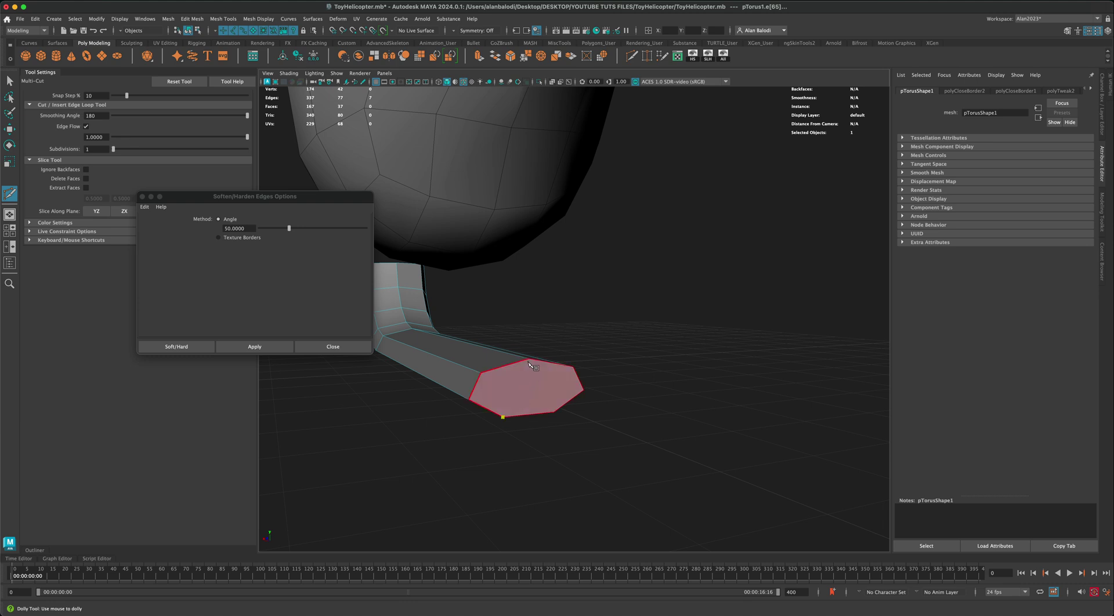
left_click(503, 416)
left_click(528, 358)
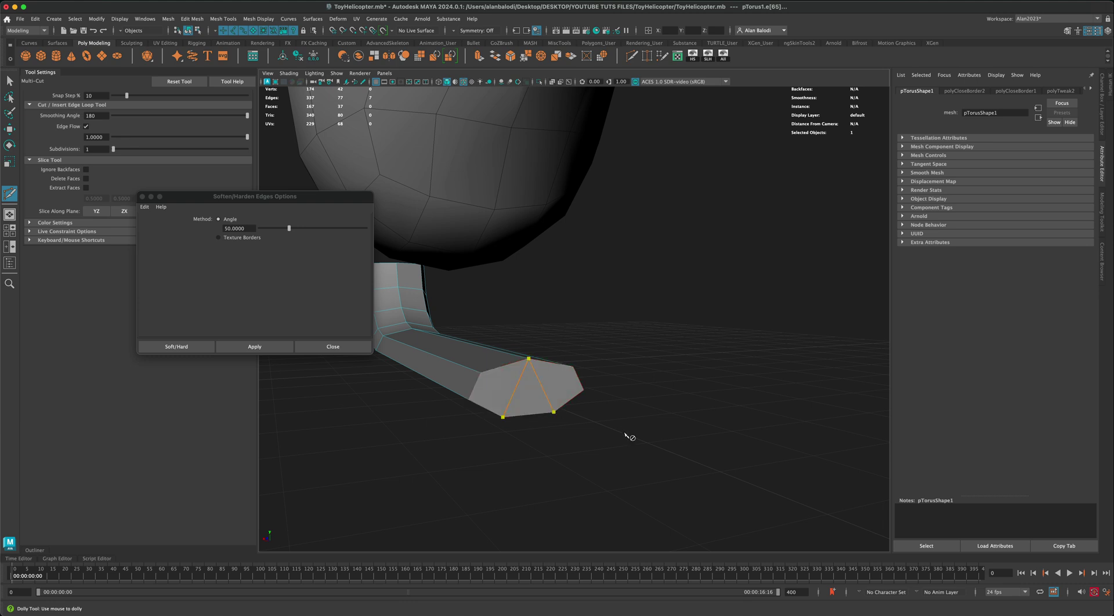
key("Return")
- Cut two edges across the skid's front cap between its corner vertices with Multi-Cut and leave the tool
left_click_drag(626, 439, 690, 442, "alt")
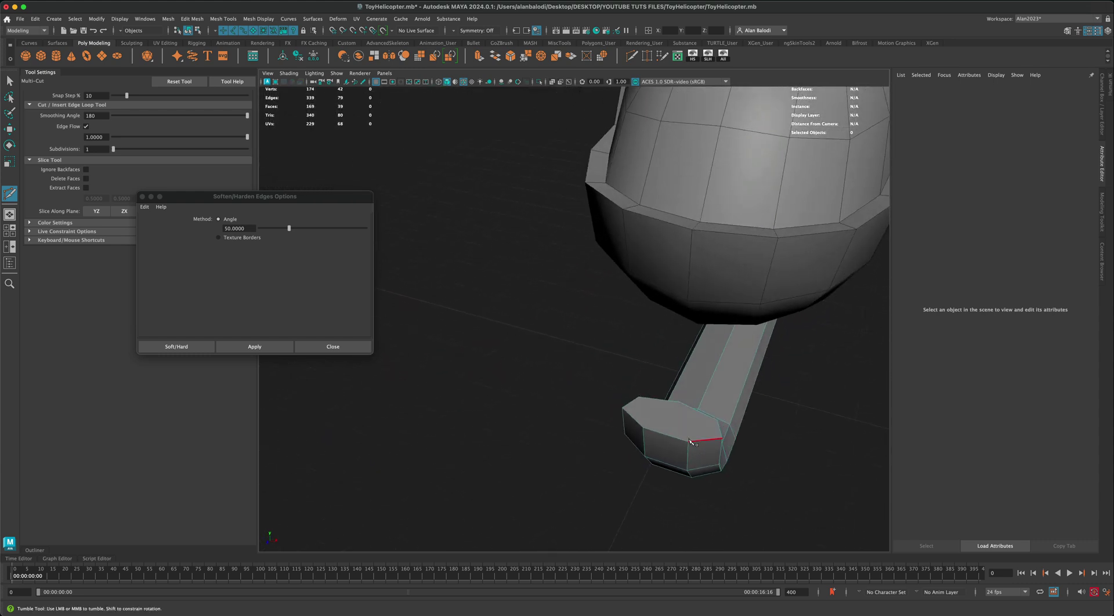
left_click(688, 442)
left_click(674, 413)
key("Return")
left_click_drag(580, 432, 479, 447, "alt")
left_click(10, 81)
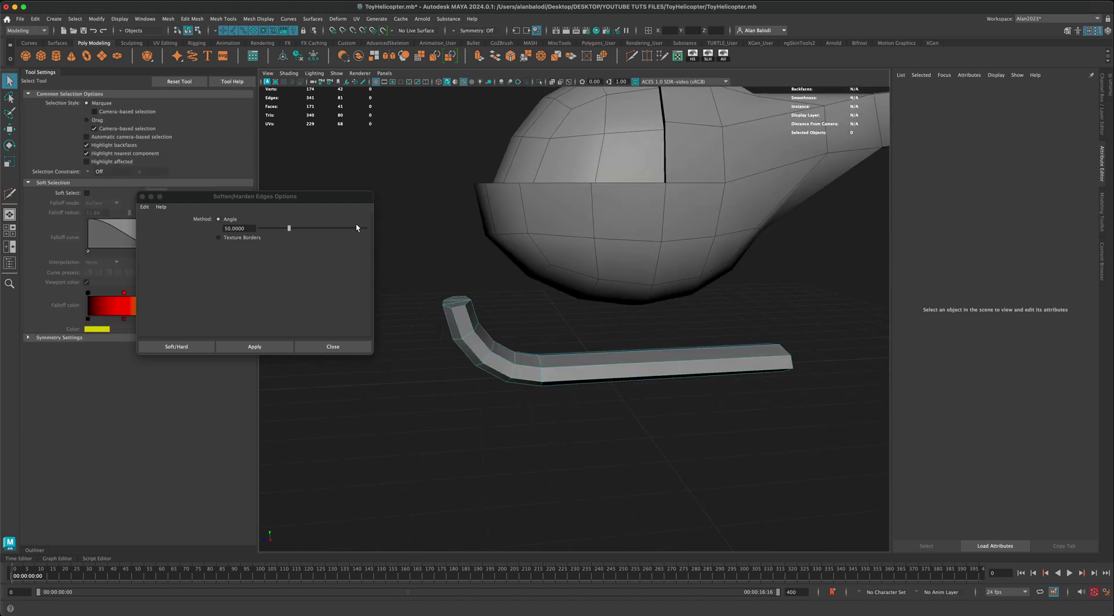
- Select the inner vertices of the skid's front cap and move them so the upturned tip slants
left_click_drag(406, 279, 441, 301, "alt")
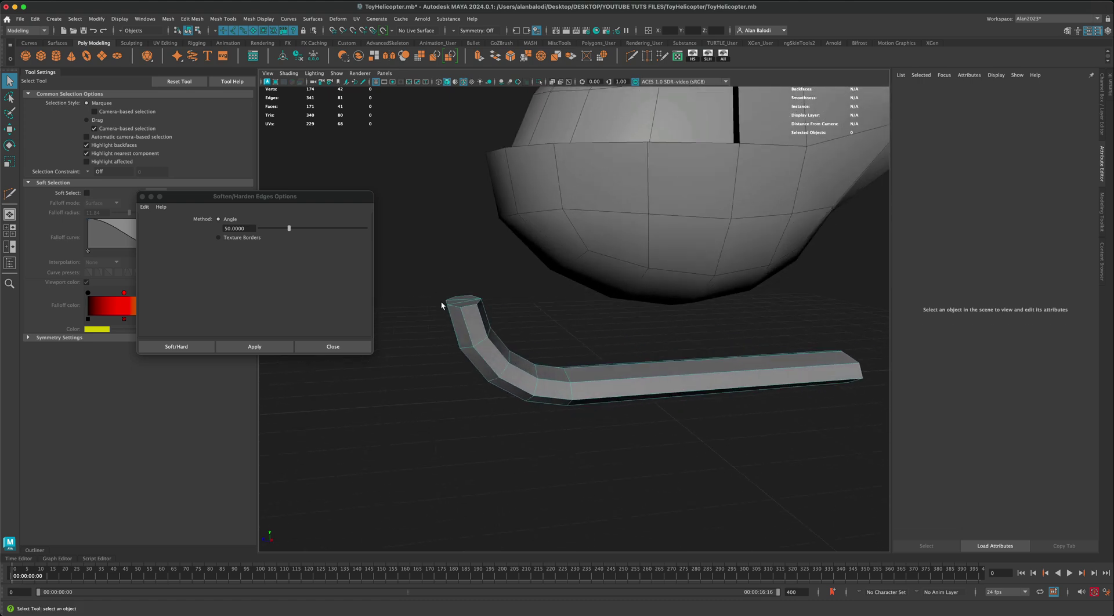
right_click_drag(457, 306, 454, 292)
left_click_drag(454, 292, 425, 335, "alt")
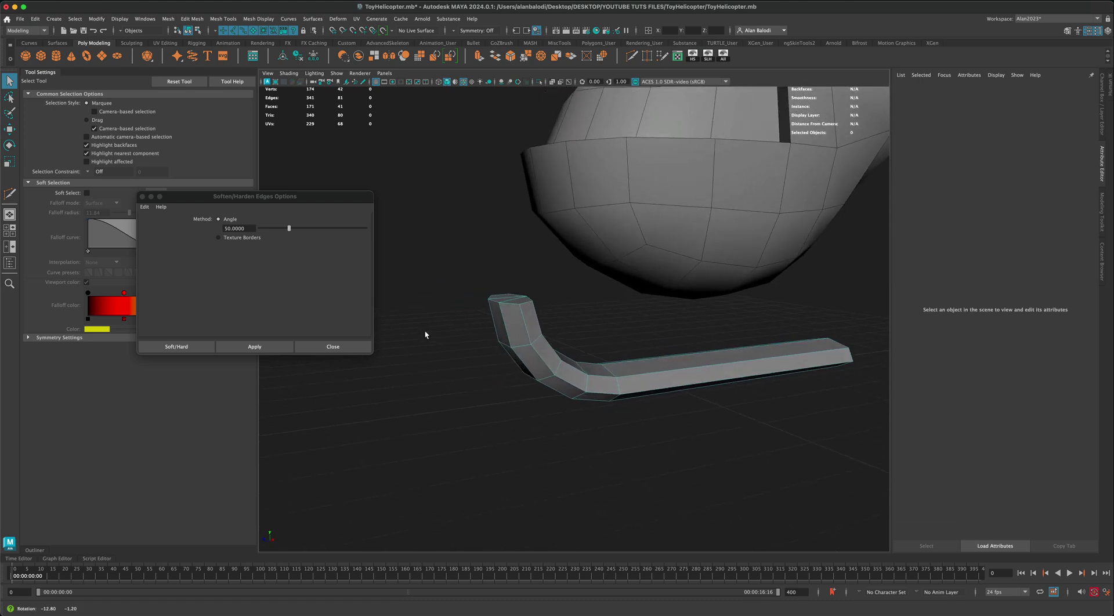
left_click_drag(514, 302, 503, 301, "alt")
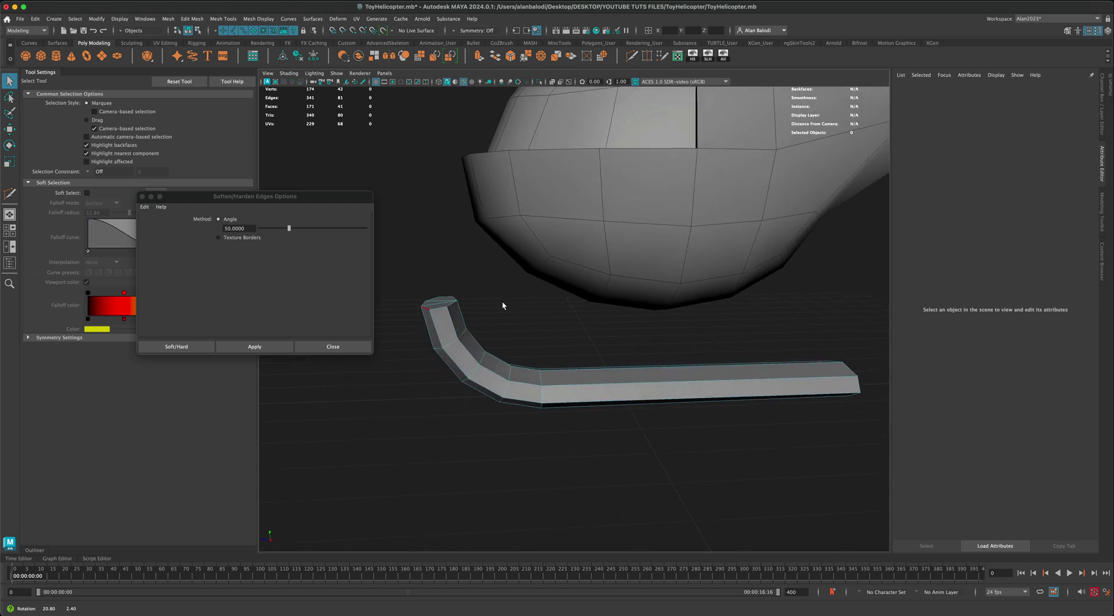
middle_click_drag(500, 302, 521, 319, "alt")
scroll(456, 325, "up", 3)
right_click_drag(456, 326, 430, 328)
left_click_drag(447, 332, 445, 335)
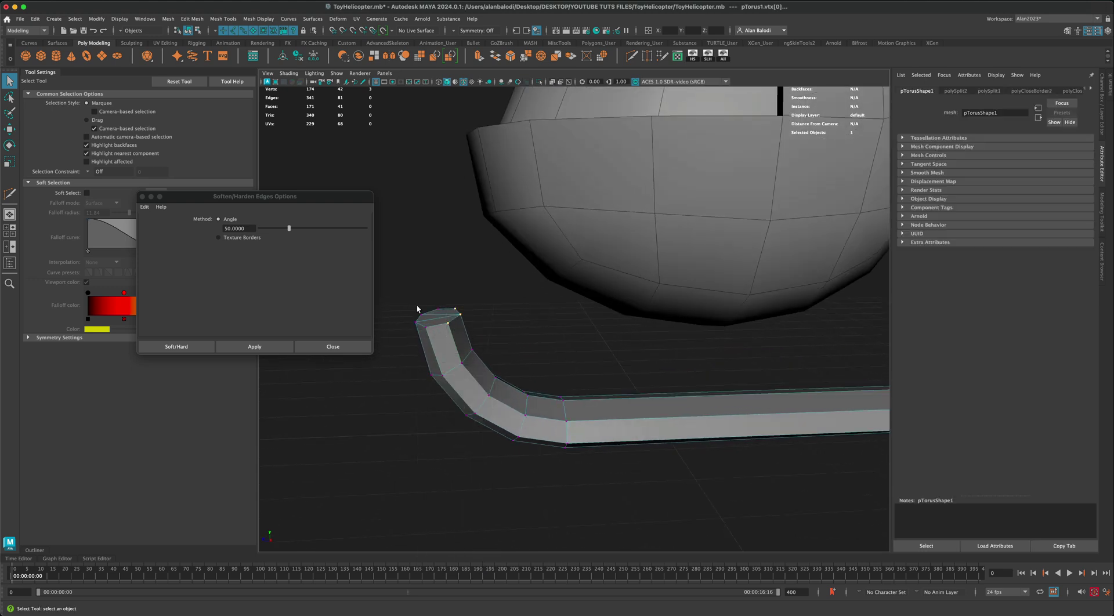
left_click(10, 129)
left_click_drag(460, 277, 466, 303, "alt")
left_click(489, 321)
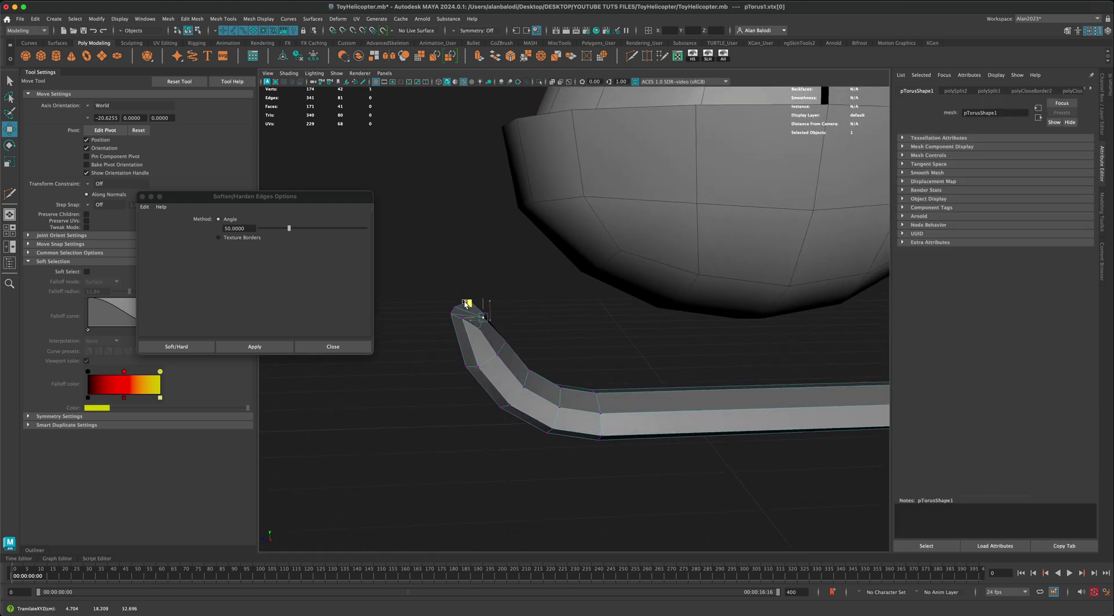
left_click(545, 298)
left_click_drag(545, 298, 515, 328, "alt")
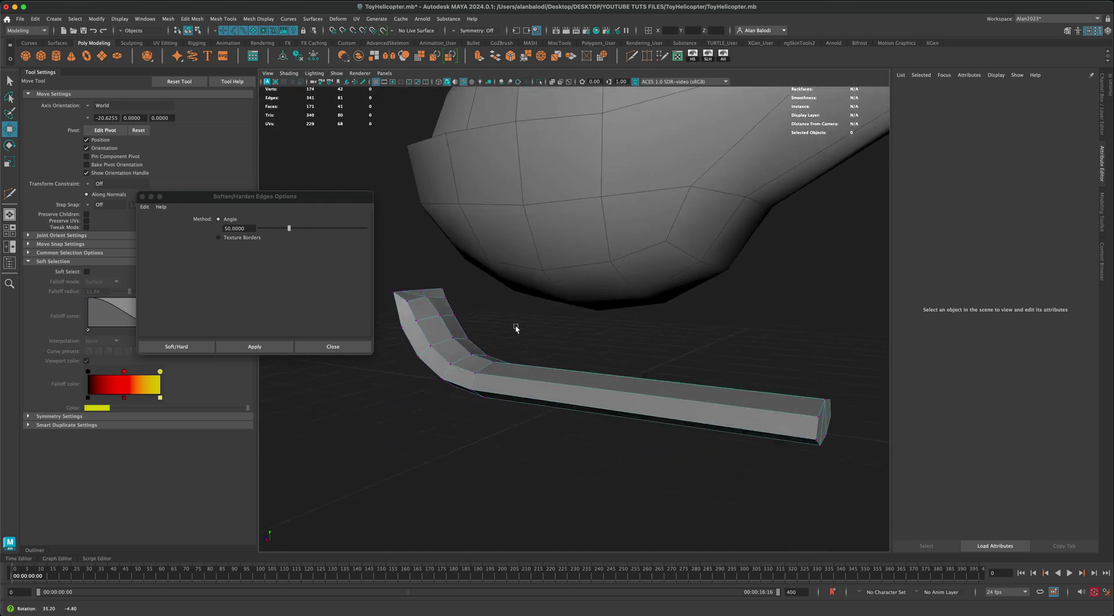
- Scale the front tip's two outer side vertices together to about 0.68 and shift them slightly downward
left_click(393, 290)
left_click_drag(393, 289, 520, 343, "alt")
left_click(687, 314, "shift")
key("r")
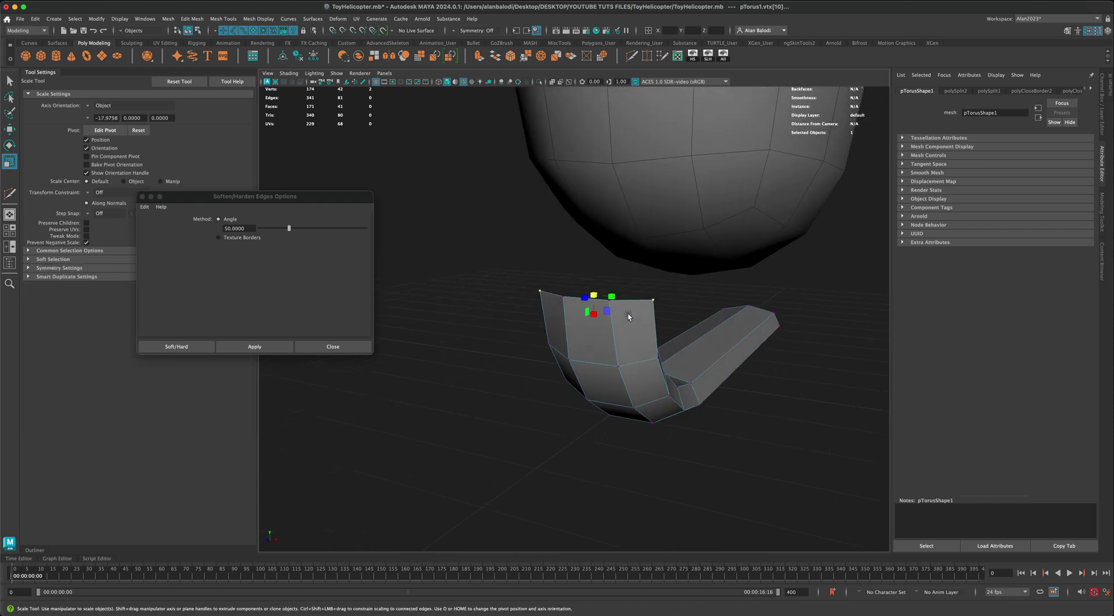
left_click_drag(614, 297, 606, 299)
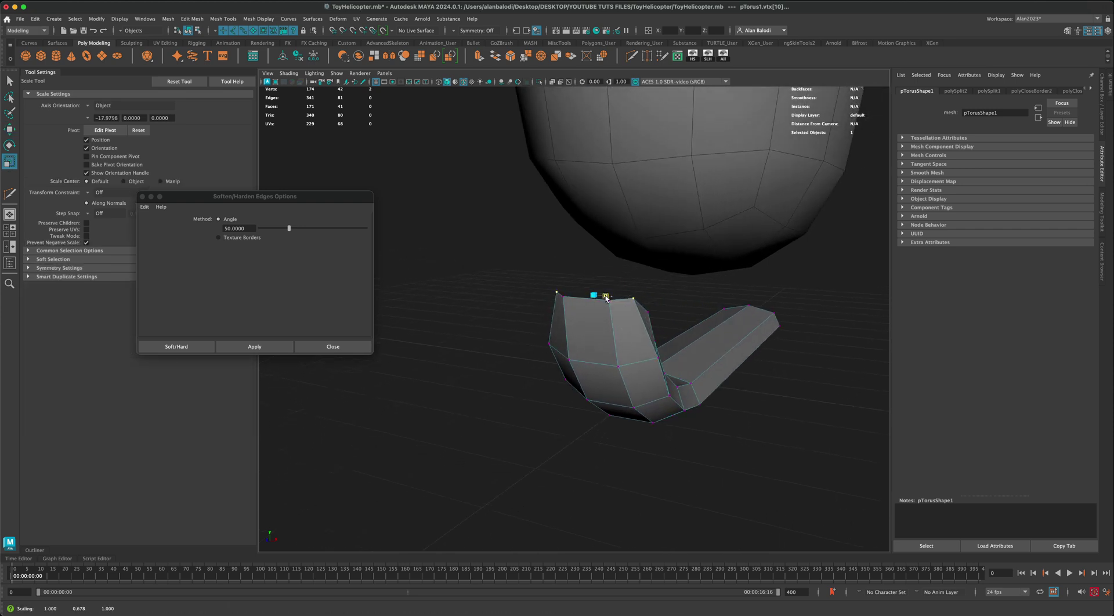
left_click_drag(568, 351, 556, 352, "alt")
key("w")
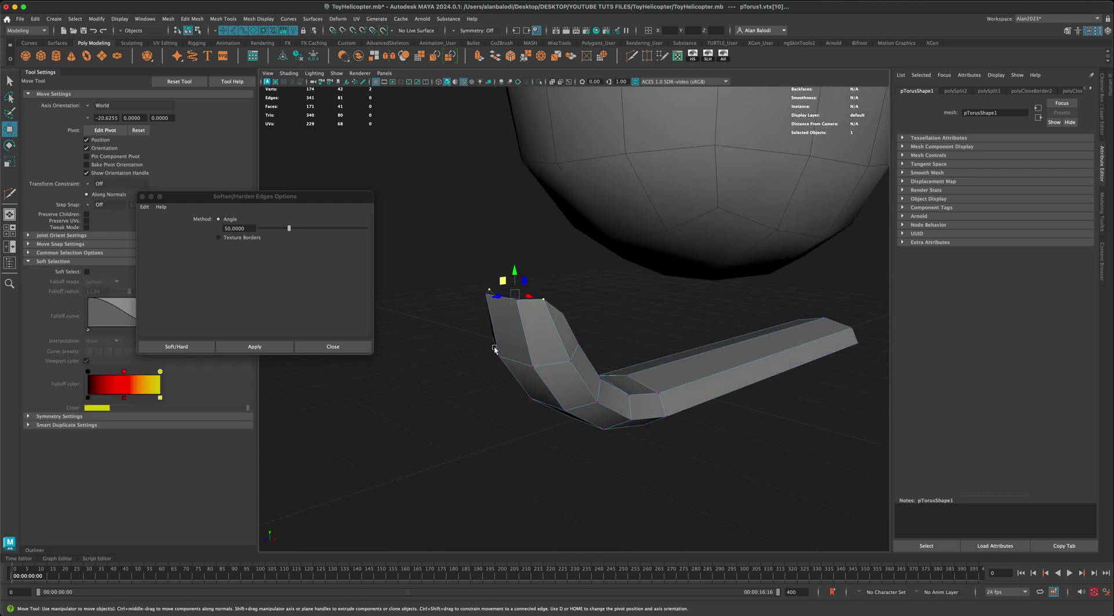
left_click_drag(514, 285, 562, 393)
- Scale the pair of side vertices one row below the skid's tip to about 0.91 and return to object mode
left_click(662, 309)
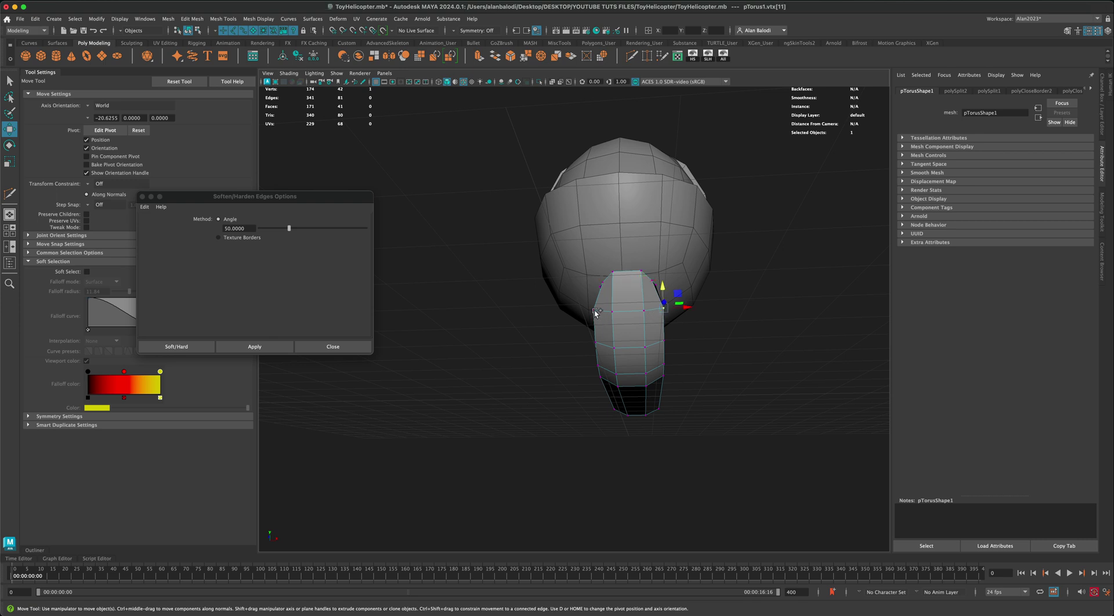
left_click(595, 311, "shift")
left_click_drag(565, 335, 549, 342, "alt")
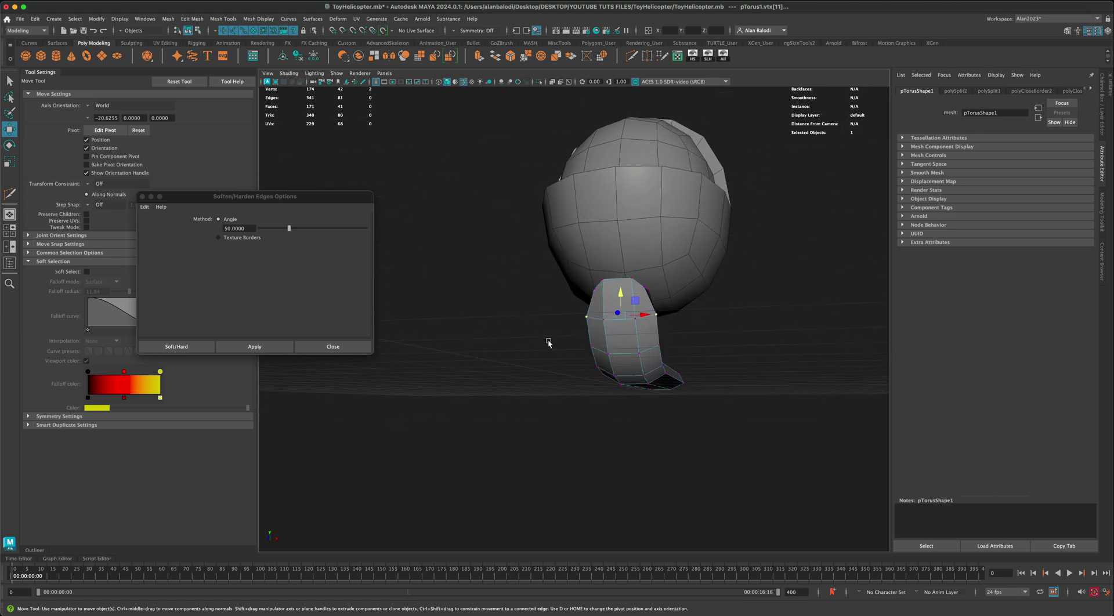
key("r")
left_click_drag(641, 314, 639, 314)
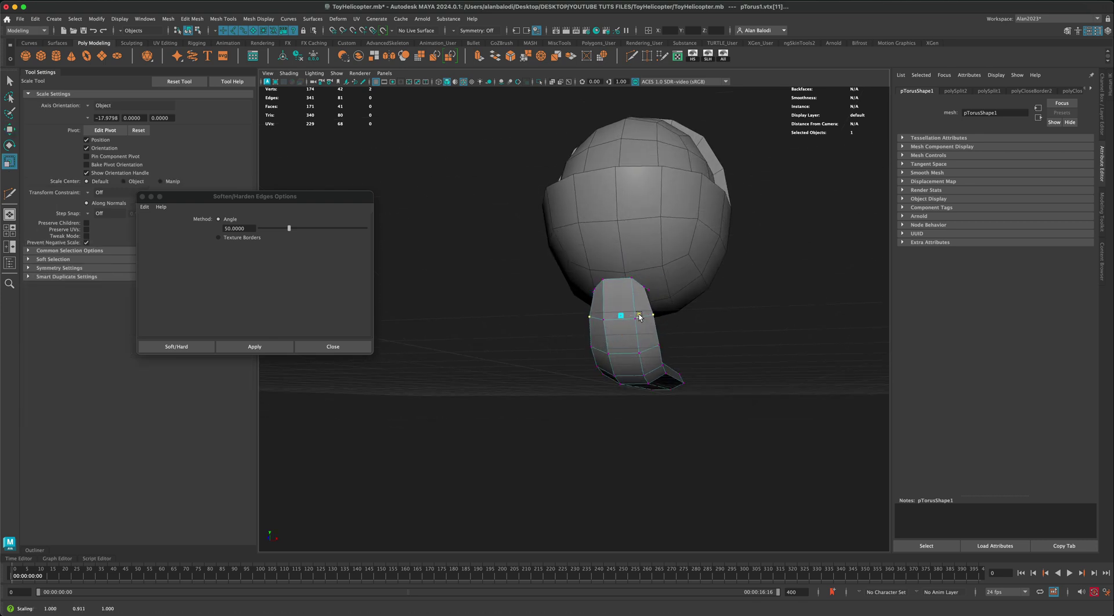
right_click(651, 331)
right_click_drag(652, 331, 692, 318)
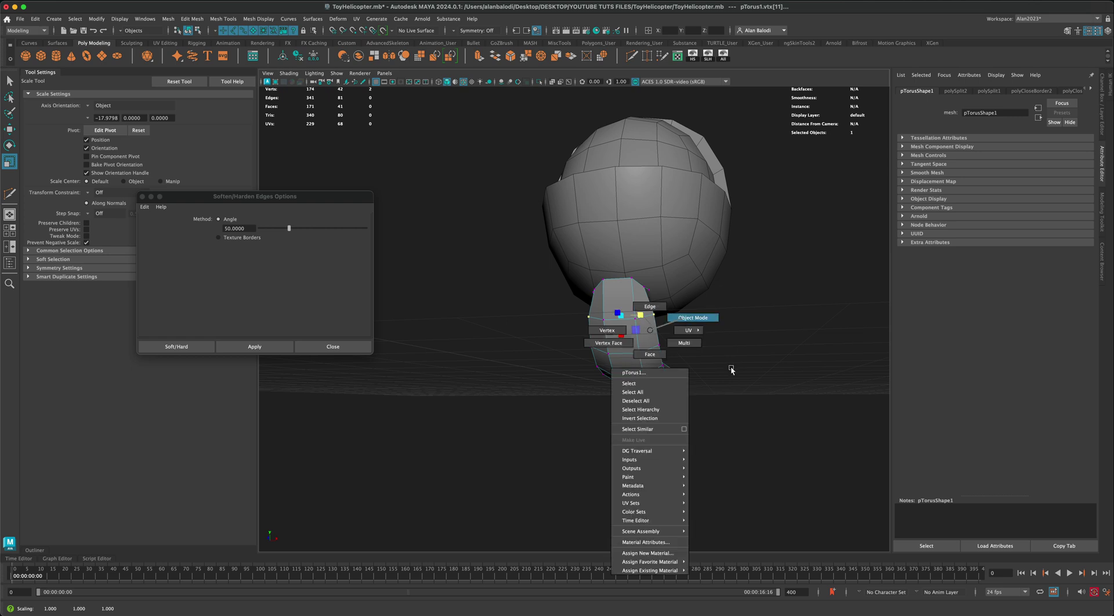
- Scale the two side vertices on the rear side of the skid's tip slightly closer together and return to object mode
left_click_drag(734, 433, 599, 343, "alt")
left_click(704, 418)
left_click(559, 299)
right_click_drag(559, 299, 513, 302)
left_click(544, 294)
left_click(506, 290, "shift")
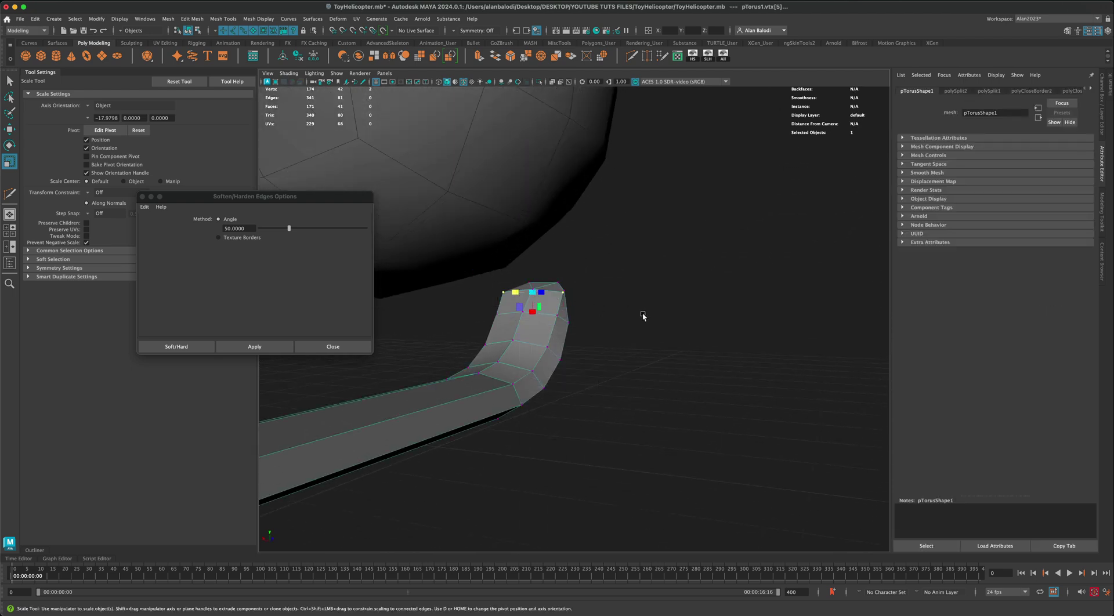
left_click_drag(574, 316, 652, 269, "alt")
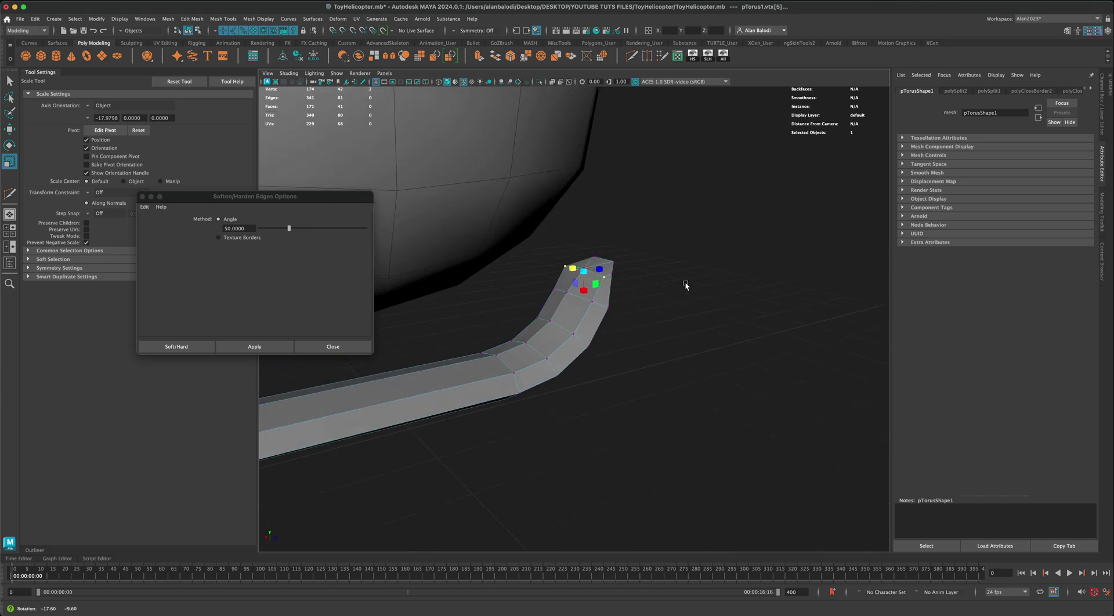
left_click_drag(573, 269, 570, 269)
left_click_drag(644, 311, 566, 383, "alt")
right_click_drag(566, 384, 583, 344)
- Try Soften/Harden Edges on the whole skid and deselect it to check the shading
scroll(615, 384, "down", 5)
left_click_drag(616, 386, 857, 395, "alt")
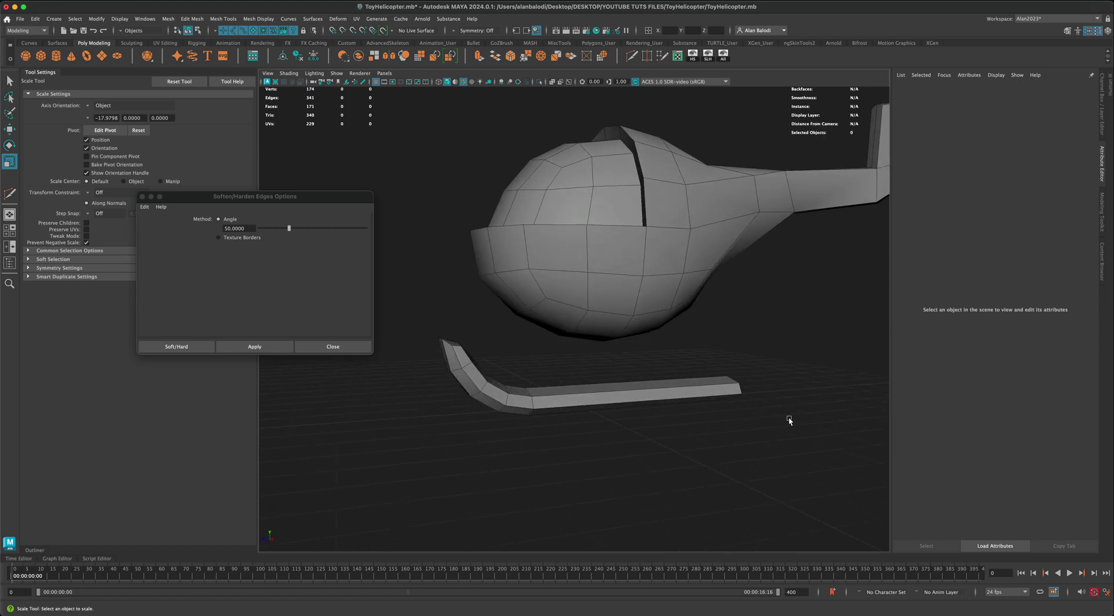
right_click_drag(791, 420, 696, 436, "alt")
middle_click_drag(696, 436, 699, 454, "alt")
left_click_drag(699, 454, 644, 447, "alt")
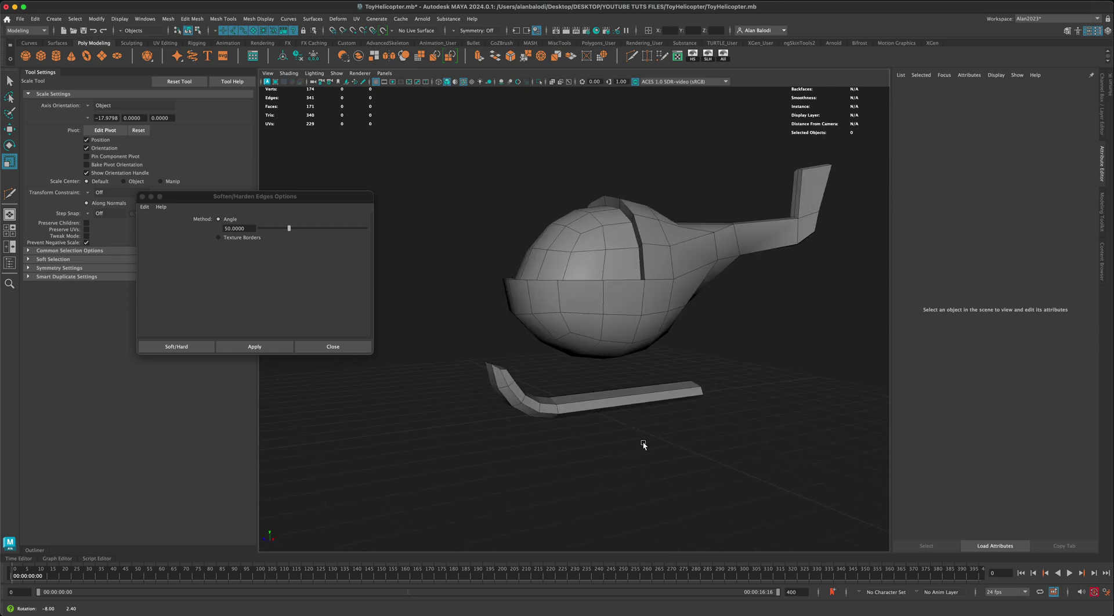
left_click(11, 82)
left_click(555, 397)
middle_click_drag(470, 284, 472, 286, "alt")
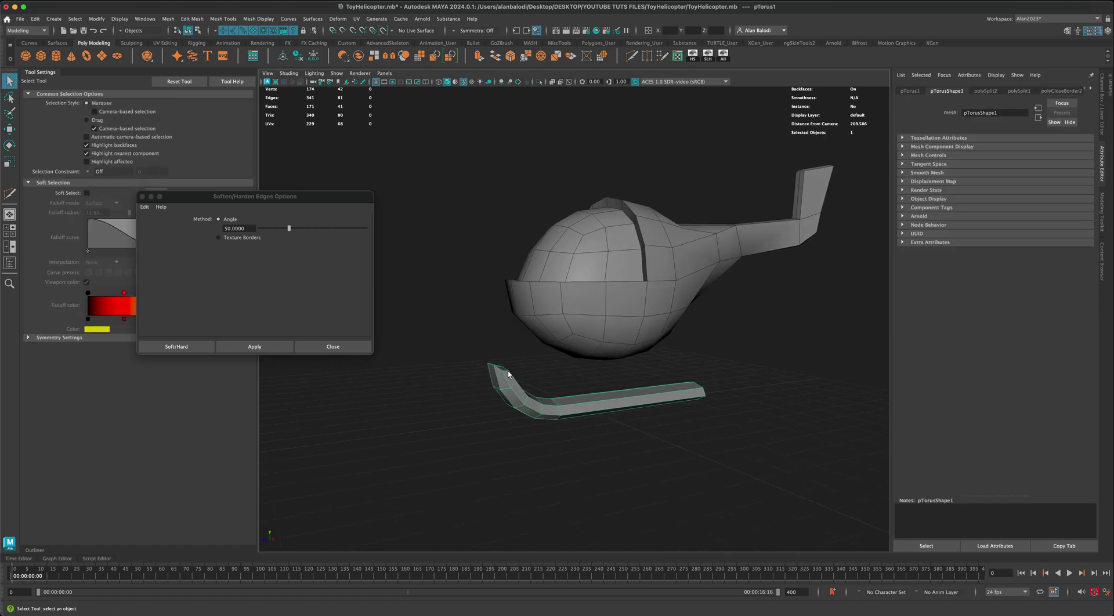
left_click(241, 21)
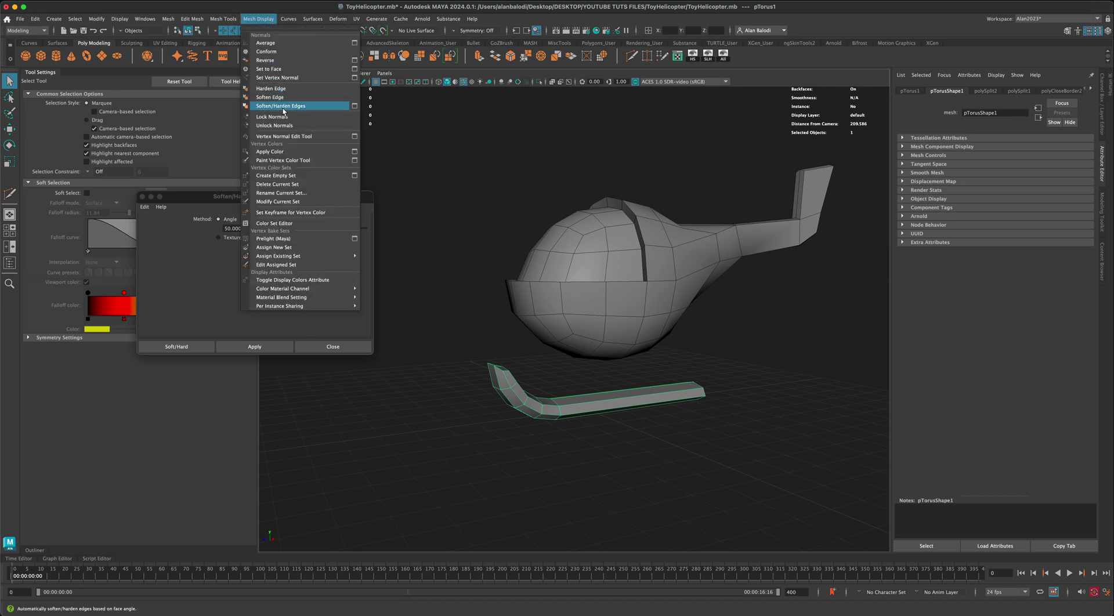
left_click(315, 107)
left_click(457, 321)
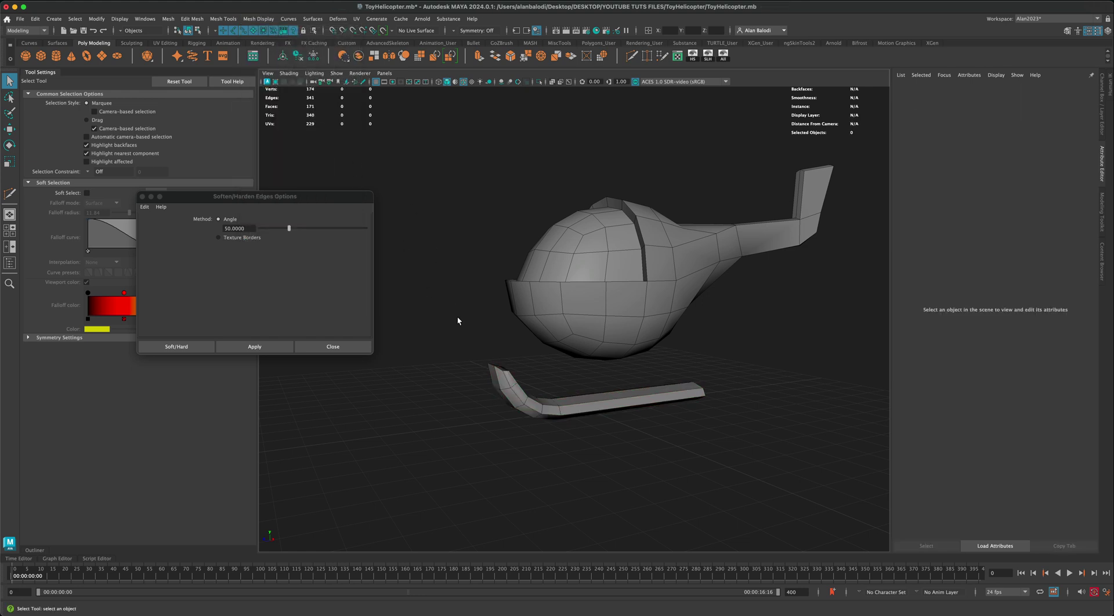
- Apply Soften Edge to the whole skid and deselect it
right_click_drag(565, 410, 603, 348)
left_click_drag(559, 387, 473, 374, "alt")
scroll(489, 417, "up", 3)
left_click(506, 426)
left_click(258, 19)
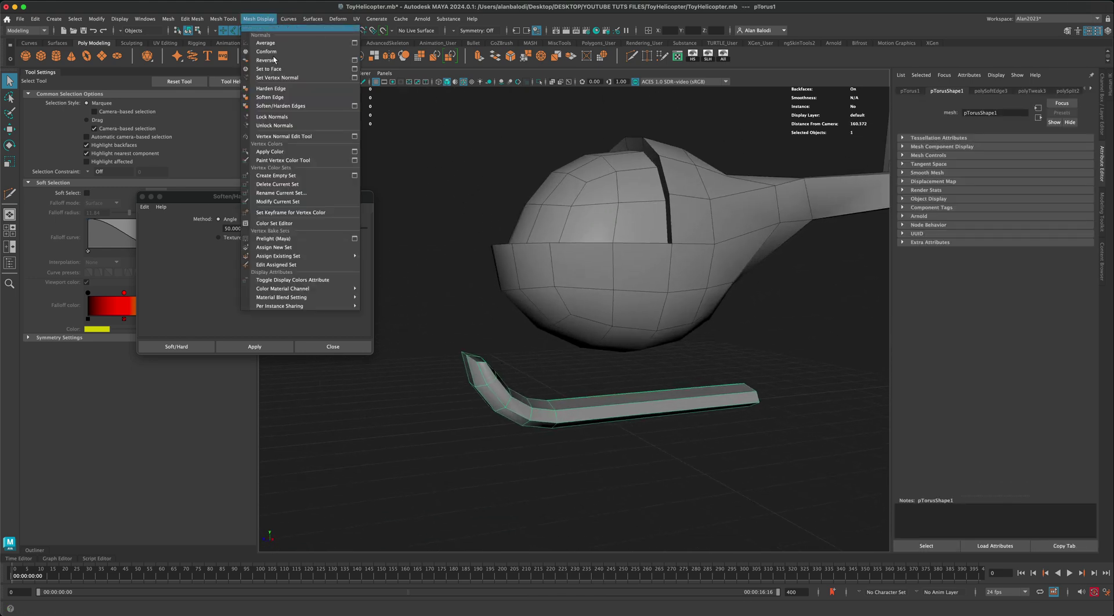
left_click(272, 98)
left_click(432, 332)
mouse_move(471, 337)
left_mouse_down("alt")
mouse_move(549, 335)
mouse_move(478, 336)
left_mouse_up("alt")
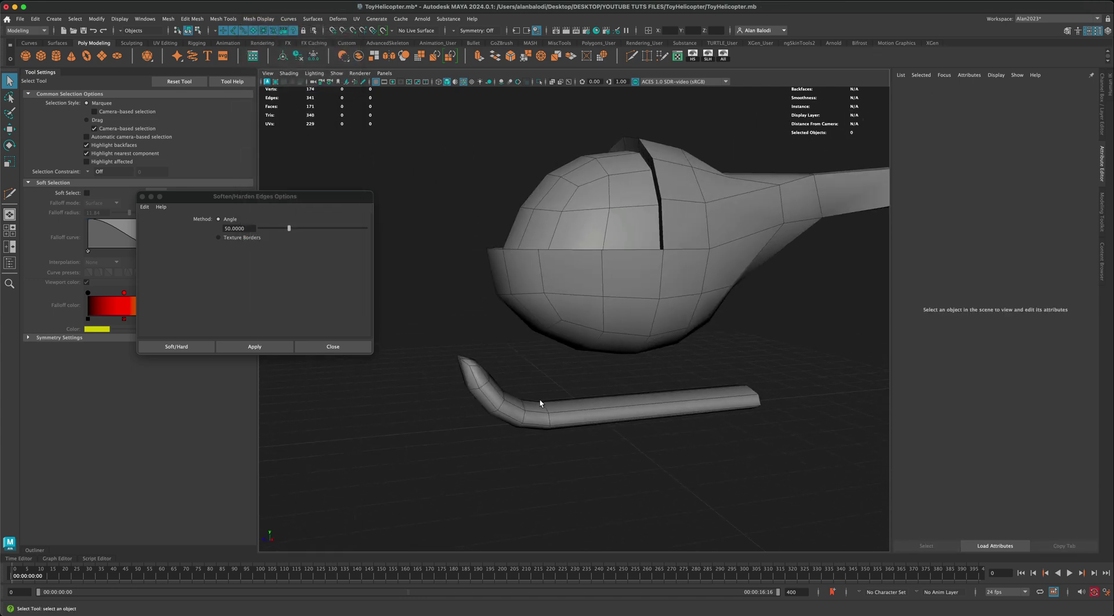
- Select the edges around the skid's rear cap, apply Harden Edge to them, and return to object mode
left_click_drag(575, 434, 622, 428, "alt")
right_click_drag(622, 428, 641, 416, "alt")
left_click(662, 405)
left_click_drag(663, 406, 698, 410, "alt")
right_click(587, 401)
left_click(587, 381)
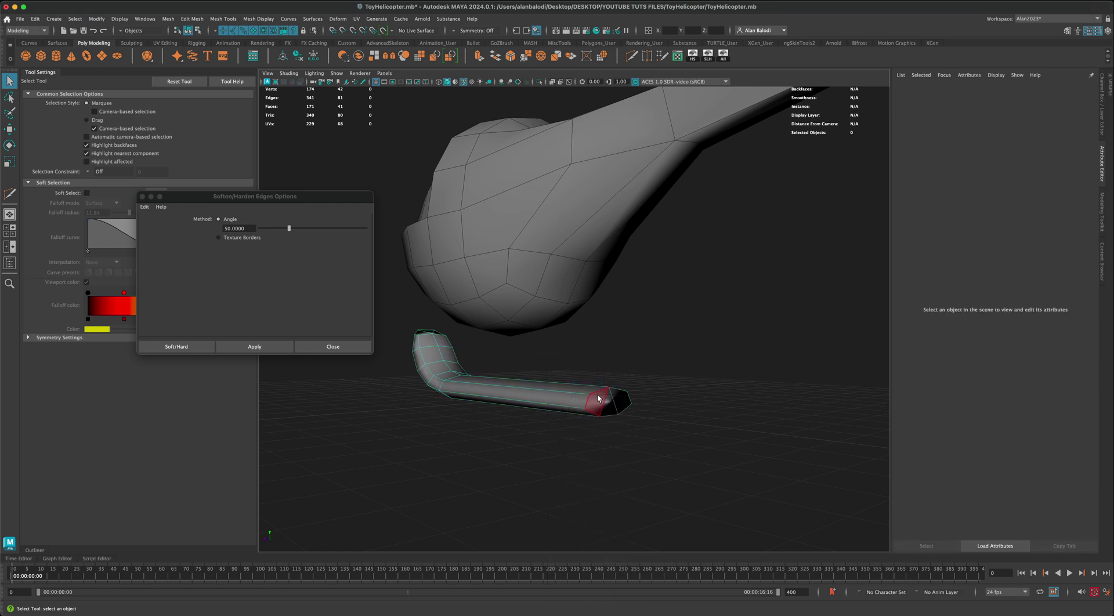
right_click_drag(599, 399, 599, 342)
left_click(601, 392)
left_click(592, 413, "shift")
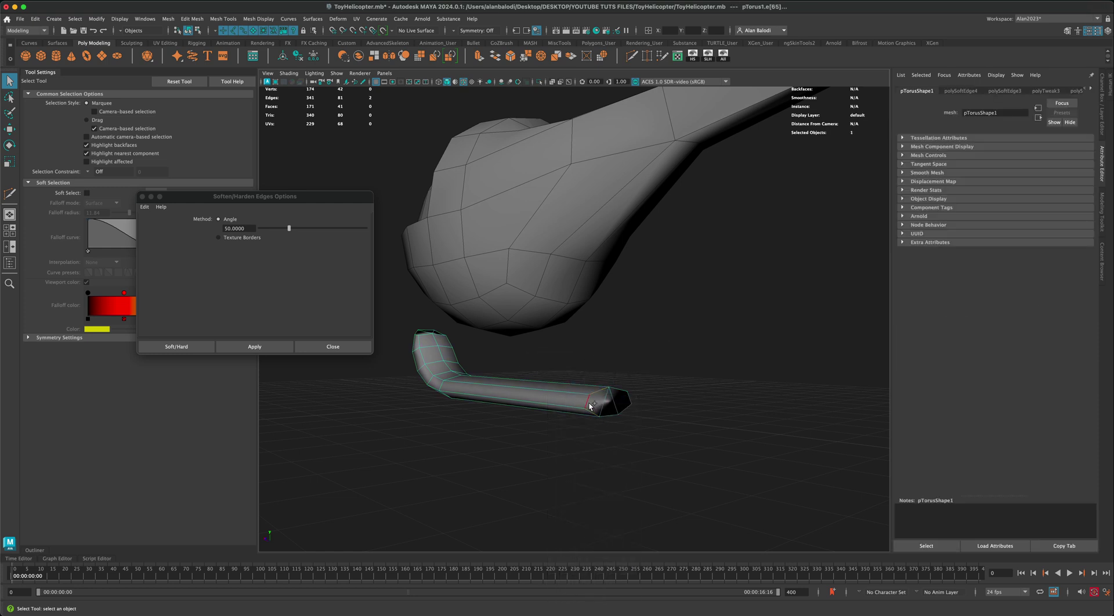
left_click(588, 403, "shift")
left_click(256, 19)
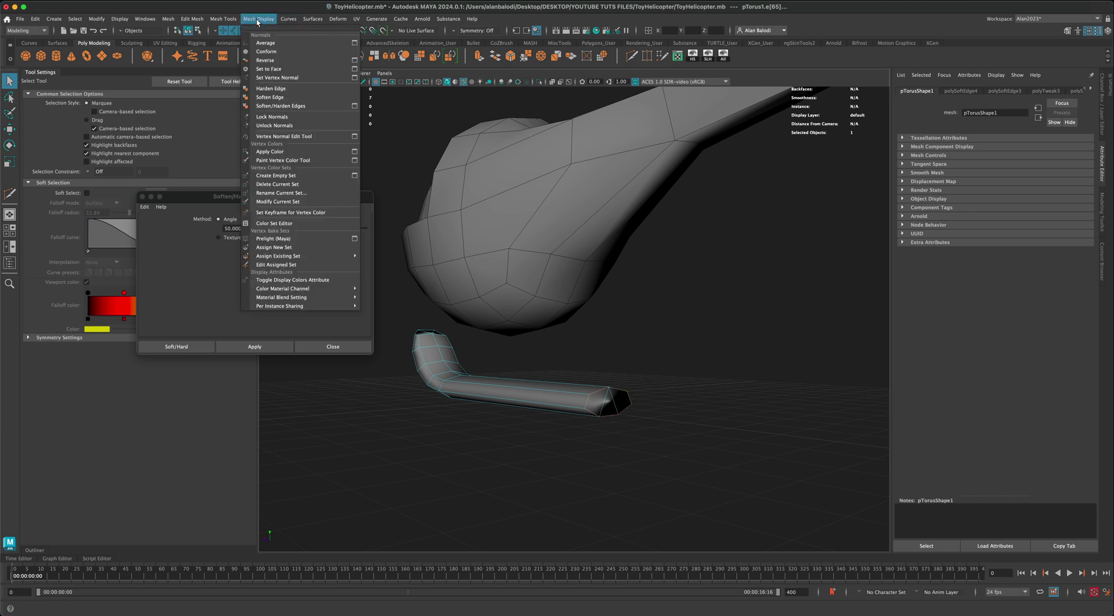
left_click(264, 89)
right_click_drag(609, 355, 653, 343)
- Select the skid and move it sideways along X, away from the body's centre line
left_click_drag(668, 396, 606, 380, "alt")
left_click(607, 381)
left_click_drag(555, 418, 560, 419, "alt")
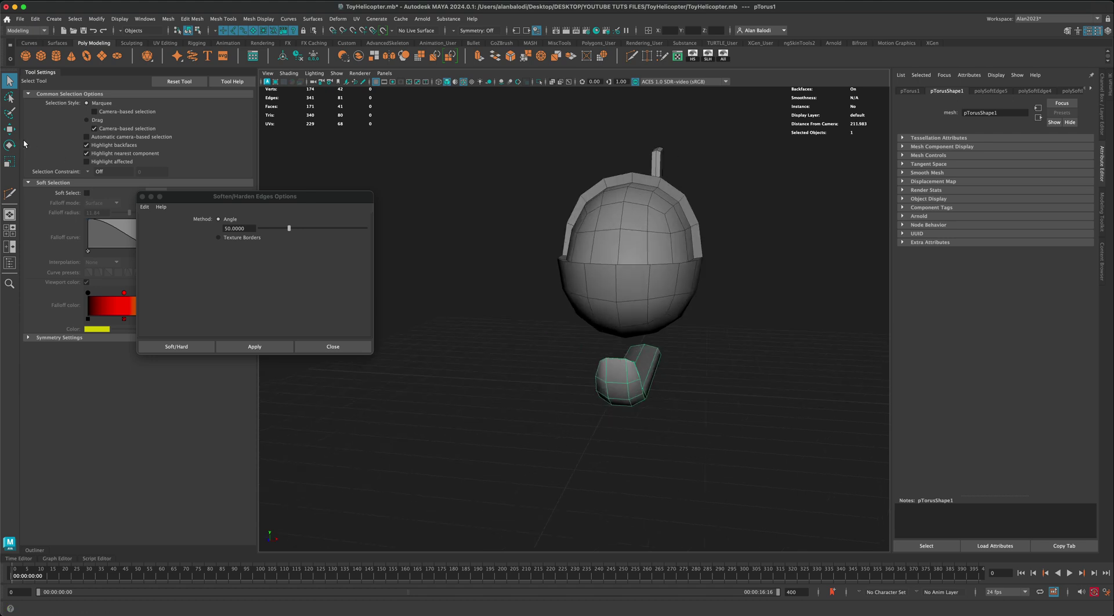
key("w")
left_click_drag(660, 342, 536, 354)
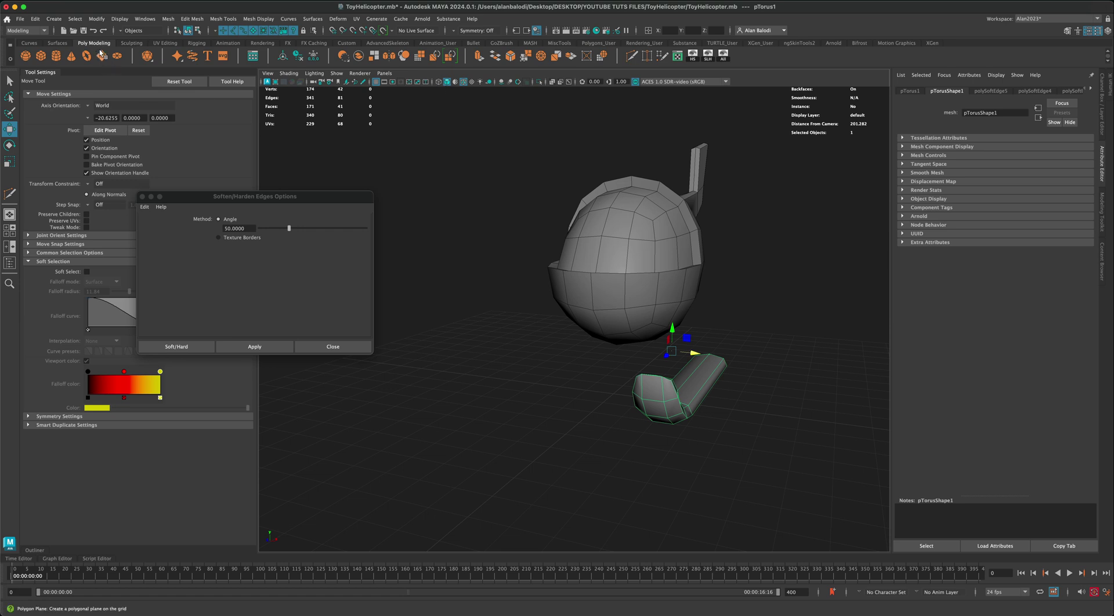
- Mirror the skid along the world X axis to make a matching one on the body's other side, and deselect it
left_click(389, 56)
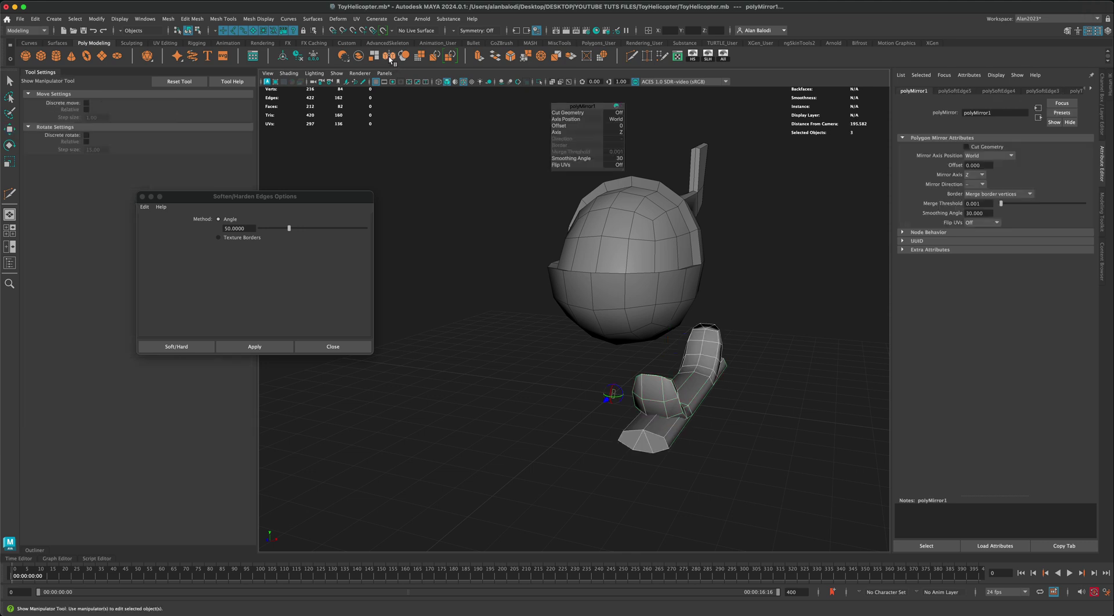
left_click(616, 133)
left_click(632, 135)
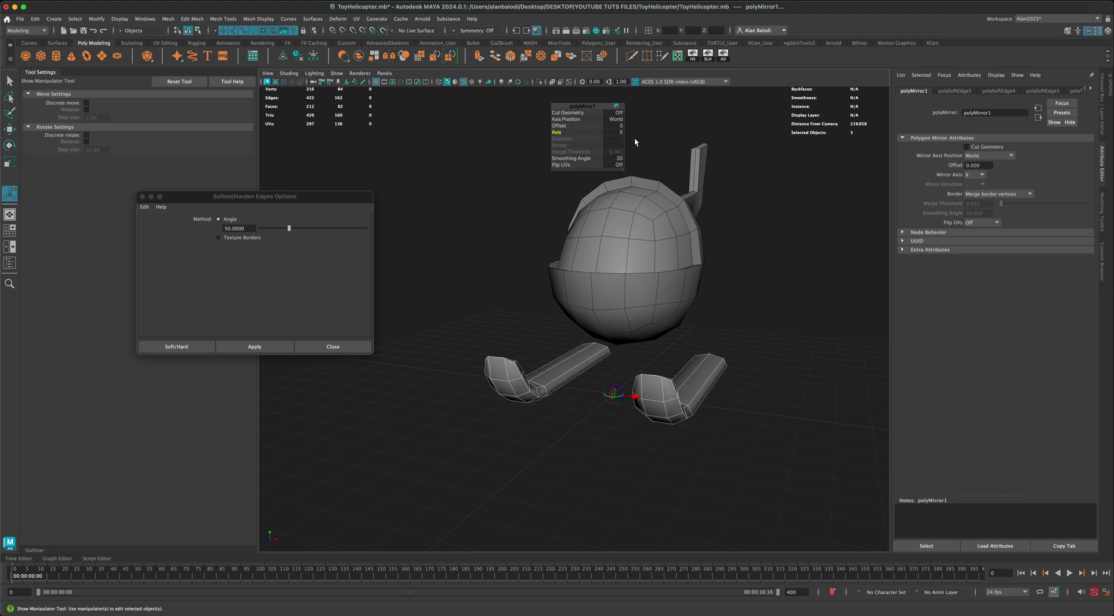
left_click(11, 83)
left_click(498, 283)
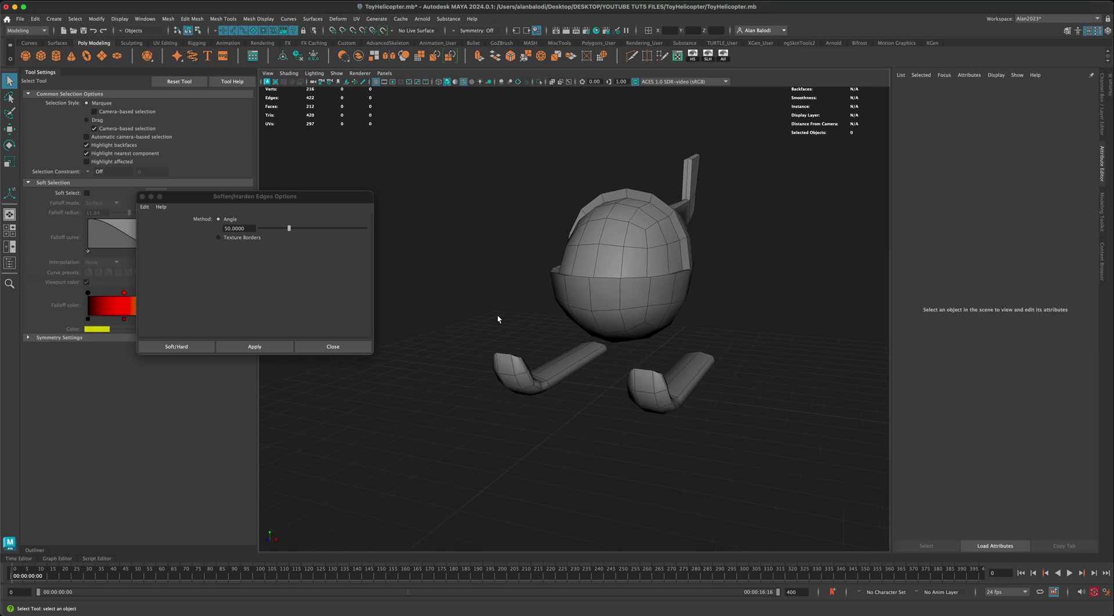
left_click_drag(497, 315, 631, 387, "alt")
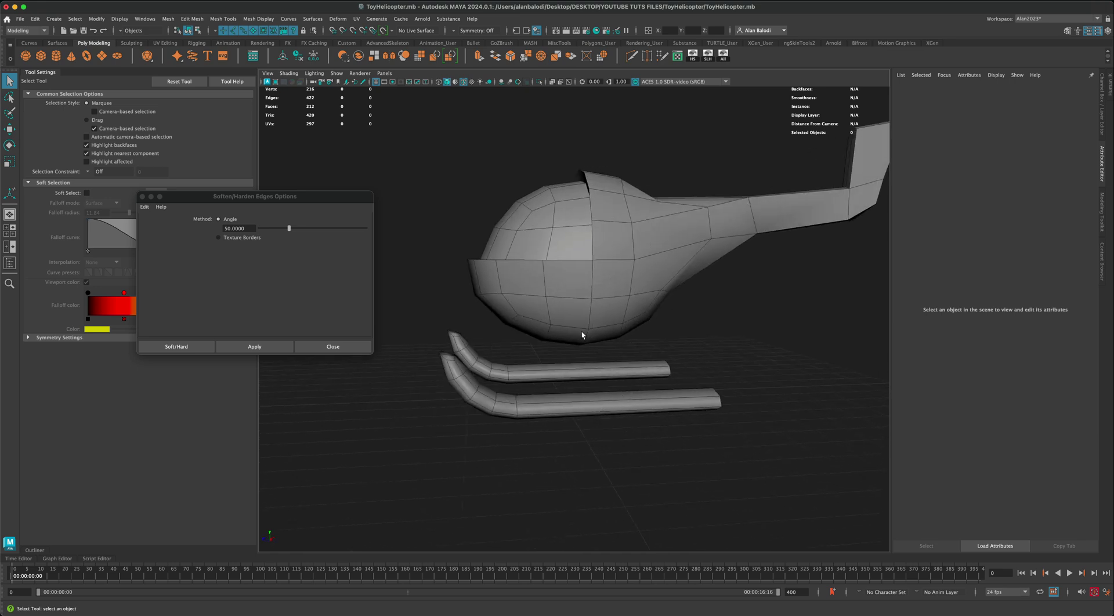
- Select both skids and combine them into a single mesh
left_click(582, 335)
left_click_drag(520, 326, 586, 371, "alt")
left_click(629, 391)
left_click(572, 366)
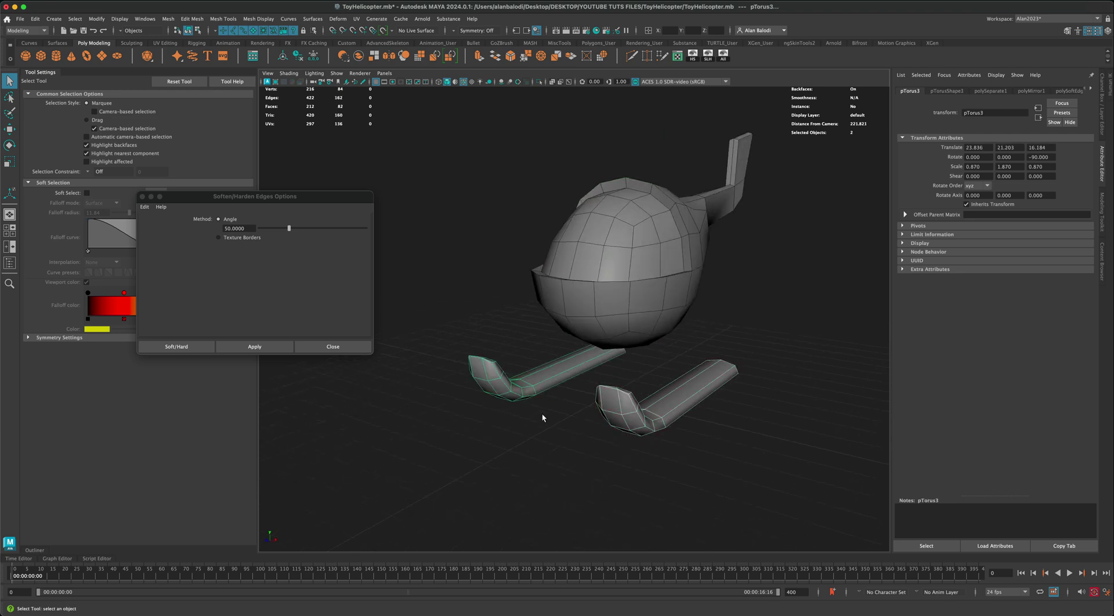
left_click_drag(542, 417, 539, 439, "alt")
left_click(625, 437)
left_click_drag(643, 445, 577, 347)
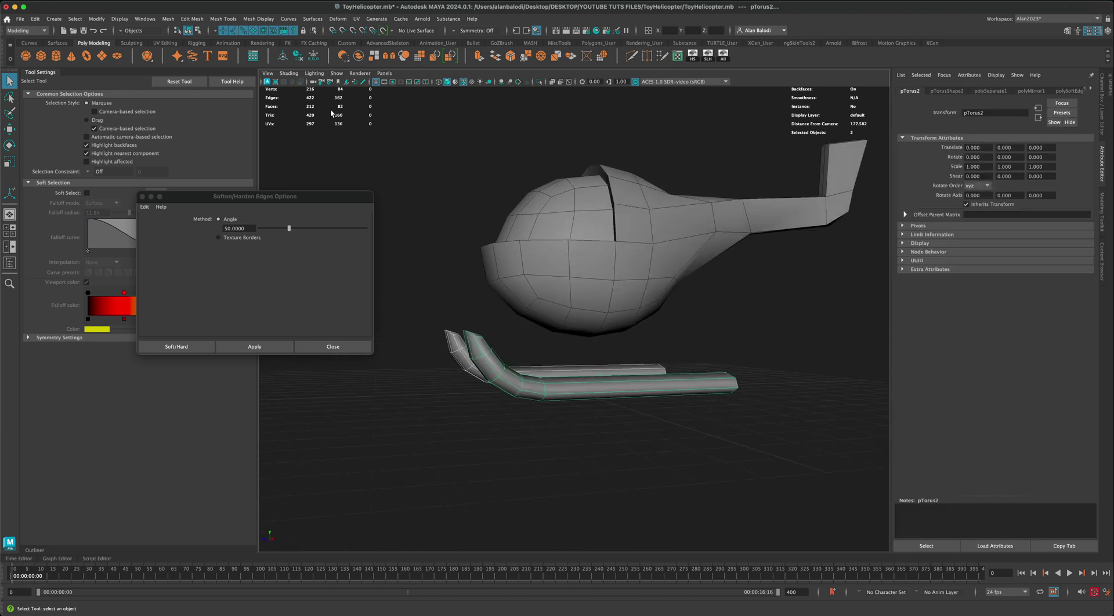
left_click(359, 56)
left_click_drag(408, 189, 530, 365, "alt")
right_click_drag(589, 356, 627, 344)
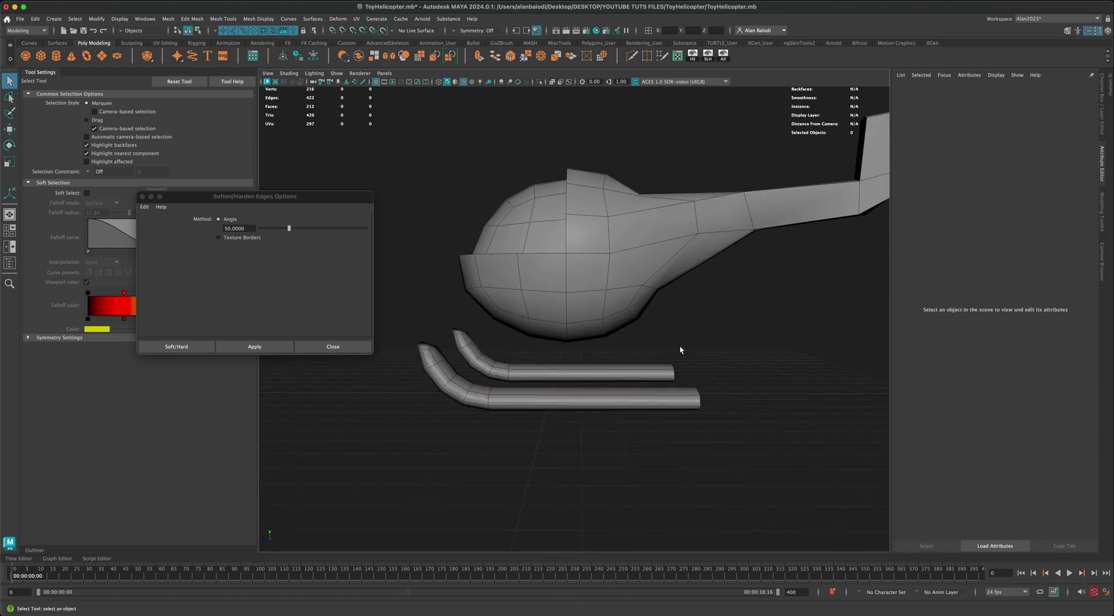
- In the side view, slice two vertical cuts through the straight section of the combined skids with Multi-Cut
left_click(613, 376)
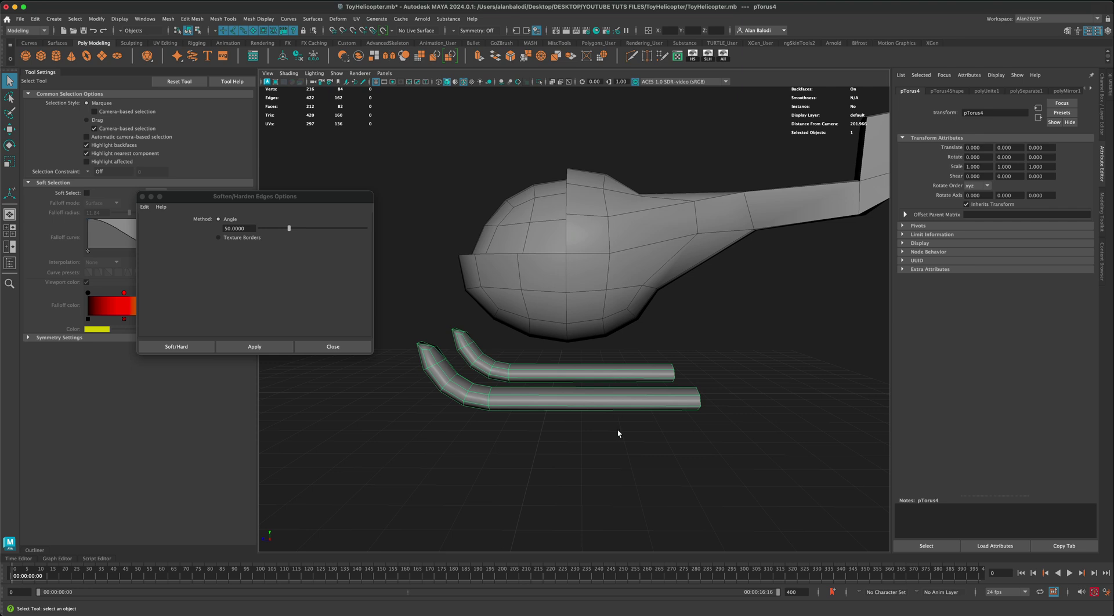
key("space")
key("space")
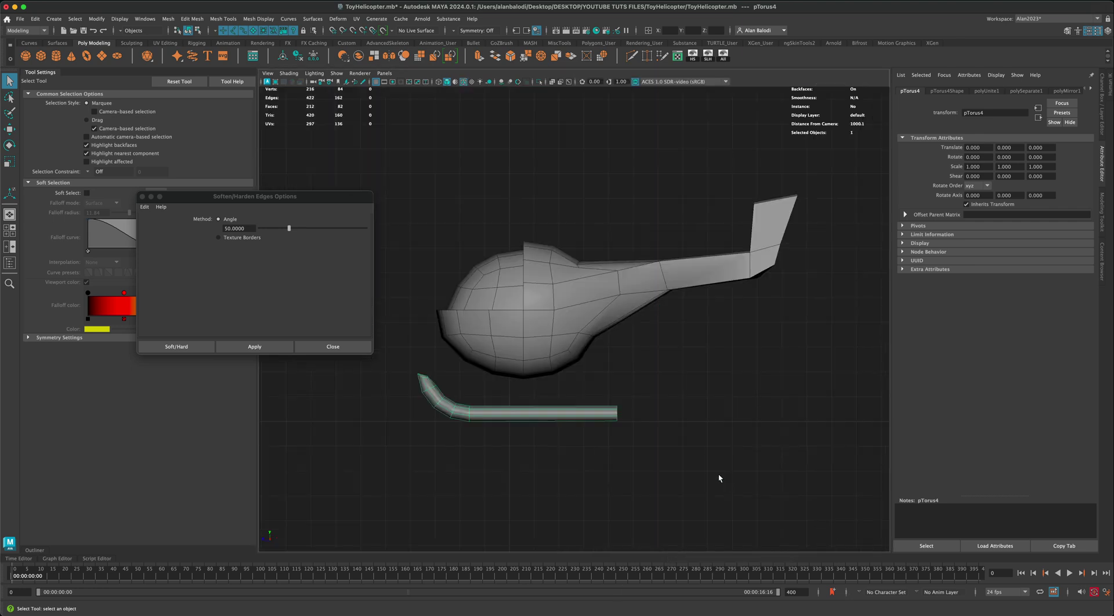
scroll(606, 464, "up", 1)
middle_click_drag(606, 465, 613, 438, "alt")
scroll(574, 458, "up", 5)
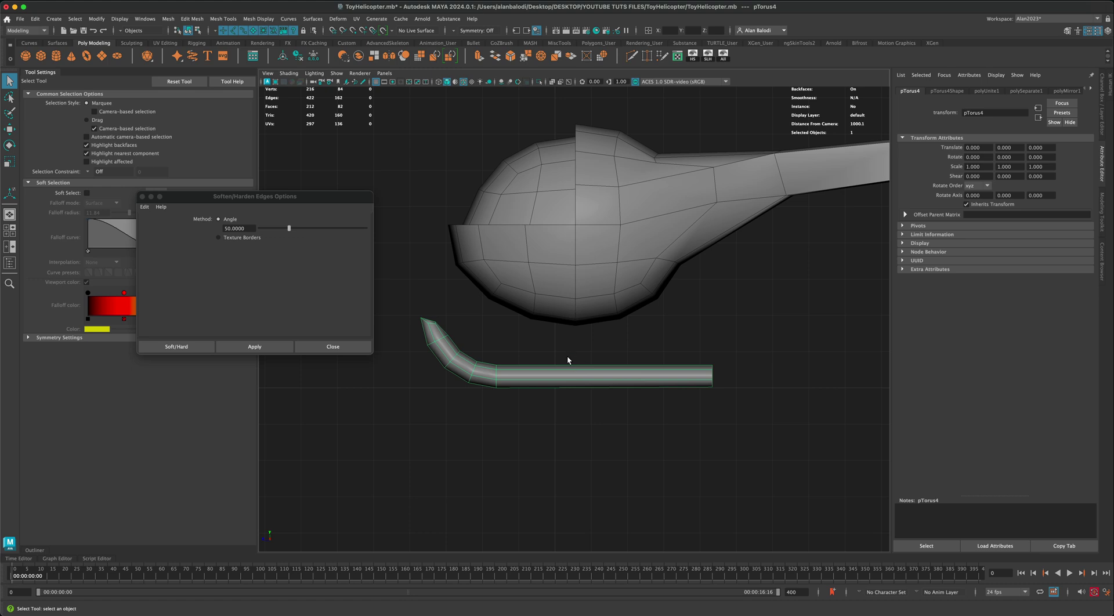
left_click(632, 56)
left_click_drag(566, 342, 567, 435)
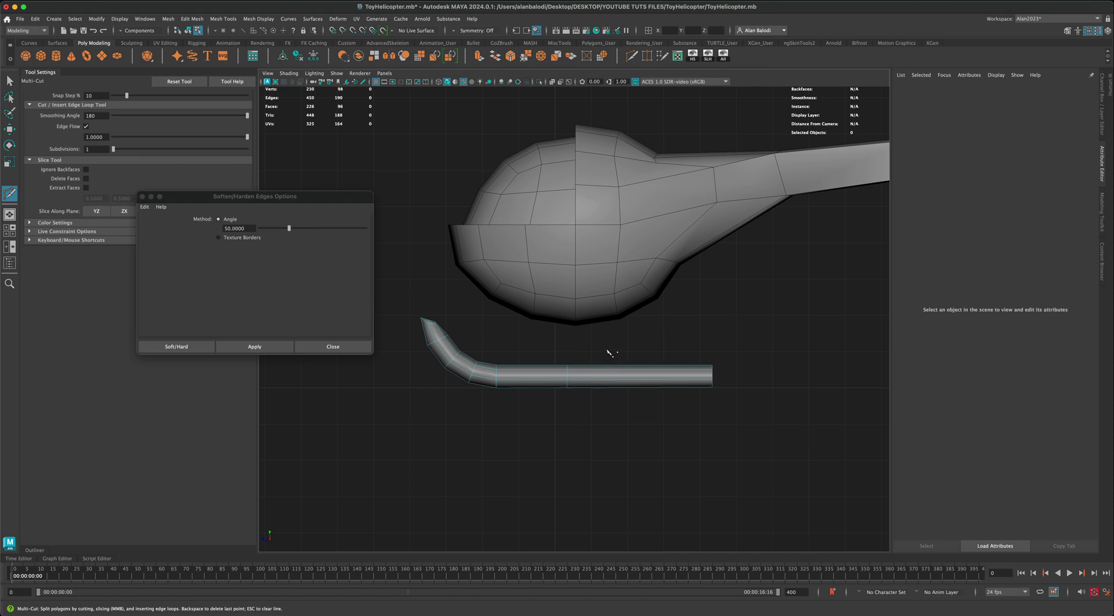
left_click_drag(607, 346, 607, 428)
- Select the vertices of the front cut on the skids and move them forward, toward the curved front end
mouse_move(529, 358)
right_mouse_down()
mouse_move(529, 374)
mouse_move(489, 358)
right_mouse_up()
mouse_move(534, 352)
left_mouse_down()
mouse_move(568, 395)
mouse_move(552, 401)
left_mouse_up()
key("q")
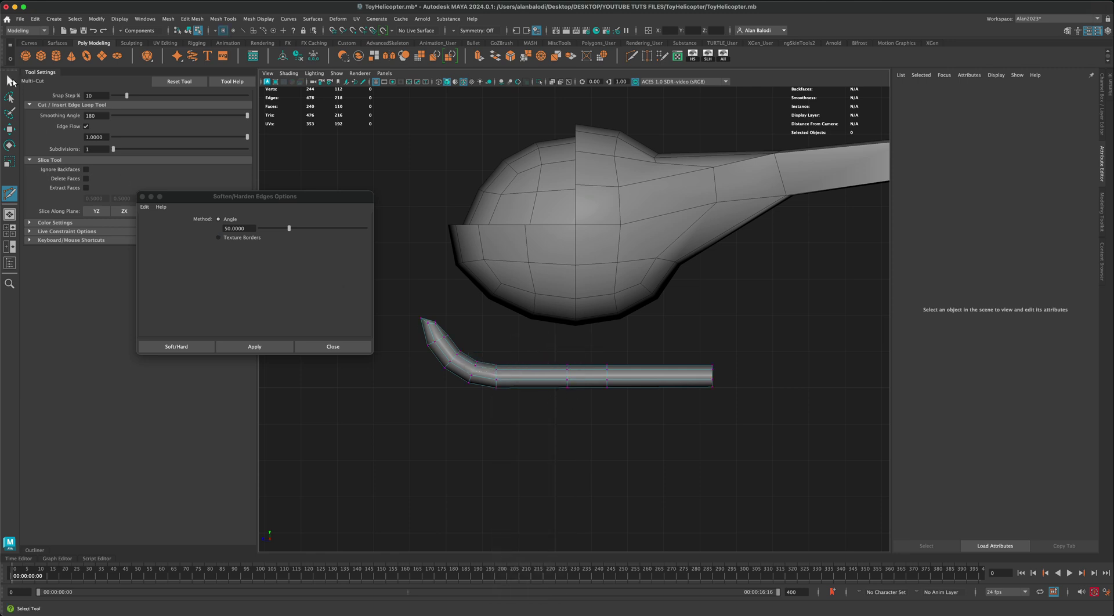
right_click_drag(529, 373, 507, 359)
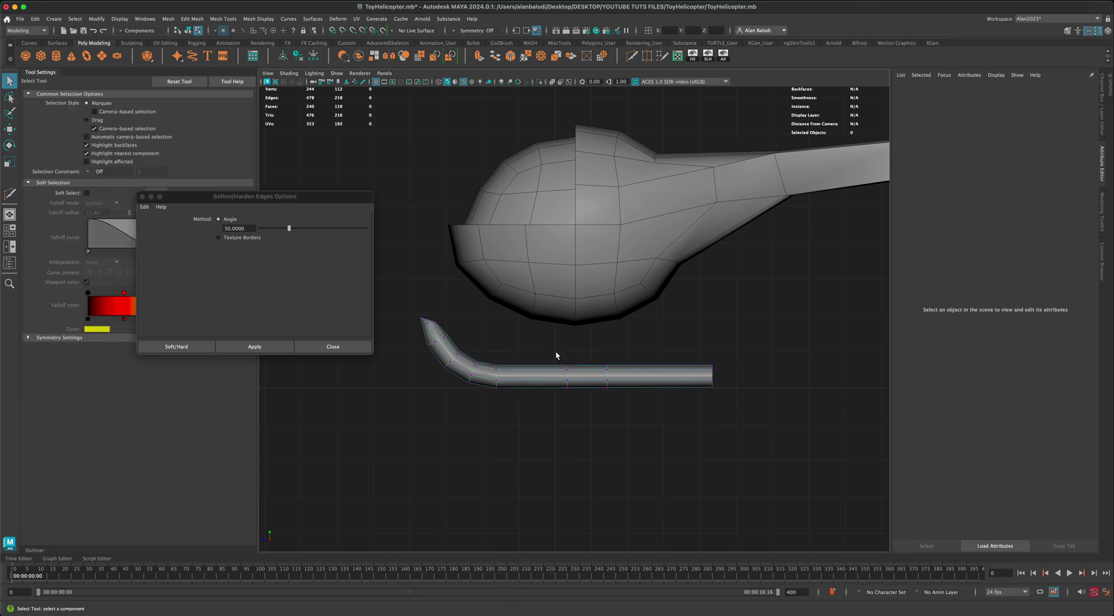
left_click_drag(556, 350, 573, 396)
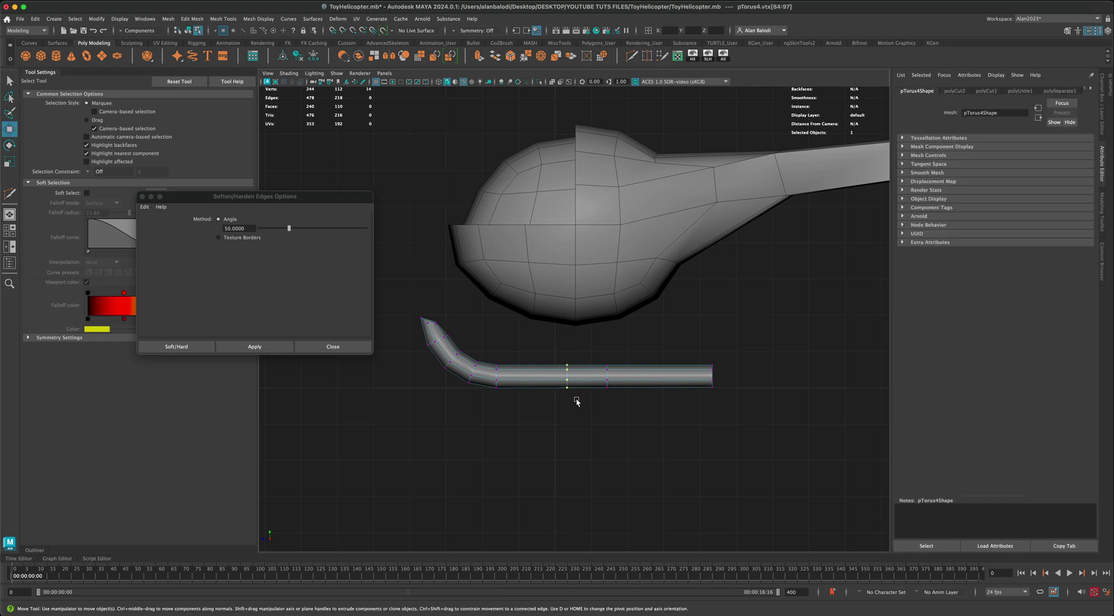
key("w")
left_click_drag(545, 376, 522, 375)
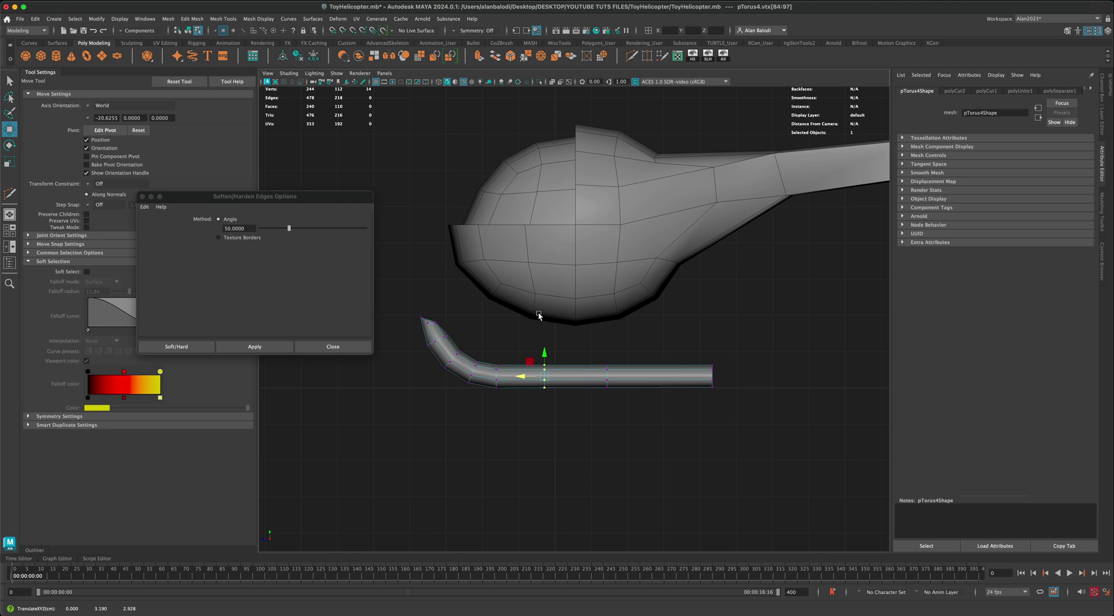
- Move the rear cut's vertices slightly toward the skids' back end and nudge the front cut a little further forward, returning to object mode
left_click_drag(592, 350, 625, 410)
left_click_drag(585, 376, 590, 376)
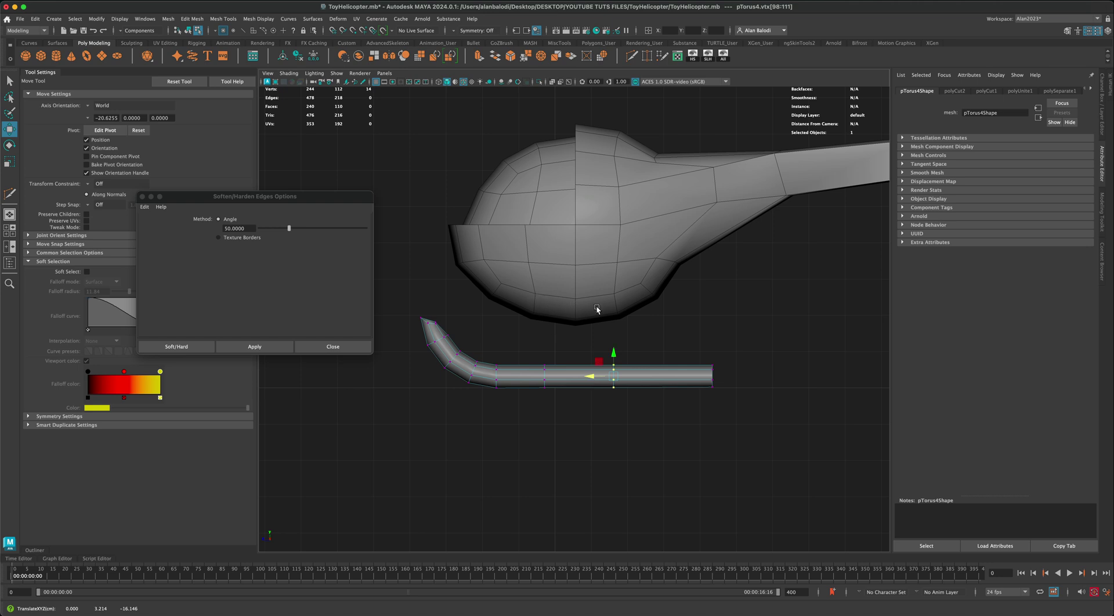
left_click_drag(534, 345, 552, 406)
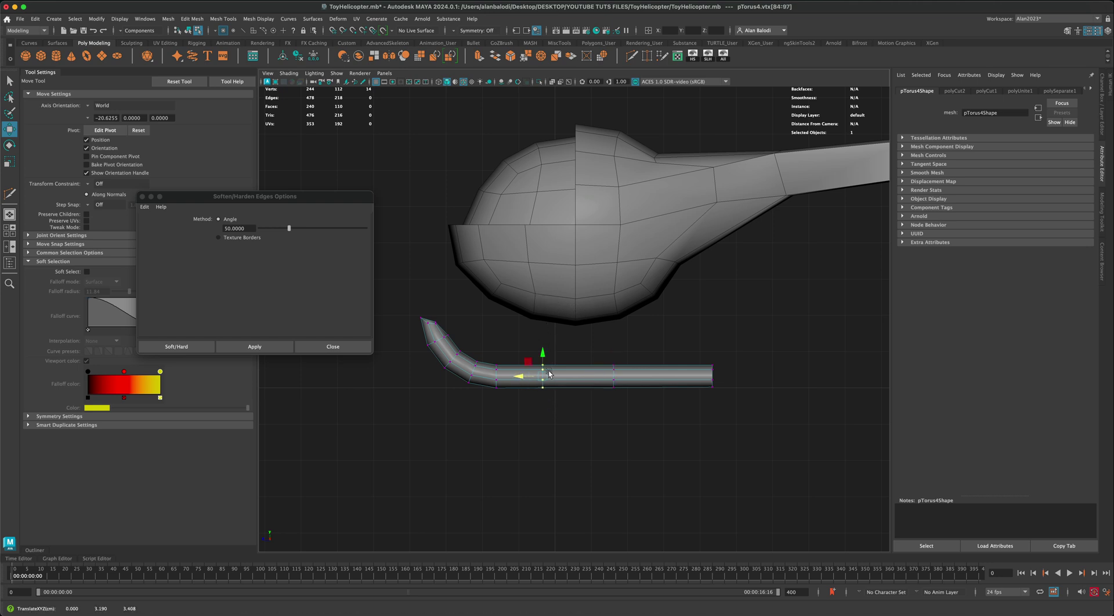
left_click_drag(601, 347, 591, 378)
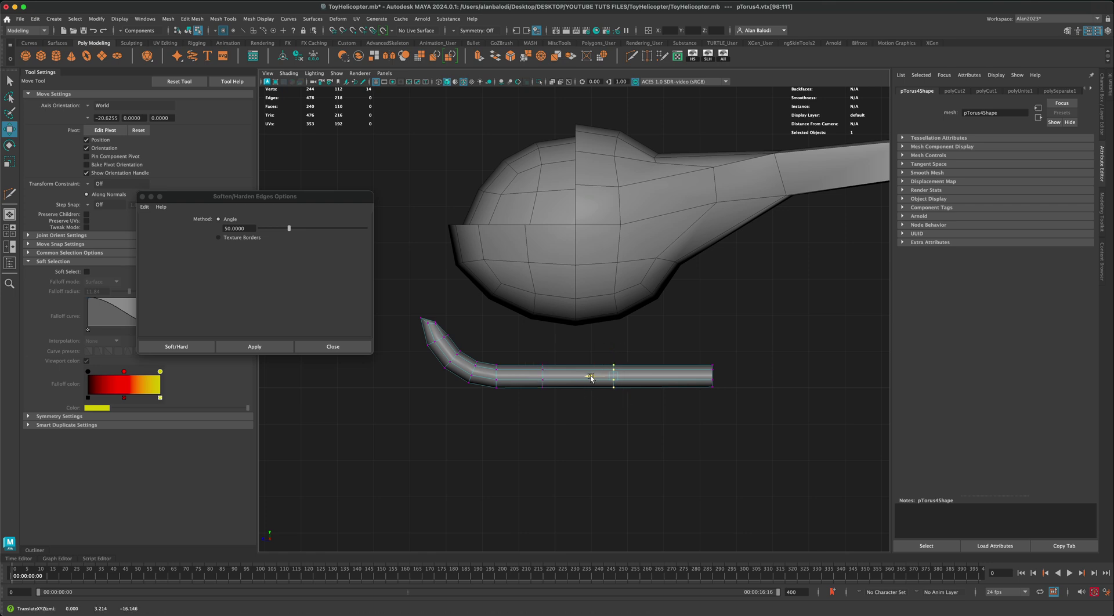
right_click_drag(582, 377, 597, 411)
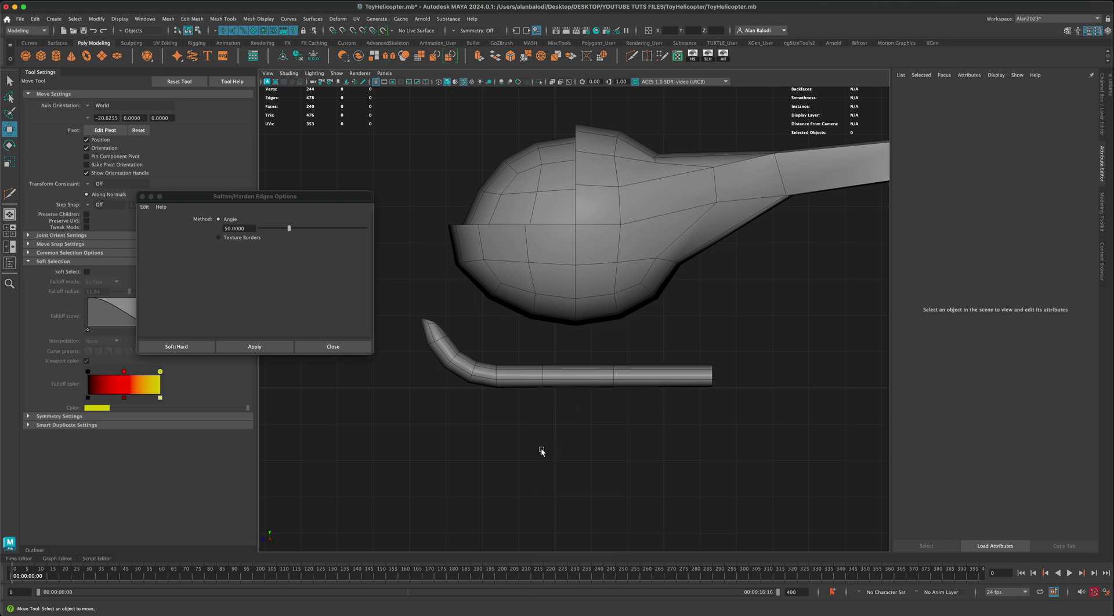
- In the perspective view, select the skids together with the helicopter body and combine them into one mesh
key("space")
key("space")
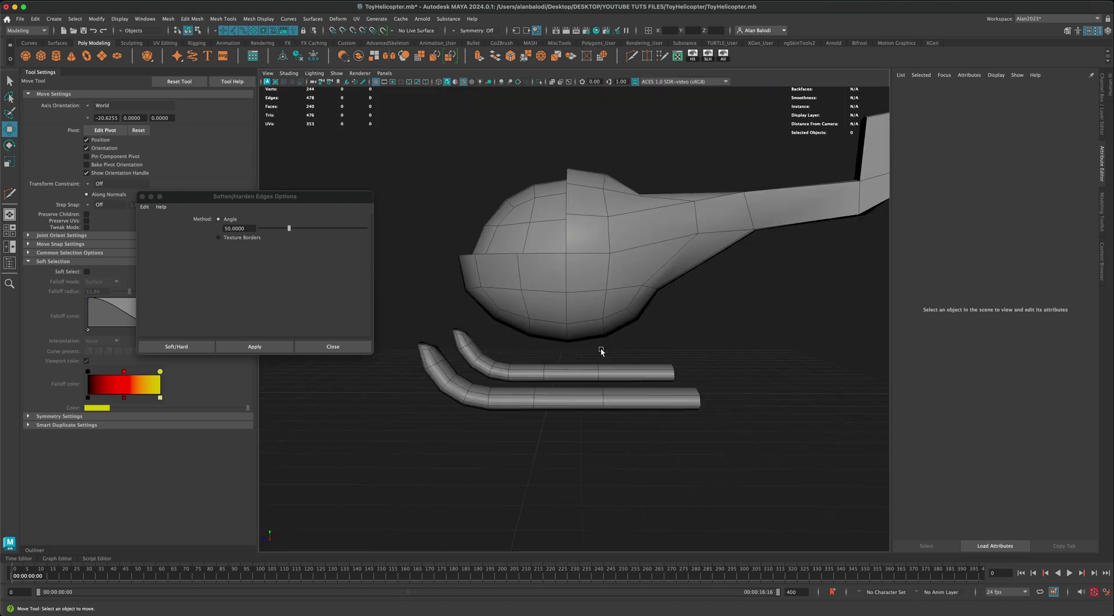
left_click_drag(601, 351, 660, 404, "alt")
key("q")
left_click(667, 410)
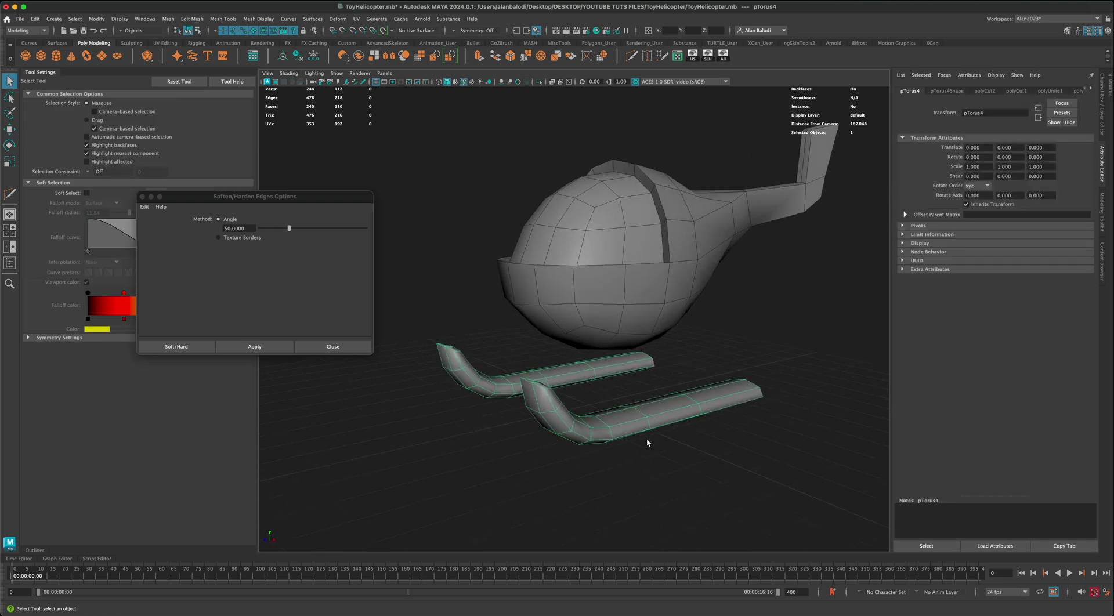
right_click_drag(647, 440, 653, 396, "alt")
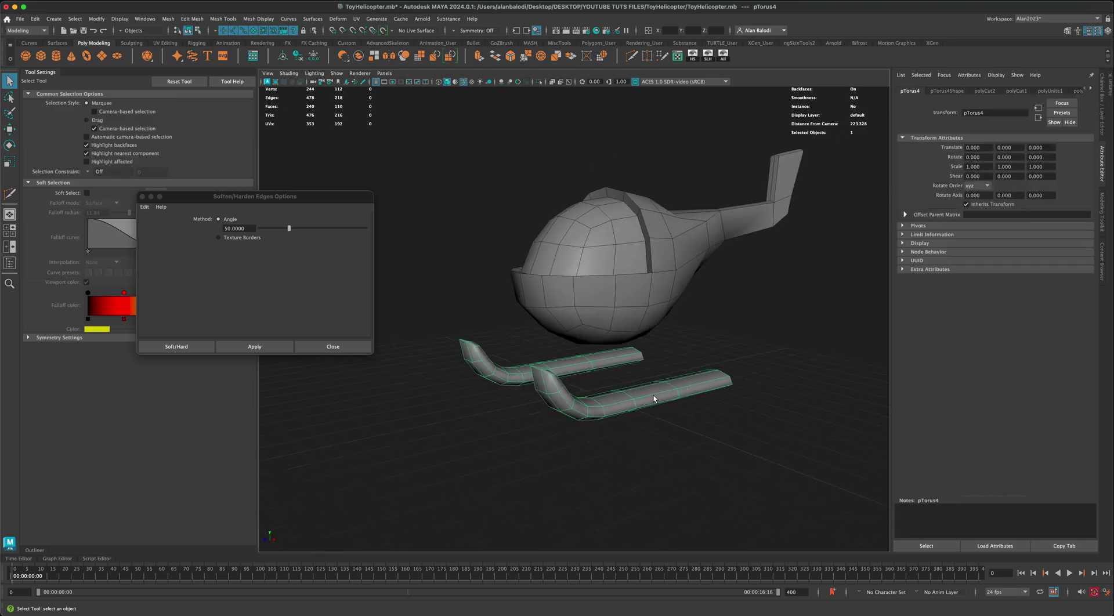
left_click(637, 284, "shift")
left_click_drag(609, 250, 453, 236, "alt")
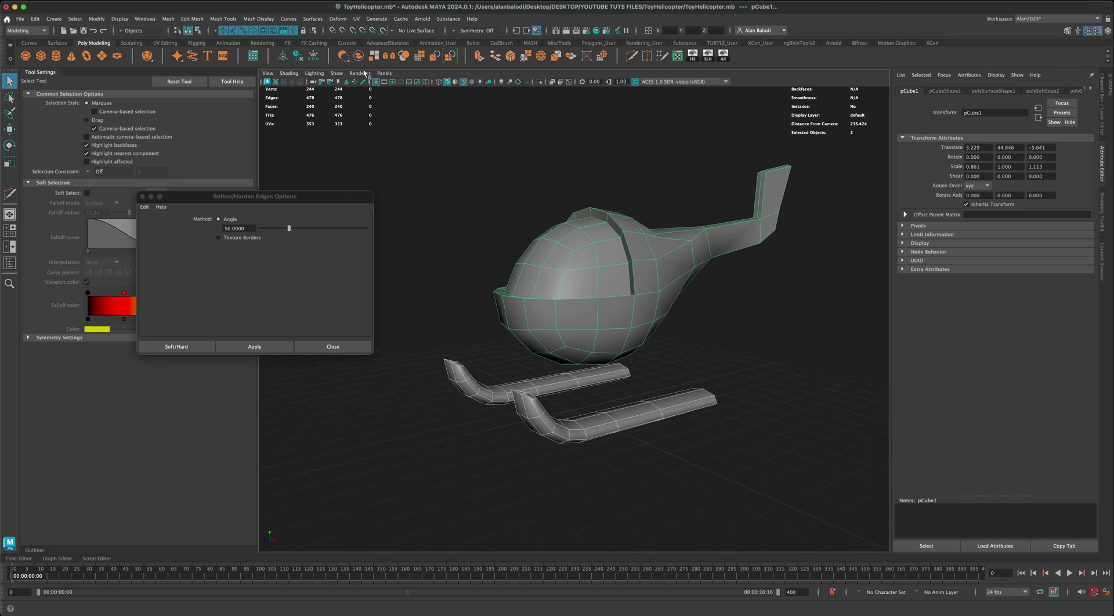
left_click(359, 58)
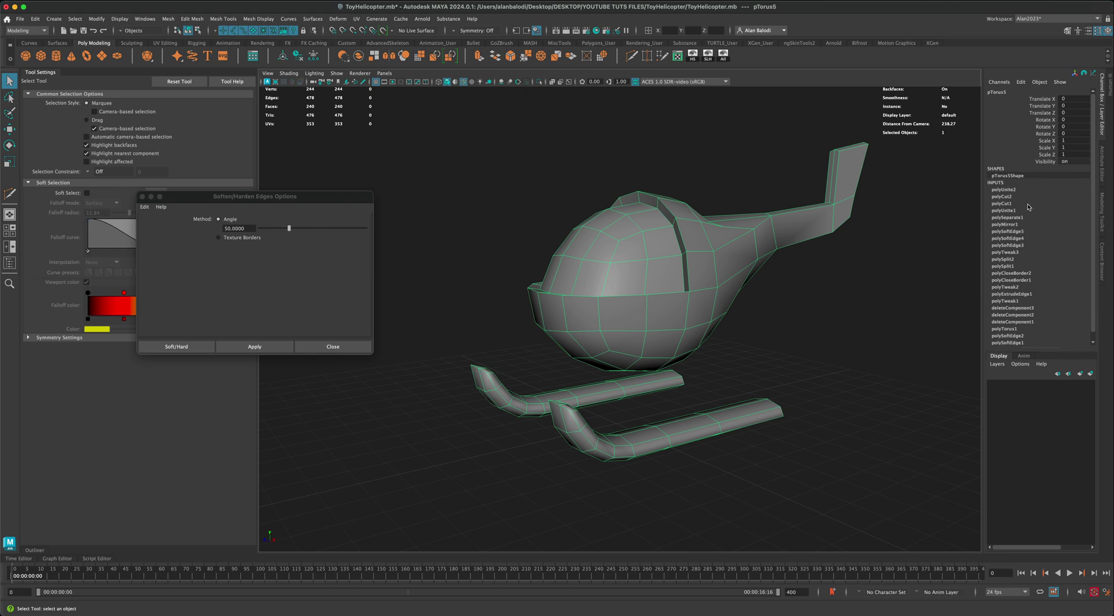
- Delete the combined helicopter mesh's construction history and save the scene
left_click(302, 58)
key("super+s")
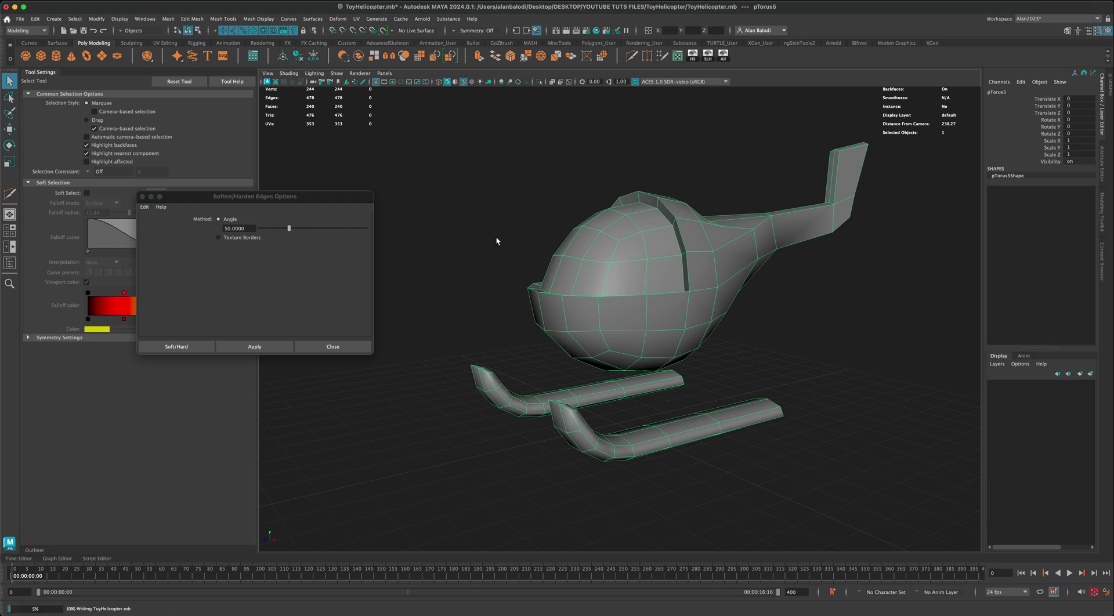
- Select four adjoining faces between the two cuts on each skid and extrude them outward to form thicker middle sections
left_click_drag(589, 390, 667, 365, "alt")
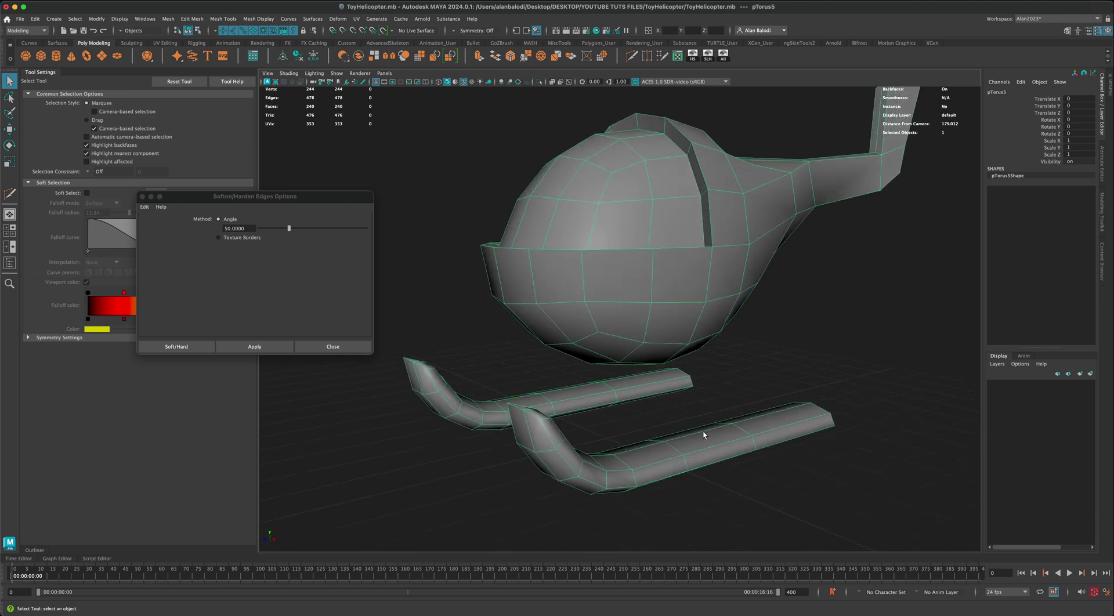
right_click_drag(706, 357, 705, 380)
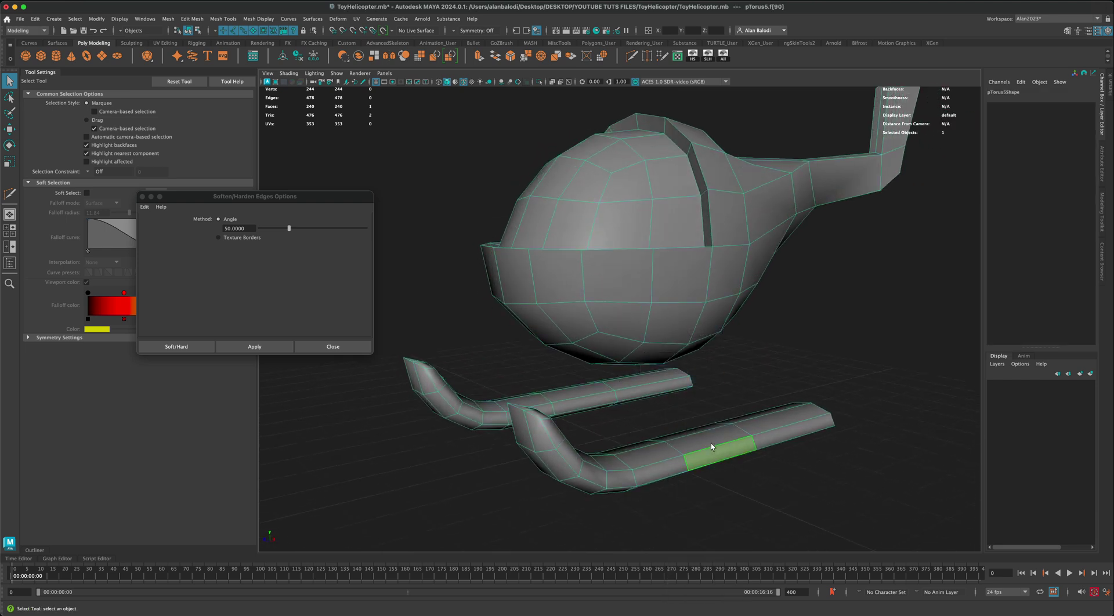
left_click(696, 436)
left_click(695, 437, "shift")
left_click_drag(695, 437, 607, 399, "alt")
left_click(737, 395, "shift")
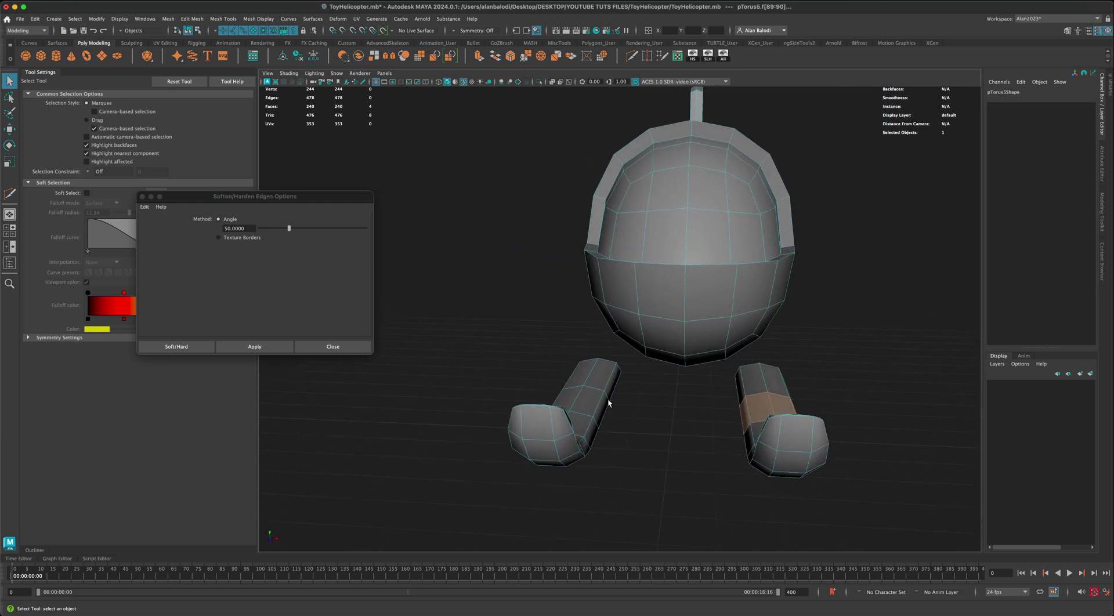
left_click(578, 402, "shift")
left_click_drag(529, 398, 510, 388, "alt")
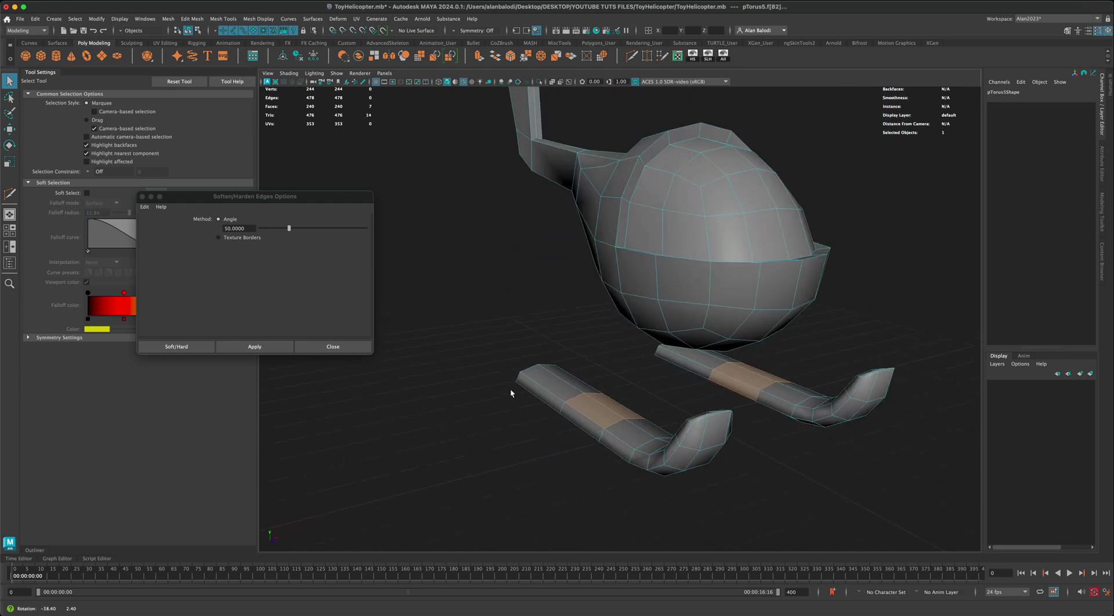
left_click(574, 414, "shift")
left_click_drag(535, 469, 546, 439, "alt")
left_click_drag(624, 441, 581, 433, "alt")
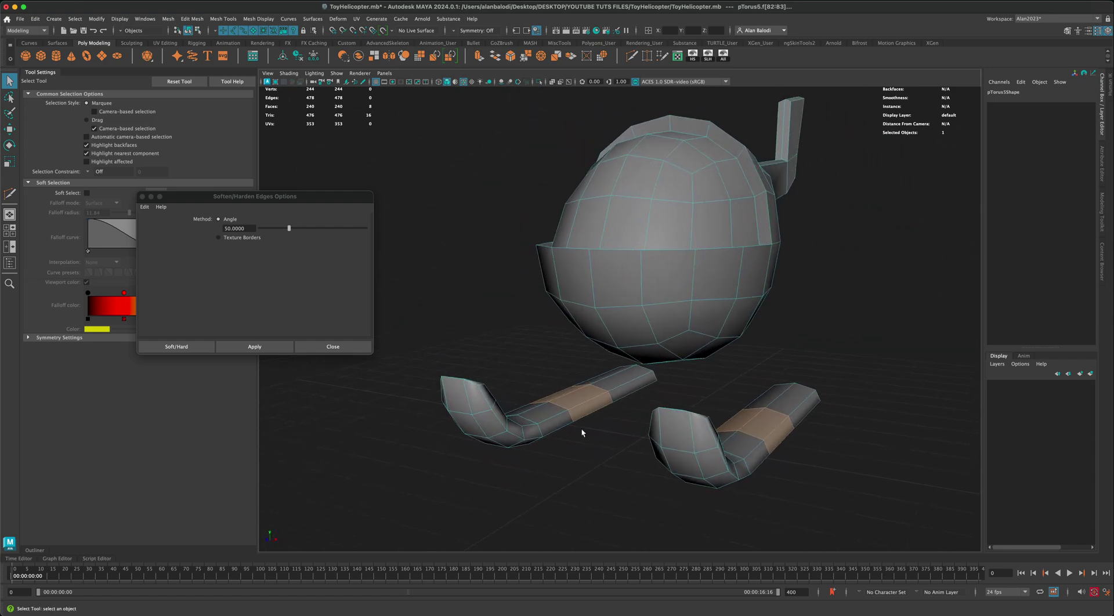
left_click(479, 56)
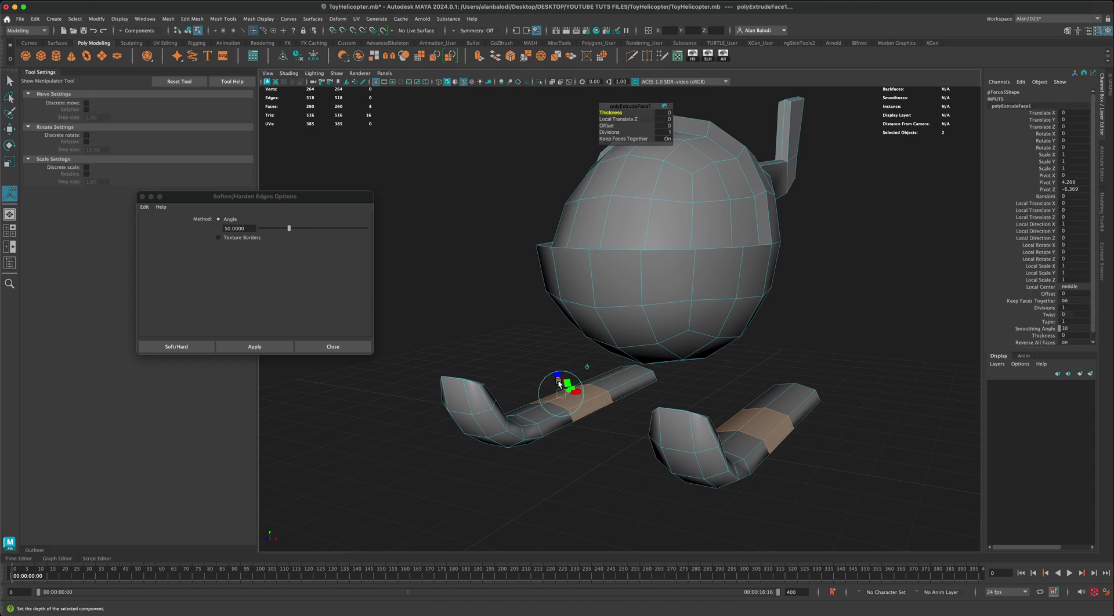
left_click_drag(559, 383, 600, 438)
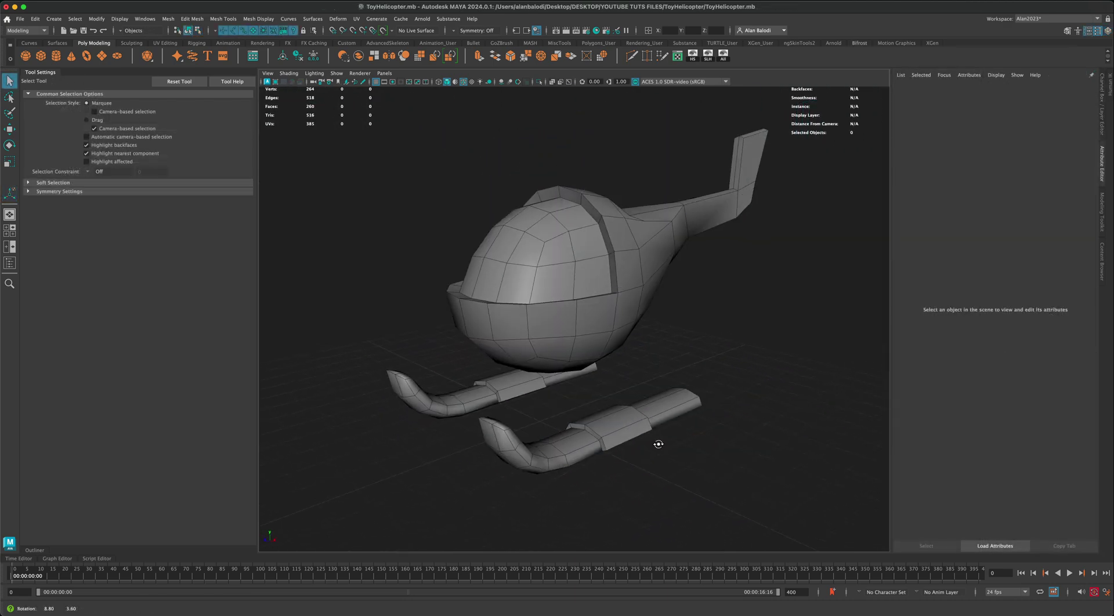
- Examine how the helicopter body lines up between the two landing skids when seen from the front
left_click_drag(659, 447, 627, 430, "alt")
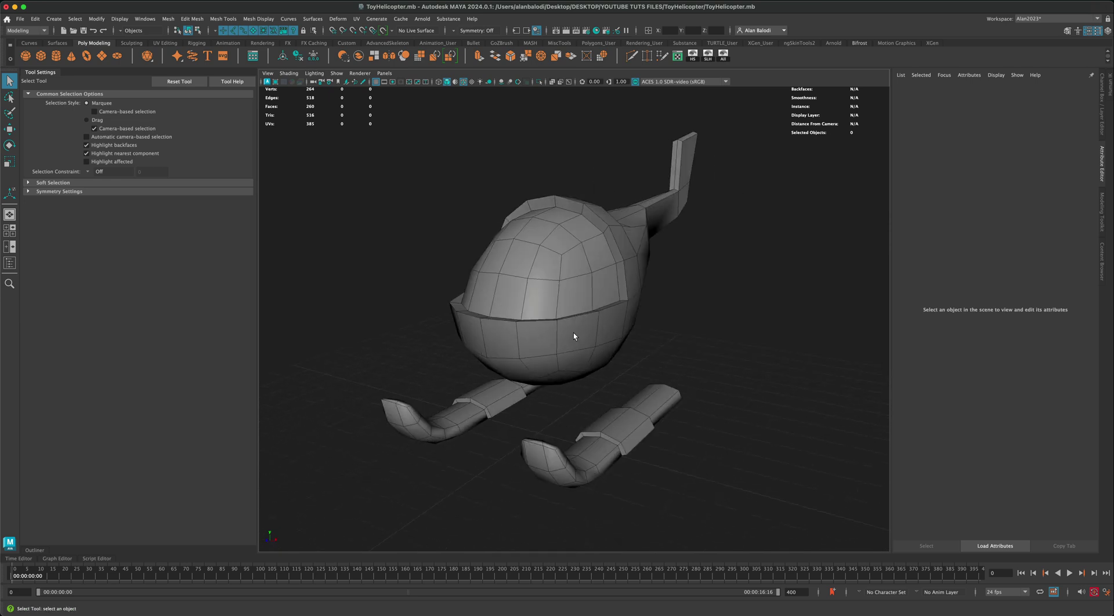
left_click_drag(574, 328, 579, 386, "alt")
left_click_drag(619, 416, 634, 394, "alt")
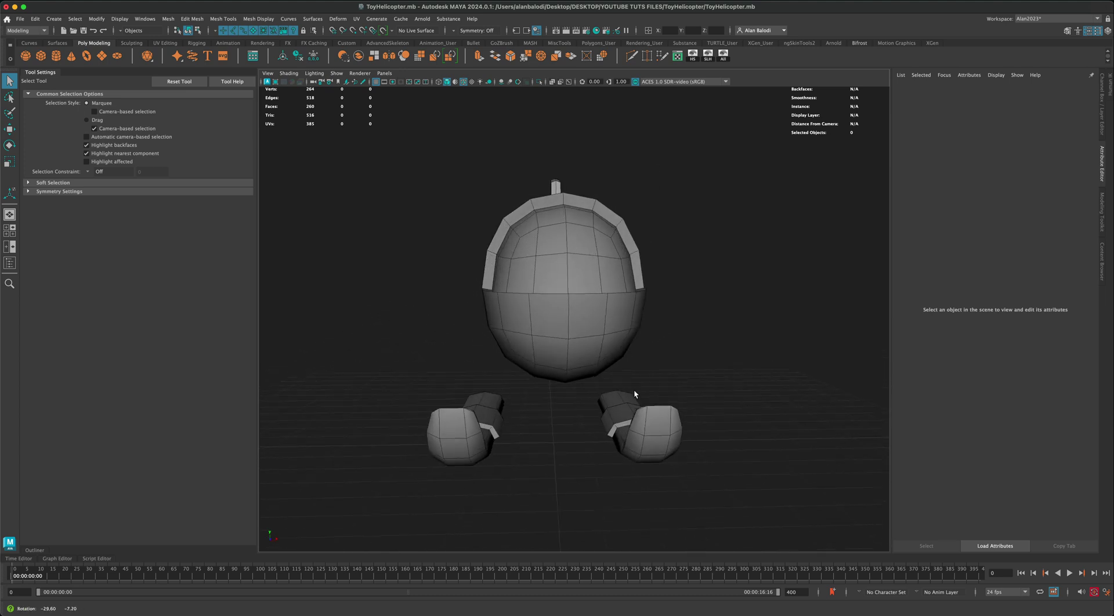
mouse_move(551, 293)
left_mouse_down("alt")
mouse_move(555, 270)
mouse_move(549, 283)
left_mouse_up("alt")
left_click_drag(549, 408, 554, 343, "alt")
left_click(555, 343)
left_click_drag(656, 366, 663, 364, "alt")
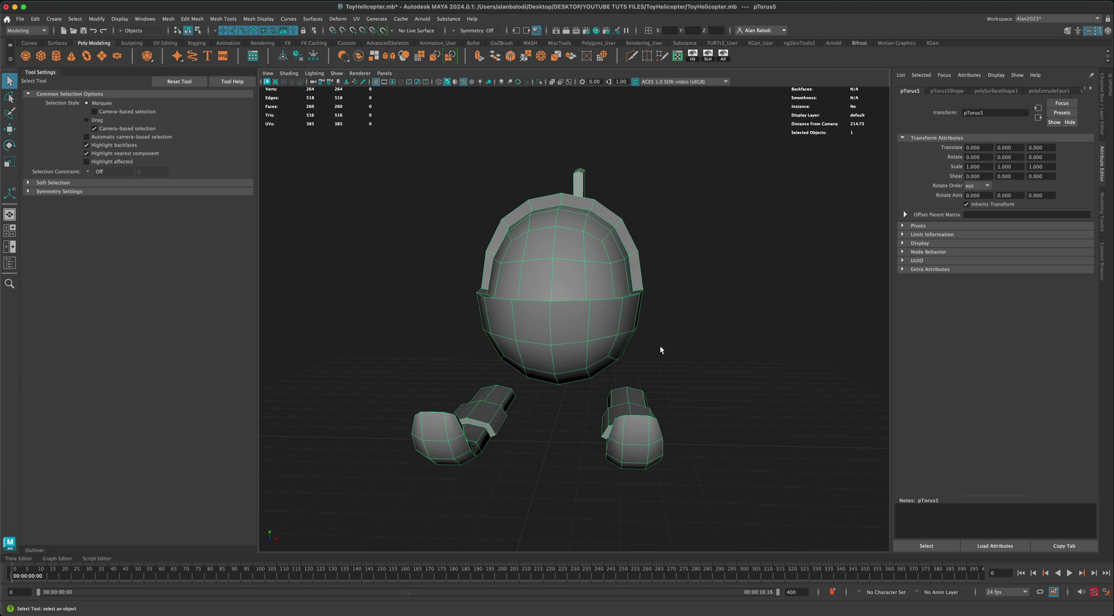
- In the front view, select all faces of the helicopter body and tail and move them sideways to centre them between the skids
key("space")
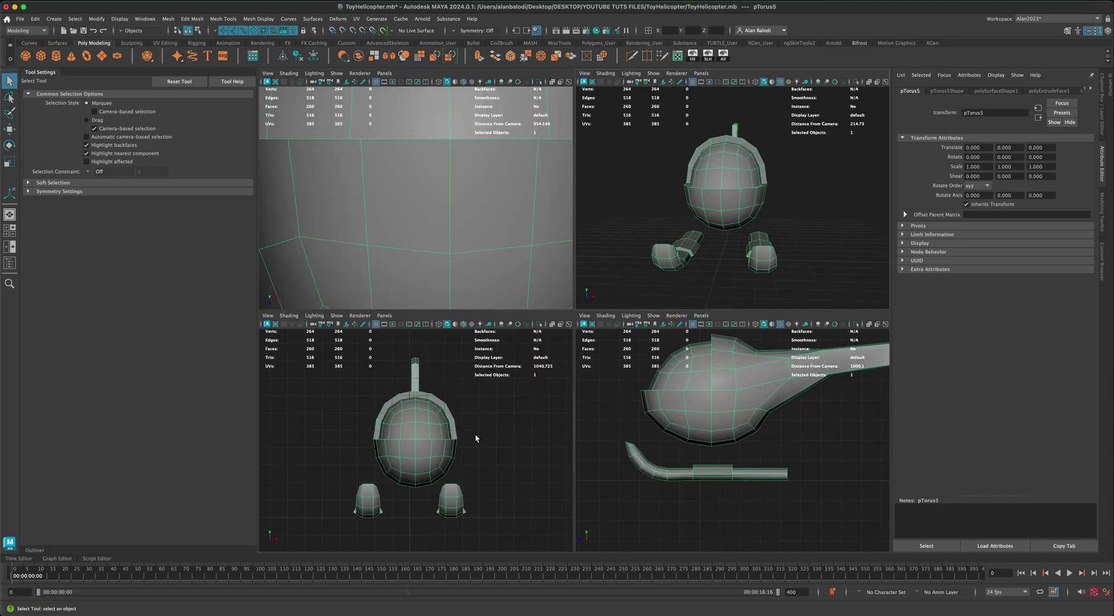
key("space")
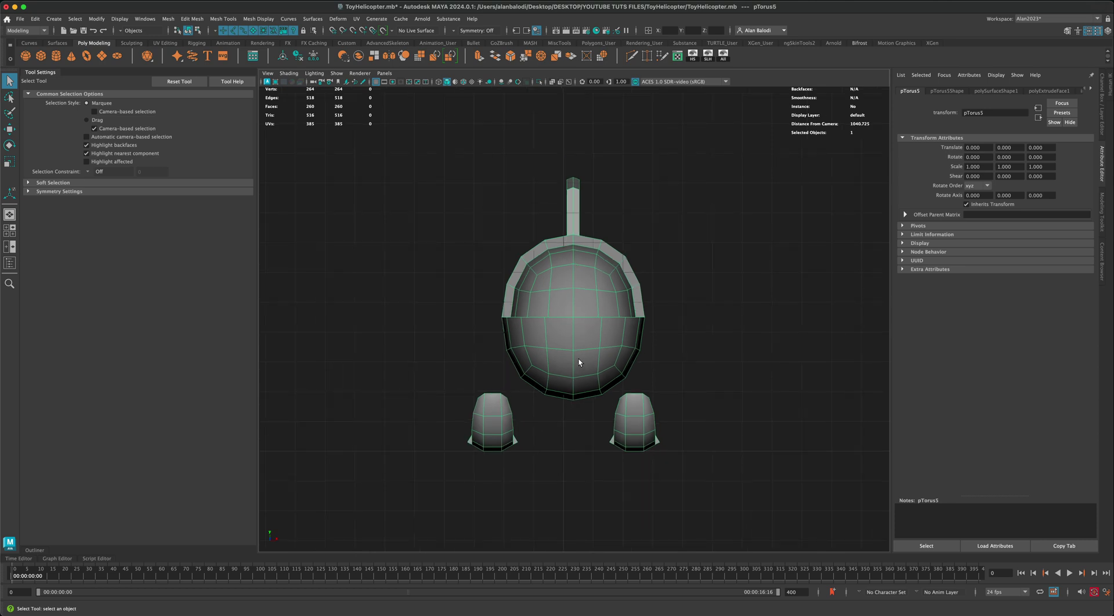
right_click_drag(579, 363, 579, 377)
left_click(583, 336)
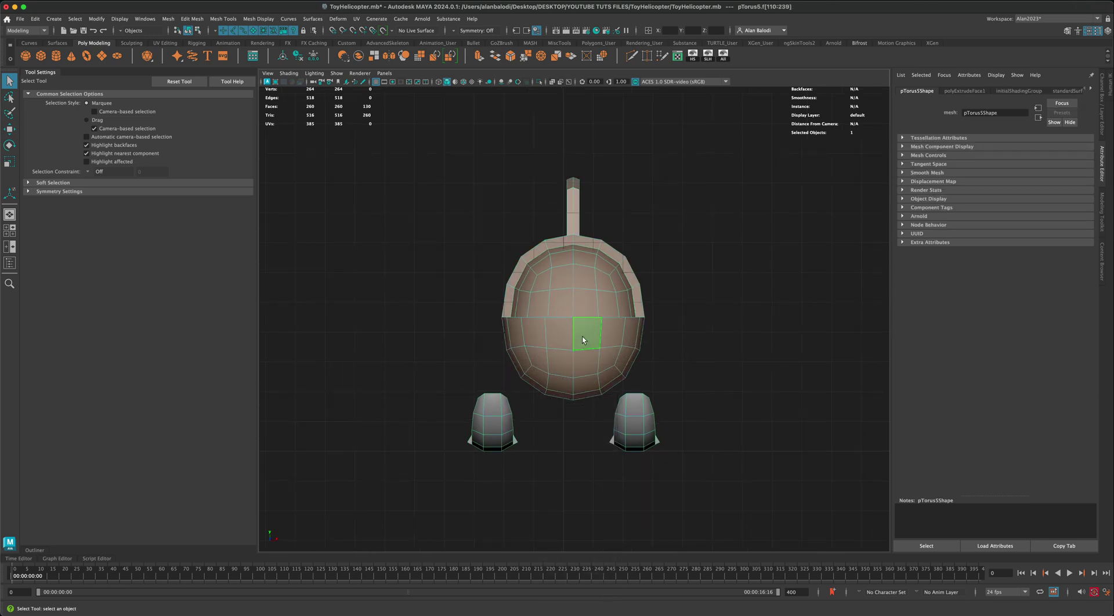
left_click(526, 215)
key("w")
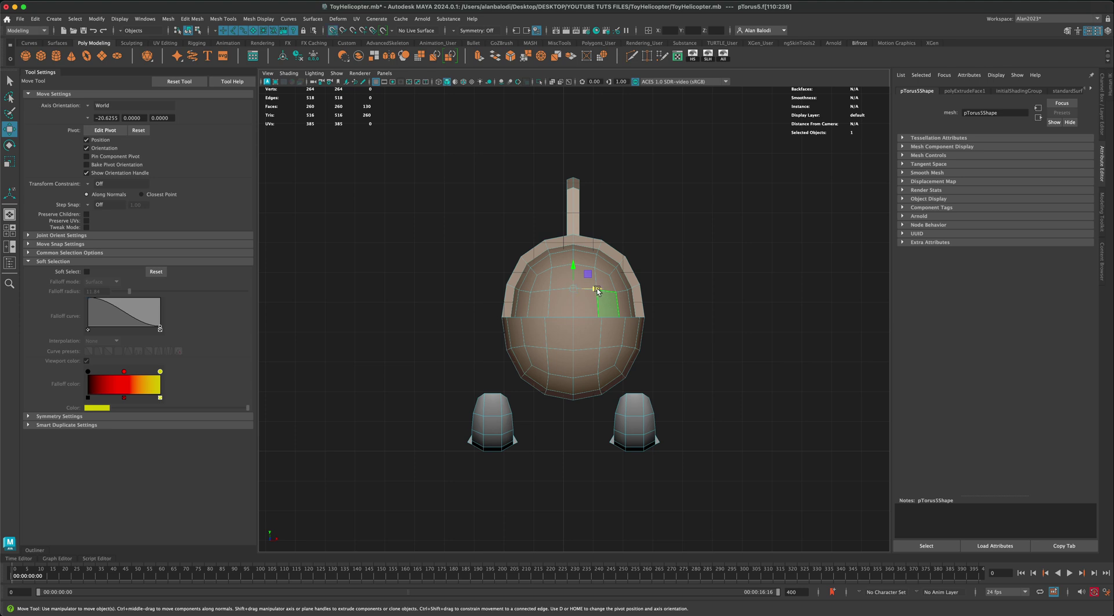
left_click_drag(597, 292, 569, 291)
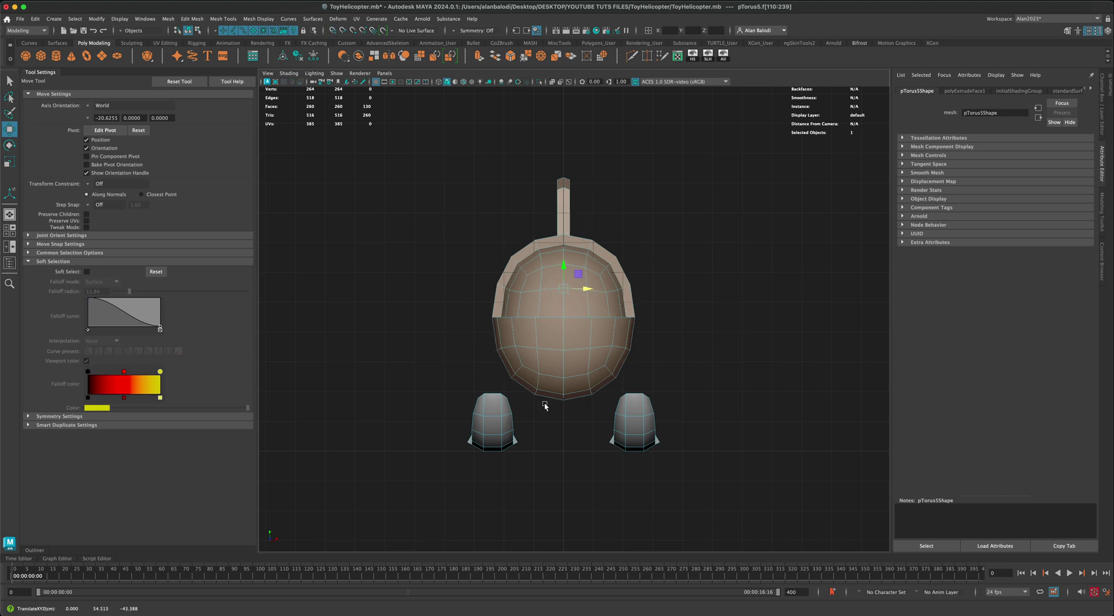
right_click_drag(580, 306, 621, 294)
- Return to the perspective view, check the centred body around the skids, select the helicopter mesh and save the scene
key("space")
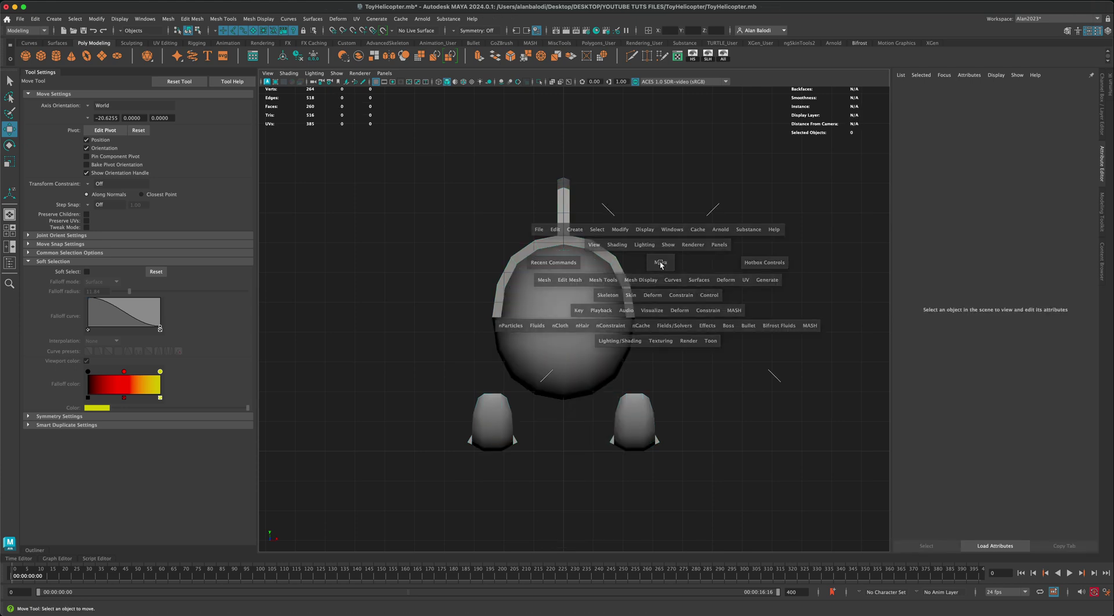
key("space")
mouse_move(708, 356)
left_mouse_down("alt")
mouse_move(678, 363)
mouse_move(711, 361)
mouse_move(699, 355)
left_mouse_up("alt")
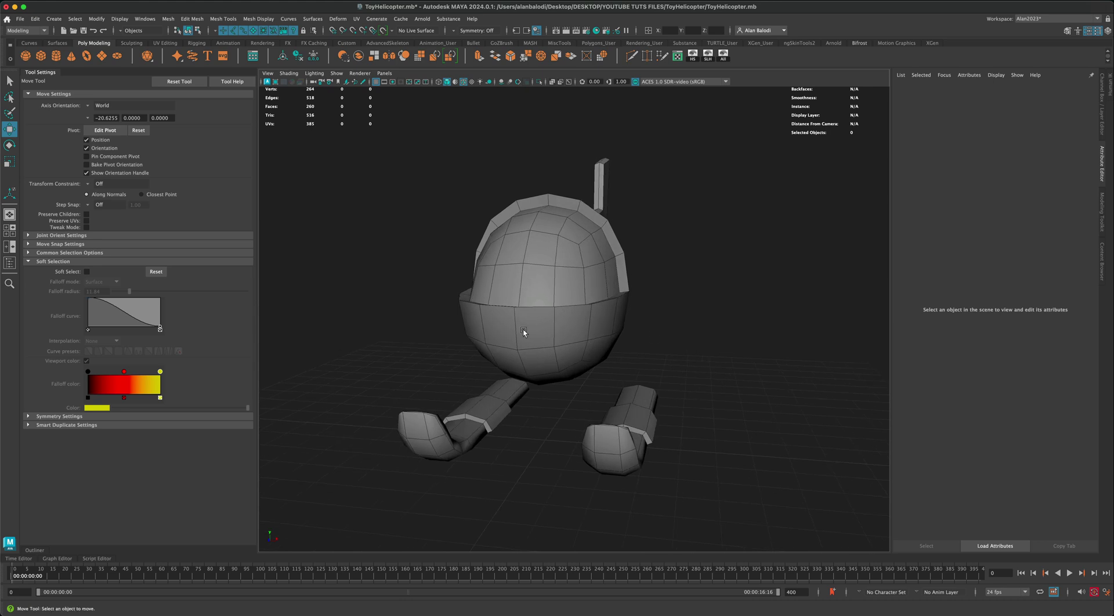
scroll(614, 370, "down", 3)
left_click_drag(623, 373, 633, 332, "alt")
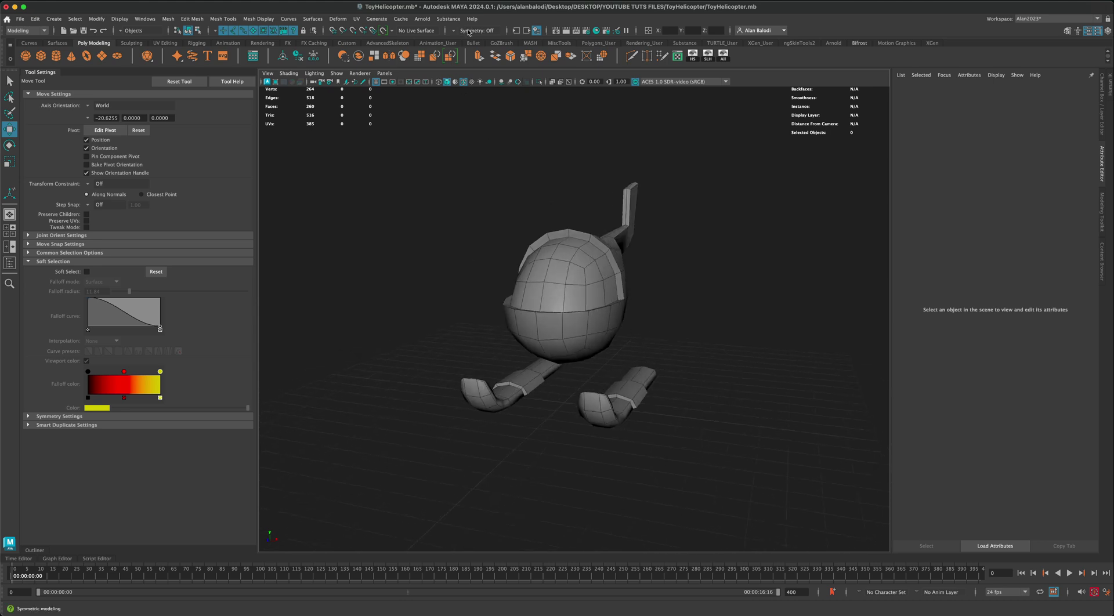
left_click_drag(490, 169, 442, 240, "alt")
left_click(9, 80)
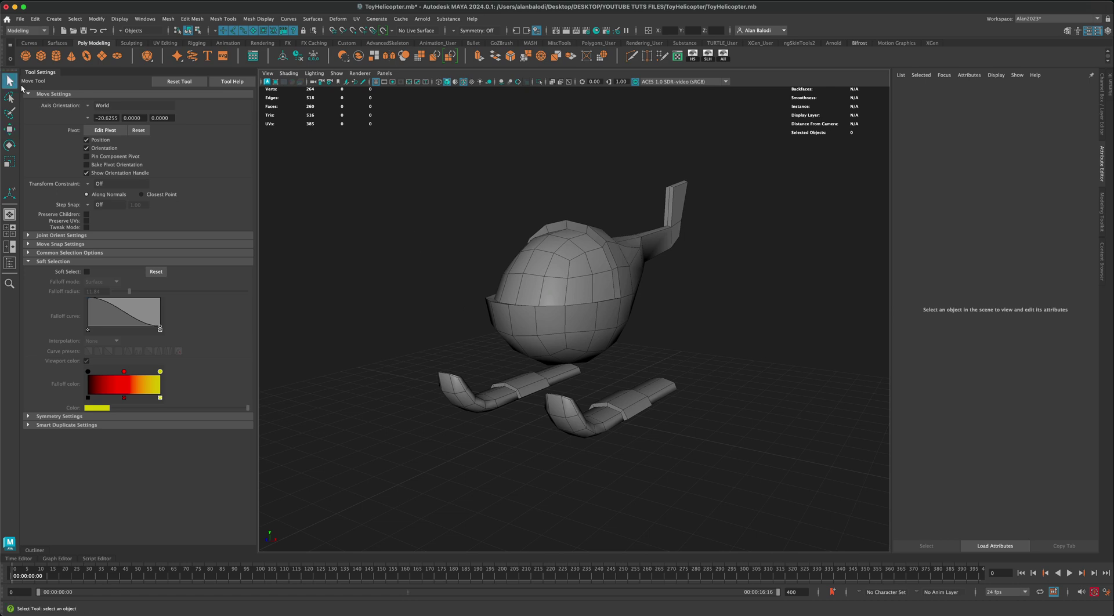
middle_click_drag(355, 284, 369, 291, "alt")
left_click(526, 326)
left_click_drag(526, 327, 532, 351, "alt")
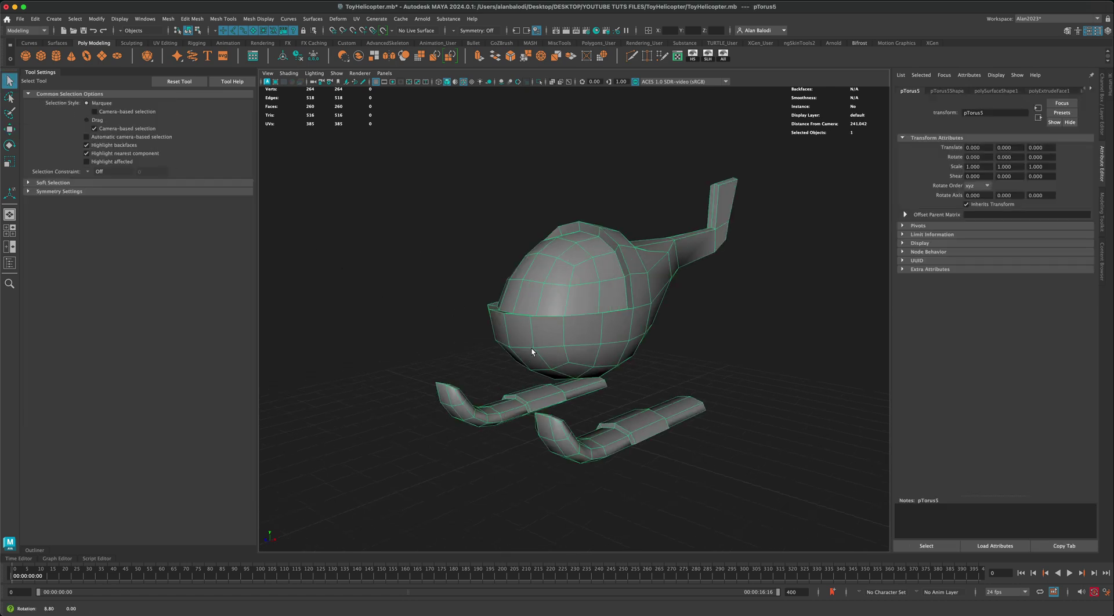
left_click_drag(632, 422, 644, 428, "alt")
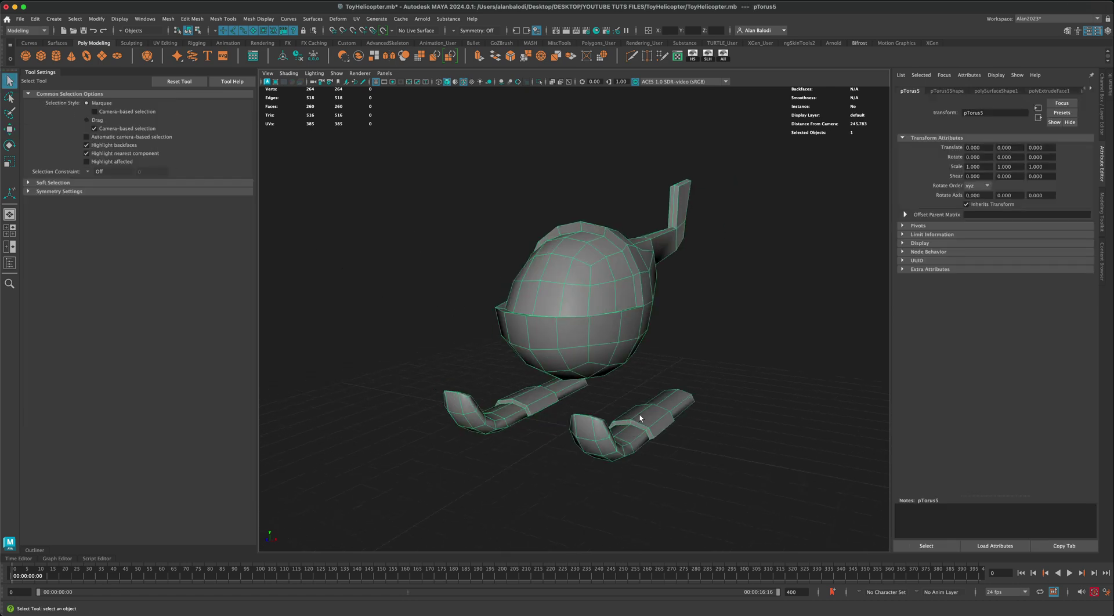
left_click_drag(604, 364, 652, 451, "alt")
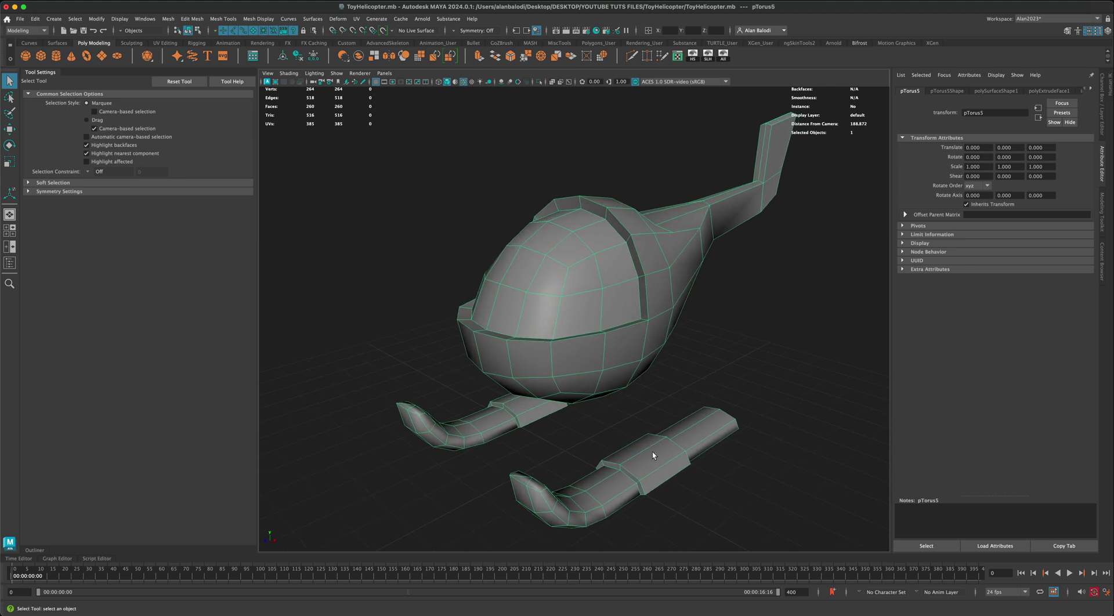
- Inset the two top faces of each skid's raised section to local scale 0.041, 0.633, 0.633 and extrude them upward 2.454
mouse_move(652, 452)
right_mouse_down()
mouse_move(655, 438)
mouse_move(657, 453)
right_mouse_up()
left_click(656, 453)
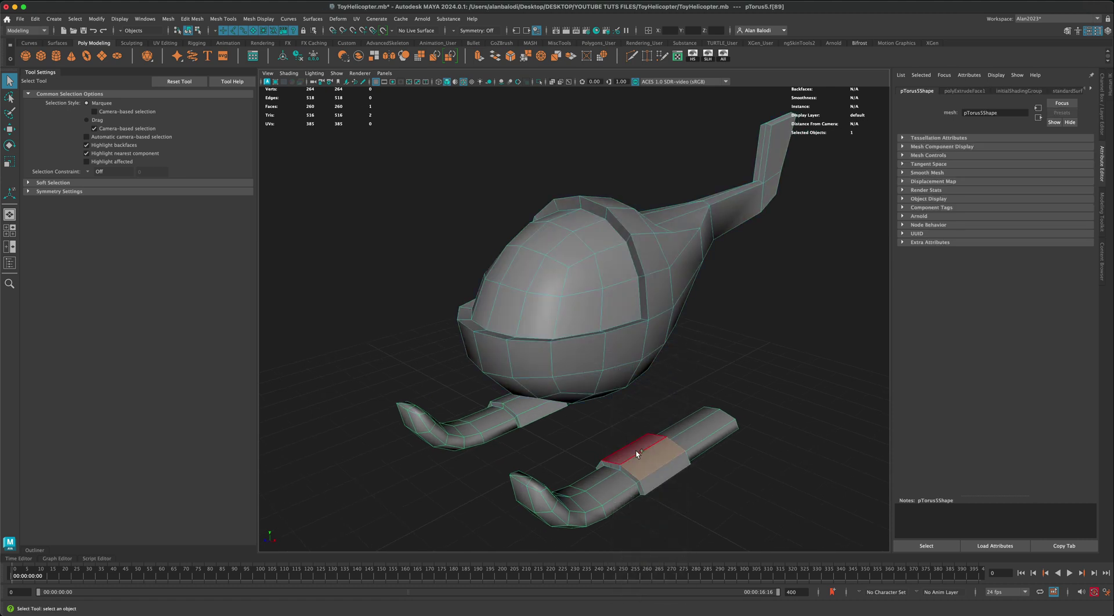
left_click_drag(601, 441, 624, 440, "alt")
left_click(519, 425, "shift")
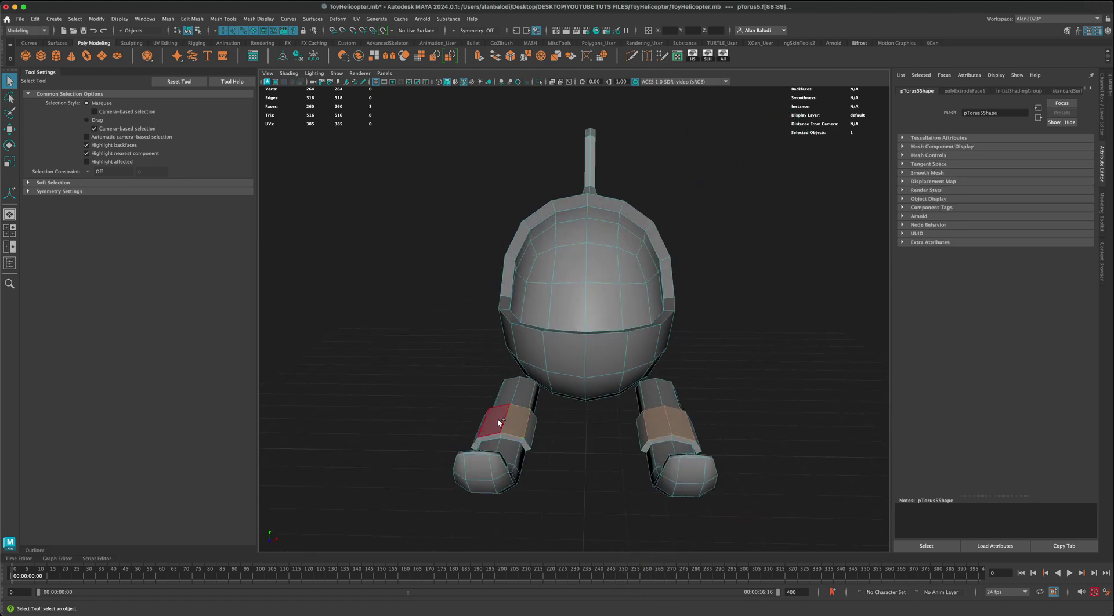
left_click_drag(498, 419, 410, 360, "alt")
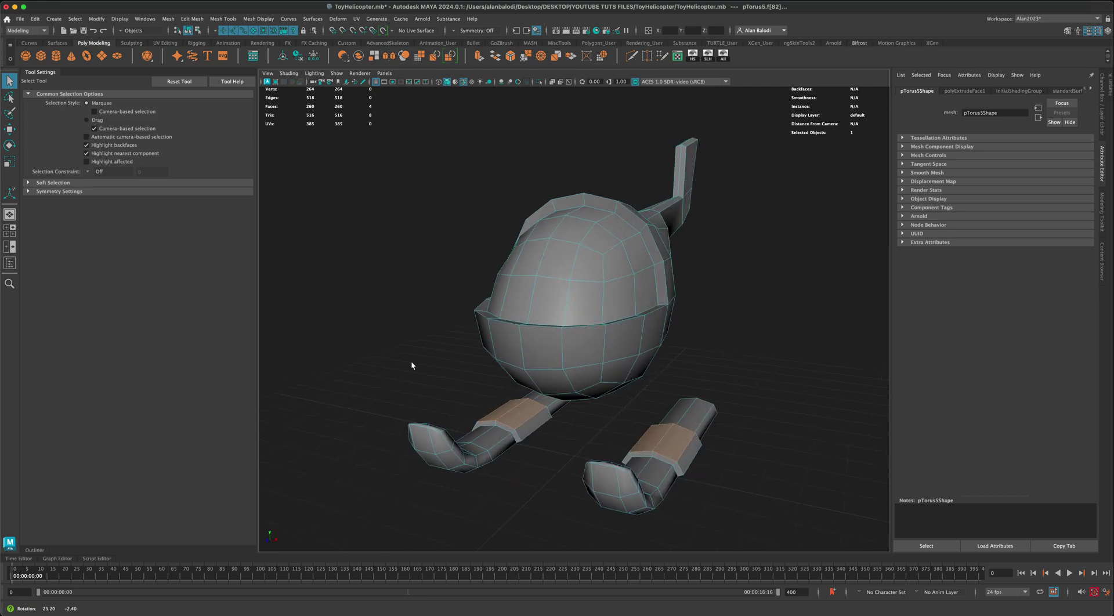
left_click(479, 55)
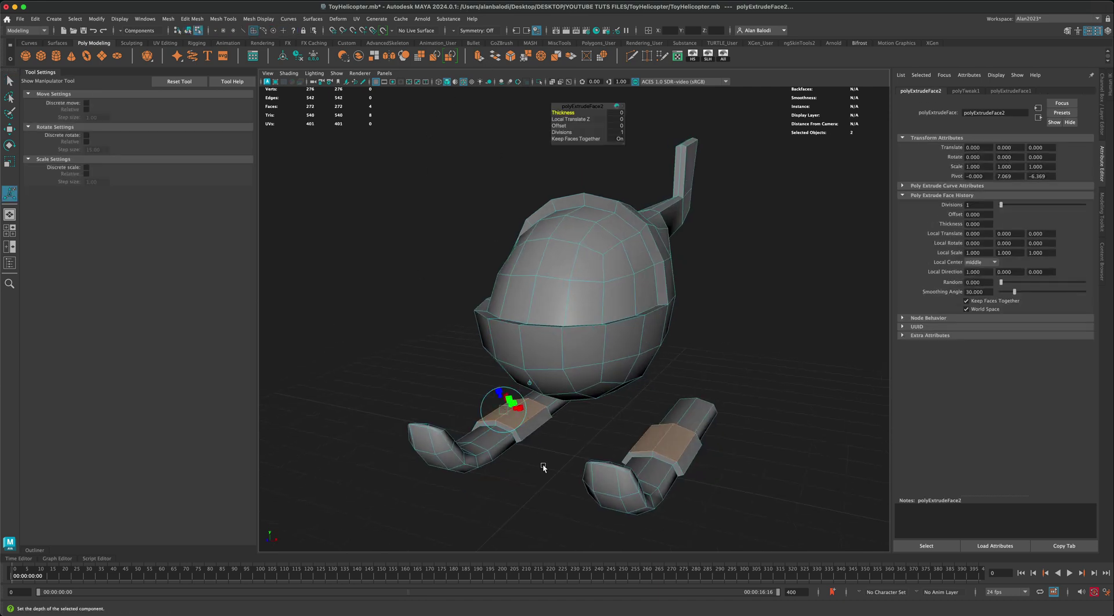
left_click_drag(544, 467, 457, 402, "alt")
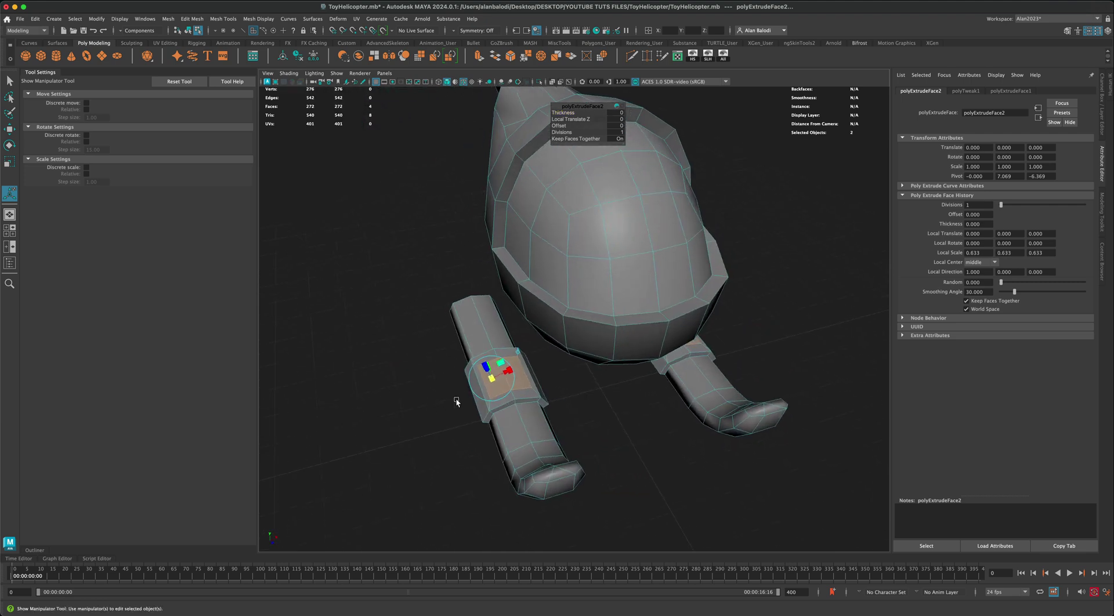
left_click_drag(509, 371, 385, 333)
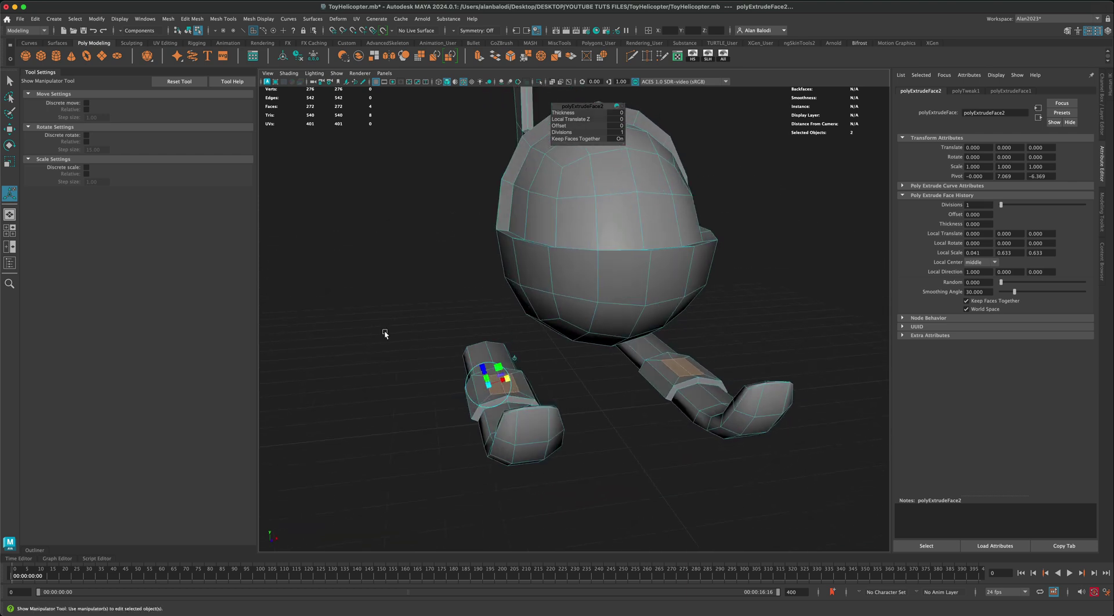
left_click(476, 56)
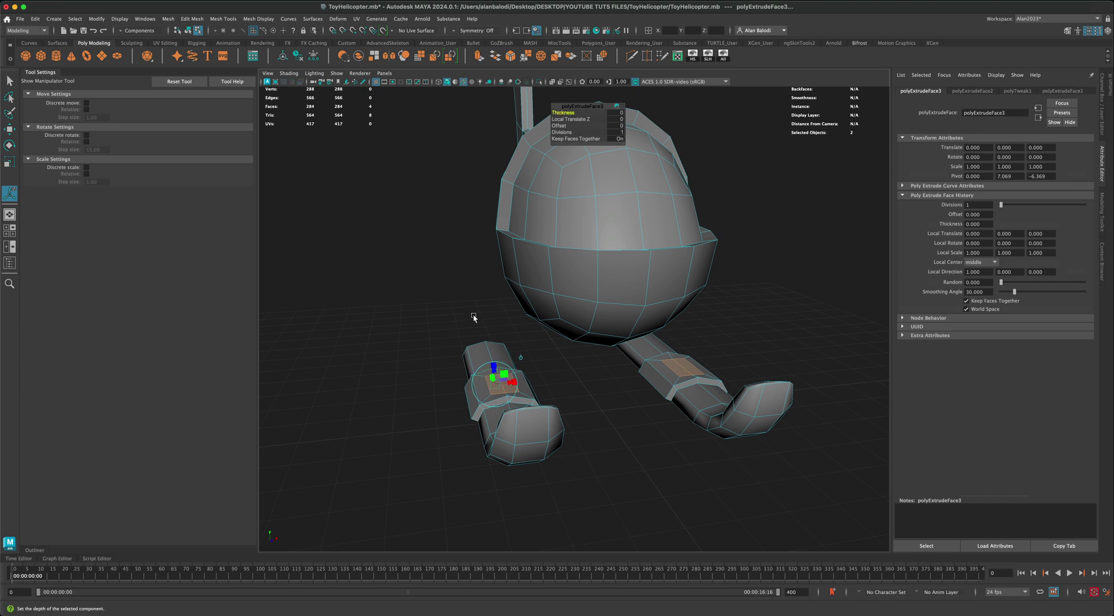
left_click_drag(493, 374, 406, 392)
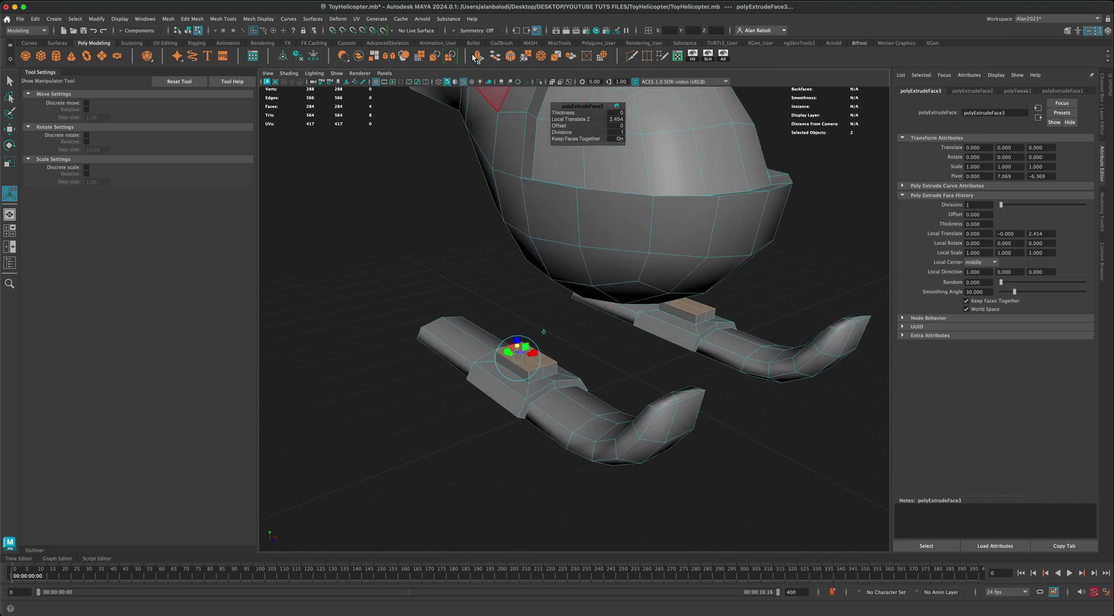
- Extrude the tops of both skid blocks inward to local scale 0.200, 0.700, 0.700 and delete the inner faces to open holes
key("ctrl+e")
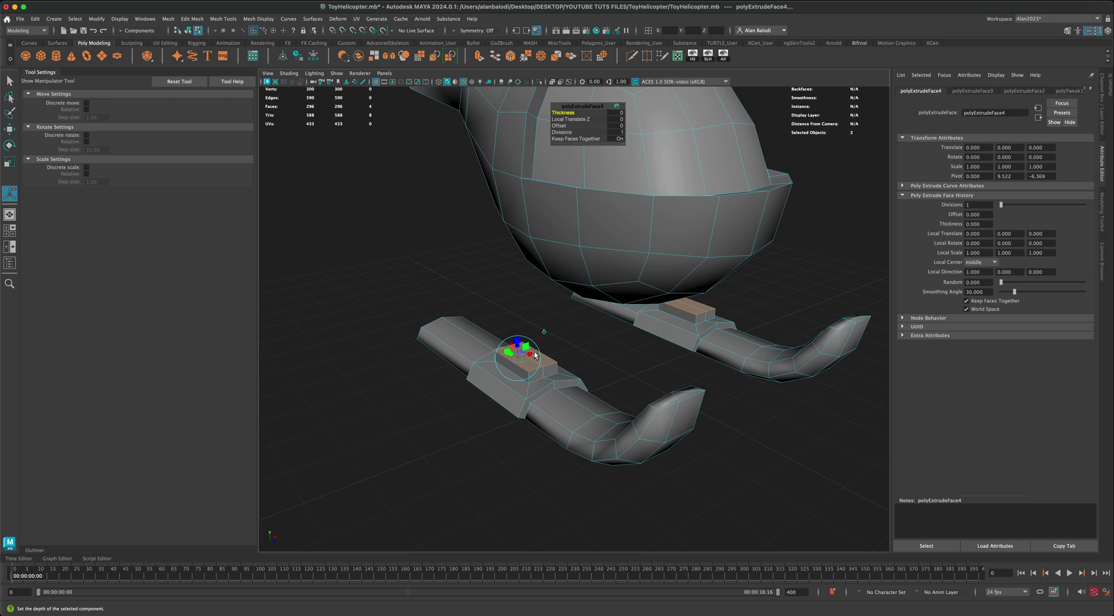
left_click(528, 358)
mouse_move(519, 359)
left_mouse_down()
mouse_move(493, 363)
mouse_move(524, 351)
left_mouse_up()
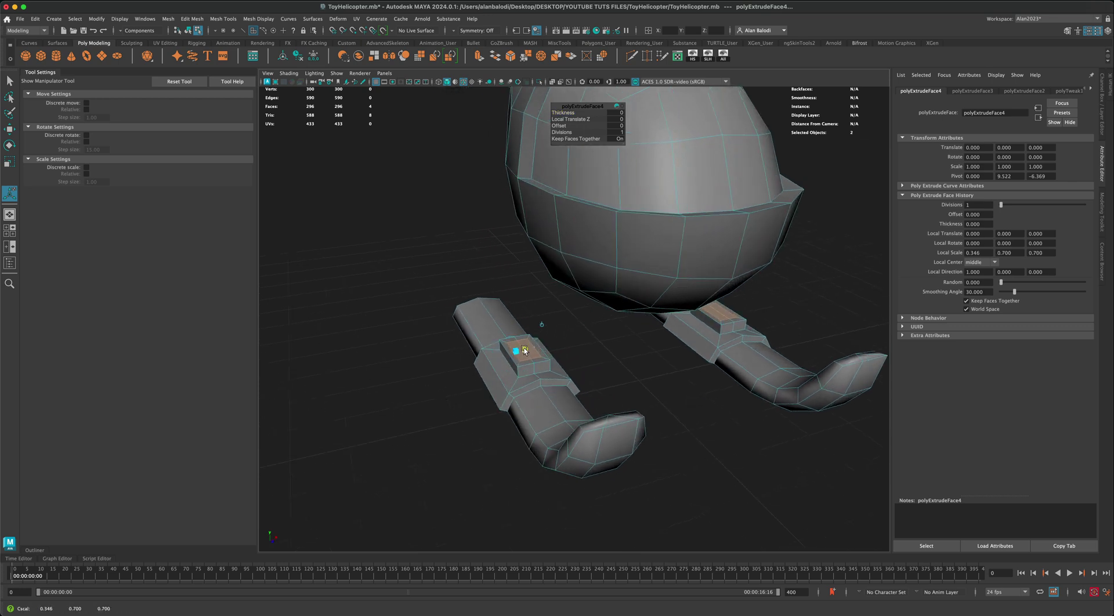
left_click_drag(400, 375, 396, 377, "alt")
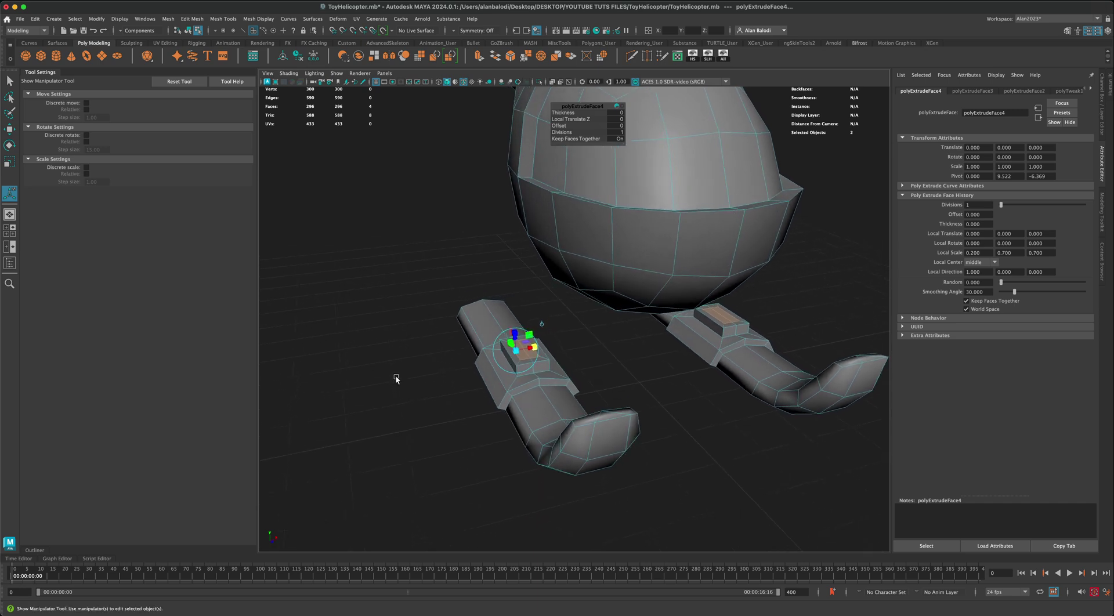
key("Delete")
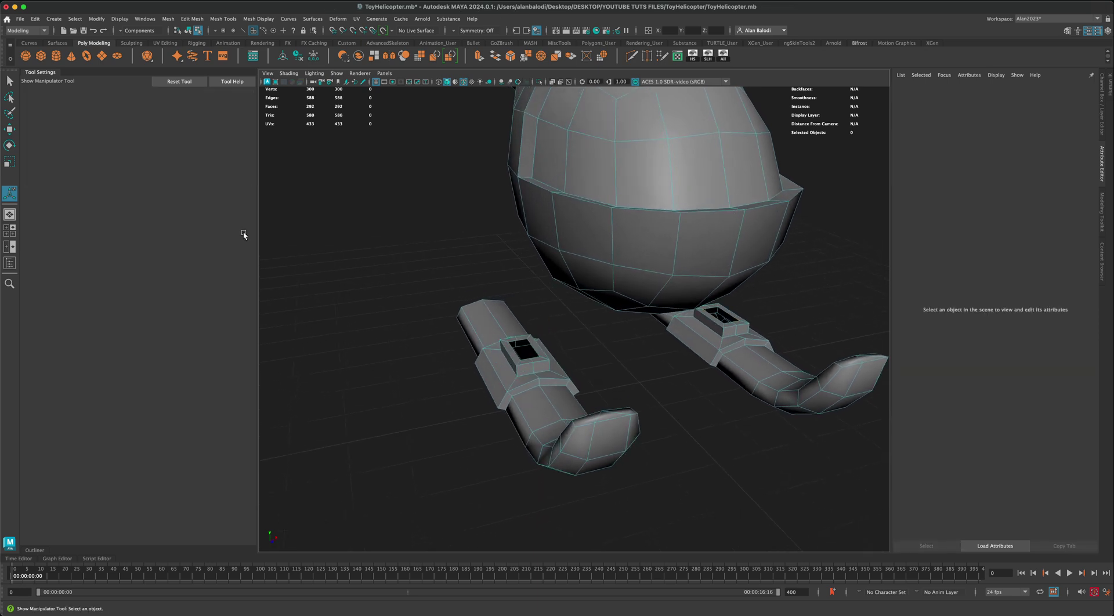
- Select the border edge loop of a skid block's opening and check how many edges it has
left_click(12, 82)
right_click_drag(510, 328, 513, 308)
scroll(567, 365, "up", 5)
left_click_drag(568, 367, 592, 366, "alt")
double_click(537, 386)
middle_click_drag(592, 366, 613, 333, "alt")
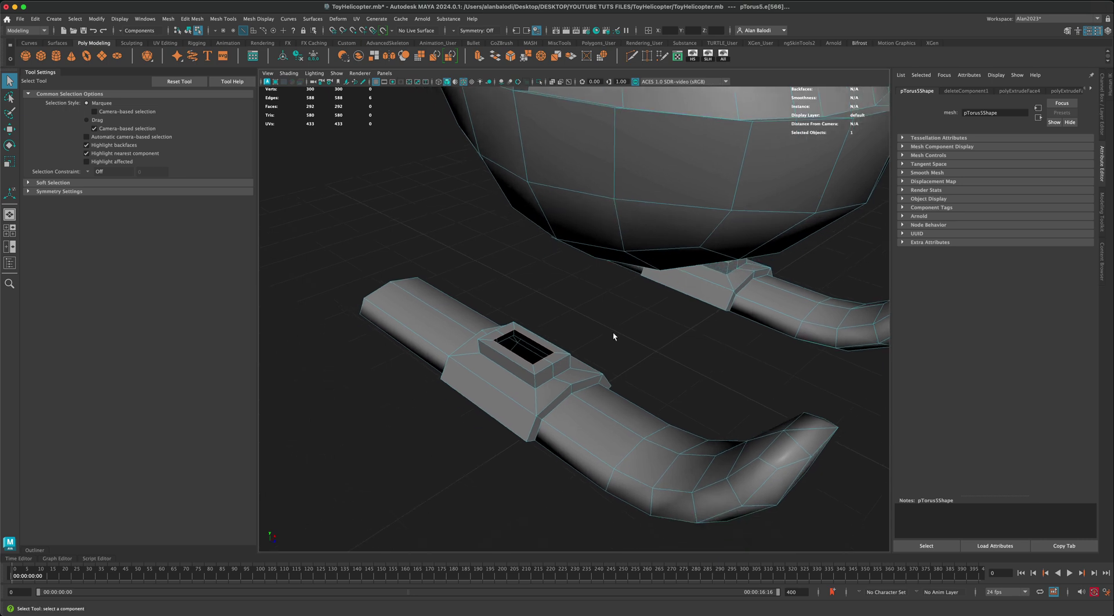
left_click_drag(614, 335, 574, 336, "alt")
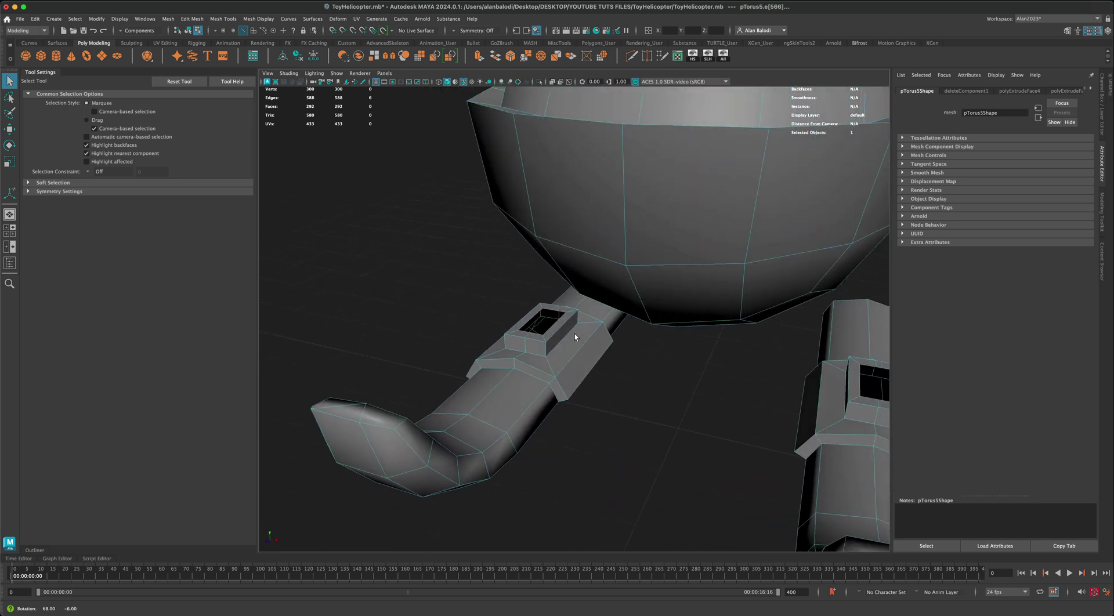
left_click_drag(474, 321, 481, 277, "alt")
left_click_drag(528, 381, 551, 327, "alt")
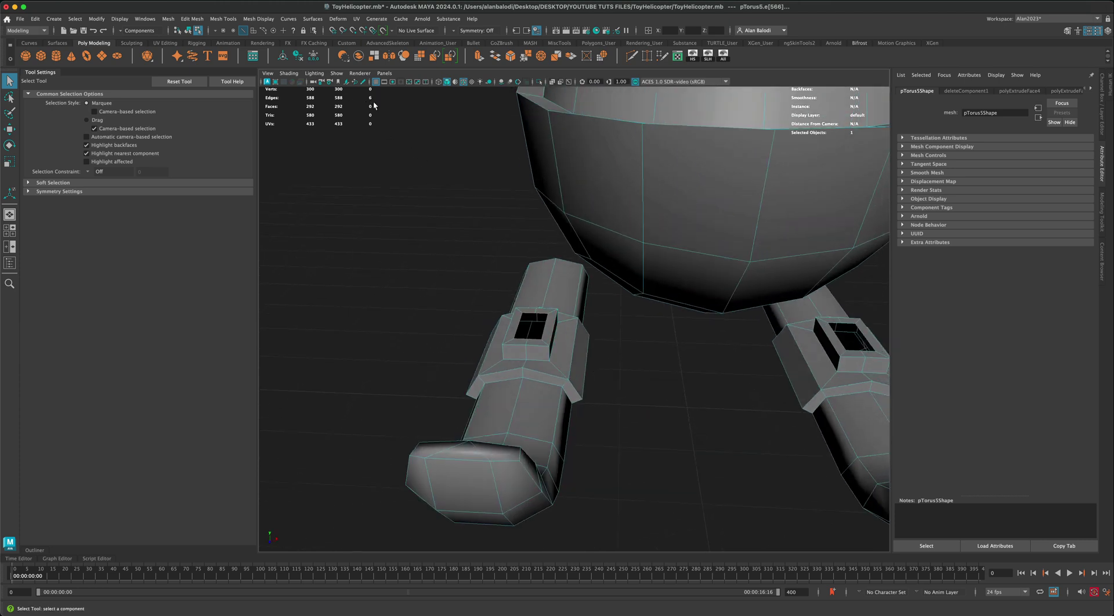
left_click_drag(440, 269, 436, 269, "alt")
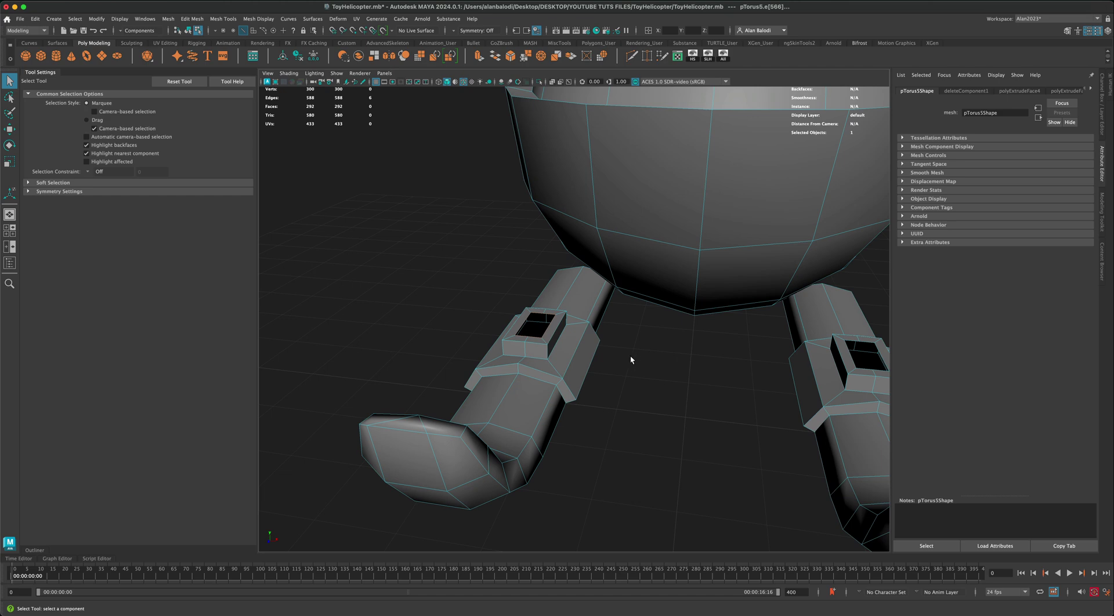
left_click_drag(631, 359, 732, 342, "alt")
- Inset two adjoining faces low on one side of the body's underside to scale 0.600 and extrude them outward 1.015
right_click_drag(536, 246, 536, 272)
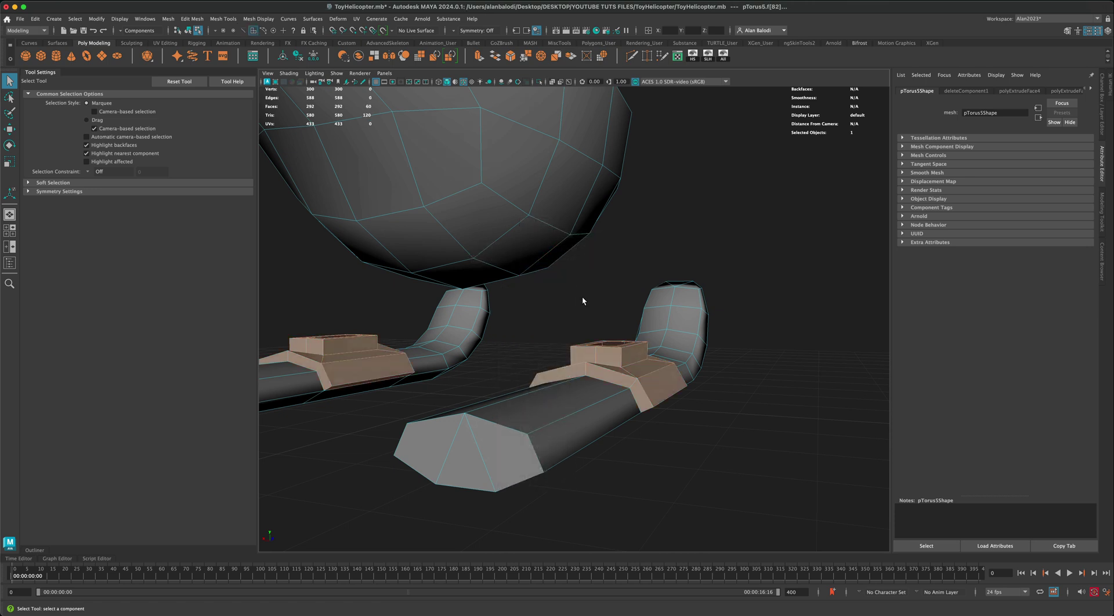
left_click_drag(583, 297, 548, 295, "alt")
left_click(527, 251)
left_click(559, 254, "shift")
left_click_drag(640, 290, 633, 291, "alt")
left_click(477, 56)
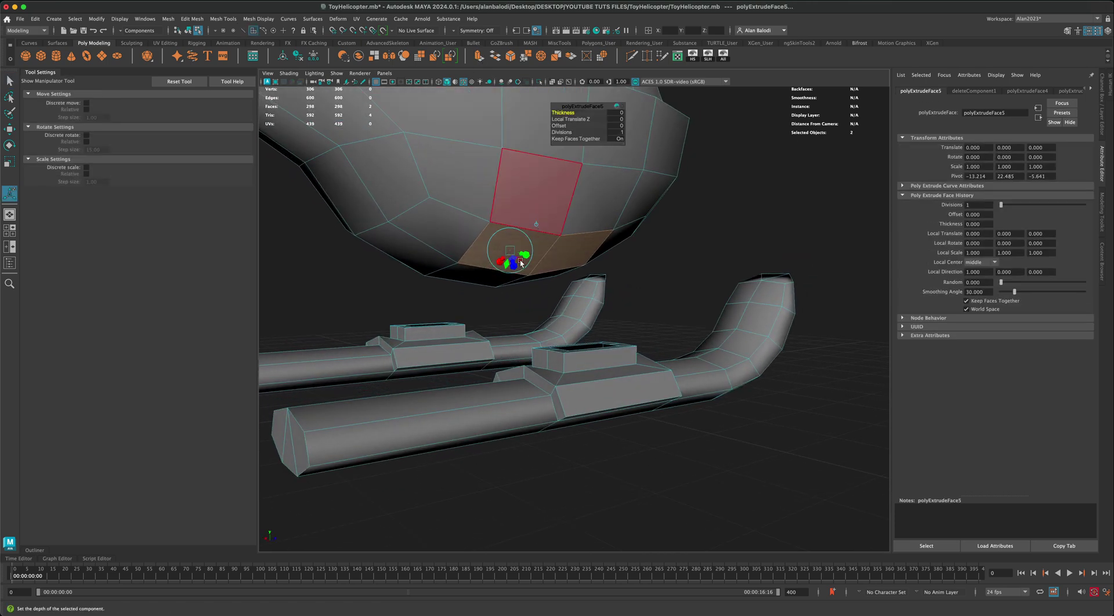
left_click_drag(510, 252, 507, 258)
left_click_drag(652, 254, 671, 253, "alt")
left_click(478, 56)
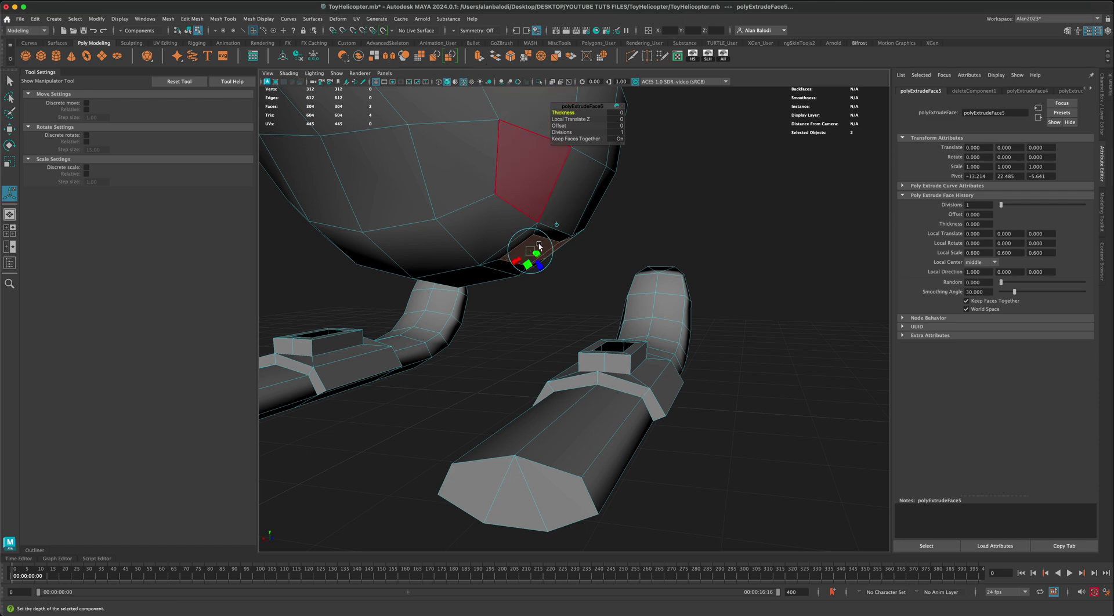
mouse_move(537, 262)
left_mouse_down()
mouse_move(540, 273)
mouse_move(495, 282)
mouse_move(528, 277)
left_mouse_up()
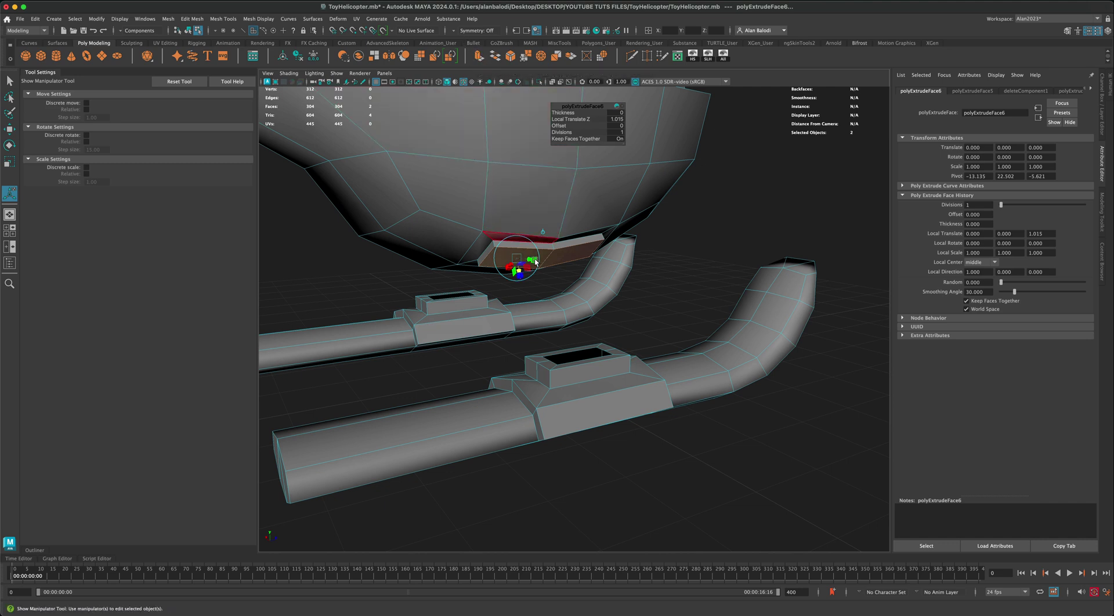
- Inset the two extruded mount faces on the body's underside and delete the inner faces to open a hole
key("ctrl+e")
left_click_drag(516, 259, 547, 281)
key("Delete")
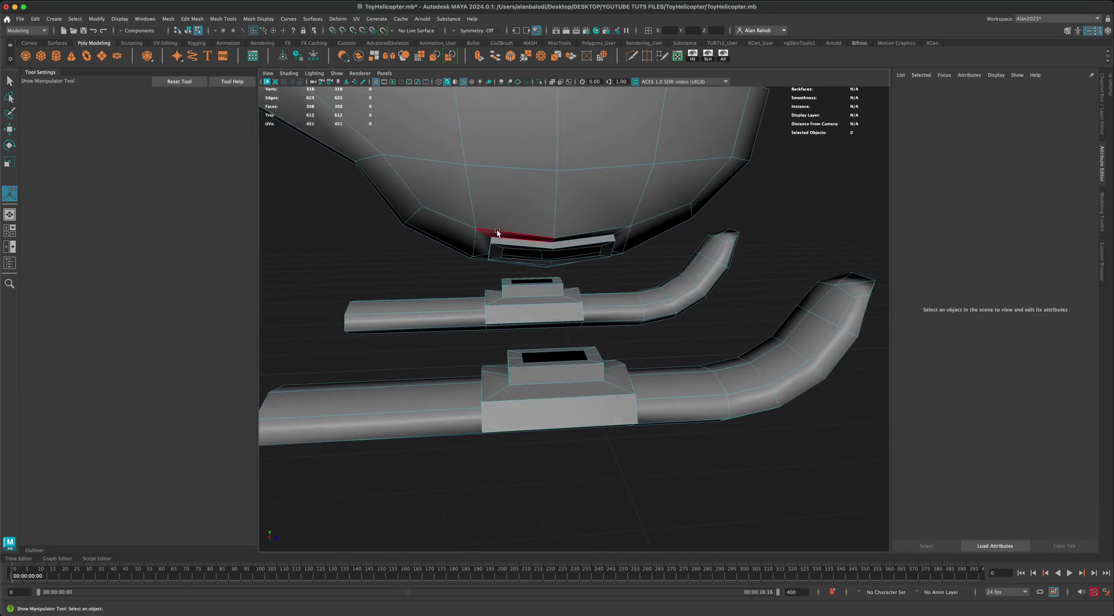
- Bridge the border edge loops of the body mount's hole and the same side's skid block hole to form a strut
left_click_drag(411, 236, 459, 218, "alt")
scroll(426, 245, "up", 3)
right_click_drag(615, 255, 615, 239)
left_click(576, 263)
double_click(576, 273)
left_click_drag(576, 275, 582, 331, "alt")
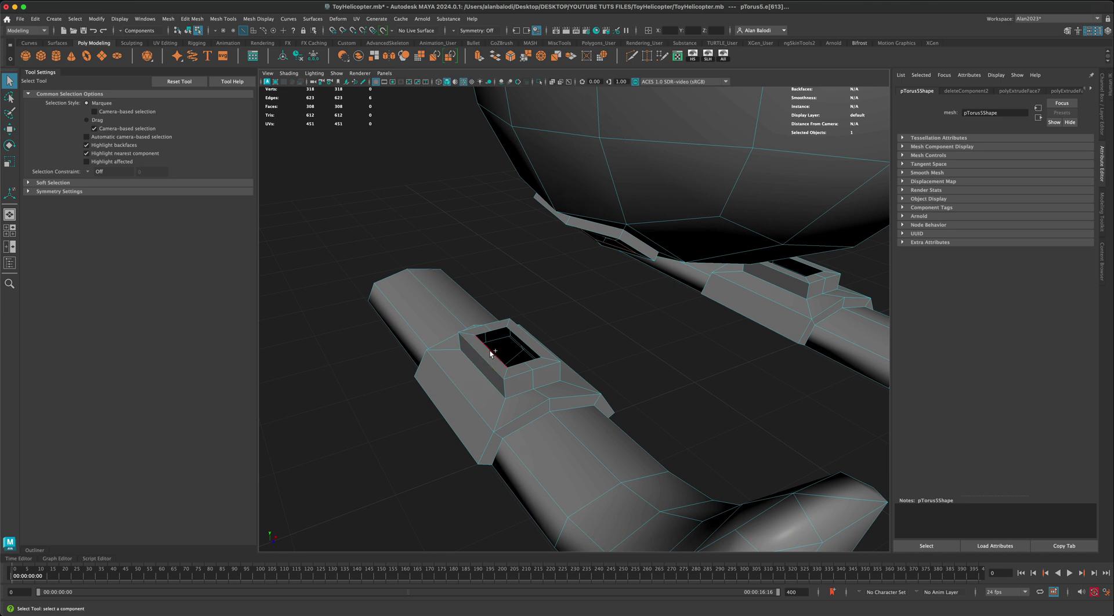
left_click_drag(383, 389, 389, 362, "alt")
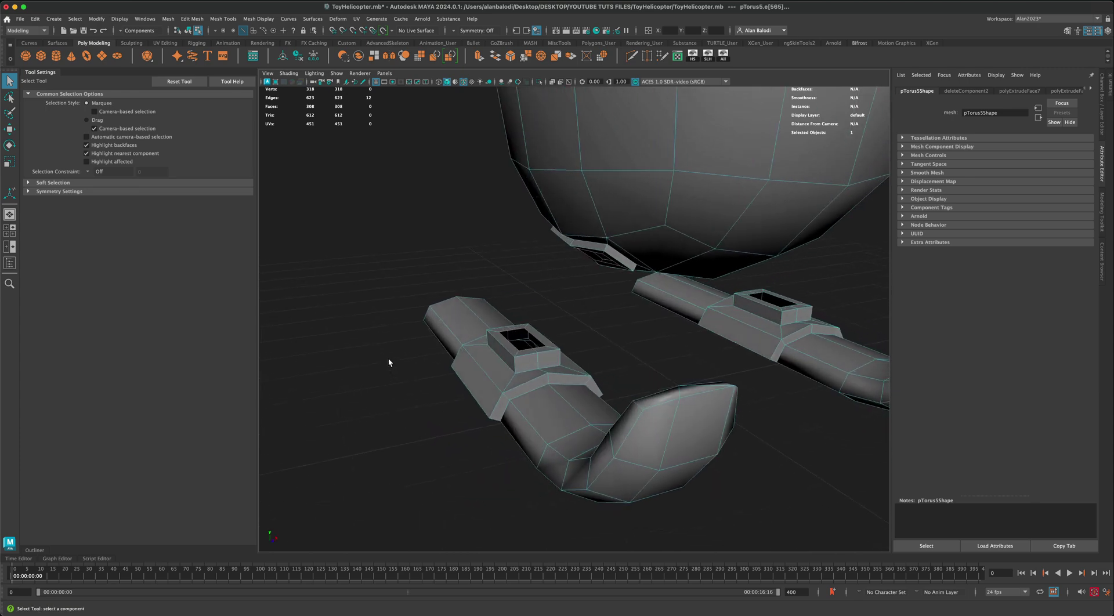
left_click(494, 56)
left_click_drag(435, 227, 572, 272, "alt")
right_click_drag(572, 272, 587, 261)
left_click(450, 288)
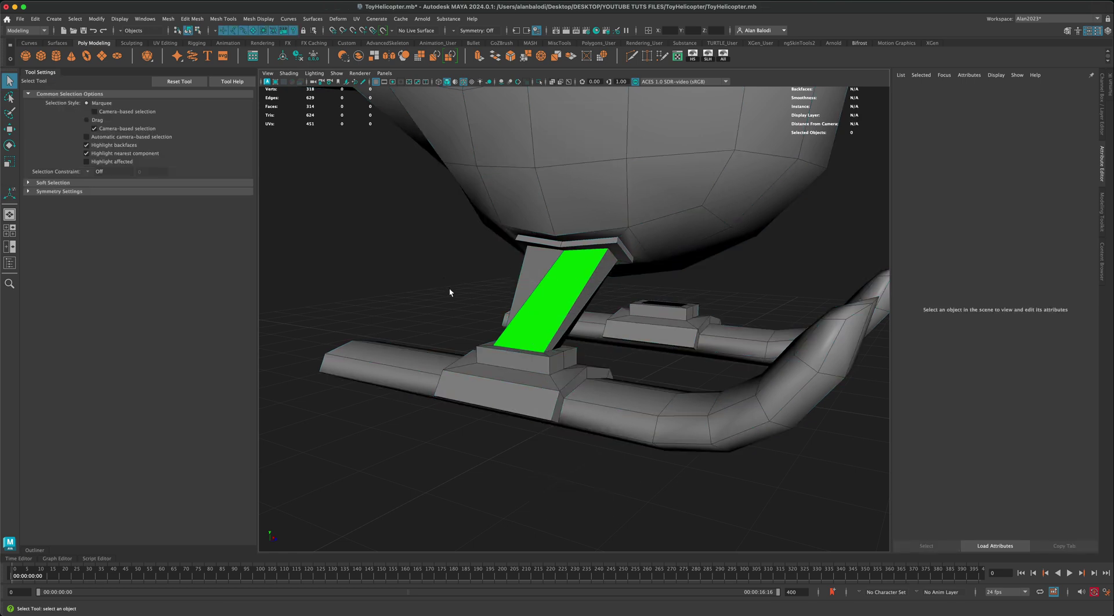
- Assign the existing standardSurface1 material to the whole helicopter mesh
scroll(464, 284, "down", 3)
left_click_drag(477, 281, 531, 349, "alt")
scroll(528, 364, "down", 2)
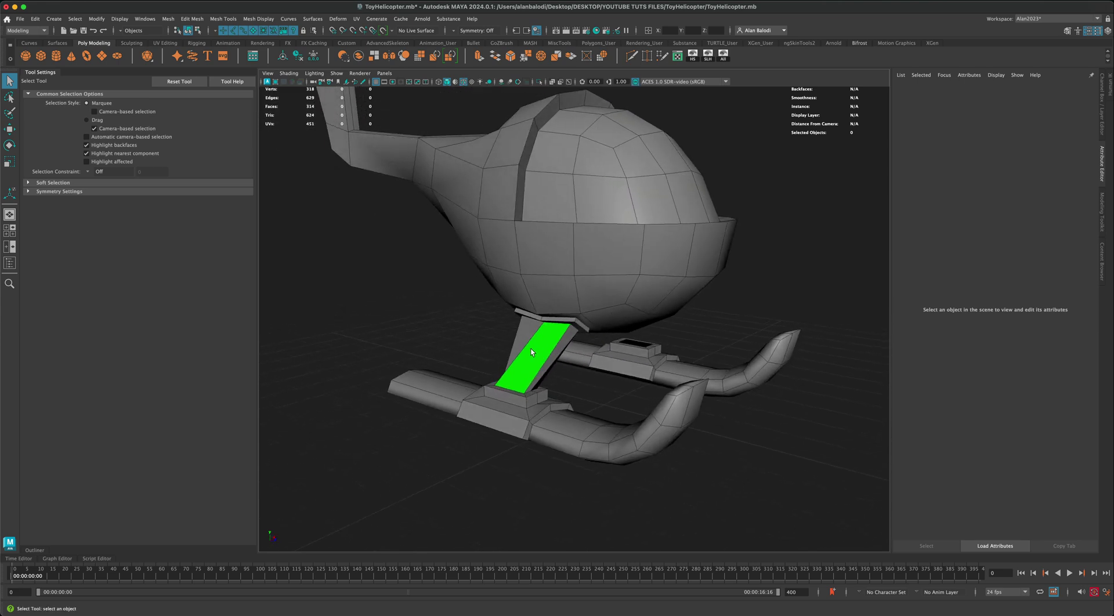
left_click(550, 273)
left_click_drag(562, 274, 546, 315, "alt")
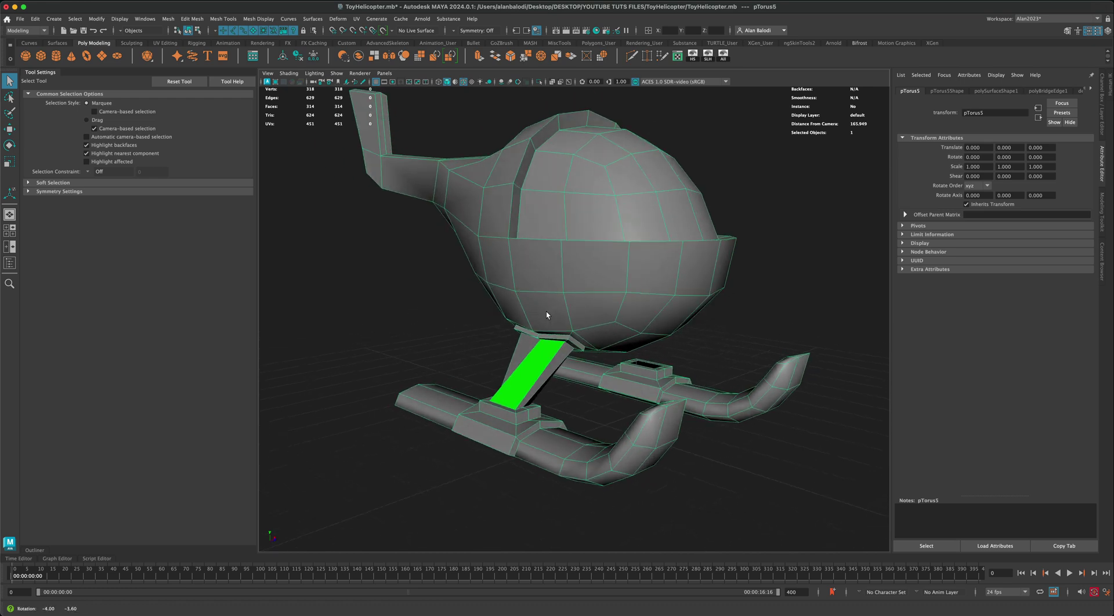
scroll(549, 311, "down", 3)
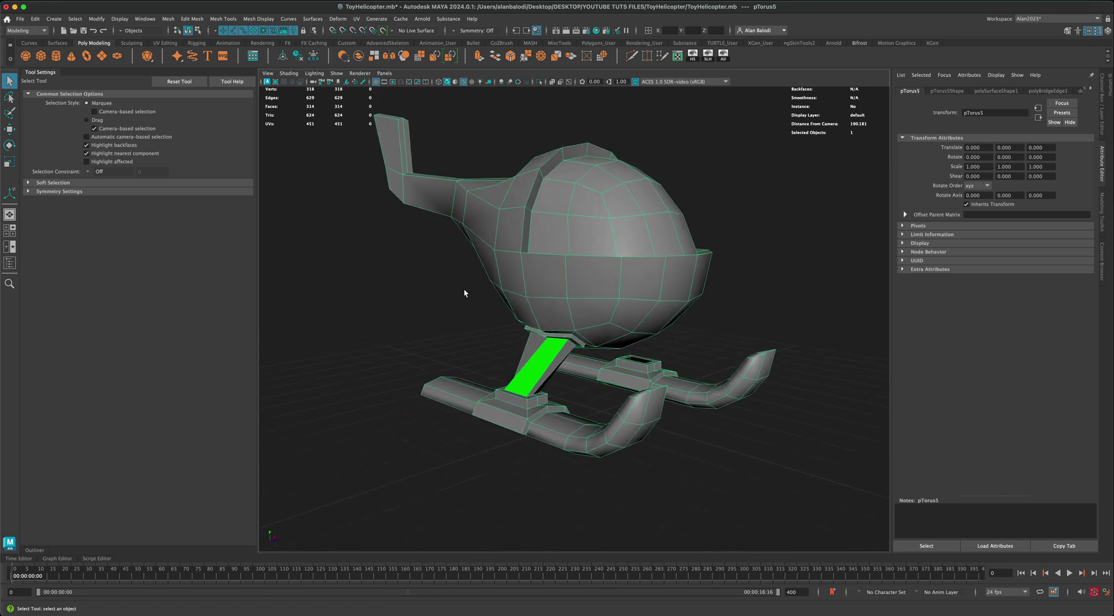
left_click(464, 293)
left_click(535, 293)
right_click(535, 290)
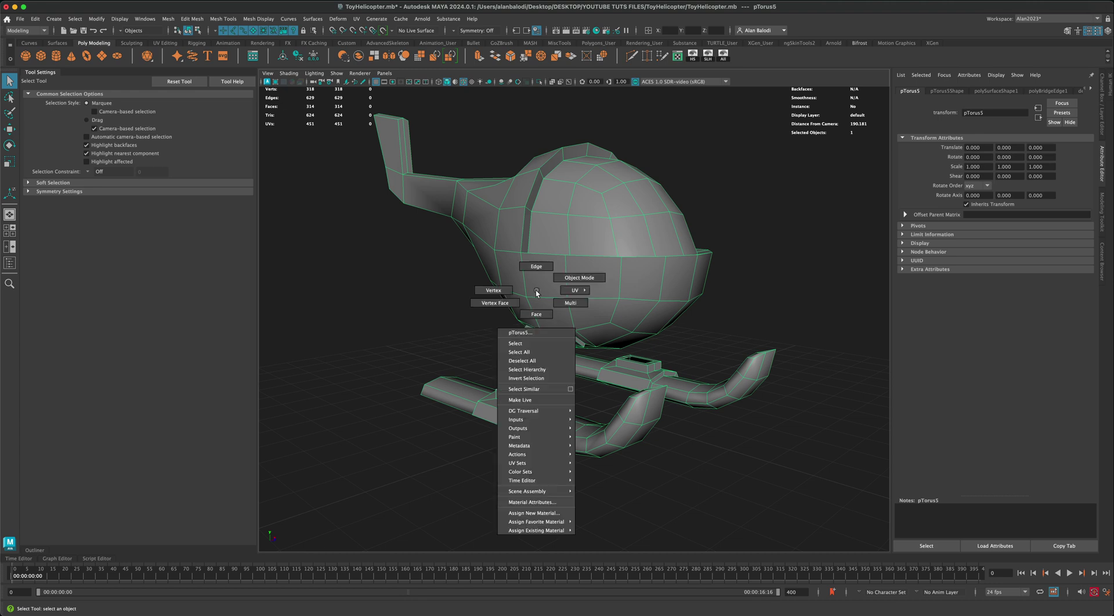
mouse_move(551, 530)
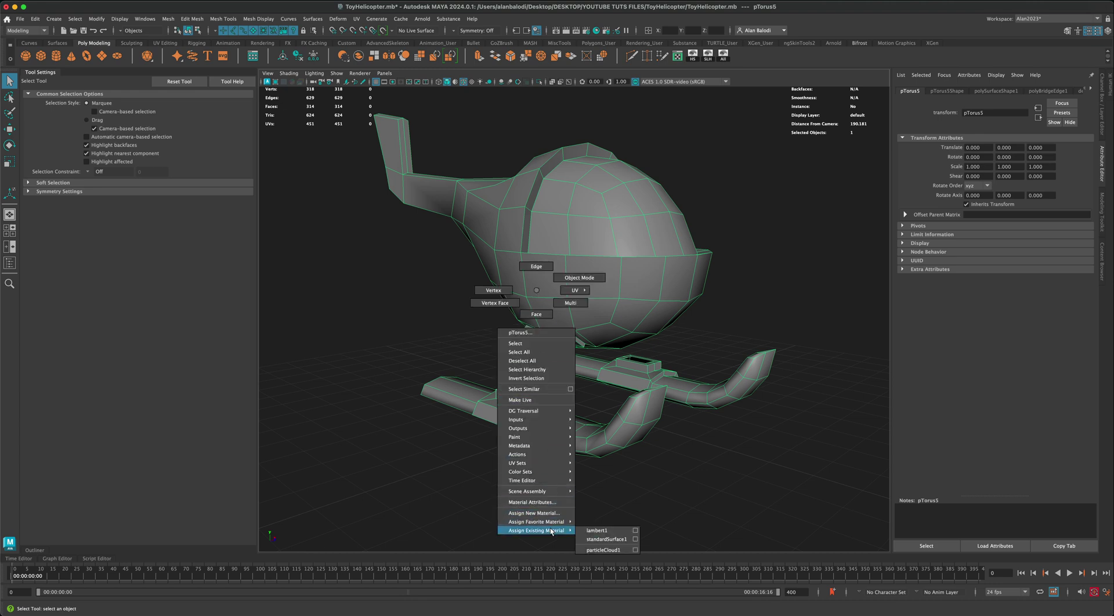
left_click(606, 539)
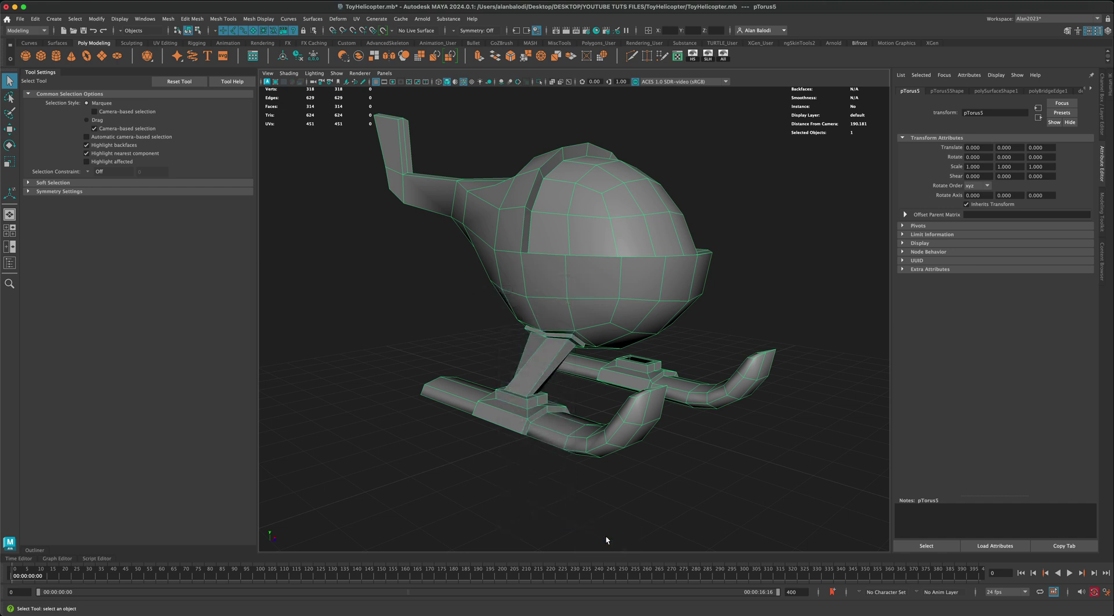
- Select all faces on the strutless half of the helicopter in the front view, up to the centre line, and delete them
left_click_drag(606, 539, 471, 405, "alt")
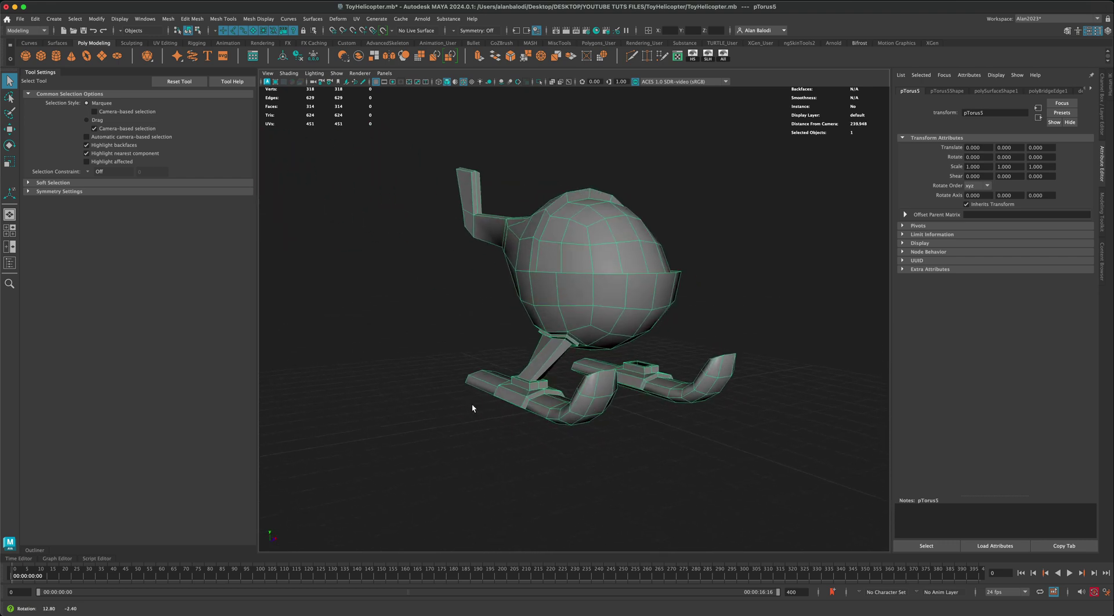
right_click_drag(472, 405, 463, 439, "alt")
left_click_drag(463, 439, 444, 413, "alt")
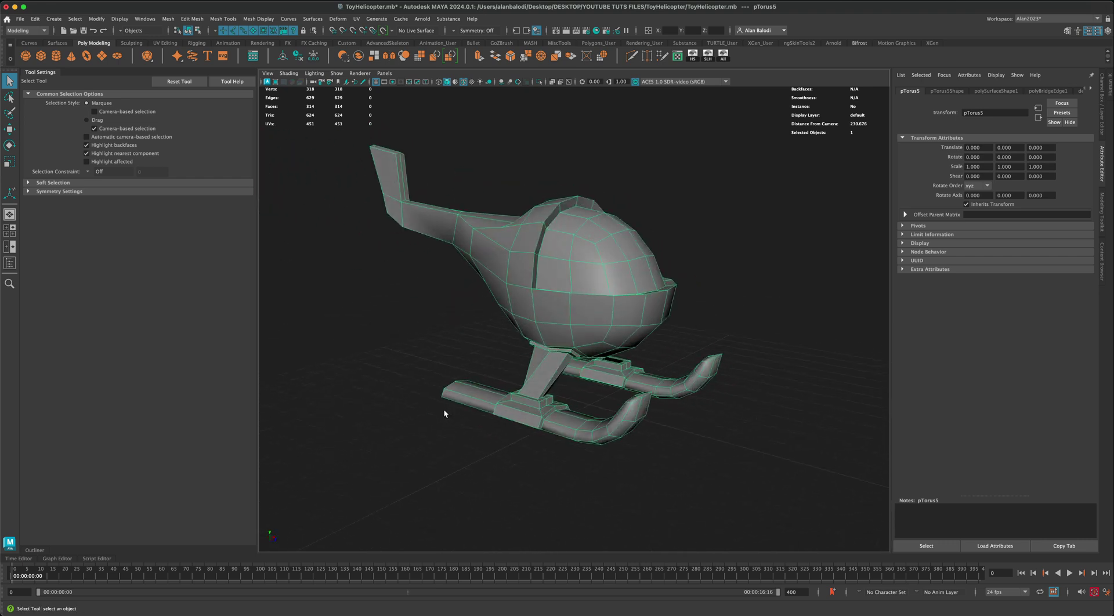
right_click(556, 318)
left_click(462, 330)
left_click_drag(462, 330, 633, 407, "alt")
left_click(567, 331)
left_click_drag(586, 361, 587, 368, "alt")
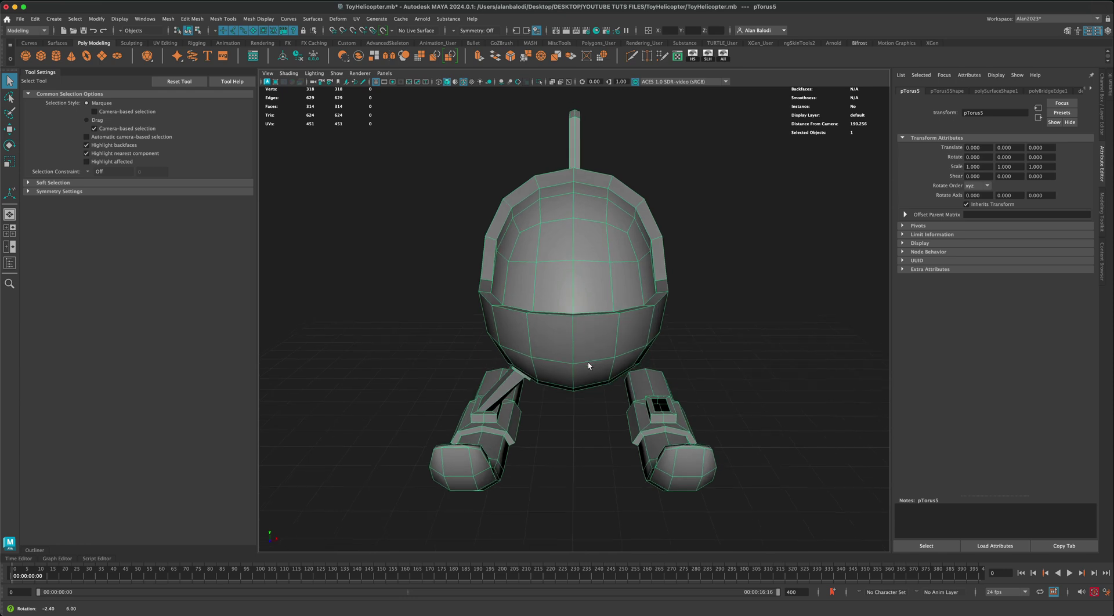
left_click_drag(574, 425, 563, 405, "alt")
right_click_drag(588, 322, 588, 349)
left_click_drag(707, 419, 712, 409, "alt")
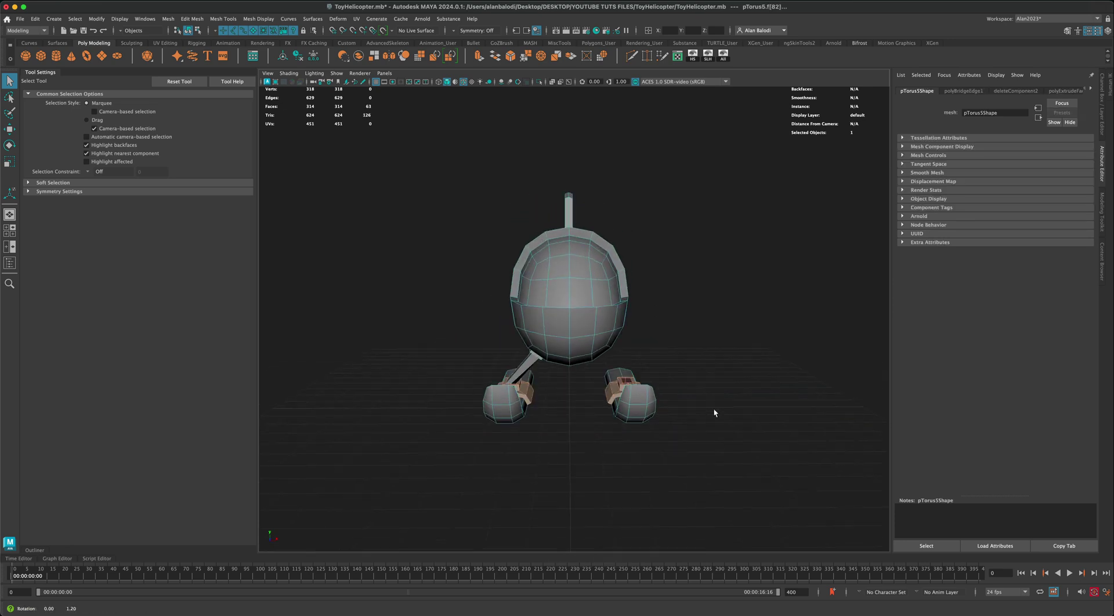
key("space")
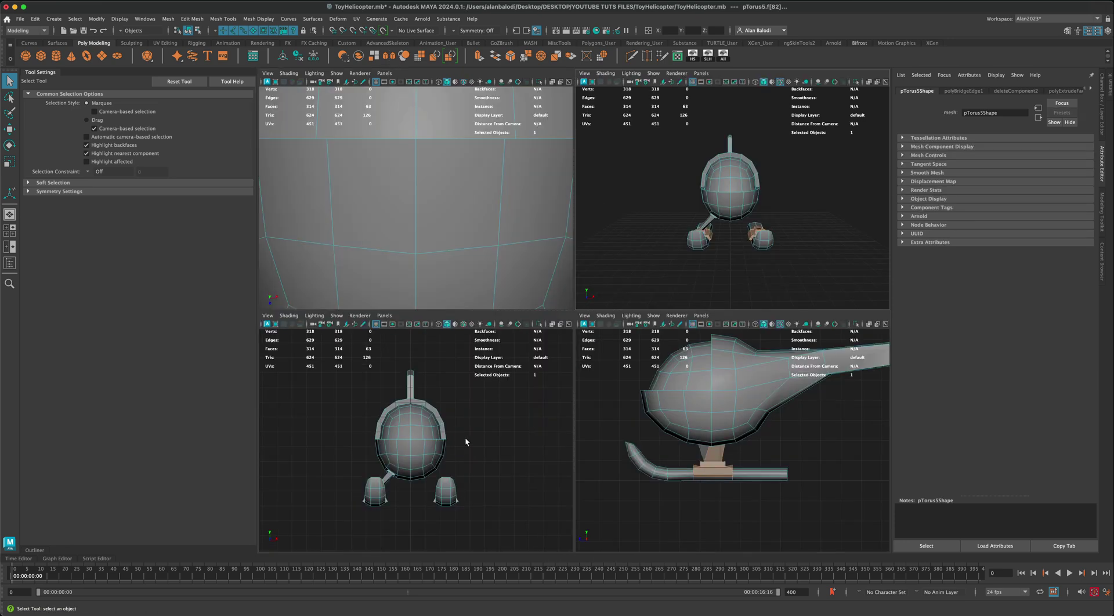
key("space")
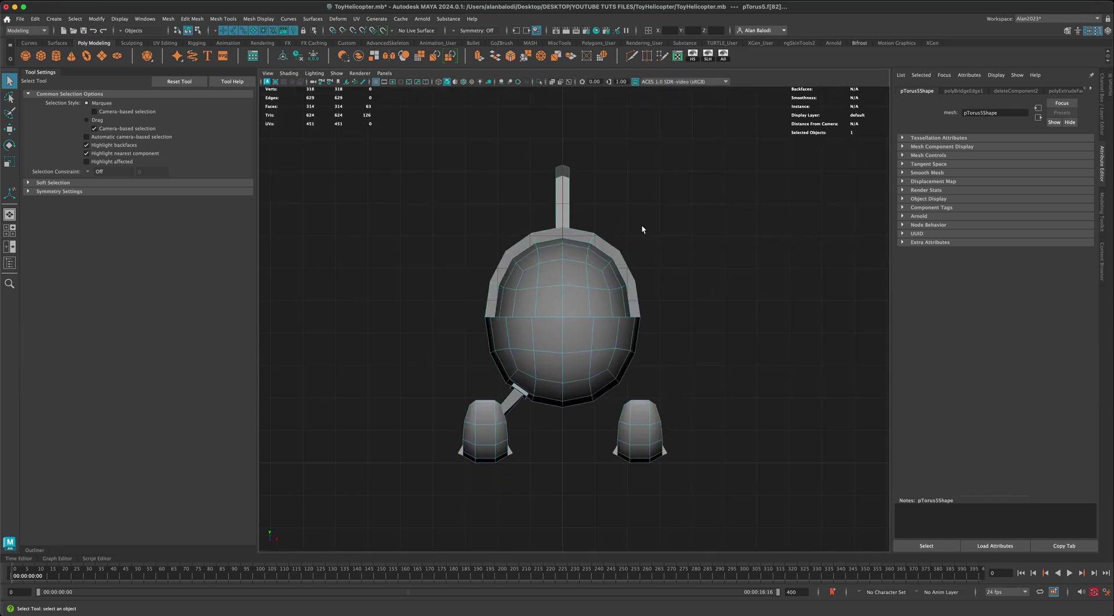
left_click_drag(816, 511, 615, 254)
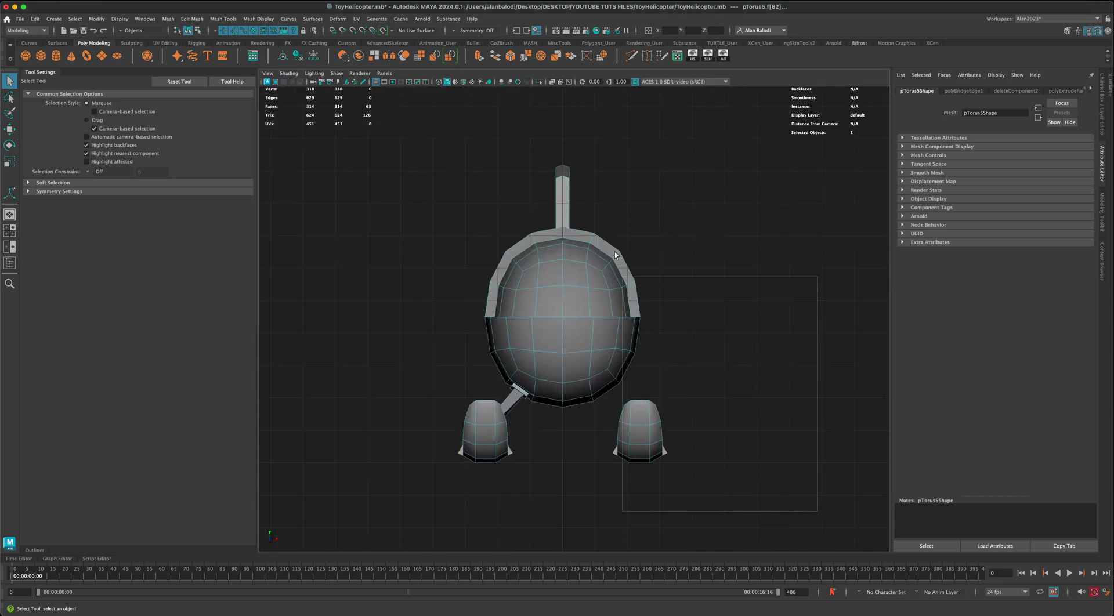
left_click_drag(564, 149, 562, 145)
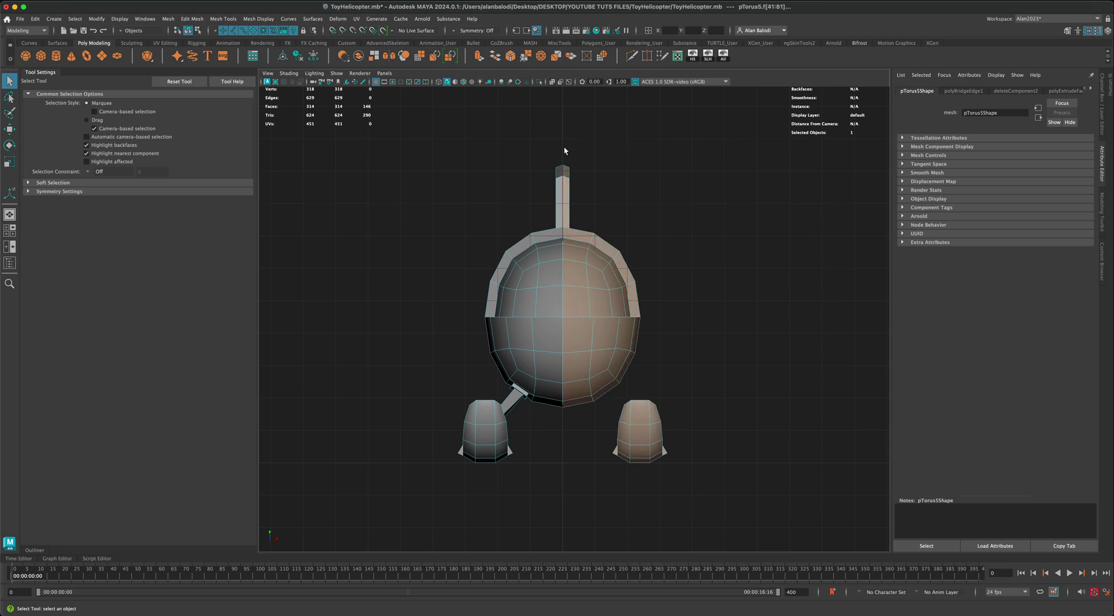
key("Delete")
- Mirror the remaining helicopter half across the world X axis, combining with the original and merging border vertices
right_click(562, 177)
left_click(603, 165)
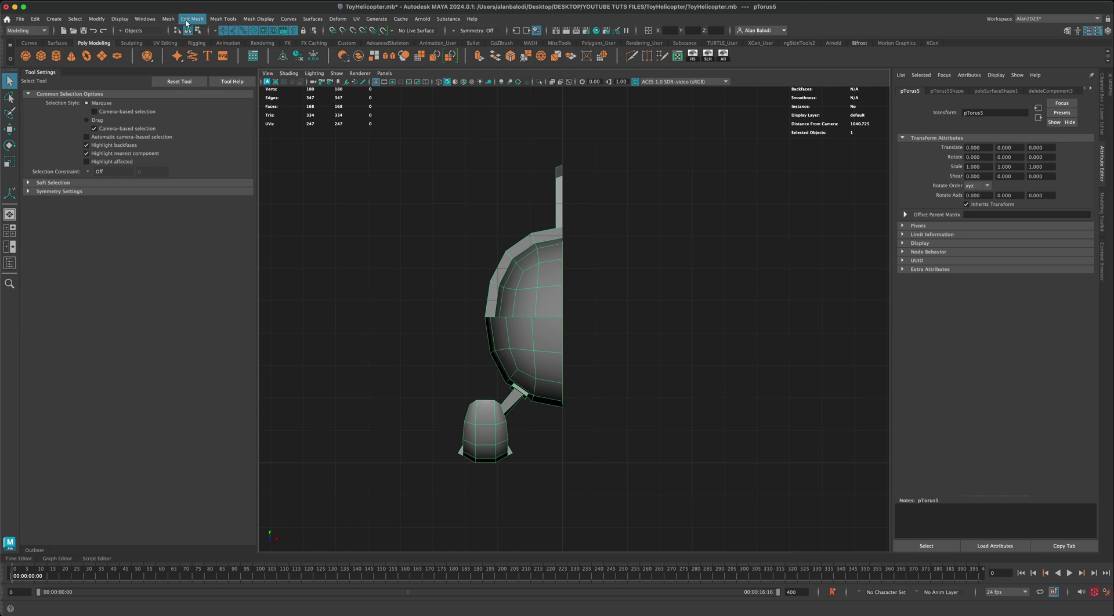
left_click(171, 19)
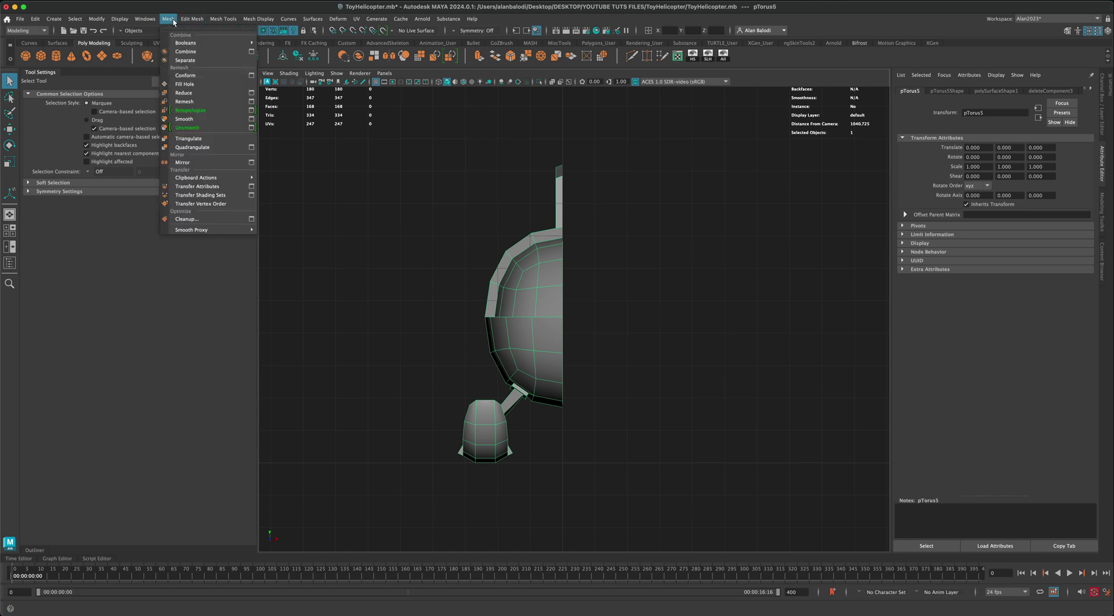
left_click(251, 162)
left_click_drag(281, 198, 836, 233)
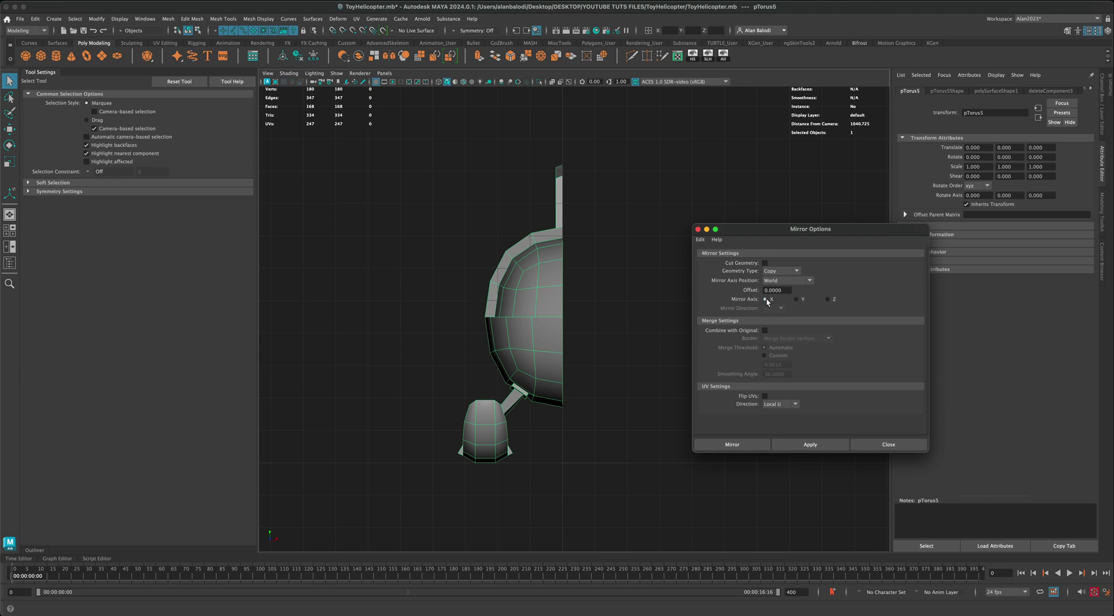
left_click(765, 331)
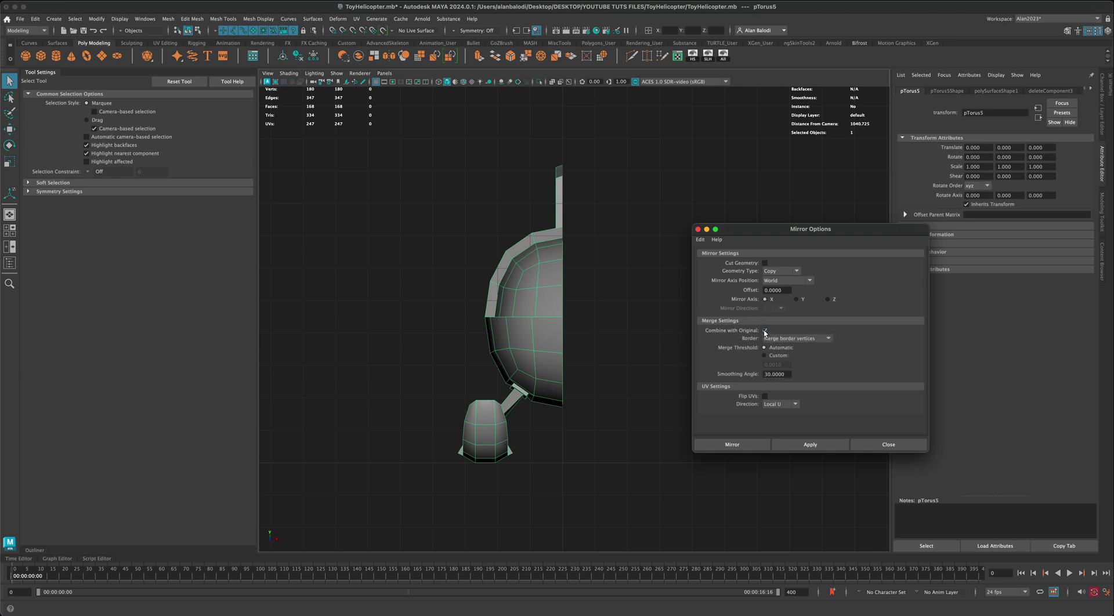
left_click(747, 445)
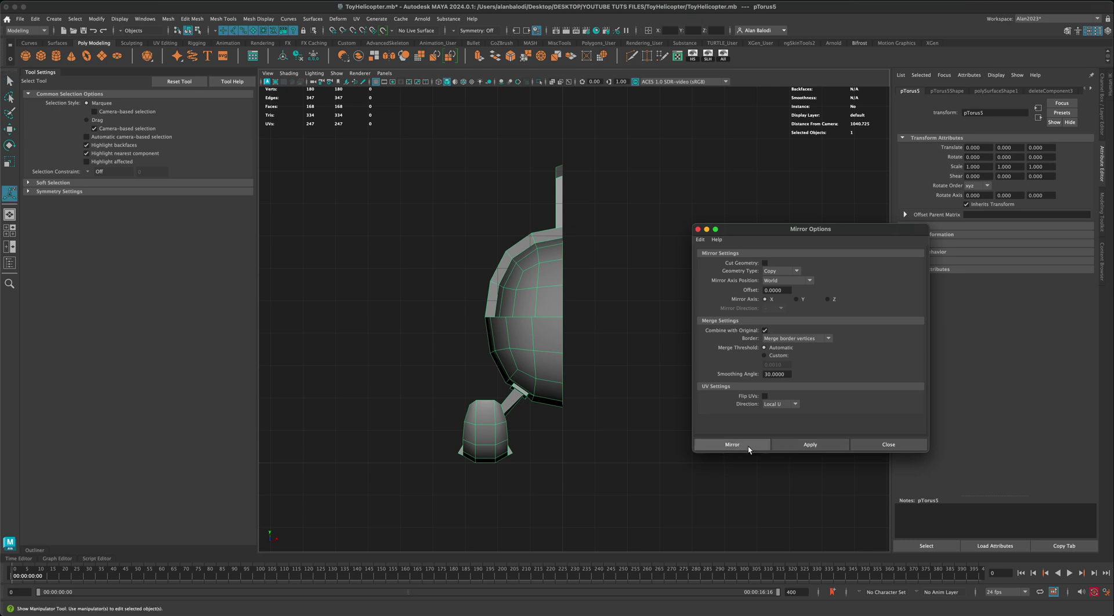
left_click(721, 343)
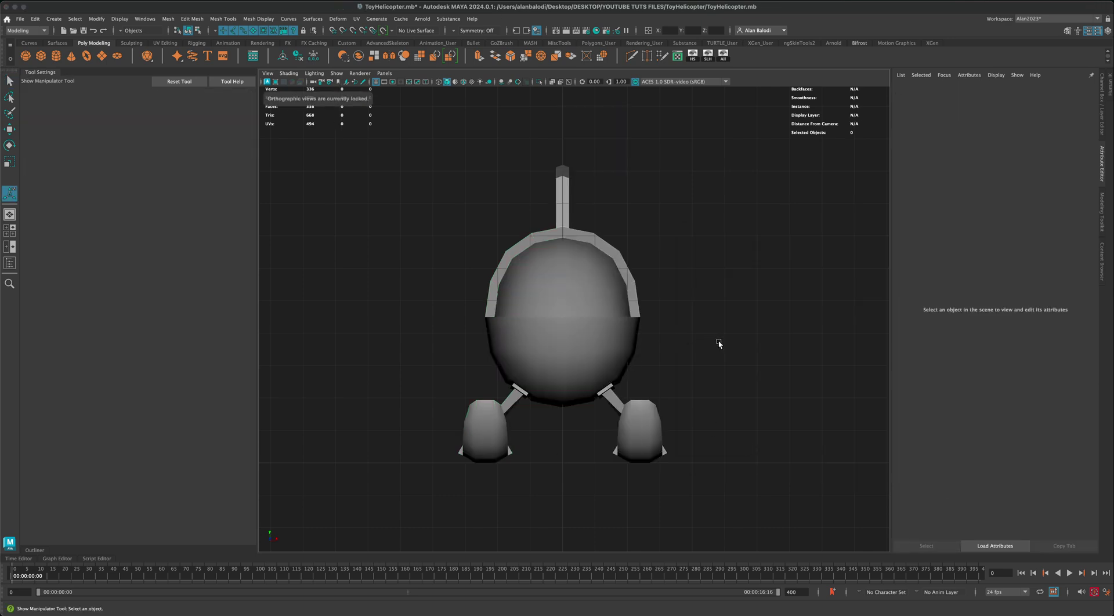
key("space")
key("space")
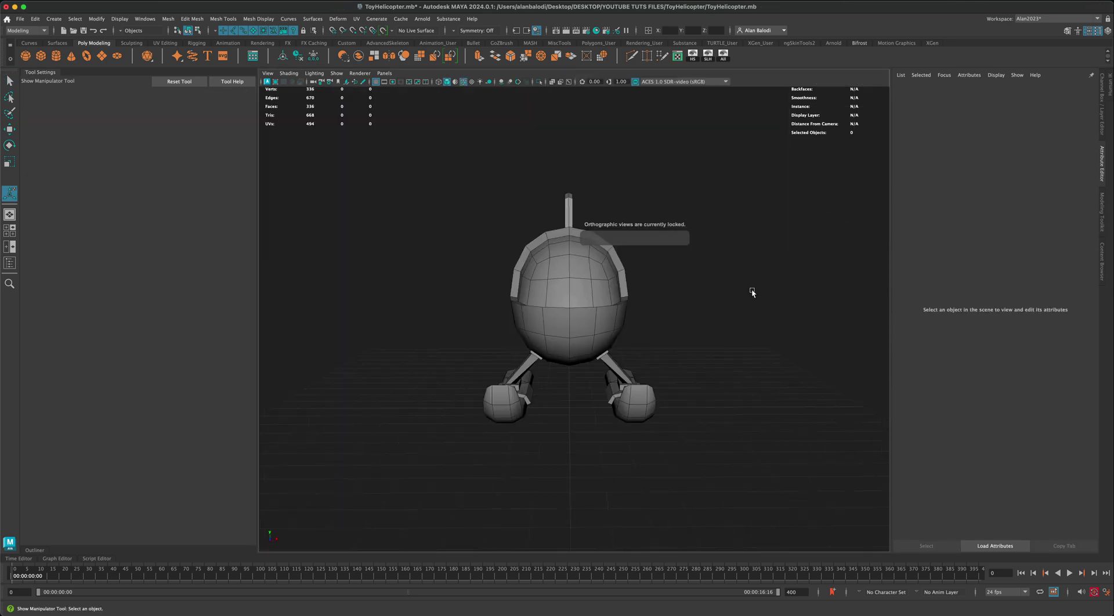
left_click_drag(751, 293, 701, 327, "alt")
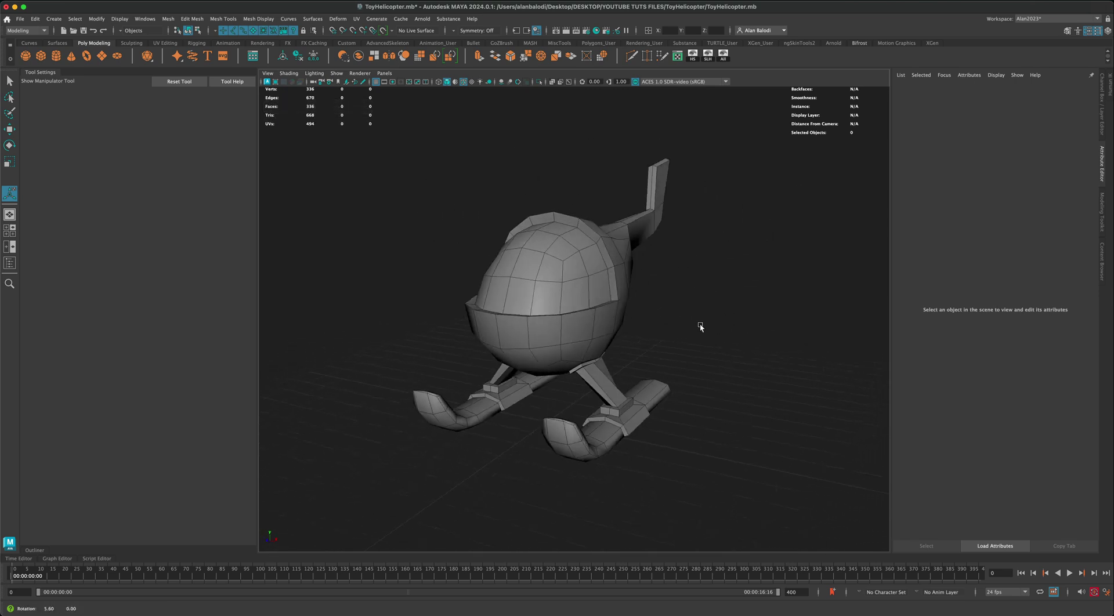
- Select the helicopter mesh and apply Soften/Harden Edges to it
left_click(10, 81)
left_click(552, 287)
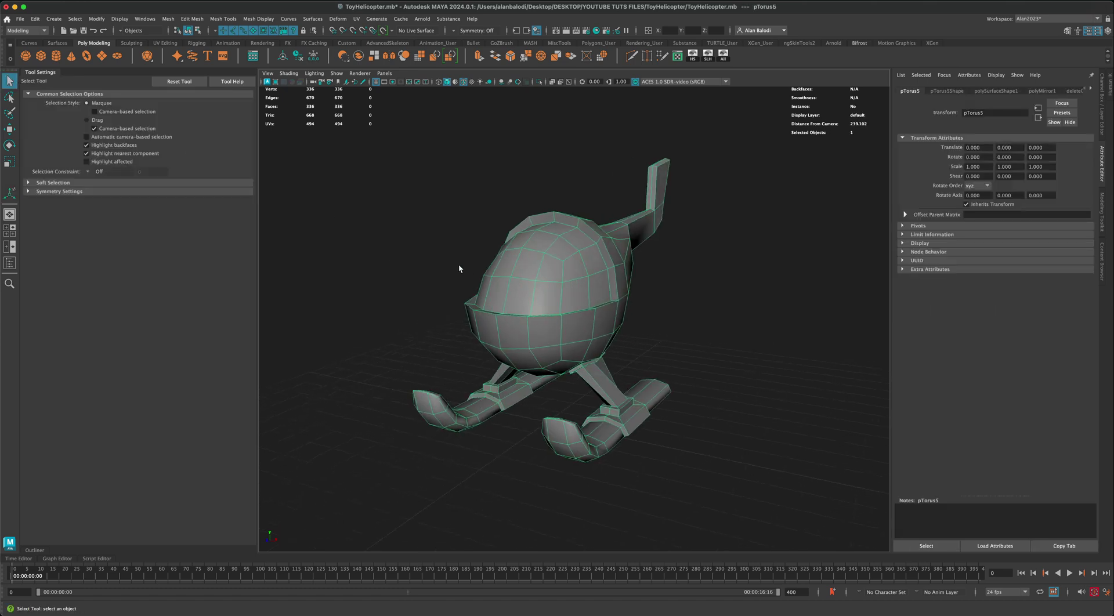
left_click_drag(486, 284, 684, 340, "alt")
left_click(684, 340)
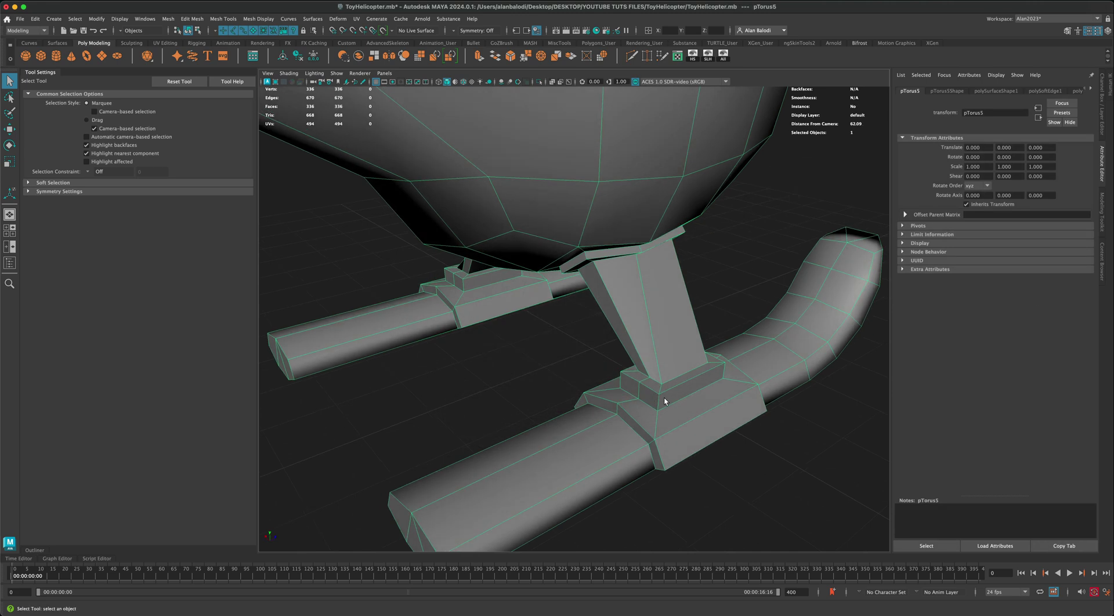
- Target-weld the middle vertices at the bottom and top of one strut's outer face into its neighbouring corner vertices
scroll(612, 368, "up", 3)
left_click_drag(612, 365, 609, 367, "alt")
scroll(599, 376, "up", 2)
scroll(604, 376, "down", 2)
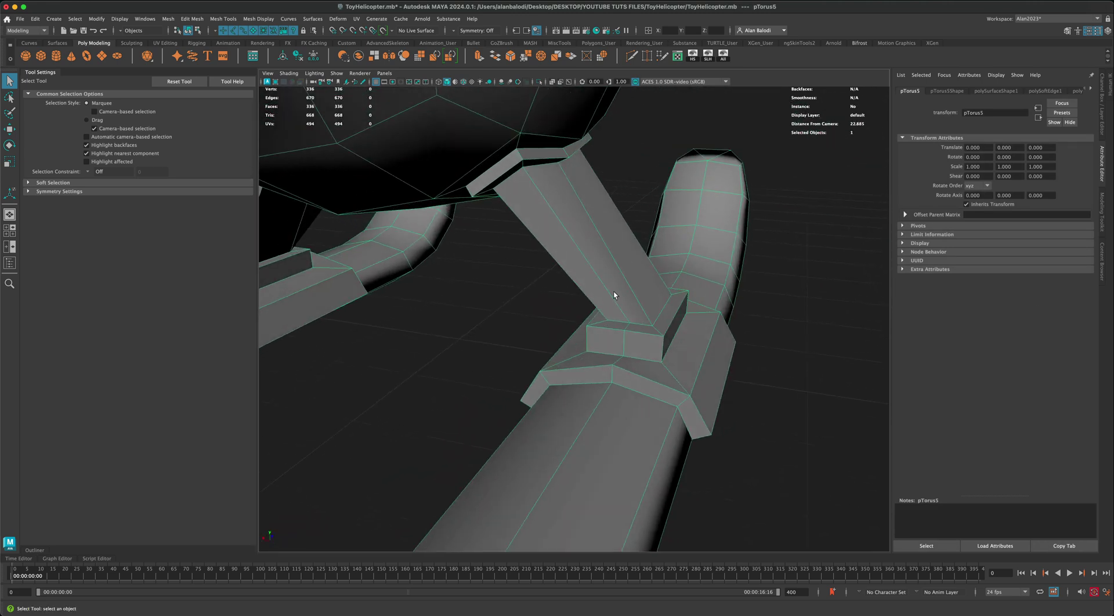
right_click_drag(613, 291, 590, 293)
left_click_drag(511, 319, 562, 197, "alt")
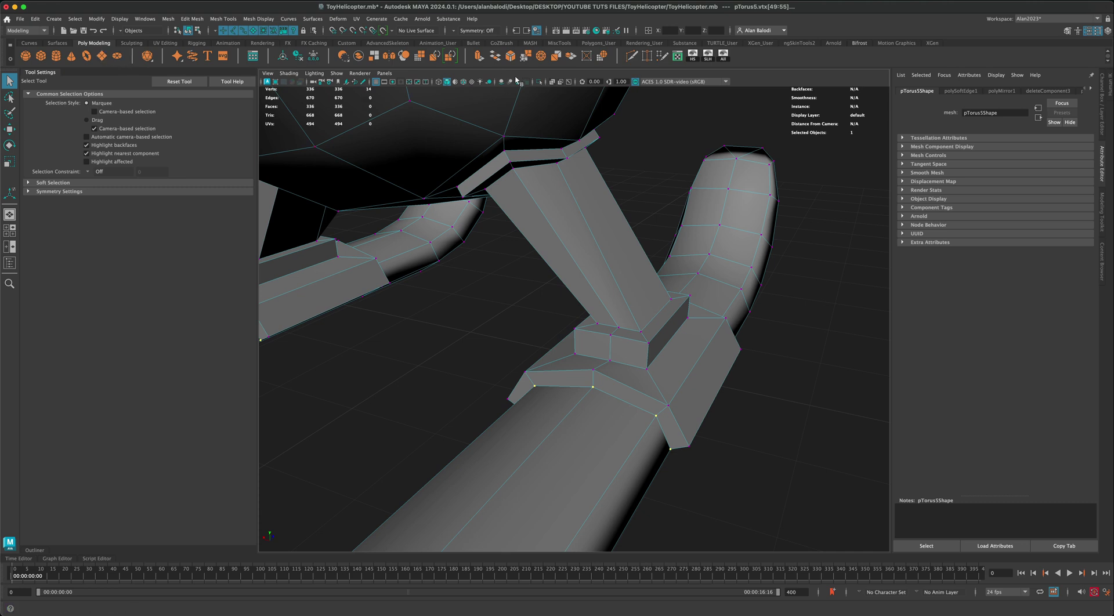
left_click(648, 57)
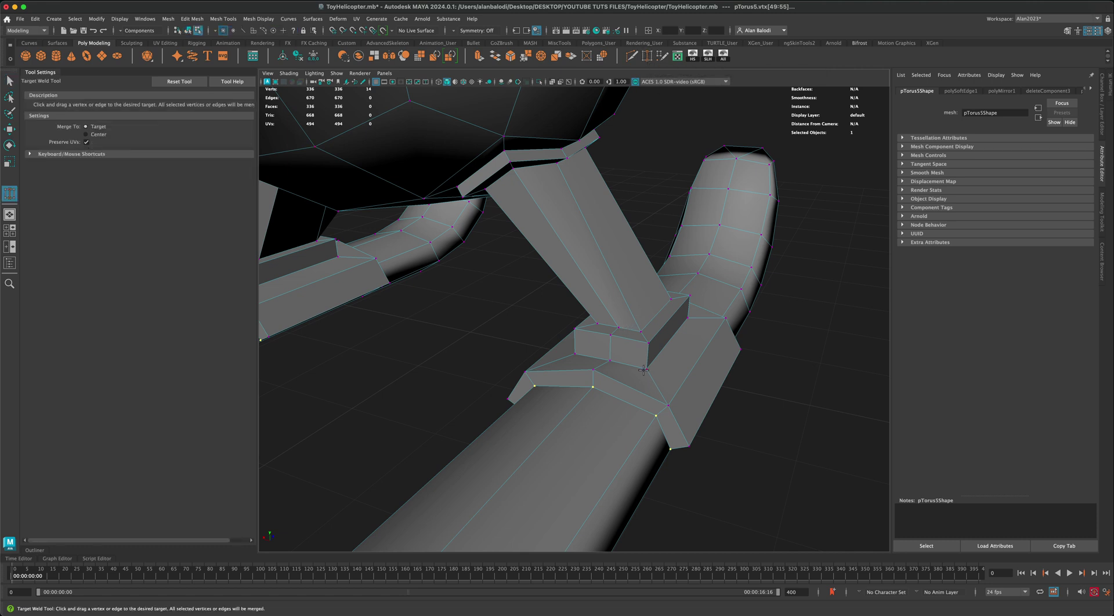
left_click_drag(643, 369, 612, 313, "alt")
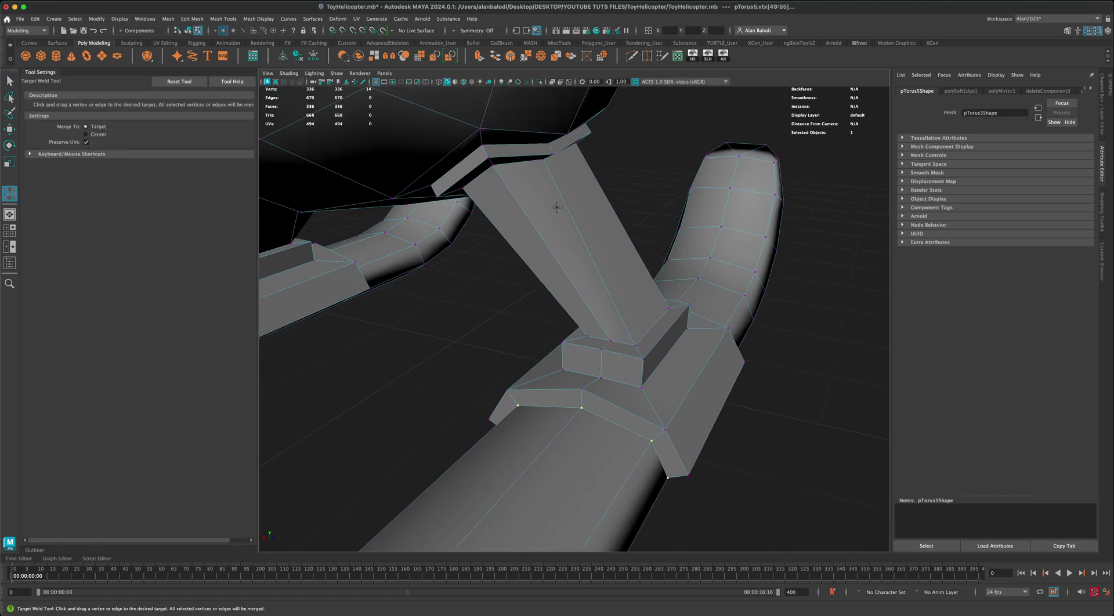
mouse_move(618, 343)
left_mouse_down()
mouse_move(632, 346)
mouse_move(614, 342)
left_mouse_up()
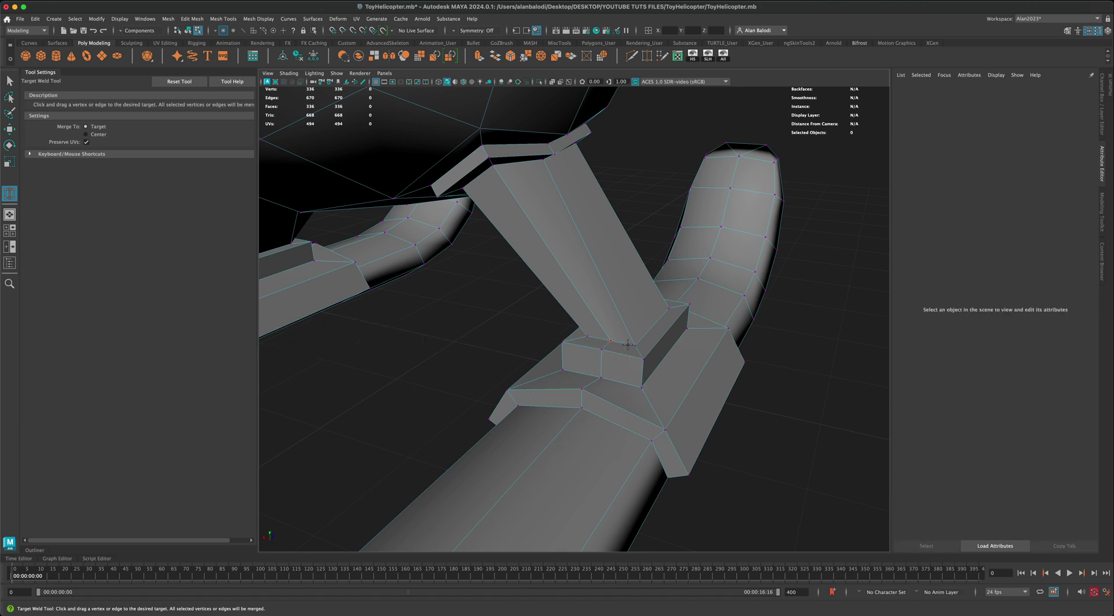
left_click_drag(633, 345, 650, 351)
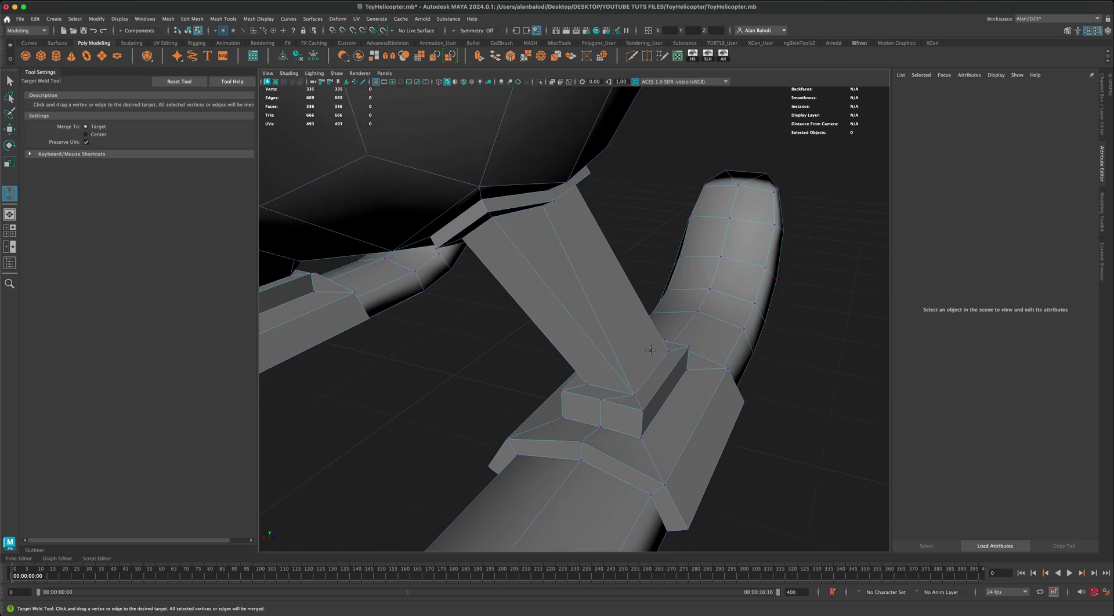
left_click_drag(587, 285, 551, 252, "alt")
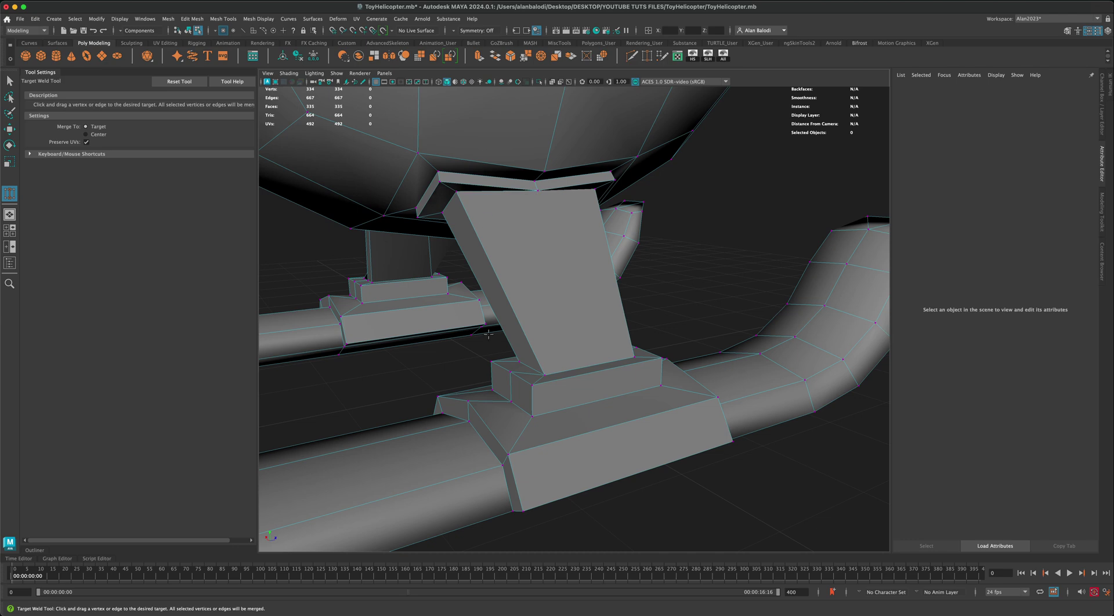
- Target-weld the middle vertices on the inner face of the same strut into its corner vertices
left_click_drag(488, 335, 611, 310, "alt")
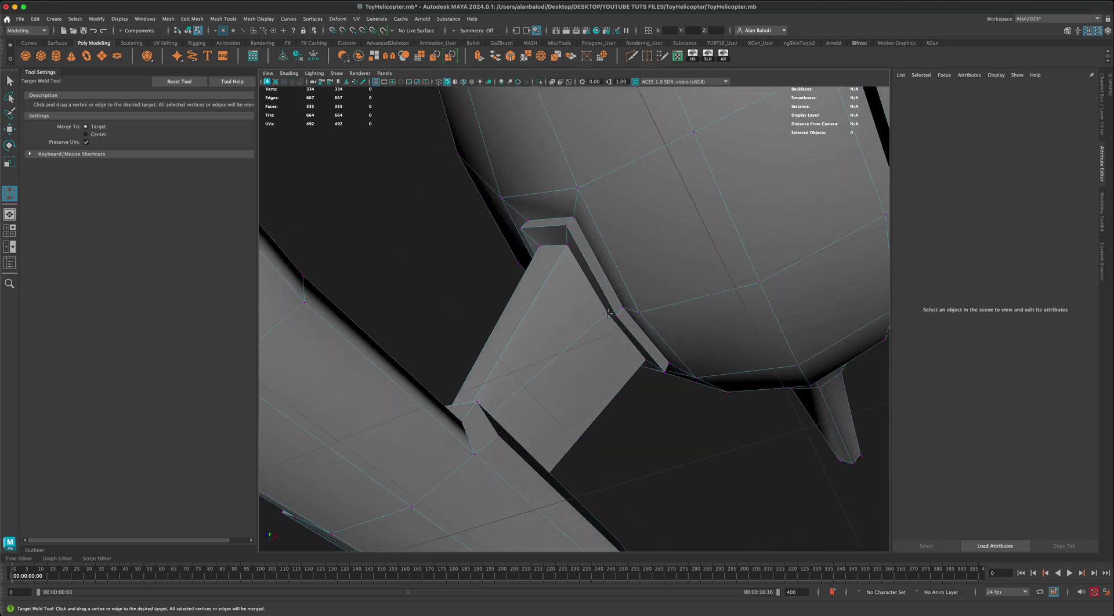
left_click_drag(556, 338, 555, 394, "alt")
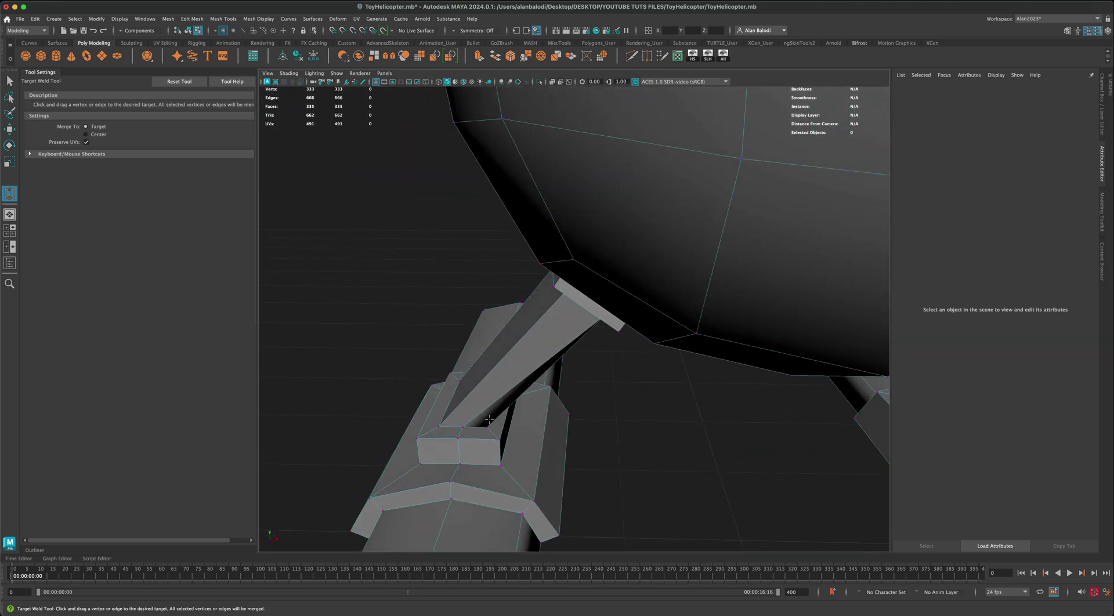
scroll(432, 455, "up", 3)
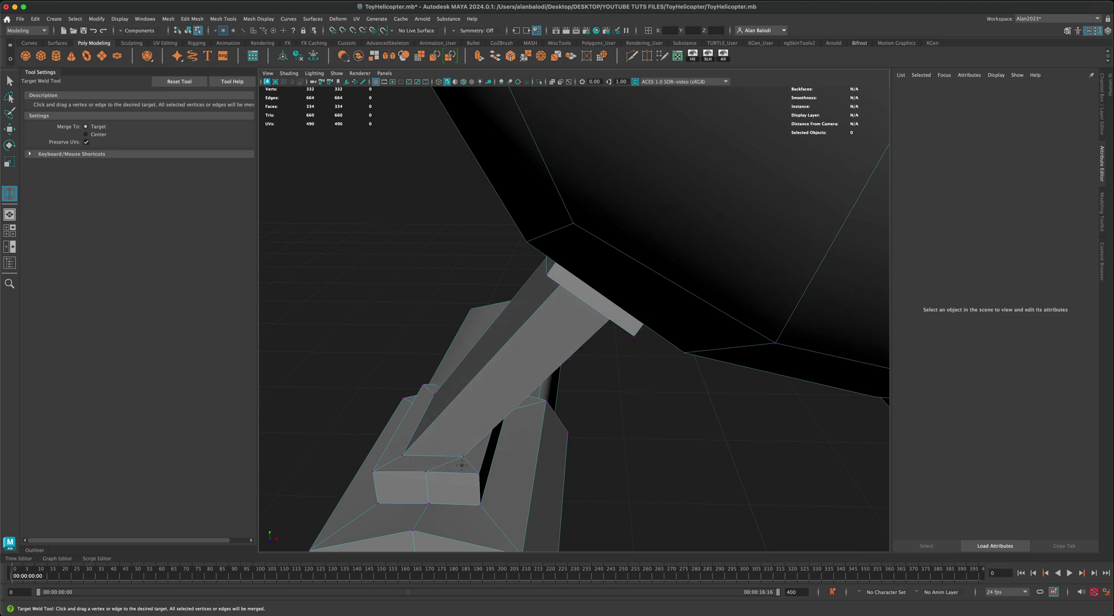
- Target-weld the middle vertices of the opposite strut's outer and inner faces into its corner vertices, at both top and bottom
left_click_drag(462, 465, 350, 464, "alt")
left_click_drag(350, 465, 519, 292, "alt")
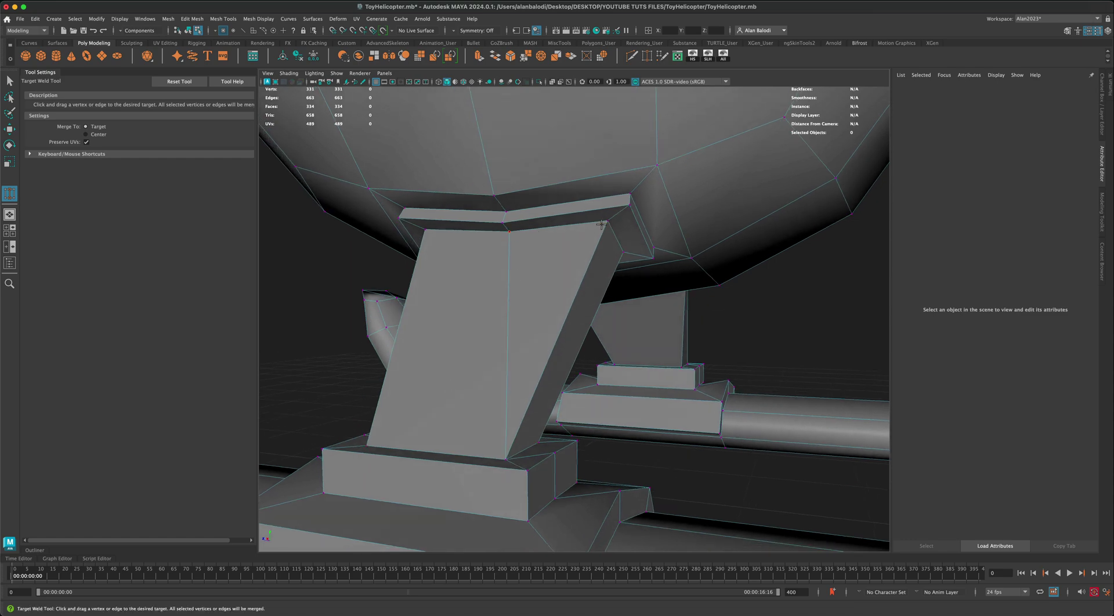
left_click_drag(586, 257, 644, 337, "alt")
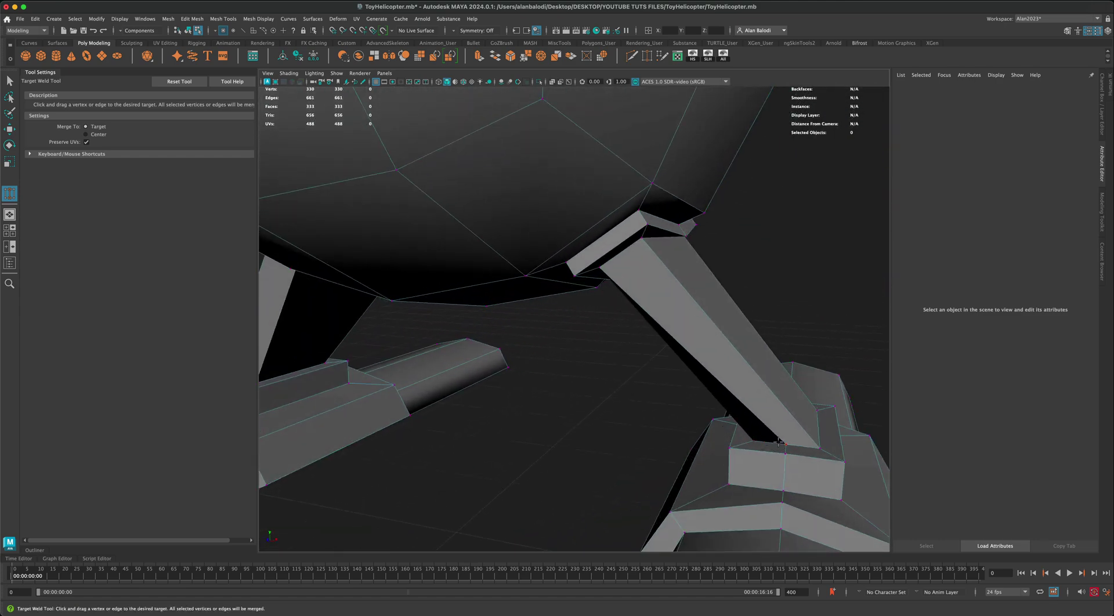
left_click_drag(753, 436, 754, 439)
left_click_drag(684, 443, 745, 398, "alt")
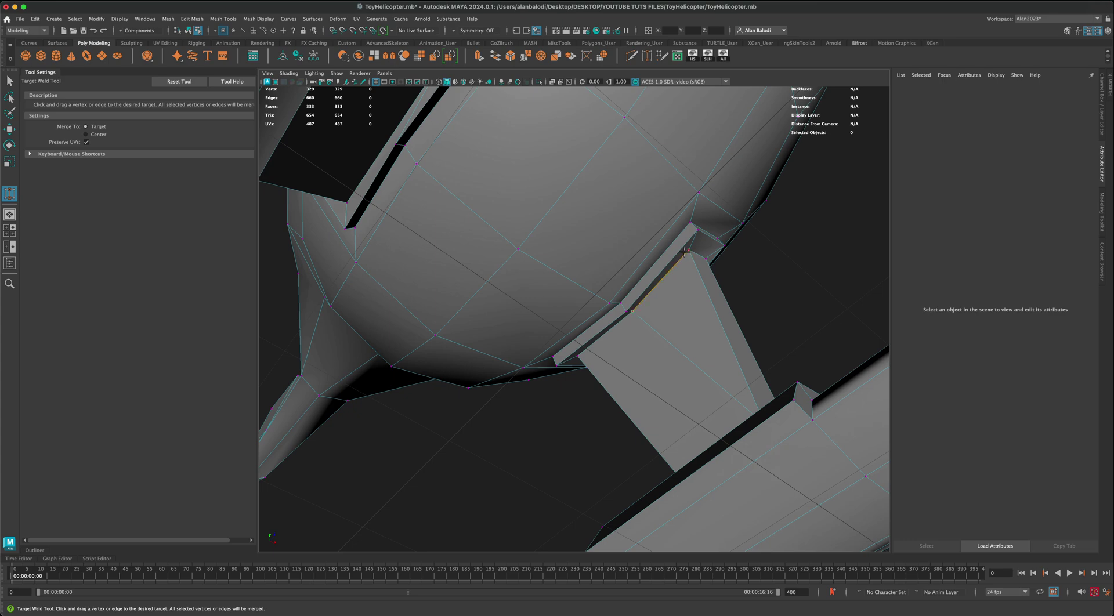
left_click_drag(685, 252, 685, 253)
left_click_drag(685, 256, 630, 313, "alt")
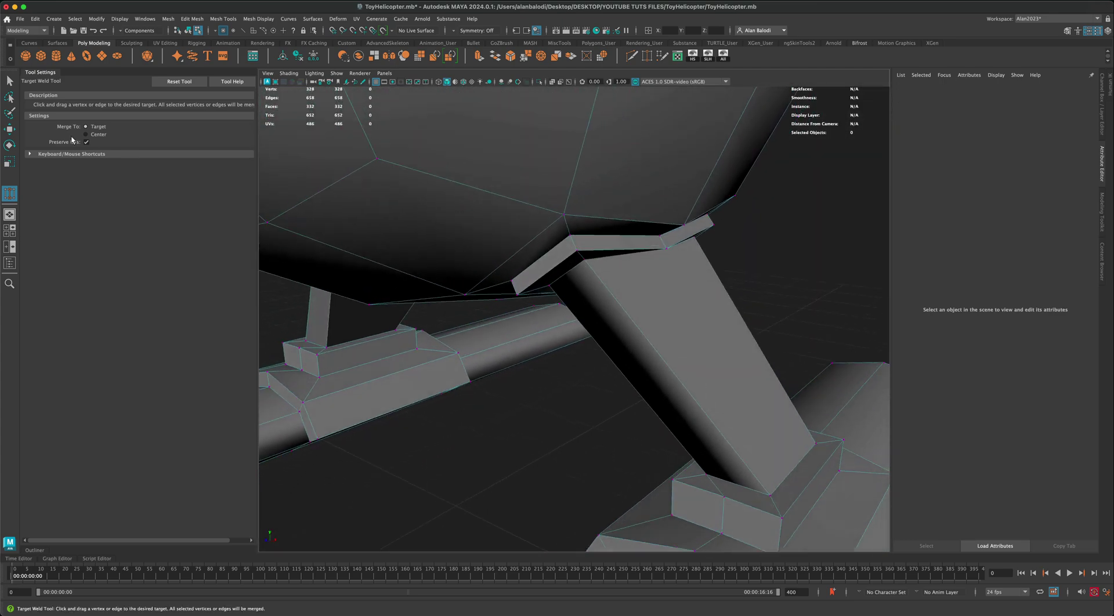
- Return to object mode, select the helicopter mesh and reapply Soften/Harden Edges, then deselect it
left_click(8, 82)
right_click_drag(661, 357, 675, 358)
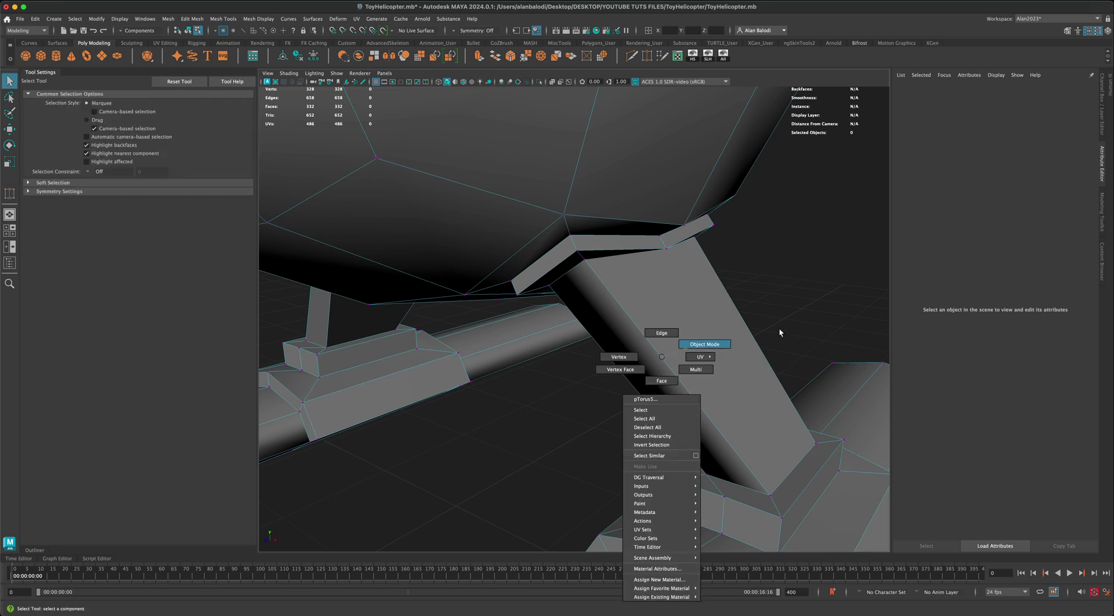
right_click_drag(779, 329, 779, 331)
right_click_drag(716, 435, 663, 385, "alt")
left_click(660, 384)
left_click_drag(589, 363, 590, 365, "alt")
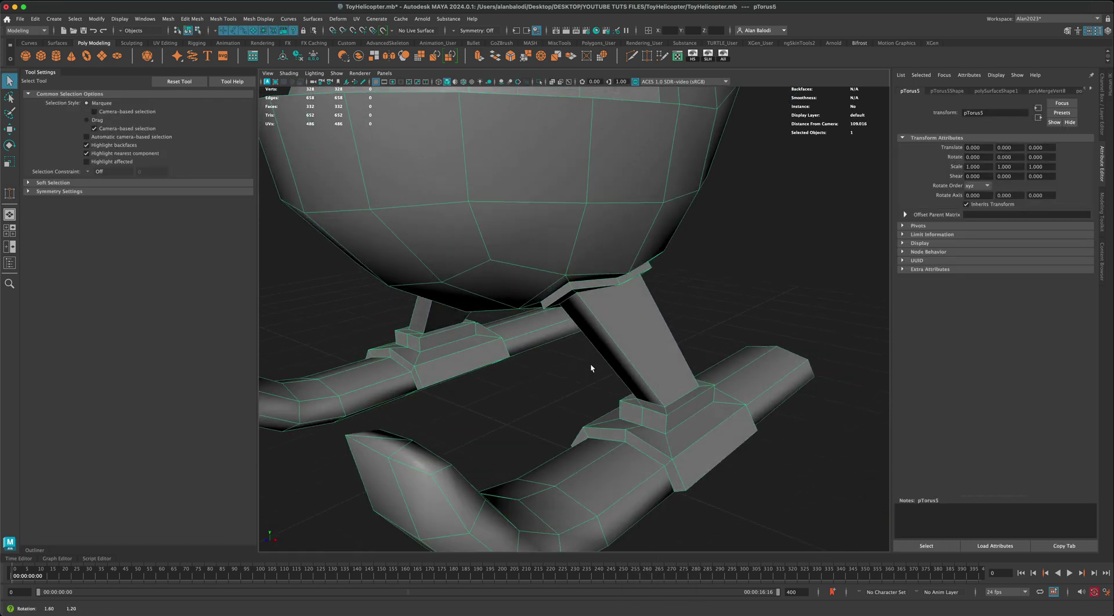
right_click_drag(590, 363, 603, 406, "alt")
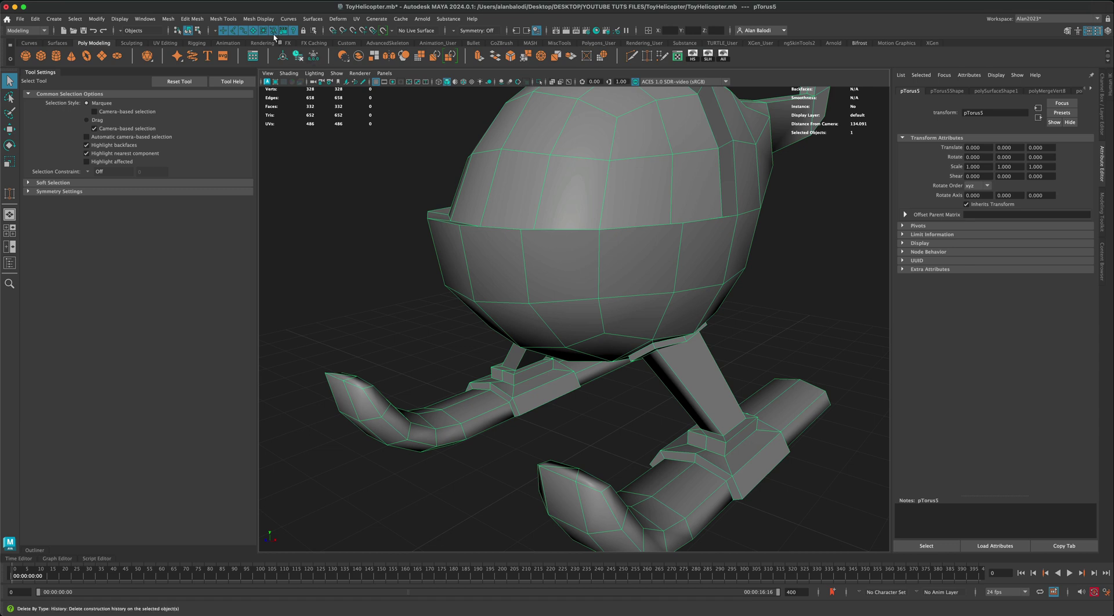
left_click(258, 19)
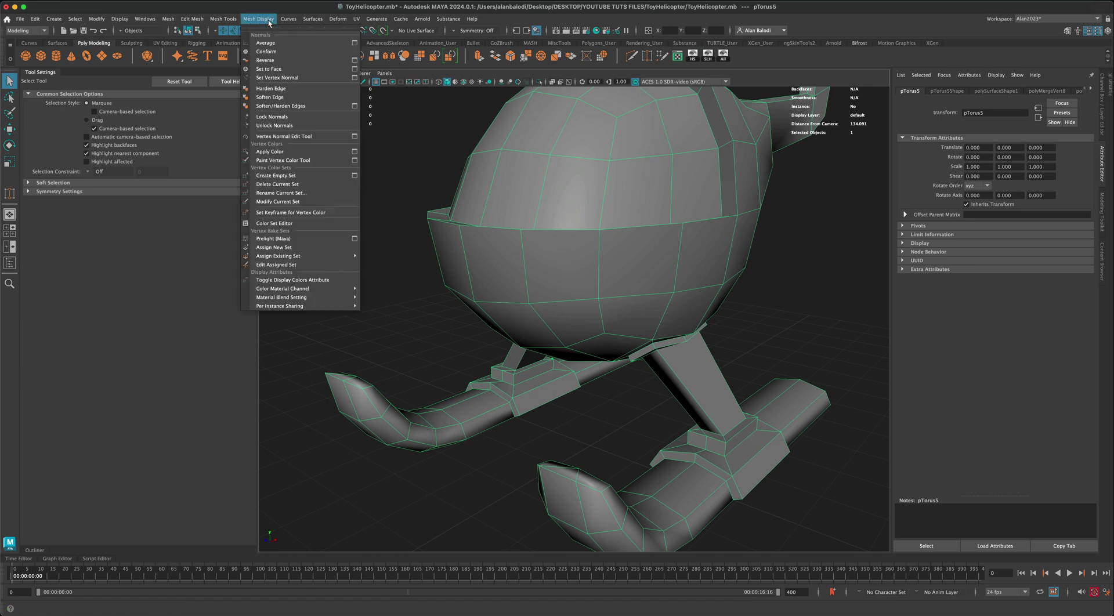
left_click(312, 106)
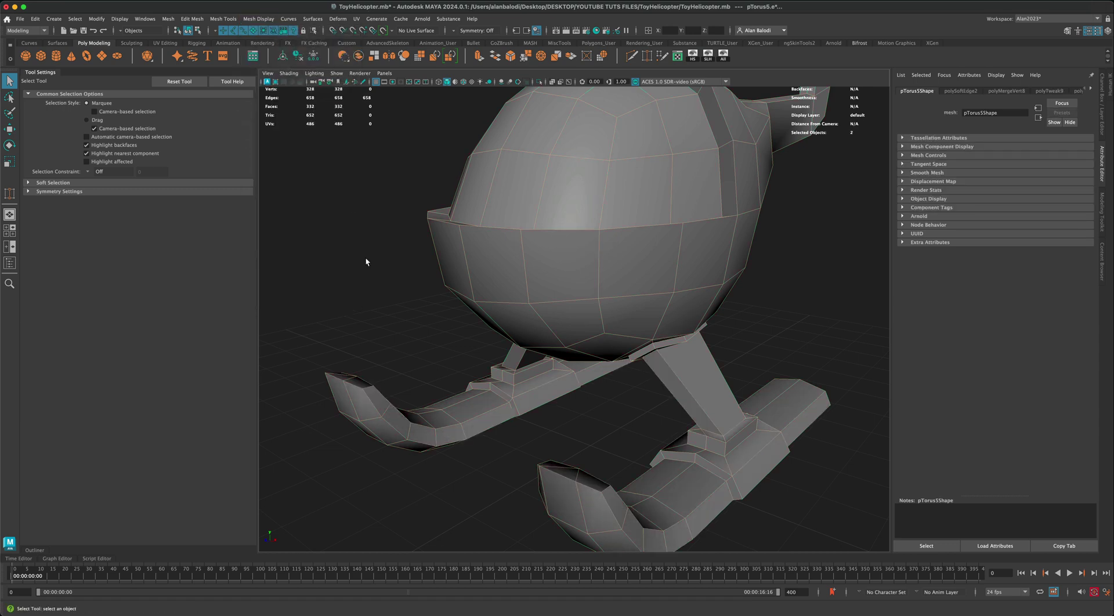
left_click(365, 256)
- Display the wireframe over the shaded helicopter and save the scene
scroll(401, 290, "down", 3)
mouse_move(421, 297)
left_mouse_down("alt")
mouse_move(399, 292)
mouse_move(413, 294)
left_mouse_up("alt")
scroll(414, 297, "down", 3)
middle_click_drag(413, 273, 399, 292, "alt")
left_click_drag(399, 294, 619, 292, "alt")
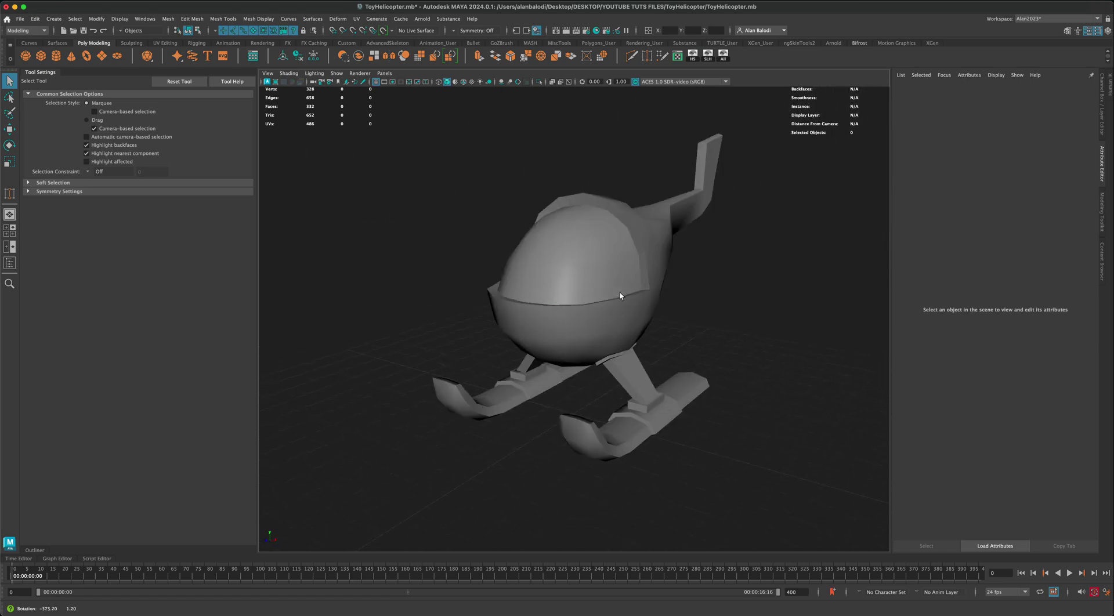
left_click_drag(466, 263, 454, 256, "alt")
middle_click_drag(453, 253, 435, 243, "alt")
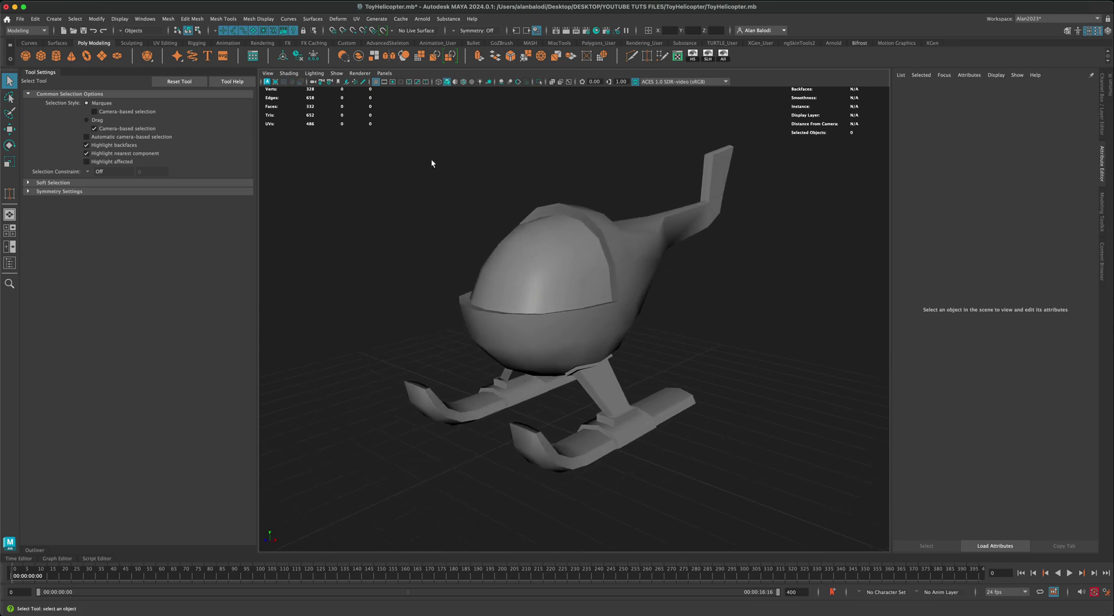
left_click(464, 82)
mouse_move(448, 273)
left_mouse_down("alt")
mouse_move(447, 290)
mouse_move(409, 291)
mouse_move(669, 341)
mouse_move(586, 365)
mouse_move(634, 355)
mouse_move(548, 279)
left_mouse_up("alt")
scroll(516, 325, "down", 4)
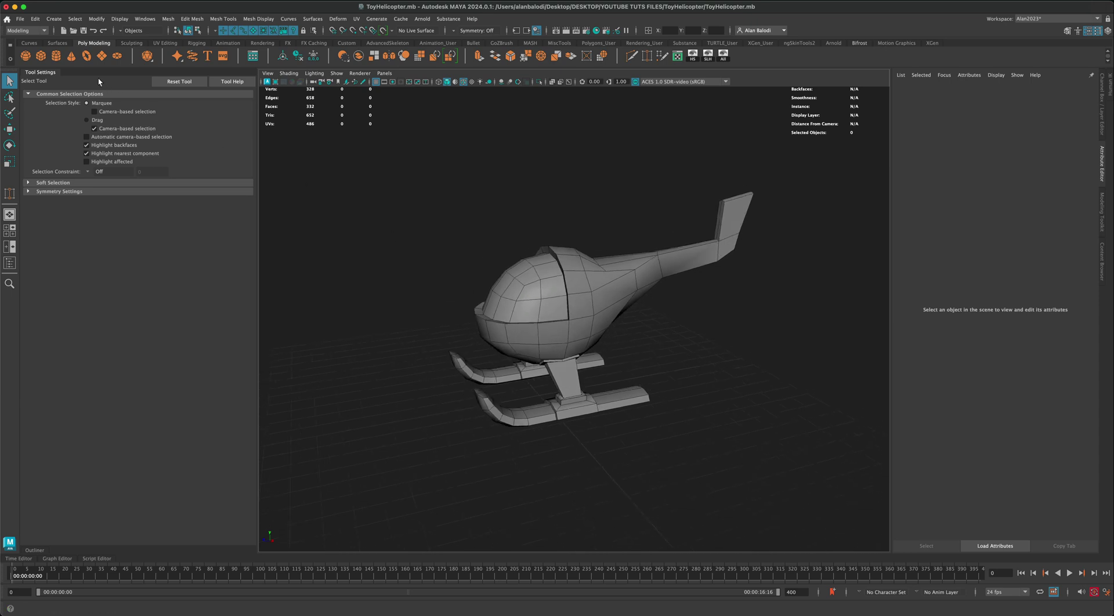
- Create a polygon cylinder about 6.7 in radius and 9.5 high on the grid in front of the helicopter
left_click(56, 55)
mouse_move(391, 417)
left_mouse_down("shift")
mouse_move(396, 439)
mouse_move(391, 425)
left_mouse_up("shift")
key("q")
left_click_drag(434, 364, 457, 356, "alt")
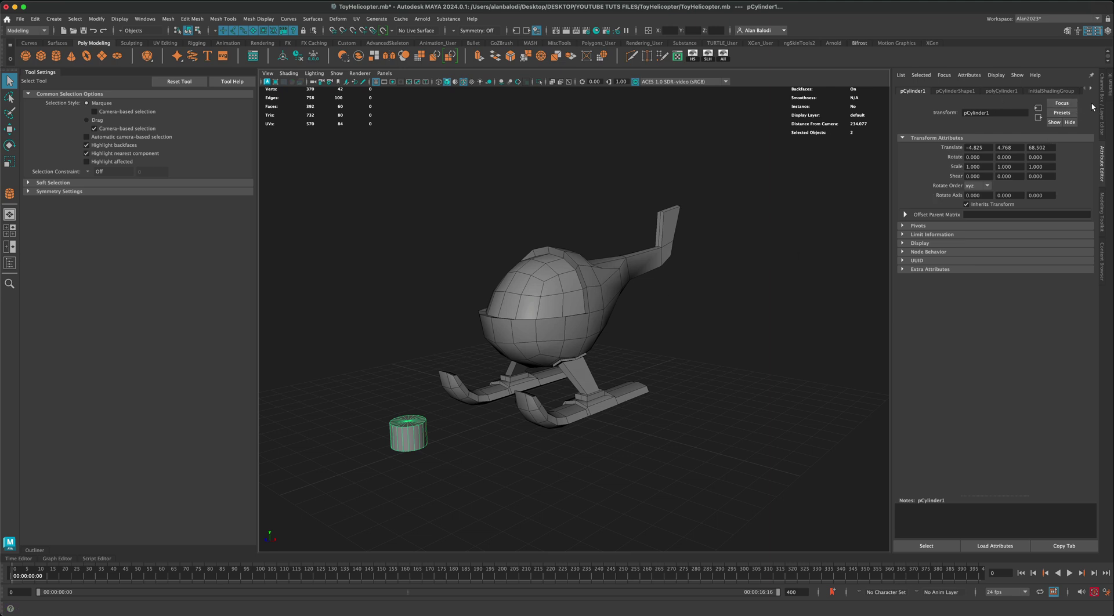
- Set the cylinder's Subdivisions Axis to 7 and its Subdivisions Caps to 0
left_click(970, 90)
left_click(994, 90)
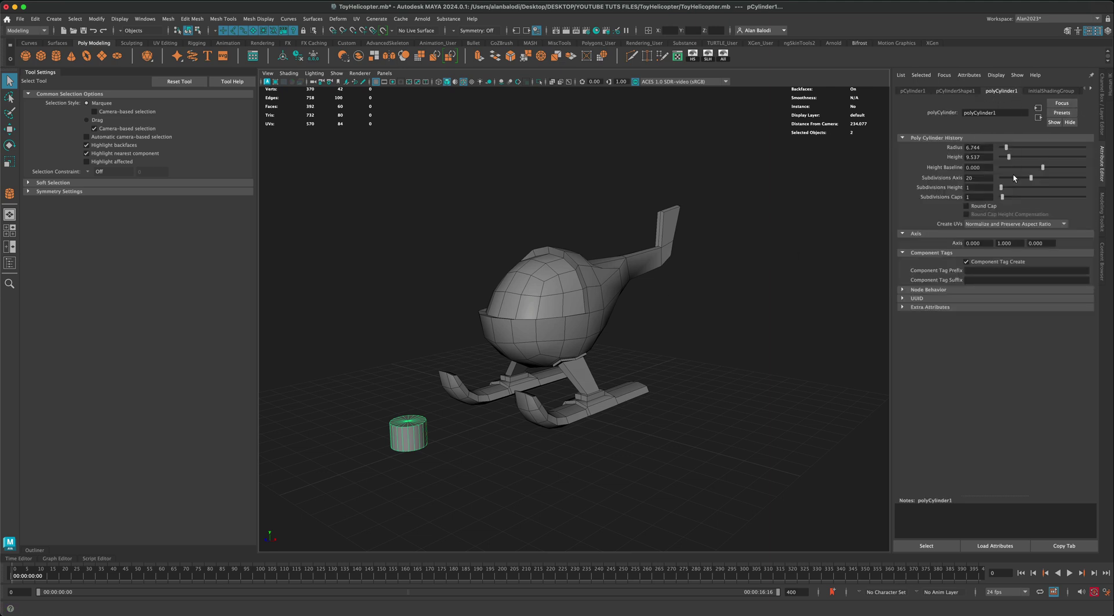
left_click_drag(1032, 178, 1004, 182)
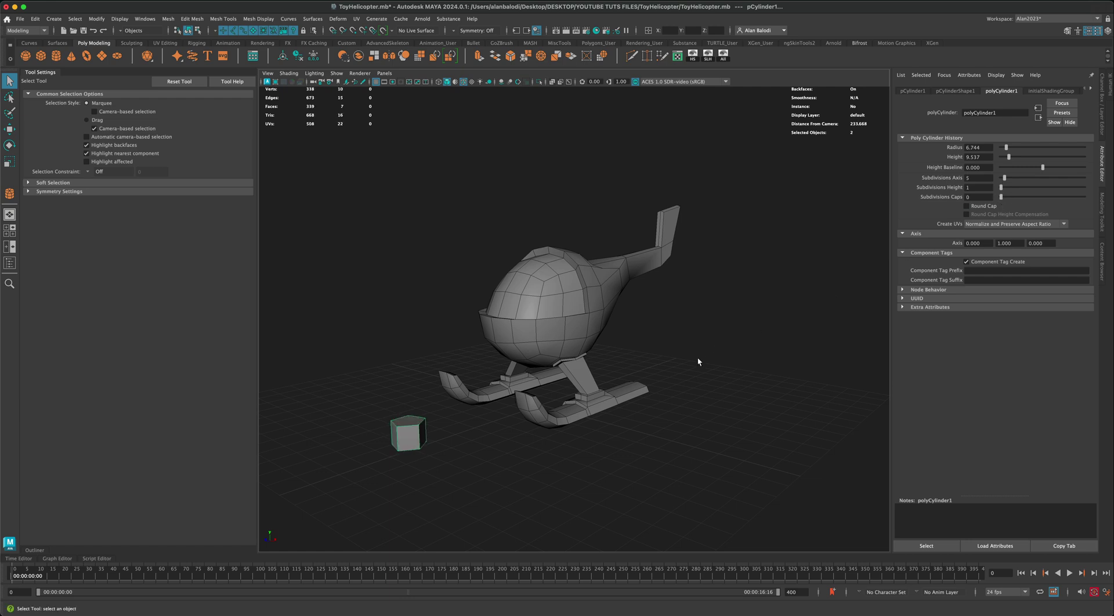
left_click_drag(697, 358, 706, 391, "alt")
middle_click_drag(706, 391, 749, 348, "alt")
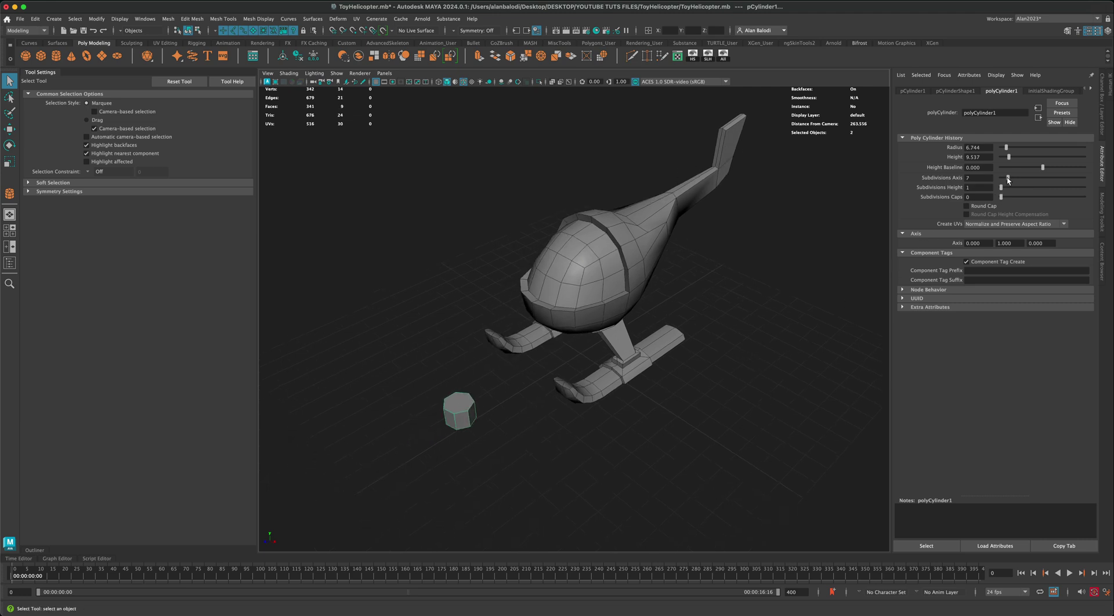
left_click_drag(659, 379, 568, 419, "alt")
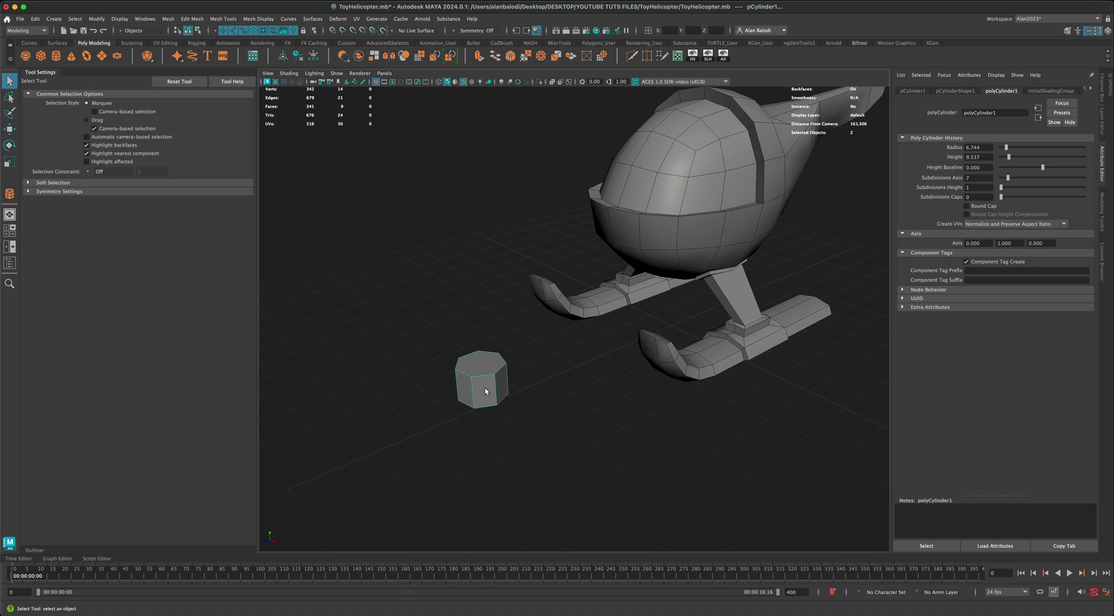
left_click_drag(555, 417, 555, 416, "alt")
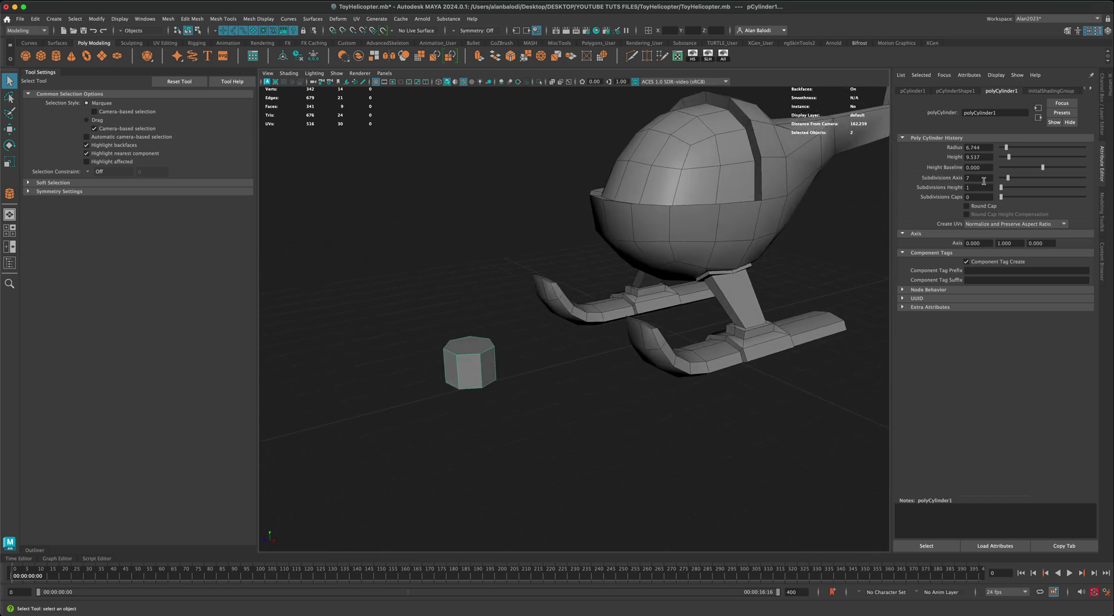
mouse_move(1005, 178)
left_mouse_down()
mouse_move(1023, 179)
mouse_move(1005, 183)
left_mouse_up()
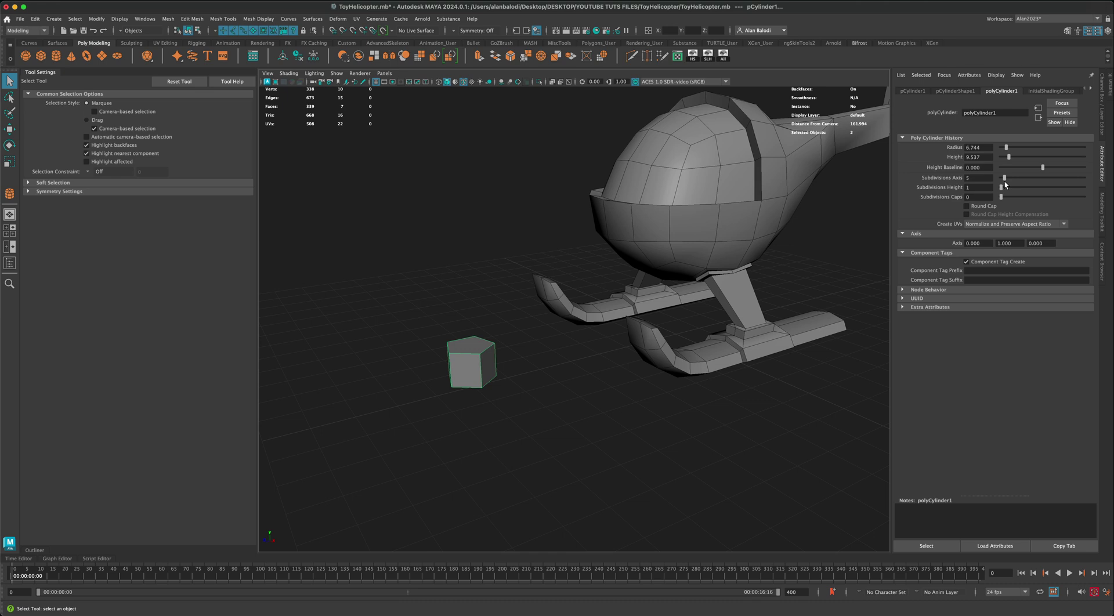
left_click_drag(1006, 184, 1008, 185)
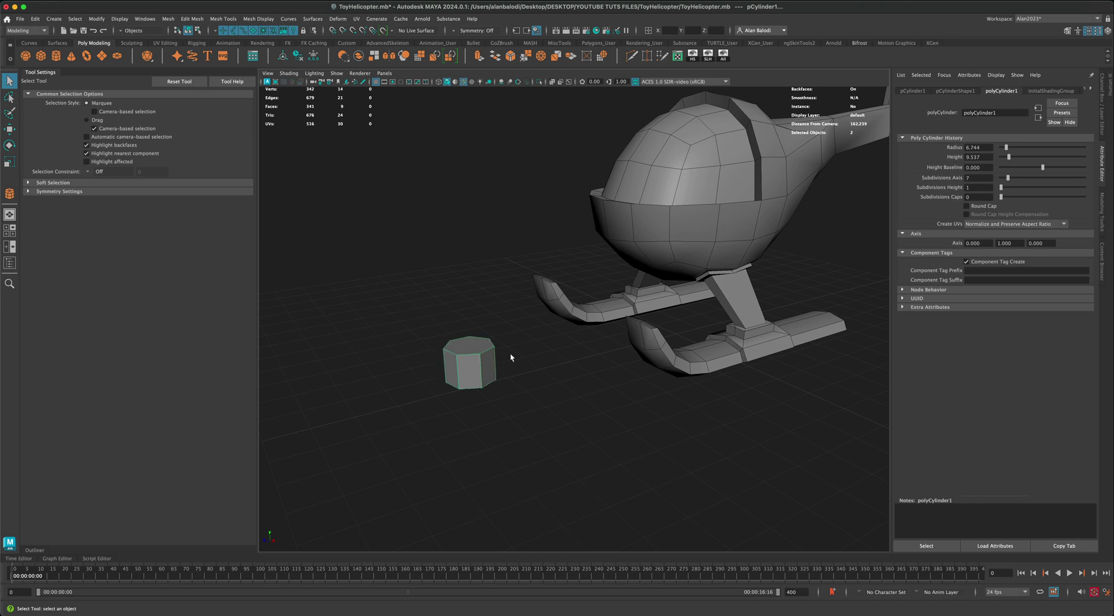
- Select a few of the cylinder's side faces and examine how they line up around the seven-sided shape
mouse_move(510, 358)
left_mouse_down("alt")
mouse_move(534, 355)
mouse_move(519, 357)
left_mouse_up("alt")
right_click_drag(519, 357, 519, 379)
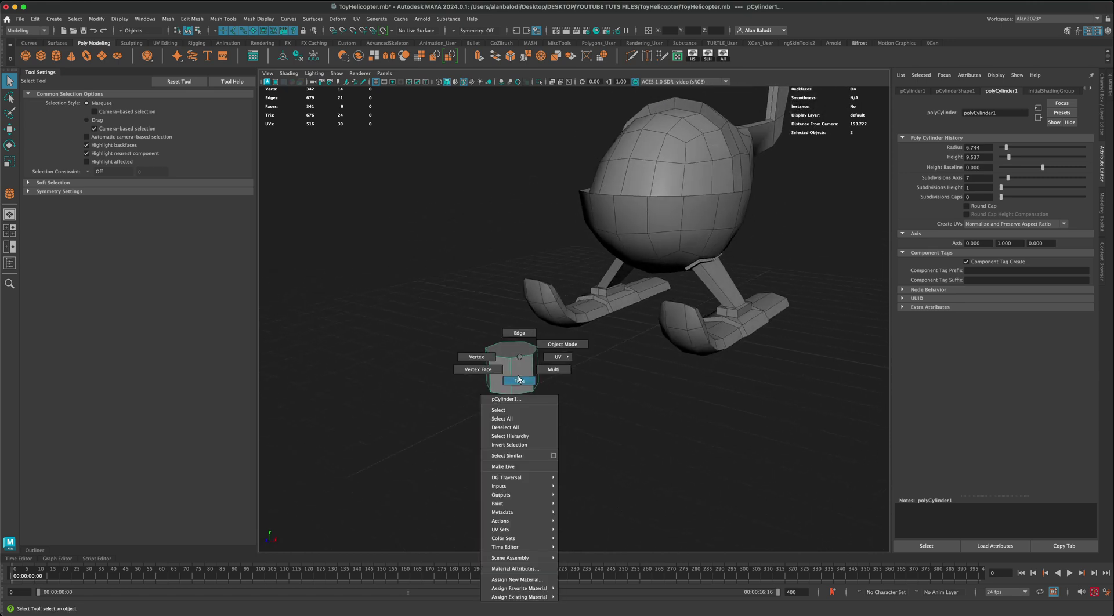
left_click(520, 369)
left_click_drag(490, 393, 574, 415, "alt")
left_click(581, 394)
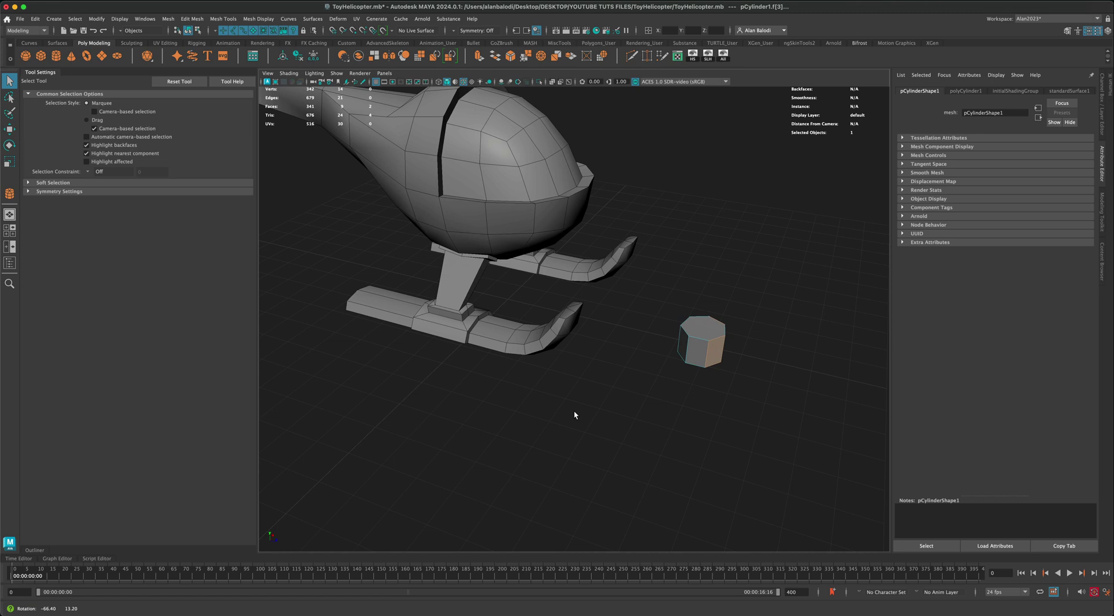
left_click(680, 347)
left_click_drag(643, 427, 512, 418, "alt")
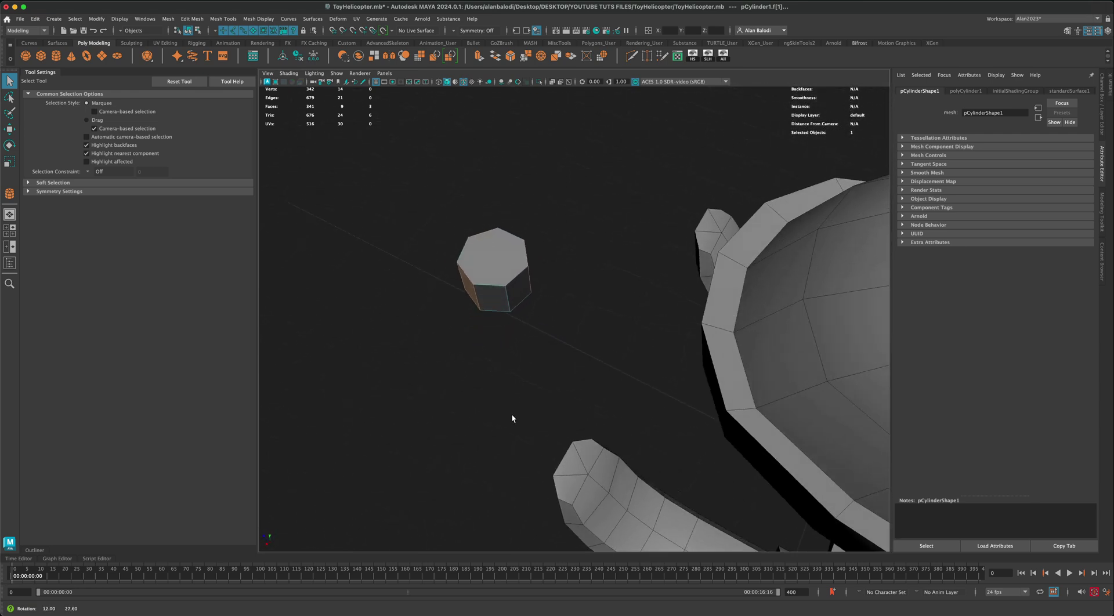
mouse_move(554, 366)
left_mouse_down("alt")
mouse_move(510, 297)
mouse_move(475, 326)
mouse_move(557, 321)
mouse_move(603, 398)
mouse_move(625, 392)
mouse_move(664, 328)
mouse_move(654, 395)
mouse_move(589, 395)
mouse_move(545, 365)
left_mouse_up("alt")
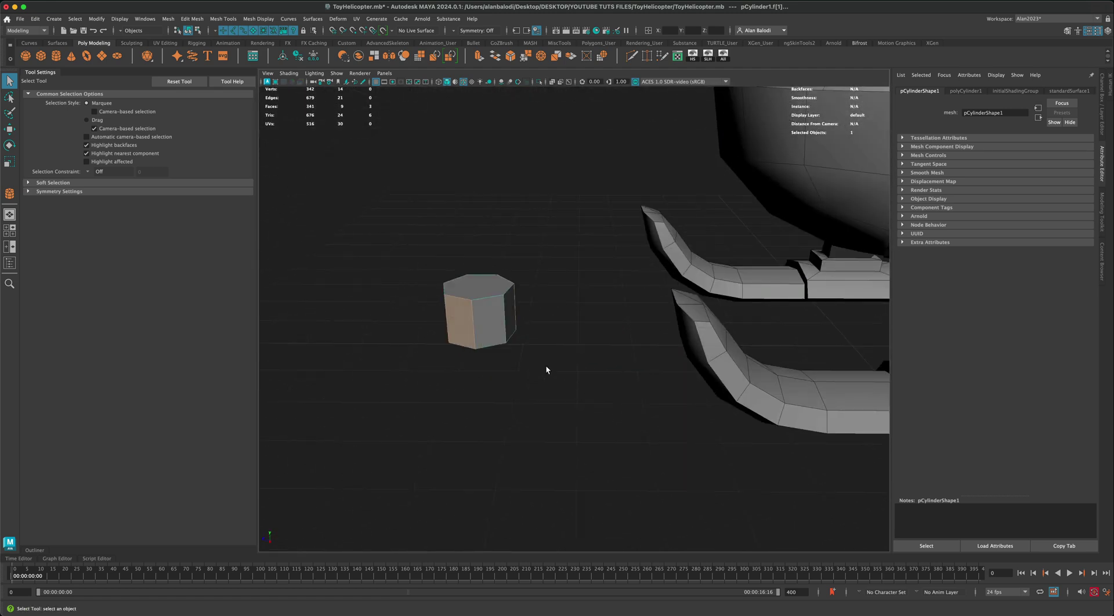
- Return the cylinder to object mode and set its Subdivisions Axis to 8
right_click_drag(471, 294, 488, 284)
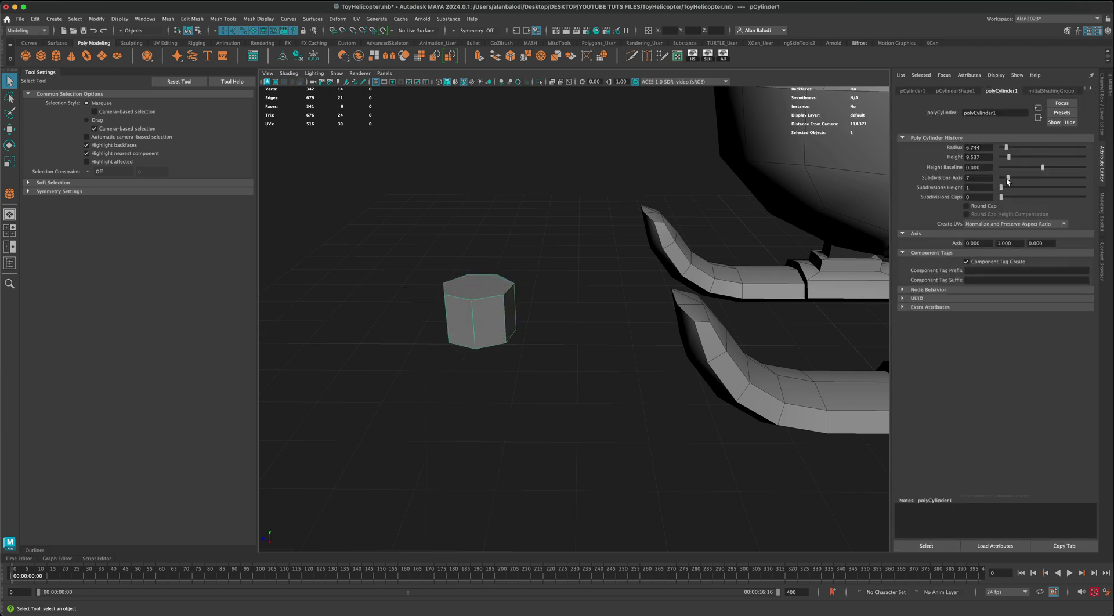
left_click_drag(1009, 181, 1010, 181)
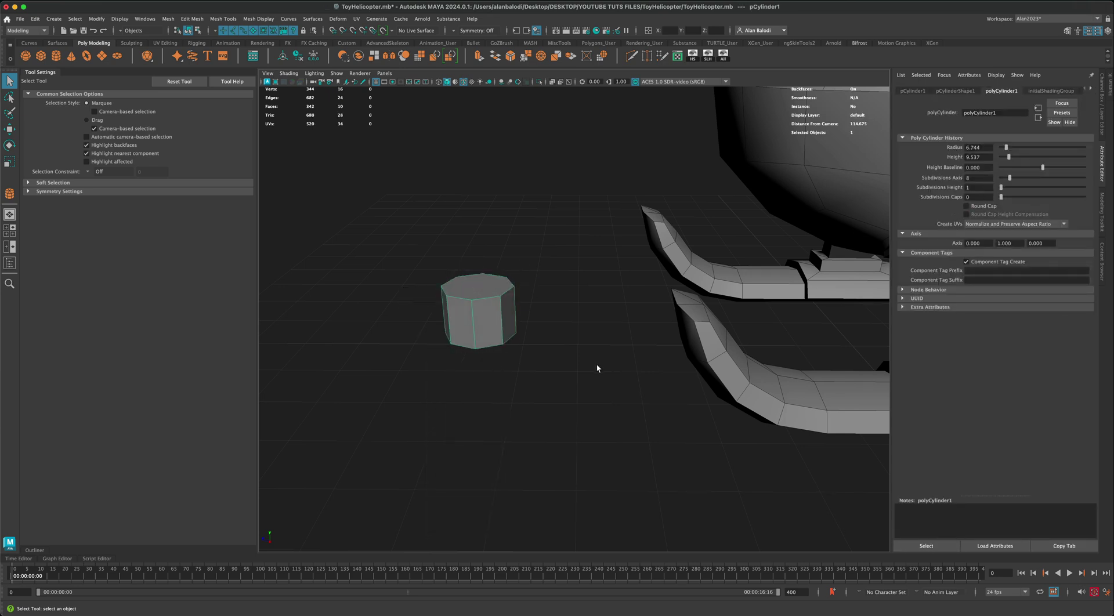
left_click_drag(597, 368, 886, 228, "alt")
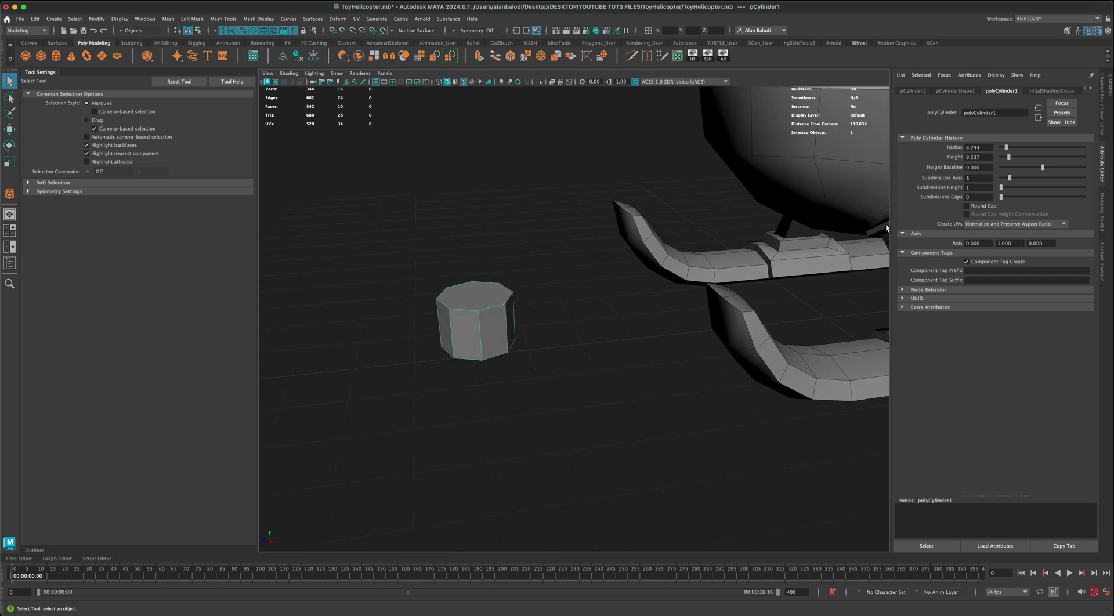
left_click_drag(576, 363, 530, 375, "alt")
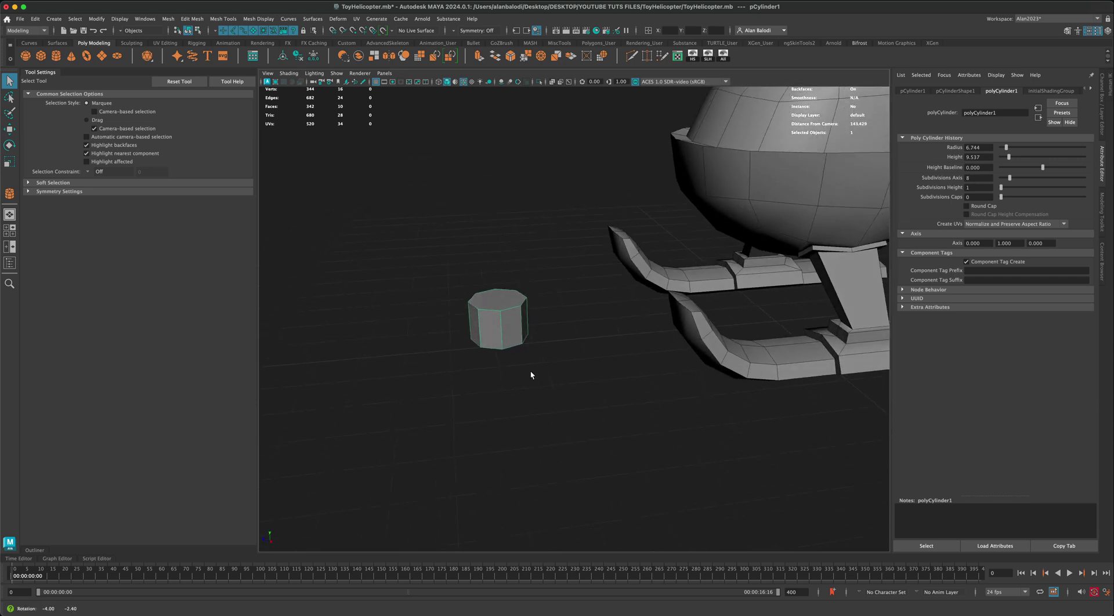
right_click_drag(512, 301, 499, 303)
left_click(499, 302)
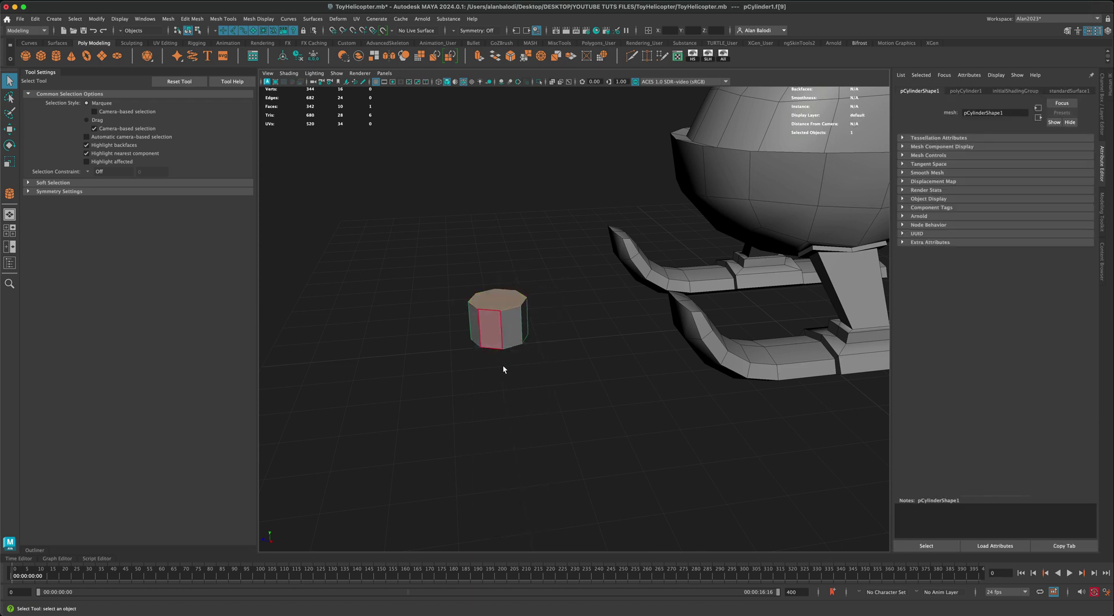
left_click_drag(502, 364, 511, 322, "alt")
right_click_drag(510, 322, 551, 309)
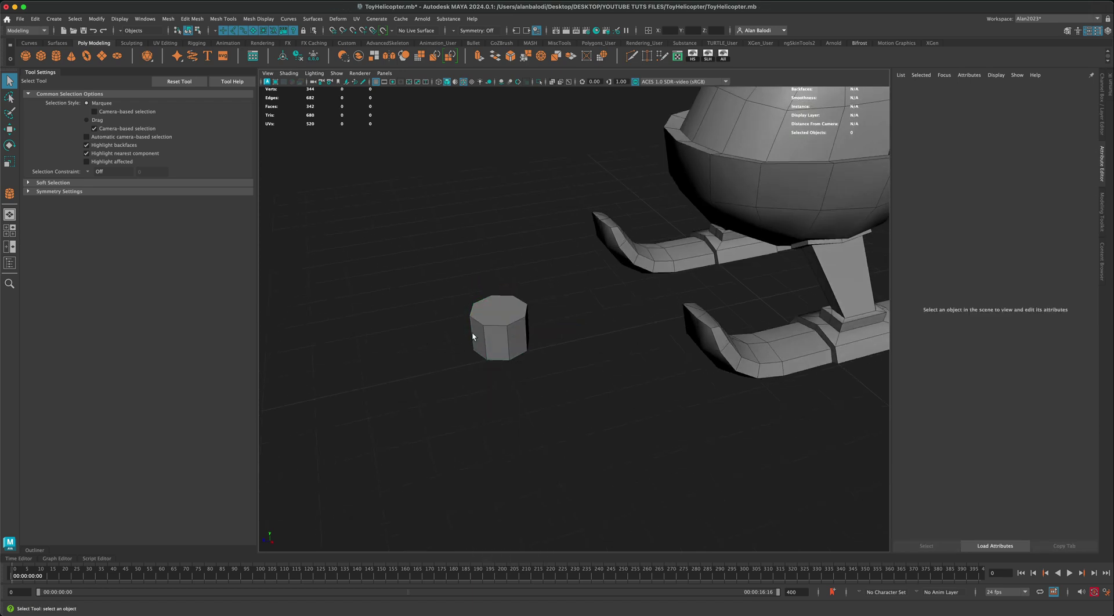
left_click_drag(423, 338, 416, 327, "alt")
- Extrude the top face of the eight-sided cylinder and scale the new face inward to about 0.633
left_click(8, 132)
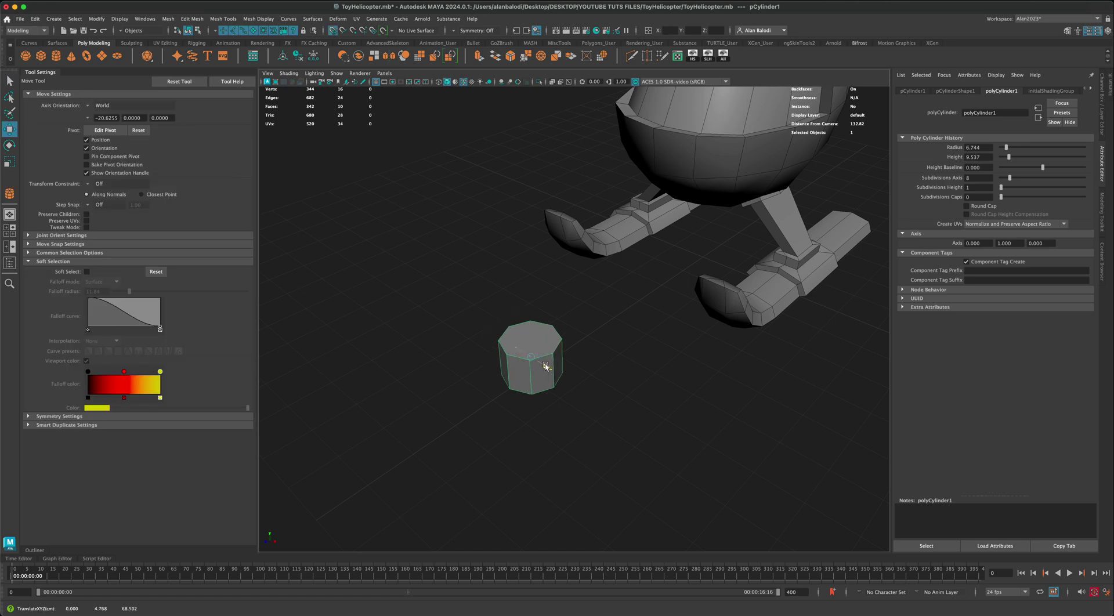
left_click_drag(534, 371, 518, 342, "alt")
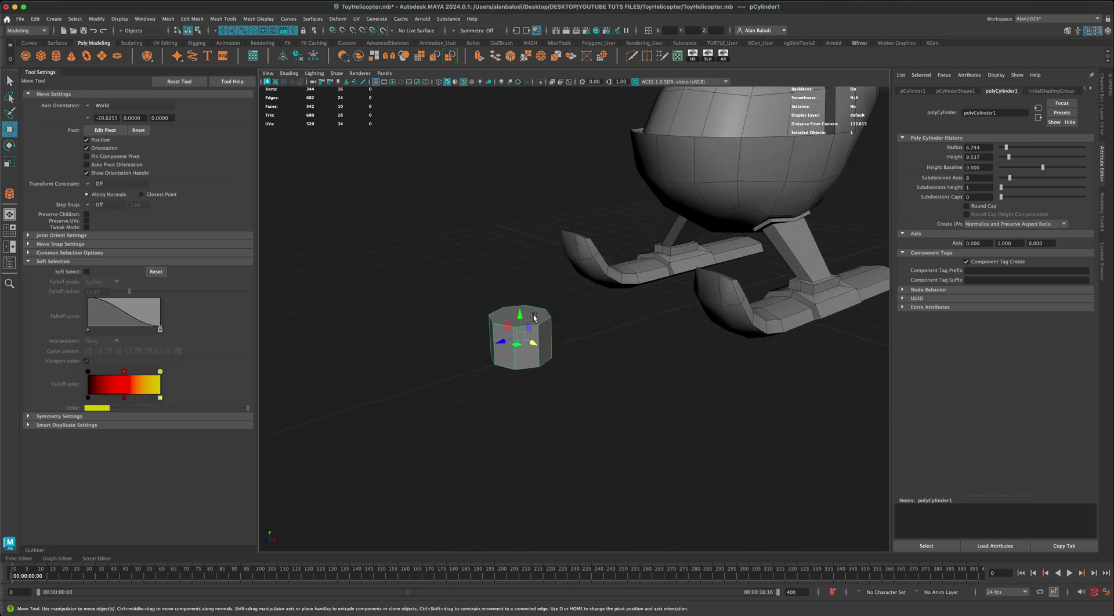
right_click_drag(534, 317, 534, 334)
left_click(533, 318)
middle_click_drag(518, 421, 509, 430, "alt")
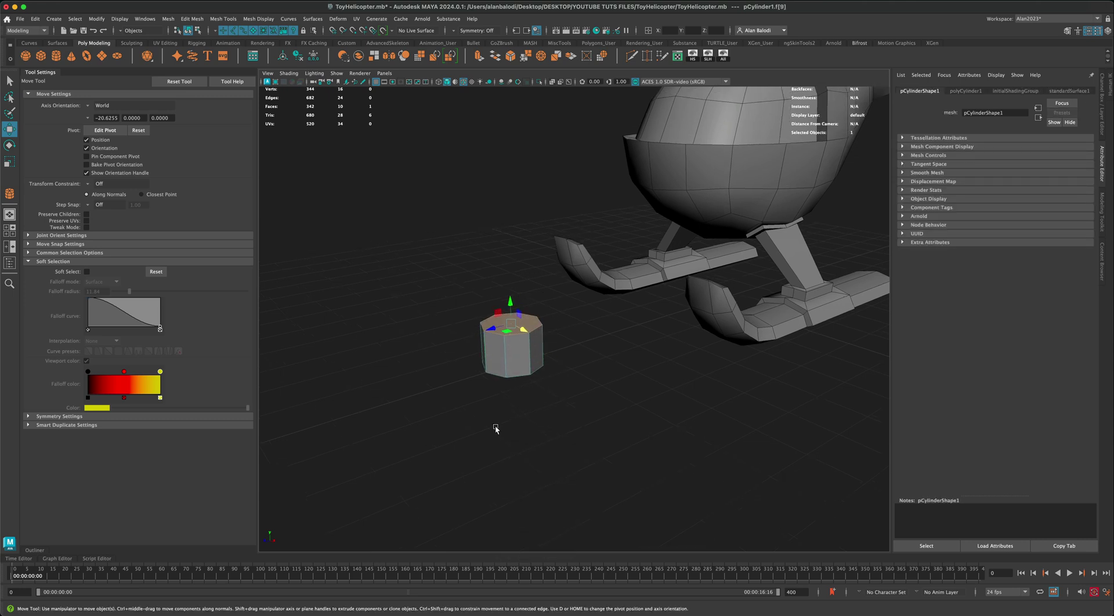
left_click_drag(496, 428, 486, 427, "alt")
left_click(479, 57)
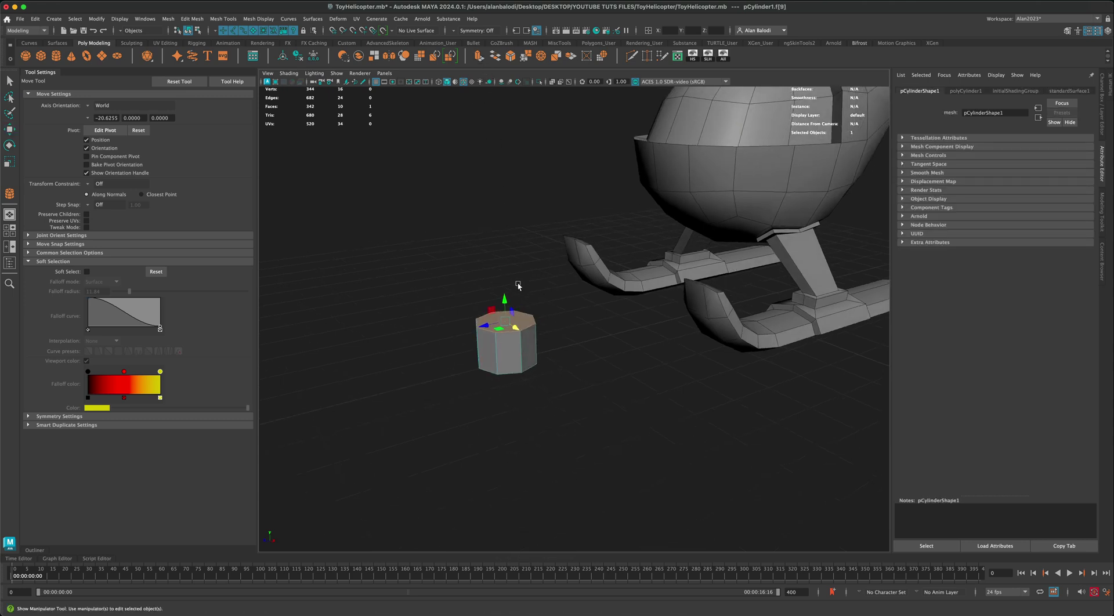
key("ctrl+e")
left_click_drag(508, 321, 502, 323)
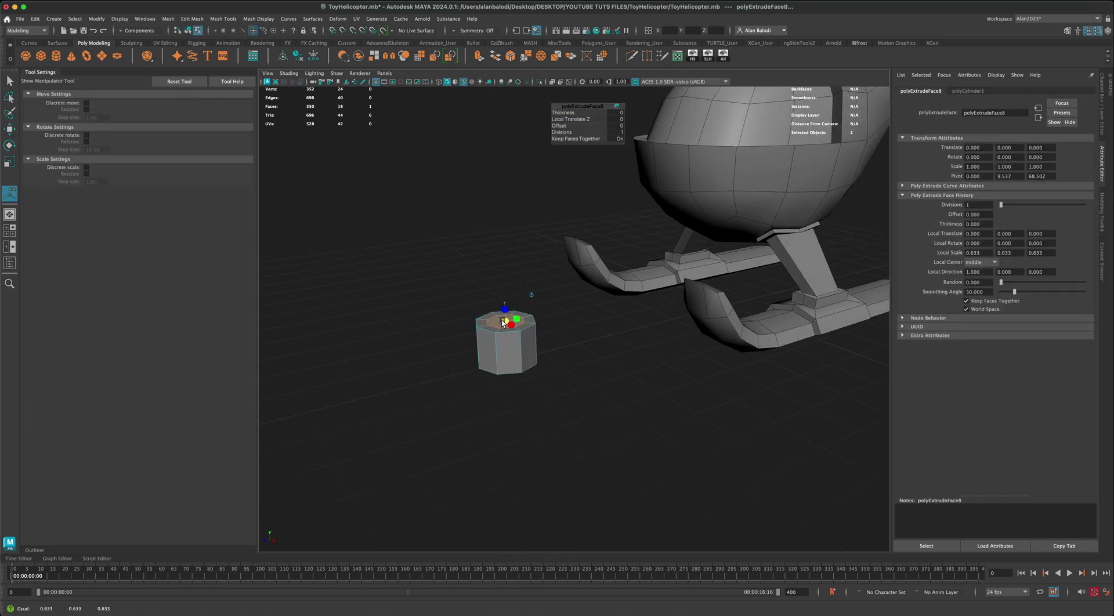
- Extrude the inset face upward in three sections of about 4.3, 3.4 and 2.9 units, tapering the last to about 0.767
key("ctrl+e")
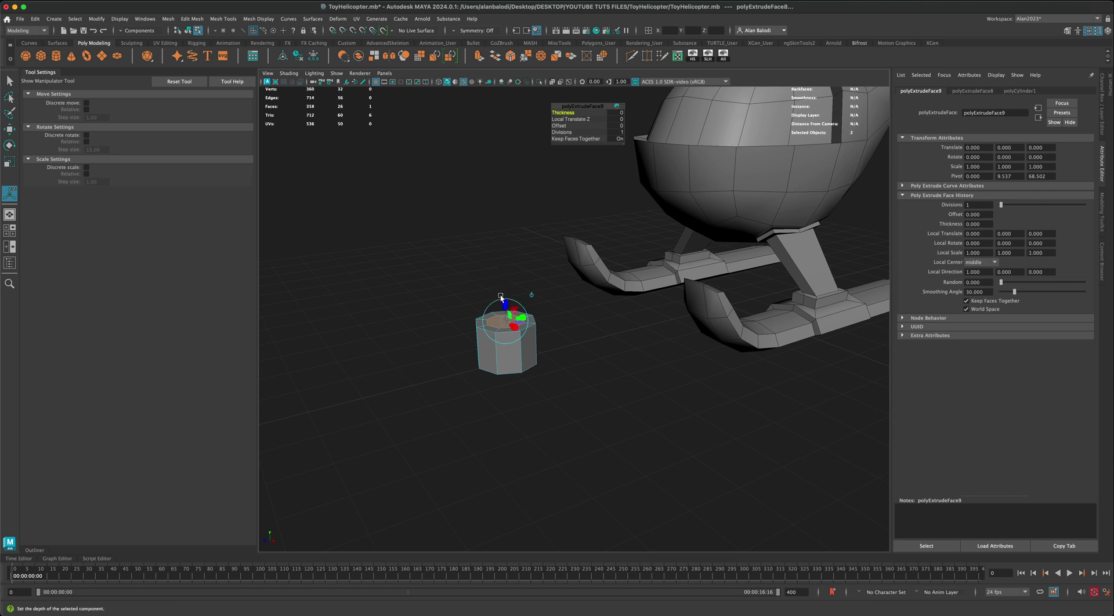
left_click_drag(504, 310, 505, 301)
key("ctrl+e")
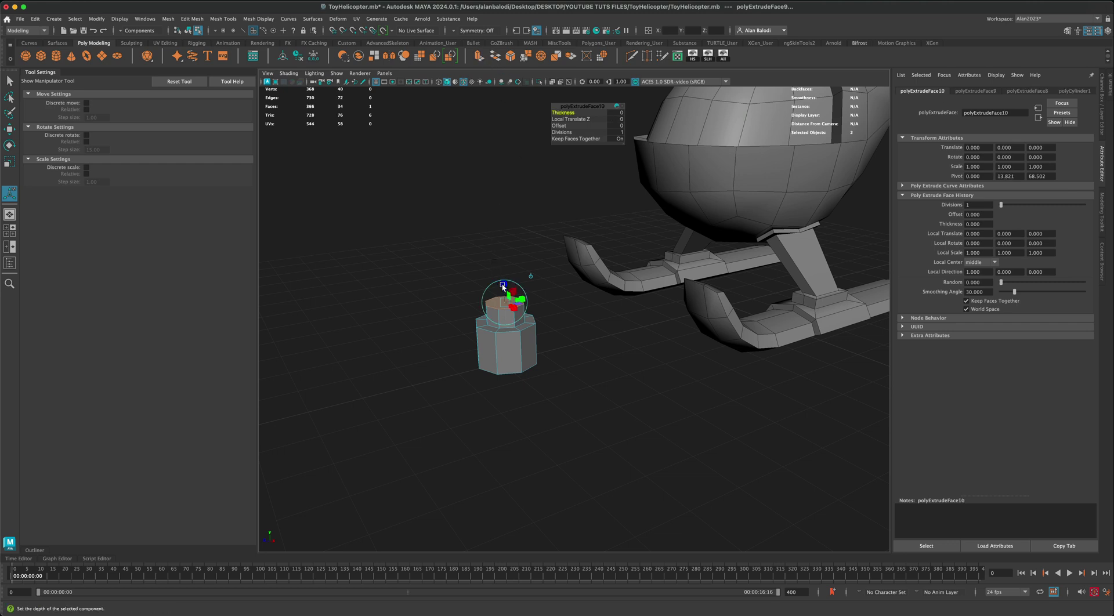
left_click_drag(503, 287, 502, 275)
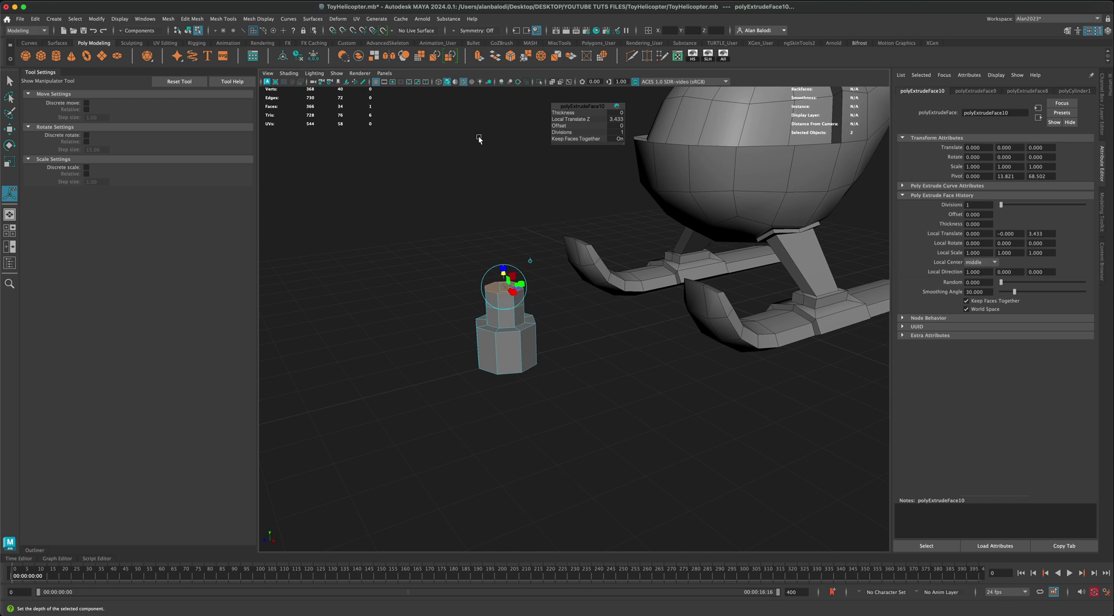
left_click(479, 58)
left_click_drag(504, 280, 473, 262)
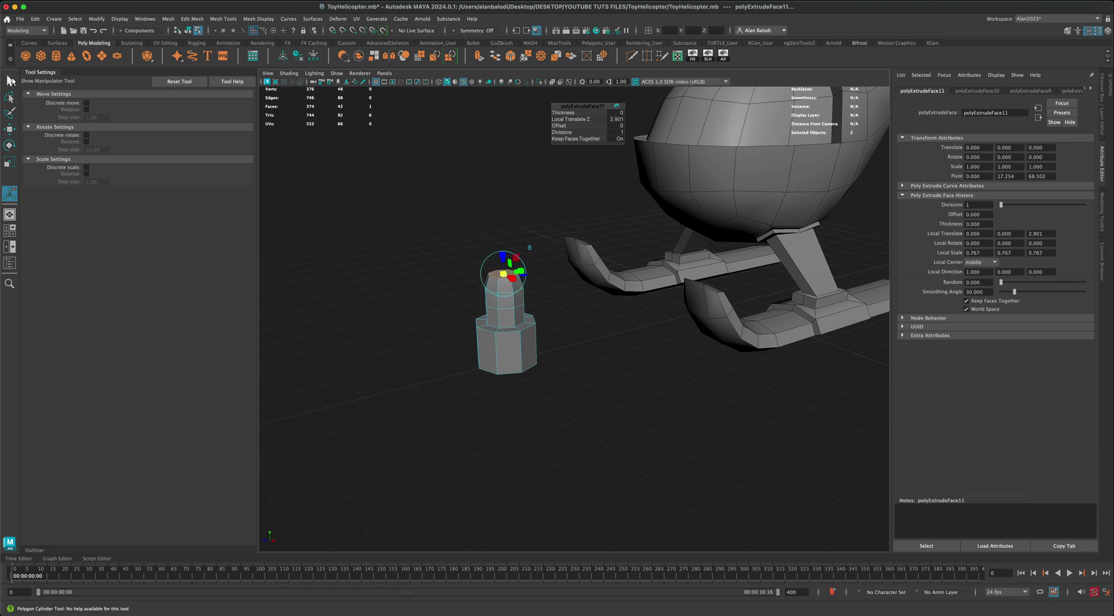
- Select four alternating side faces around the upper shaft's middle section and scale them down vertically
left_click(10, 80)
left_click(510, 301)
left_click_drag(510, 301, 634, 290, "alt")
left_click(559, 318, "shift")
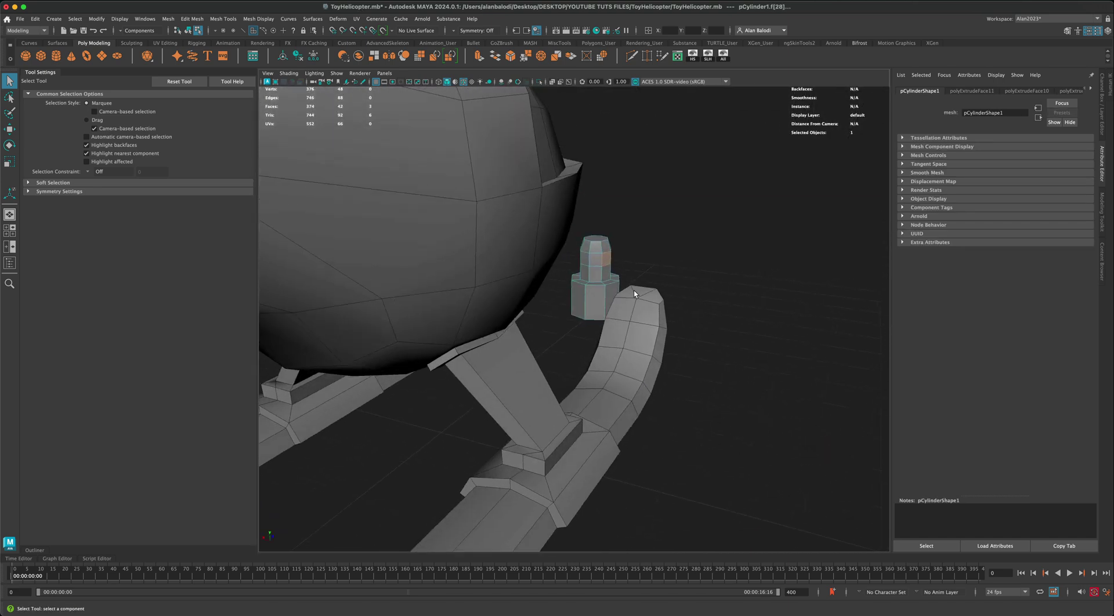
left_click(586, 260, "shift")
left_click_drag(586, 261, 533, 215, "alt")
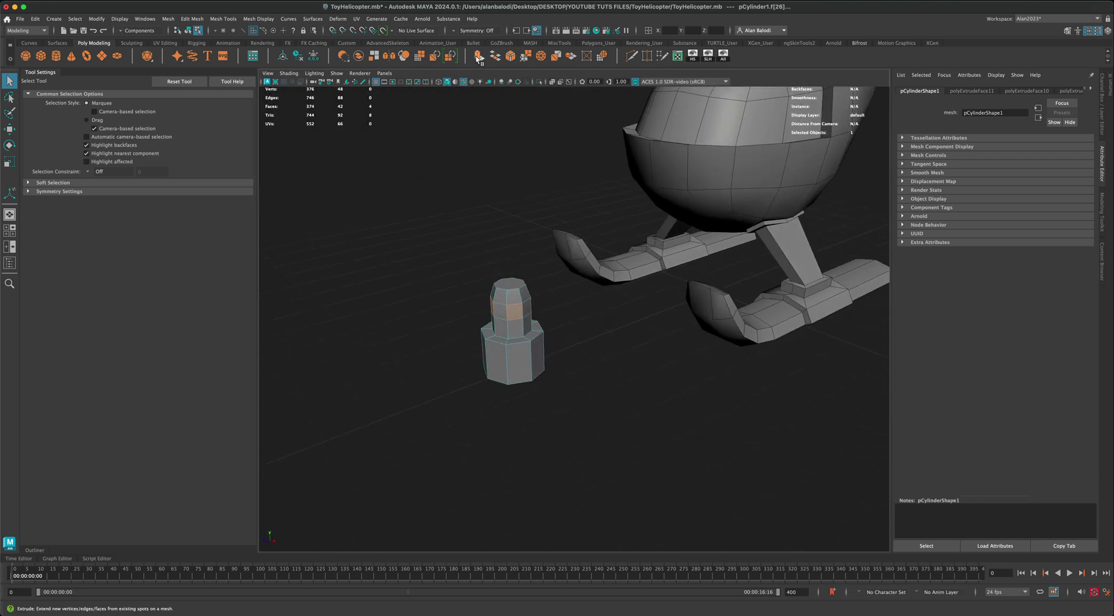
left_click_drag(451, 207, 444, 203, "alt")
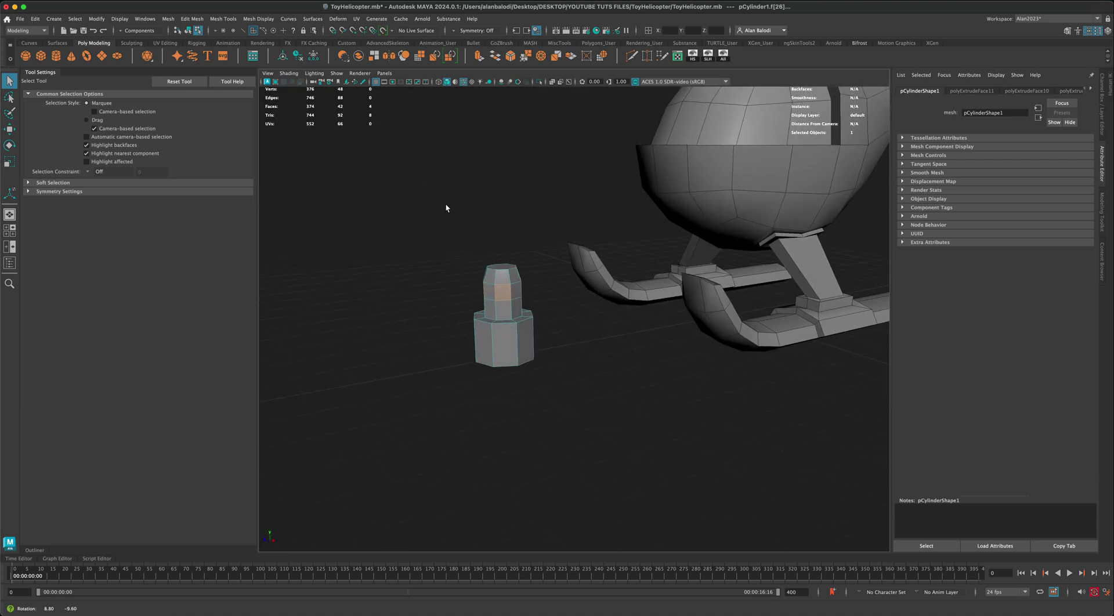
left_click(10, 162)
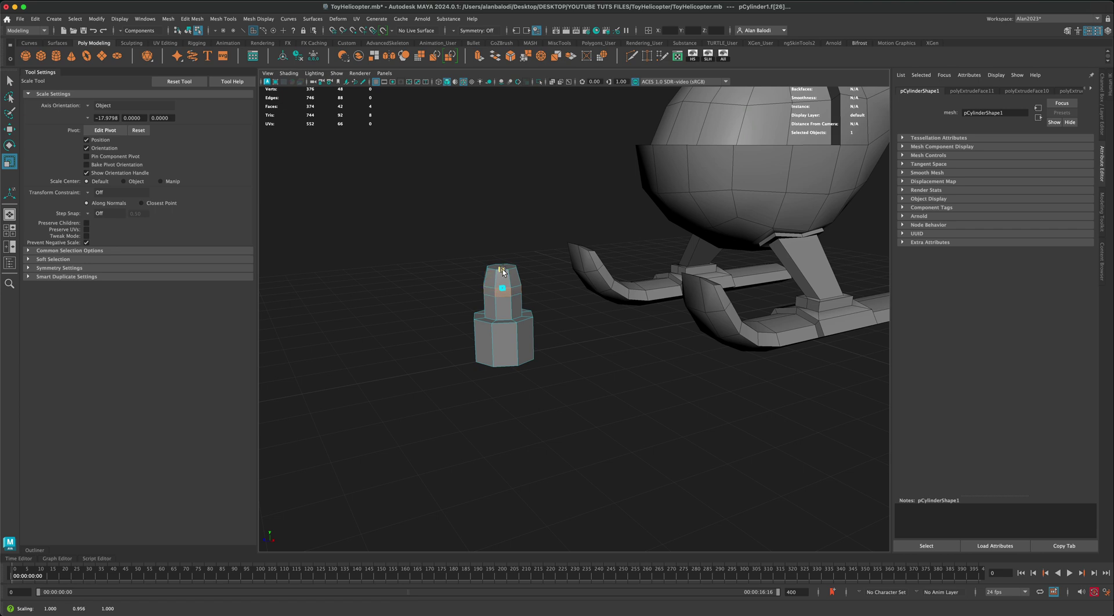
left_click_drag(435, 264, 440, 264, "alt")
- Extrude the four side faces outward about 62.6 units and widen their ends to a local scale of about 4.884, forming rotor blades
left_click(478, 57)
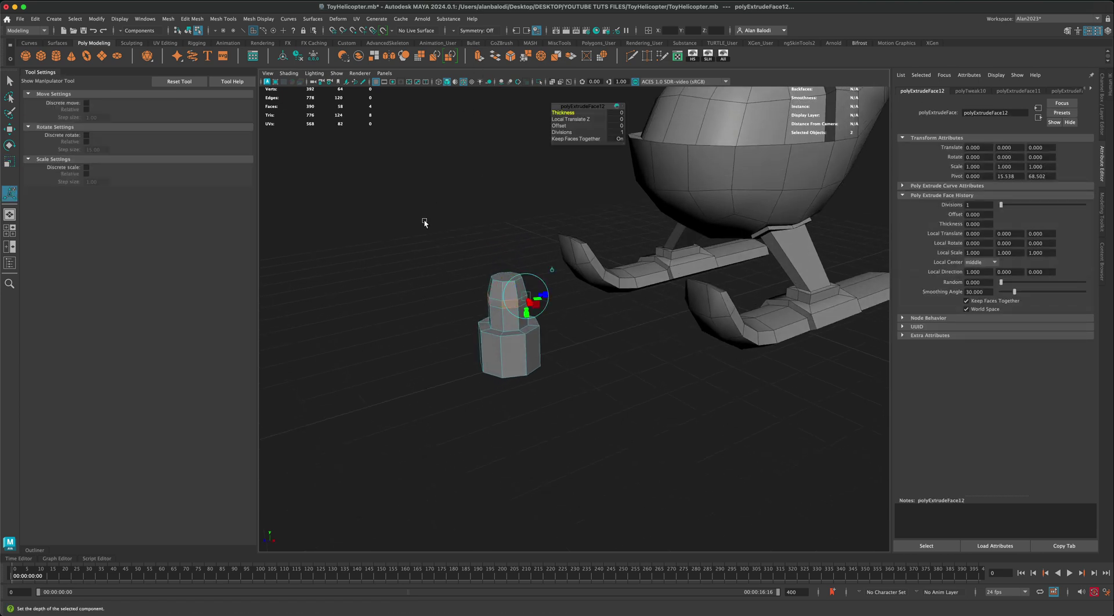
left_click_drag(423, 218, 479, 250, "alt")
left_click_drag(546, 311, 799, 278)
left_click_drag(807, 325, 677, 384, "alt")
middle_click_drag(651, 382, 664, 354, "alt")
scroll(663, 354, "up", 1)
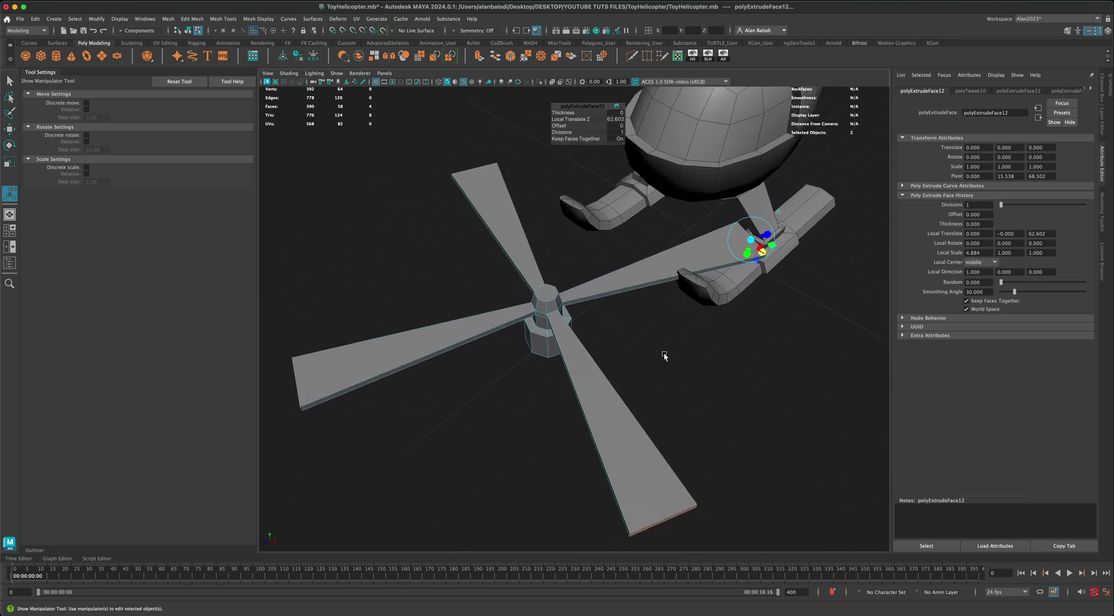
- Poke the octagonal top face of the rotor hub and return to object mode
left_click_drag(664, 354, 674, 369, "alt")
scroll(628, 344, "up", 3)
right_click_drag(536, 300, 539, 318)
key("q")
left_click(538, 306)
left_click_drag(656, 329, 668, 329, "alt")
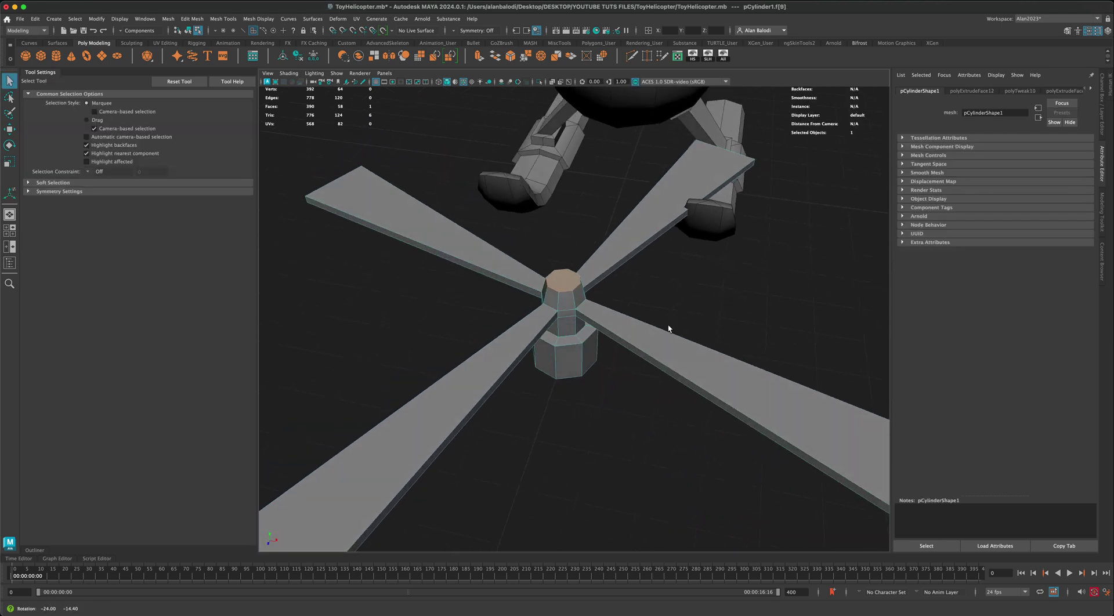
left_click_drag(618, 364, 687, 341, "alt")
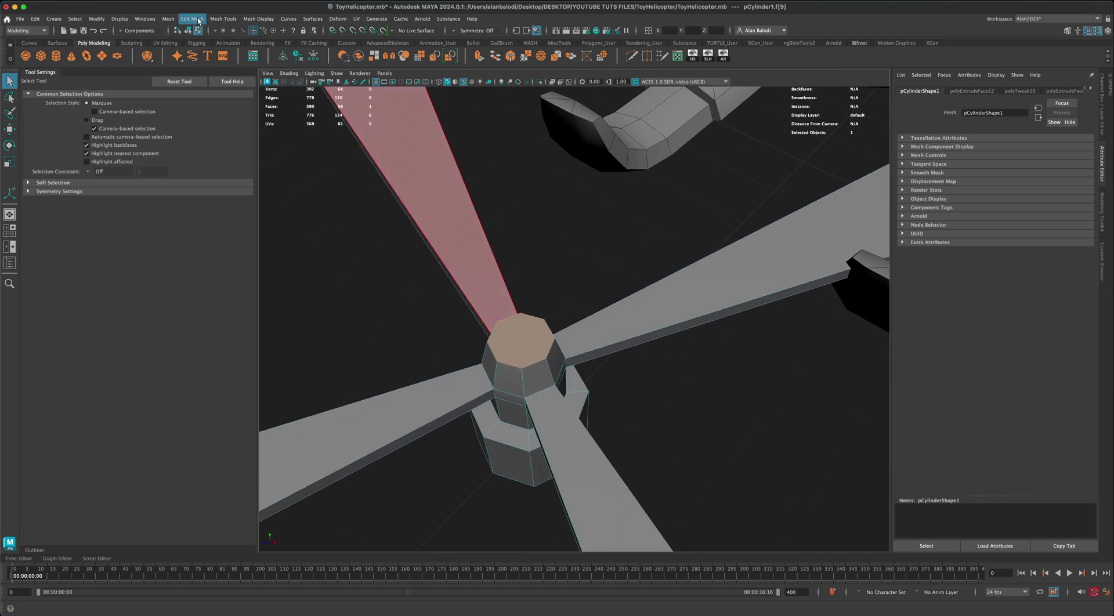
left_click(170, 19)
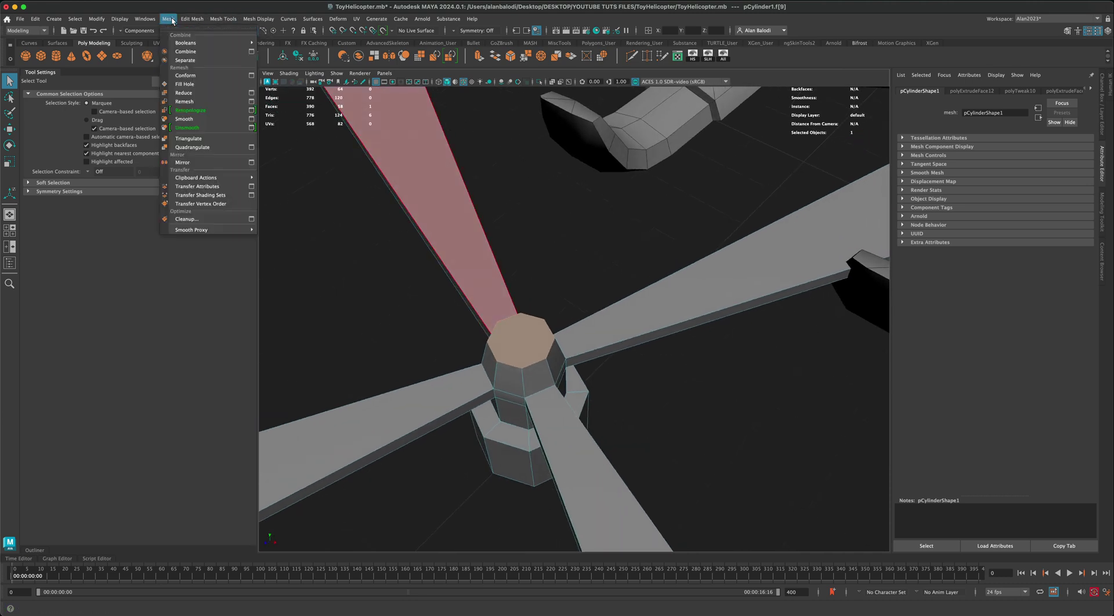
mouse_move(192, 19)
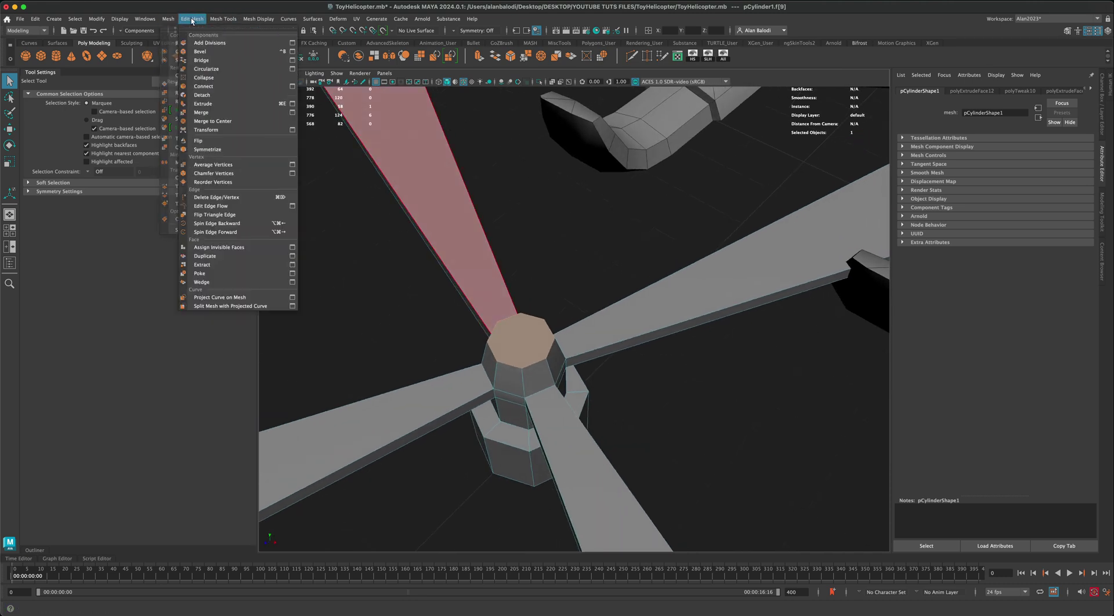
left_click(232, 272)
left_click_drag(370, 314, 365, 306, "alt")
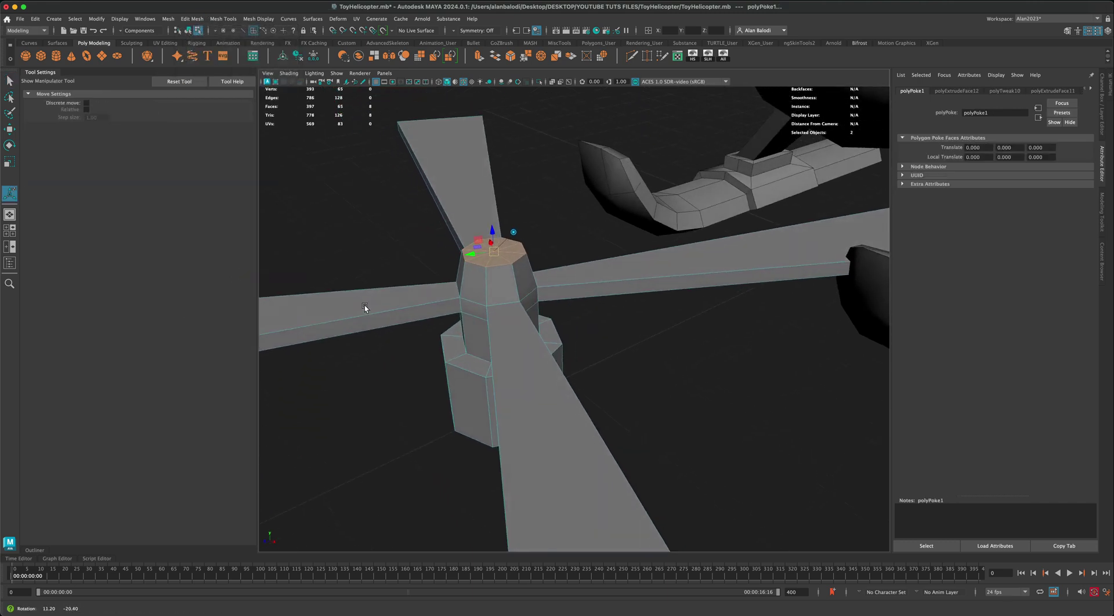
scroll(435, 306, "up", 3)
left_click_drag(436, 306, 456, 339, "alt")
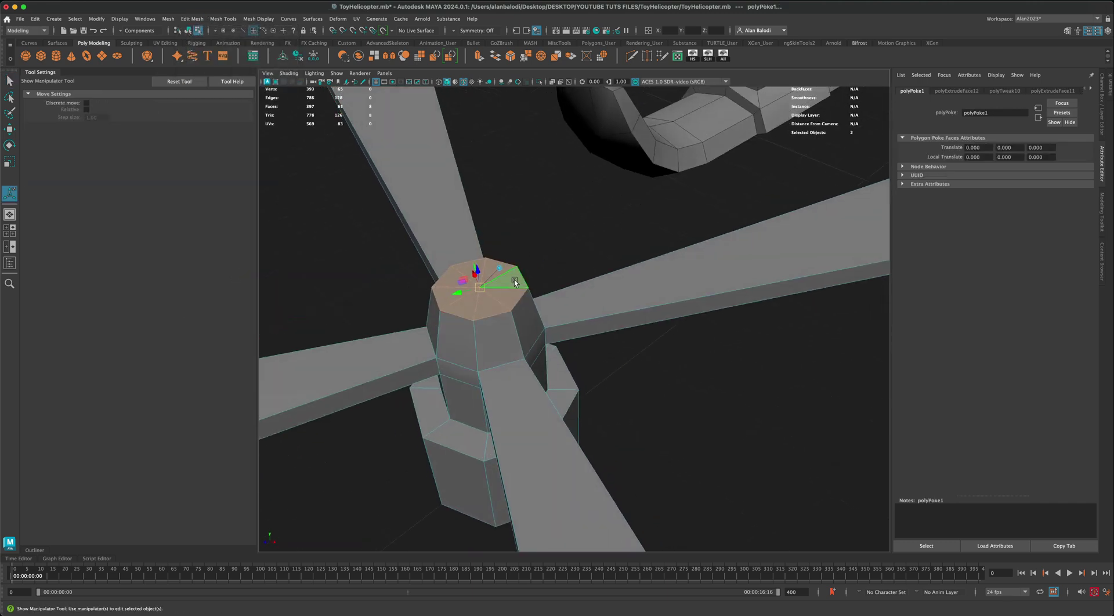
right_click_drag(514, 282, 556, 267)
left_click(568, 244)
left_click_drag(568, 244, 566, 248, "alt")
left_click(540, 290)
left_click_drag(541, 294, 543, 245, "alt")
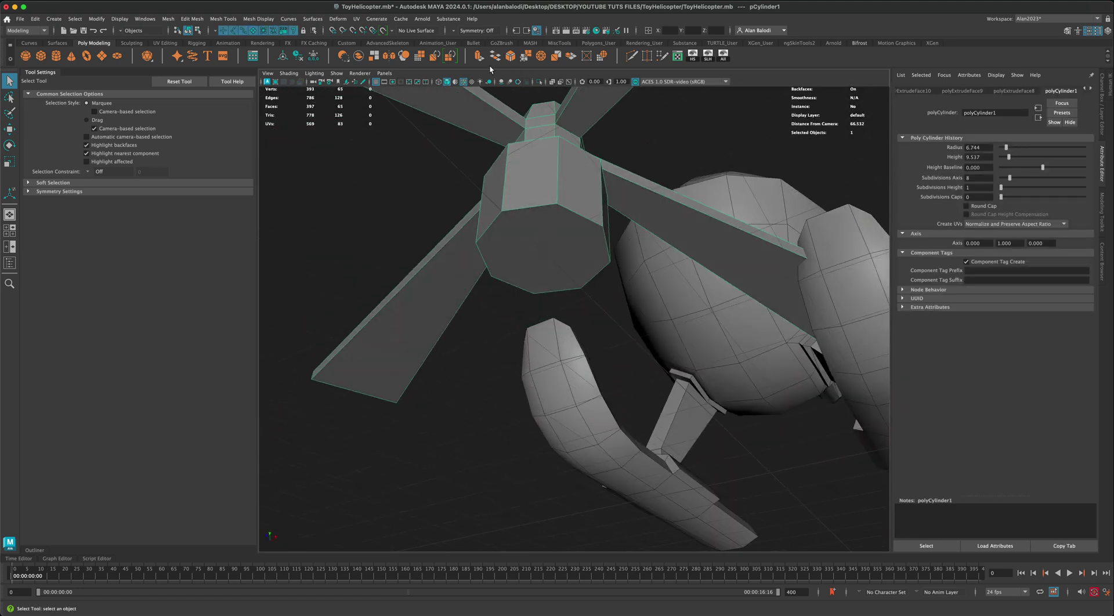
right_click_drag(578, 199, 535, 201)
left_click_drag(528, 248, 528, 244, "alt")
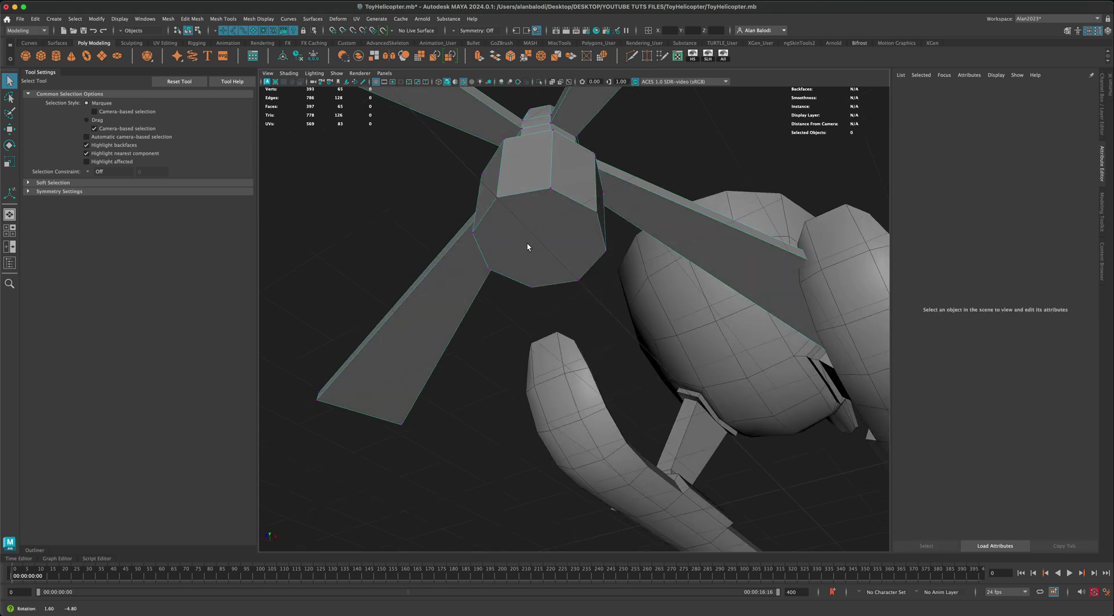
left_click(632, 56)
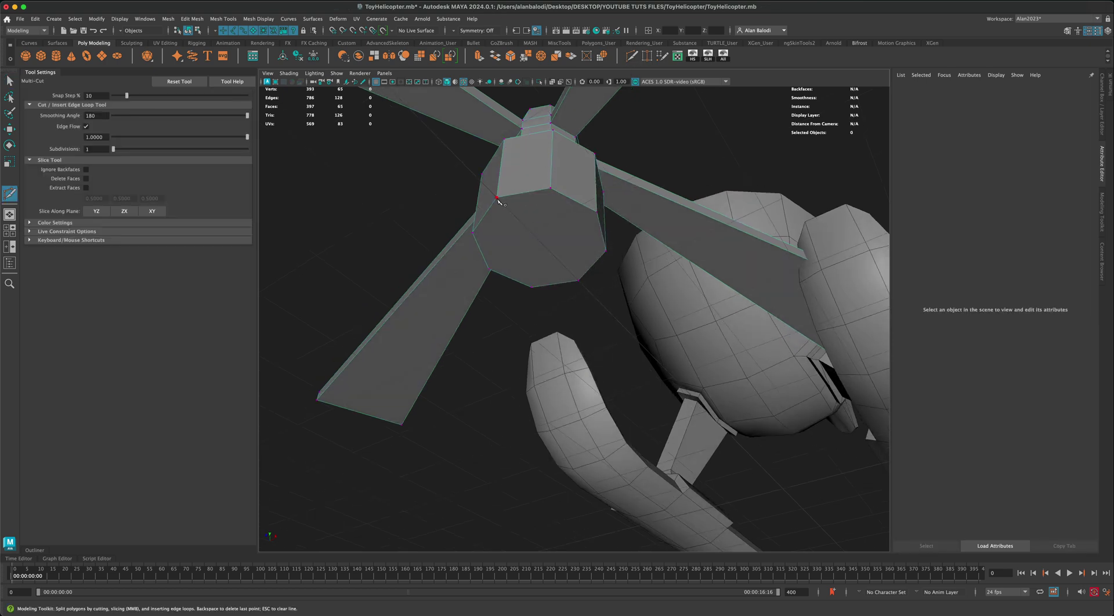
left_click(508, 206)
key("Return")
key("ctrl+z")
- Turn off Edge Flow for Multi-Cut and cut two parallel edges between opposite vertices across the rotor base's bottom face
left_click(87, 126)
left_click(532, 287)
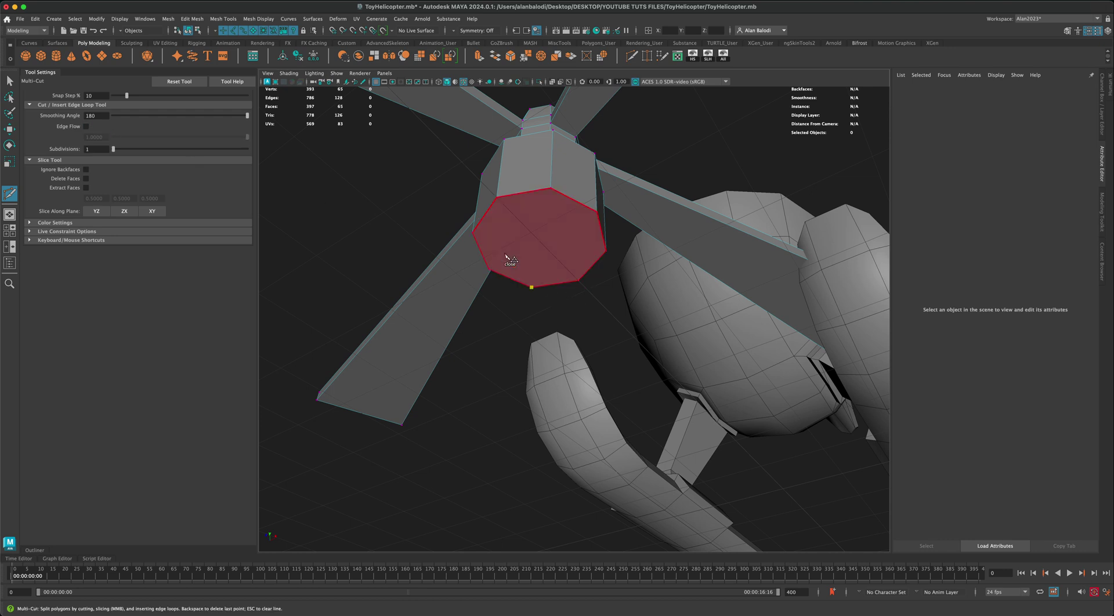
left_click(497, 199)
key("Return")
left_click(578, 280)
left_click(551, 189)
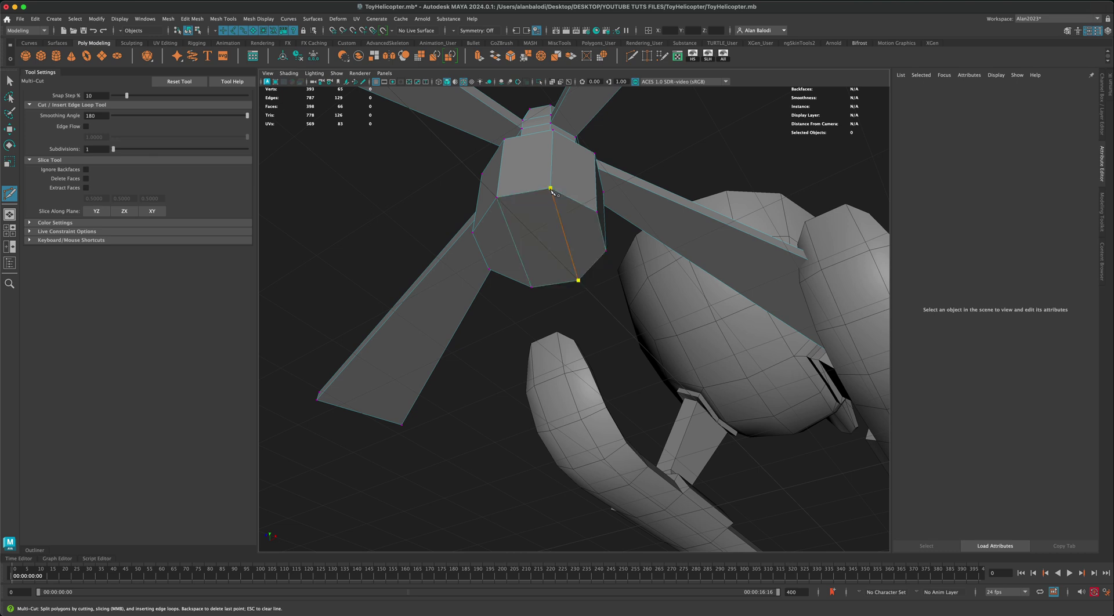
key("Return")
left_click_drag(585, 311, 506, 255, "alt")
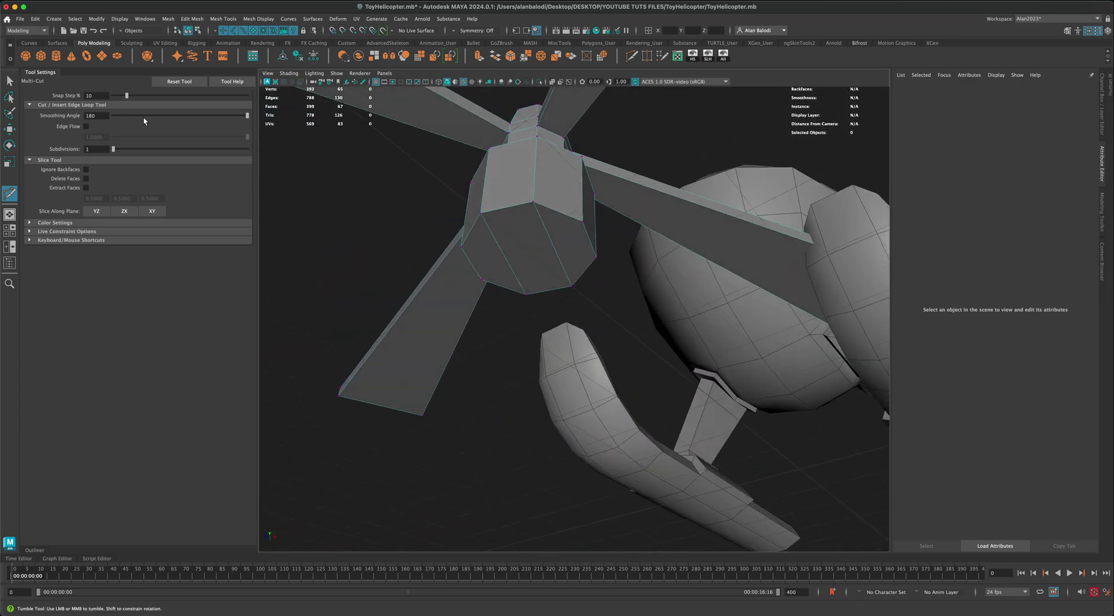
- Delete all the faces closing the underside of the rotor base and return to object mode
key("q")
right_click(536, 264)
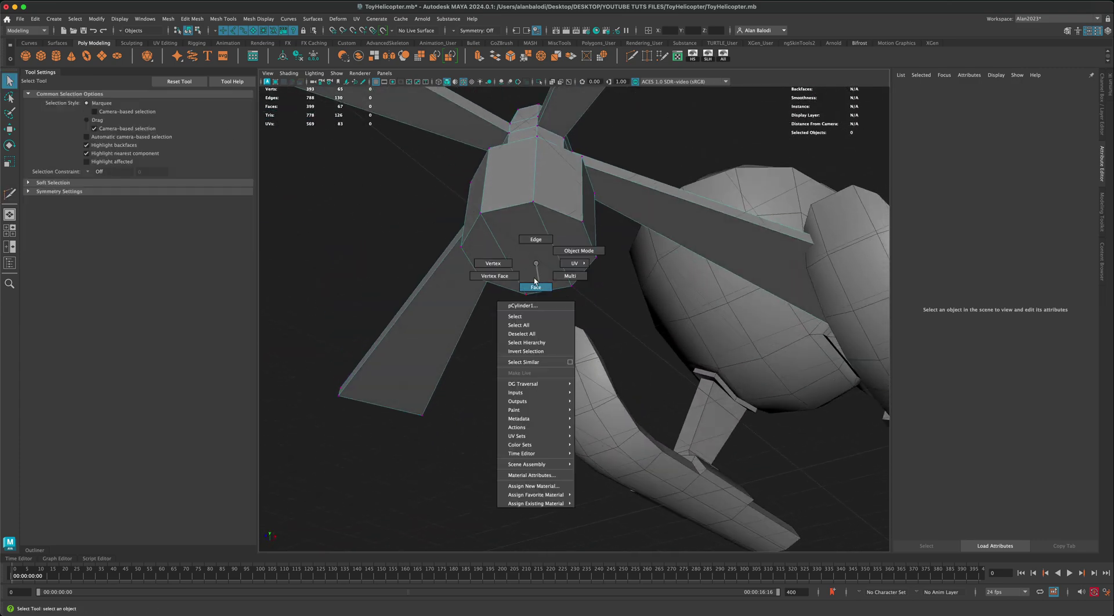
left_click(535, 284)
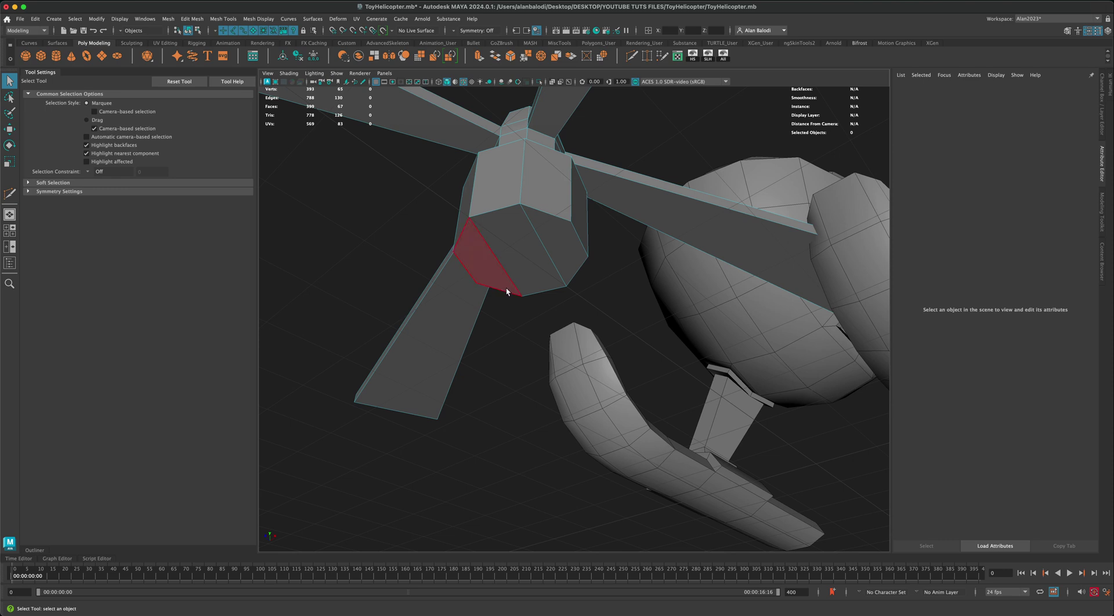
left_click(489, 271)
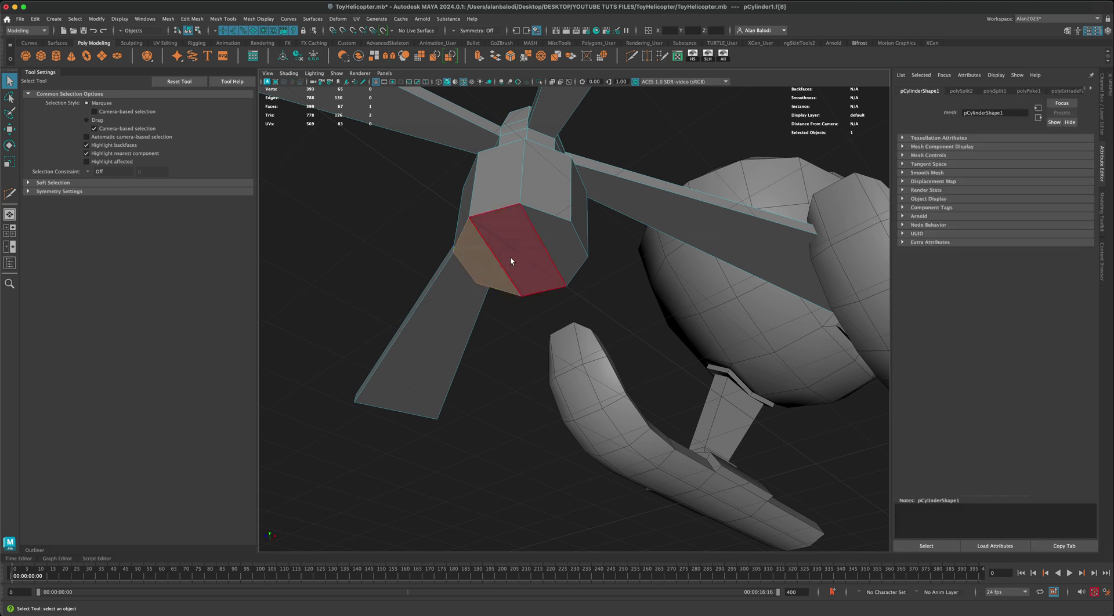
left_click(510, 256, "shift")
left_click(545, 246, "shift")
key("Delete")
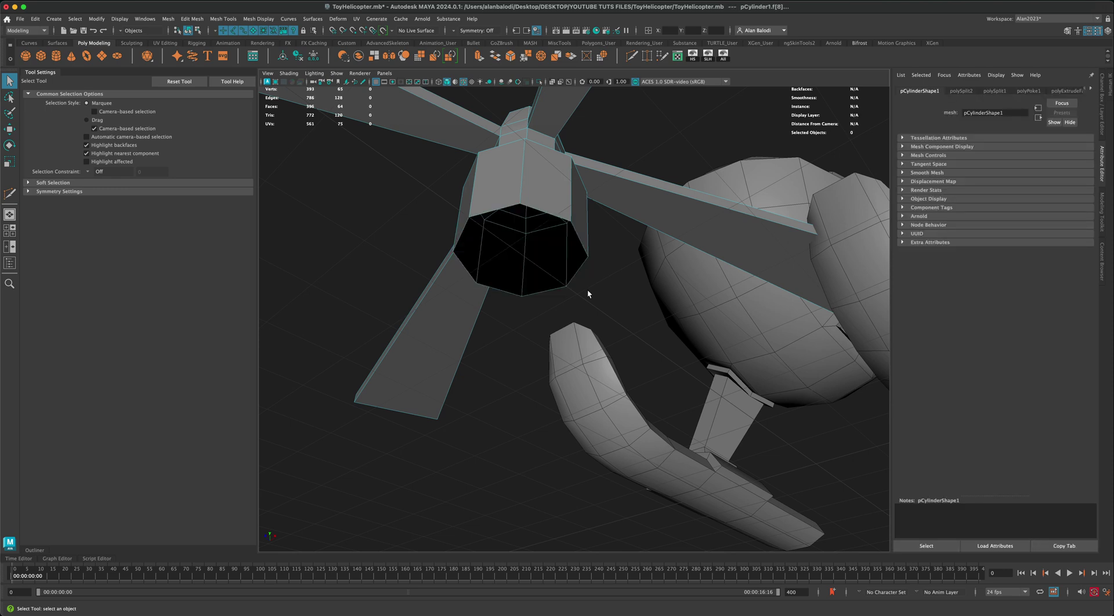
left_click_drag(569, 356, 546, 248, "alt")
right_click(550, 249)
left_click(572, 240)
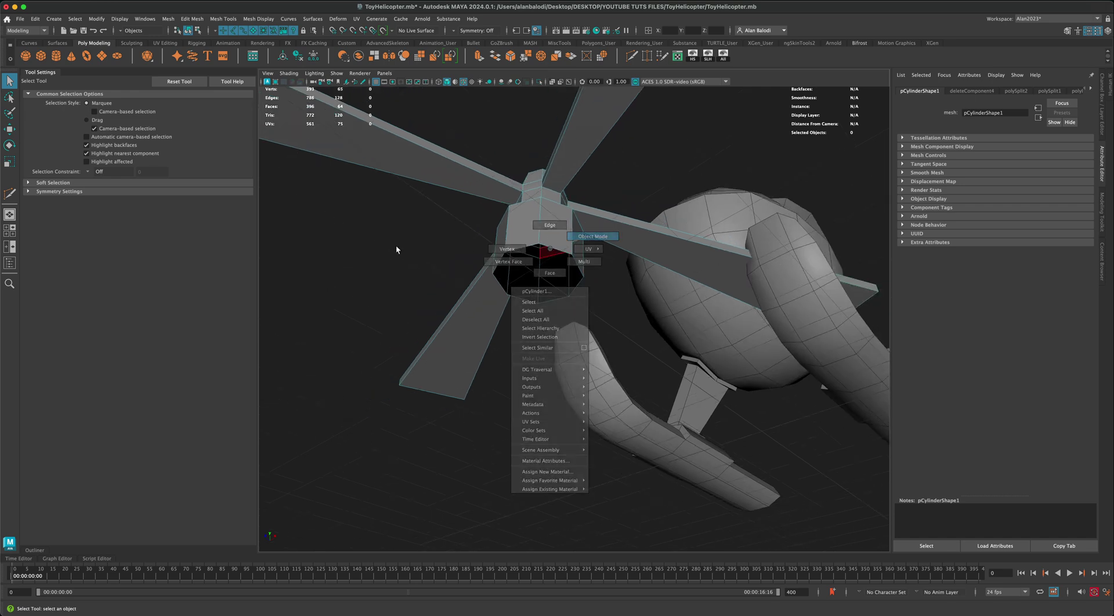
- Move the rotor in side view so its base sits on top of the helicopter body
left_click_drag(396, 245, 532, 311, "alt")
left_click(533, 307)
left_click_drag(531, 397, 510, 380, "alt")
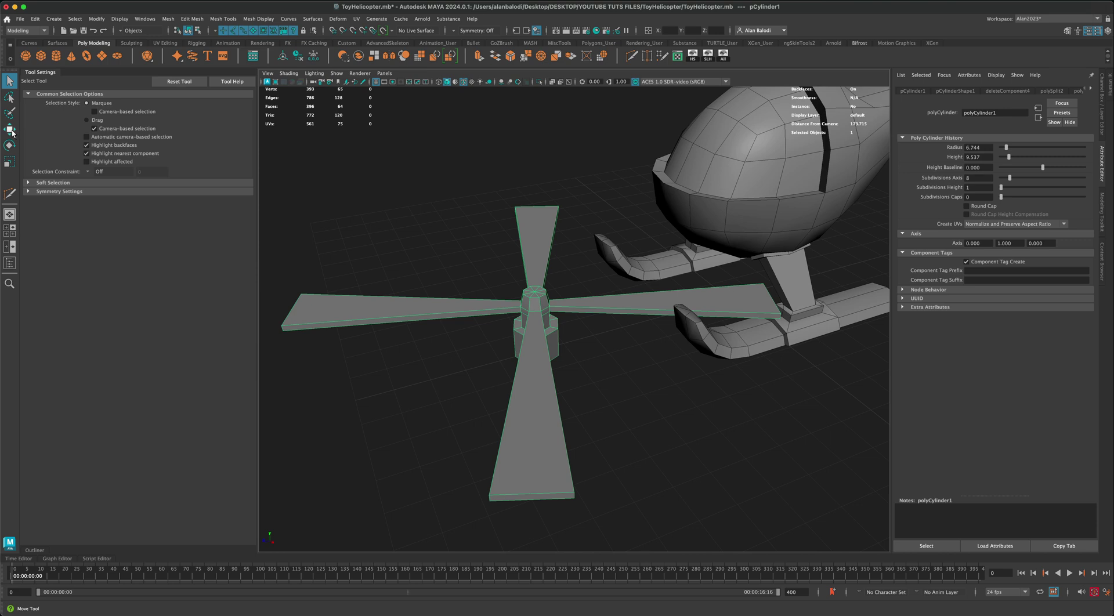
key("space")
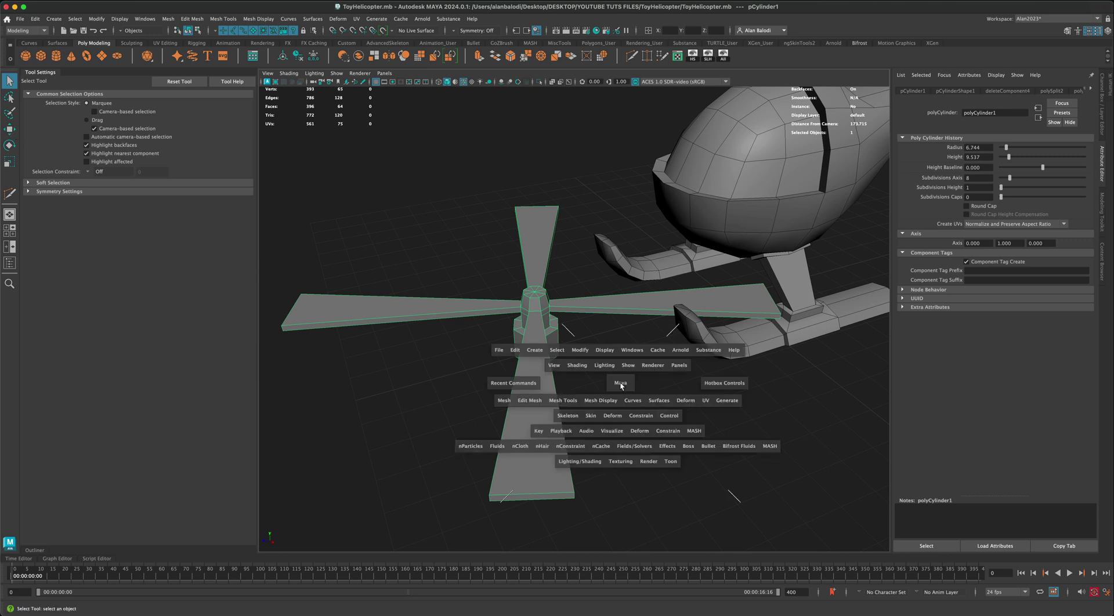
key("space")
key("space")
scroll(725, 435, "down", 5)
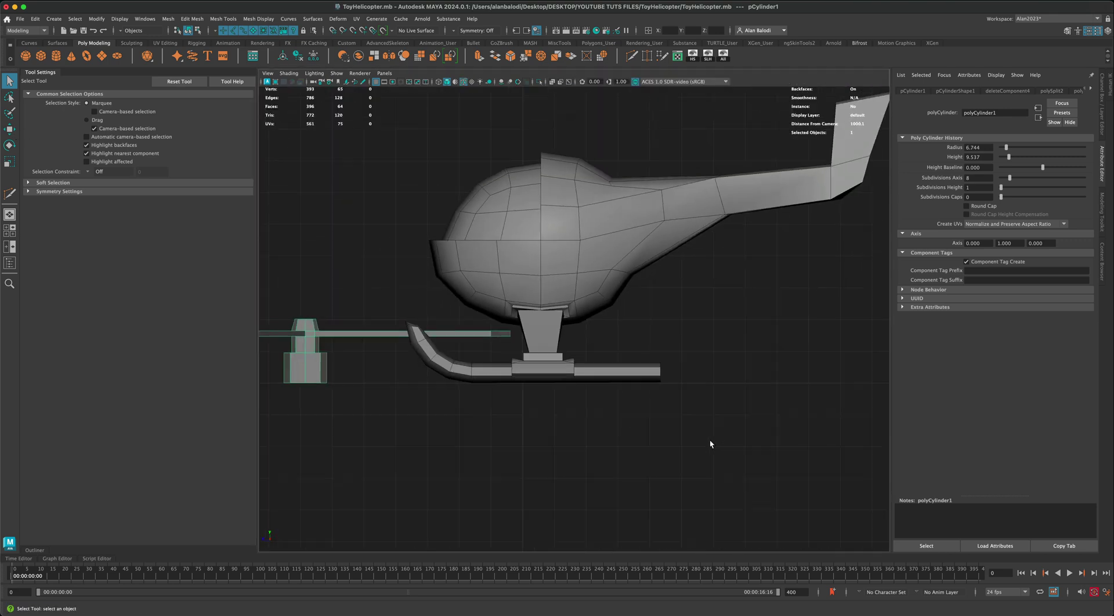
left_click(7, 125)
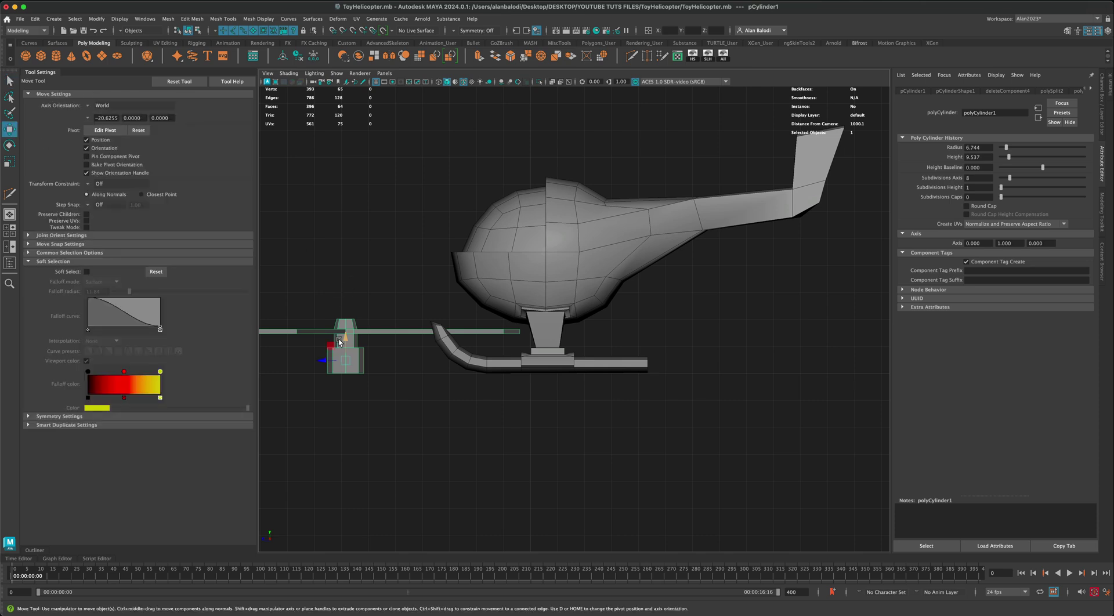
left_click_drag(335, 346, 549, 166)
middle_click_drag(599, 251, 583, 354, "alt")
scroll(584, 354, "up", 7)
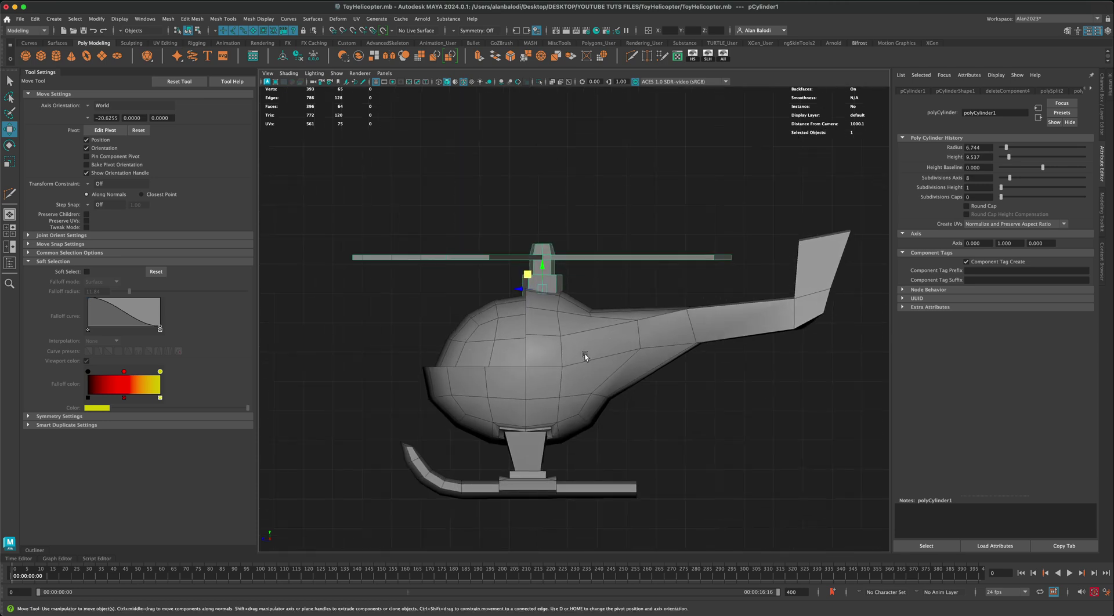
- Select the vertices of the rotor's base section and scale them down uniformly to slim the mount
right_click_drag(539, 271, 499, 270)
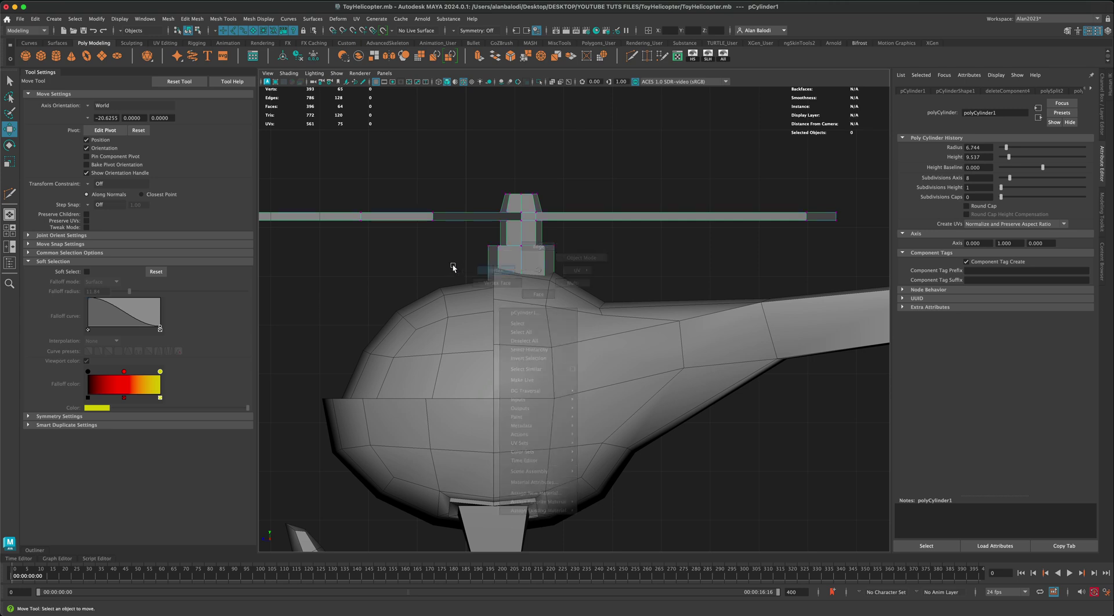
left_click_drag(453, 267, 581, 310)
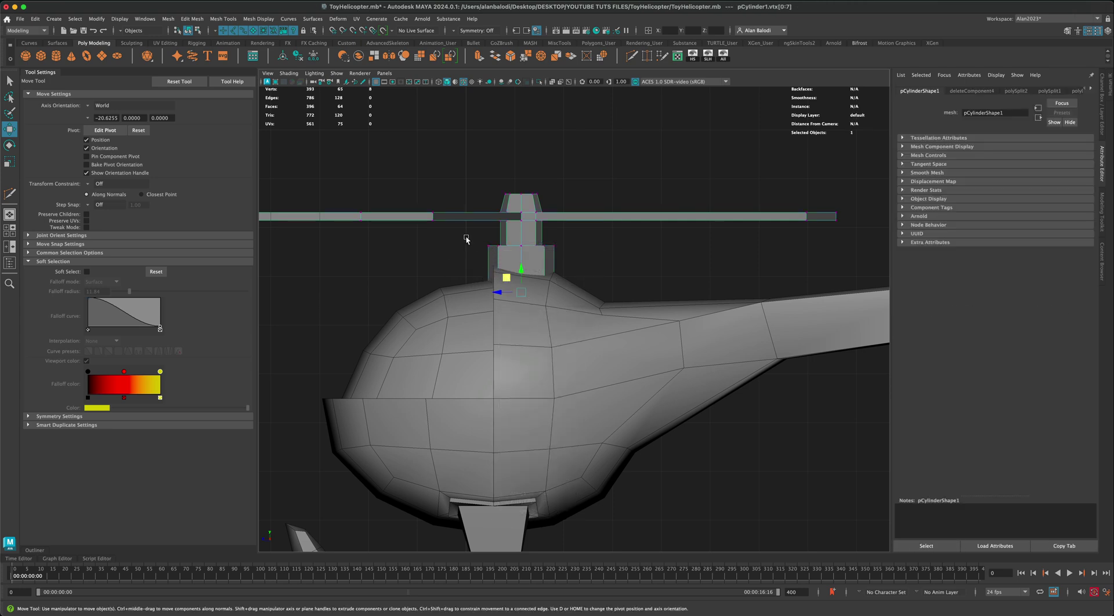
left_click_drag(466, 239, 594, 299)
left_click(9, 162)
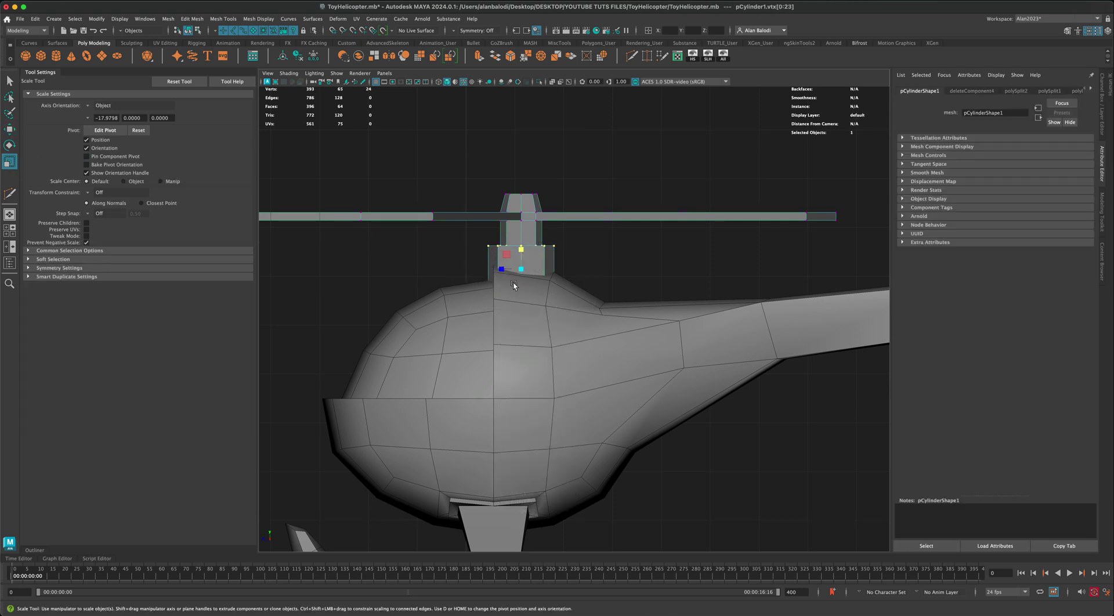
left_click_drag(522, 271, 505, 273)
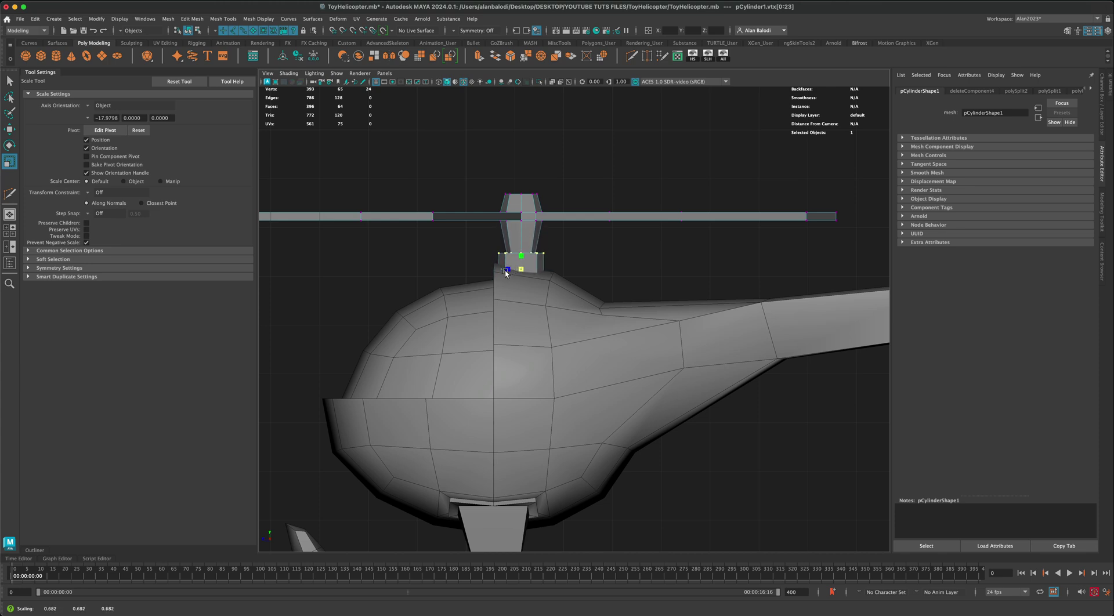
scroll(480, 345, "down", 2)
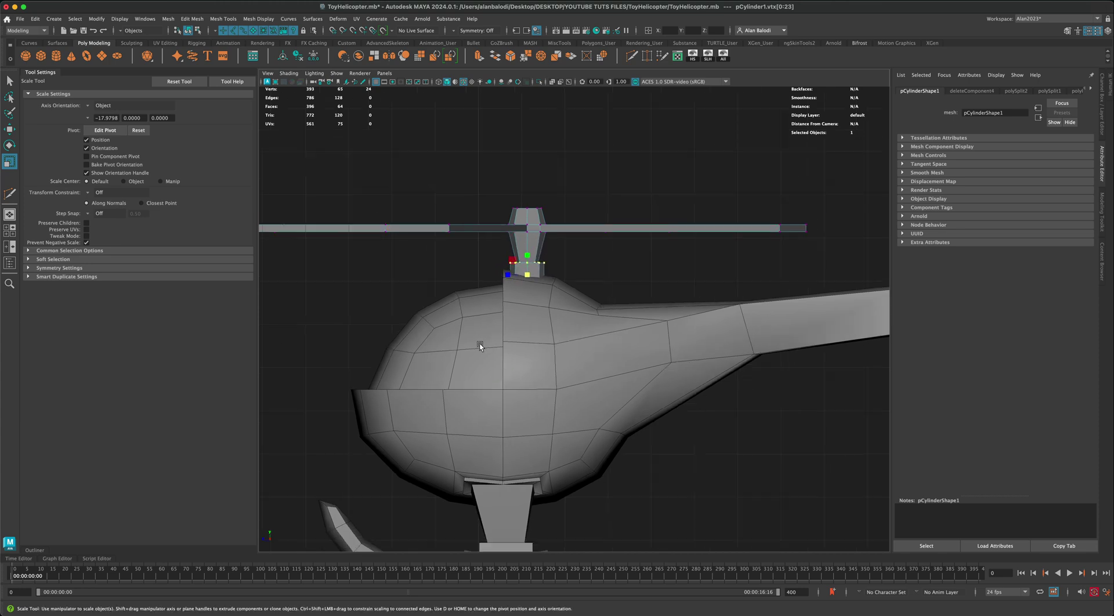
- Lower the vertices of the blades and upper hub to shorten the rotor mast, and return to object mode
left_click(8, 85)
scroll(324, 330, "down", 2)
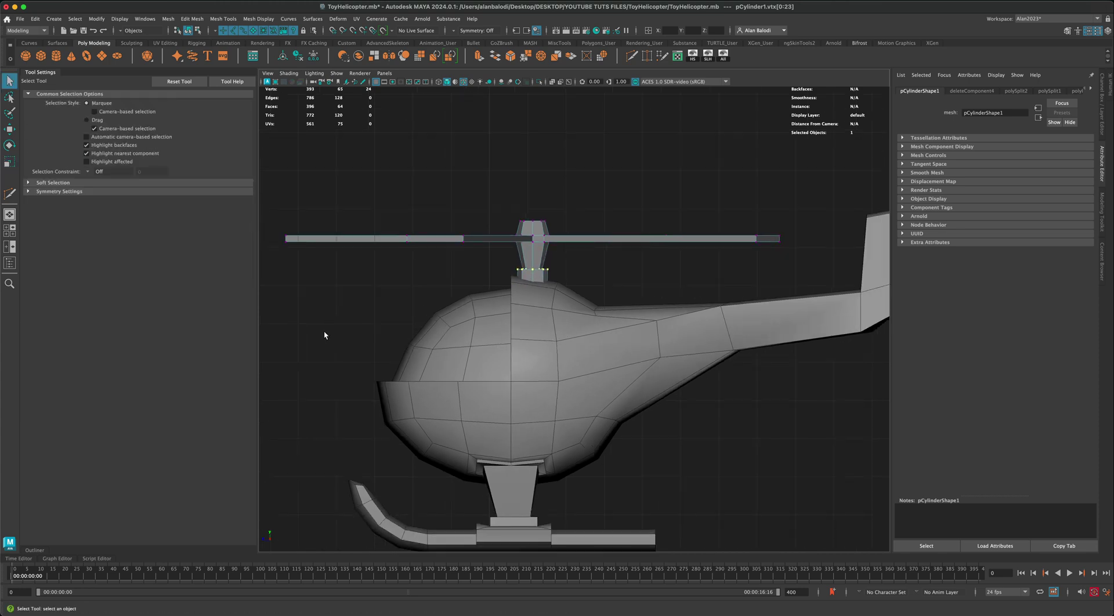
middle_click_drag(323, 330, 364, 324, "alt")
left_click_drag(494, 235, 844, 242)
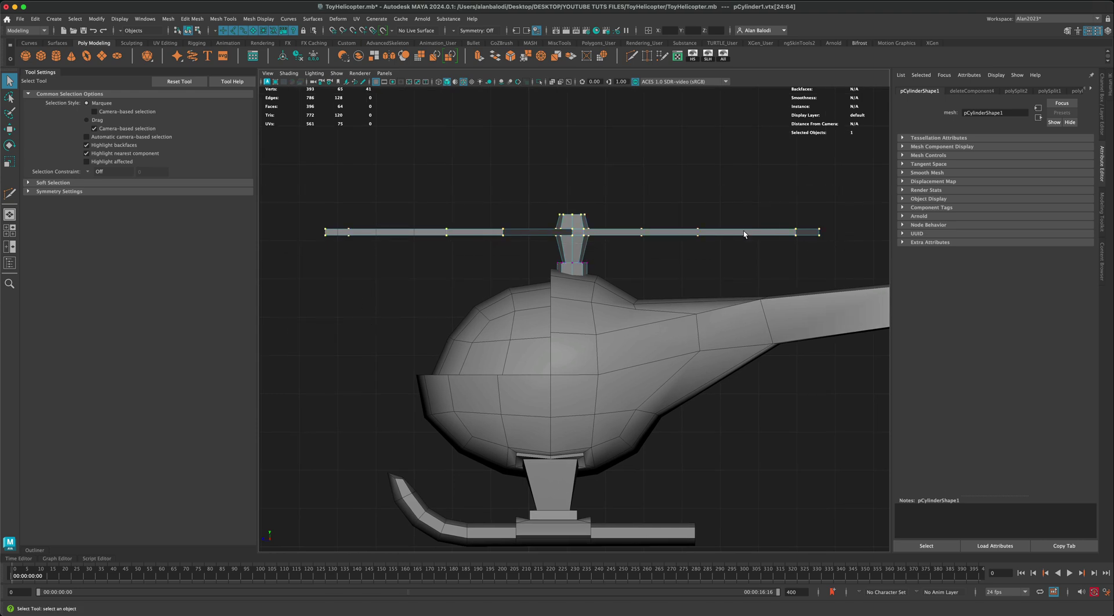
key("w")
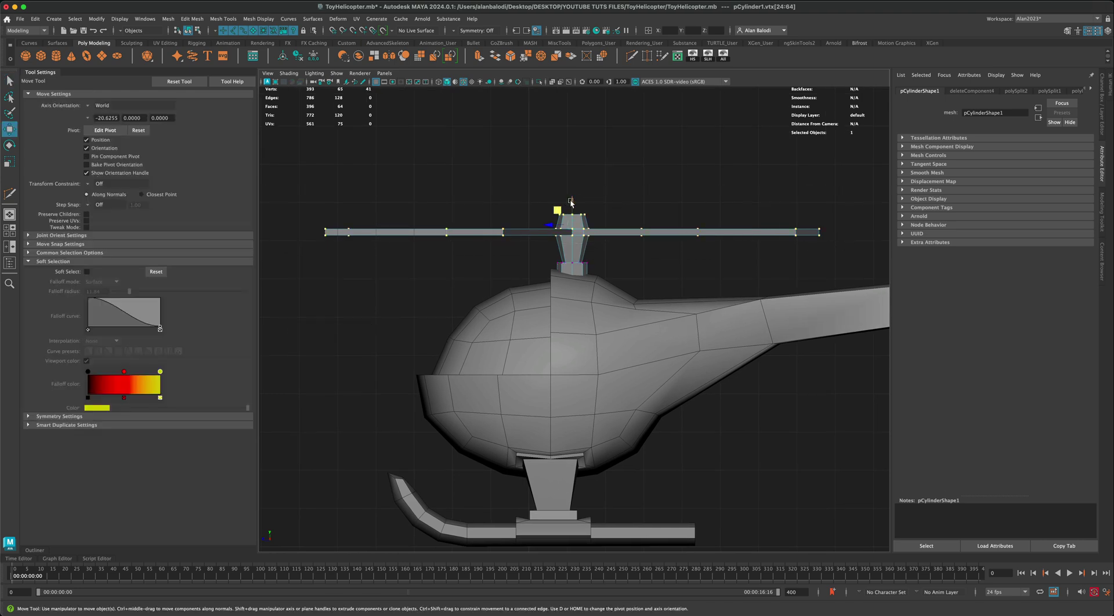
mouse_move(571, 203)
left_mouse_down()
mouse_move(577, 211)
mouse_move(582, 172)
mouse_move(583, 220)
left_mouse_up()
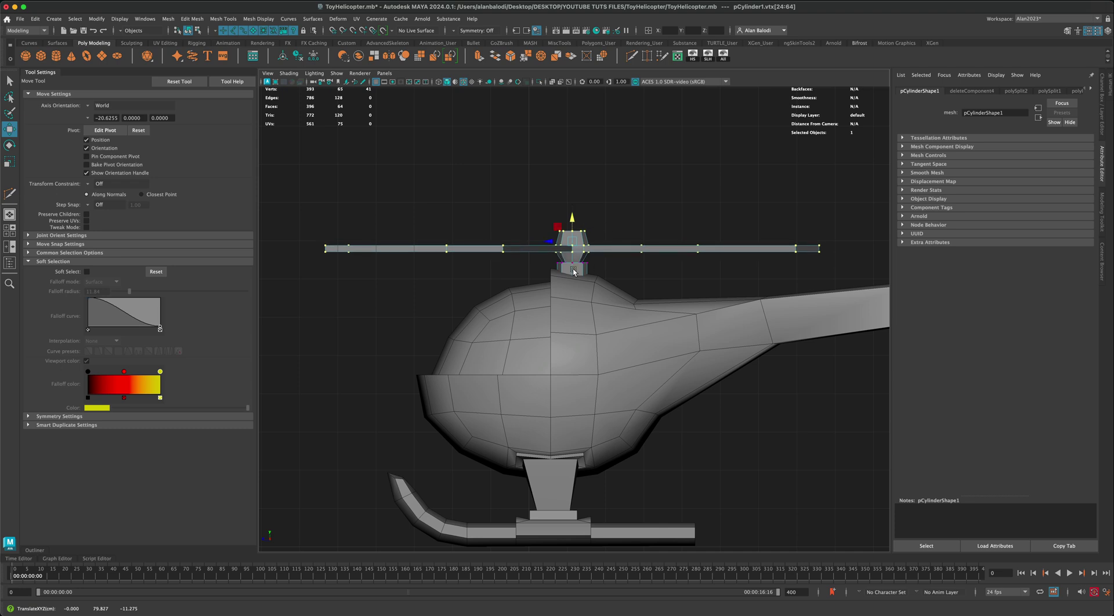
right_click_drag(573, 271, 617, 258)
left_click(638, 278)
- Rotate the whole rotor about its vertical axis so its blades align with the helicopter's length and width
key("space")
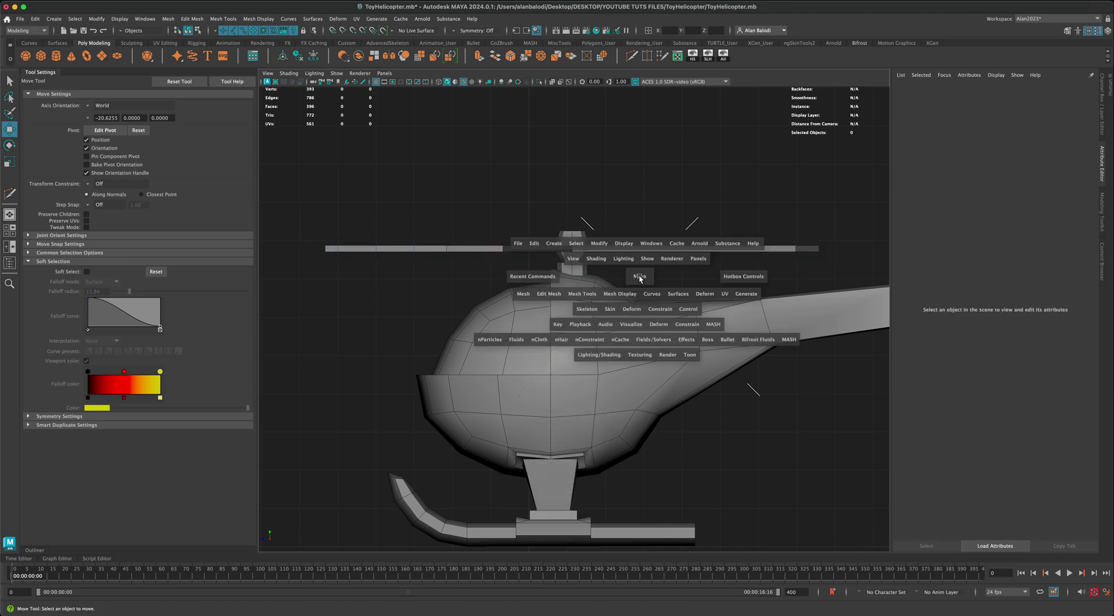
key("space")
scroll(654, 333, "down", 5)
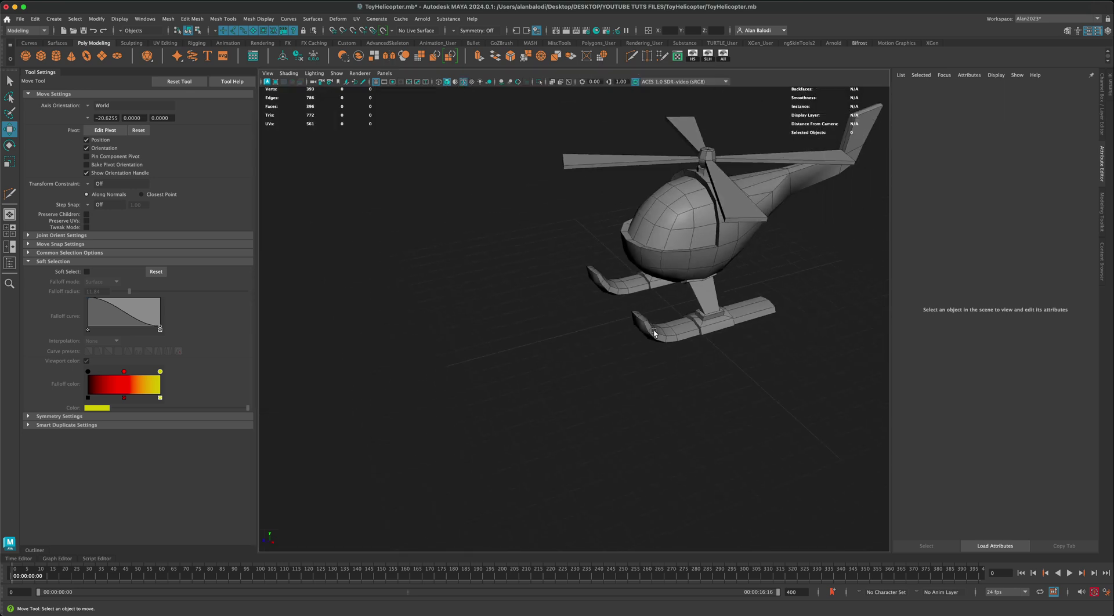
left_click_drag(654, 333, 599, 343, "alt")
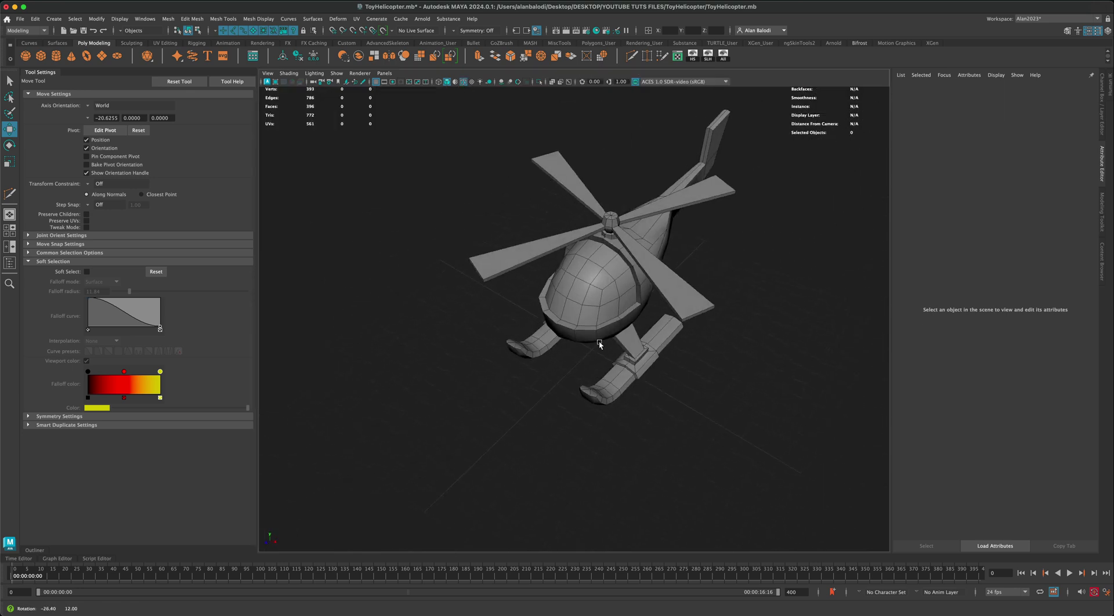
left_click_drag(726, 309, 663, 278, "alt")
left_click(663, 278)
left_click_drag(659, 316, 693, 326, "alt")
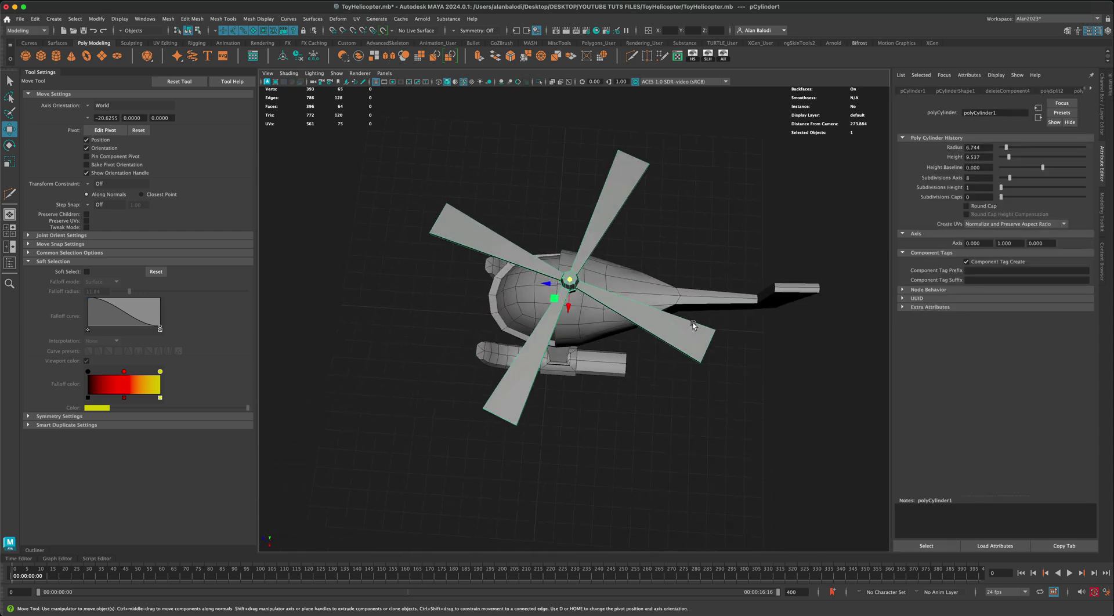
key("space")
key("space")
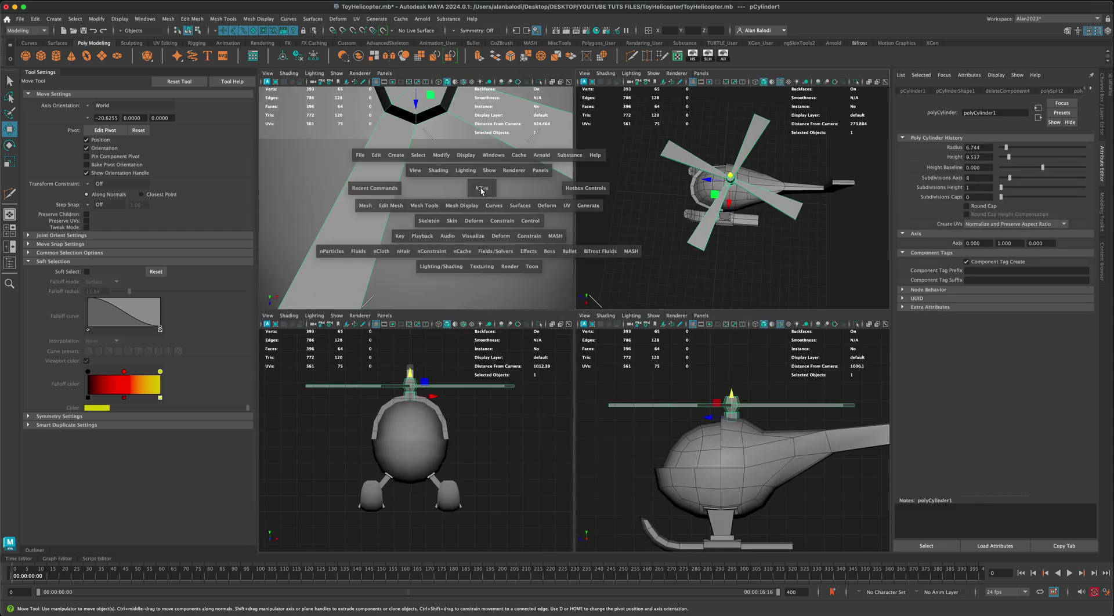
scroll(480, 278, "down", 8)
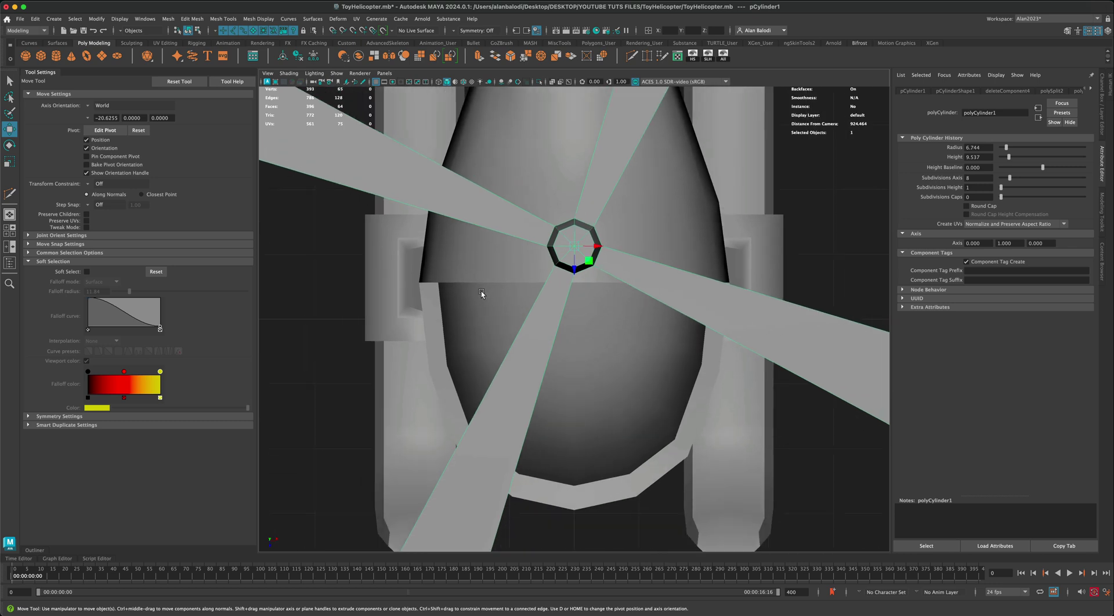
scroll(480, 291, "down", 5)
middle_click_drag(637, 167, 600, 204, "alt")
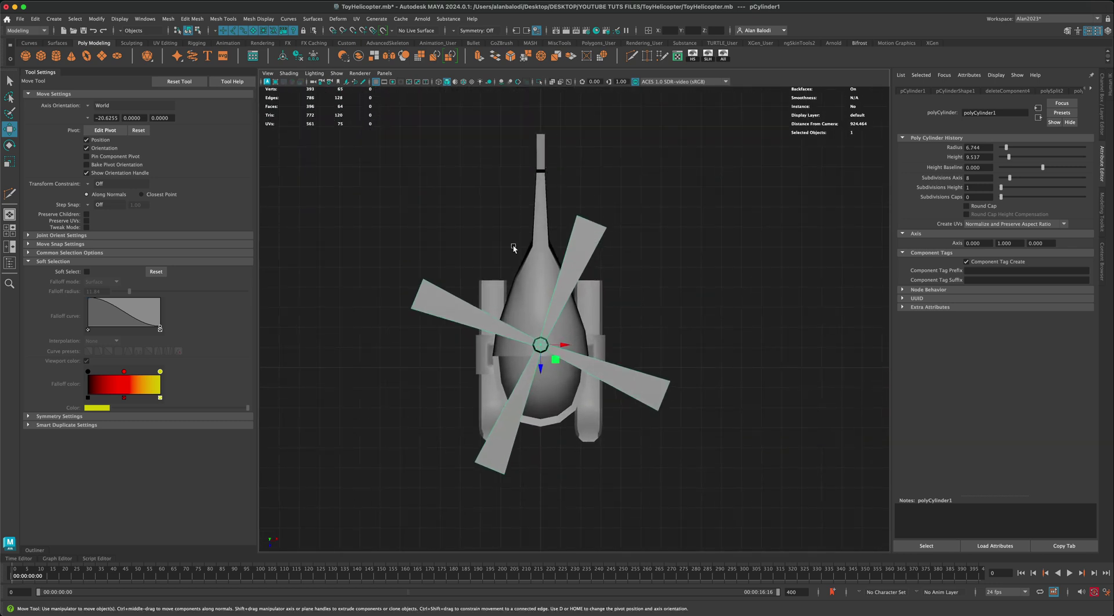
key("e")
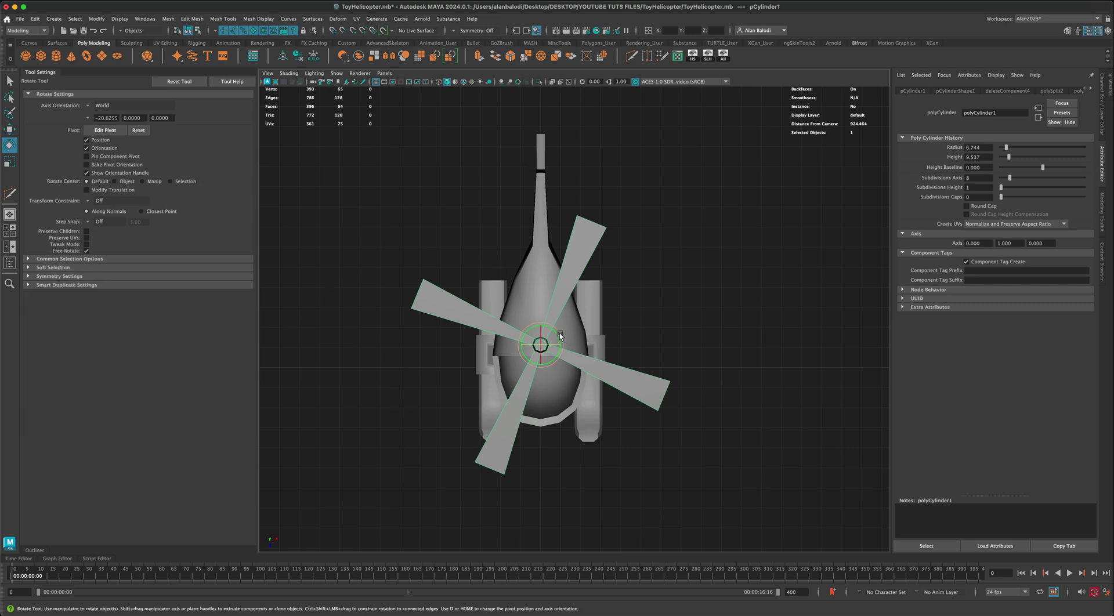
left_click_drag(560, 335, 581, 238)
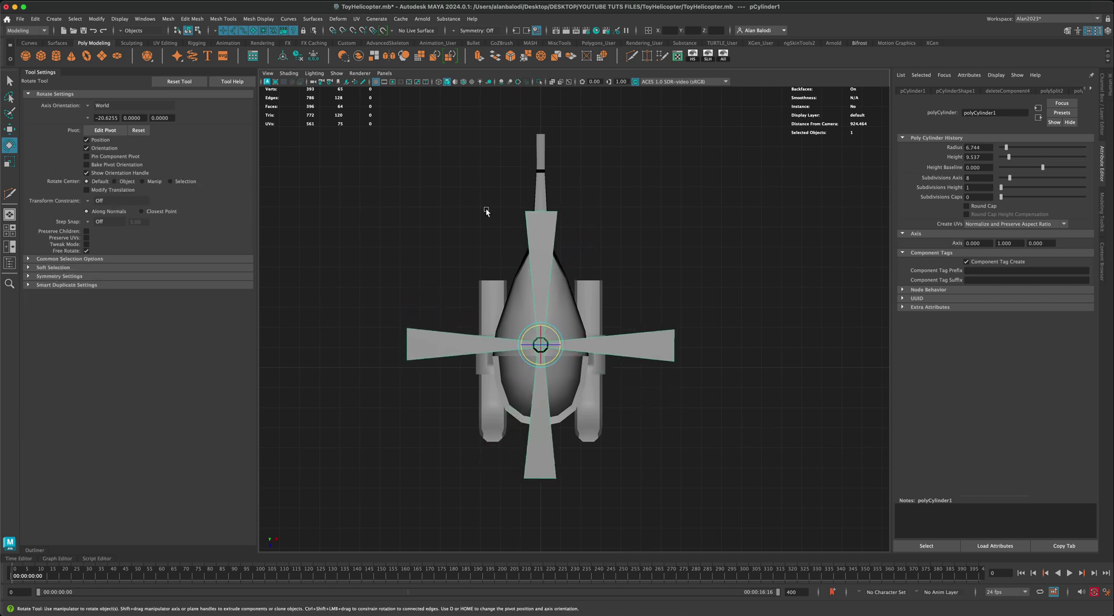
- Select the end vertices of all four blades, scale them outward to lengthen the blades, and return to object mode
right_click_drag(532, 223, 493, 222)
left_click_drag(497, 195, 588, 228)
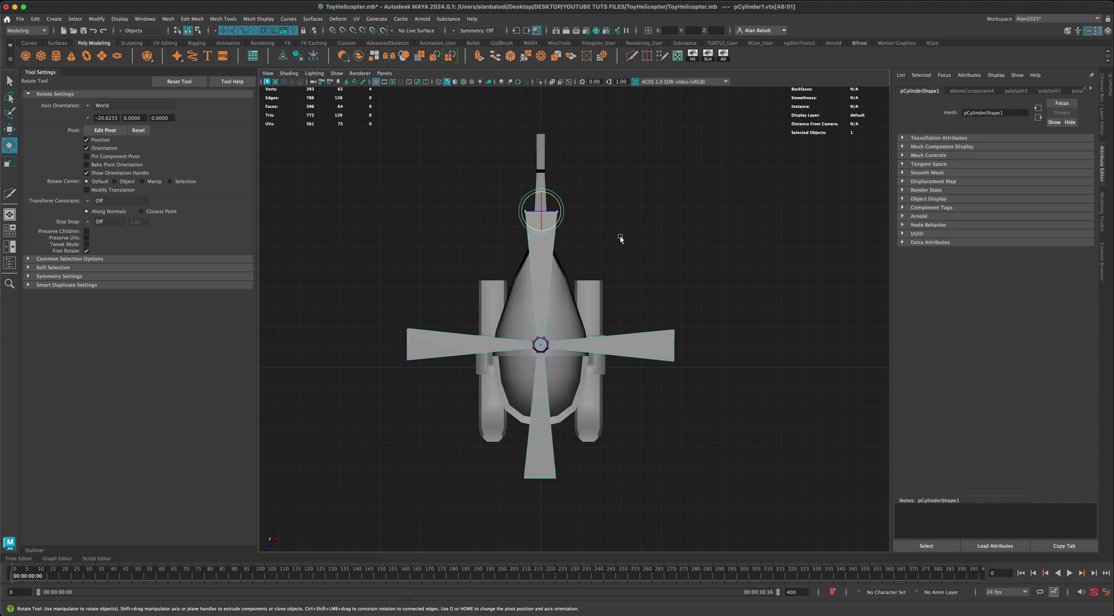
left_click_drag(706, 280, 660, 434, "shift")
left_click_drag(494, 470, 612, 519, "shift")
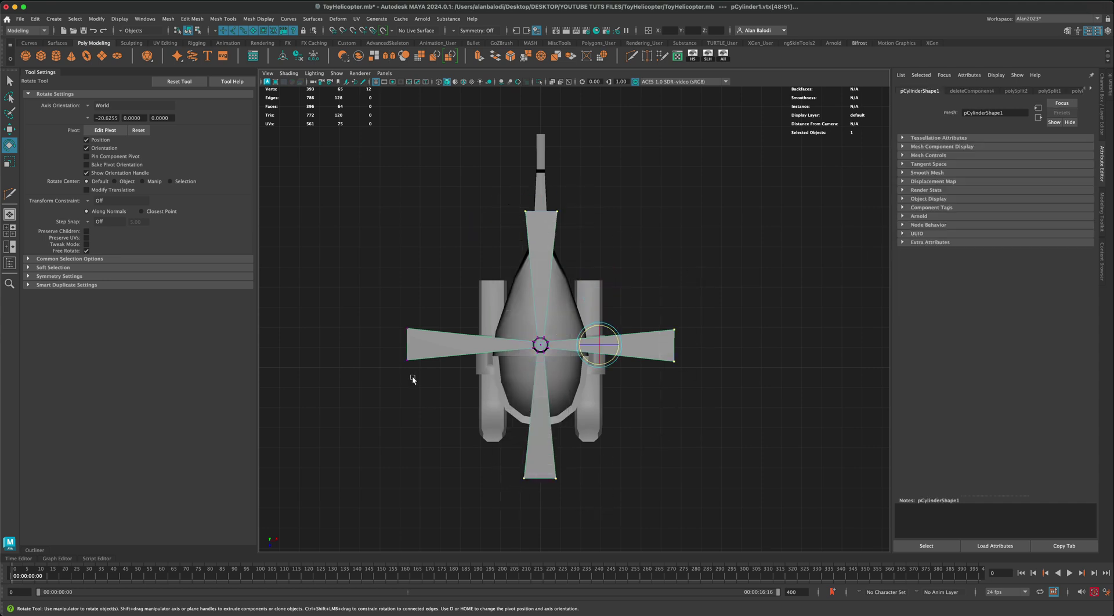
left_click_drag(409, 352, 441, 393, "shift")
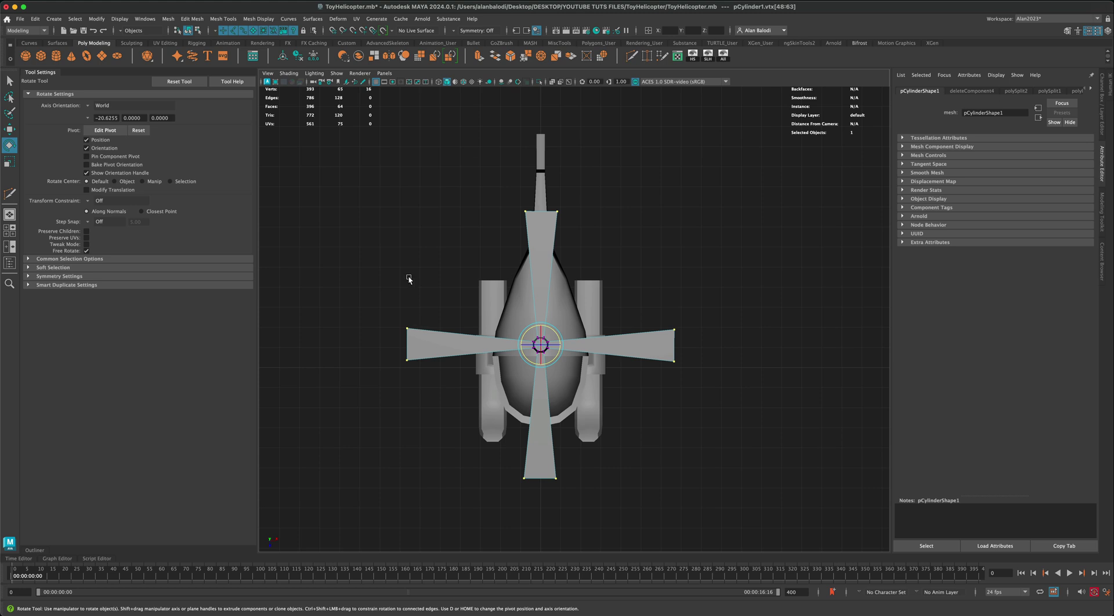
key("r")
left_click_drag(541, 345, 593, 320)
key("q")
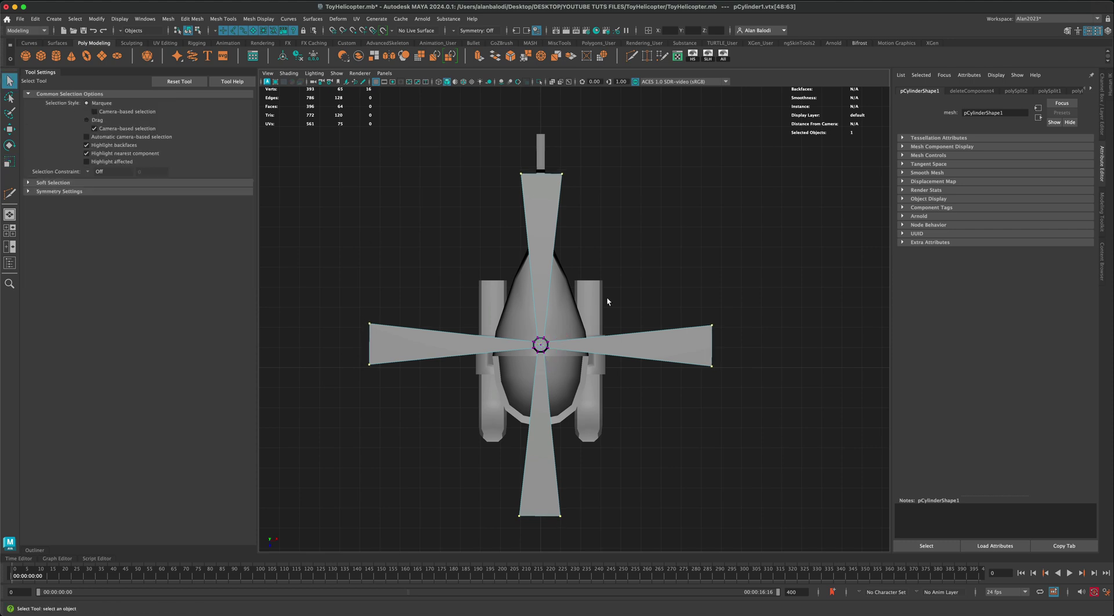
right_click_drag(661, 332, 697, 314)
left_click(666, 287)
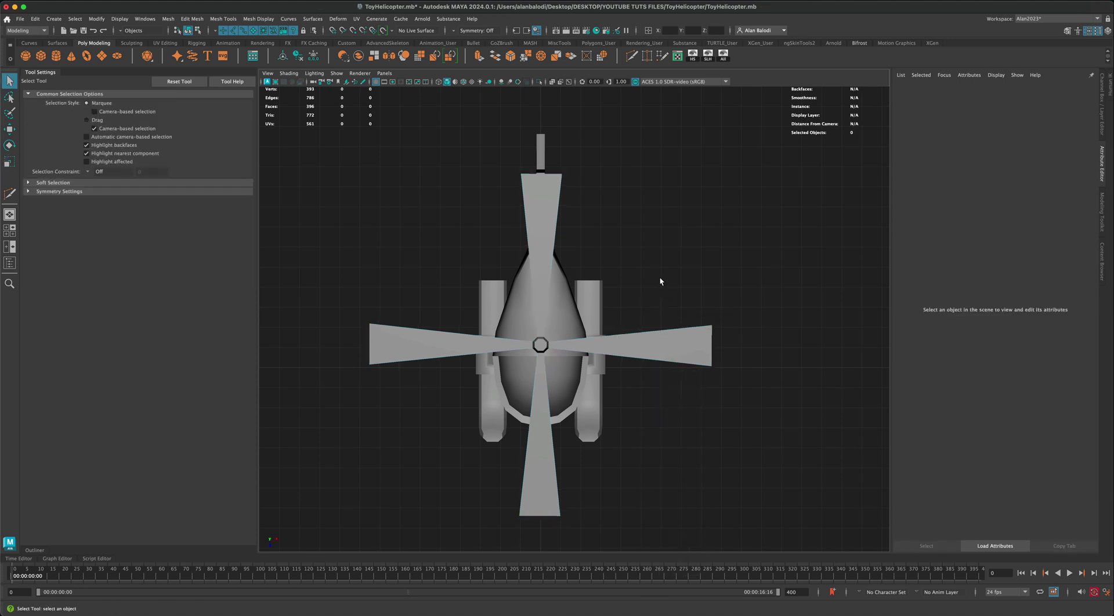
- Select the tail fin vertices of the helicopter body in side view and move them backward and slightly up
key("space")
key("space")
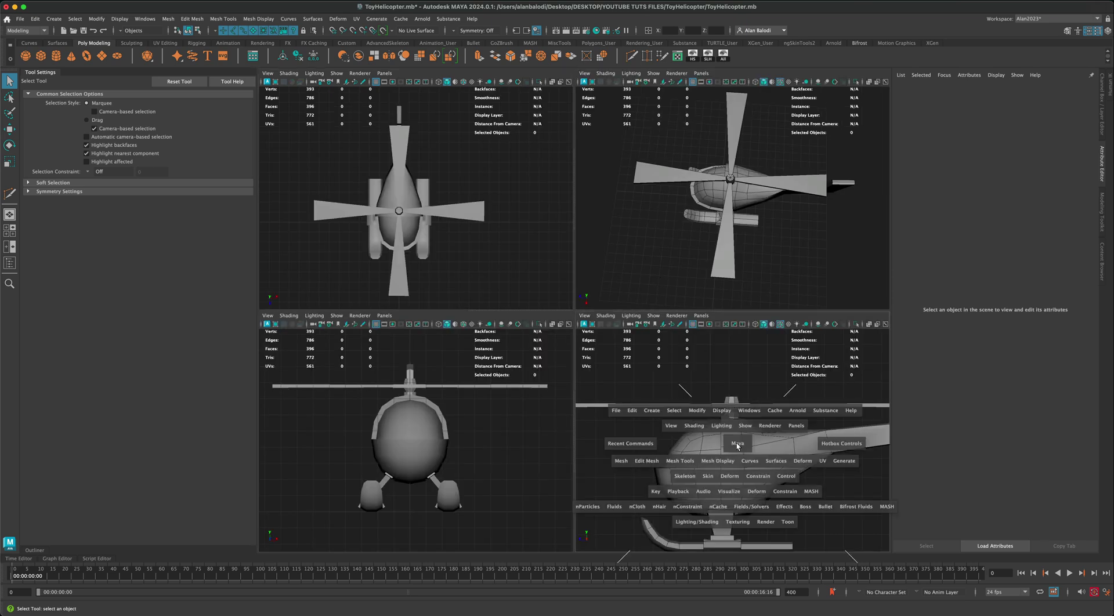
scroll(731, 443, "down", 4)
middle_click_drag(766, 343, 624, 347, "alt")
left_click(625, 316)
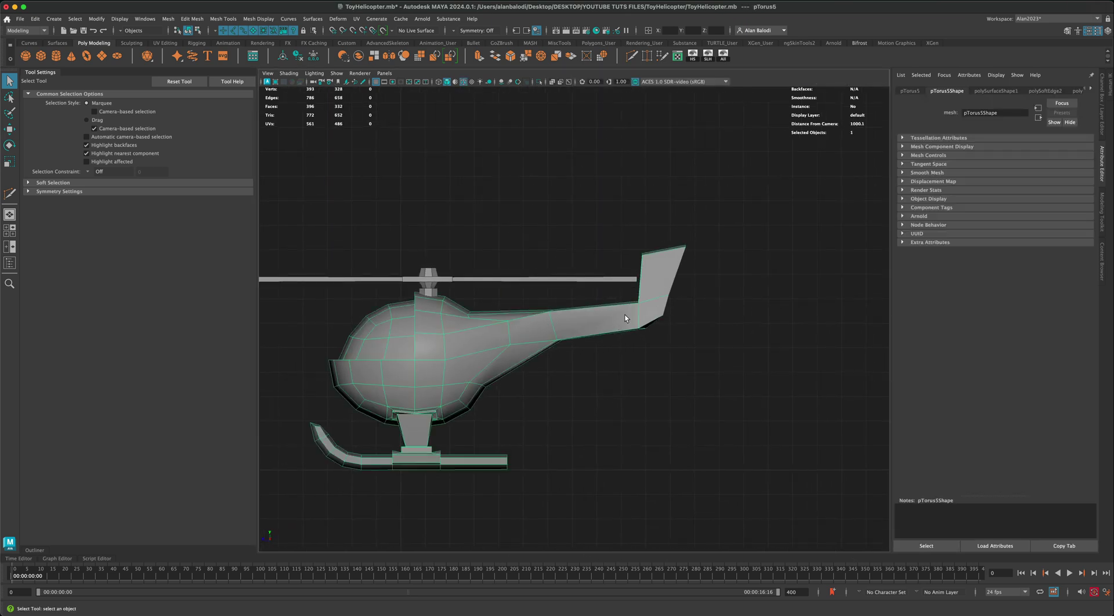
right_click_drag(624, 316, 587, 315)
left_click_drag(731, 221, 613, 371)
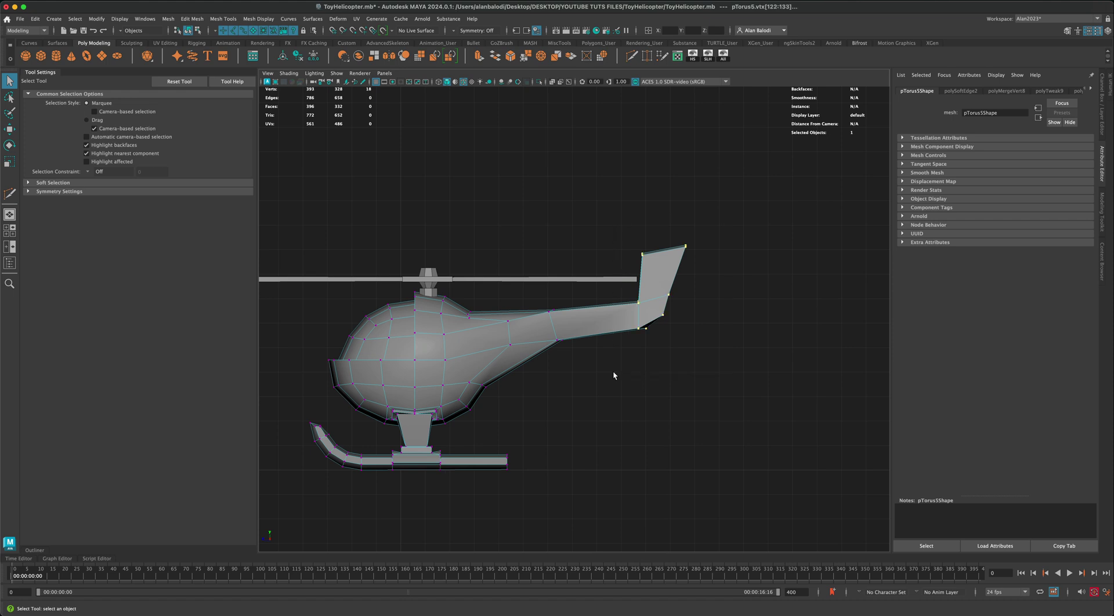
key("w")
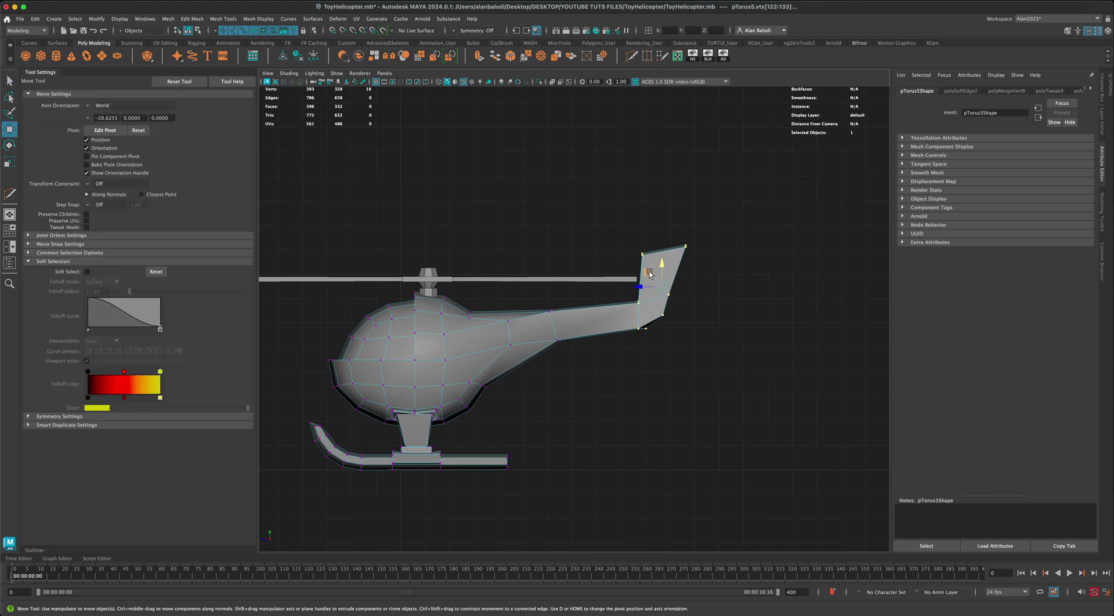
left_click_drag(650, 274, 665, 270)
- Shift the mid-boom vertices slightly backward, and move the tail fin vertices farther back and up to clear the rotor blades
mouse_move(533, 298)
left_mouse_down()
mouse_move(580, 362)
mouse_move(544, 313)
left_mouse_up()
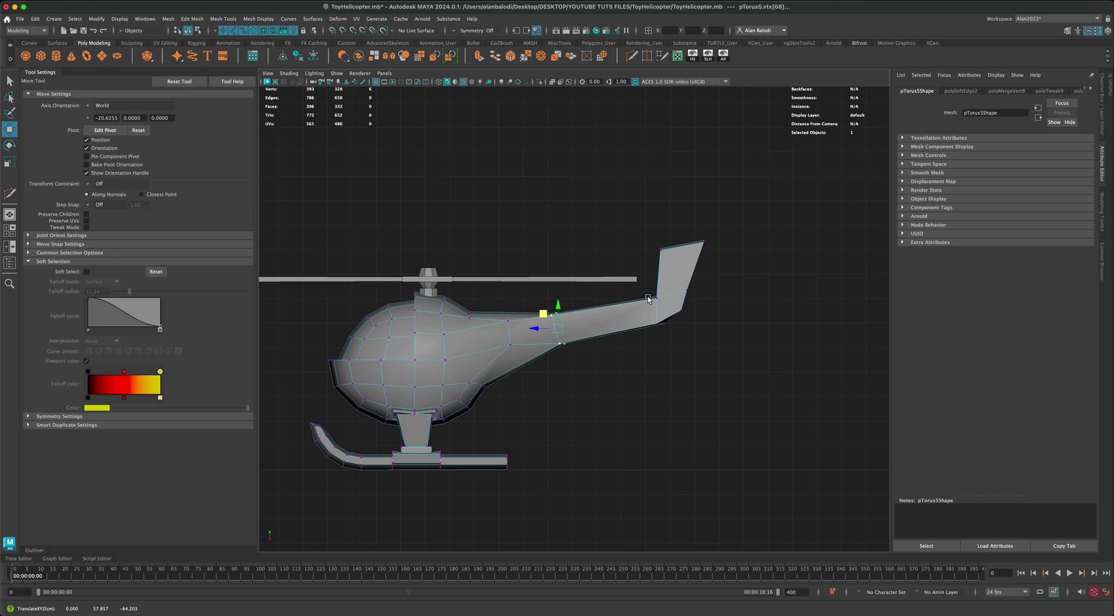
right_click(675, 292)
left_click(633, 292)
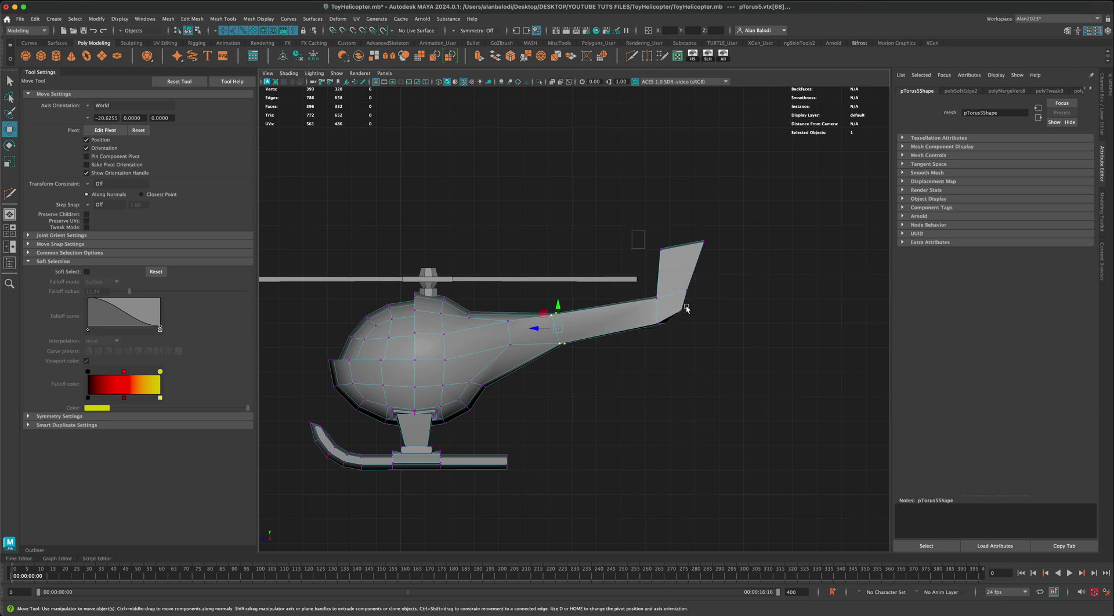
left_click_drag(726, 235, 659, 319)
left_click_drag(667, 276, 680, 268)
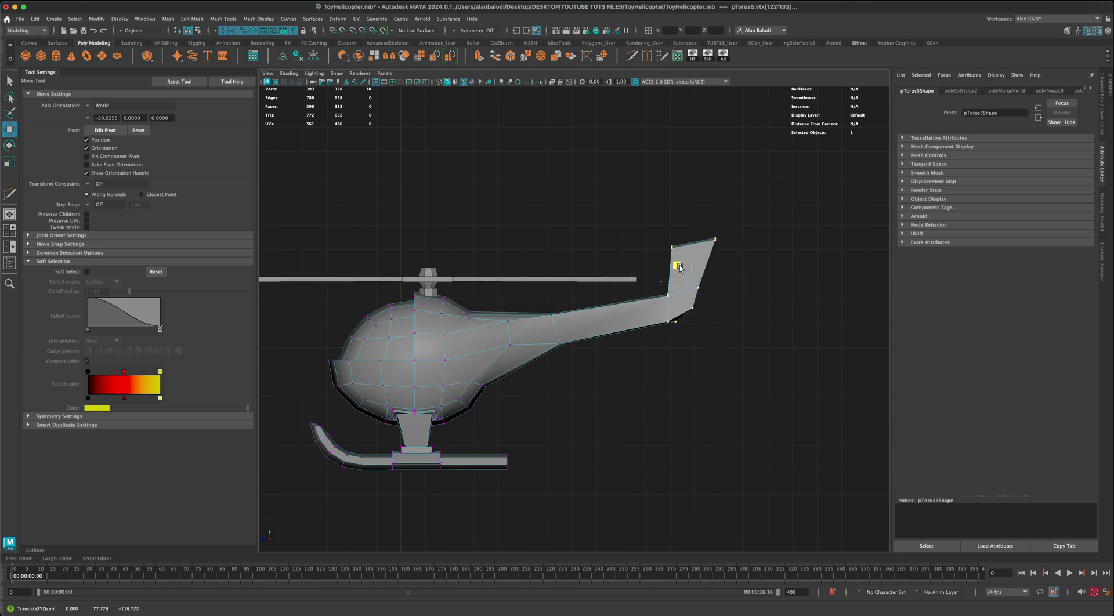
- Return the helicopter body to object mode, deselect it and save the scene
right_click_drag(678, 257, 706, 242)
left_click(664, 440)
key("space")
key("space")
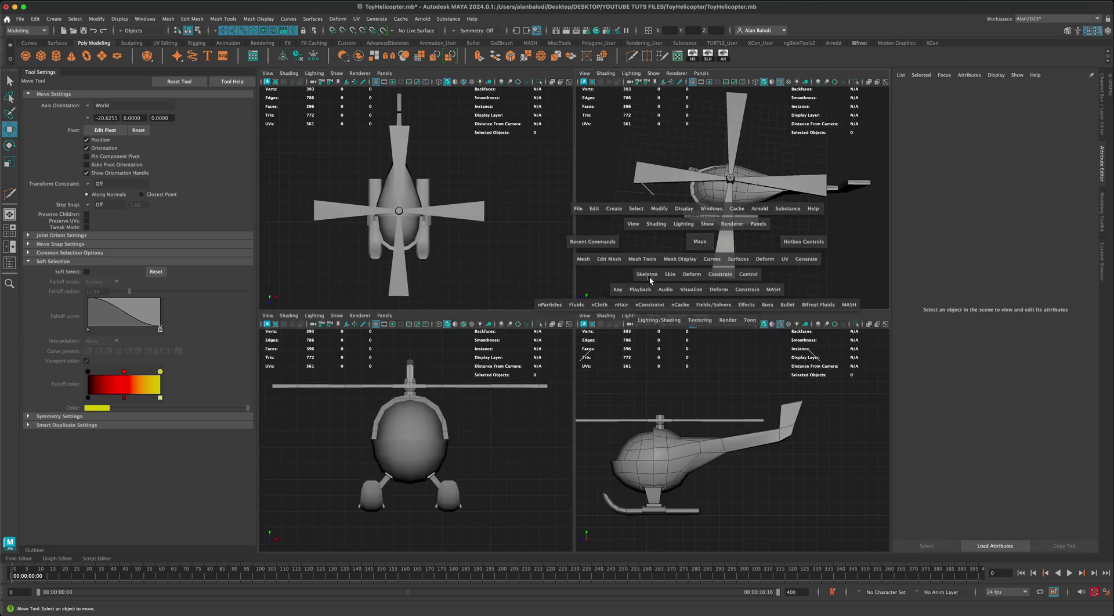
left_click_drag(594, 383, 661, 410, "alt")
key("q")
key("super+s")
key("w")
- Duplicate the main rotor and raise the copy straight up above the original
mouse_move(662, 447)
left_mouse_down("alt")
mouse_move(624, 443)
mouse_move(669, 443)
mouse_move(648, 445)
left_mouse_up("alt")
left_click_drag(694, 369, 715, 284, "alt")
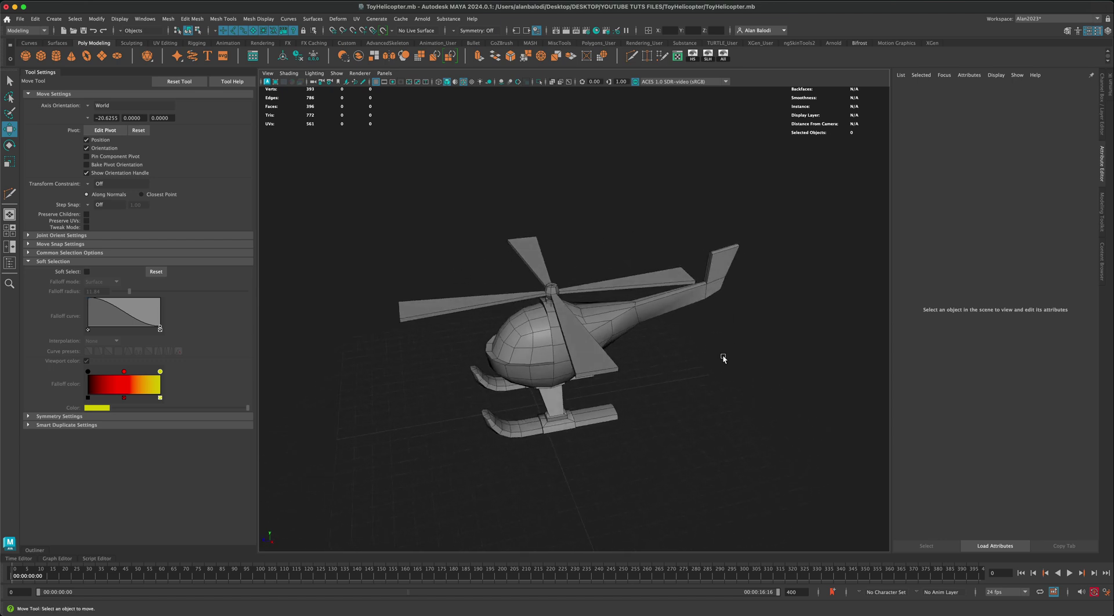
mouse_move(723, 359)
left_mouse_down("alt")
mouse_move(722, 327)
mouse_move(738, 344)
left_mouse_up("alt")
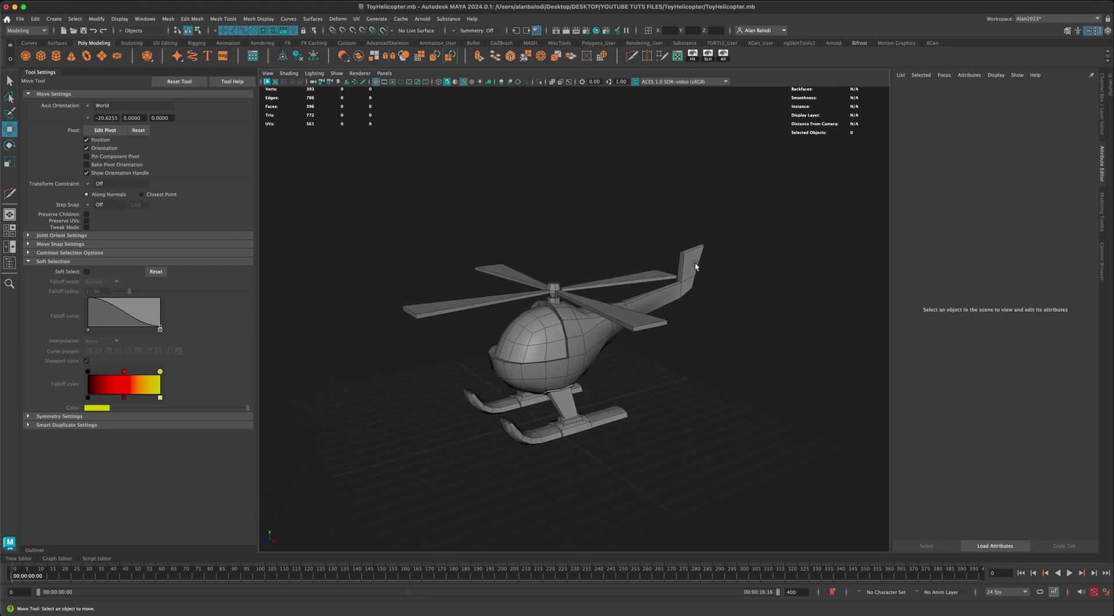
left_click(554, 290)
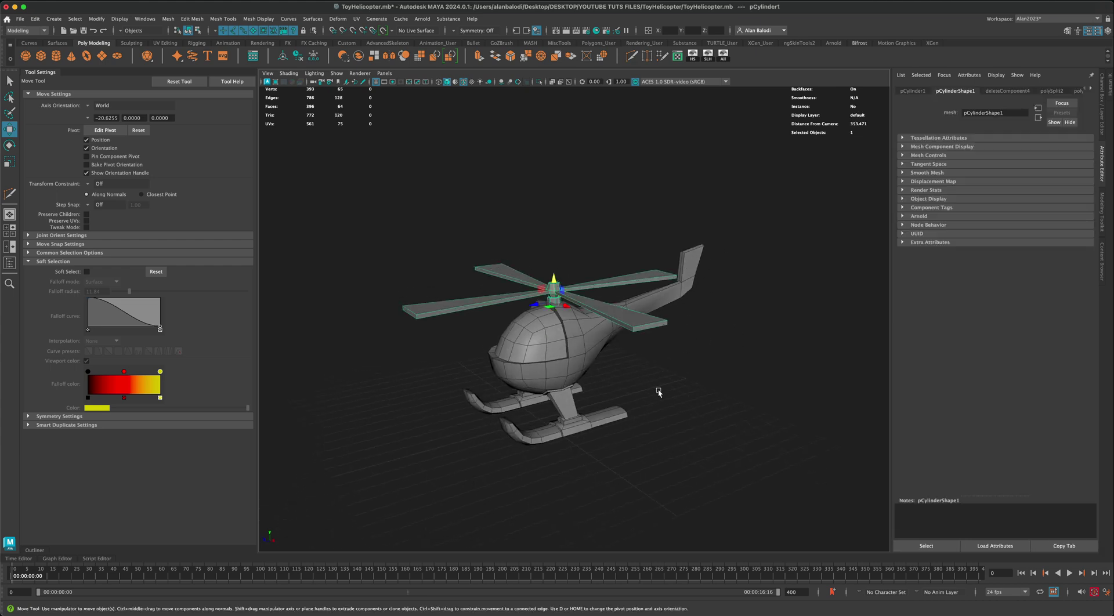
left_click_drag(659, 391, 660, 418, "alt")
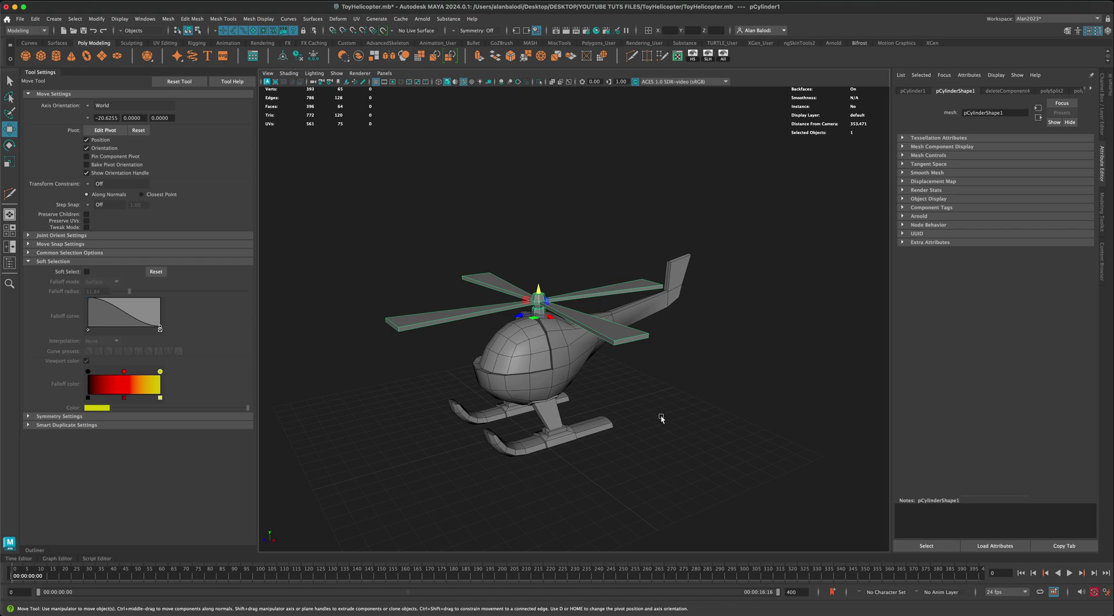
key("ctrl+d")
left_click_drag(539, 294, 536, 224)
- Rotate the rotor copy upright so its hub faces sideways, and scale it down uniformly to tail rotor size
left_click(10, 146)
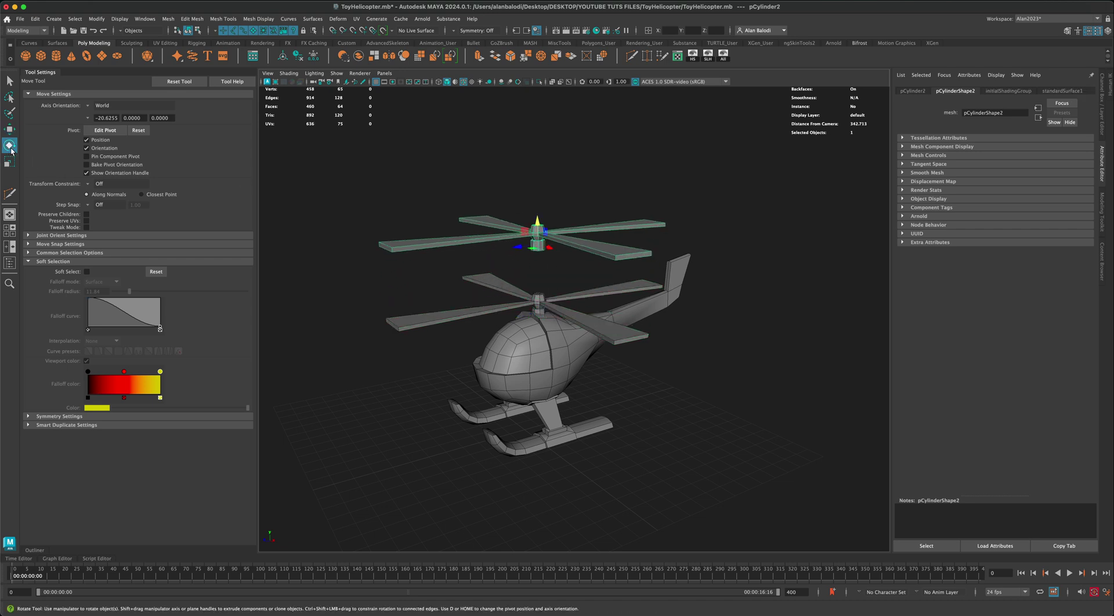
left_click_drag(525, 266, 550, 266)
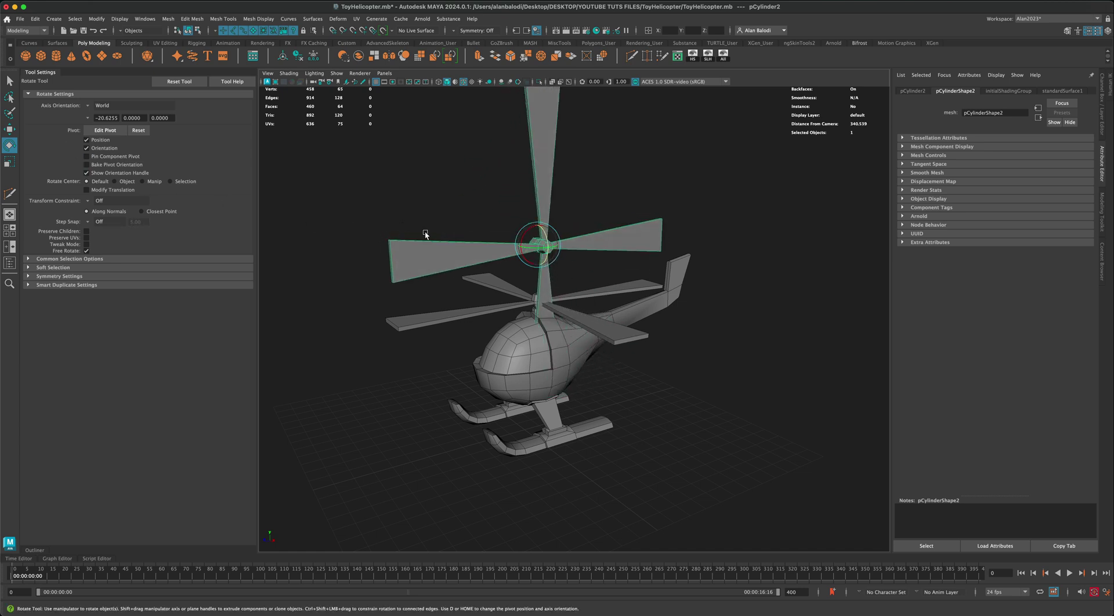
key("r")
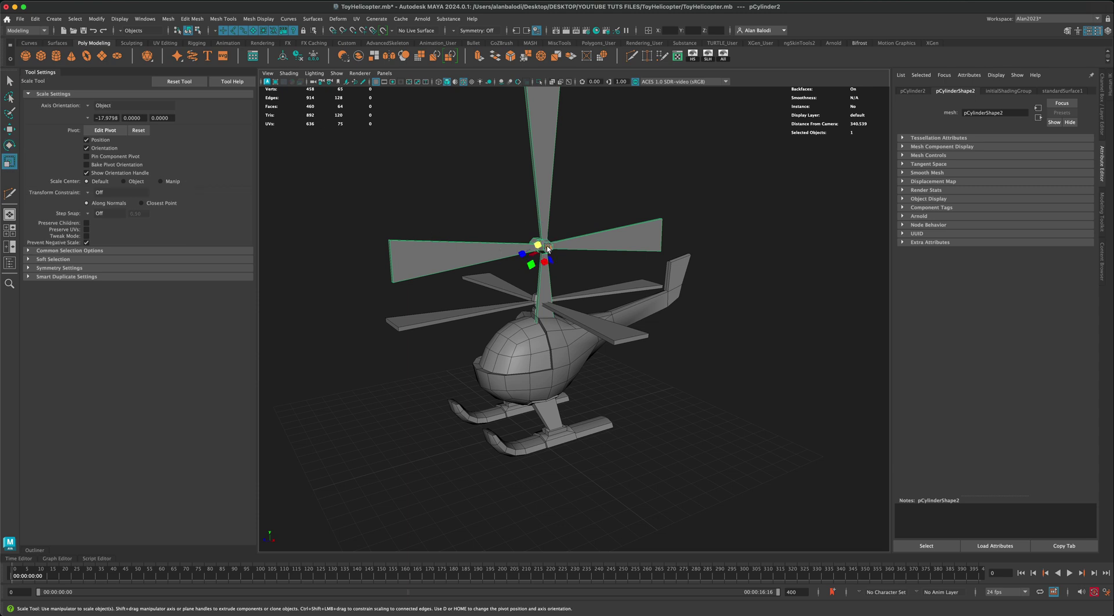
mouse_move(569, 310)
left_mouse_down("alt")
mouse_move(583, 314)
mouse_move(575, 305)
left_mouse_up("alt")
left_click_drag(544, 248, 493, 407)
- Move the small rotor in side view so its hub is centred over the tail fin
key("space")
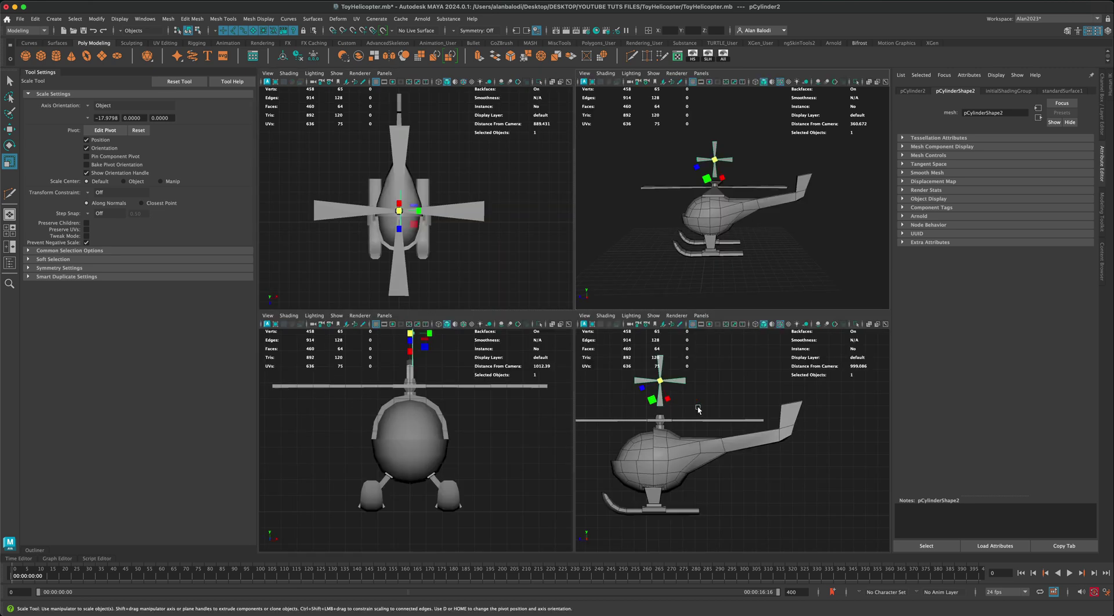
key("space")
right_click_drag(716, 445, 641, 424, "alt")
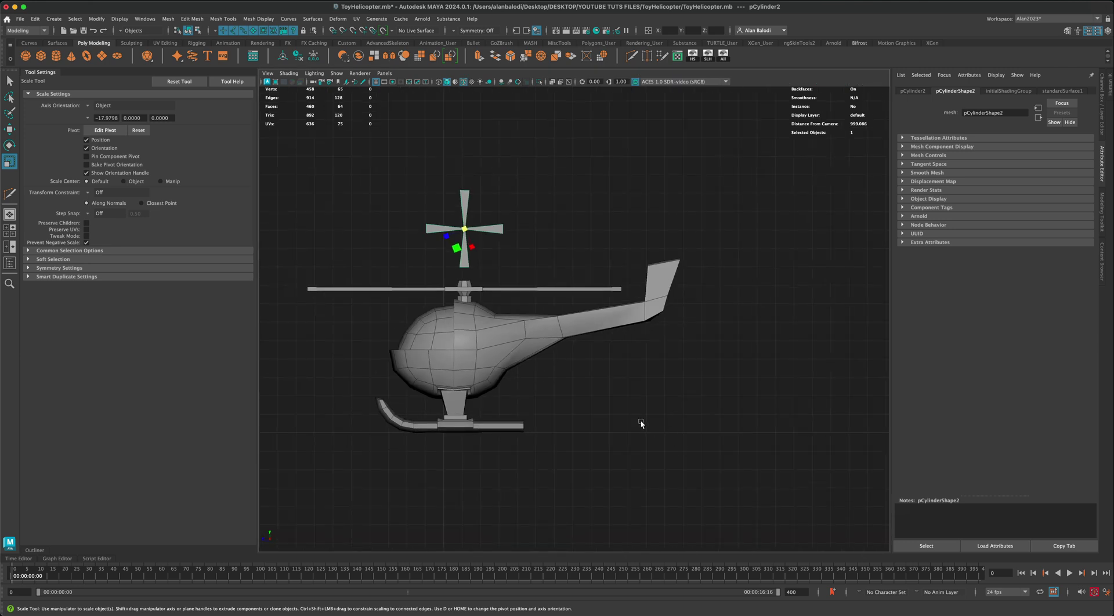
key("w")
middle_click_drag(449, 214, 645, 265)
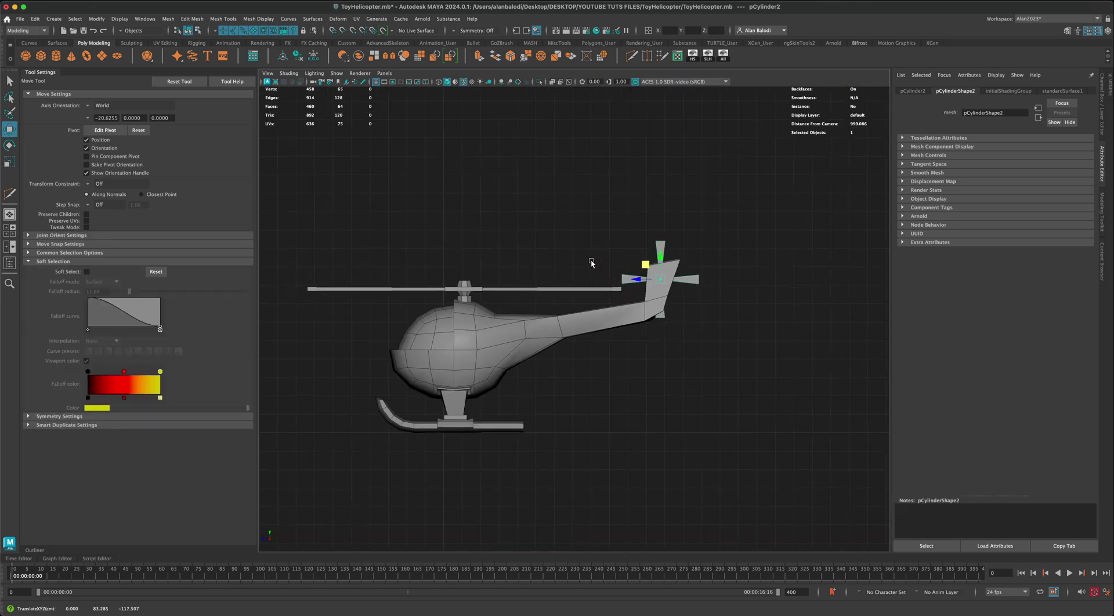
- Shift the tail rotor sideways in perspective view so it sits against one side of the tail fin
key("space")
key("space")
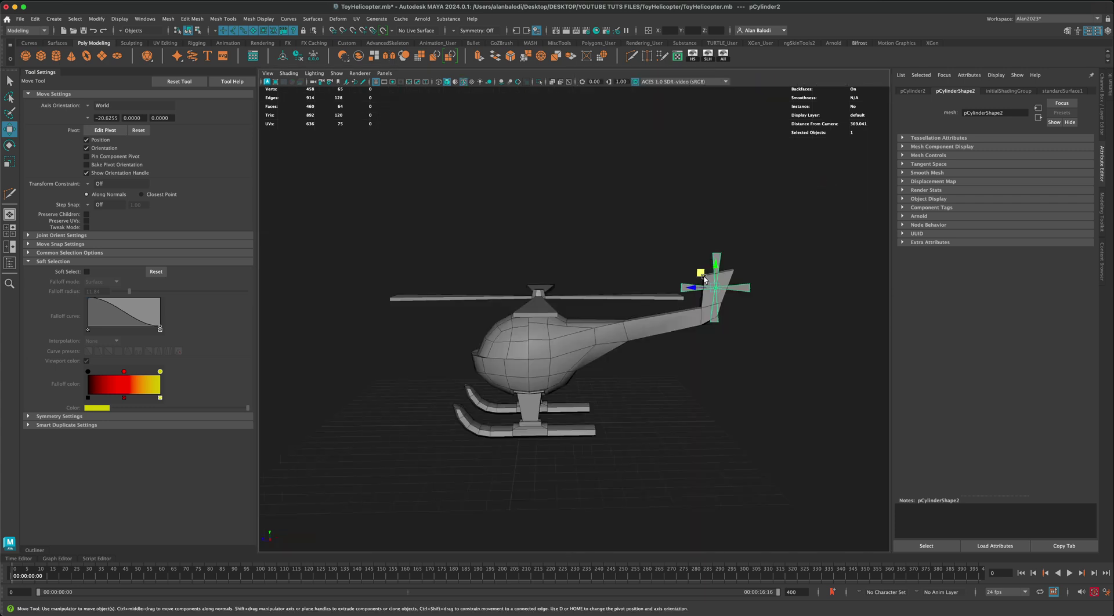
left_click_drag(704, 279, 726, 291, "alt")
scroll(721, 298, "up", 5)
middle_click_drag(721, 298, 557, 393, "alt")
scroll(591, 329, "up", 4)
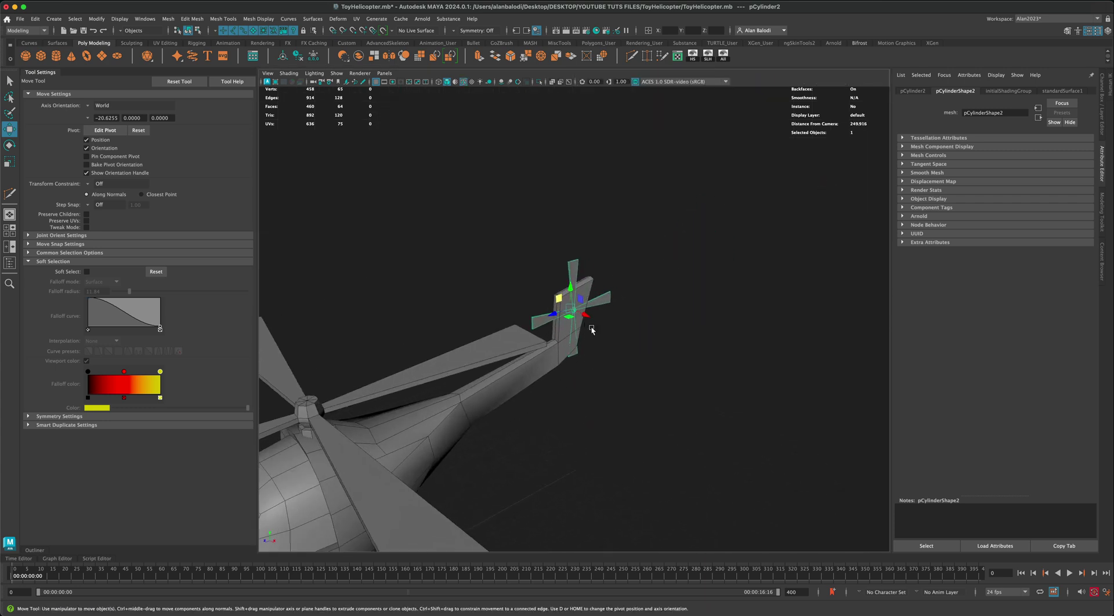
left_click_drag(592, 329, 576, 308, "alt")
middle_click_drag(577, 308, 582, 300)
left_click_drag(583, 301, 632, 386, "alt")
- Select the tail rotor's hub vertices in side view and scale them up to enlarge the hub and widen the blade roots
key("space")
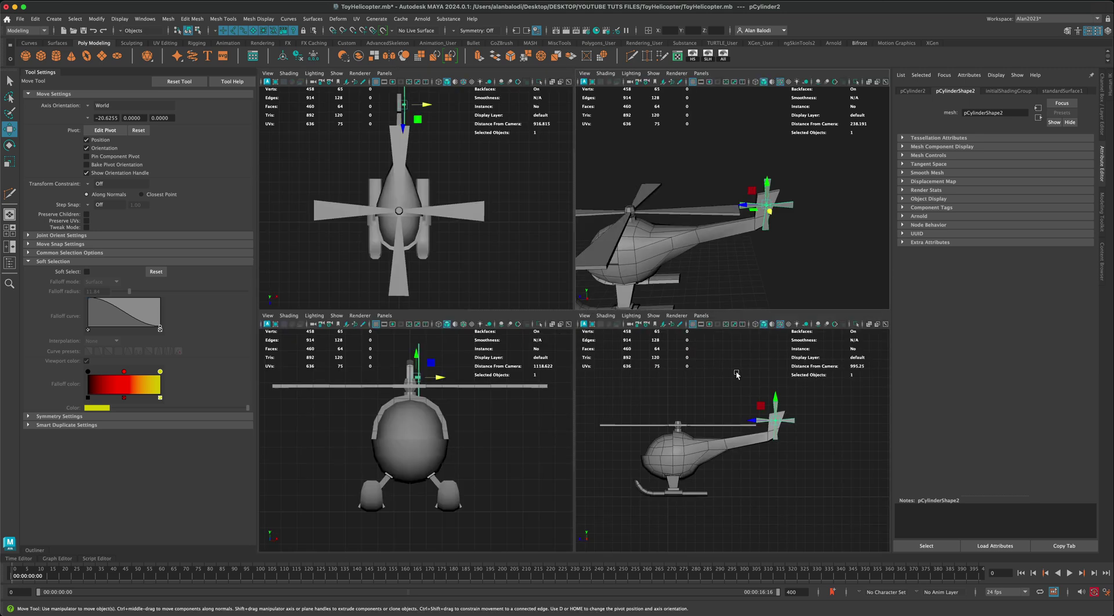
key("space")
scroll(639, 416, "up", 10)
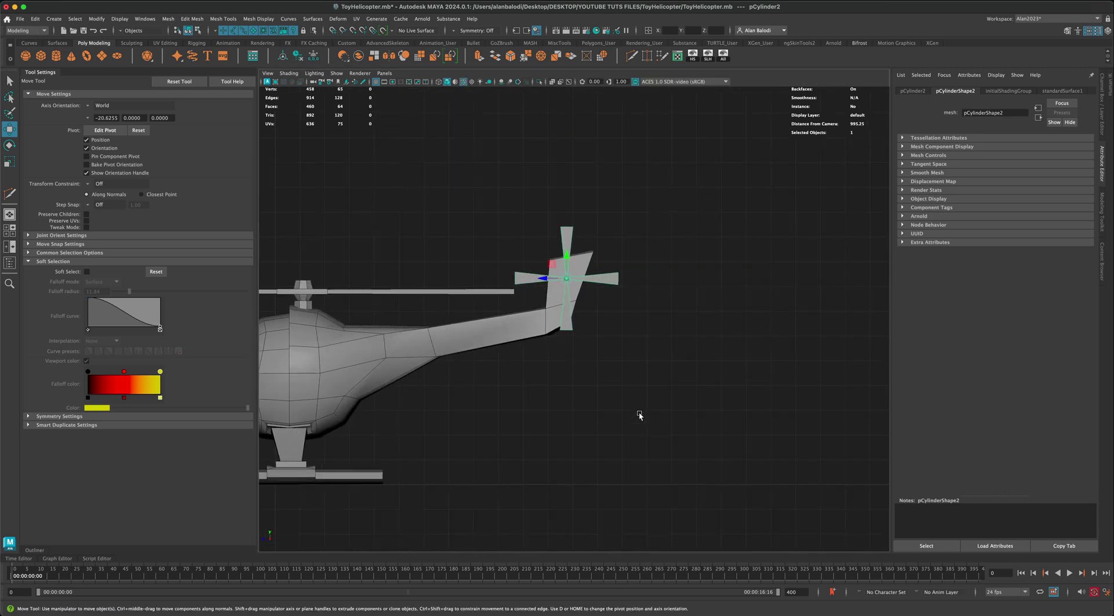
scroll(618, 395, "up", 4)
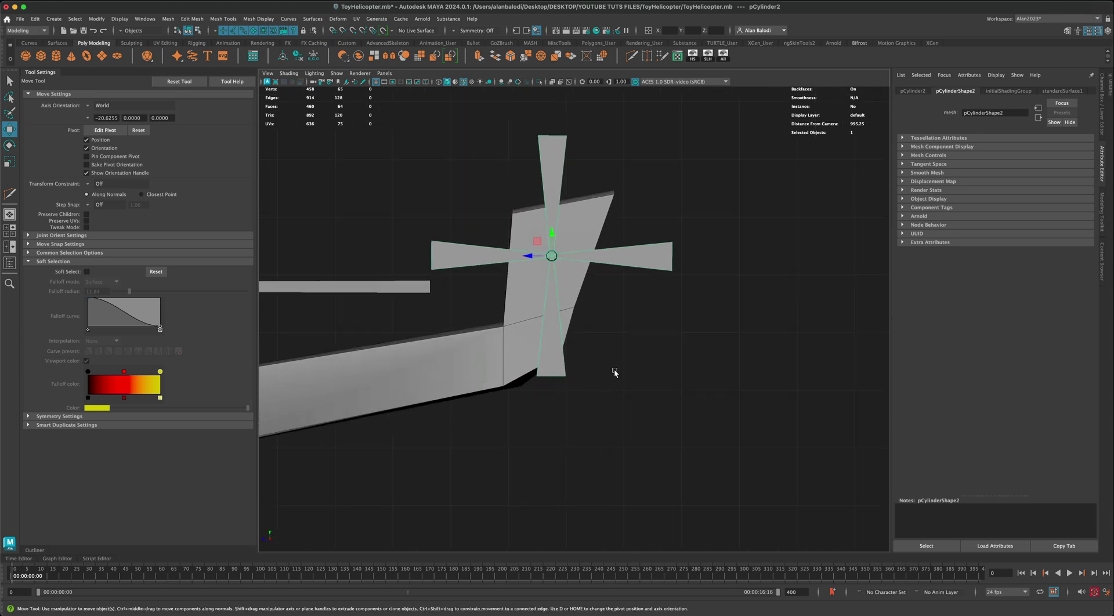
right_click_drag(456, 275, 433, 278)
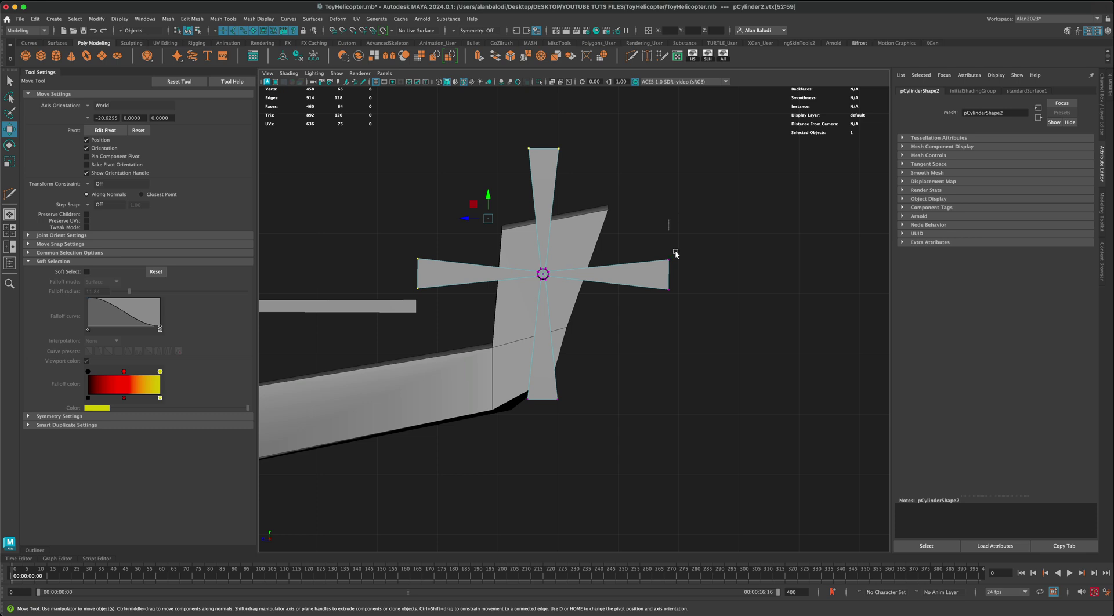
left_click_drag(675, 253, 713, 348, "shift")
left_click_drag(741, 236, 669, 337, "shift")
left_click_drag(520, 255, 601, 246)
key("r")
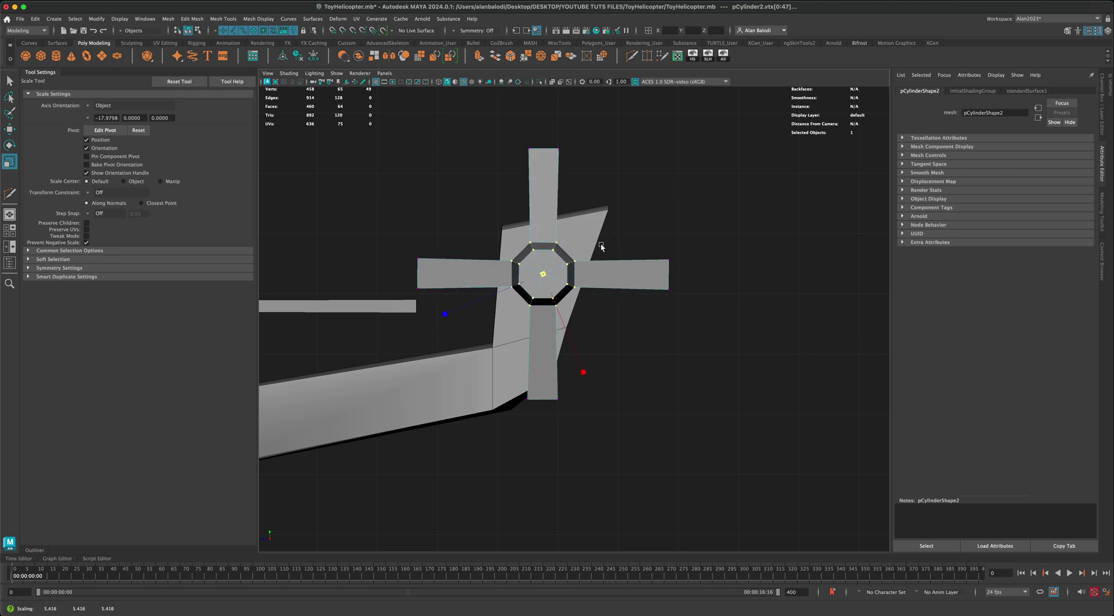
- Shorten the tail rotor blades slightly by scaling their tip vertices inward, and undo the last trial scaling
key("q")
right_click_drag(558, 277, 589, 268)
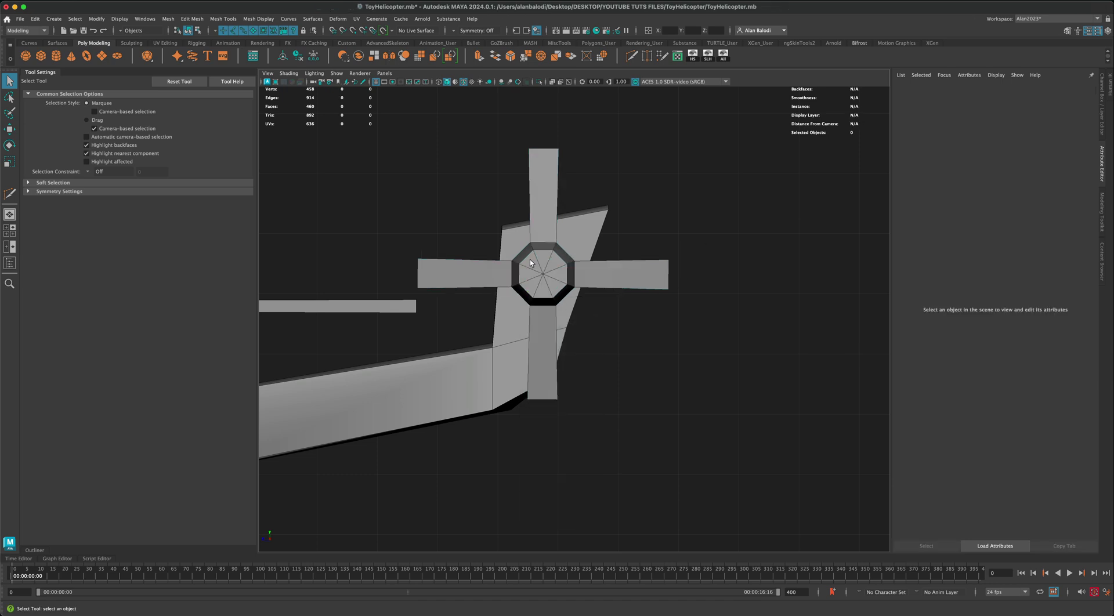
left_click(604, 272)
key("super+z")
key("super+z")
key("super+z")
key("super+z")
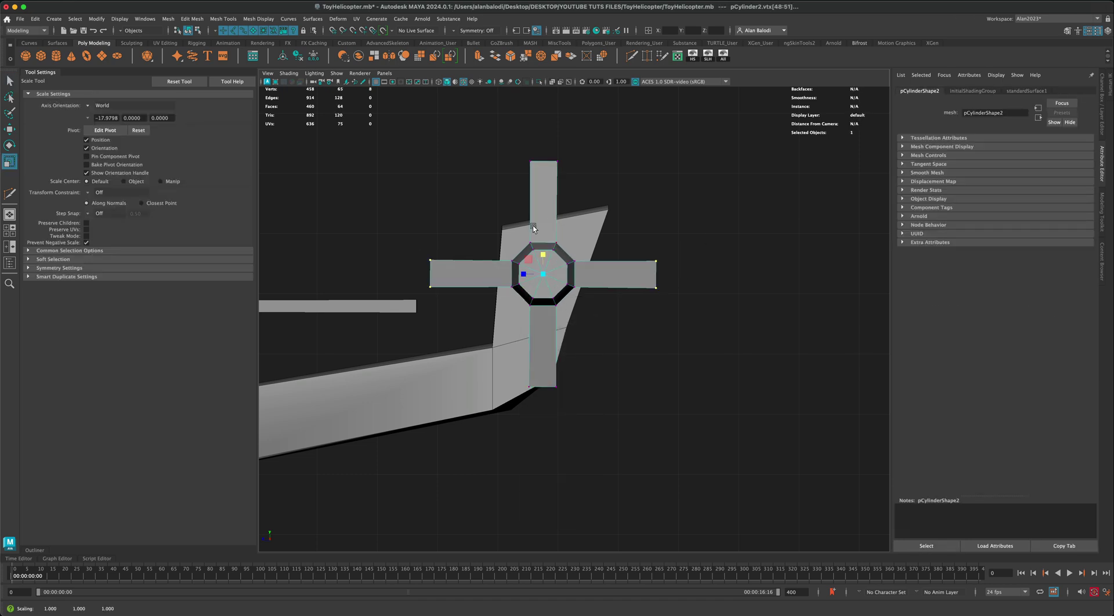
- Select the front and rear blade tip vertices, set the Scale tool's step snap to Relative, and scale them vertically to flare the tips
left_click_drag(426, 235, 446, 311)
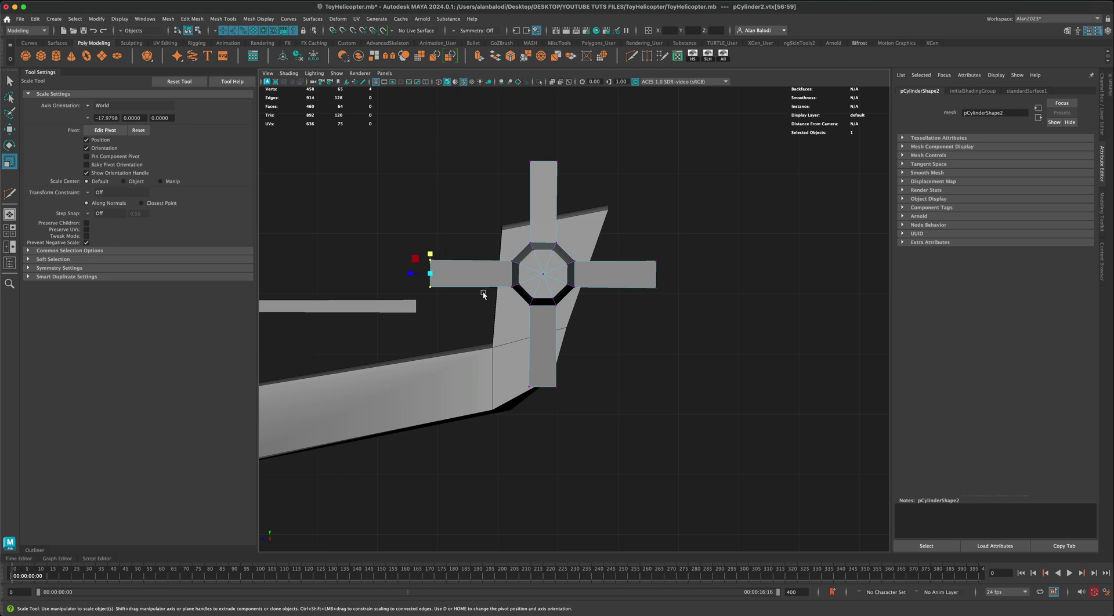
left_click_drag(641, 246, 681, 321, "shift")
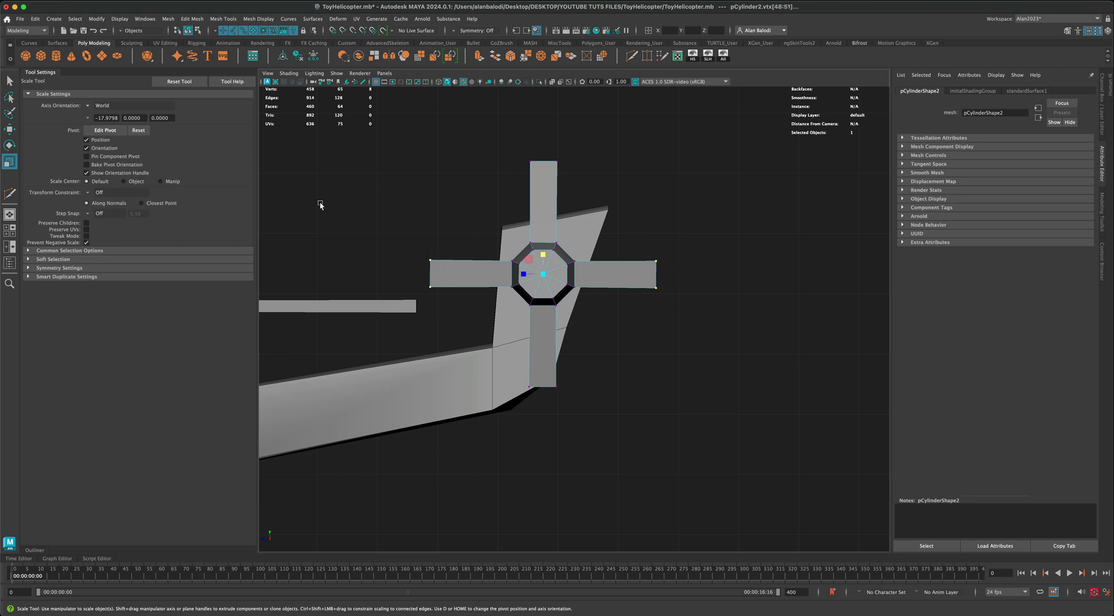
left_click(89, 215)
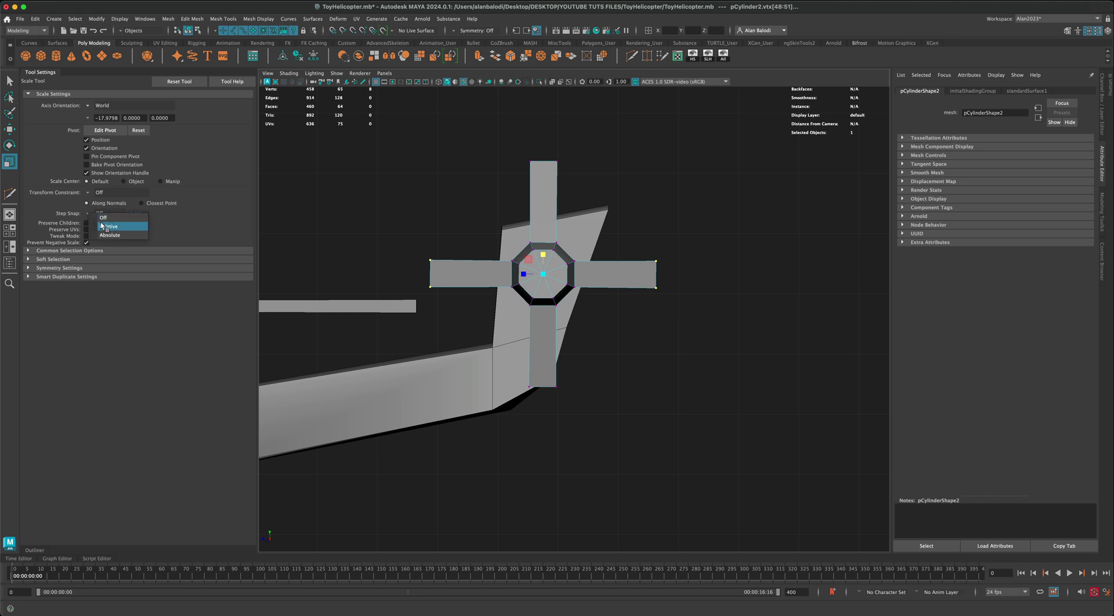
left_click(104, 226)
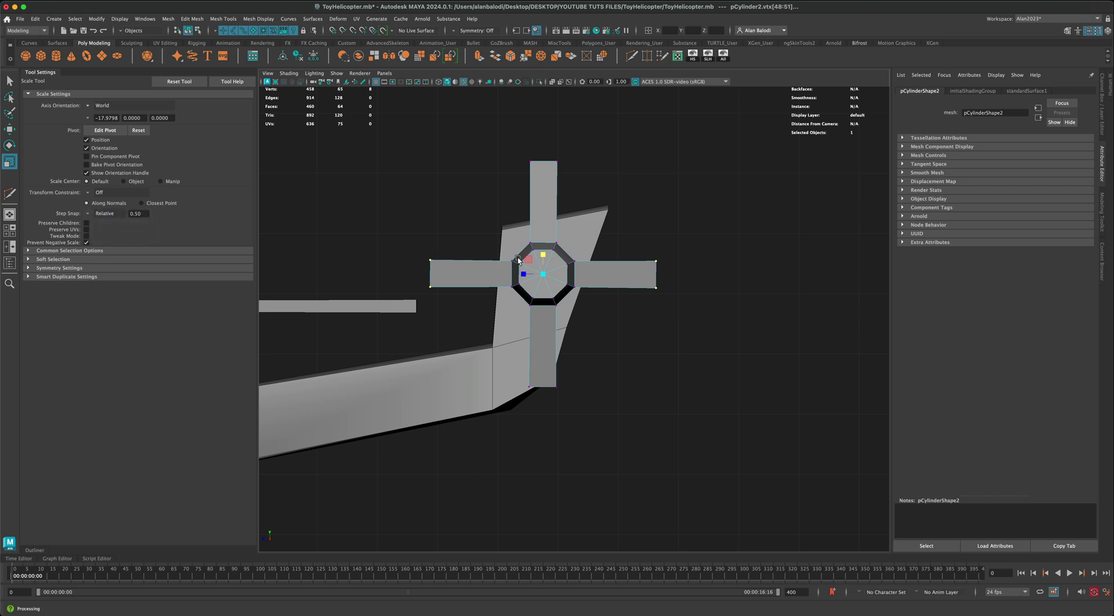
left_click_drag(541, 255, 547, 218)
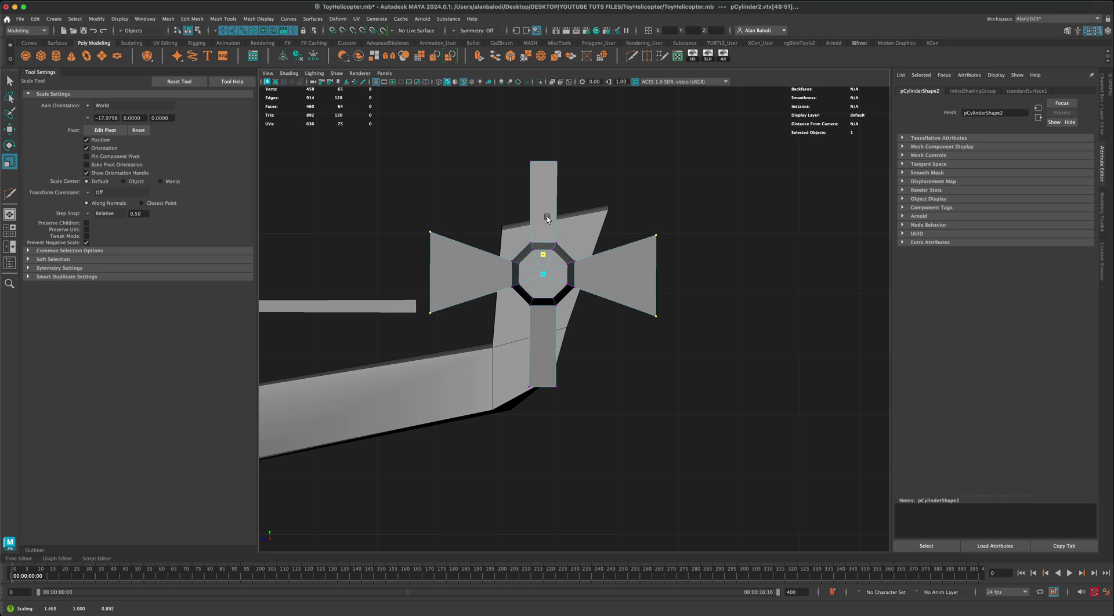
- Scale the upper and lower blade tip vertices horizontally to match the other two flared blades, and return to object mode
left_click_drag(511, 140, 581, 188)
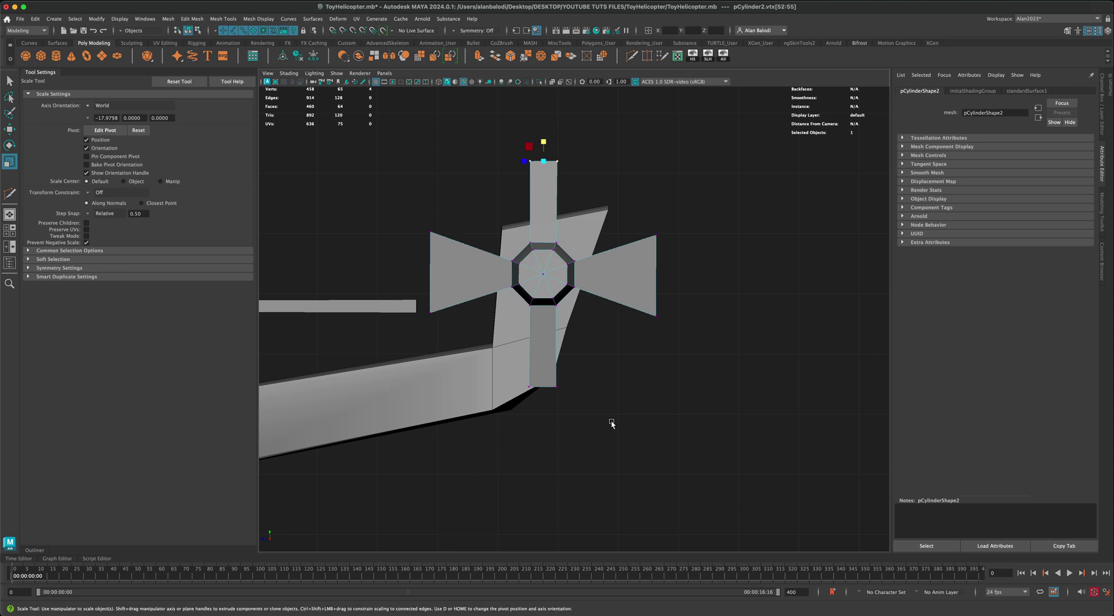
left_click_drag(612, 423, 531, 369, "shift")
left_click_drag(604, 426, 504, 382, "shift")
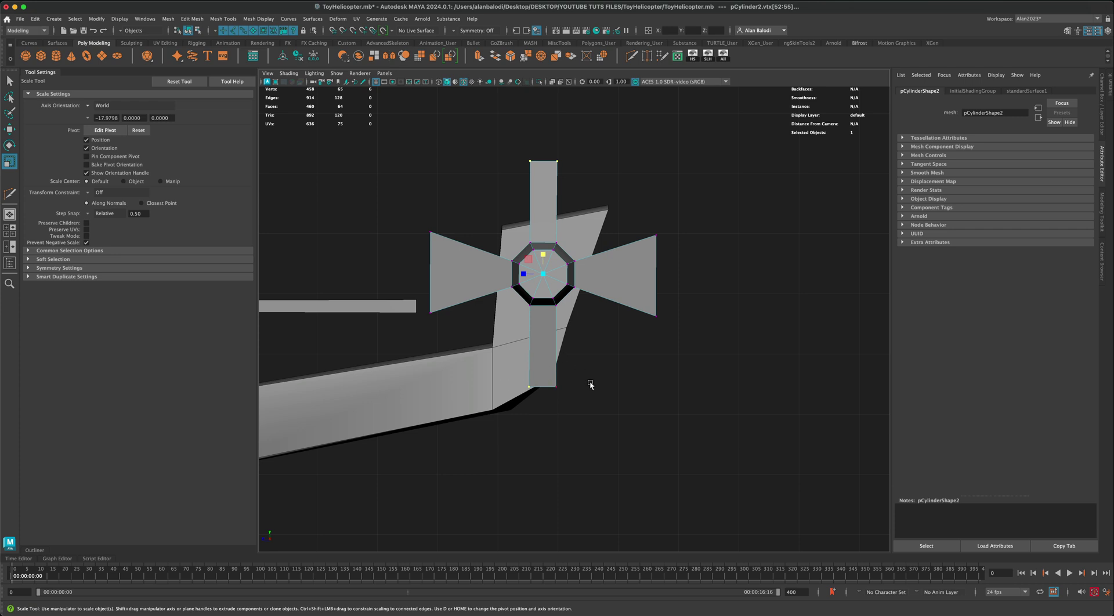
left_click_drag(625, 441, 519, 362)
left_click_drag(510, 125, 568, 179, "shift")
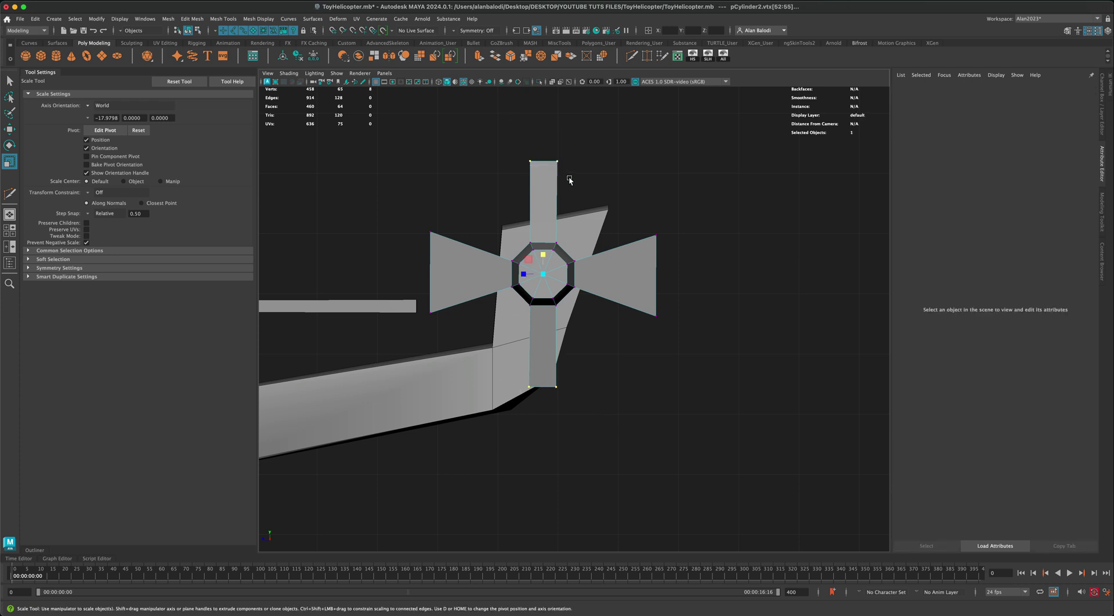
left_click_drag(518, 276, 483, 272)
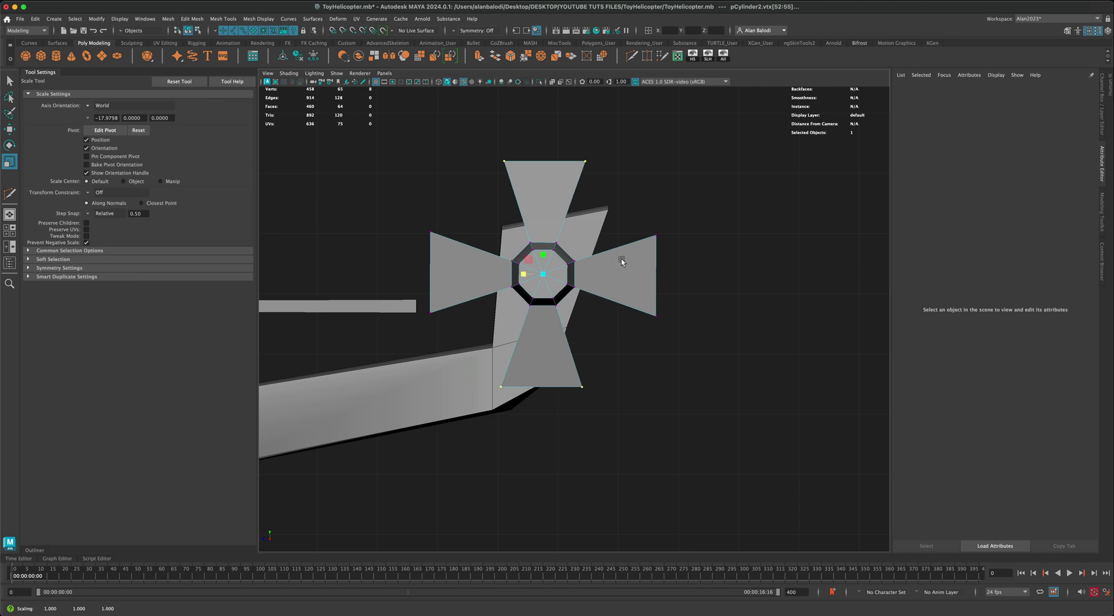
right_click_drag(619, 257, 657, 243)
left_click(537, 183)
left_click(714, 232)
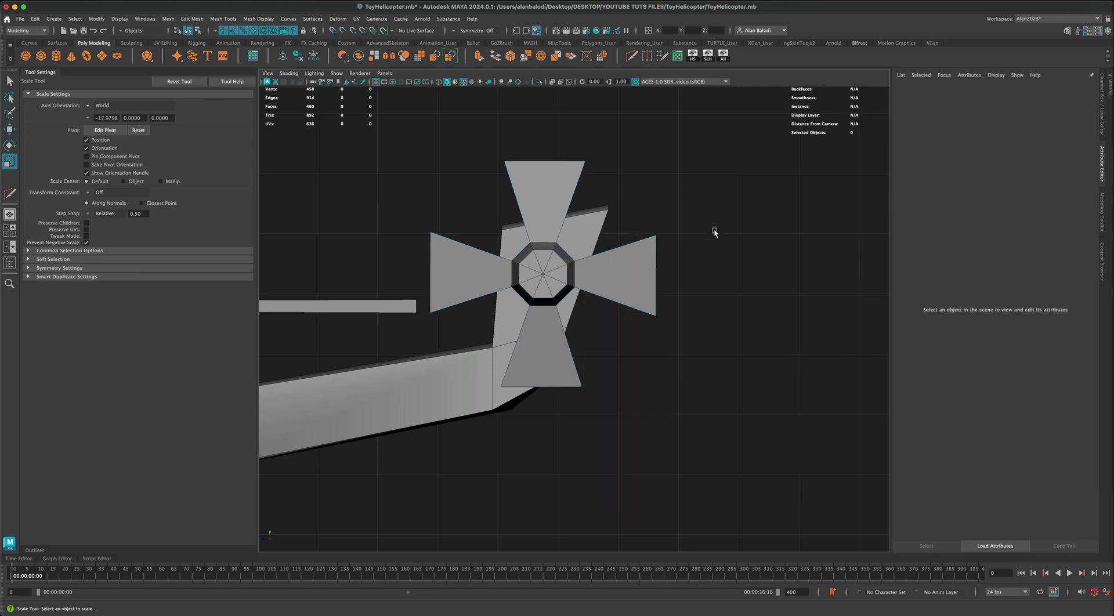
- Select the tail rotor and the helicopter body together in side view
scroll(447, 331, "down", 5)
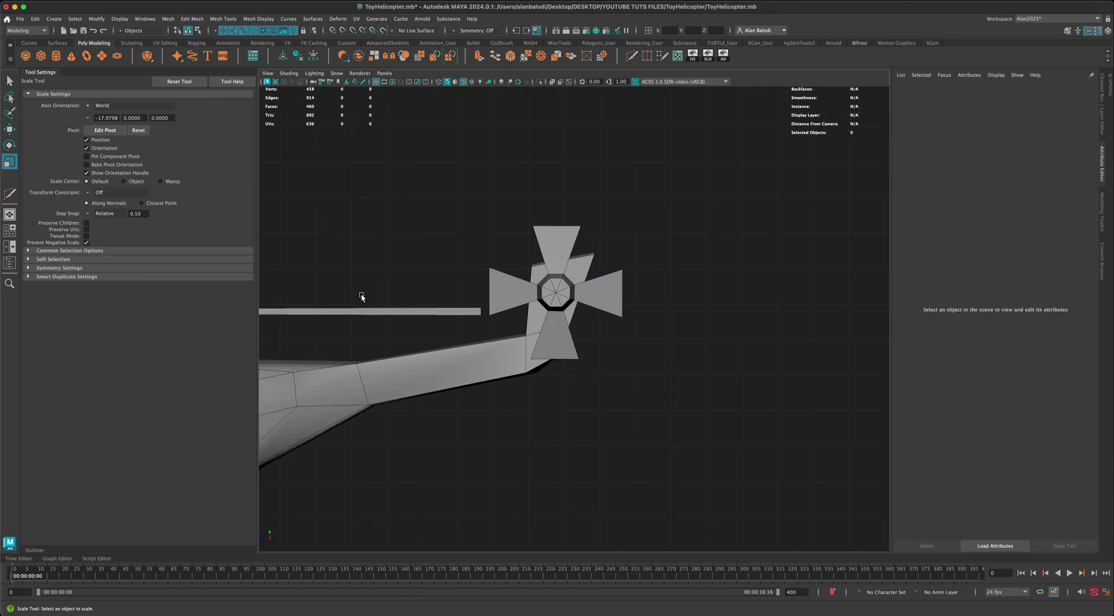
key("q")
scroll(544, 433, "down", 6)
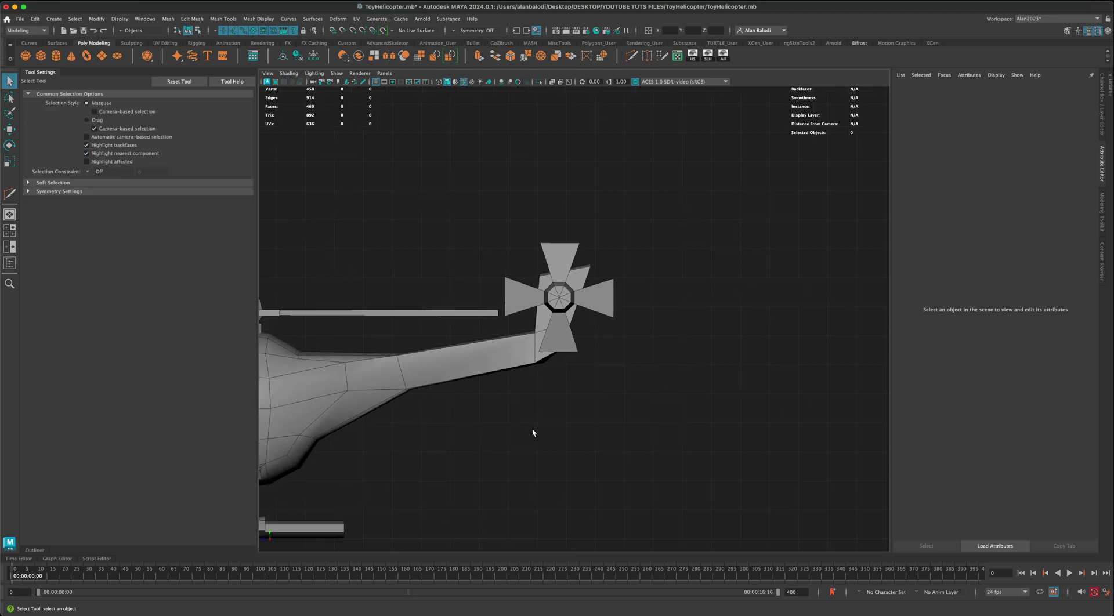
middle_click_drag(531, 429, 627, 405, "alt")
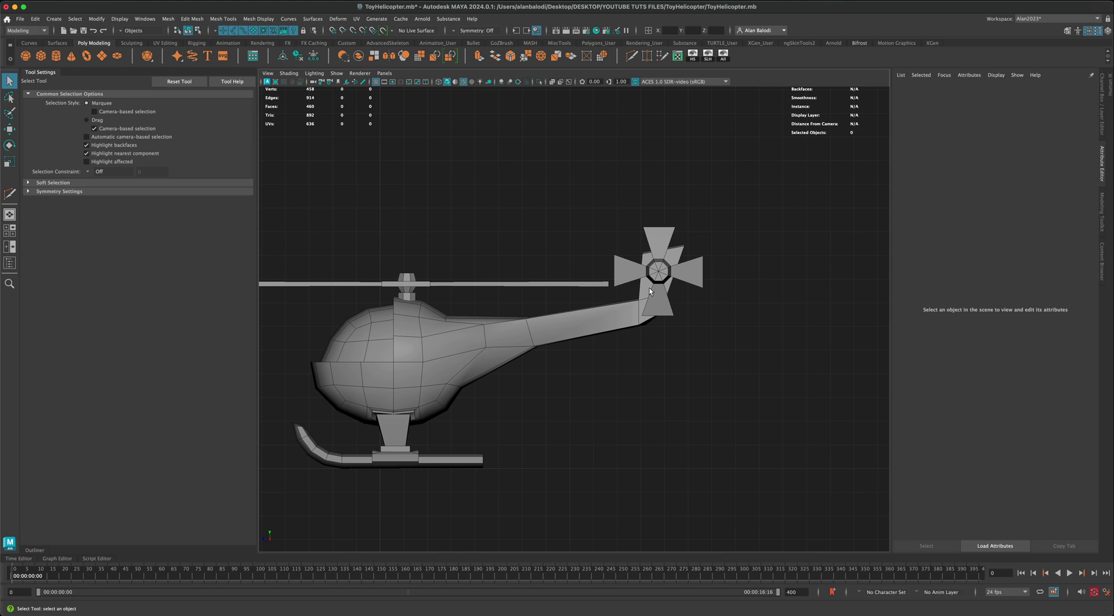
left_click(654, 273)
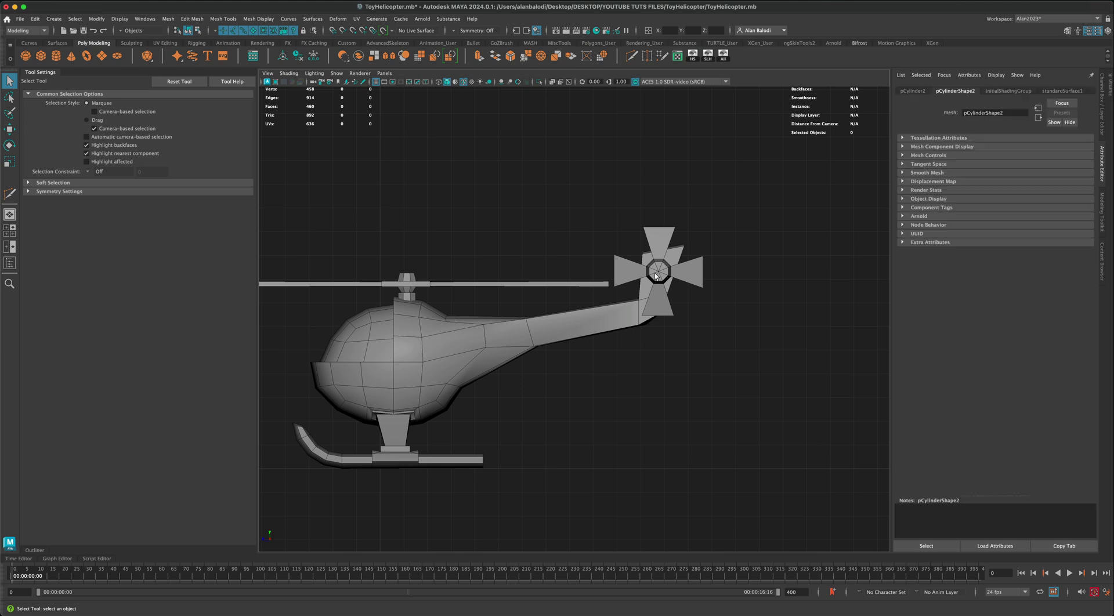
left_click(631, 300)
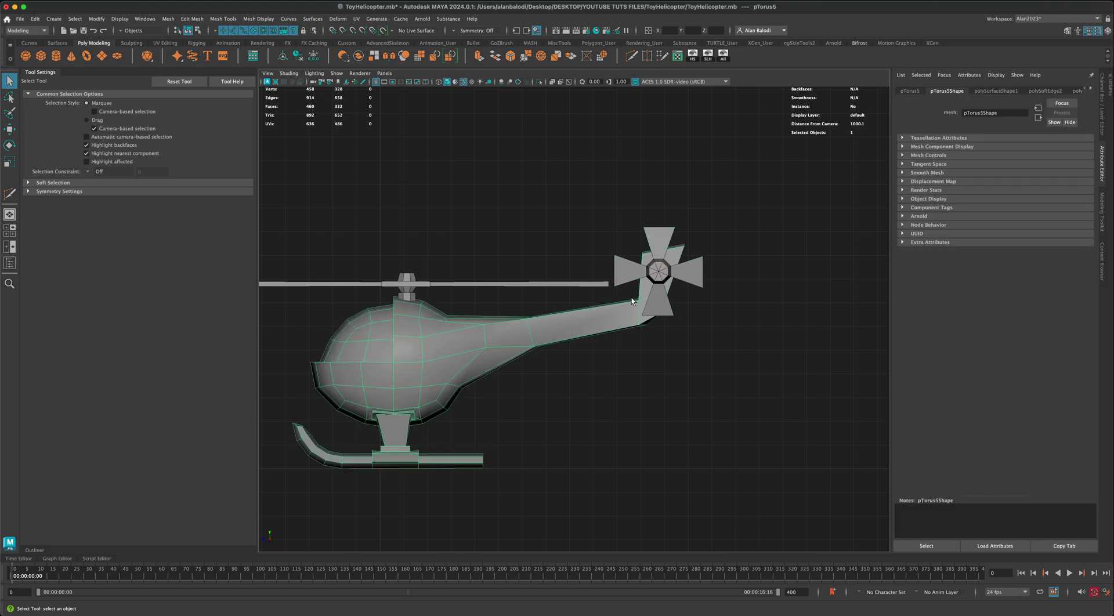
left_click(649, 268)
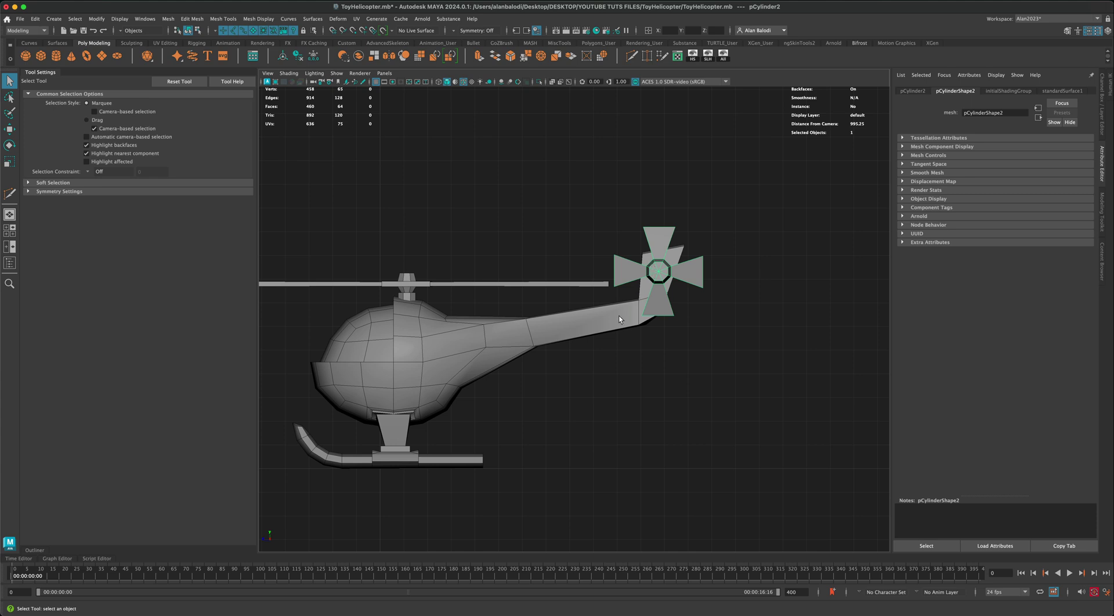
left_click(650, 289)
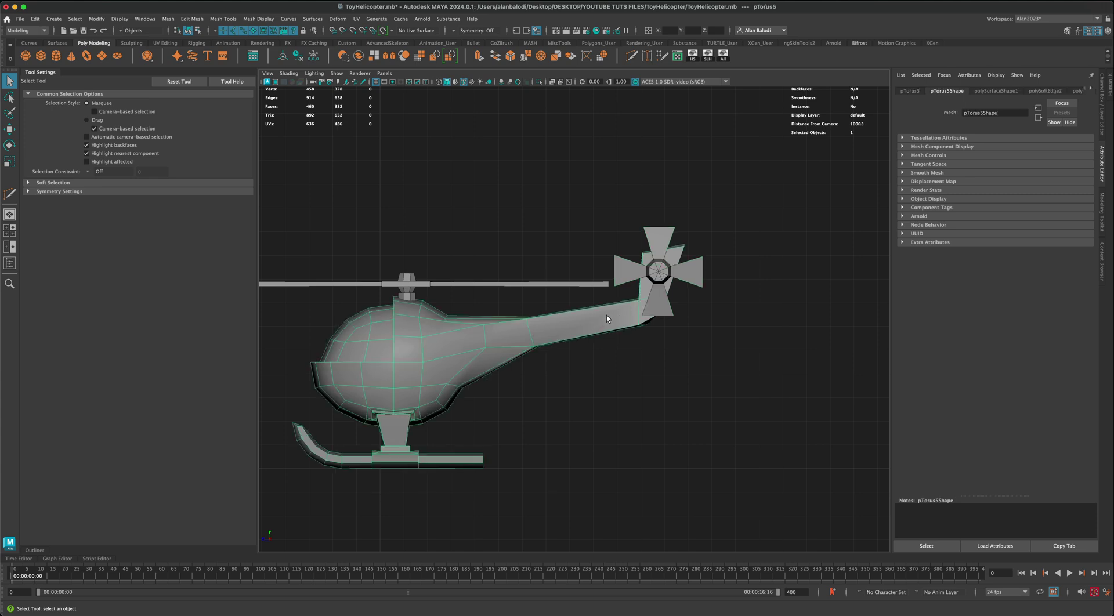
left_click(628, 269)
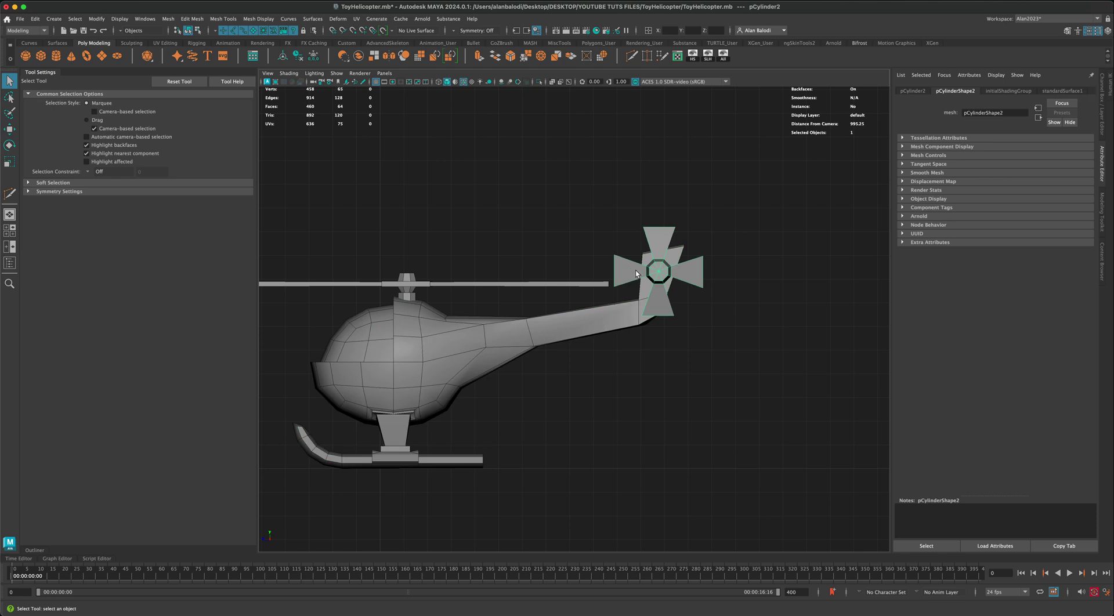
left_click(572, 324, "shift")
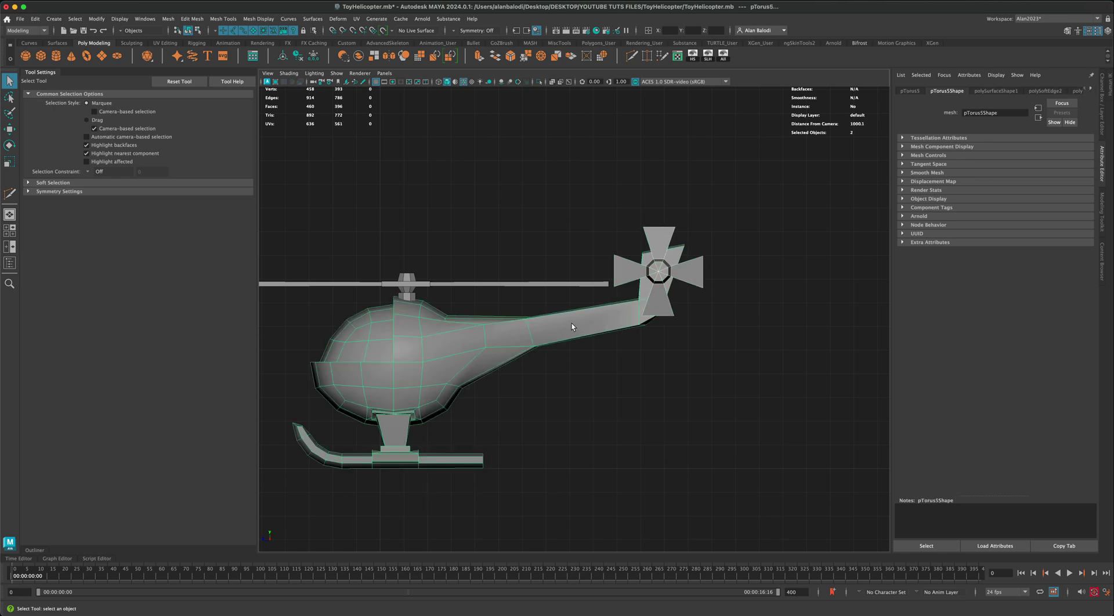
- Select the vertices of the tail fin and tail rotor, move them rearward to lengthen the tail boom, and return to object mode
left_click(199, 30)
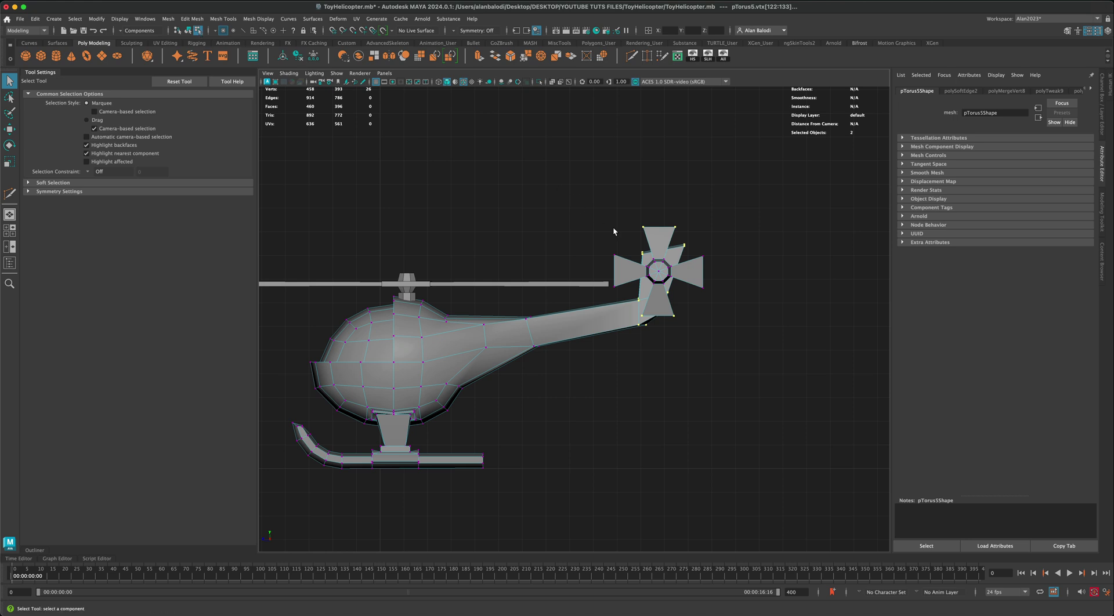
right_click_drag(619, 260, 592, 262)
left_click_drag(770, 216, 610, 348)
key("w")
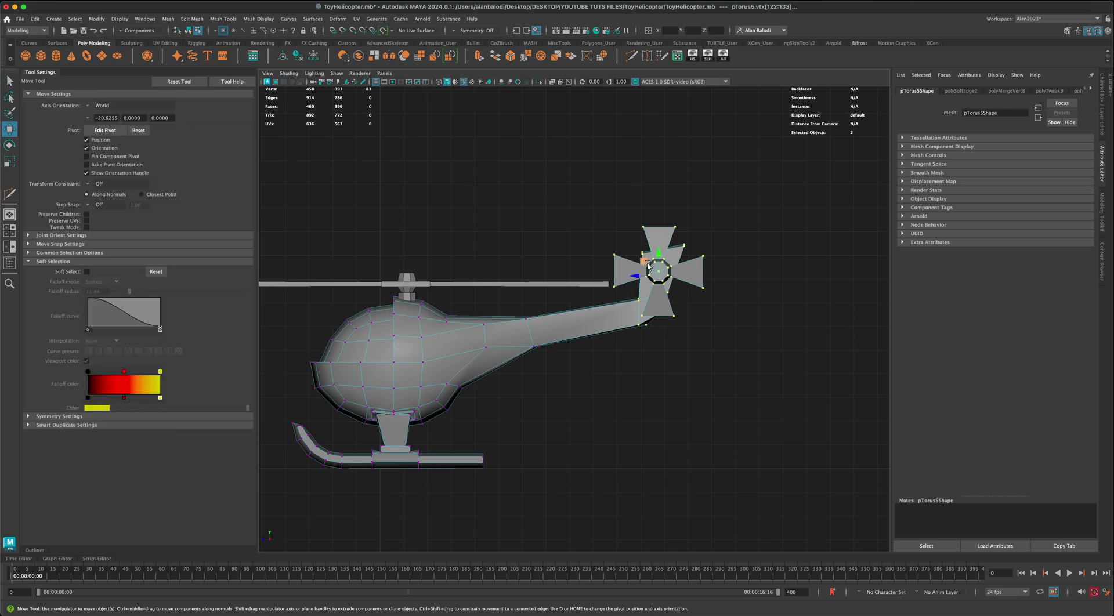
left_click_drag(646, 264, 680, 264)
right_click_drag(616, 316, 647, 302)
left_click(656, 351)
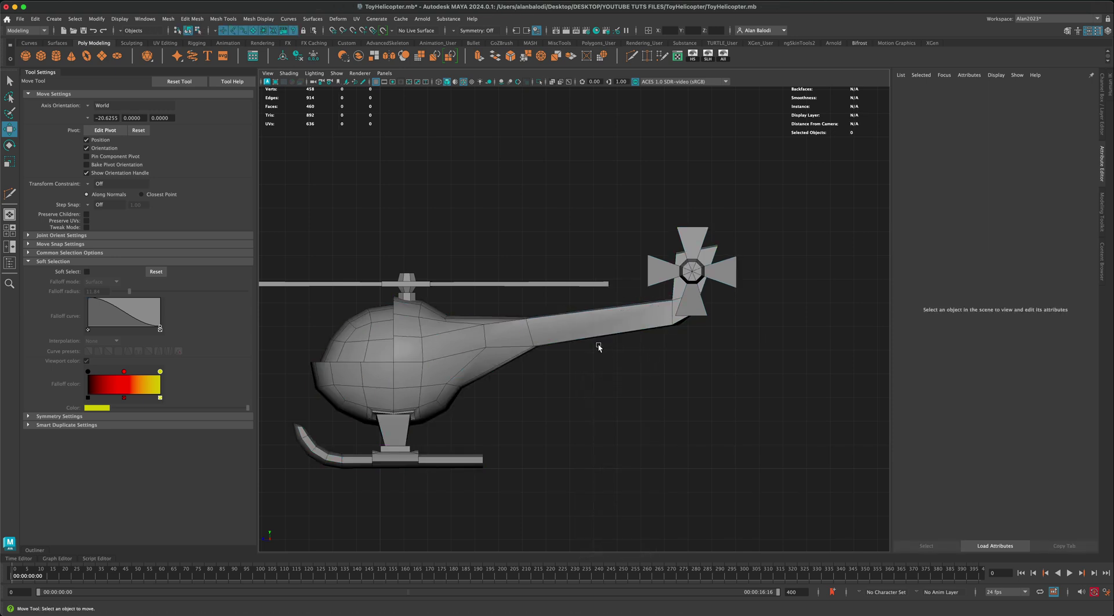
- Reshape the tail boom's profile by nudging its mid-length vertices and the lower rear corner vertices, and return to object mode
left_click(547, 332)
mouse_move(524, 329)
right_mouse_down()
mouse_move(499, 329)
mouse_move(527, 338)
right_mouse_up()
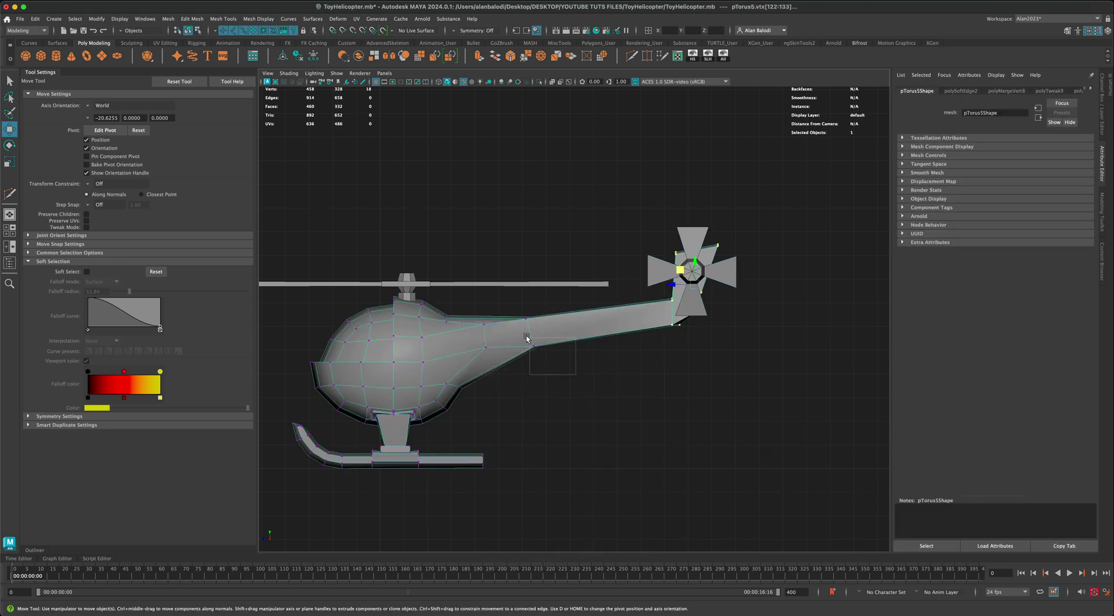
mouse_move(527, 338)
left_mouse_down()
mouse_move(525, 352)
mouse_move(522, 341)
left_mouse_up()
mouse_move(474, 314)
left_mouse_down()
mouse_move(492, 358)
mouse_move(474, 324)
left_mouse_up()
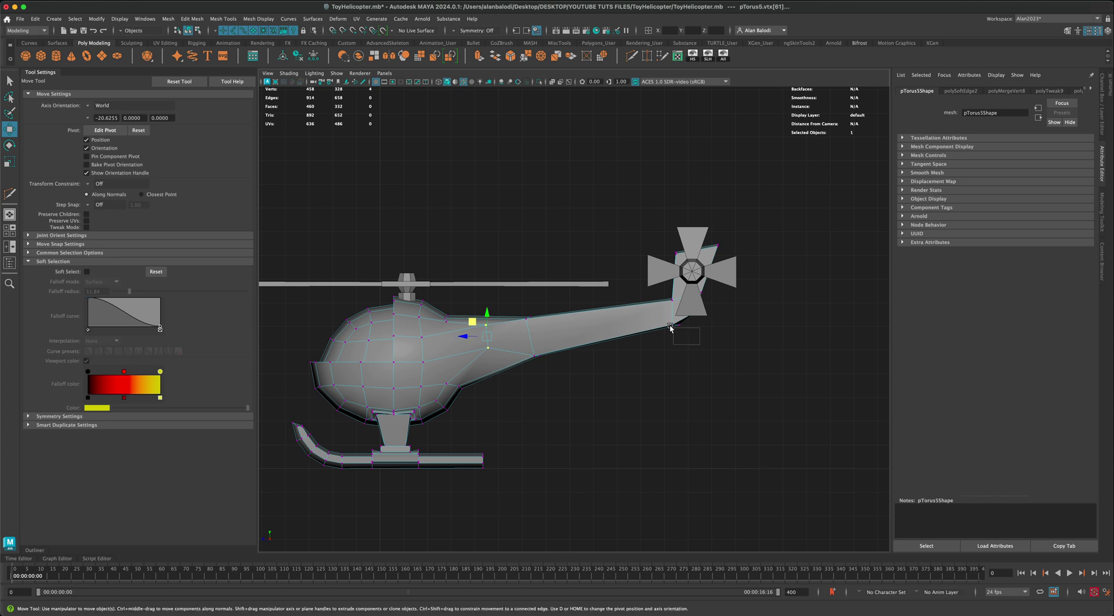
left_click_drag(700, 344, 642, 310)
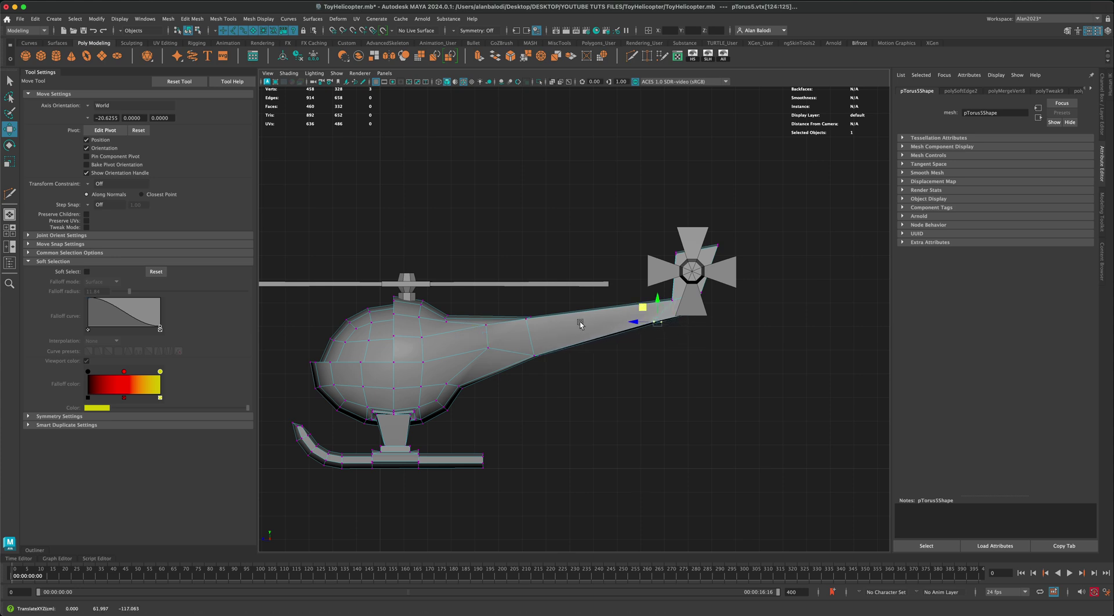
right_click_drag(581, 322, 603, 315)
left_click(635, 367)
- Select the body and both rotors in perspective view and combine them into one mesh
key("space")
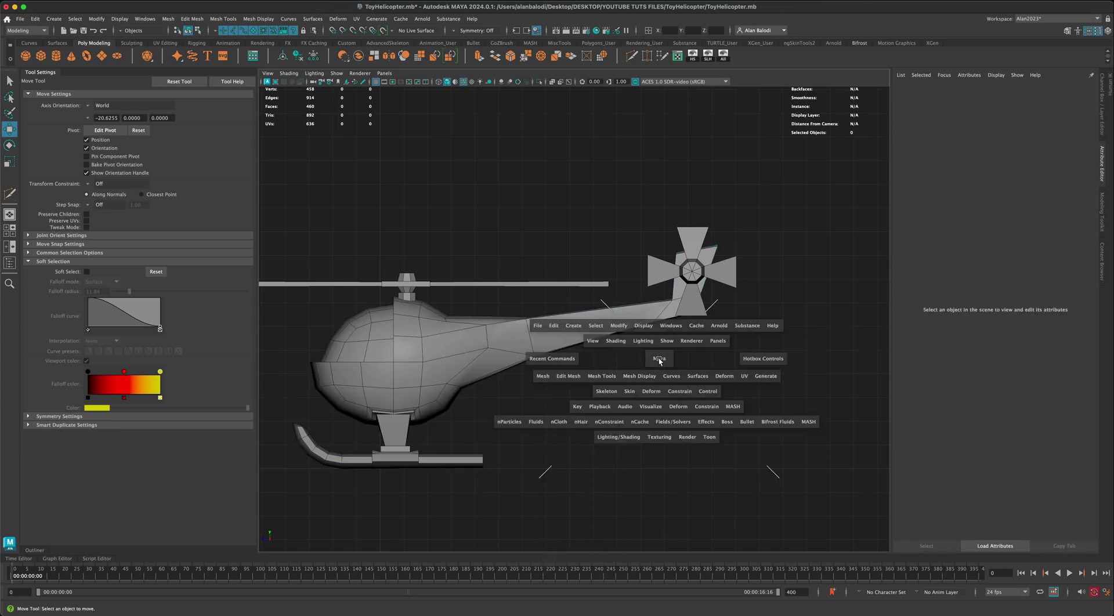
key("space")
scroll(672, 329, "down", 3)
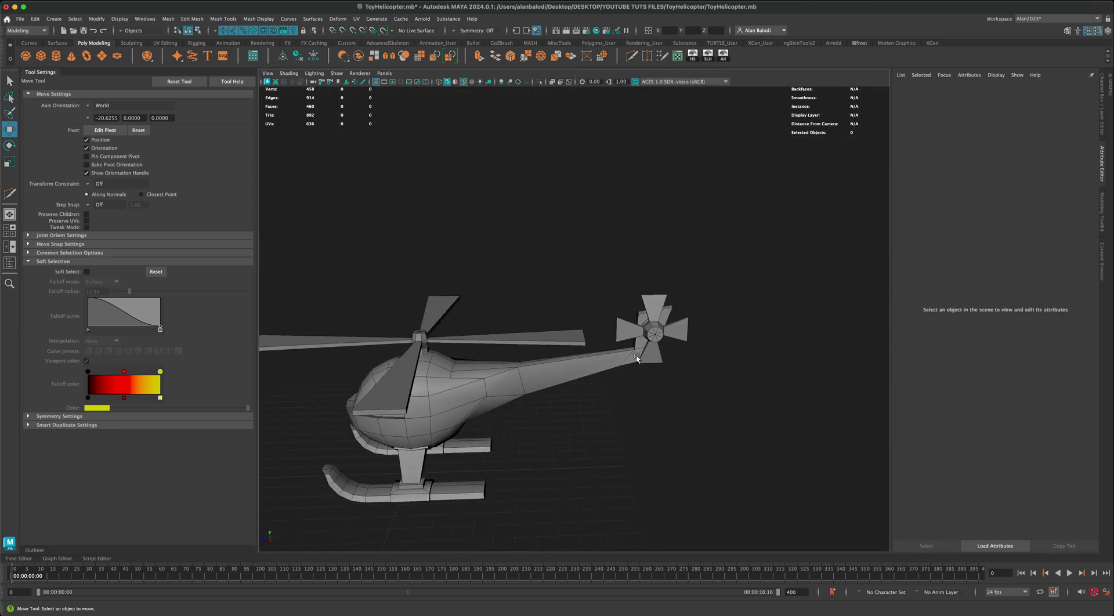
left_click_drag(672, 328, 629, 385, "alt")
left_click_drag(349, 253, 743, 450, "alt")
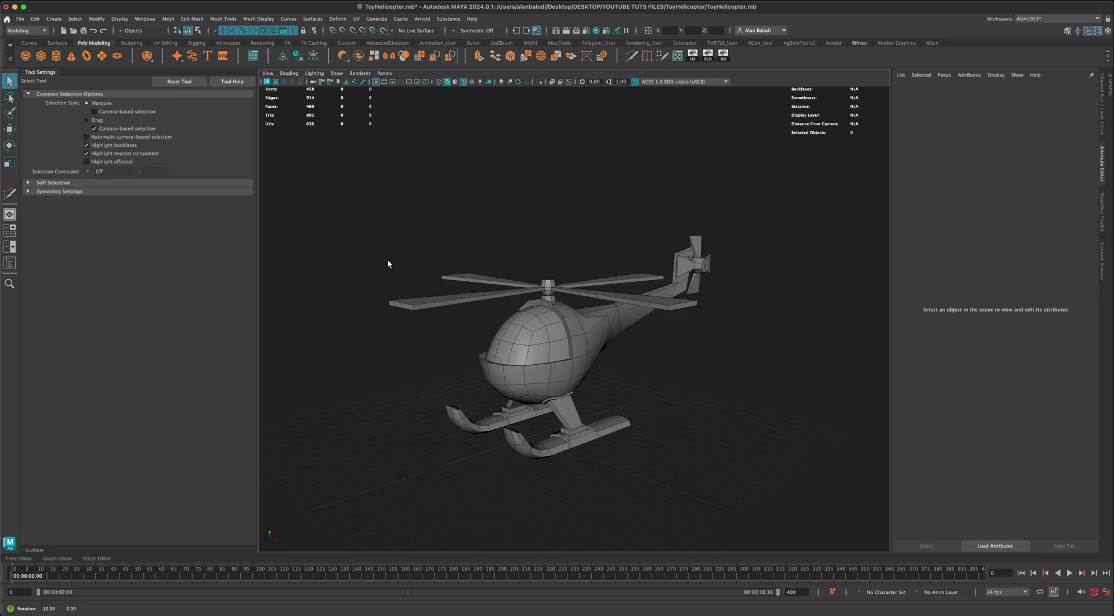
scroll(394, 266, "down", 2)
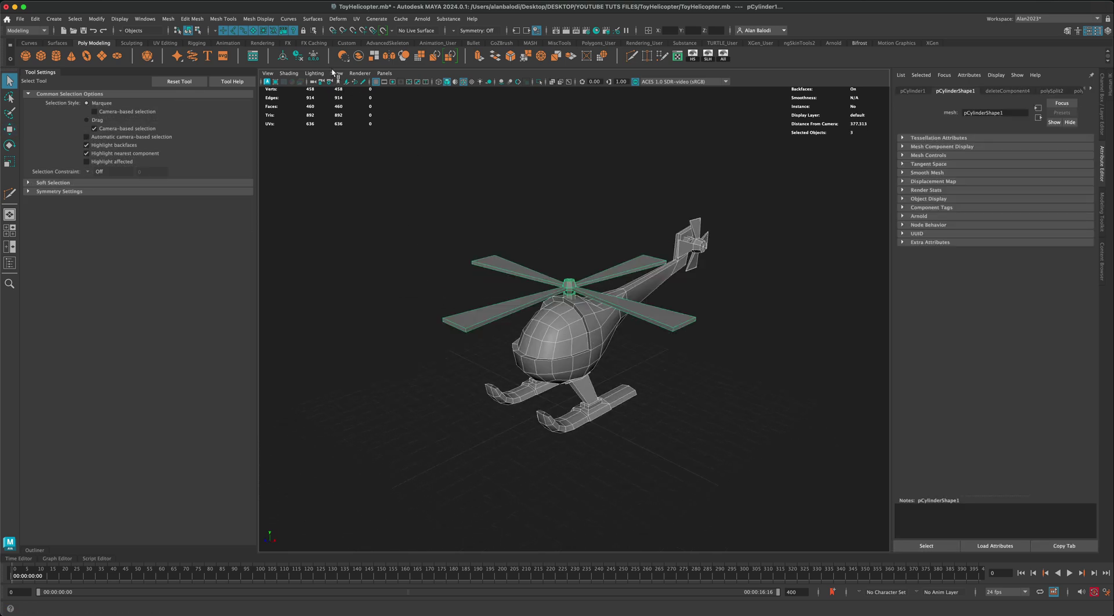
left_click(359, 57)
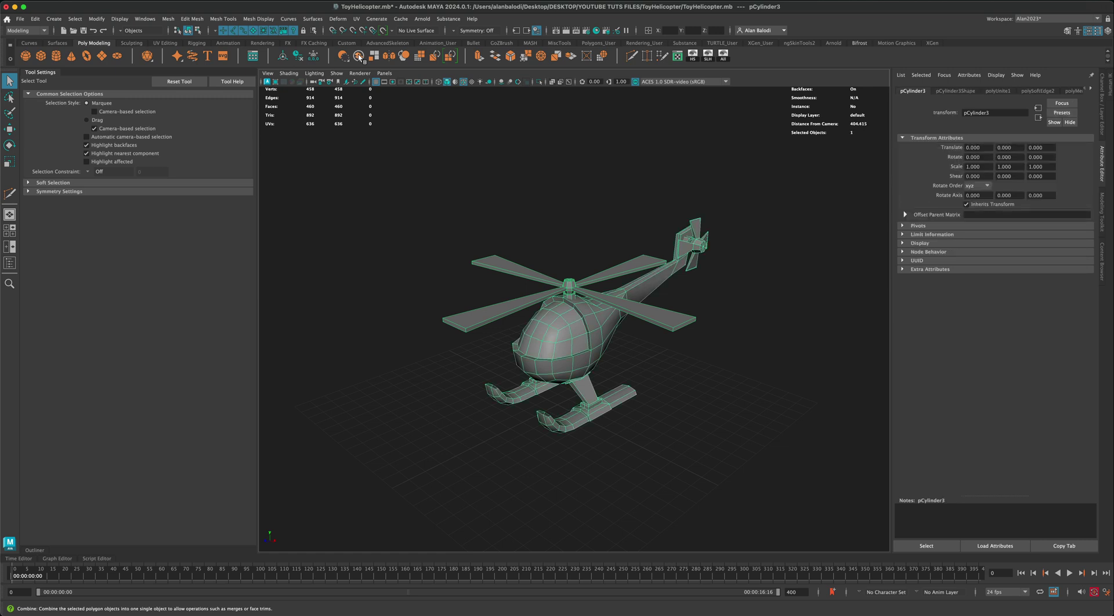
- Delete the combined helicopter's construction history and center its pivot
left_click(297, 58)
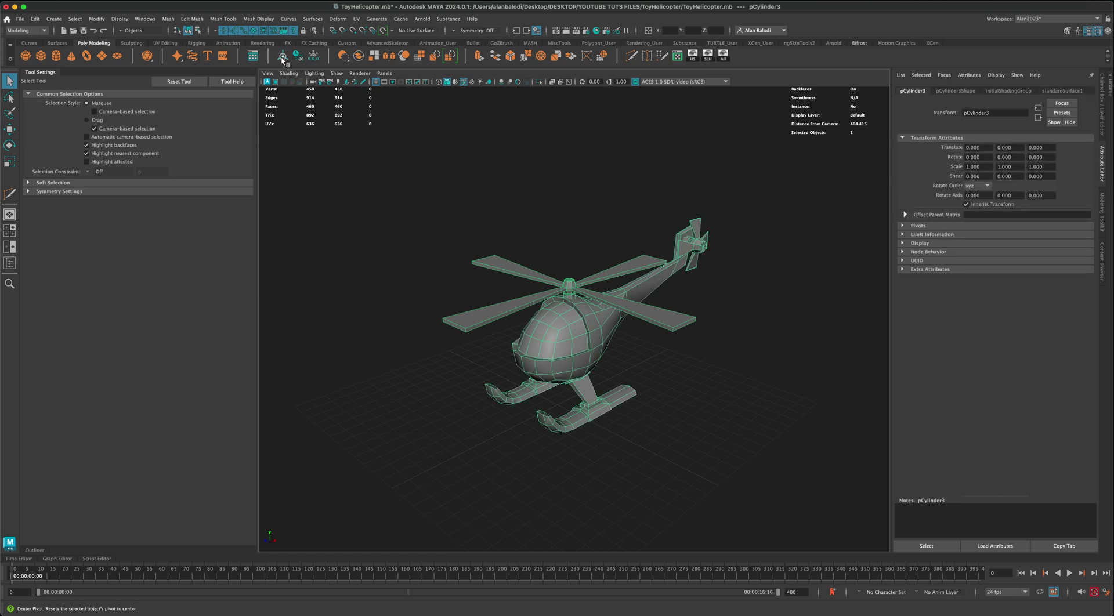
left_click(283, 60)
left_click_drag(325, 256, 341, 253, "alt")
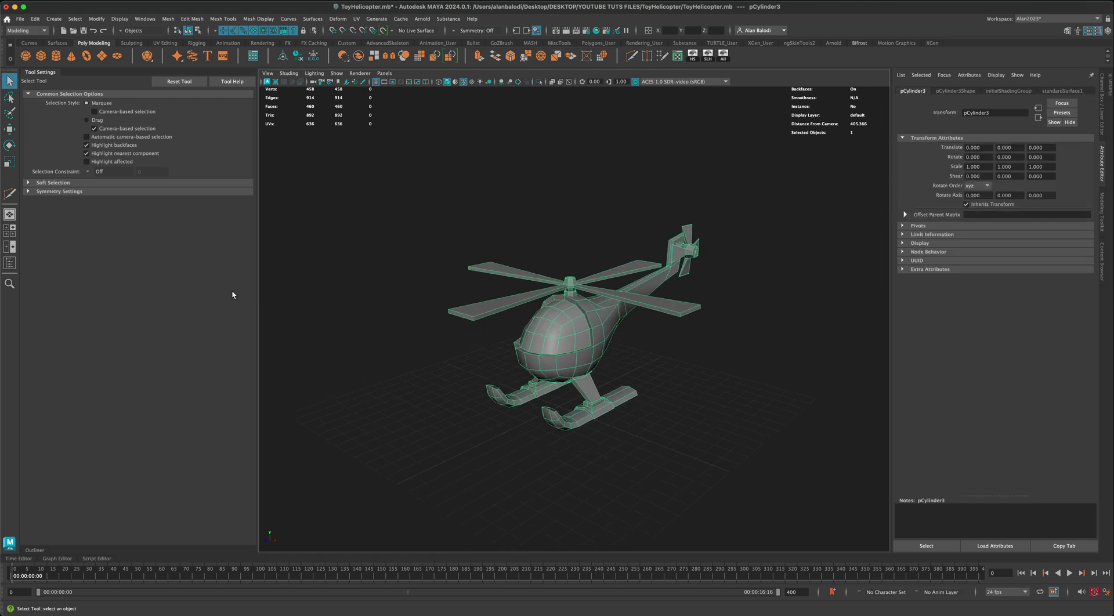
left_click_drag(466, 296, 403, 312, "alt")
scroll(342, 348, "up", 3)
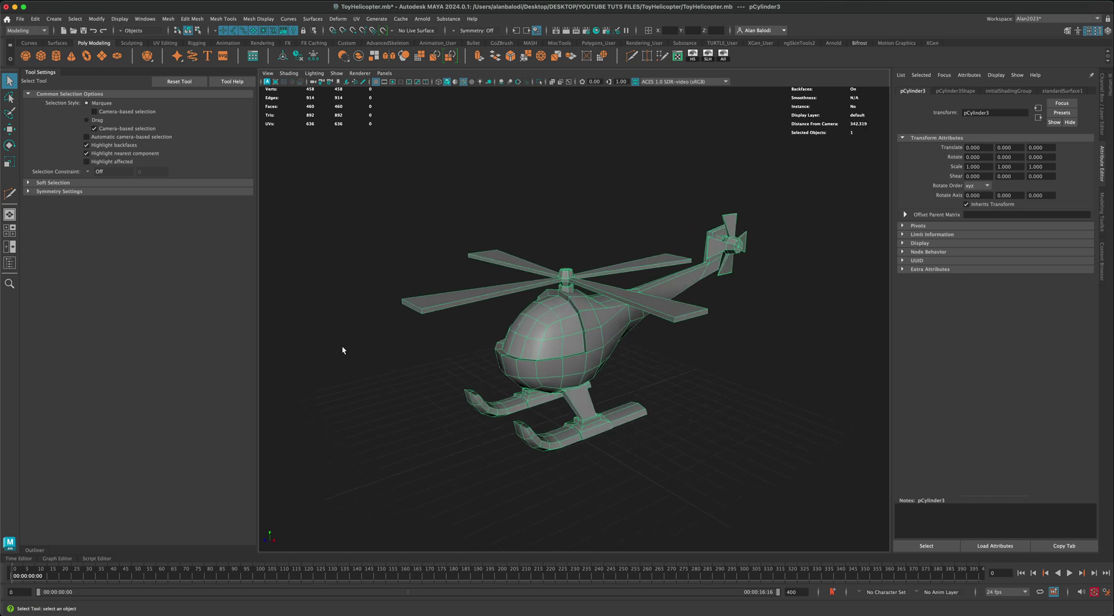
- Show the Outliner to check the scene's objects, and examine the combined helicopter from several angles
left_click(39, 551)
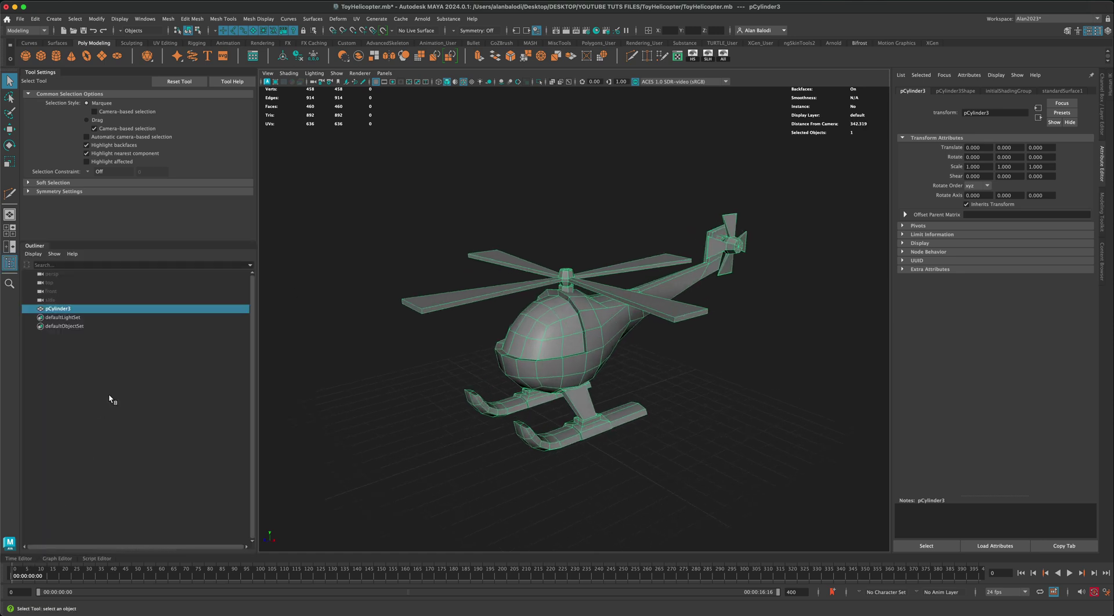
left_click_drag(342, 348, 394, 399, "alt")
left_click(393, 401)
left_click(507, 359)
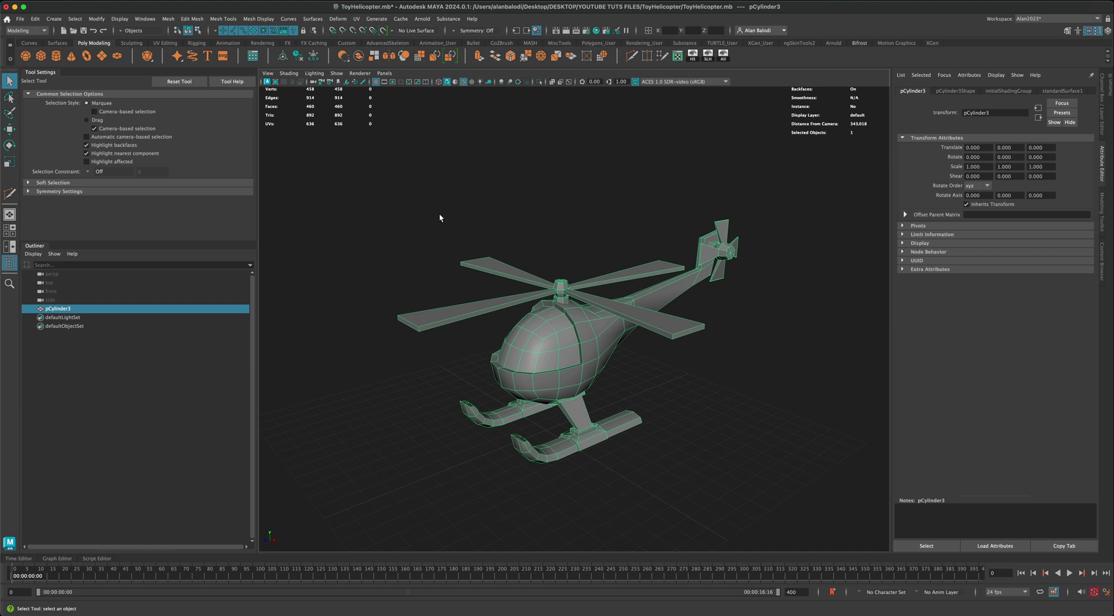
left_click_drag(432, 258, 405, 256, "alt")
right_click_drag(405, 258, 407, 287, "alt")
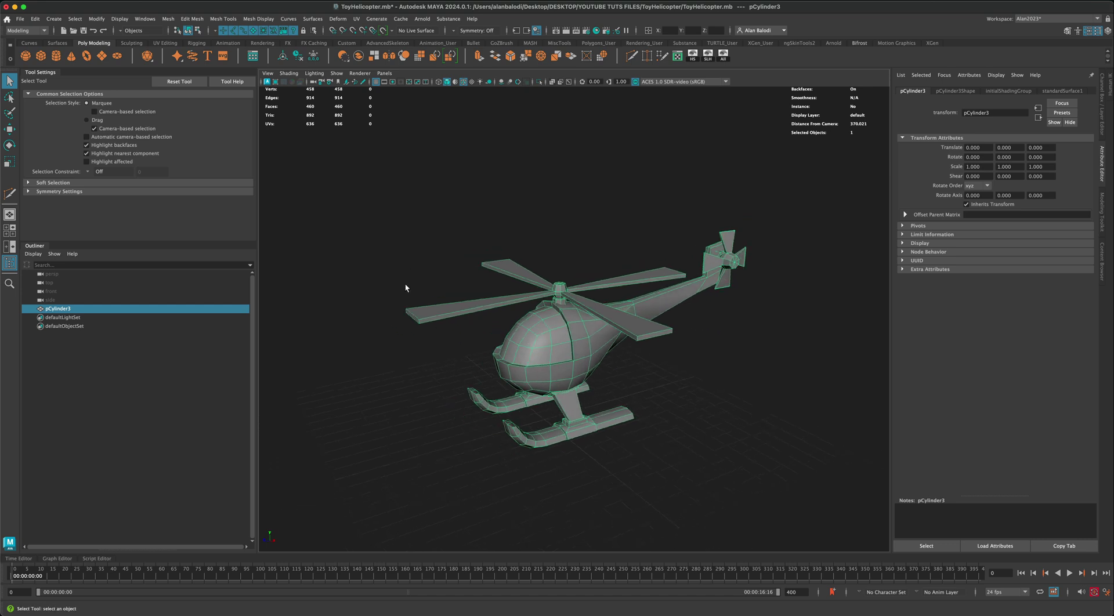
mouse_move(394, 277)
left_mouse_down("alt")
mouse_move(450, 275)
mouse_move(406, 275)
left_mouse_up("alt")
right_click_drag(405, 273, 472, 305, "alt")
left_click_drag(472, 306, 493, 336, "alt")
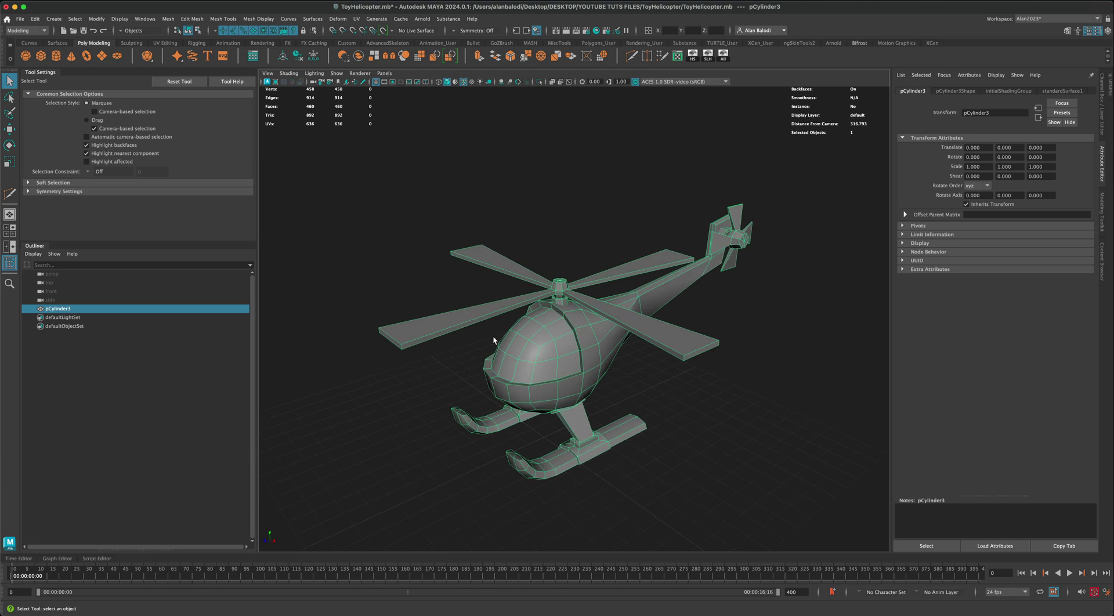
right_click_drag(493, 336, 511, 341, "alt")
left_click_drag(512, 341, 497, 331, "alt")
right_click_drag(554, 330, 532, 325, "alt")
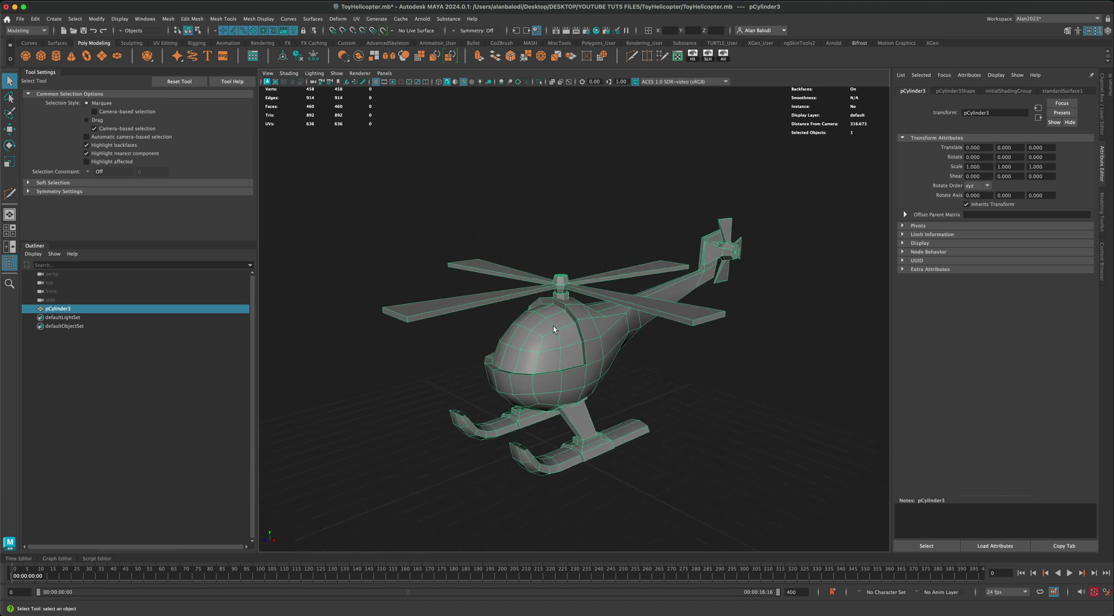
mouse_move(553, 326)
left_mouse_down("alt")
mouse_move(577, 325)
mouse_move(541, 322)
left_mouse_up("alt")
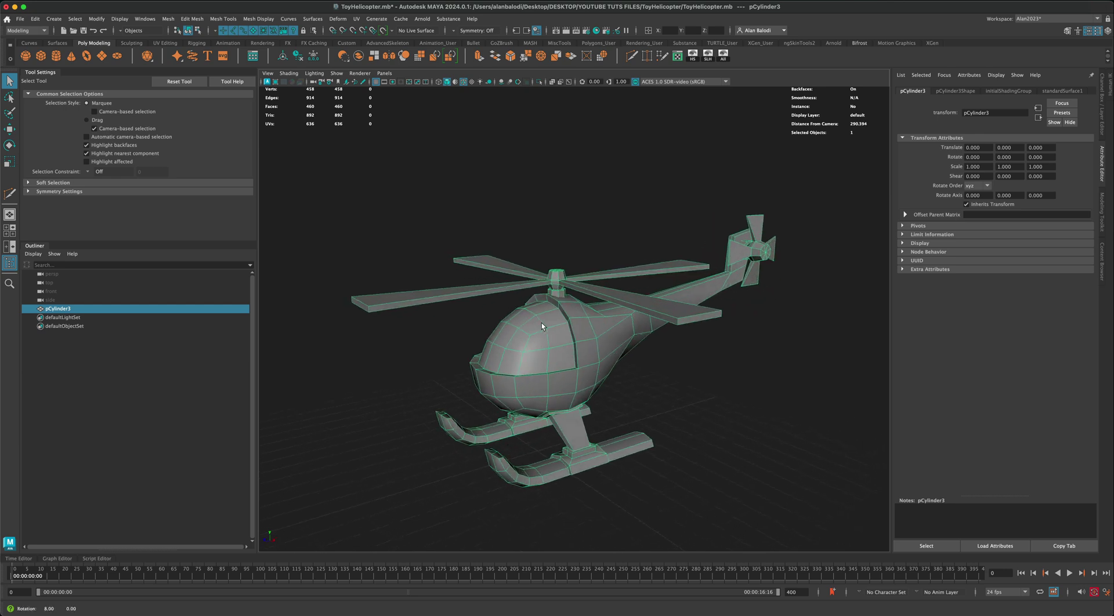
- Select all vertices of the helicopter and move them along their normals, with the Move tool's axis orientation set to Normal
right_click_drag(532, 322, 491, 326)
left_click_drag(318, 158, 766, 473)
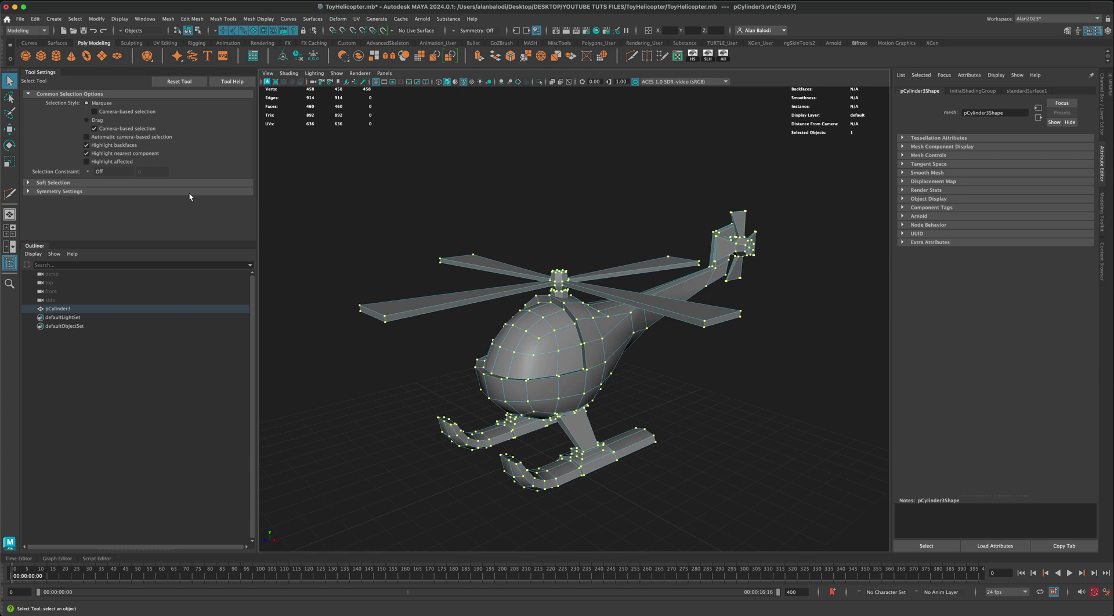
left_click(10, 129)
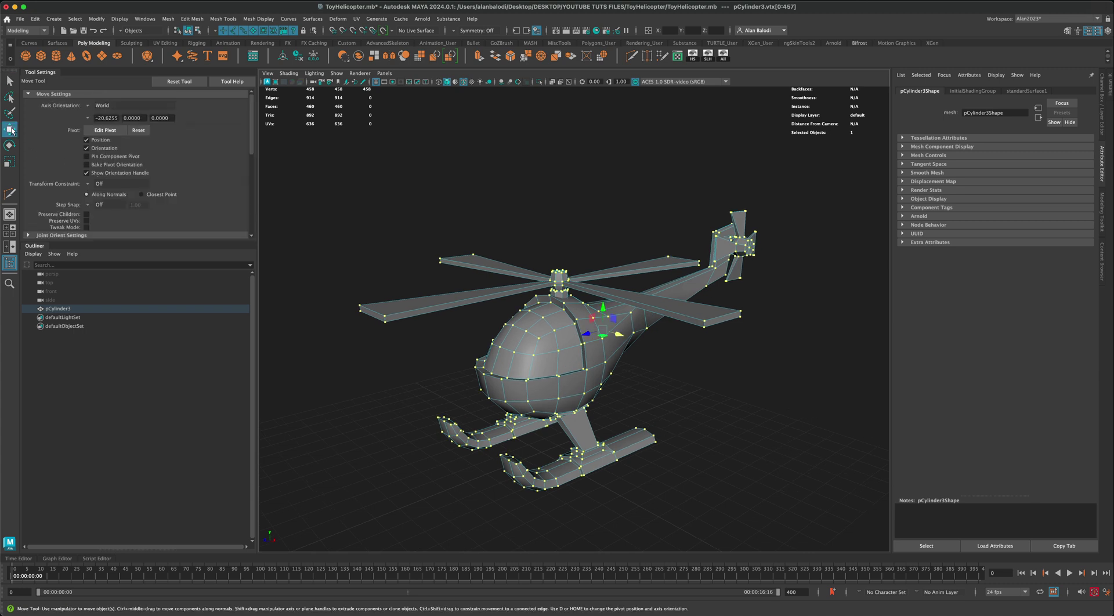
left_click(89, 107)
left_click(126, 144)
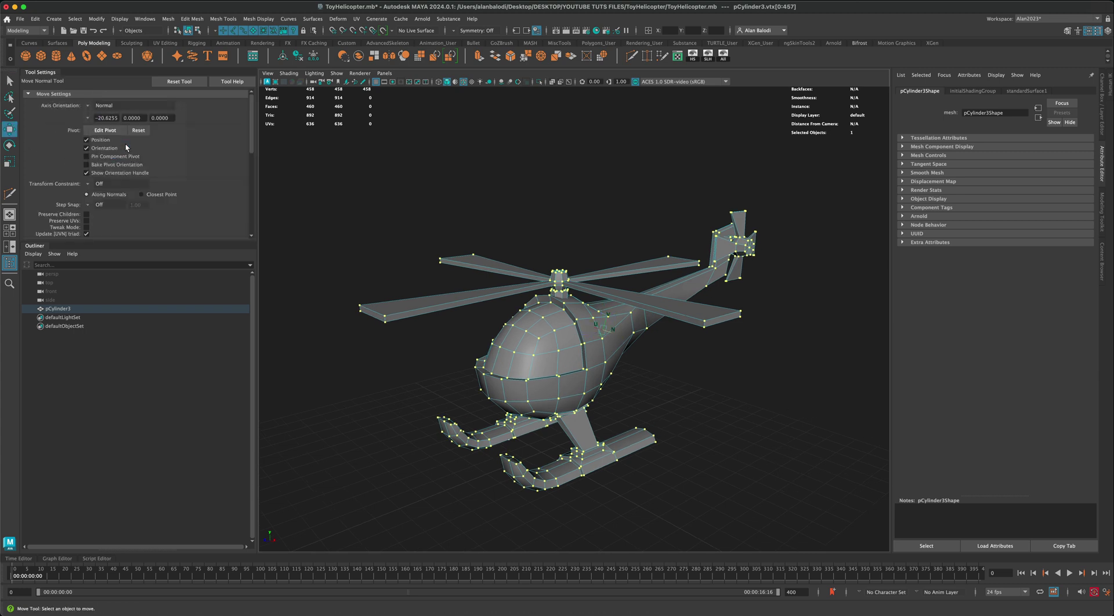
left_click_drag(653, 386, 637, 392, "alt")
scroll(640, 395, "up", 3)
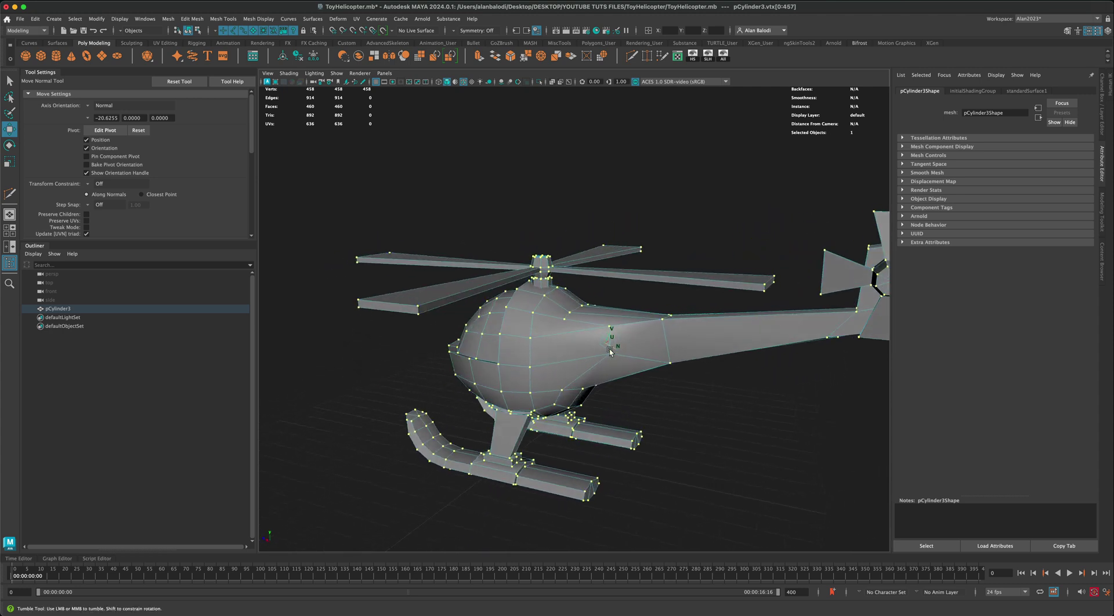
left_click_drag(612, 346, 758, 422)
- Return the helicopter to object mode and clear the selection
left_click(9, 81)
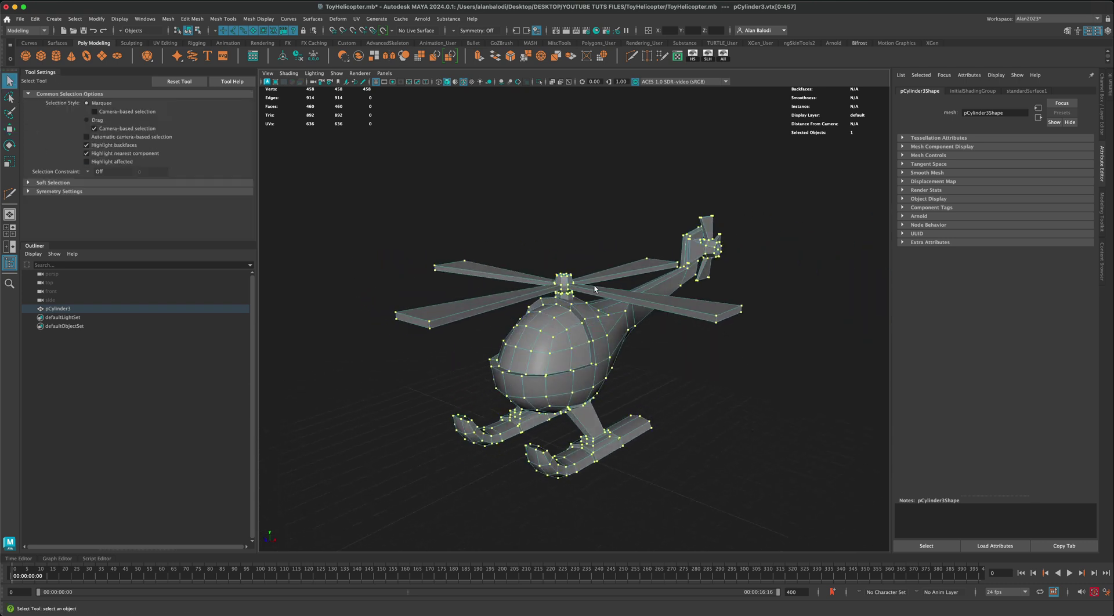
right_click_drag(594, 287, 619, 275)
left_click(573, 217)
scroll(703, 374, "down", 3)
left_click_drag(702, 374, 739, 253, "alt")
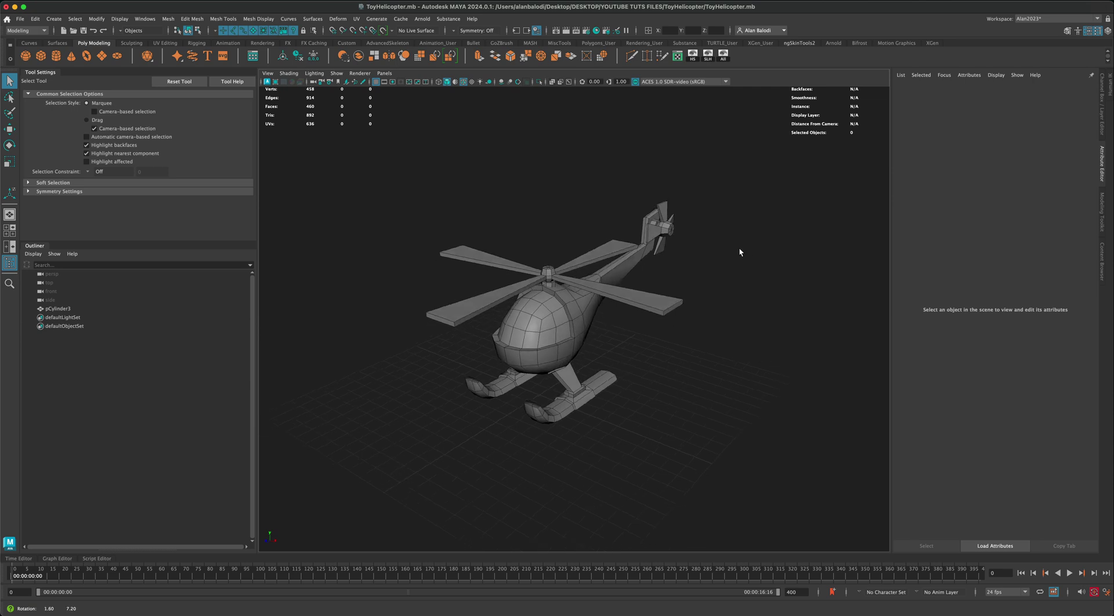
- Examine the combined helicopter mesh and its wireframe from several angles
left_click(545, 273)
mouse_move(541, 247)
left_mouse_down("alt")
mouse_move(538, 236)
mouse_move(551, 238)
mouse_move(543, 218)
mouse_move(559, 235)
left_mouse_up("alt")
left_click_drag(544, 229, 539, 273, "alt")
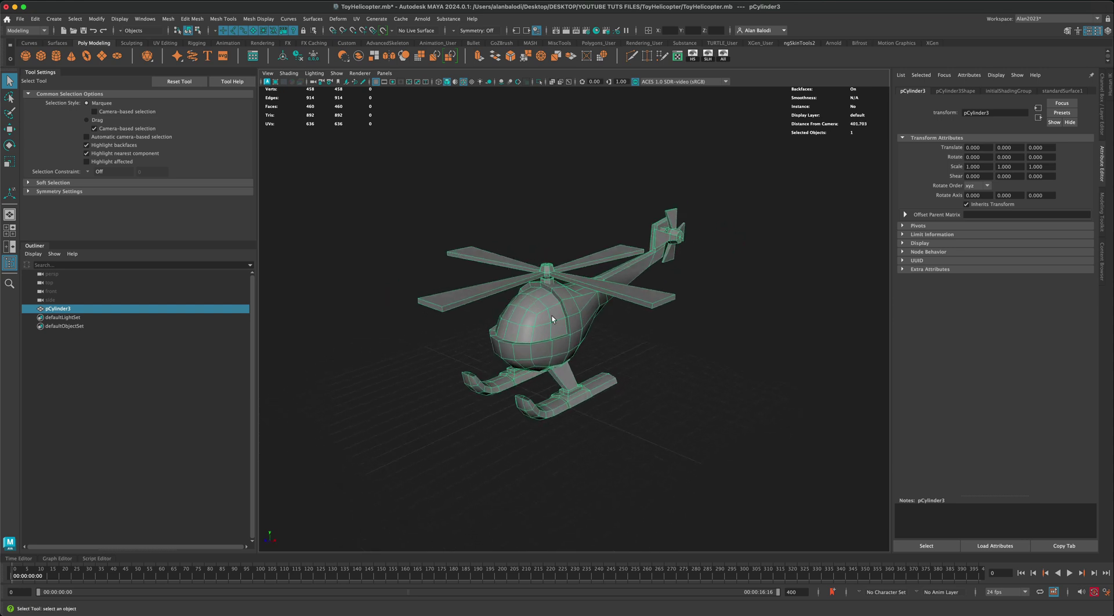
left_click_drag(557, 319, 608, 324, "alt")
left_click_drag(497, 211, 507, 249, "alt")
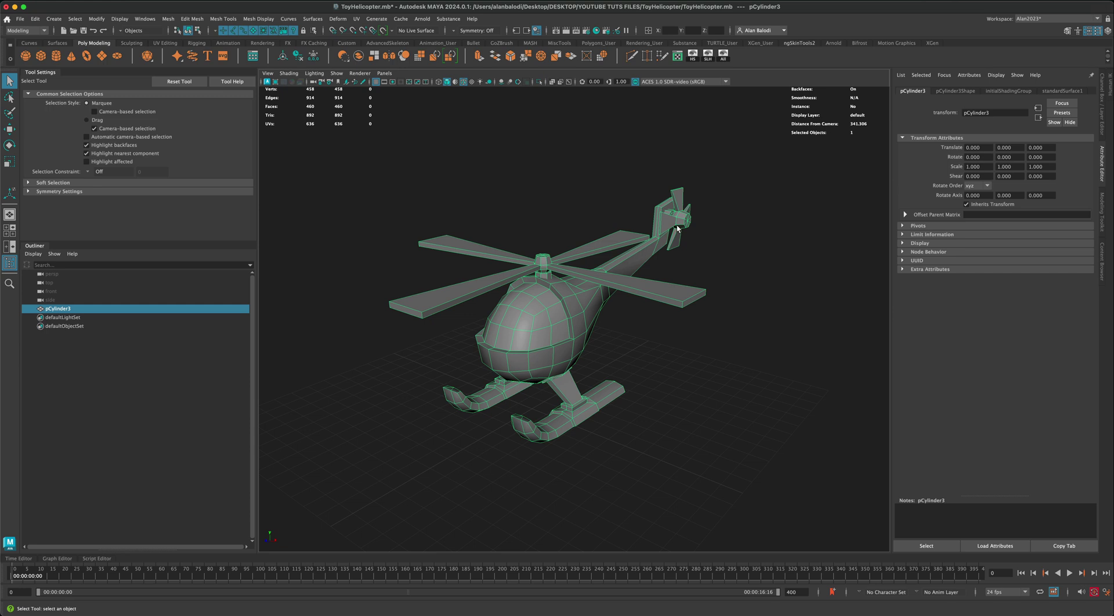
left_click_drag(543, 288, 541, 208, "alt")
left_click(542, 217)
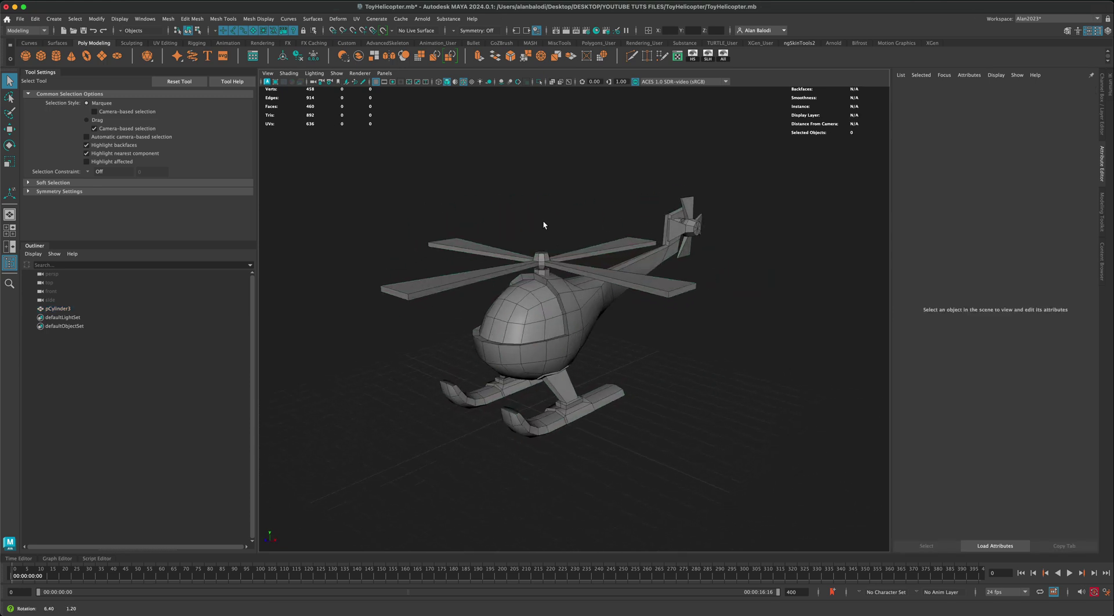
- Rename the combined mesh in the Outliner as helicopter and clear the selection
left_click(503, 256)
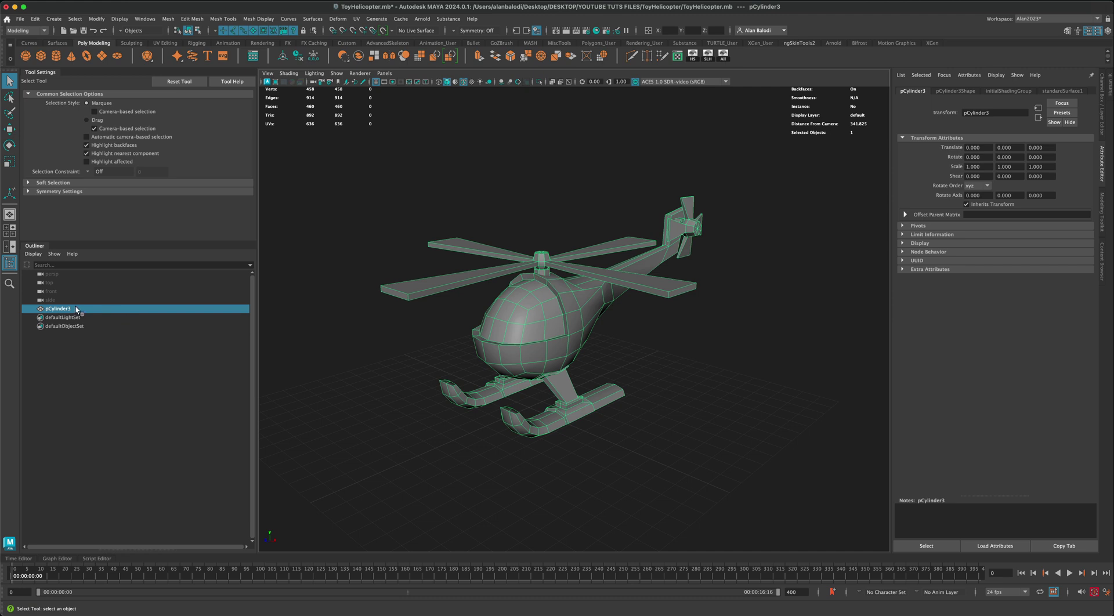
left_click_drag(354, 327, 435, 326, "alt")
left_click_drag(325, 313, 403, 341, "alt")
scroll(400, 319, "up", 2)
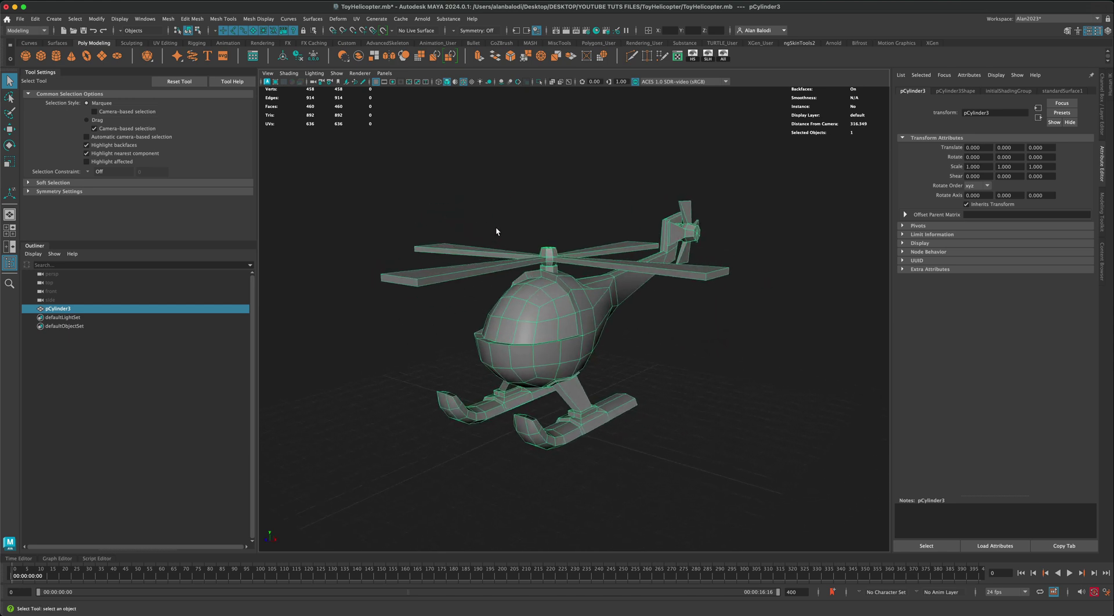
left_click_drag(497, 231, 498, 220, "alt")
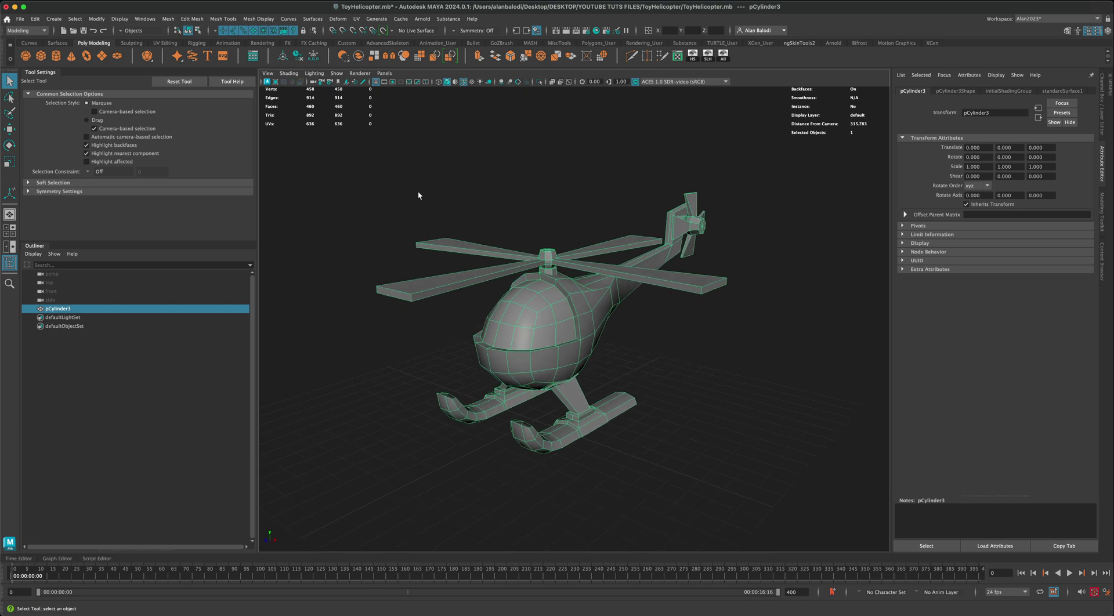
left_click_drag(387, 315, 580, 225, "alt")
double_click(69, 309)
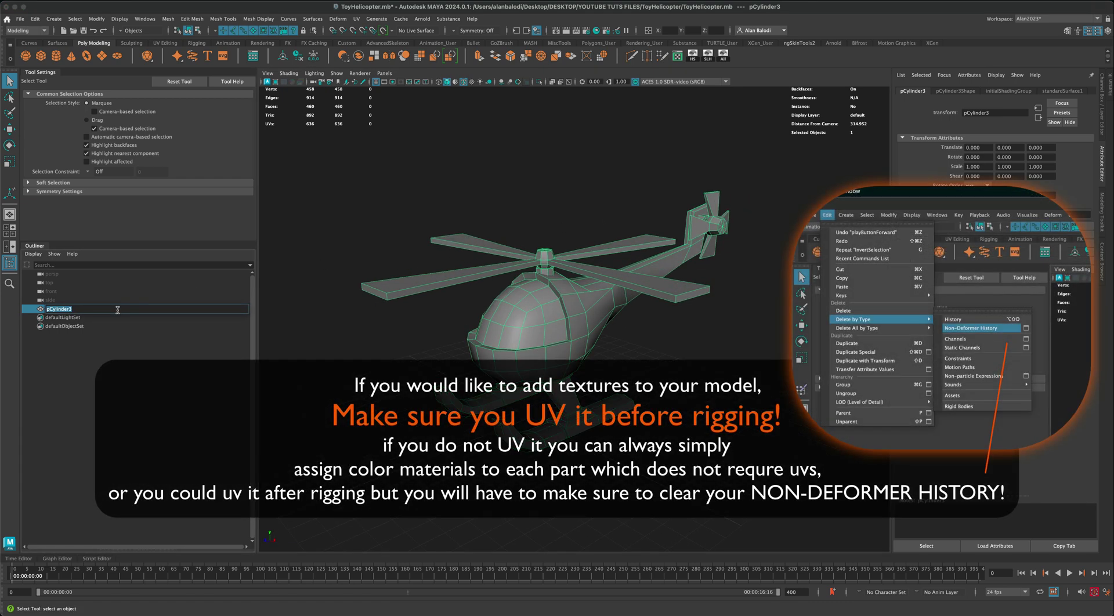
type("copter")
key("Return")
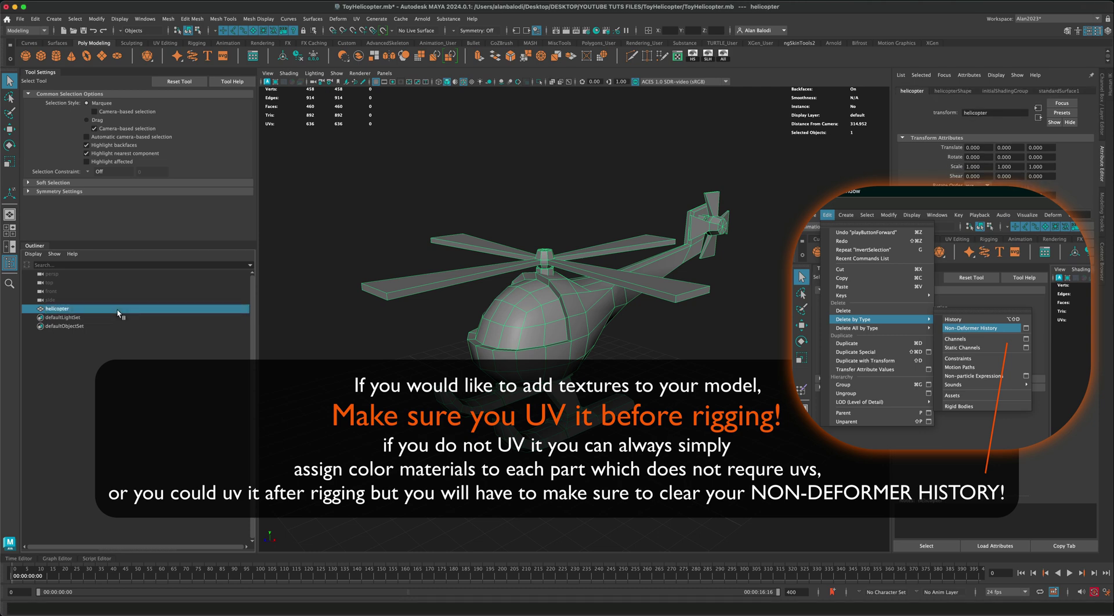
left_click_drag(438, 343, 402, 347, "alt")
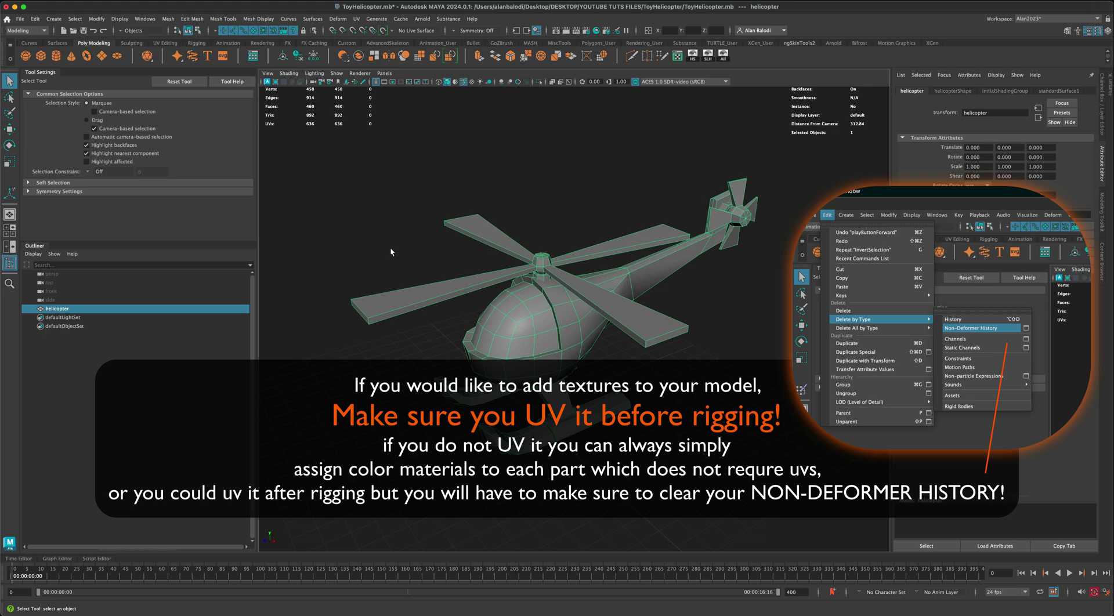
left_click_drag(390, 249, 390, 248, "alt")
left_click_drag(574, 331, 580, 320, "alt")
left_click(385, 229)
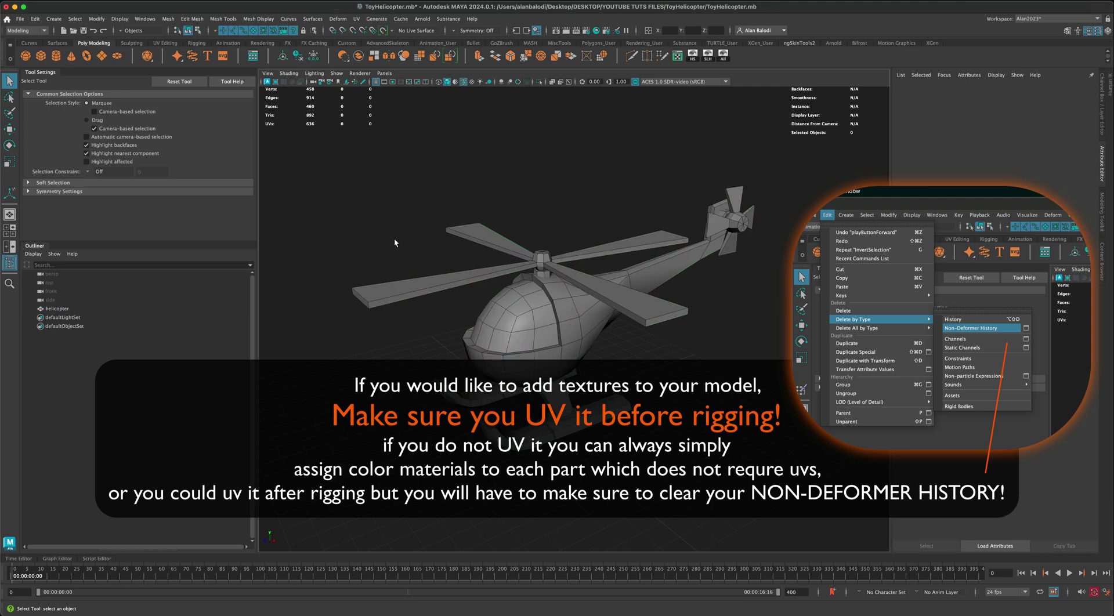
- Switch from the perspective to the full-size top view and activate the Rigging menu set
key("space")
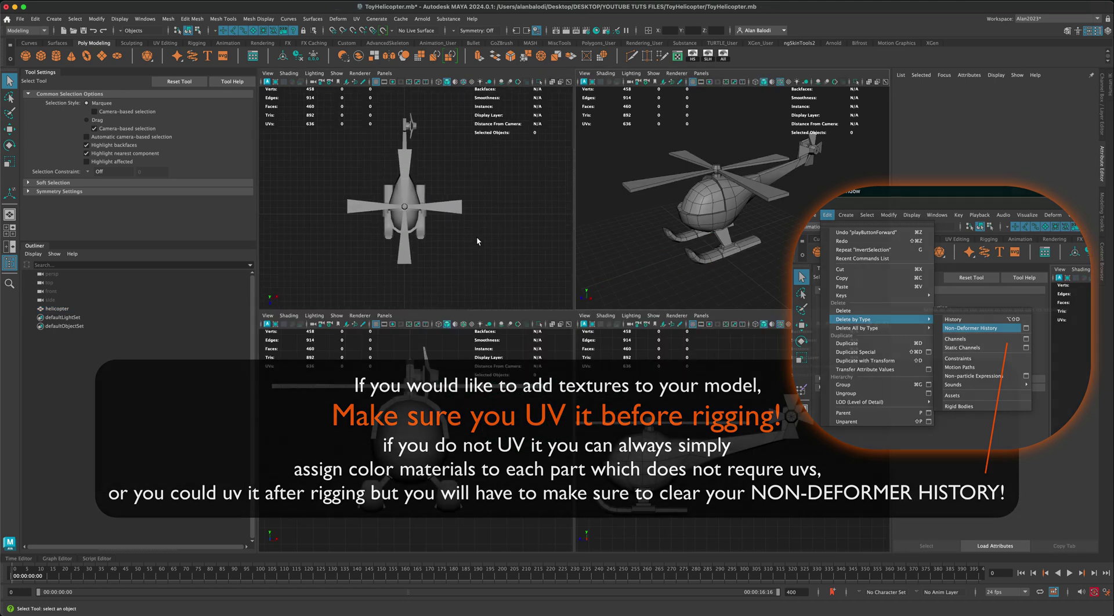
key("space")
middle_click_drag(494, 283, 479, 242, "alt")
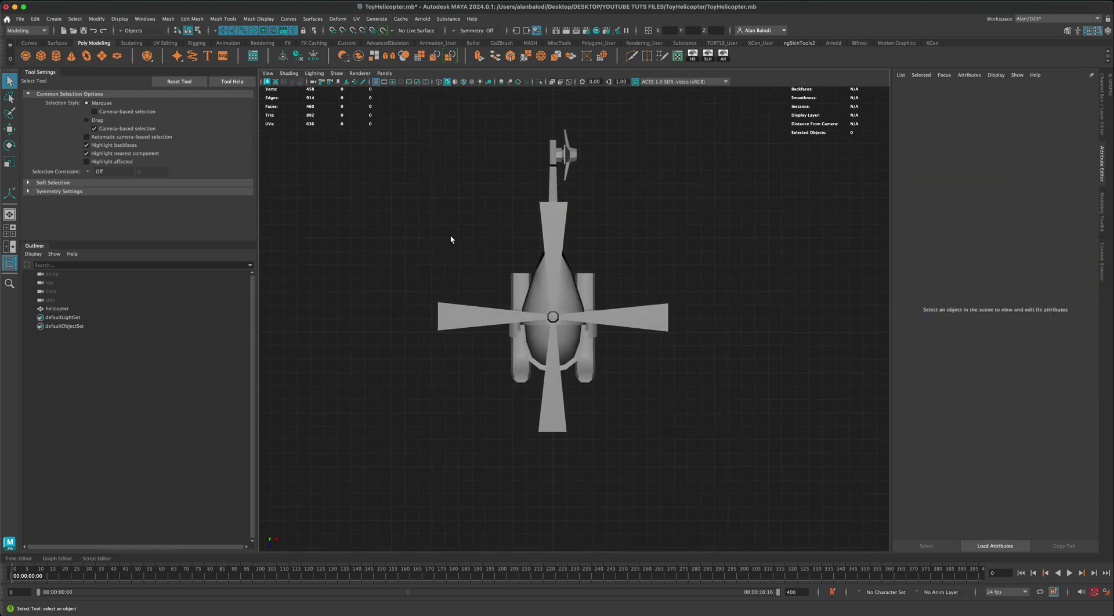
left_click(29, 29)
left_click(16, 48)
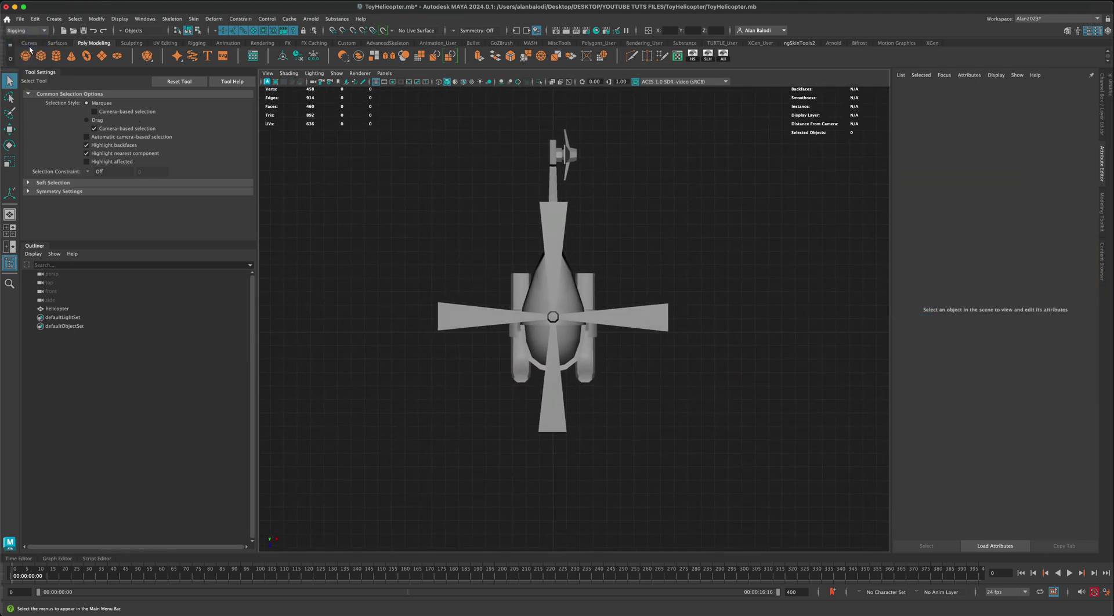
- Turn on wireframe on shaded and create a joint at the center of the main rotor hub in the top view
left_click(172, 19)
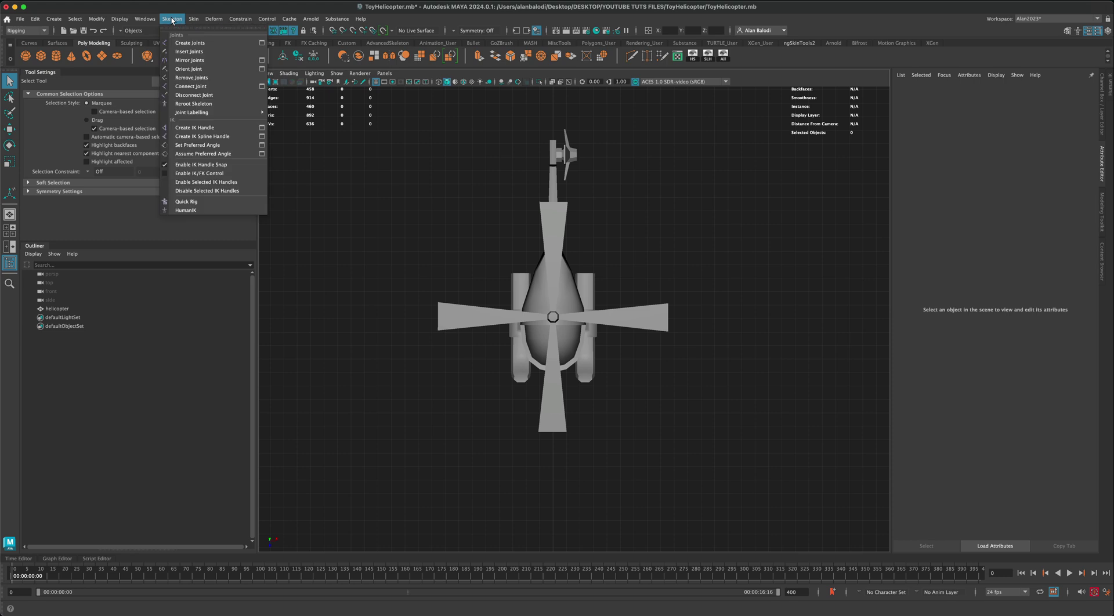
left_click(191, 43)
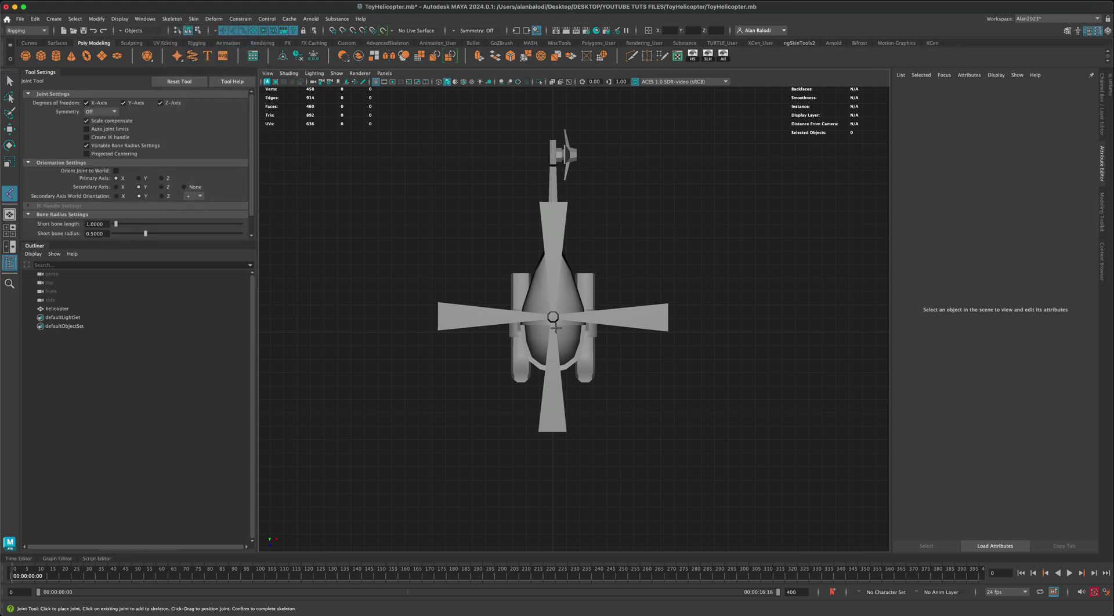
scroll(555, 328, "up", 10)
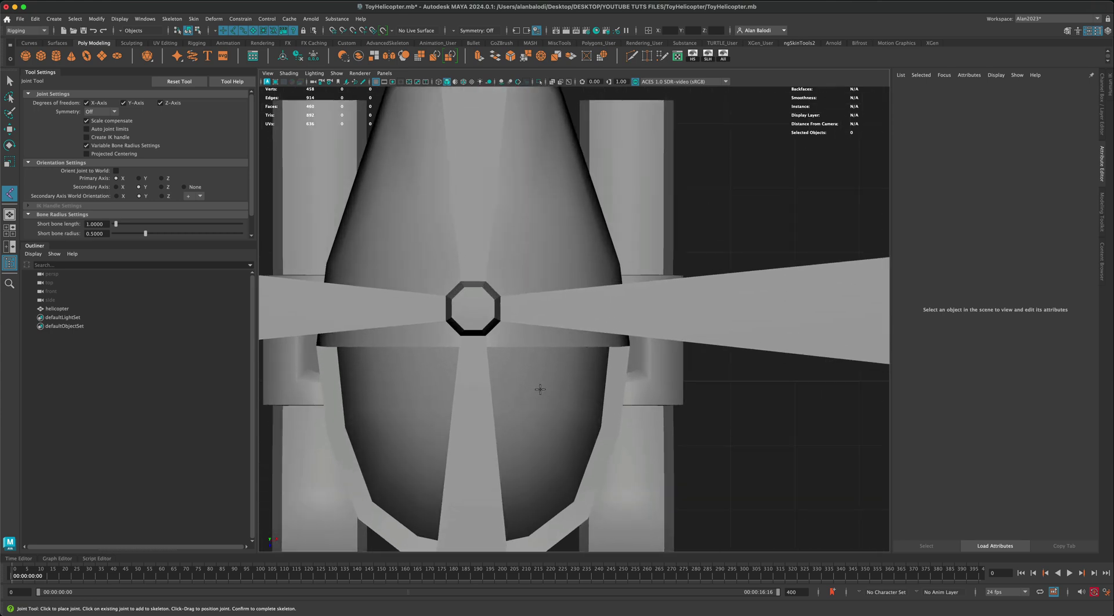
scroll(539, 389, "up", 2)
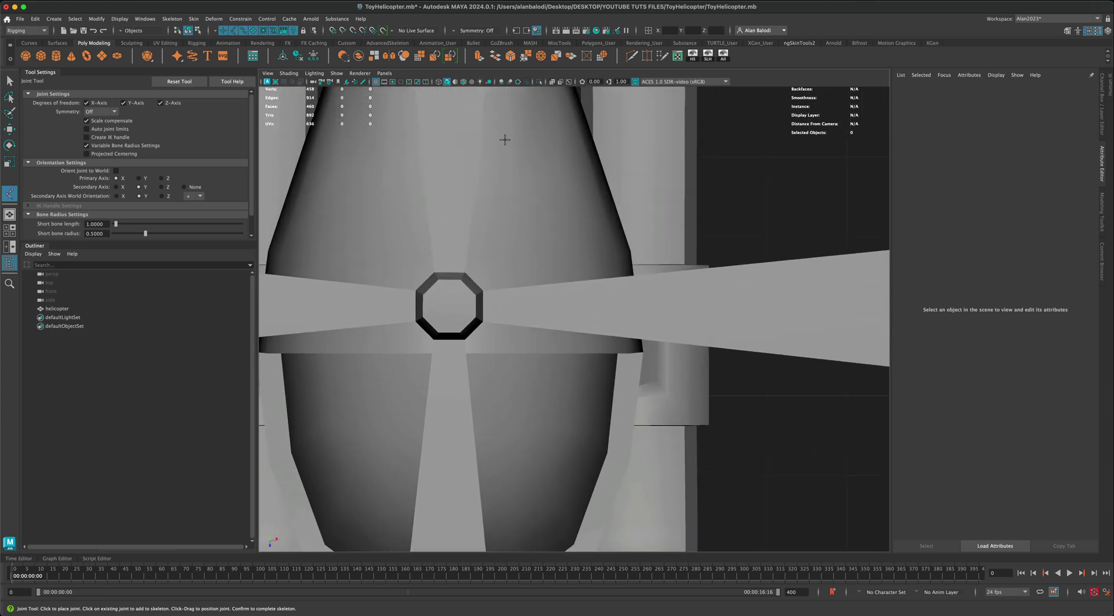
left_click(463, 82)
scroll(427, 302, "up", 2)
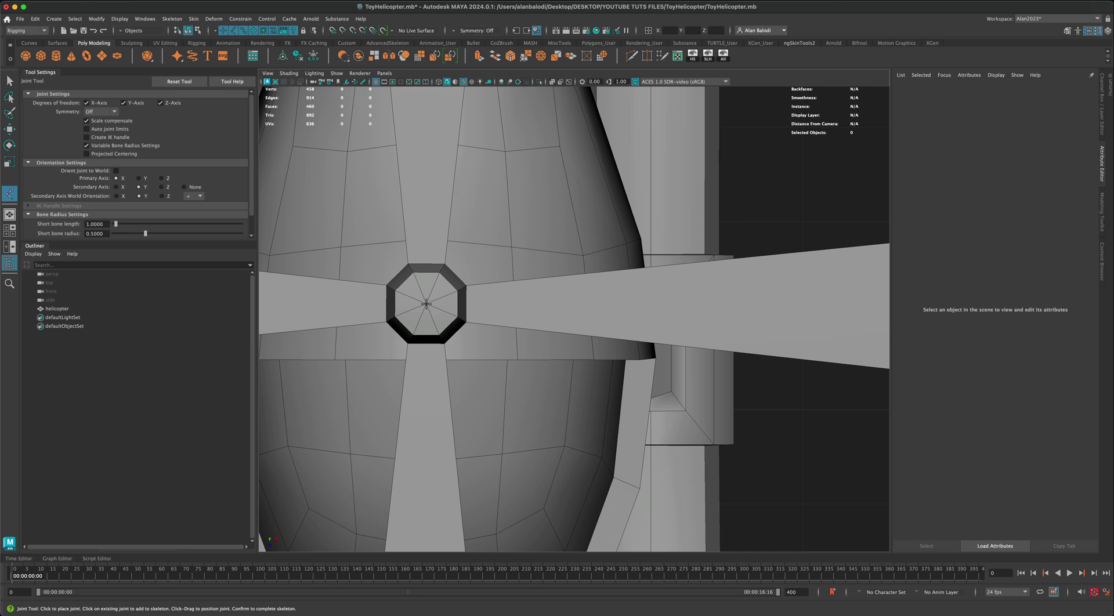
left_click(426, 303)
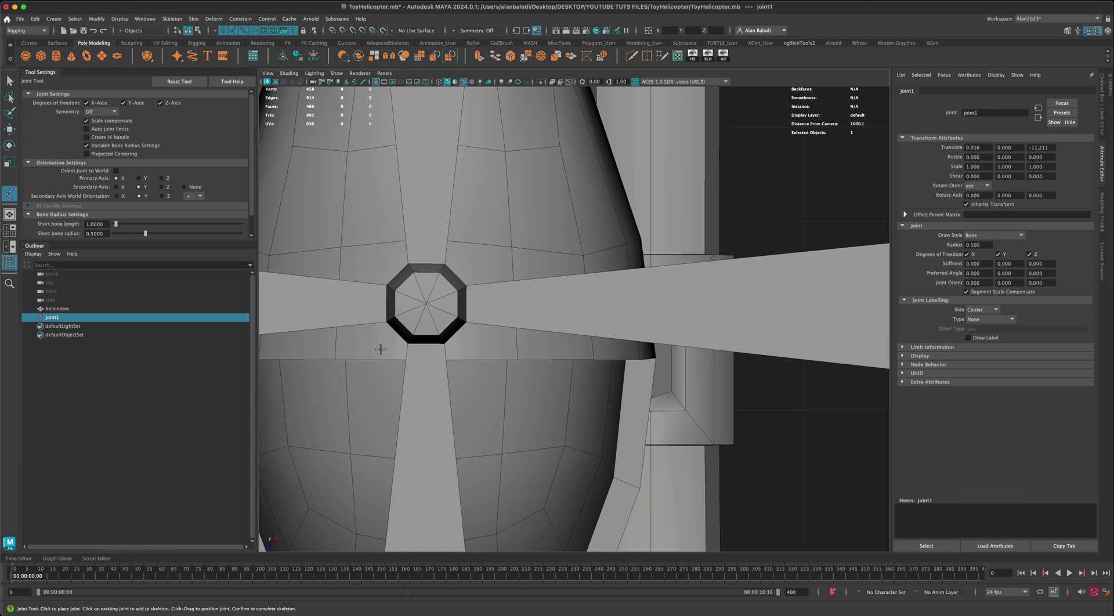
- Set the main rotor joint's radius to 15
scroll(378, 351, "up", 3)
middle_click_drag(365, 351, 492, 343, "alt")
scroll(472, 331, "up", 2)
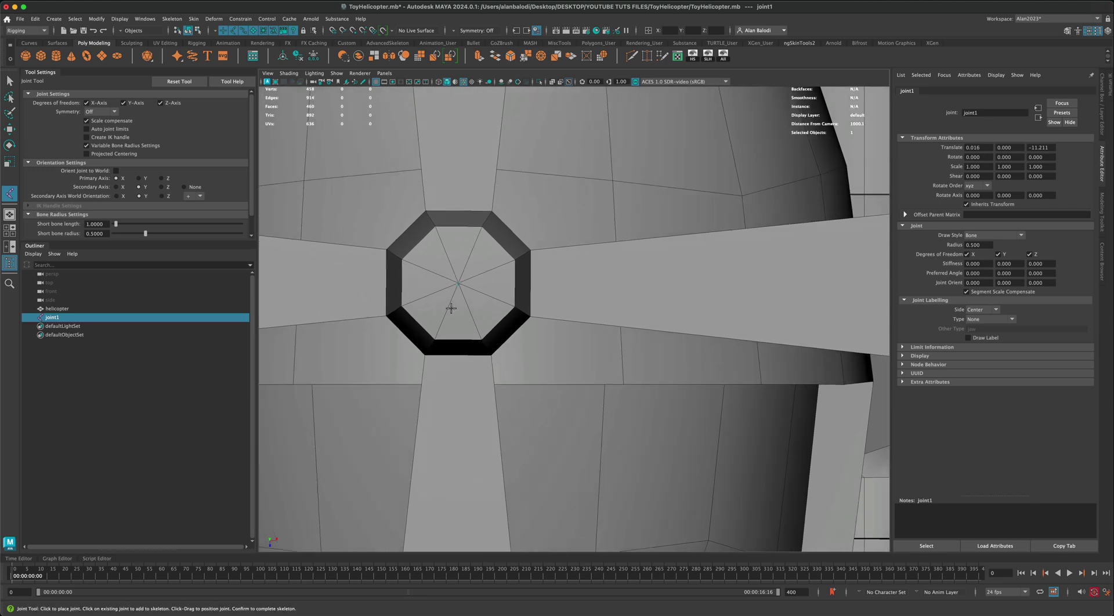
middle_click_drag(452, 308, 528, 323, "alt")
scroll(537, 324, "up", 1)
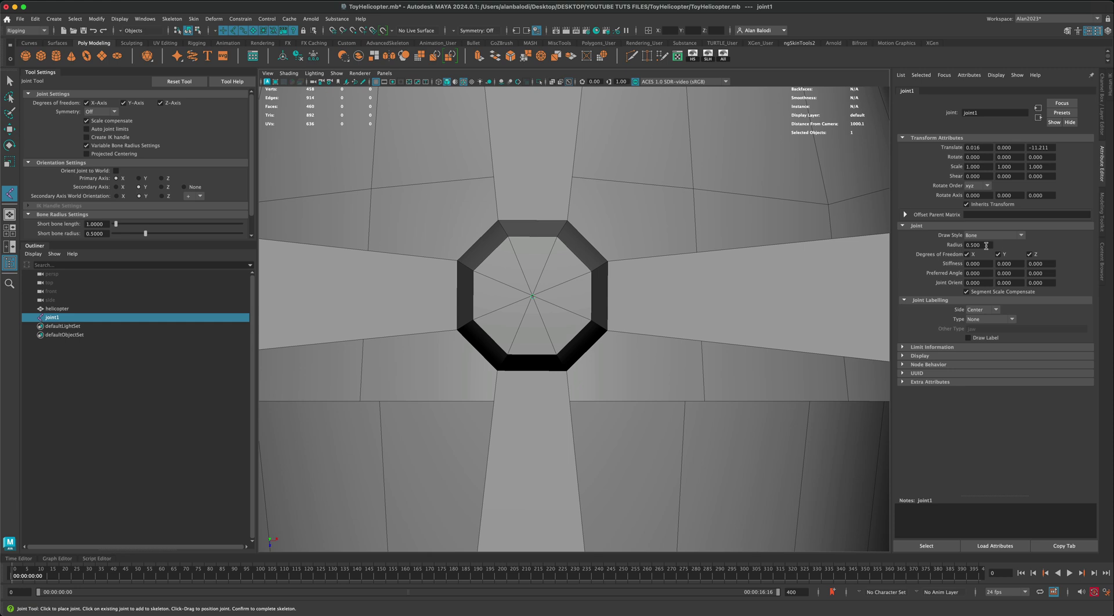
left_click_drag(987, 245, 959, 242)
type("15")
key("Return")
scroll(652, 340, "down", 5)
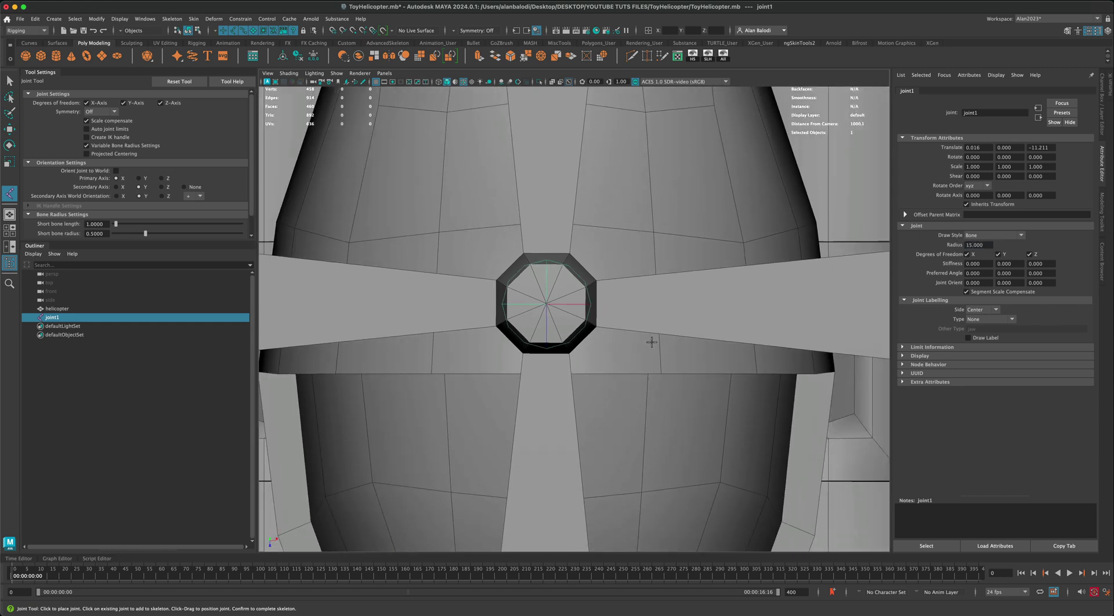
- Set the main rotor joint's radius to 20
left_click_drag(985, 245, 955, 243)
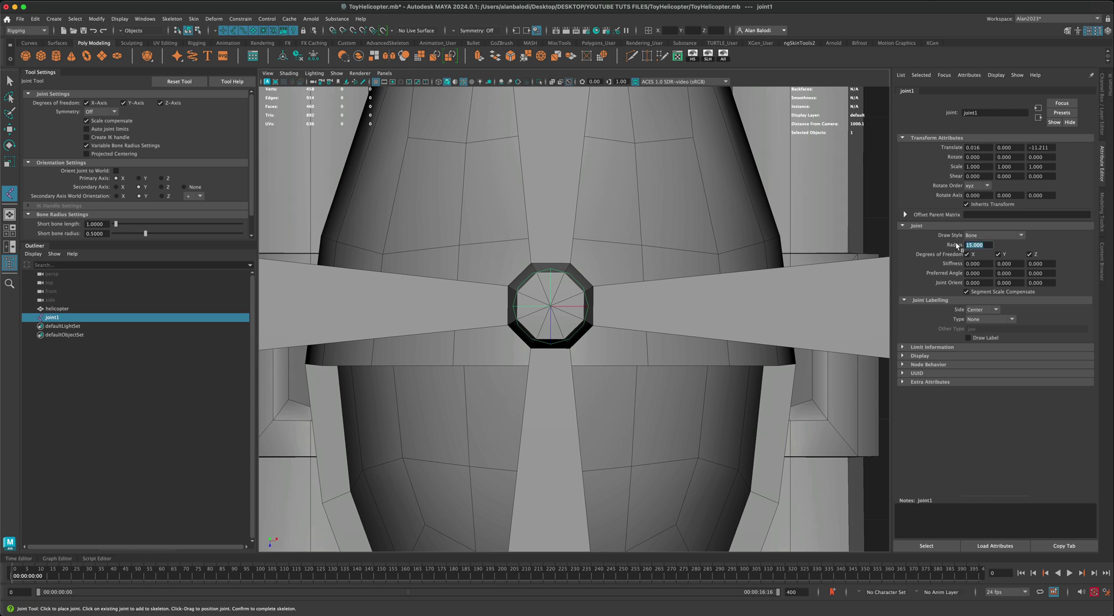
type("20")
key("Return")
scroll(663, 338, "up", 5)
scroll(661, 337, "down", 3)
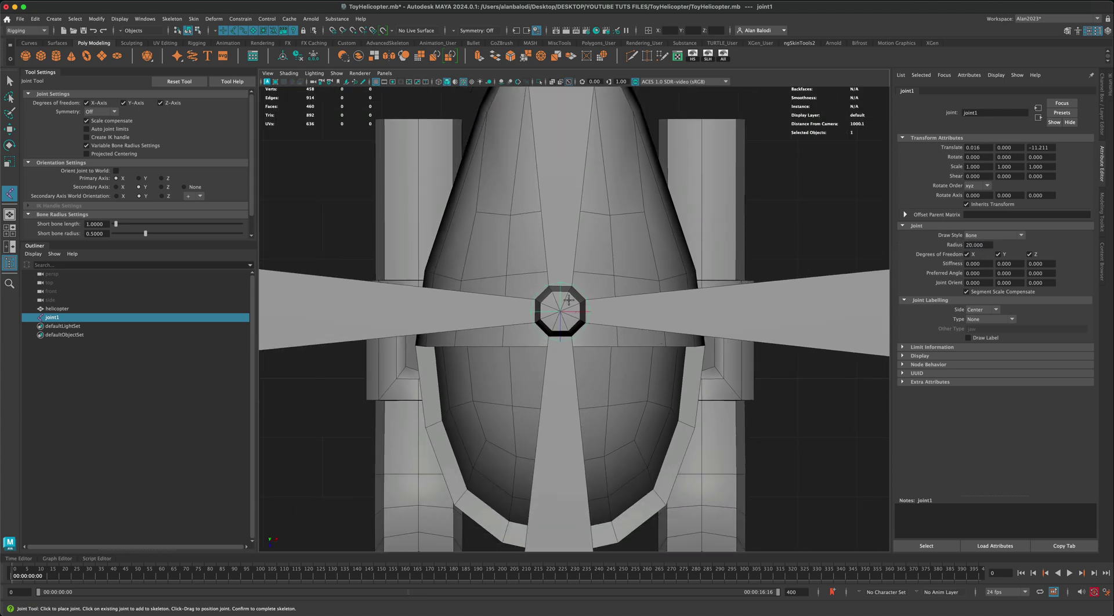
scroll(651, 316, "down", 2)
scroll(652, 318, "down", 4)
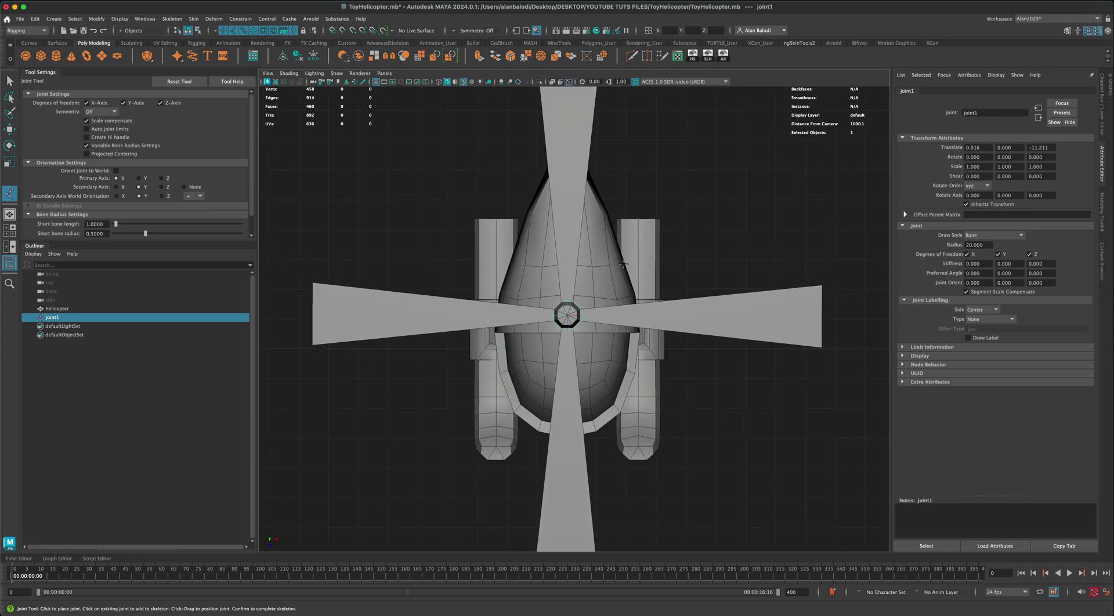
- Finish the main rotor joint and create a separate, unparented joint at the outer end of the tail rotor hub
middle_click_drag(623, 264, 610, 367, "alt")
scroll(597, 232, "down", 2)
middle_click_drag(584, 133, 580, 186, "alt")
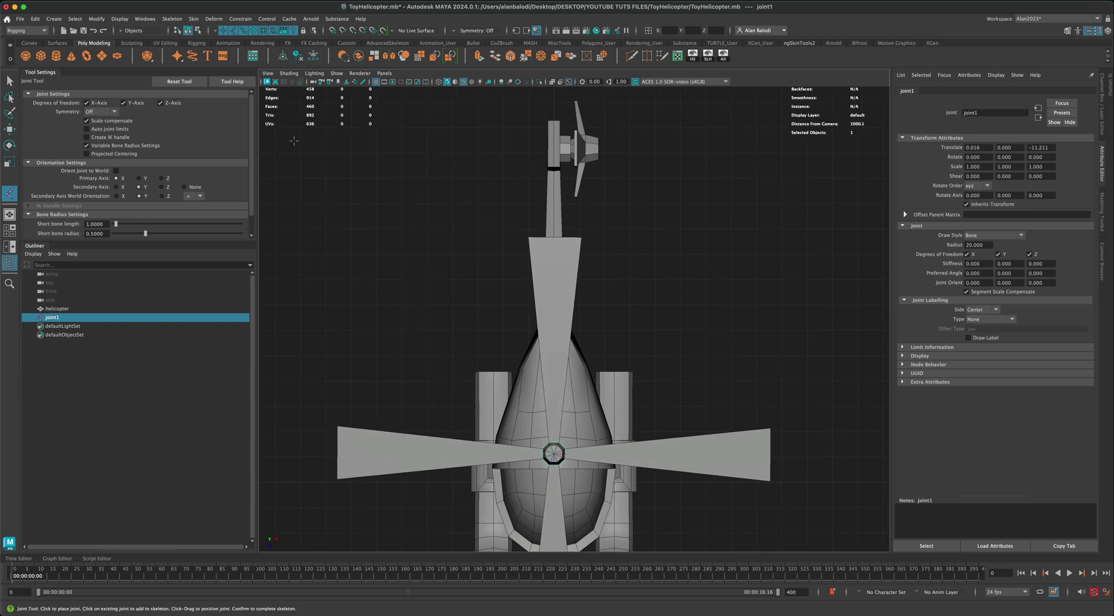
key("q")
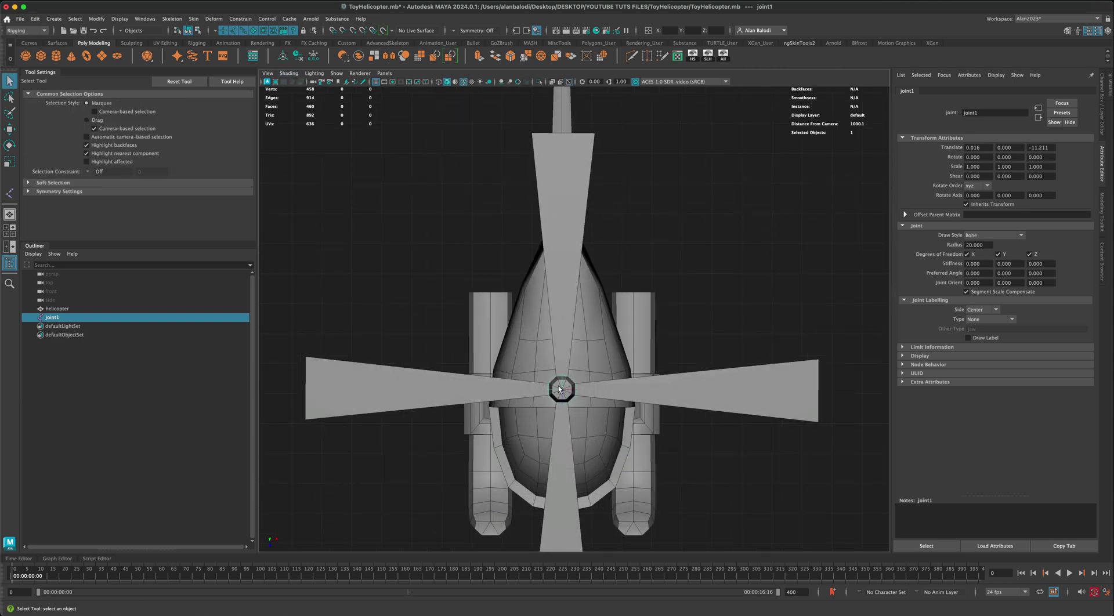
middle_click_drag(391, 229, 373, 321, "alt")
right_click_drag(372, 320, 377, 290, "alt")
middle_click_drag(377, 290, 362, 300, "alt")
left_click(10, 193)
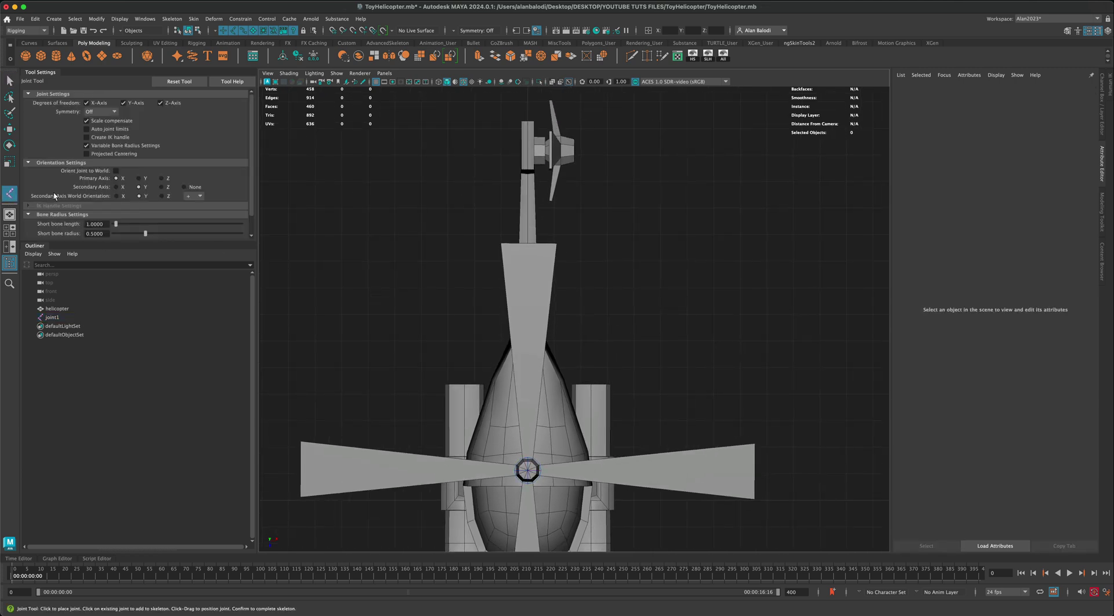
left_click(581, 150)
- Set the tail rotor joint's radius to 15
double_click(980, 245)
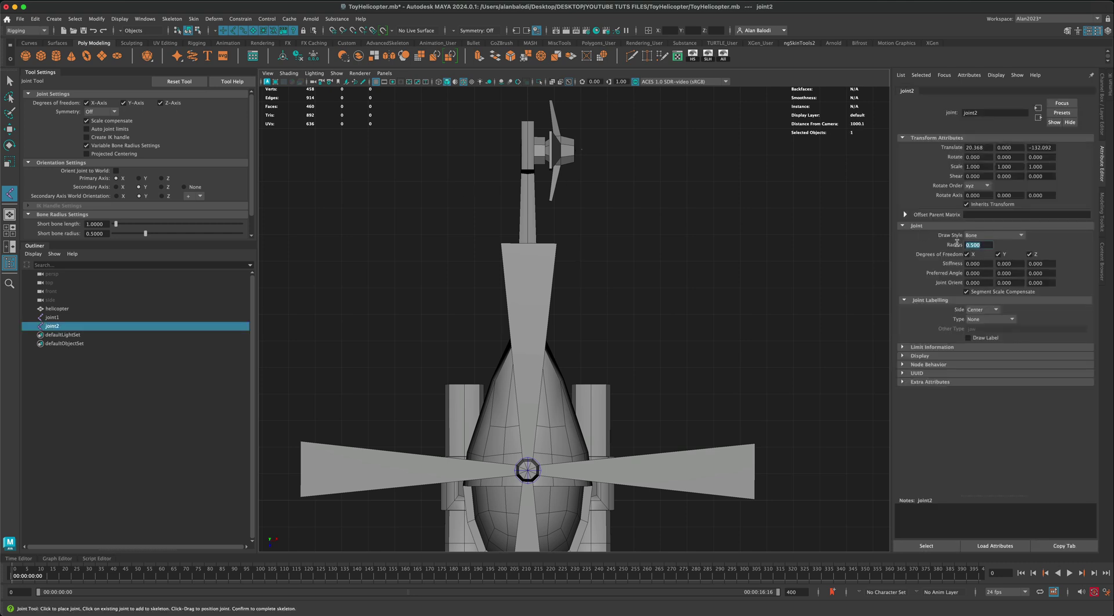
type("15")
key("Return")
- In the side view, raise the main rotor joint into the rotor hub at about Y 81.6, using the Move tool's World axis orientation
key("space")
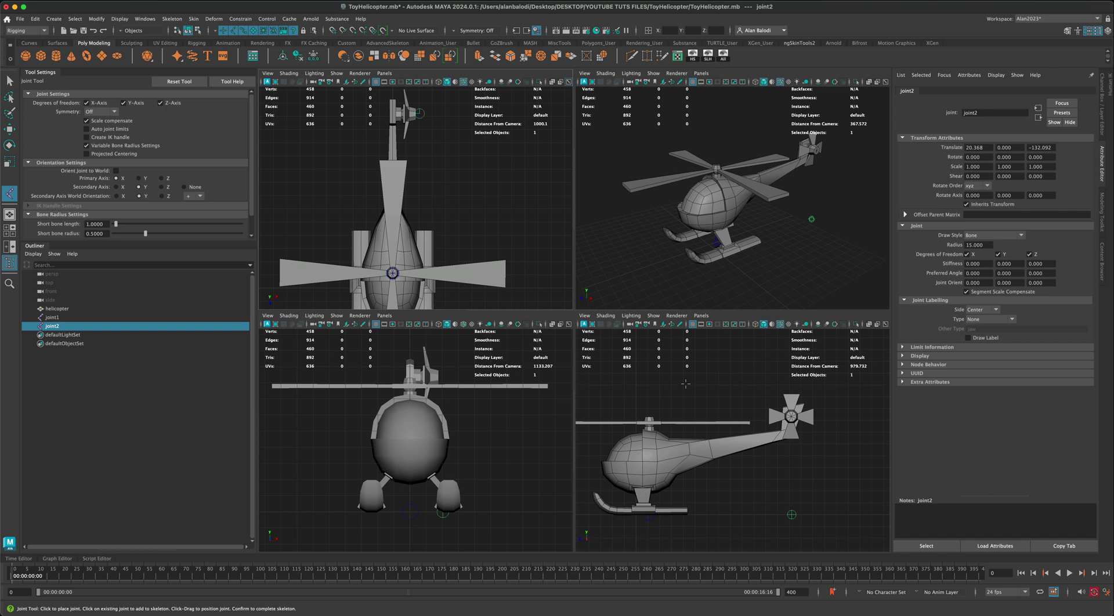
key("space")
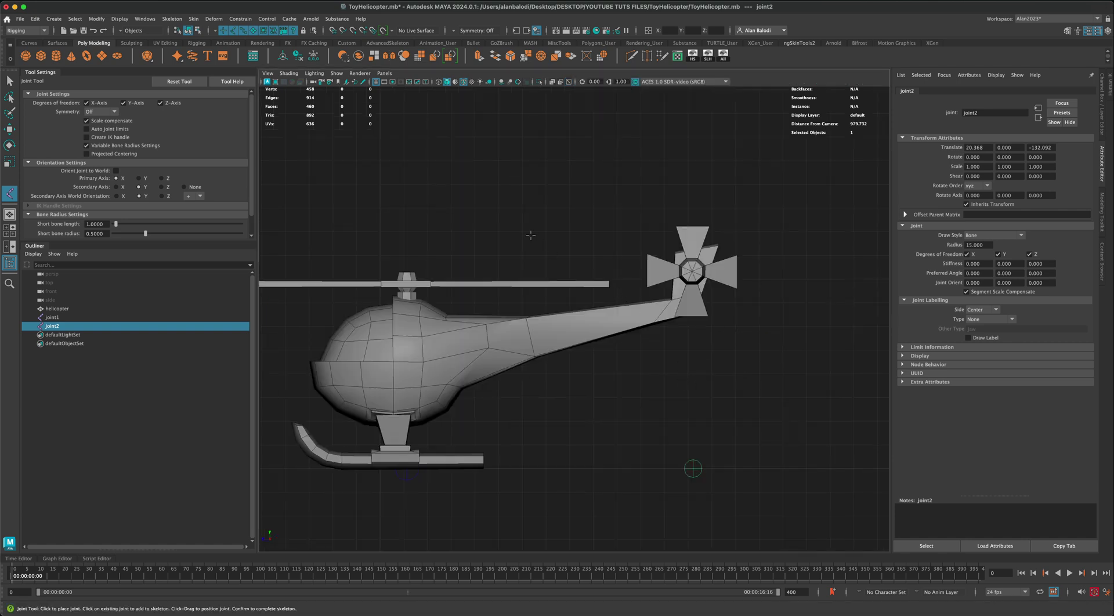
middle_click_drag(488, 207, 529, 194, "alt")
left_click(64, 318)
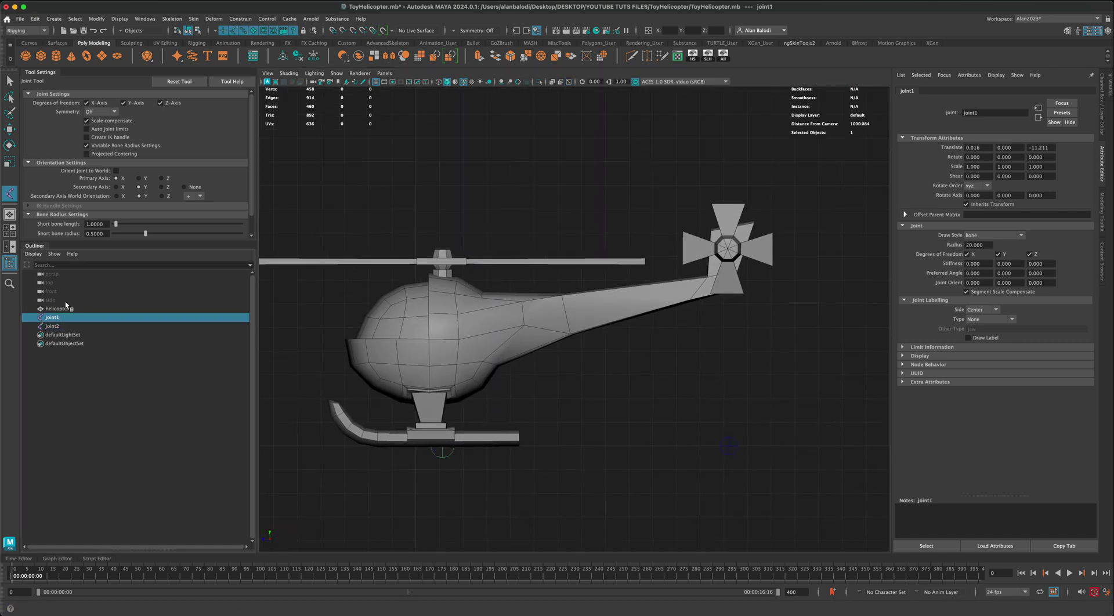
left_click(10, 129)
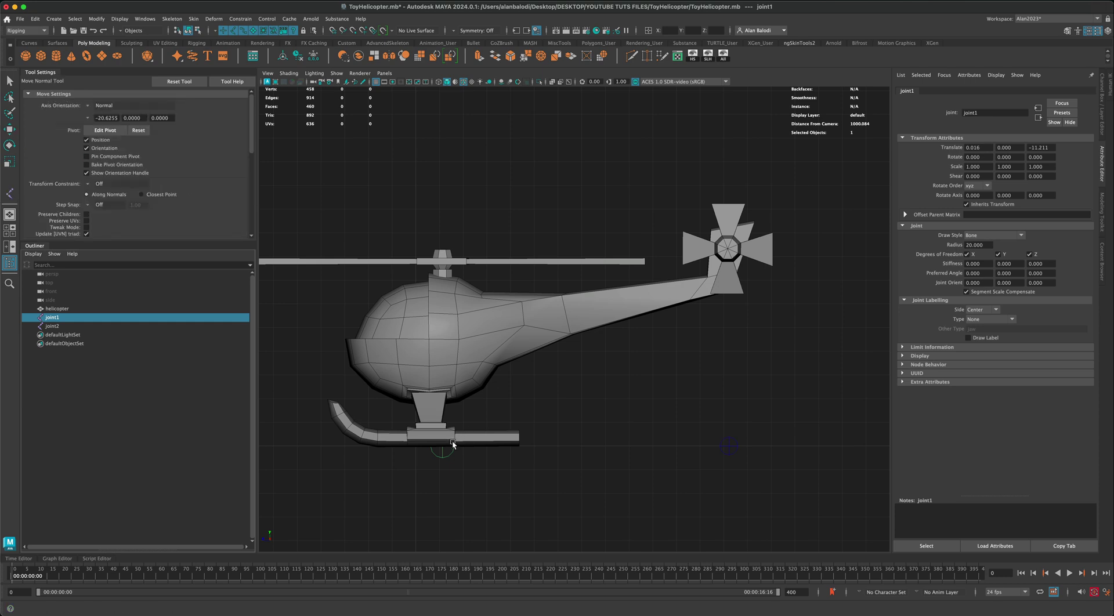
left_click(87, 106)
left_click(106, 119)
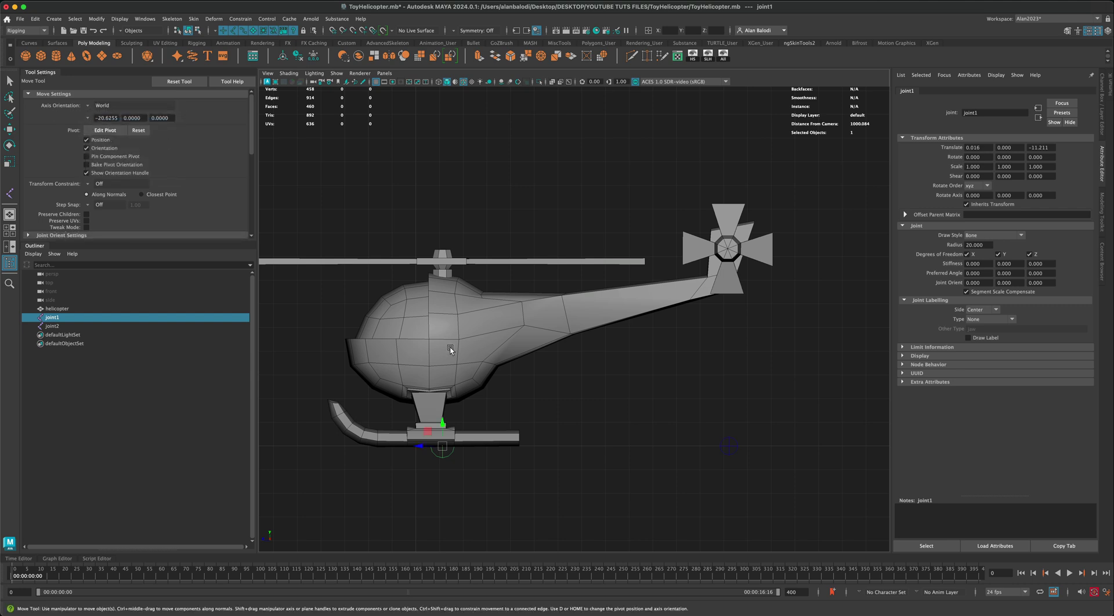
left_click_drag(445, 425, 447, 232)
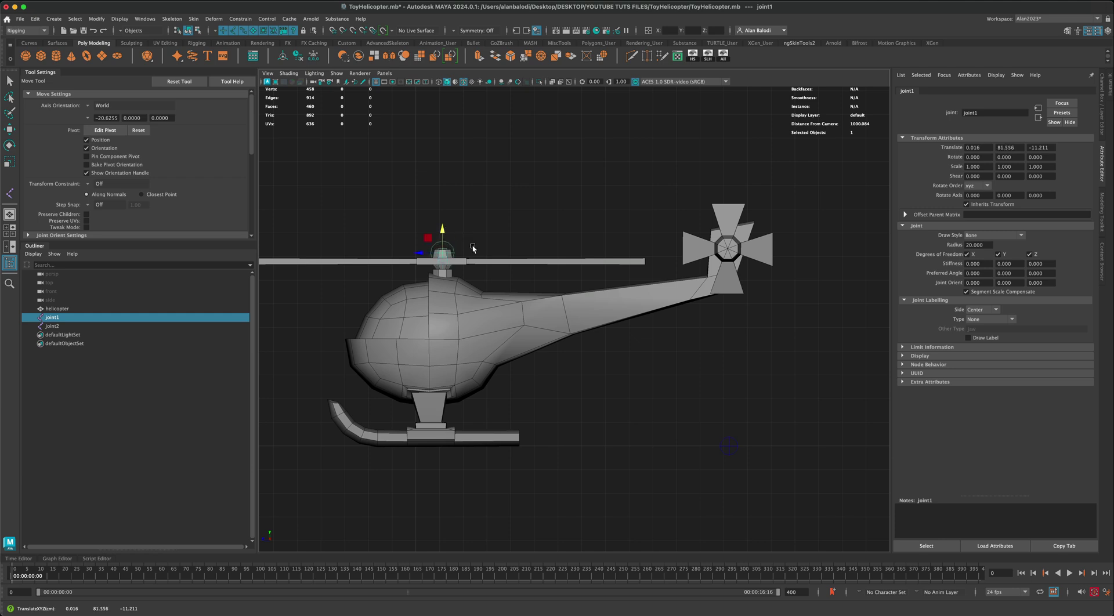
- In the side view, raise the tail rotor joint to the tail rotor hub and snap it to the hub's centre vertex
left_click_drag(703, 422, 711, 235)
middle_click_drag(781, 322, 733, 357, "alt")
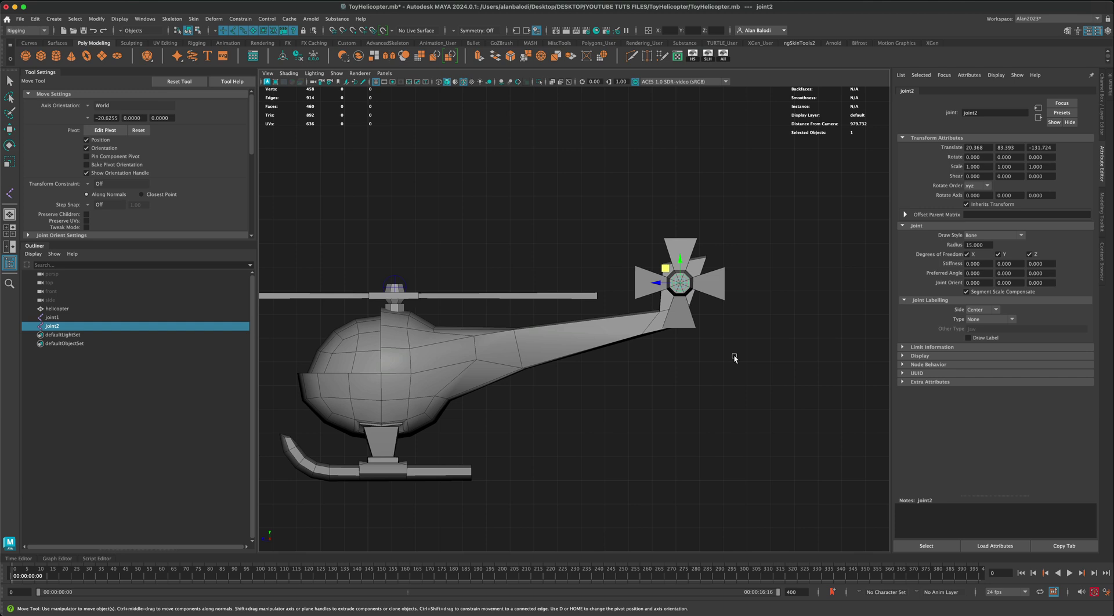
key("f")
scroll(704, 423, "up", 3)
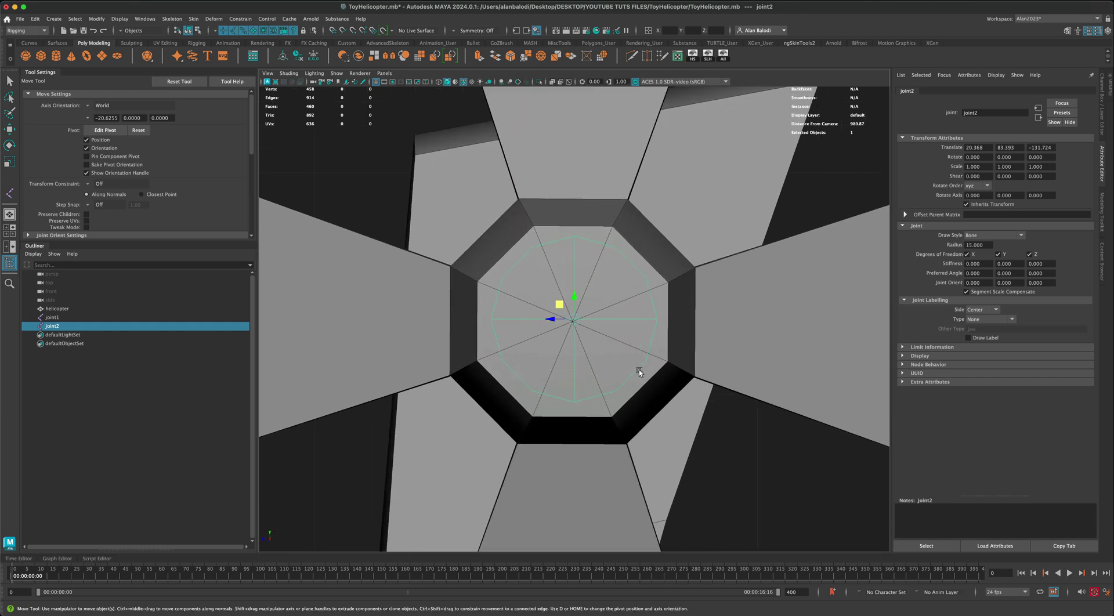
mouse_move(573, 320)
left_mouse_down()
mouse_move(582, 329)
mouse_move(572, 322)
left_mouse_up()
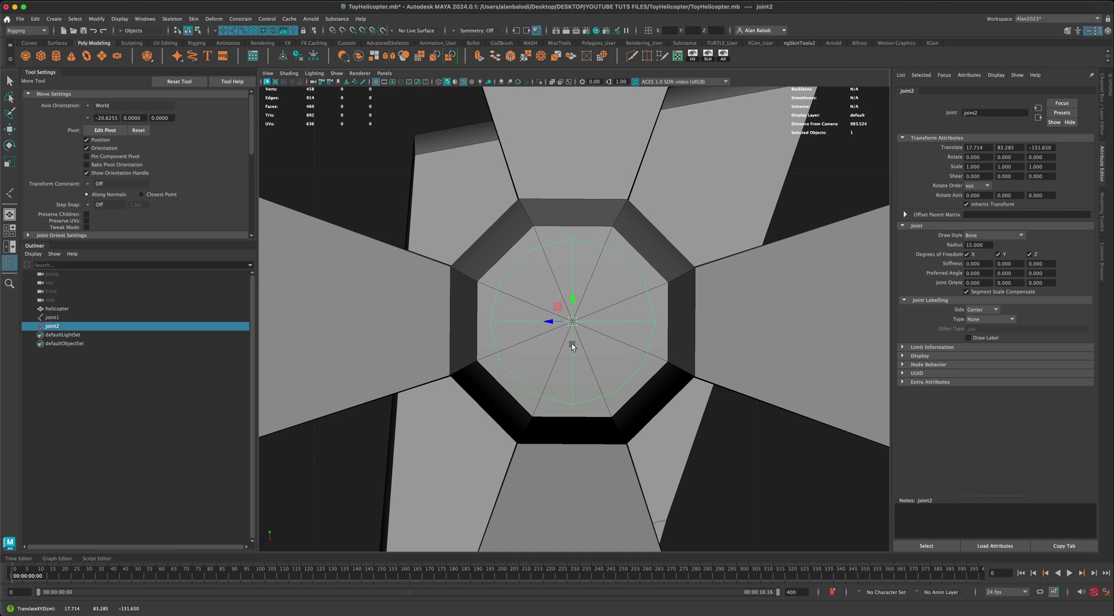
scroll(572, 347, "down", 6)
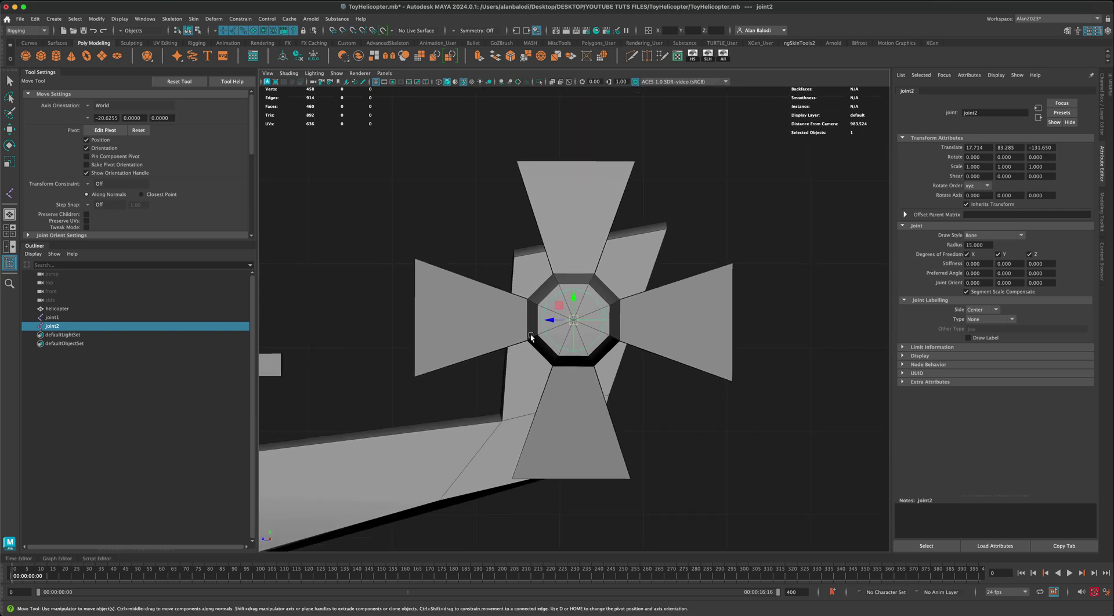
- In the top view, snap the main rotor joint to the centre vertex of the main rotor hub
key("space")
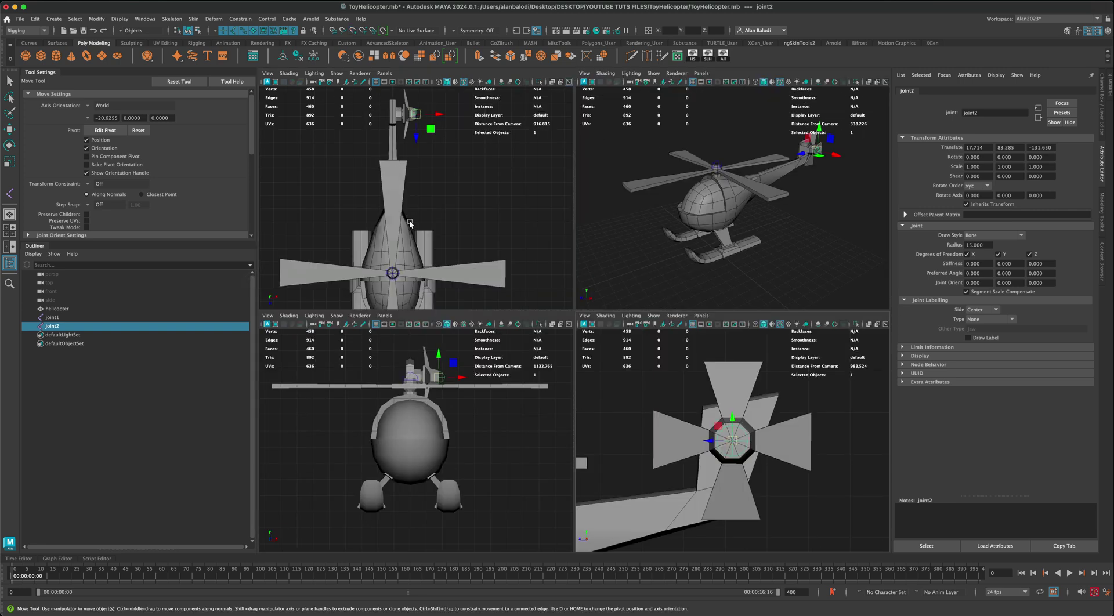
key("space")
middle_click_drag(538, 388, 520, 228, "alt")
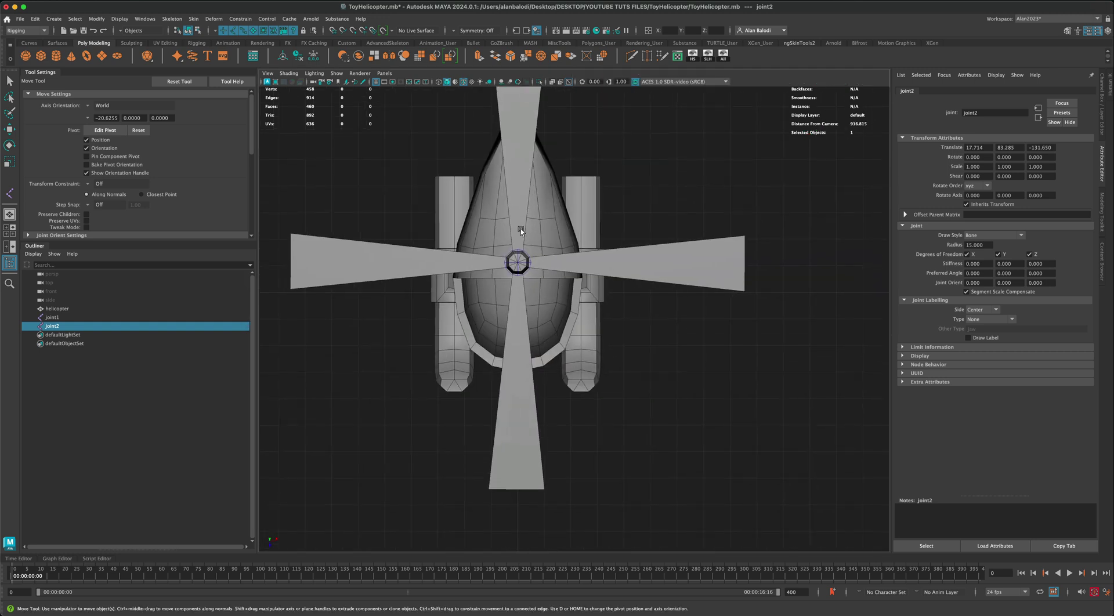
left_click(517, 264)
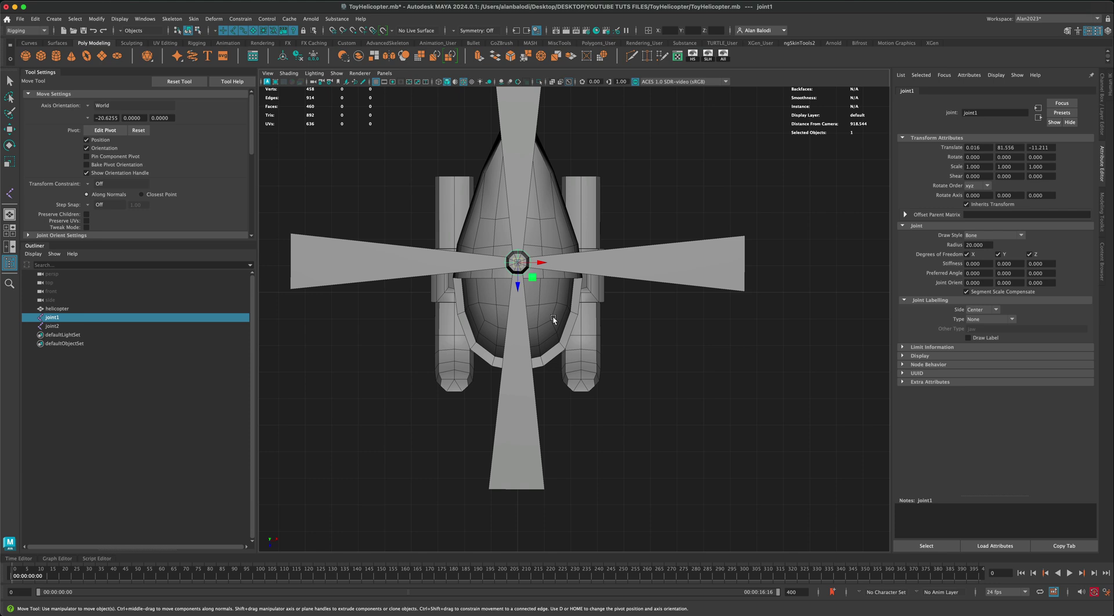
key("f")
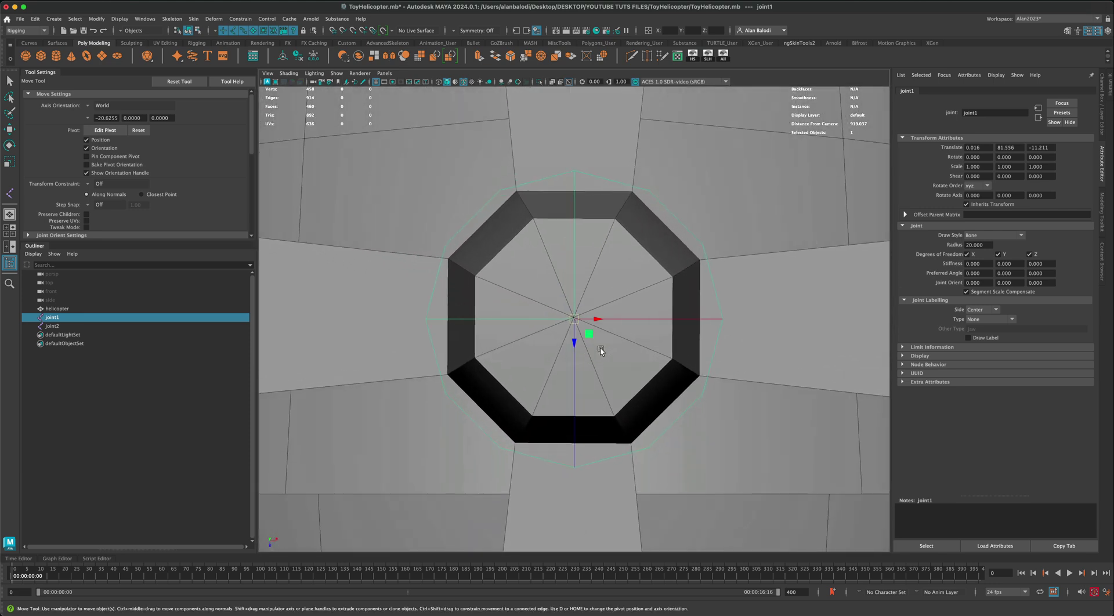
scroll(601, 348, "up", 2)
key("v")
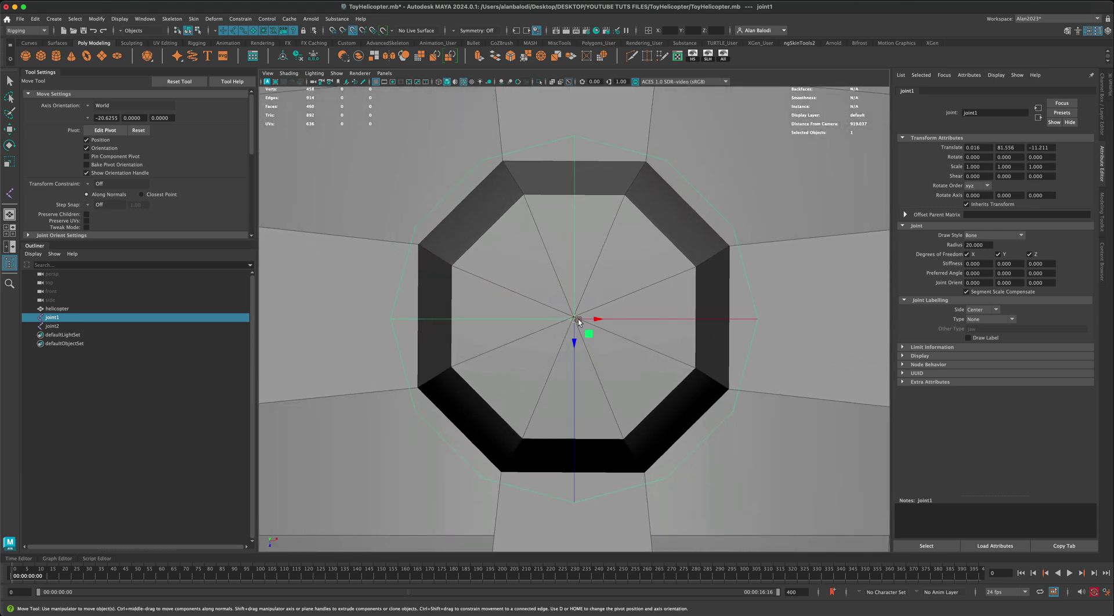
left_click_drag(573, 318, 572, 313)
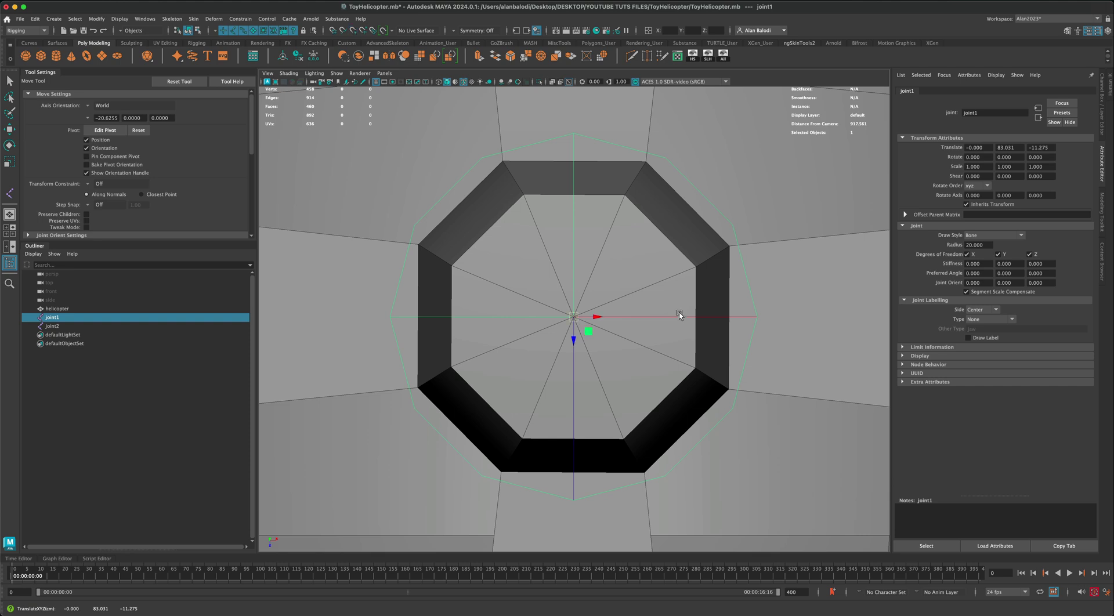
- Inspect the placement of the main rotor and tail rotor joints from several angles in the perspective view
key("space")
key("space")
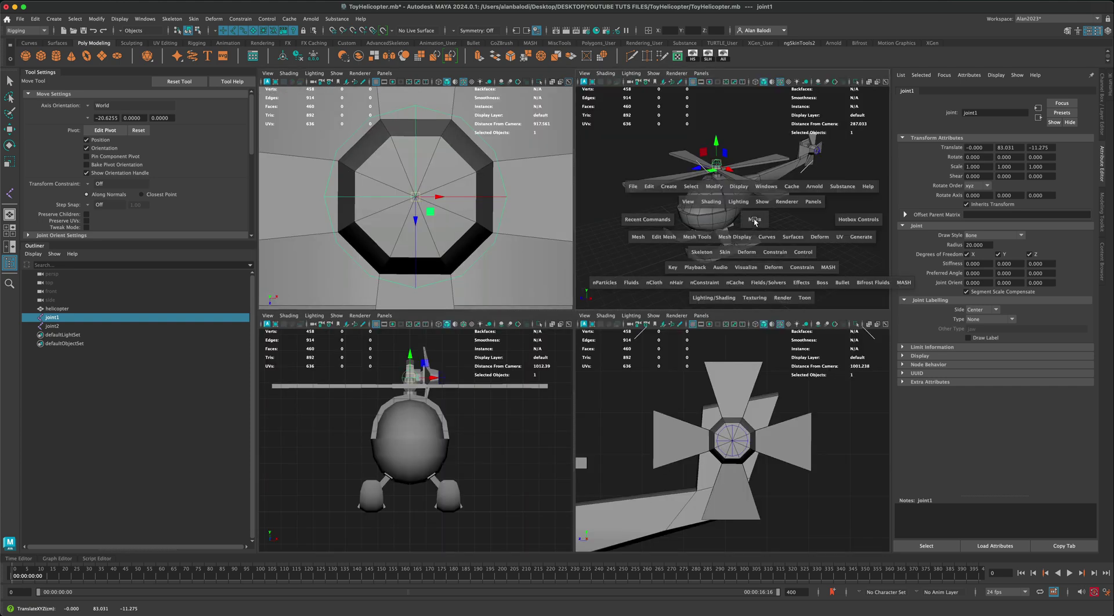
scroll(731, 275, "down", 5)
left_click_drag(731, 276, 711, 361, "alt")
left_click(705, 265)
scroll(744, 284, "up", 4)
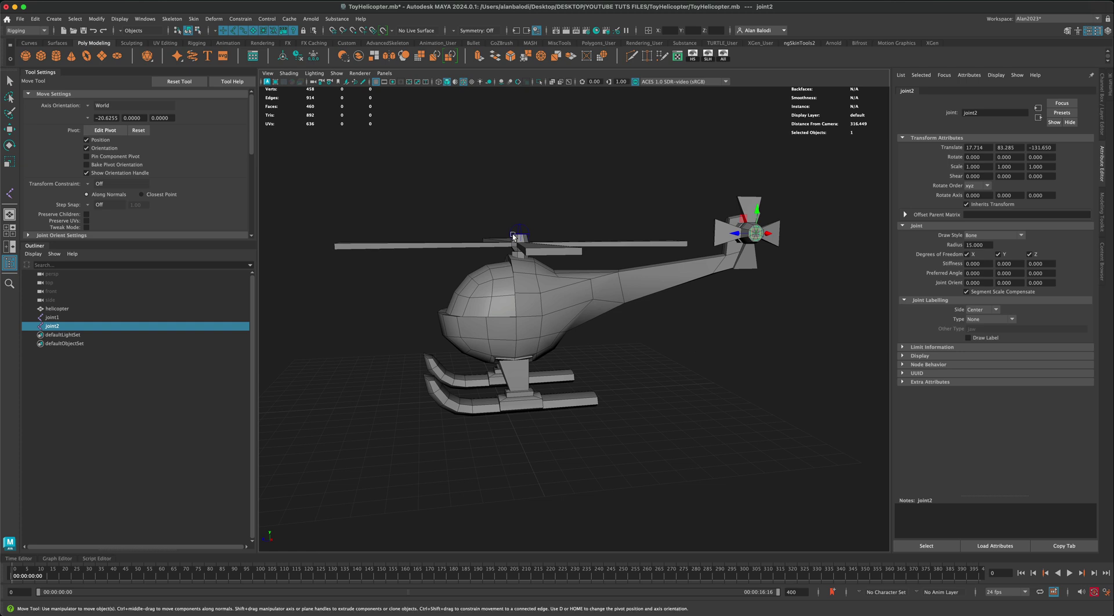
left_click_drag(657, 339, 702, 343, "alt")
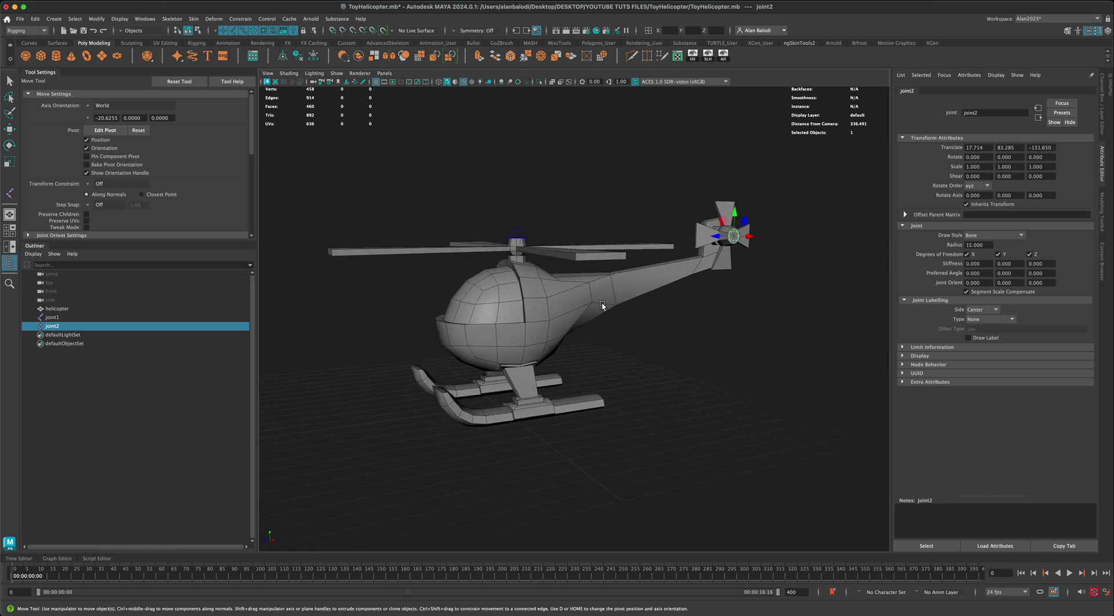
mouse_move(542, 326)
left_mouse_down("alt")
mouse_move(652, 343)
mouse_move(626, 341)
mouse_move(636, 339)
left_mouse_up("alt")
- In the side view, create a separate joint with the Joint Tool in the middle of the helicopter body
key("space")
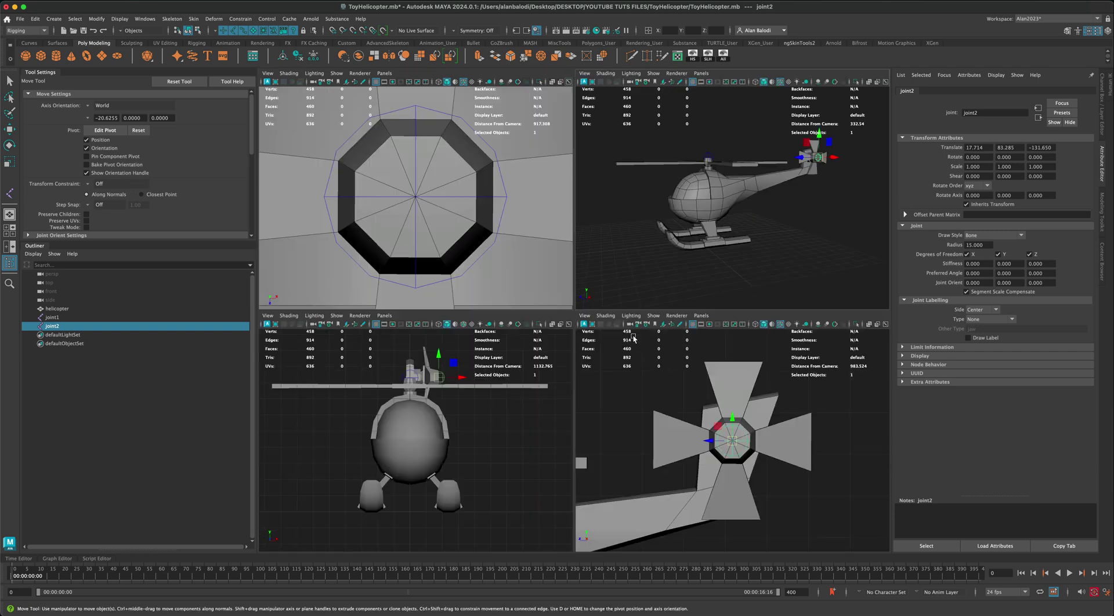
key("space")
scroll(594, 406, "down", 14)
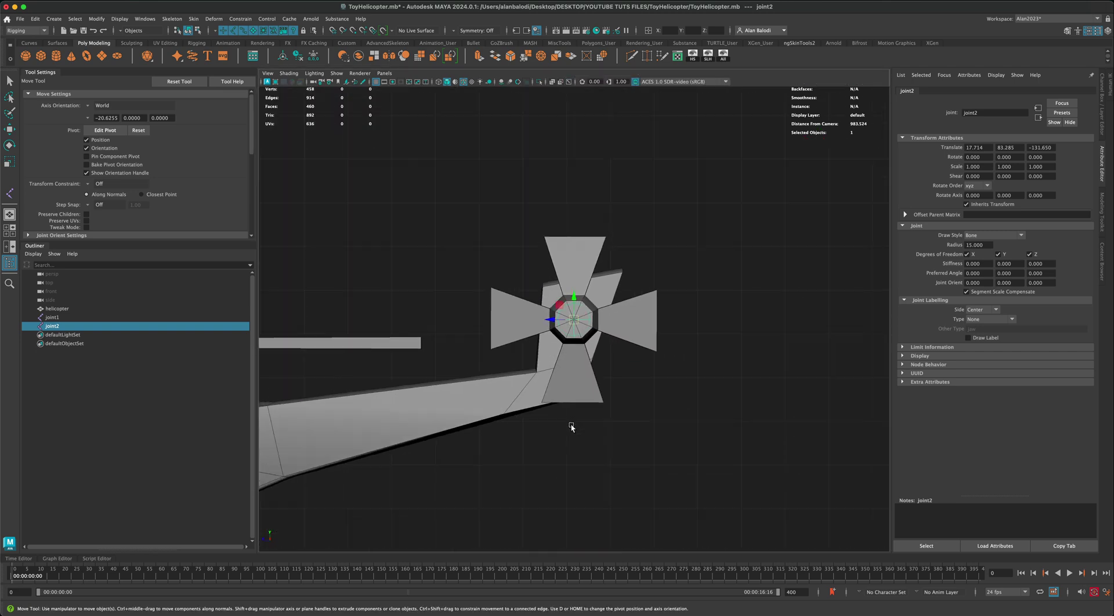
middle_click_drag(466, 402, 554, 367, "alt")
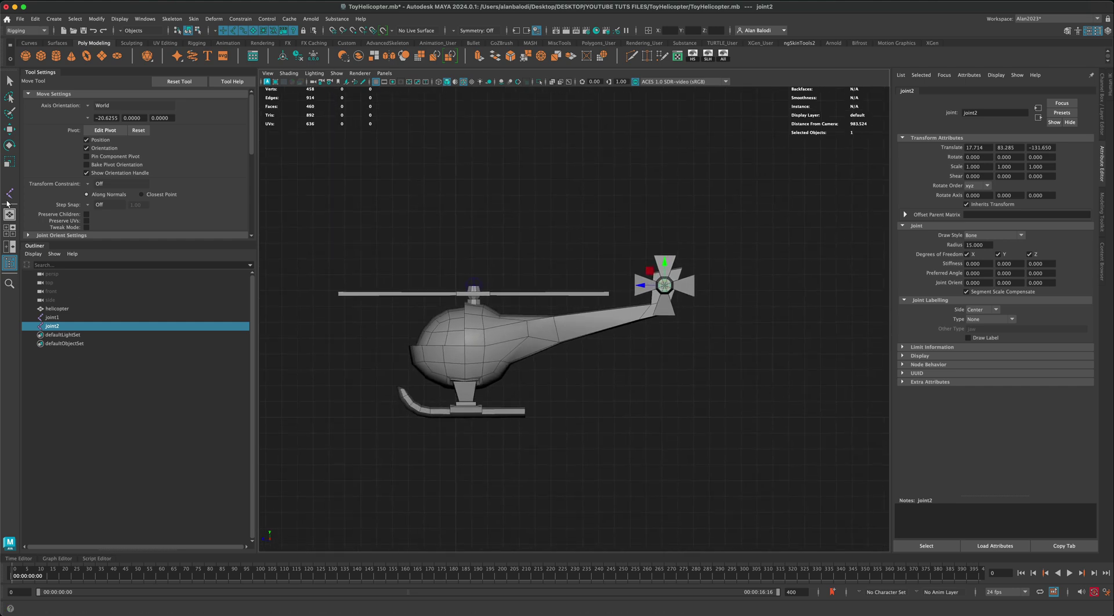
key("y")
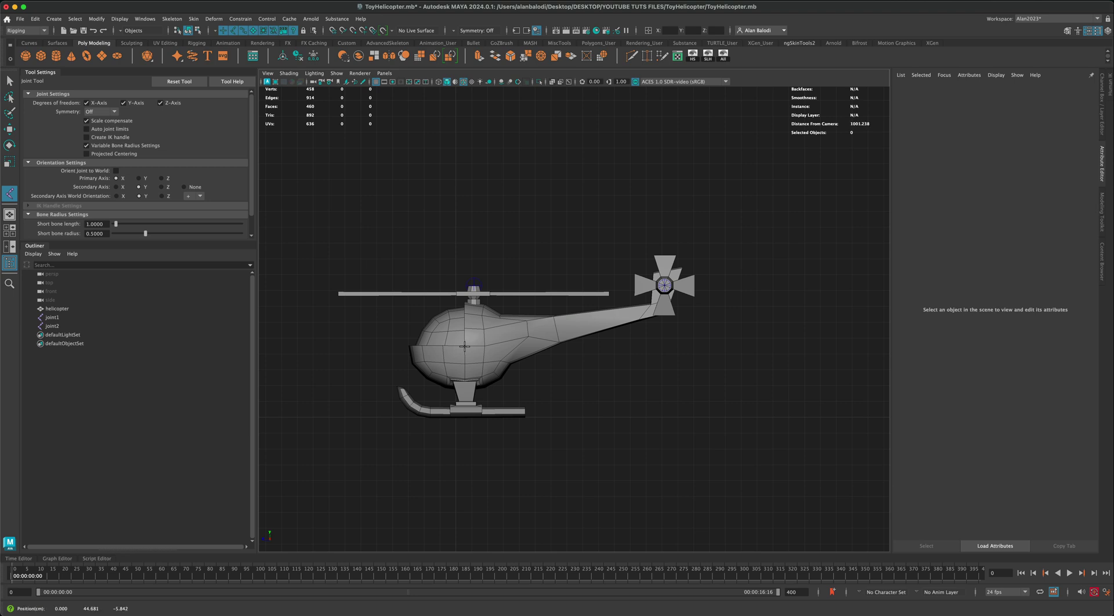
left_click(465, 346)
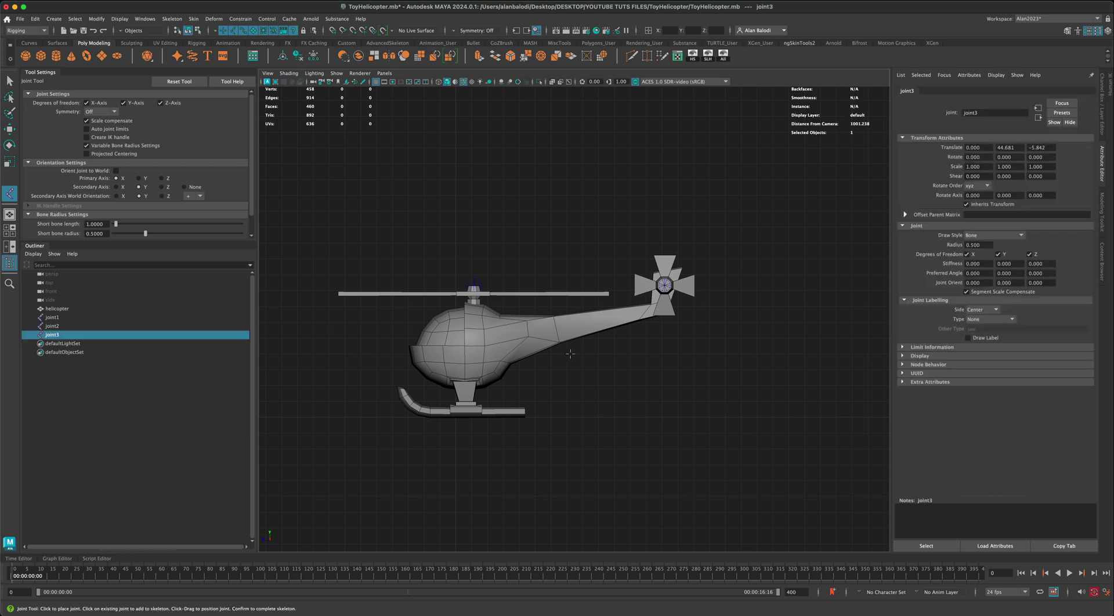
key("w")
- Set the body joint's radius to 50 and switch to the Move tool
left_click_drag(989, 245, 942, 242)
type("50")
key("Return")
scroll(658, 380, "up", 4)
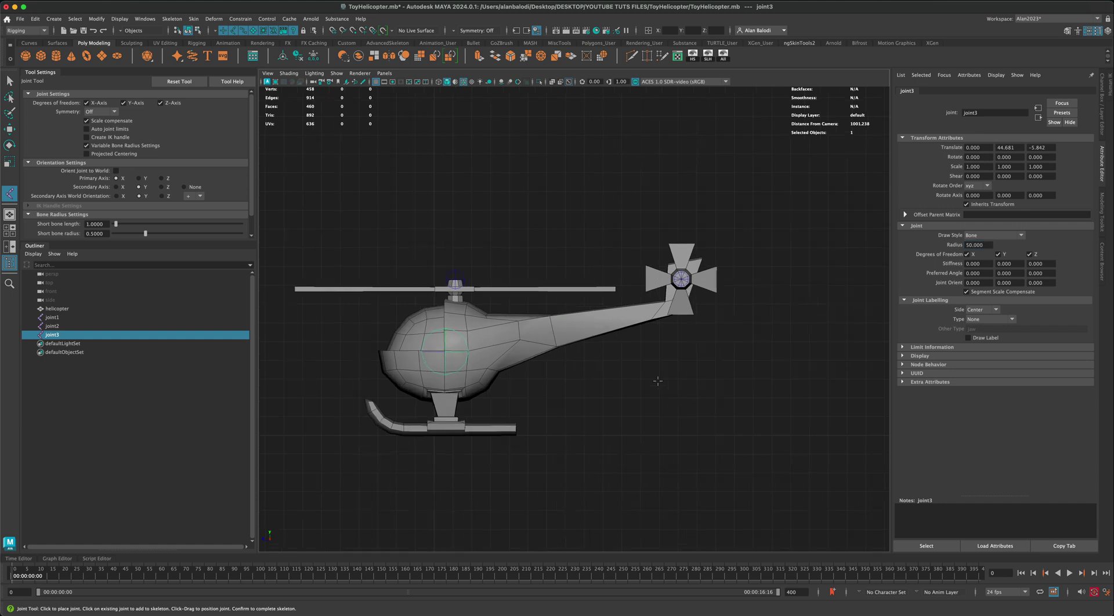
middle_click_drag(425, 359, 486, 324, "alt")
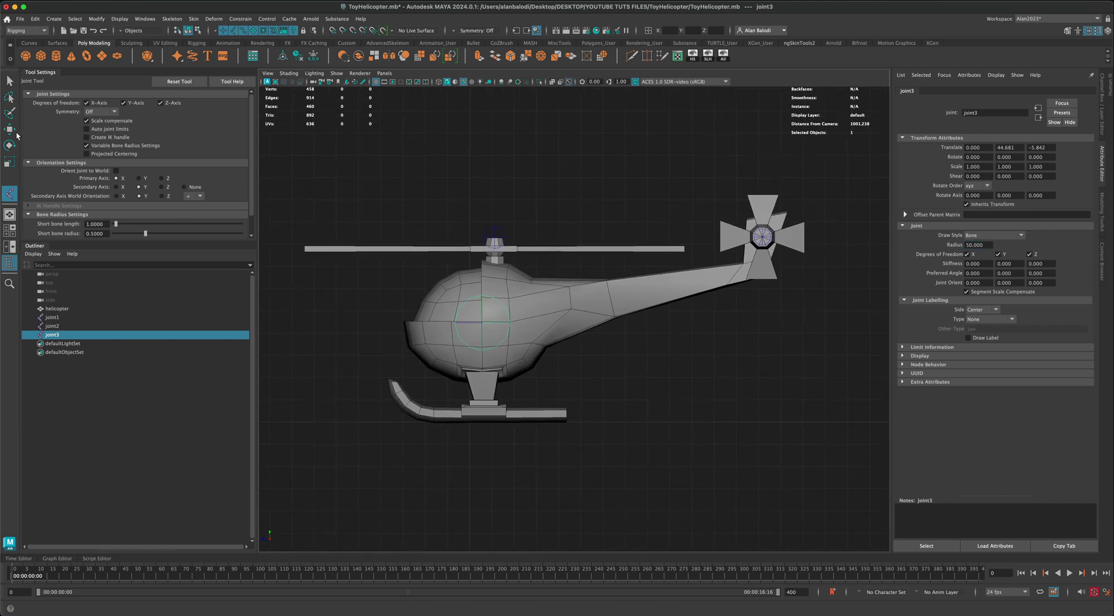
key("w")
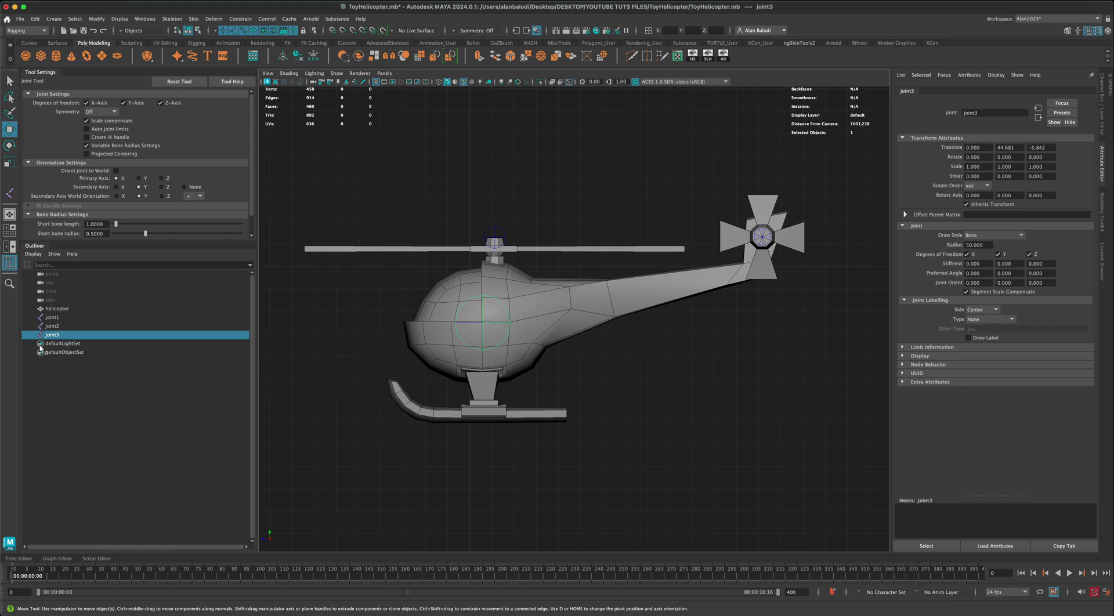
left_click(54, 318)
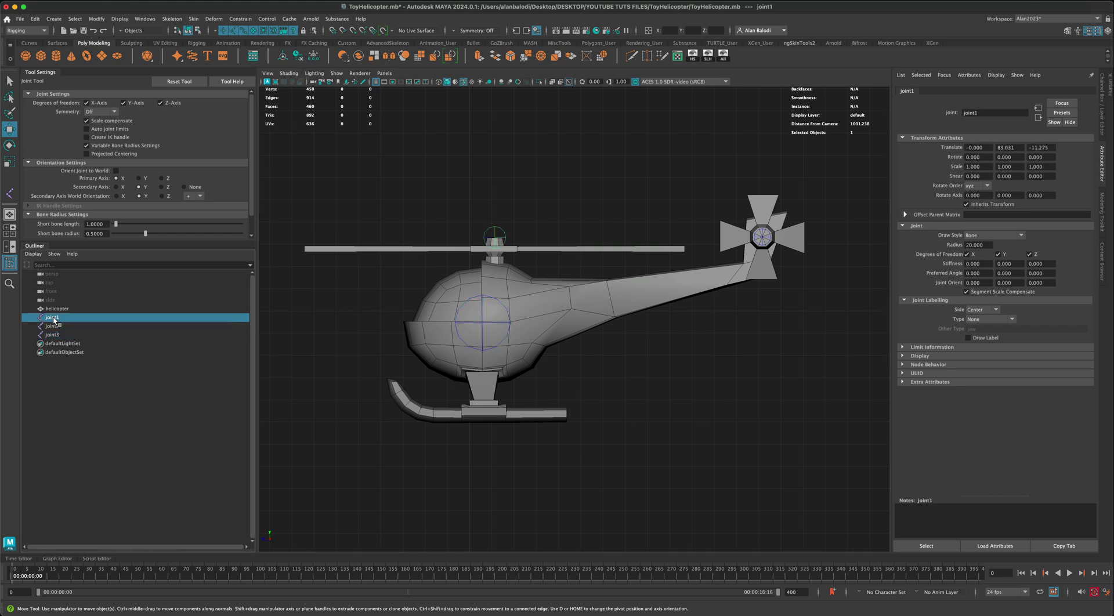
left_click(60, 327)
key("q")
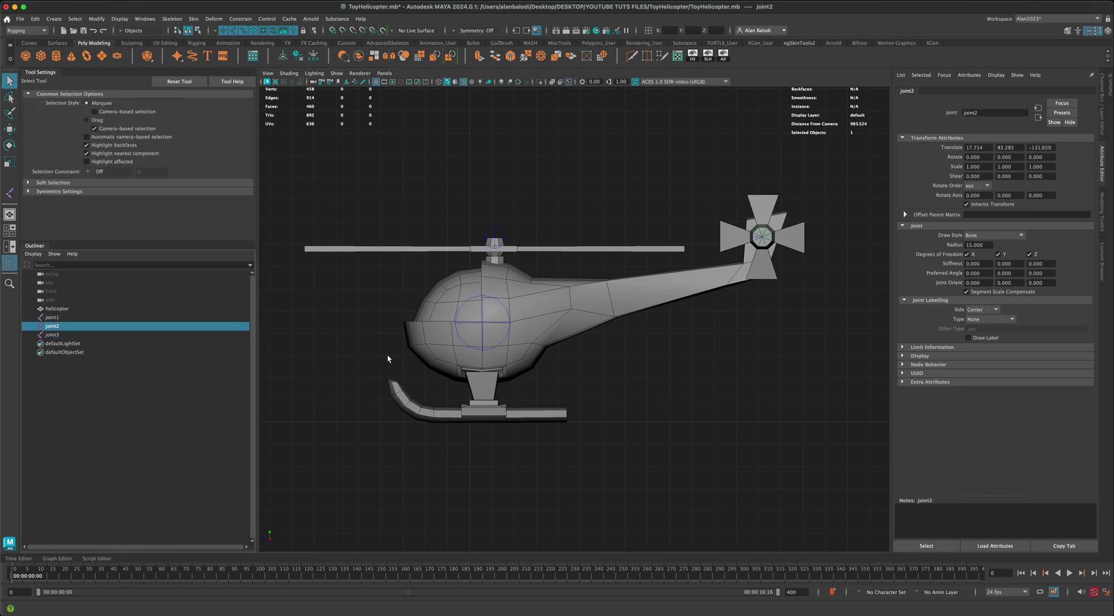
middle_click_drag(660, 259, 674, 265, "alt")
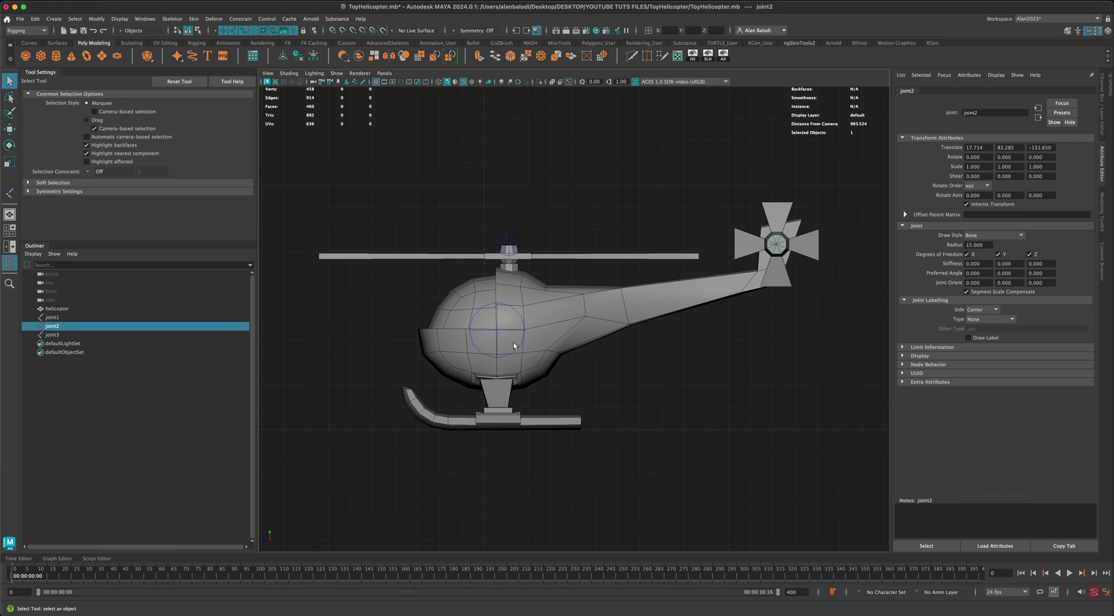
left_click(516, 242)
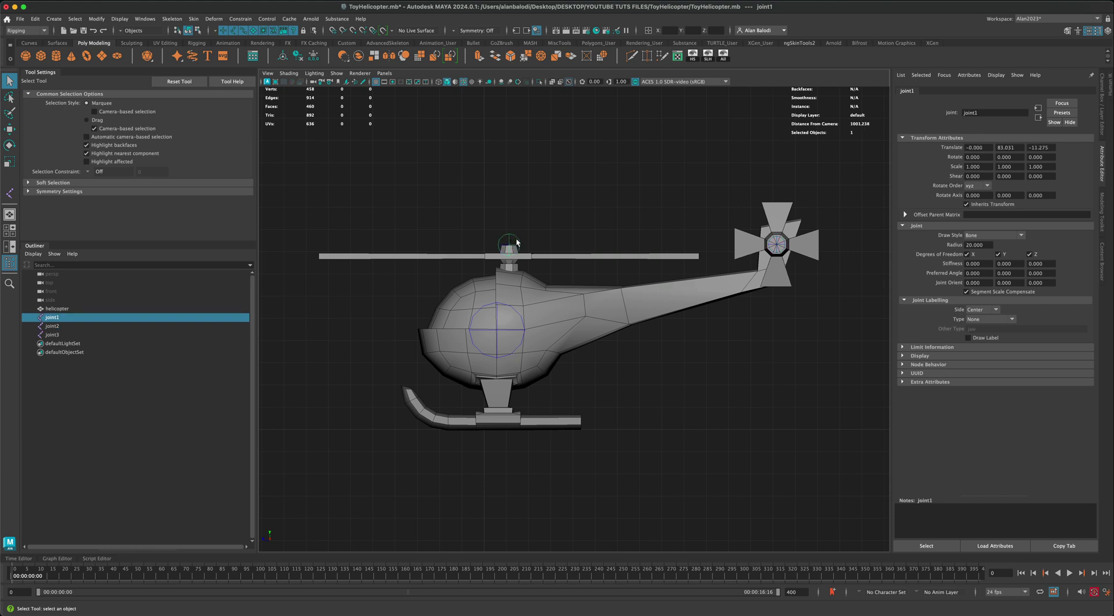
left_click(777, 248, "shift")
left_click(321, 360)
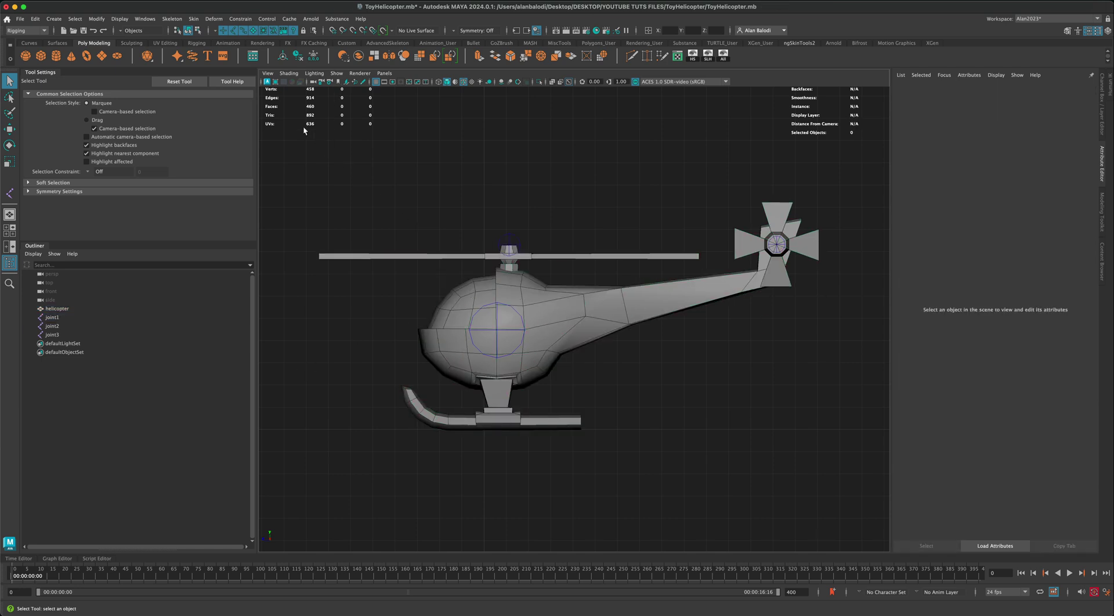
- With surface selection turned off in the selection mask, parent the main rotor and tail rotor joints to the body joint
left_click(253, 31)
left_click_drag(477, 214, 559, 274)
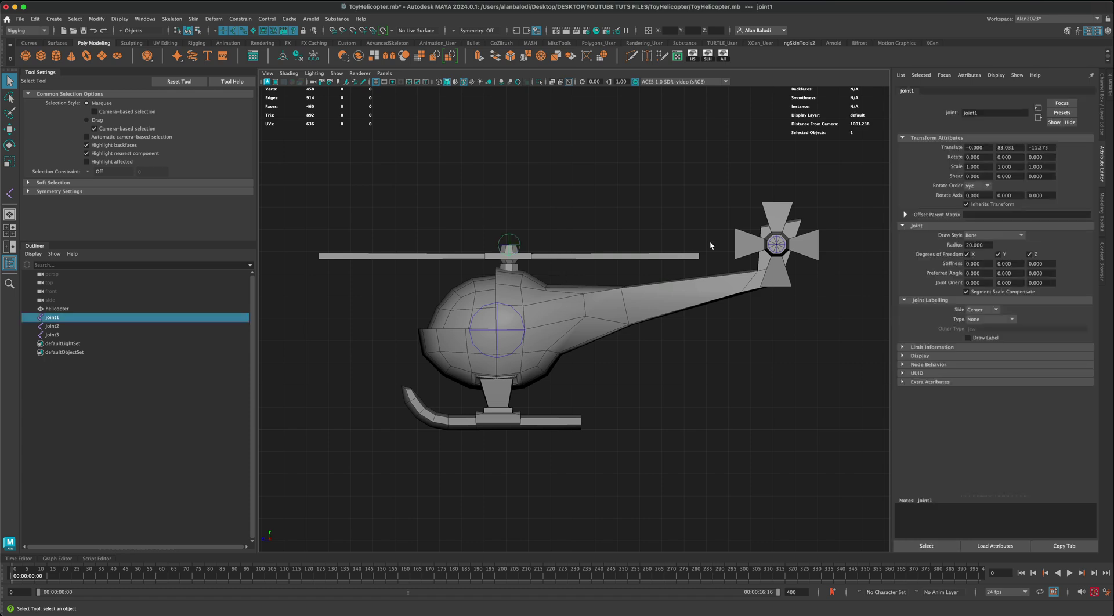
left_click_drag(726, 192, 818, 279, "shift")
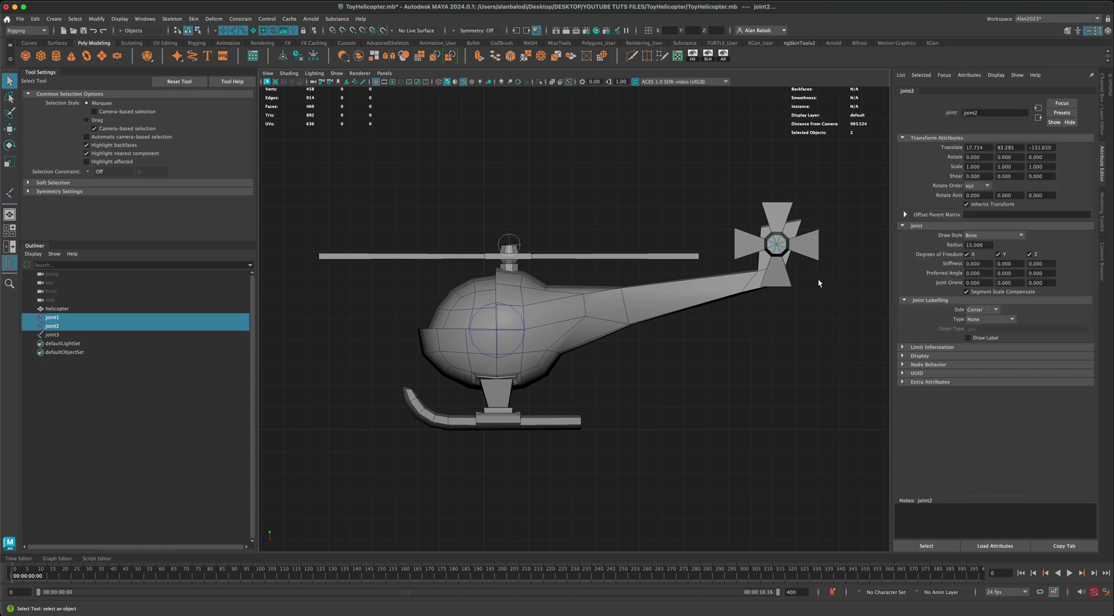
left_click(496, 330, "shift")
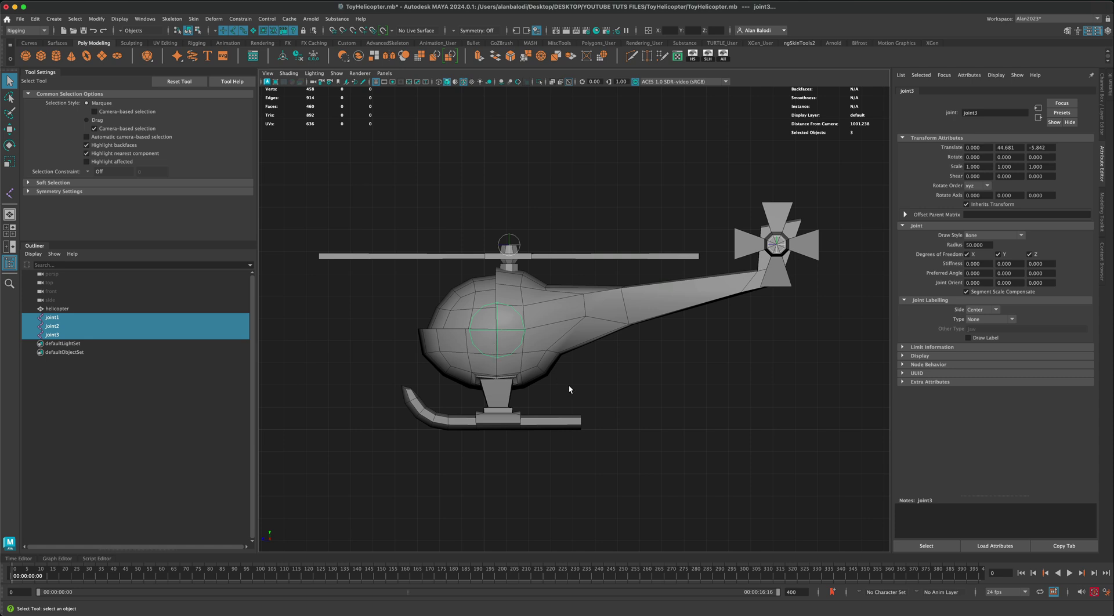
key("p")
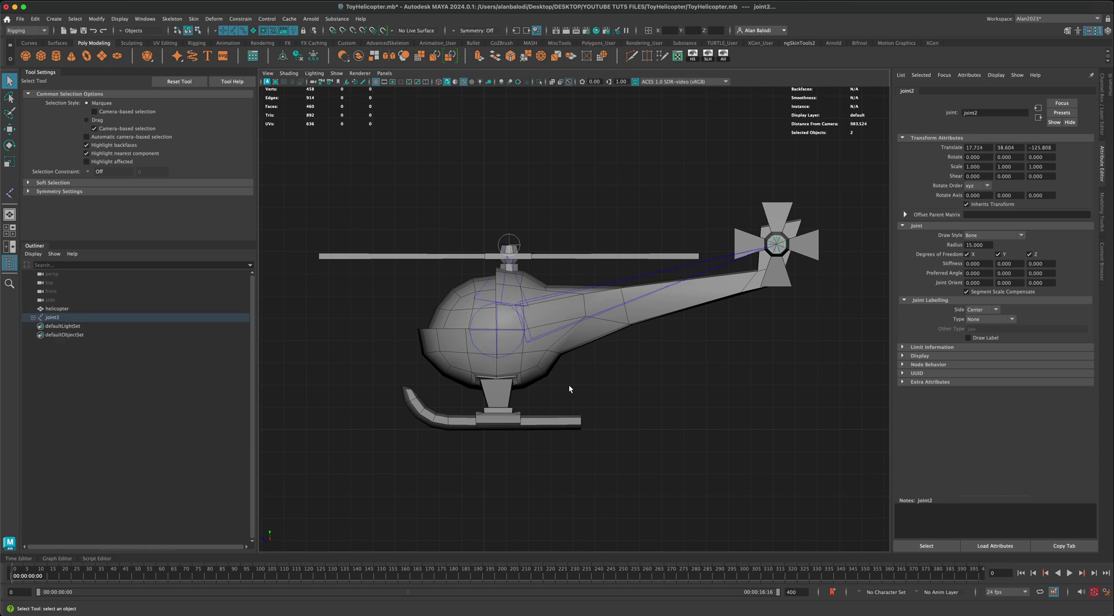
- Test the hierarchy by moving the body joint forward with the Move tool, and undo the move
left_click(496, 328)
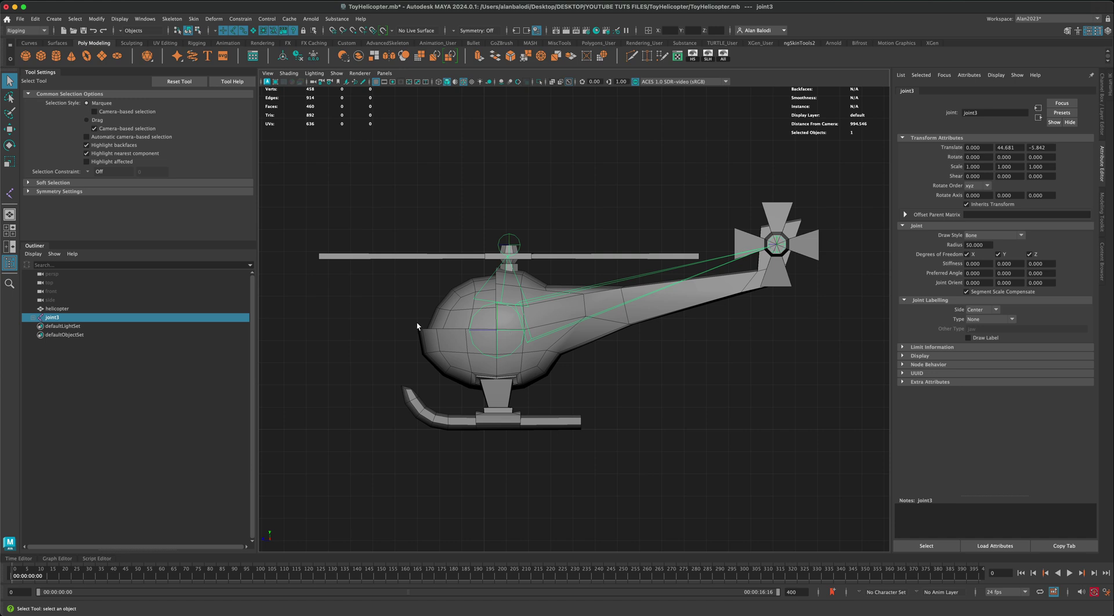
left_click(10, 130)
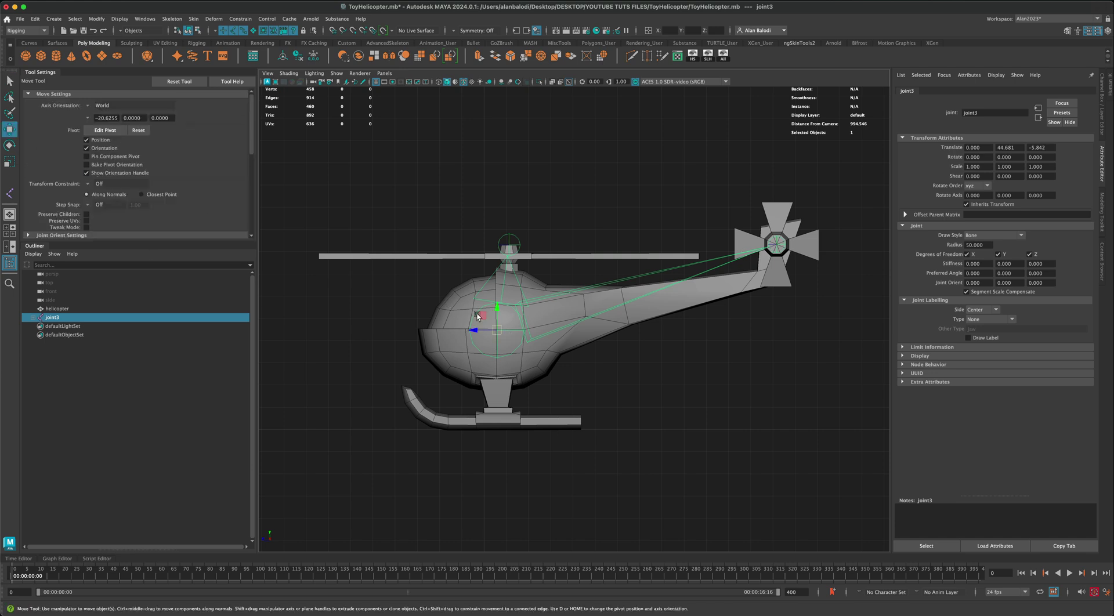
left_click_drag(483, 316, 393, 315)
key("ctrl+z")
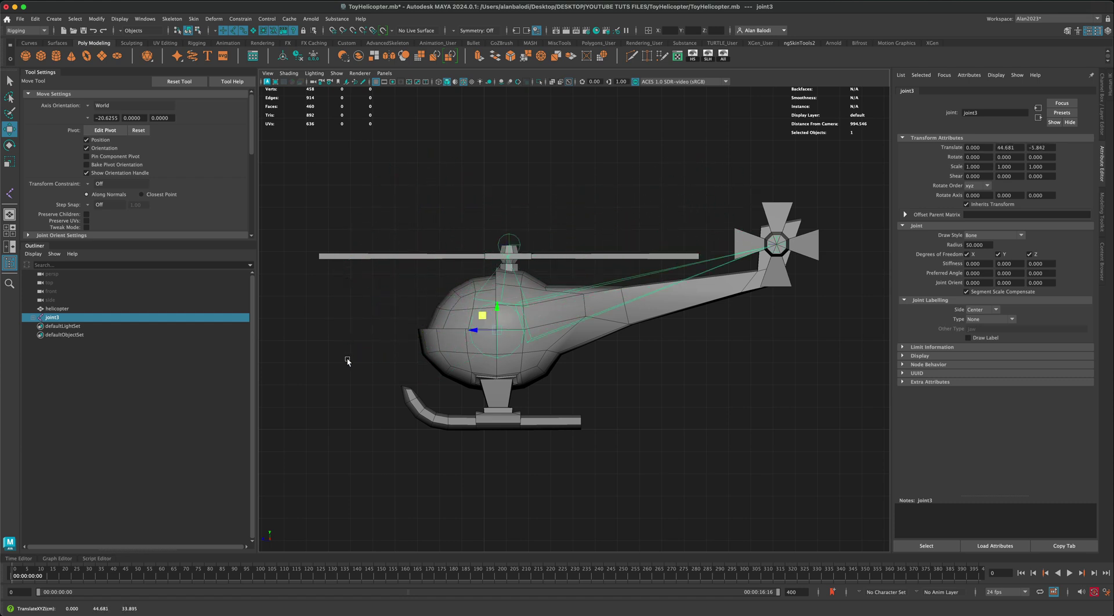
- Switch from the side view to the full-size perspective view and look at the helicopter from the front
left_click(350, 359)
left_click(494, 328)
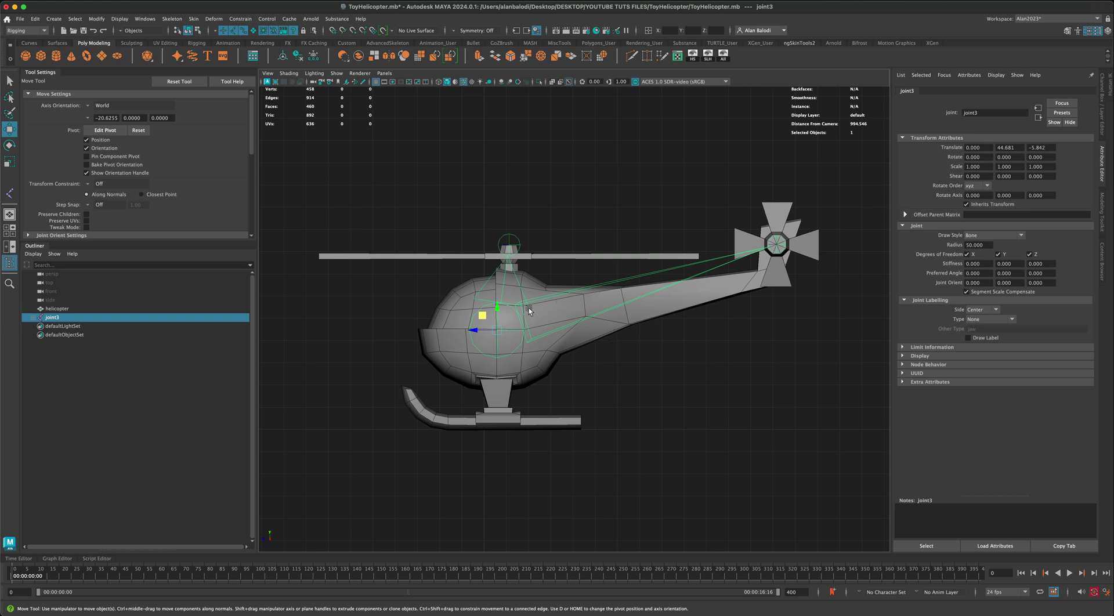
key("space")
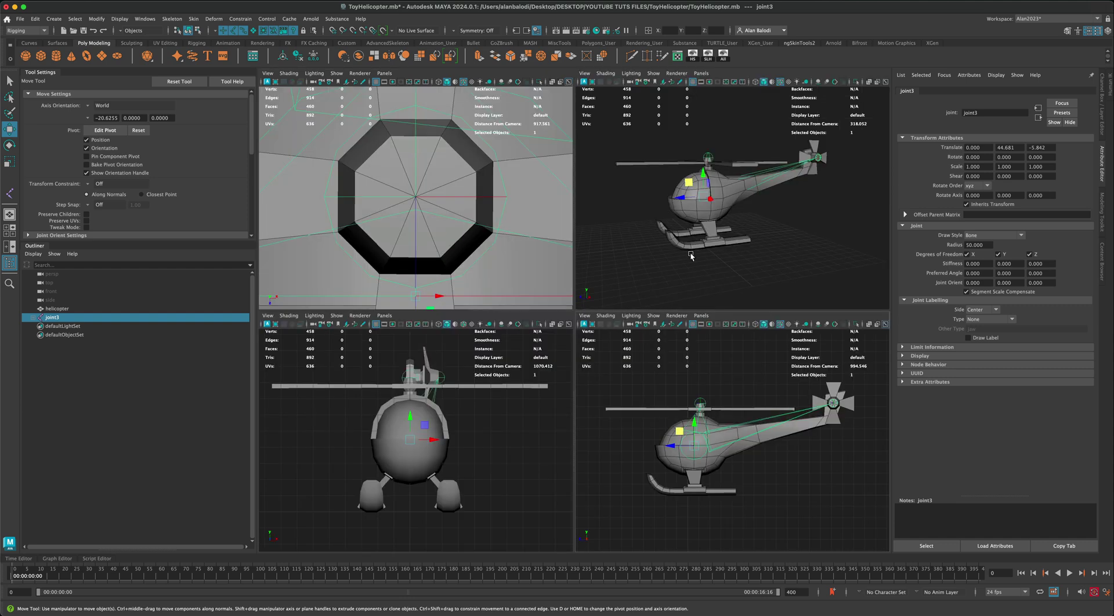
key("space")
left_click_drag(627, 322, 650, 324, "alt")
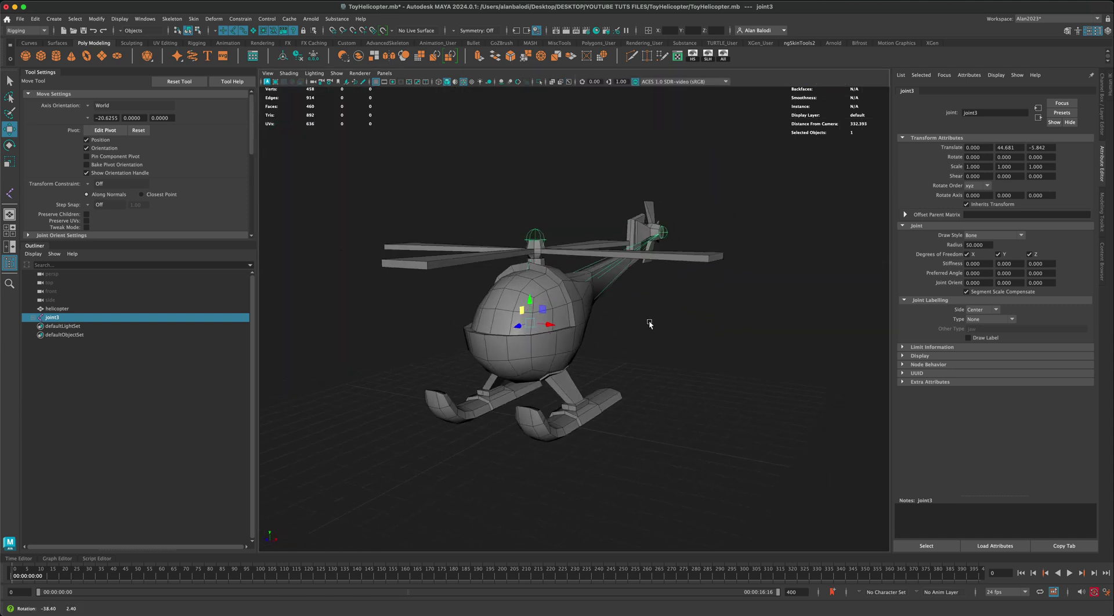
scroll(649, 322, "up", 5)
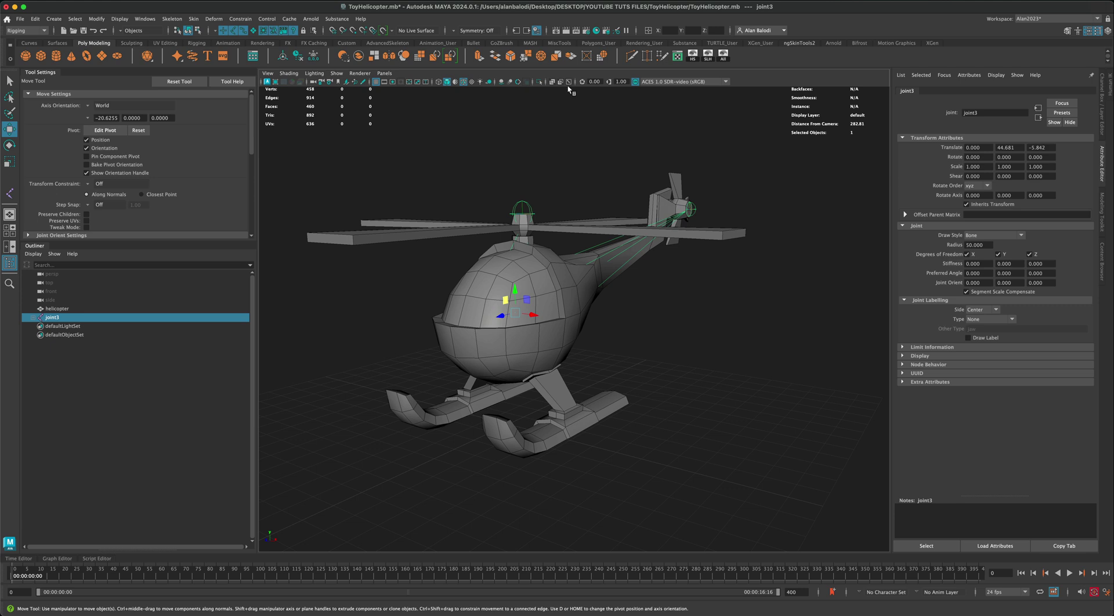
mouse_move(609, 169)
left_mouse_down("alt")
mouse_move(636, 189)
mouse_move(611, 167)
left_mouse_up("alt")
- Bind the helicopter mesh to the body joint's hierarchy with Bind Skin, using Closest distance, Classic linear skinning and 5 max influences
key("q")
left_click(475, 345)
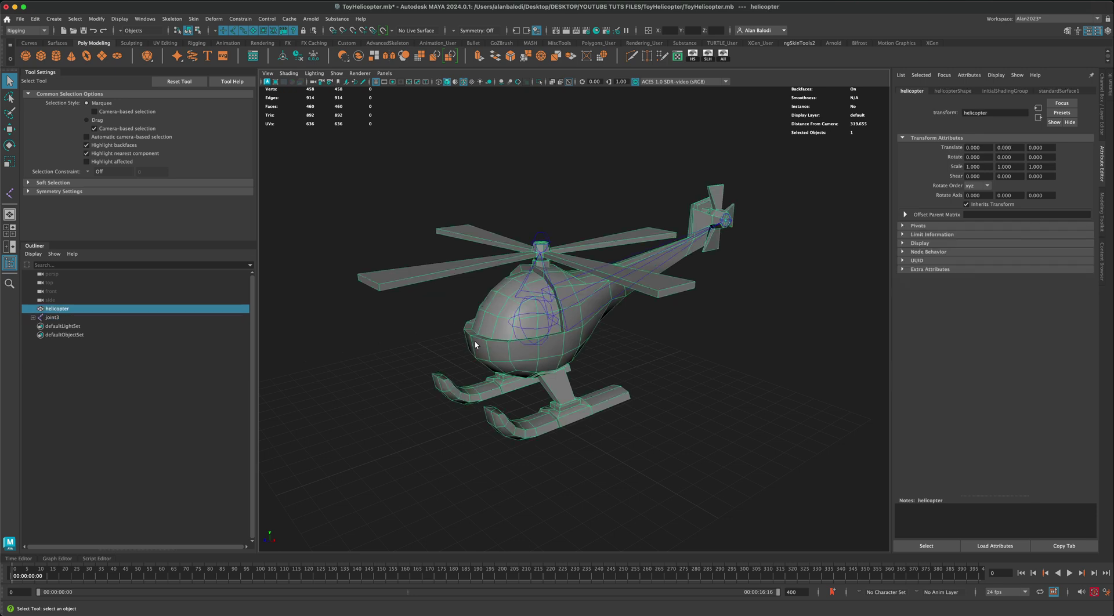
left_click(1103, 110)
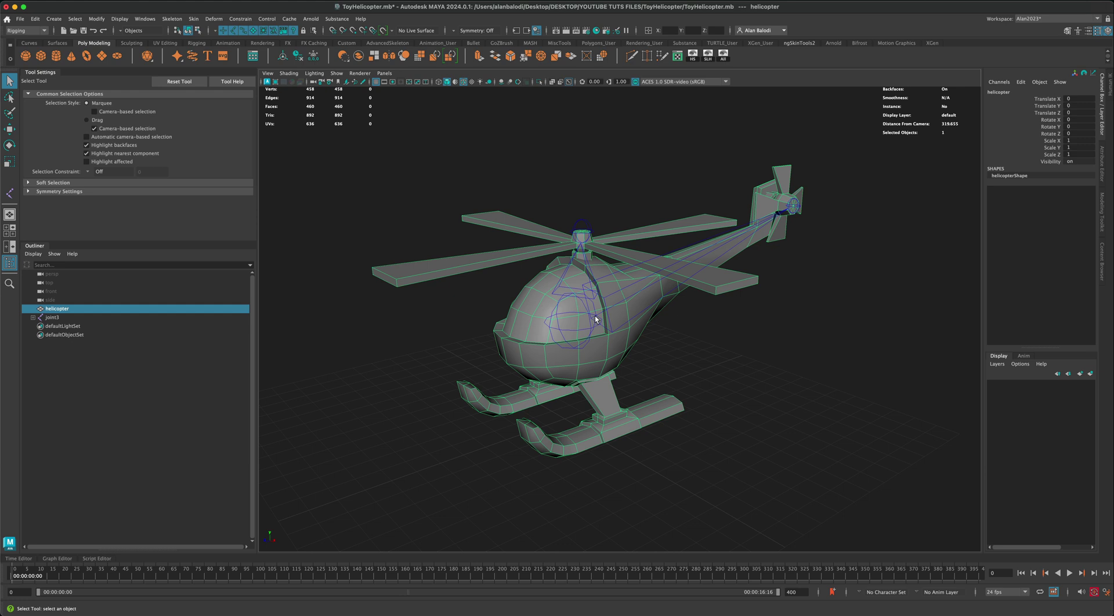
left_click(594, 315, "shift")
left_click_drag(736, 362, 720, 360, "alt")
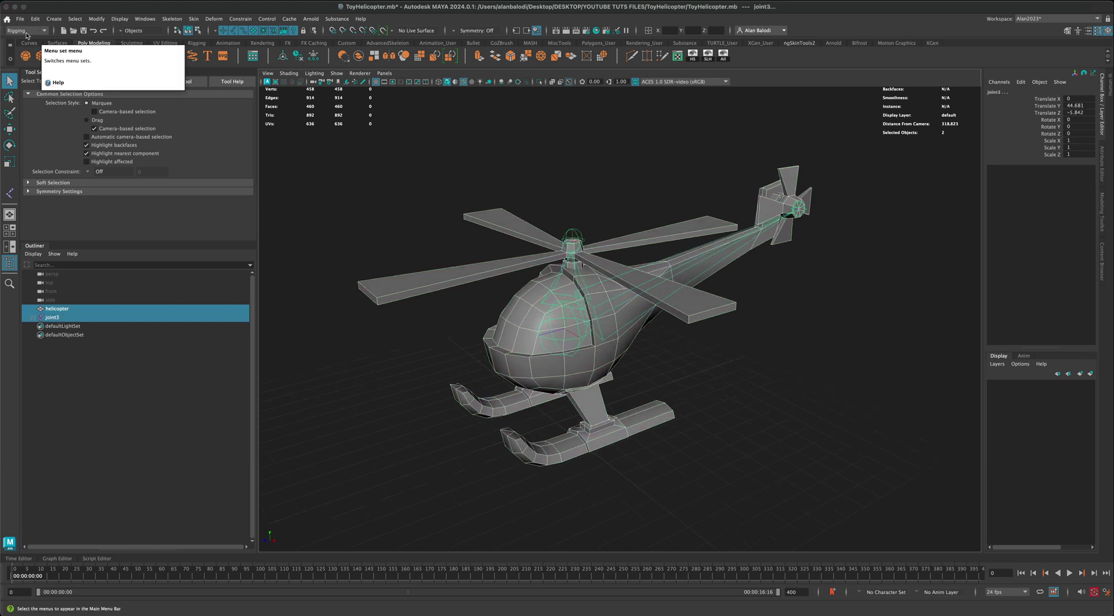
left_click(194, 19)
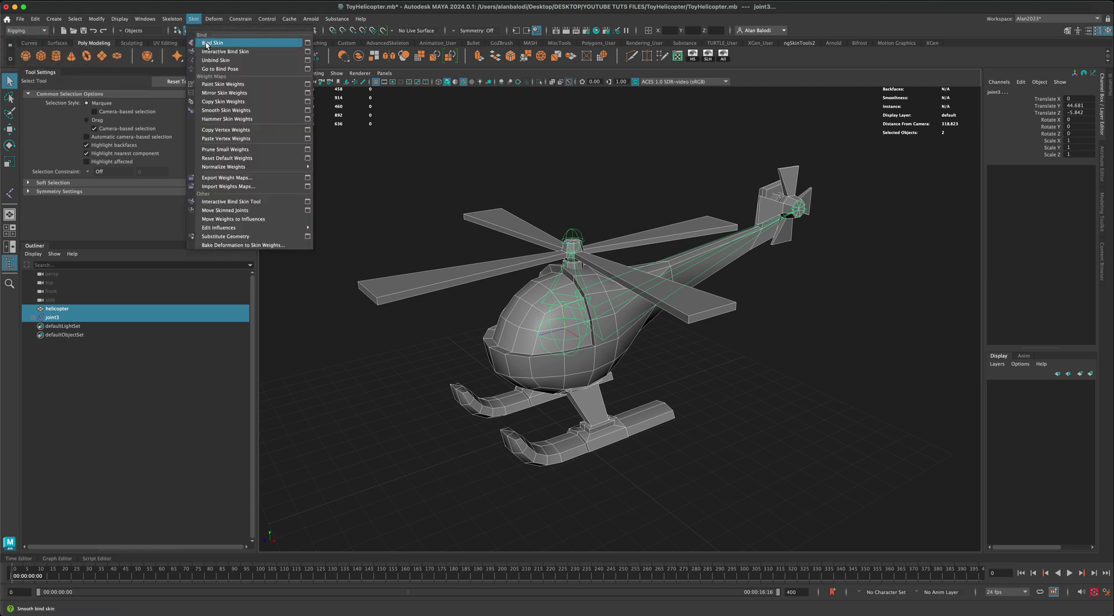
left_click(308, 43)
left_click_drag(764, 230, 849, 266)
left_click(770, 303)
left_click(780, 321)
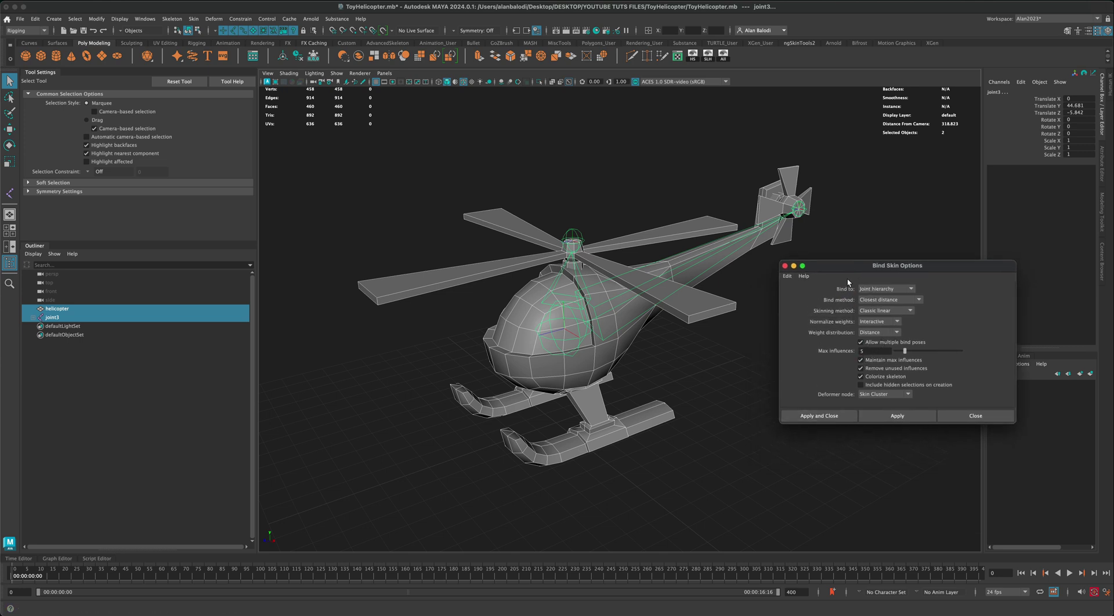
left_click_drag(836, 271, 834, 273)
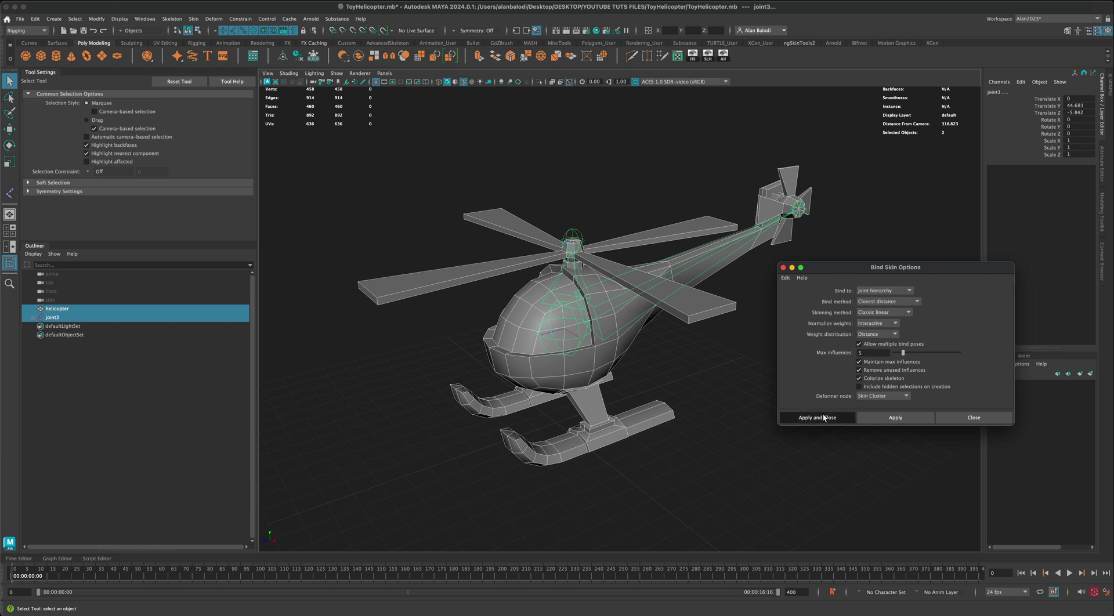
left_click(823, 417)
left_click(729, 379)
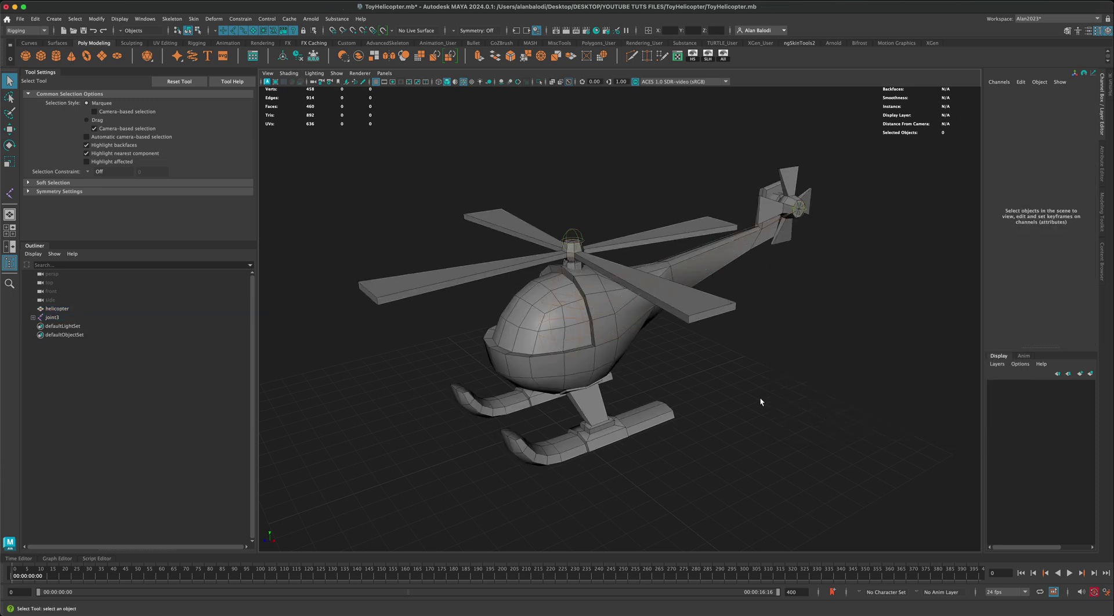
- Select all faces of the main rotor and flood them with a skin weight of 1 for joint1 using the Paint Skin Weights Tool
left_click_drag(760, 397, 740, 380, "alt")
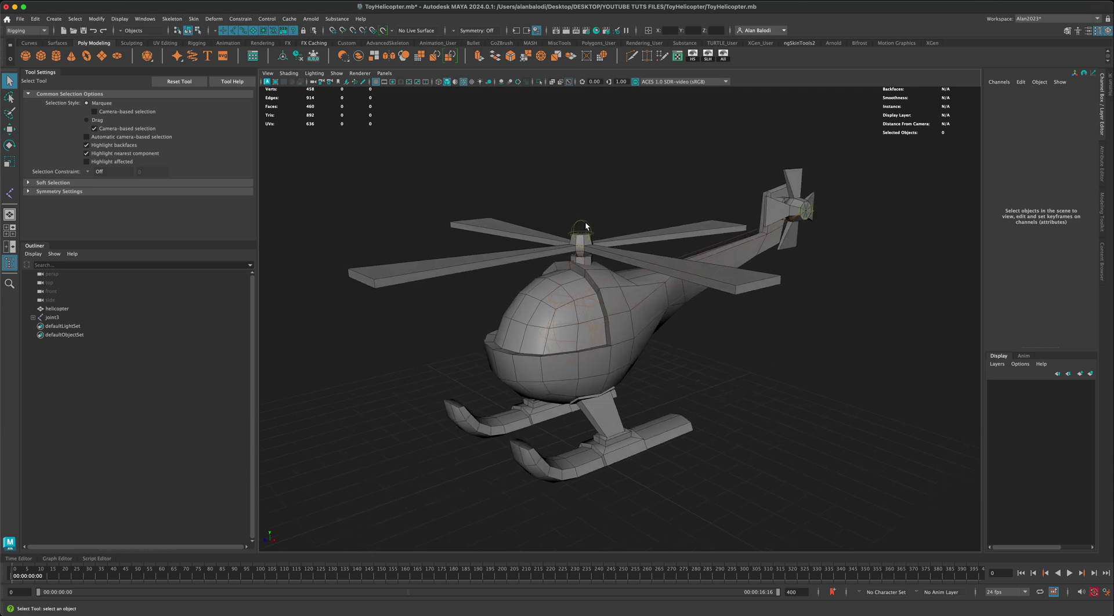
mouse_move(586, 226)
left_mouse_down("alt")
mouse_move(586, 199)
mouse_move(575, 199)
mouse_move(594, 202)
mouse_move(577, 227)
left_mouse_up("alt")
left_click(496, 257)
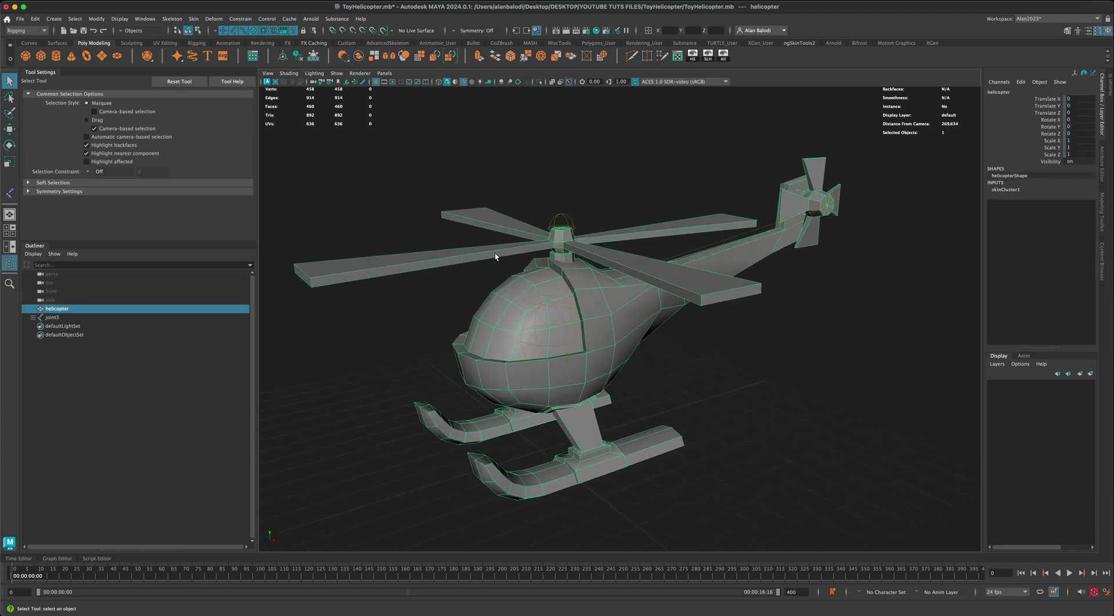
right_click_drag(483, 254, 482, 272)
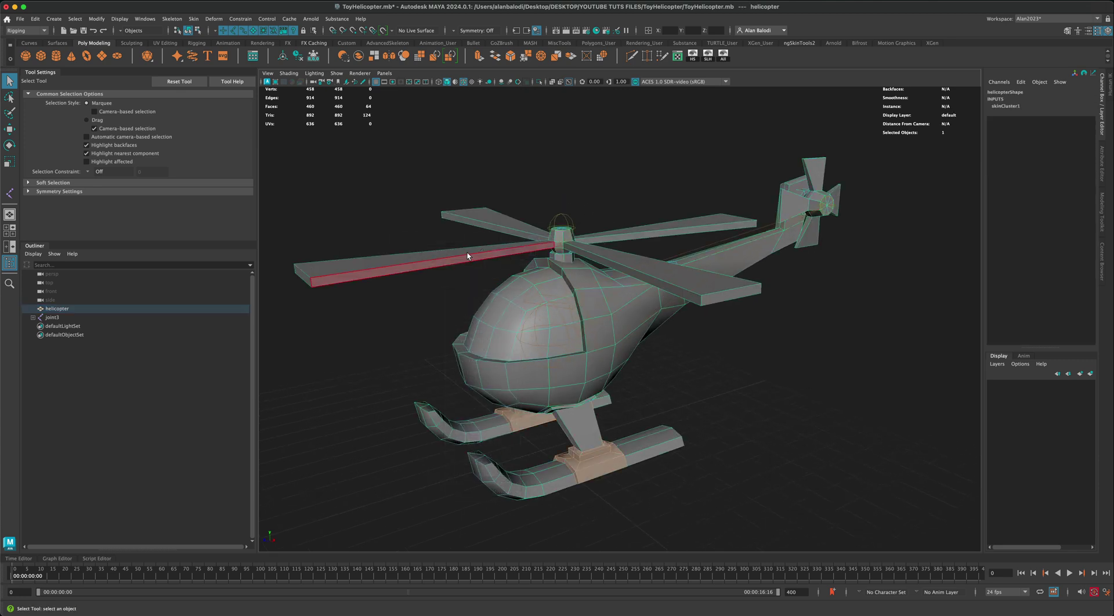
left_click(467, 252)
left_click_drag(611, 174, 567, 165, "alt")
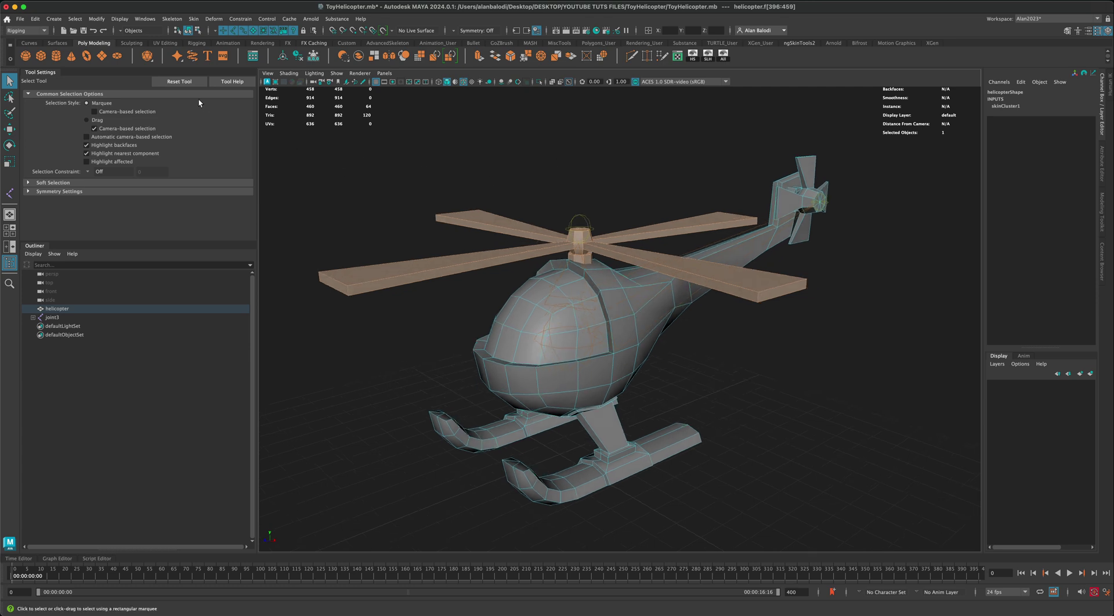
left_click(194, 20)
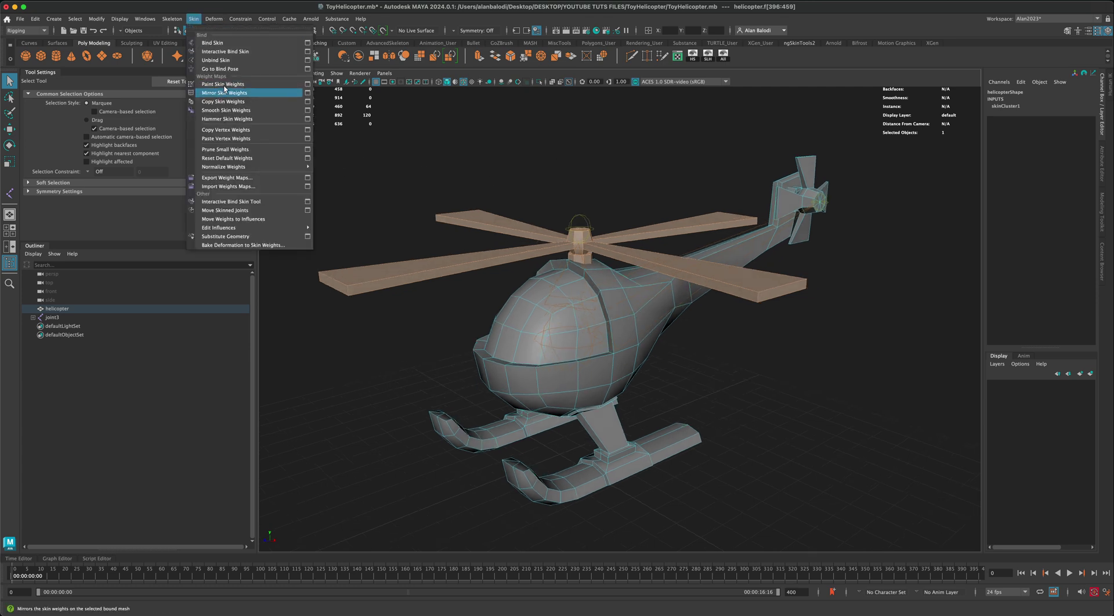
left_click(307, 86)
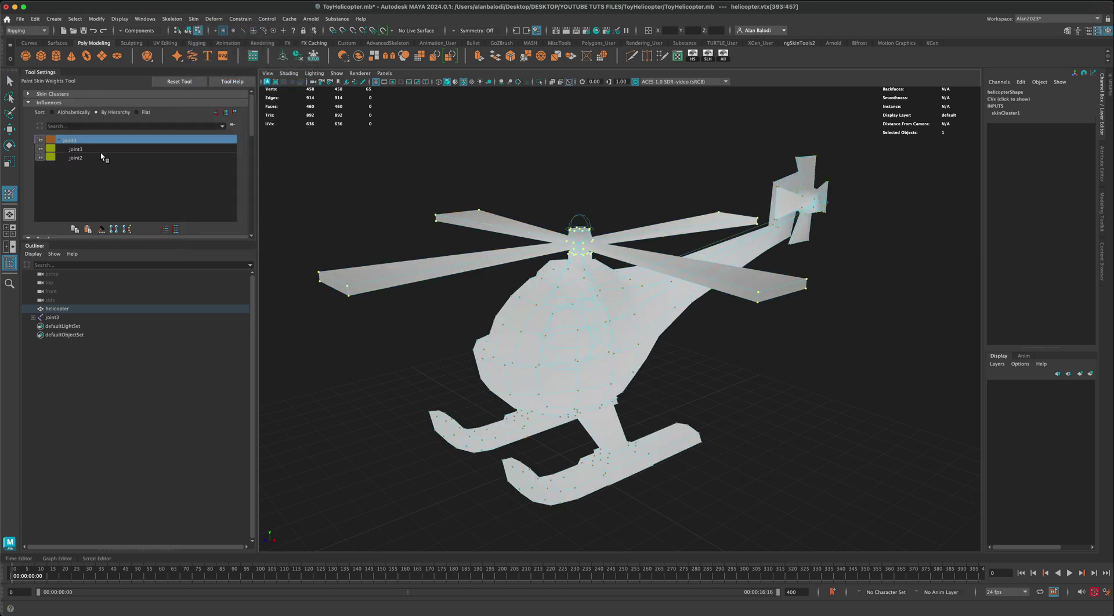
left_click(89, 150)
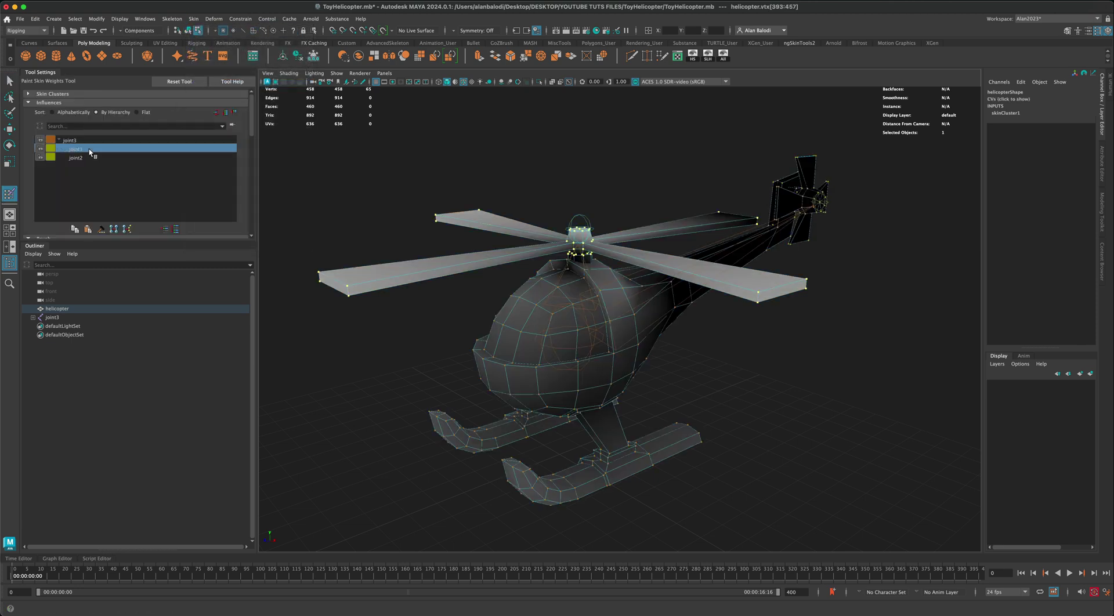
left_click(40, 246)
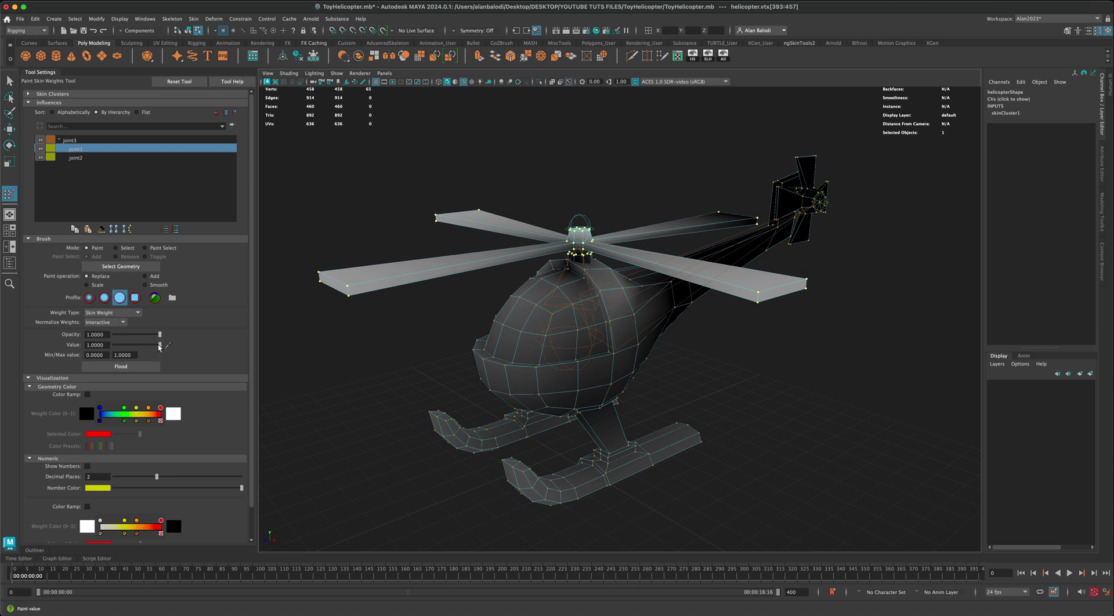
left_click(121, 366)
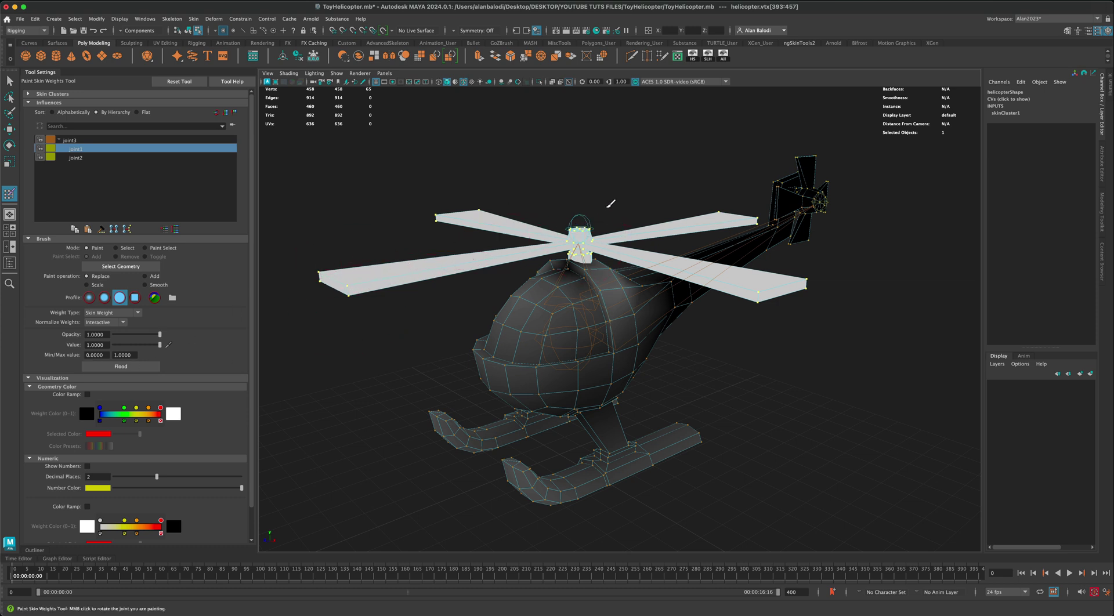
mouse_move(605, 207)
left_mouse_down("alt")
mouse_move(545, 186)
mouse_move(550, 199)
left_mouse_up("alt")
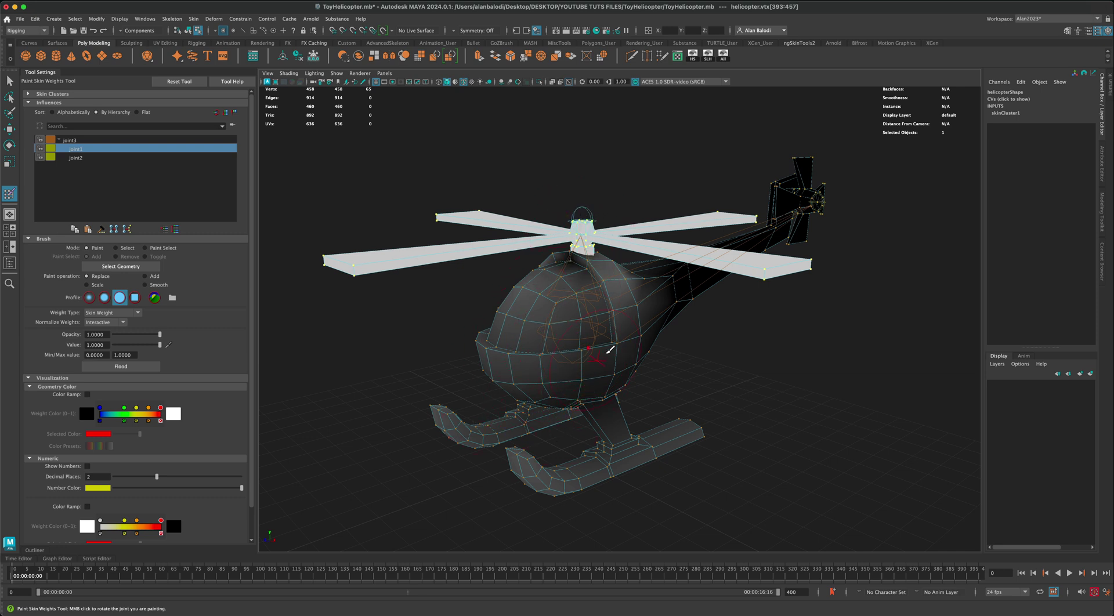
- Invert the main rotor face selection and flood the rest of the helicopter with a skin weight of 0 for joint1
key("q")
right_click(499, 243)
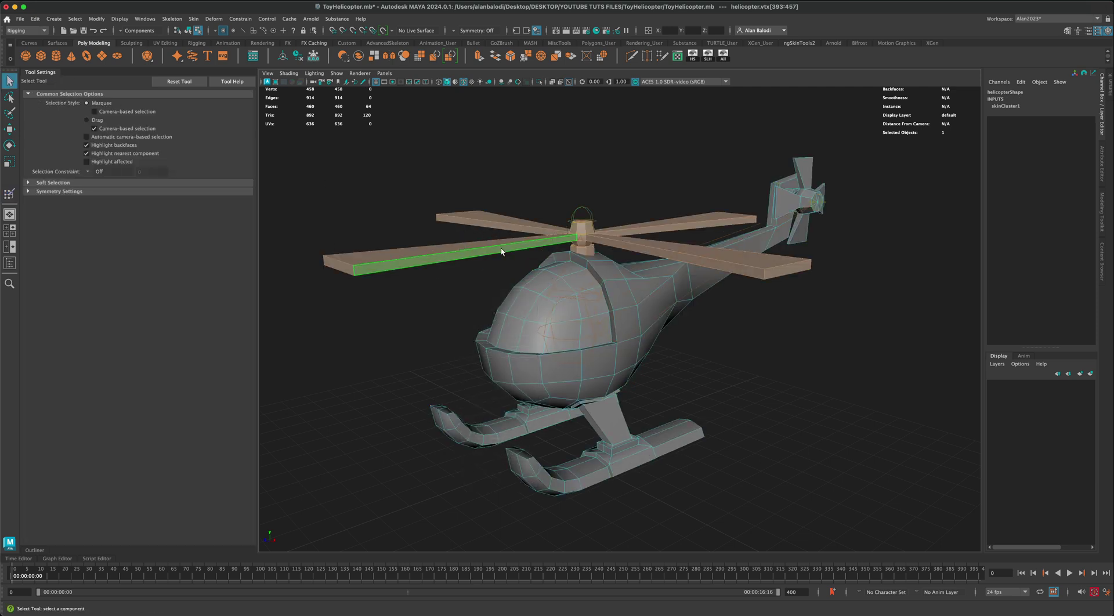
left_click(499, 267)
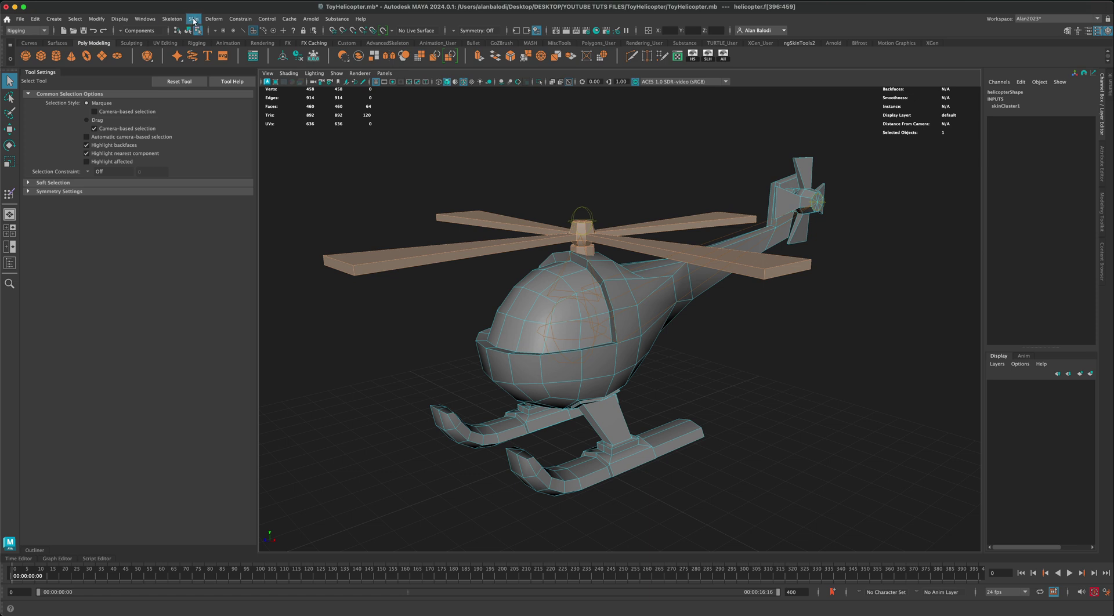
left_click(75, 19)
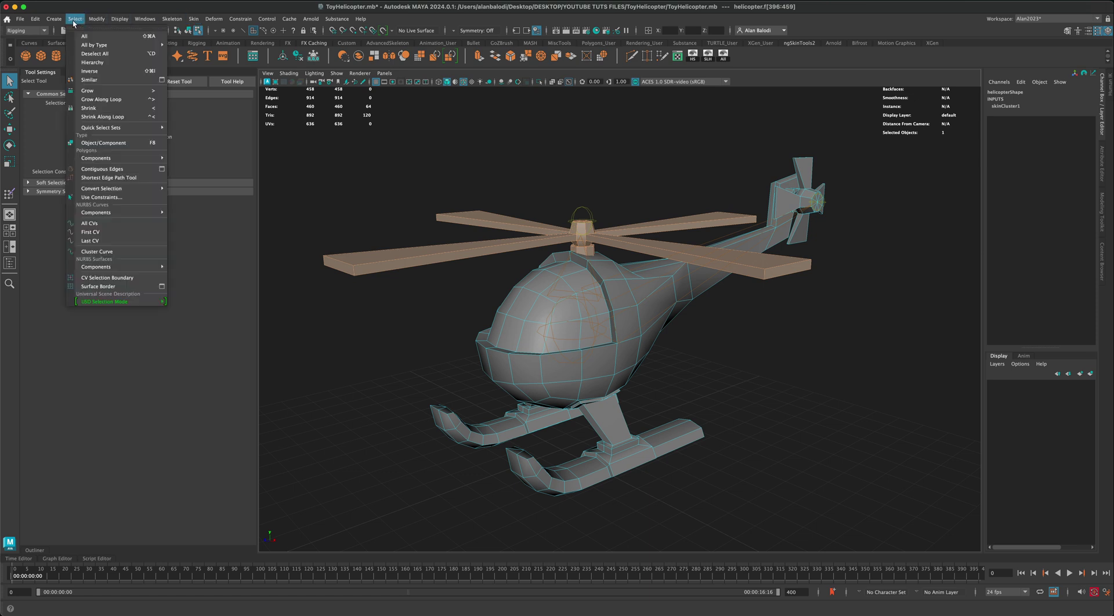
left_click(92, 71)
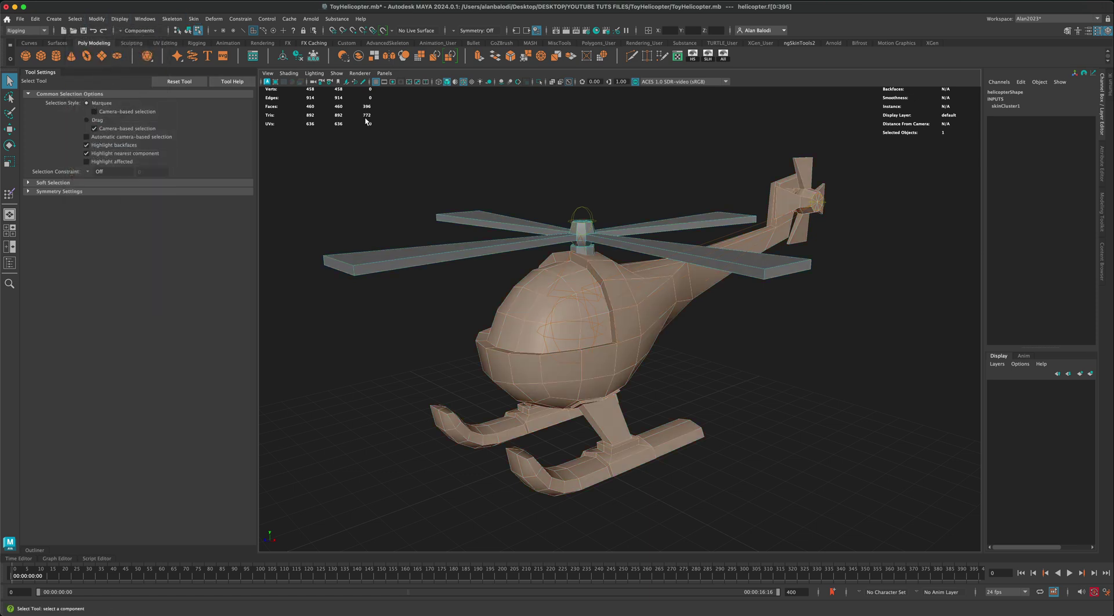
left_click(9, 194)
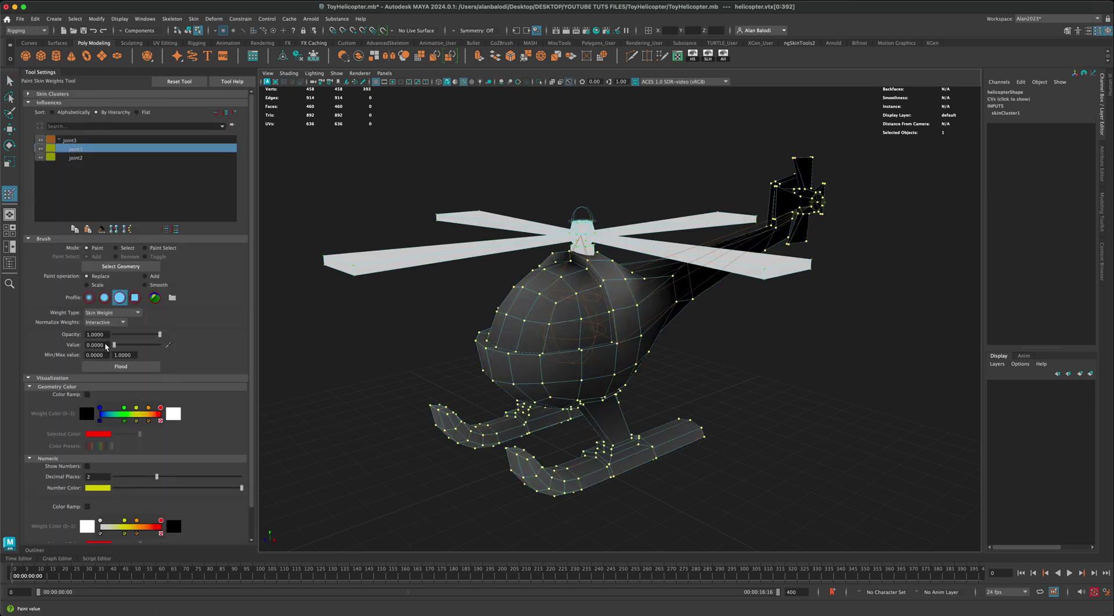
left_click(152, 368)
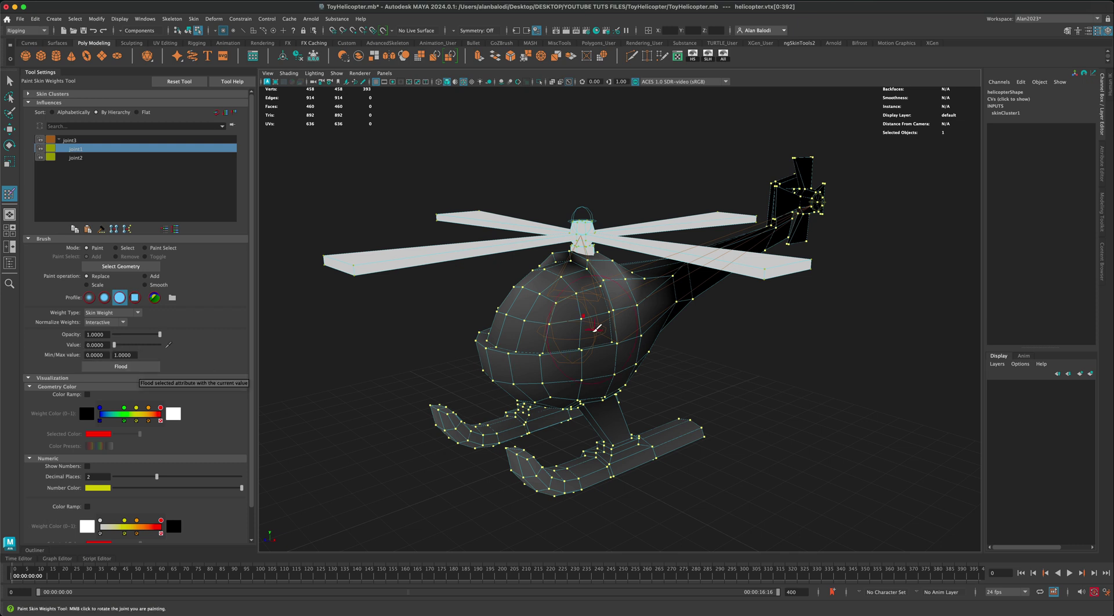
left_click(154, 369)
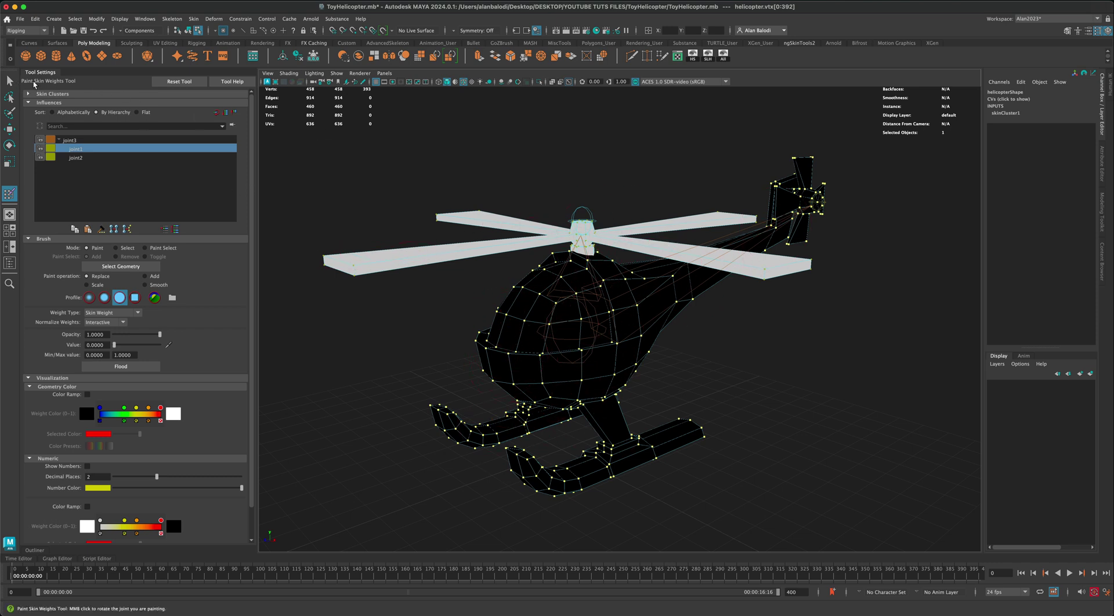
- Select all faces of the tail rotor and flood them with a skin weight of 1 for joint2 using the Paint Skin Weights Tool
left_click(10, 81)
left_click_drag(813, 274, 822, 270, "alt")
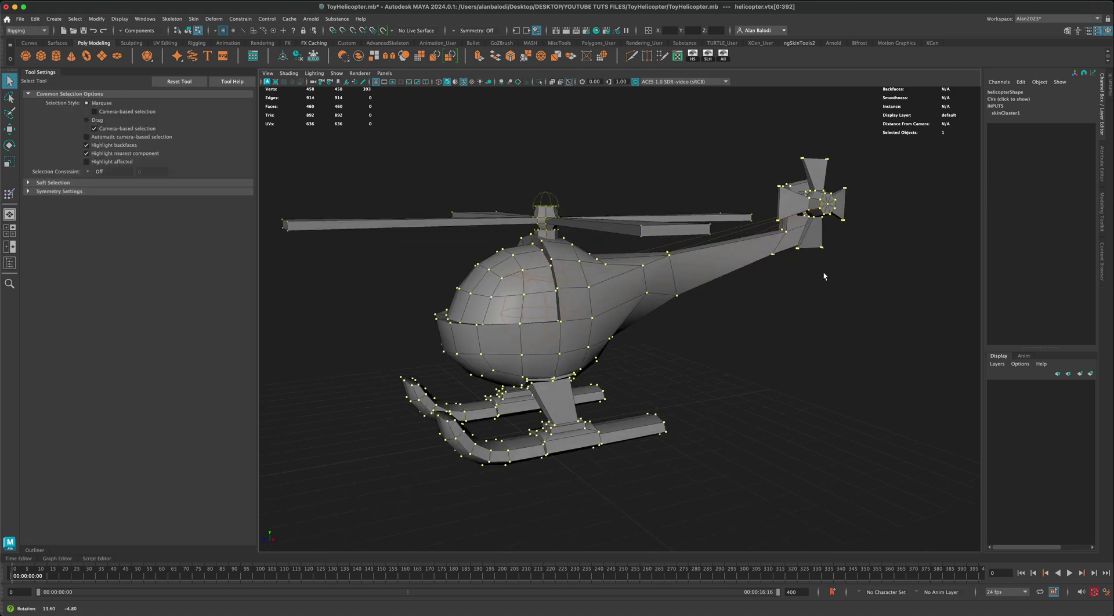
right_click_drag(830, 205, 882, 197)
left_click(870, 234)
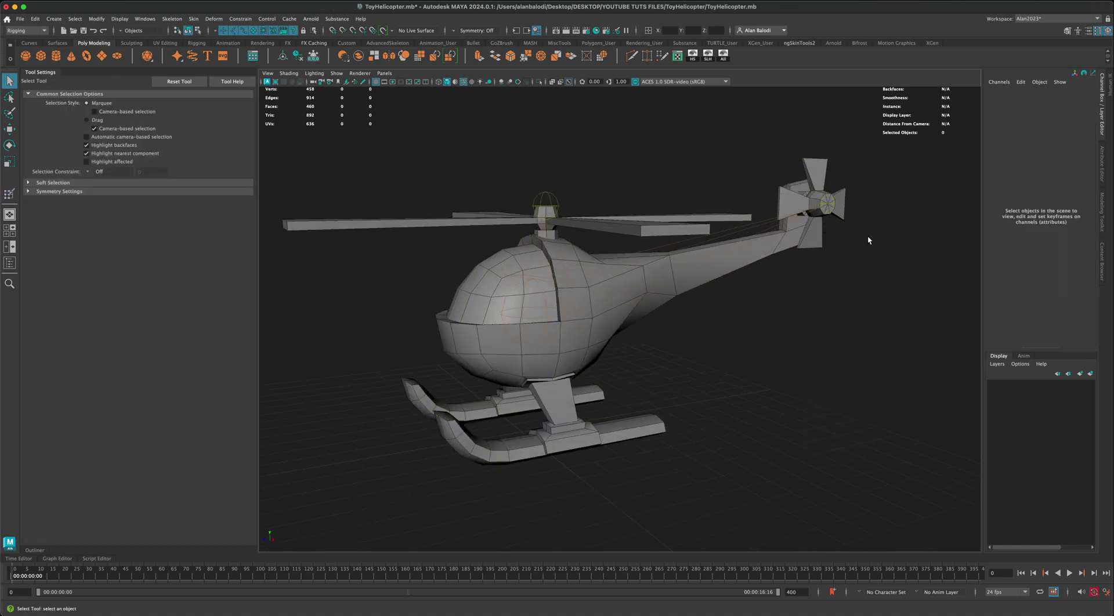
left_click_drag(835, 205, 781, 248, "alt")
right_click_drag(781, 248, 844, 258)
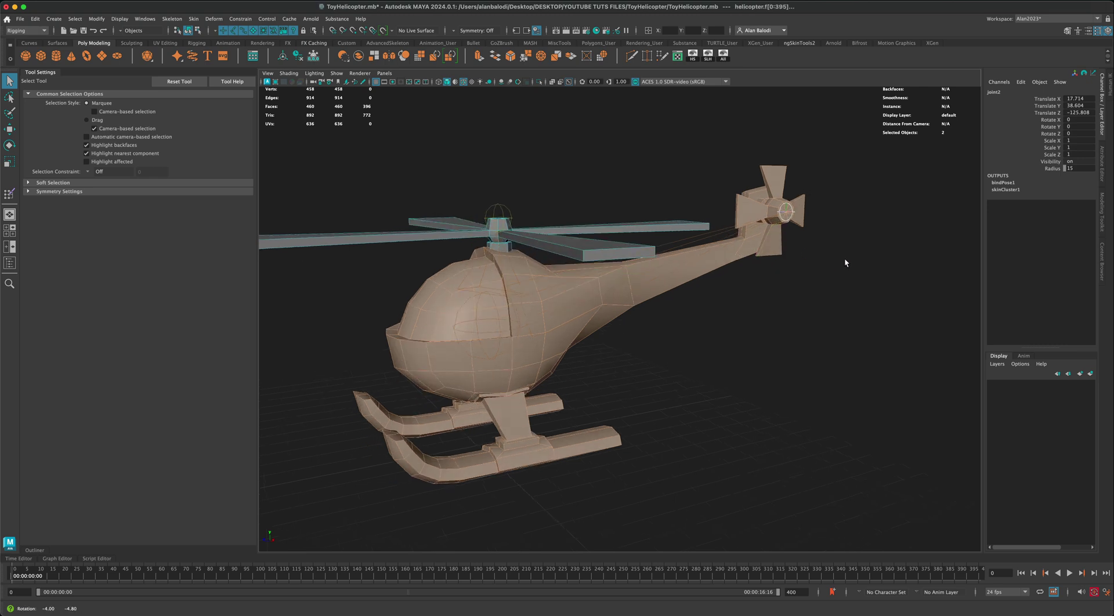
left_click(776, 246)
mouse_move(783, 254)
left_mouse_down("alt")
mouse_move(776, 284)
mouse_move(795, 287)
left_mouse_up("alt")
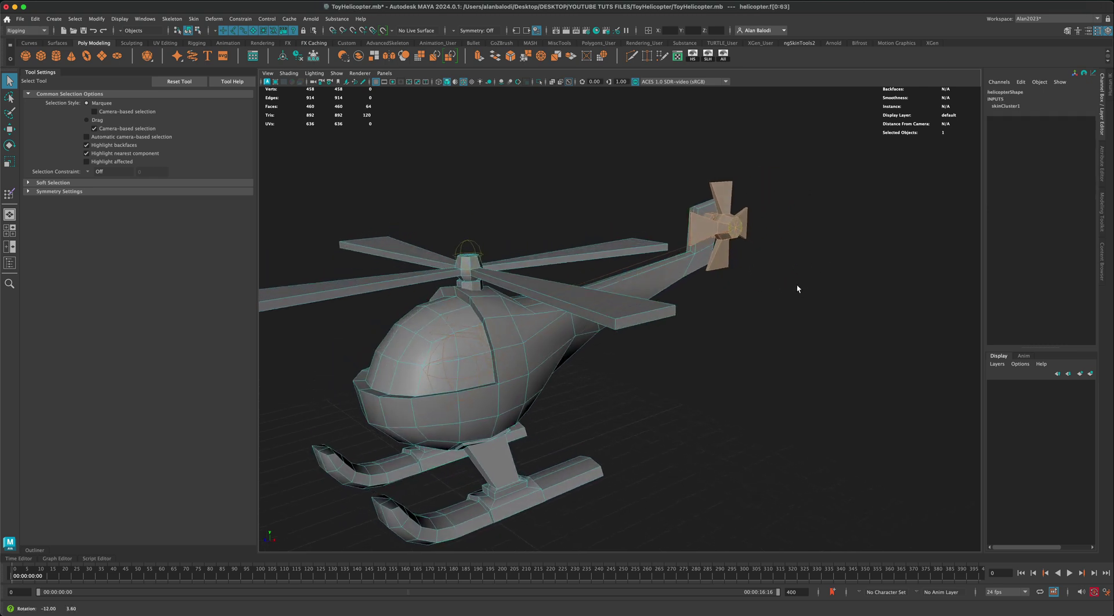
left_click(10, 194)
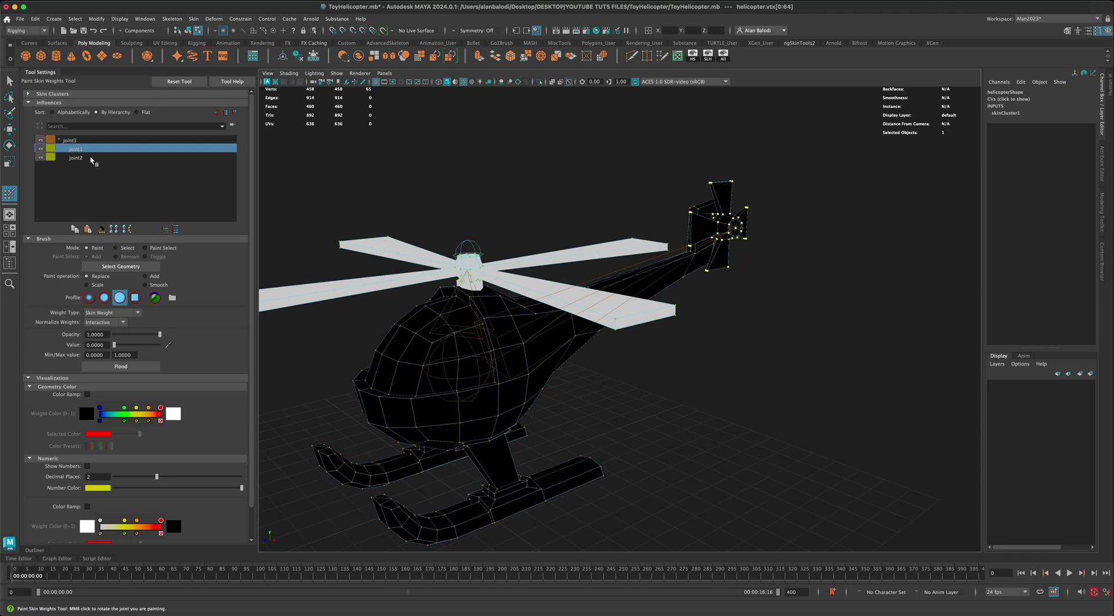
left_click(91, 158)
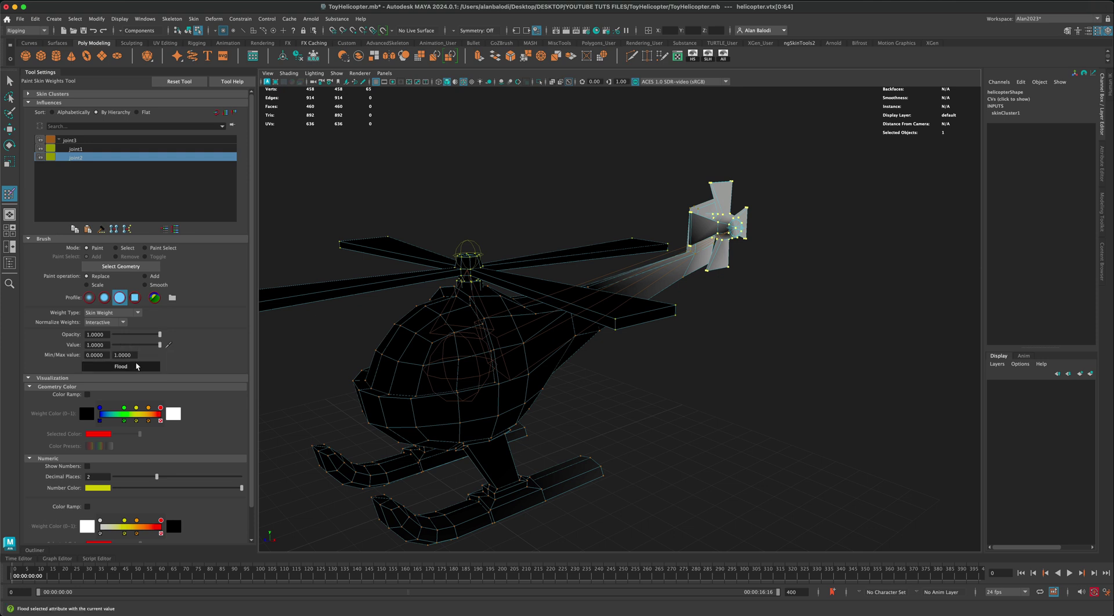
left_click(120, 366)
left_click_drag(767, 280, 769, 264, "alt")
middle_click_drag(765, 275, 816, 266, "alt")
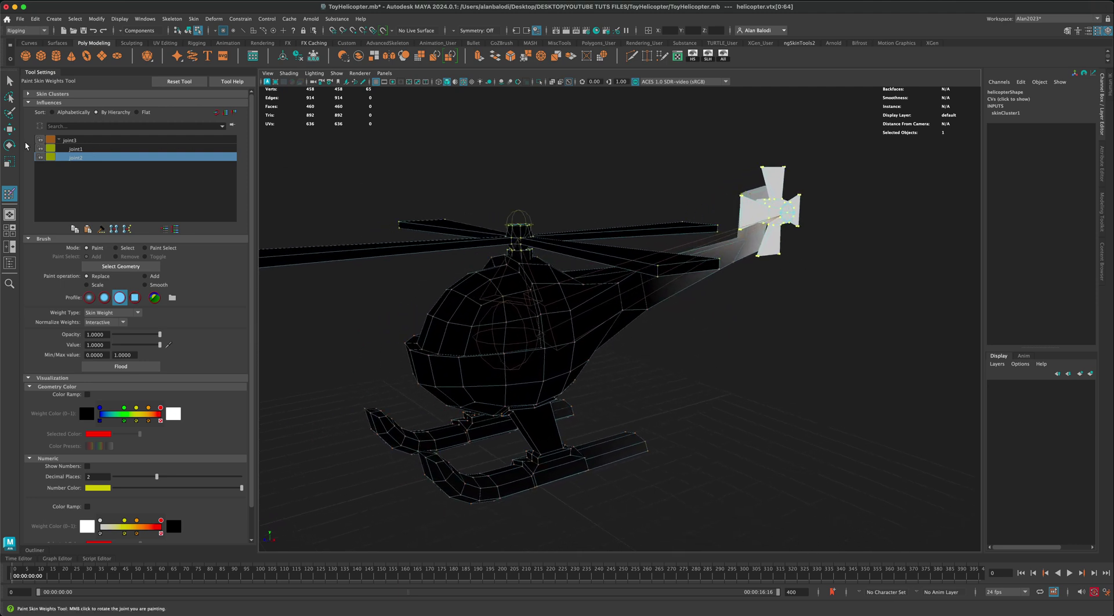
- Invert the tail rotor face selection, flood the rest of the helicopter with a skin weight of 0 for joint2, and return to object mode
left_click(9, 81)
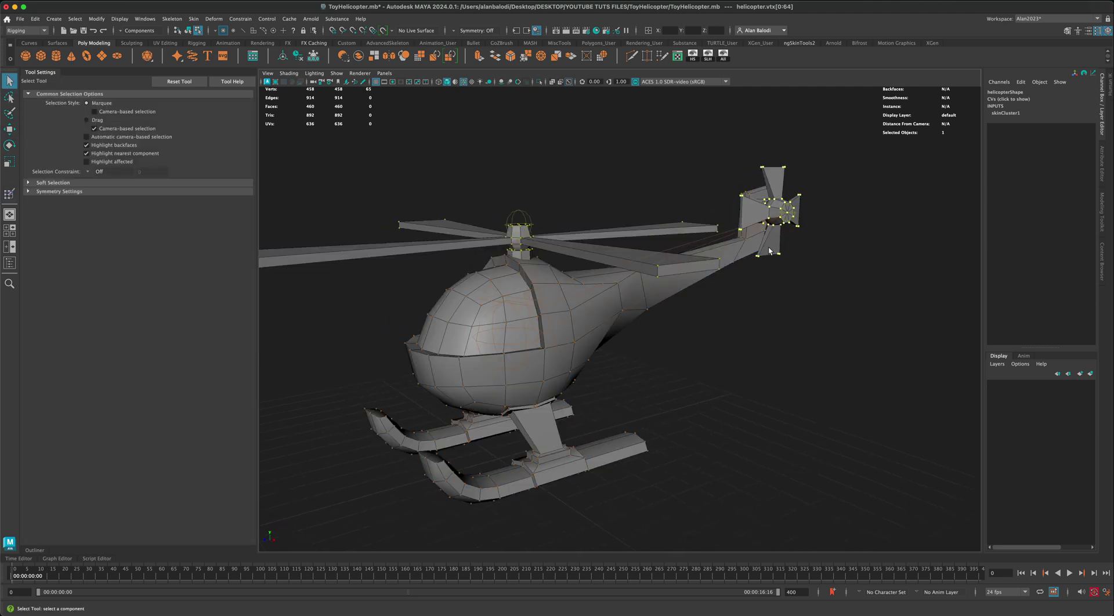
mouse_move(768, 248)
right_mouse_down()
mouse_move(769, 266)
mouse_move(772, 254)
right_mouse_up()
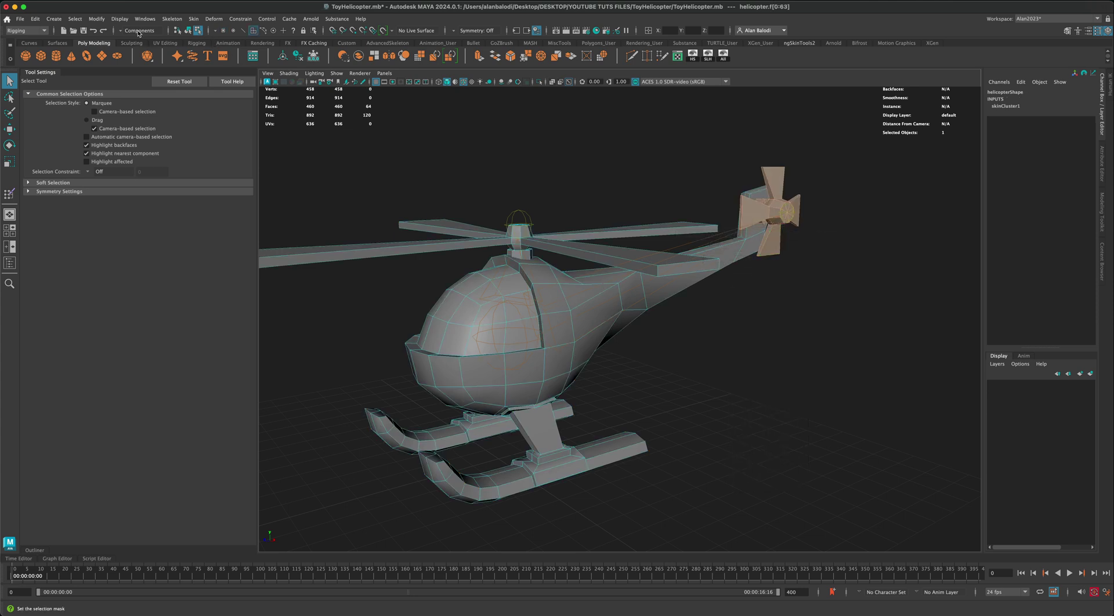
left_click(80, 23)
left_click(102, 72)
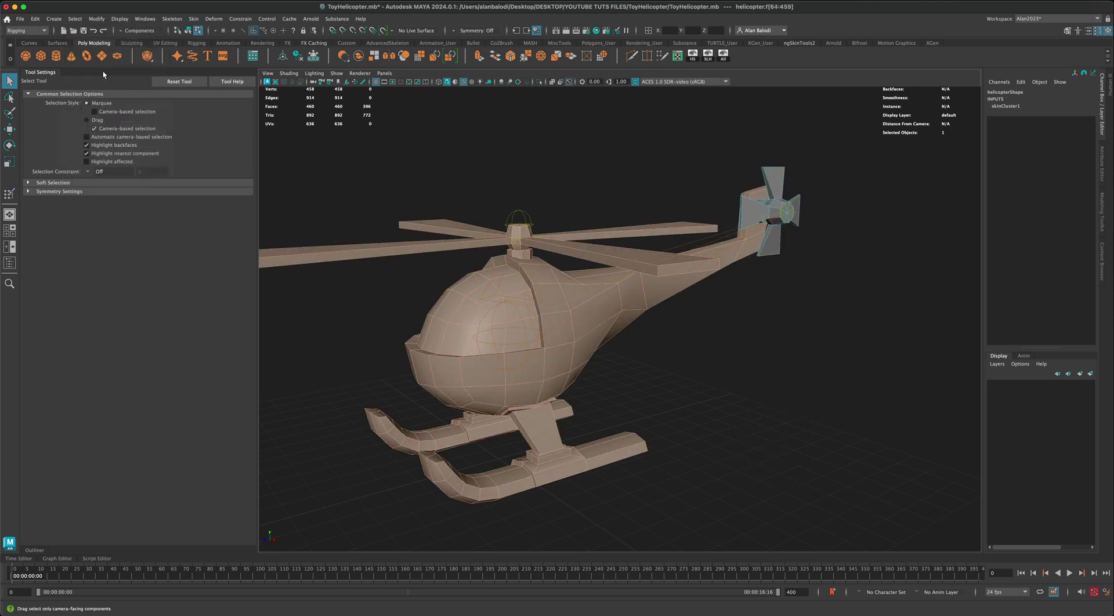
left_click(10, 194)
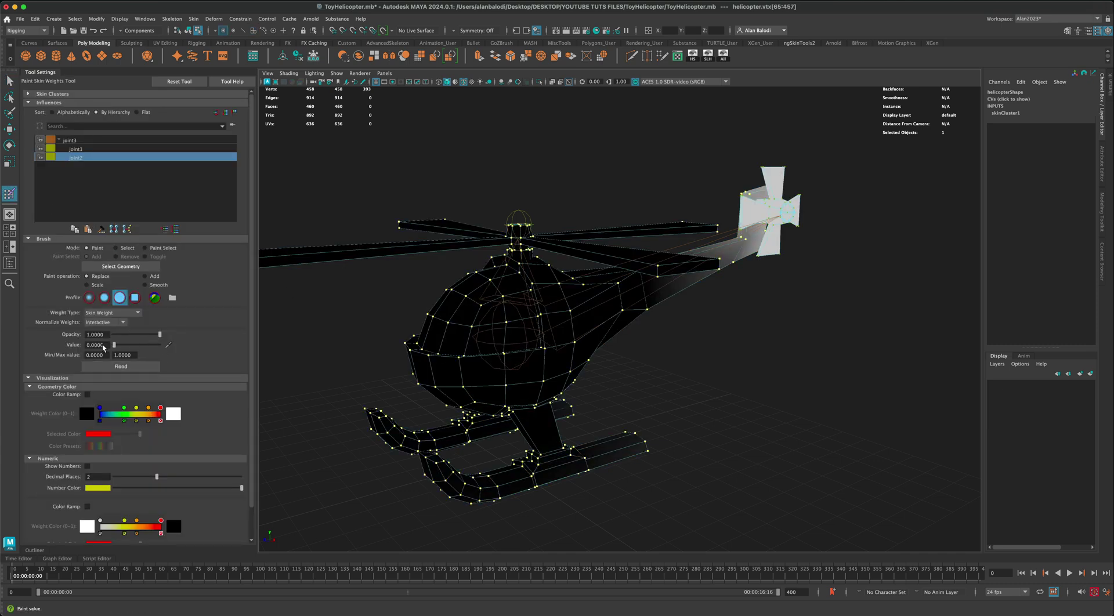
left_click(138, 367)
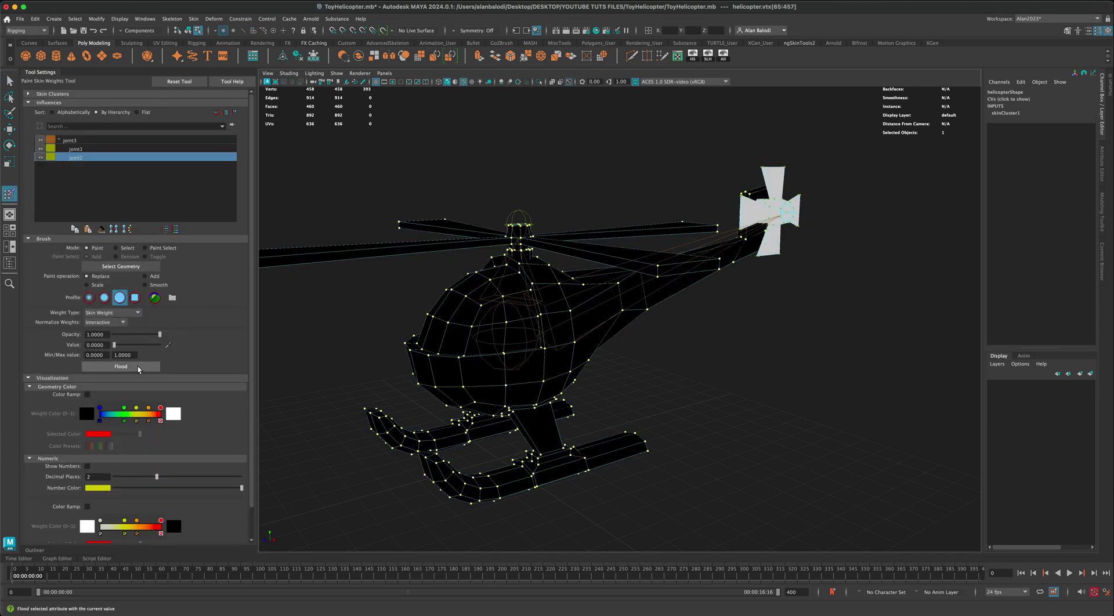
left_click(9, 80)
right_click_drag(731, 249, 827, 298)
- Test-rotate the main rotor joint to check its skin weights, and undo the rotation
left_click_drag(828, 310, 775, 300, "alt")
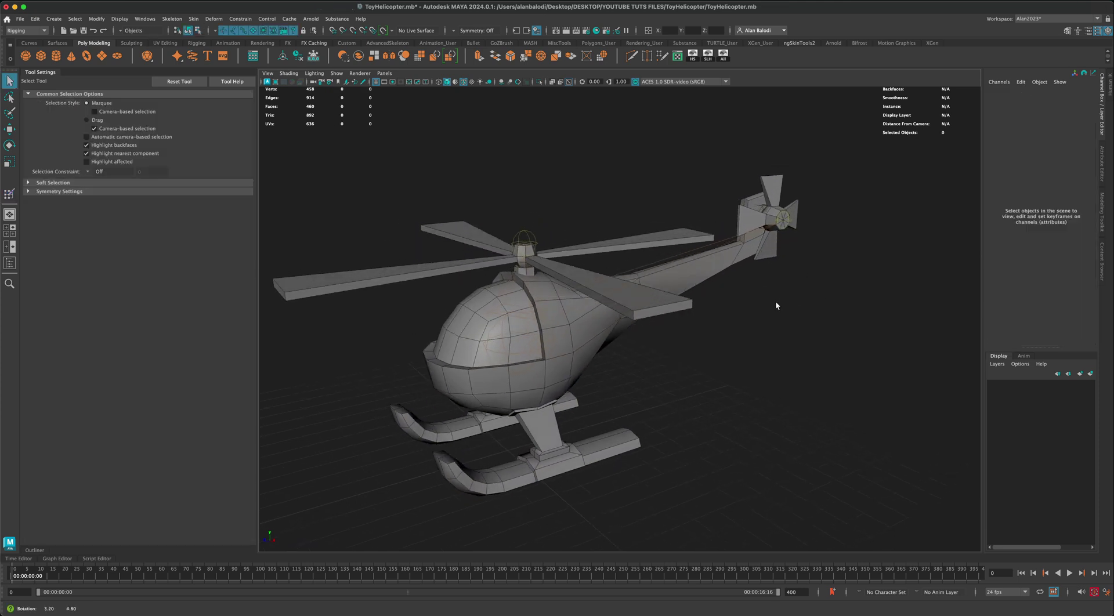
left_click(523, 234)
key("e")
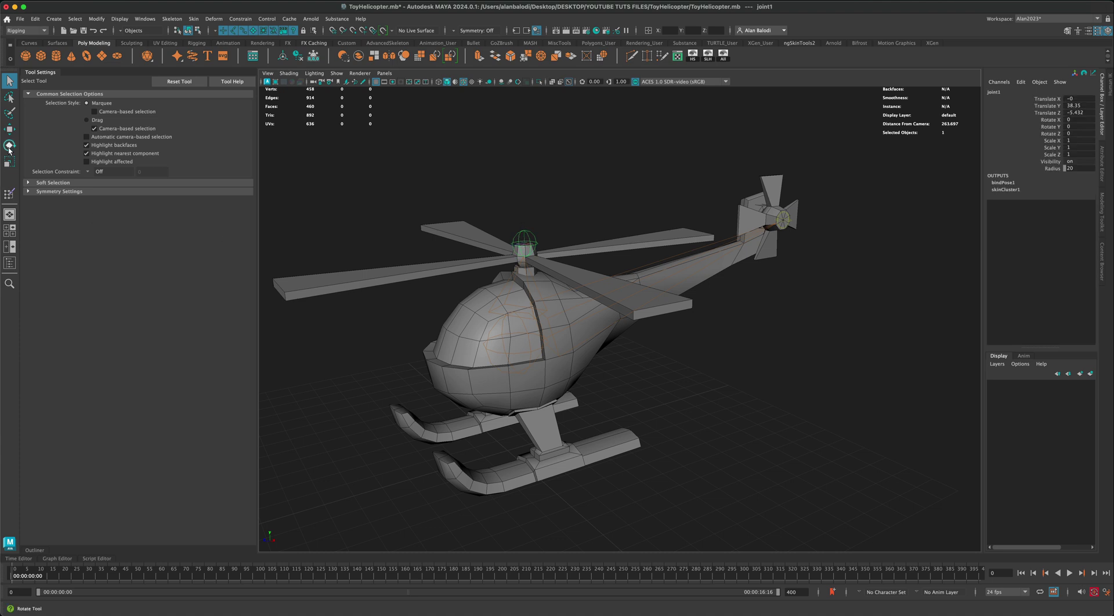
scroll(594, 218, "up", 4)
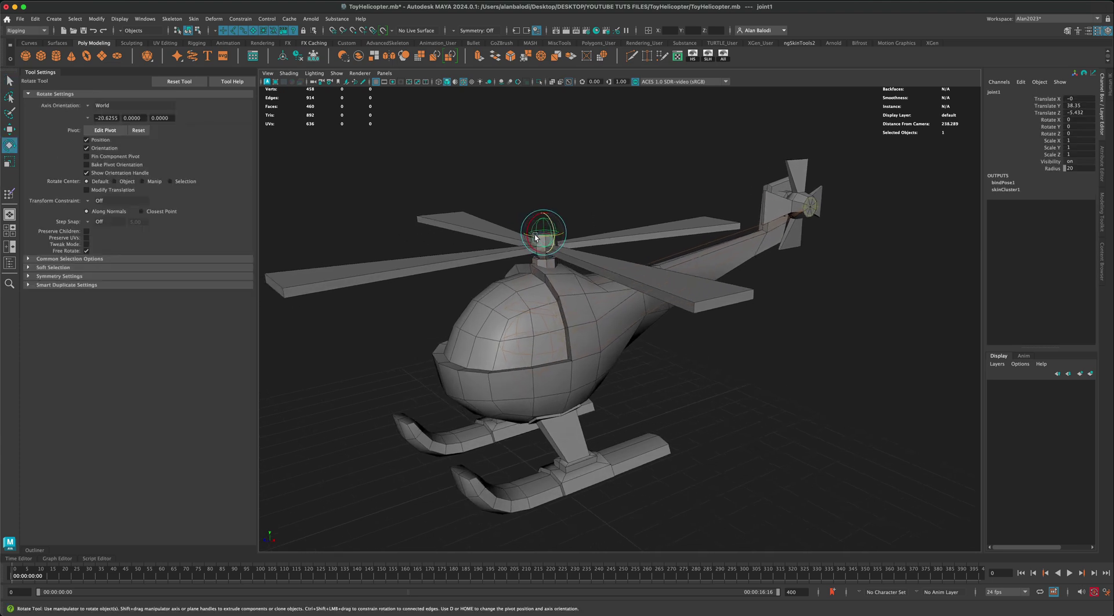
left_click_drag(535, 237, 763, 325)
key("super+z")
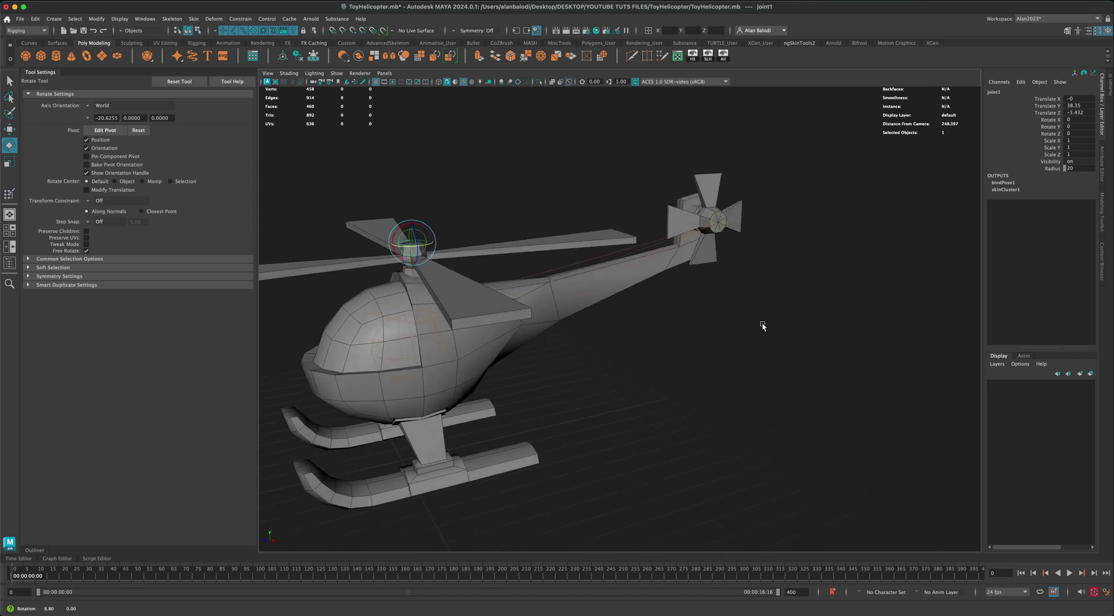
- Test-rotate the tail rotor joint to check its skin weights, and undo the rotation
left_click(725, 225)
mouse_move(705, 210)
left_mouse_down()
mouse_move(708, 198)
mouse_move(691, 208)
left_mouse_up()
key("super+z")
right_click_drag(676, 360, 674, 368, "alt")
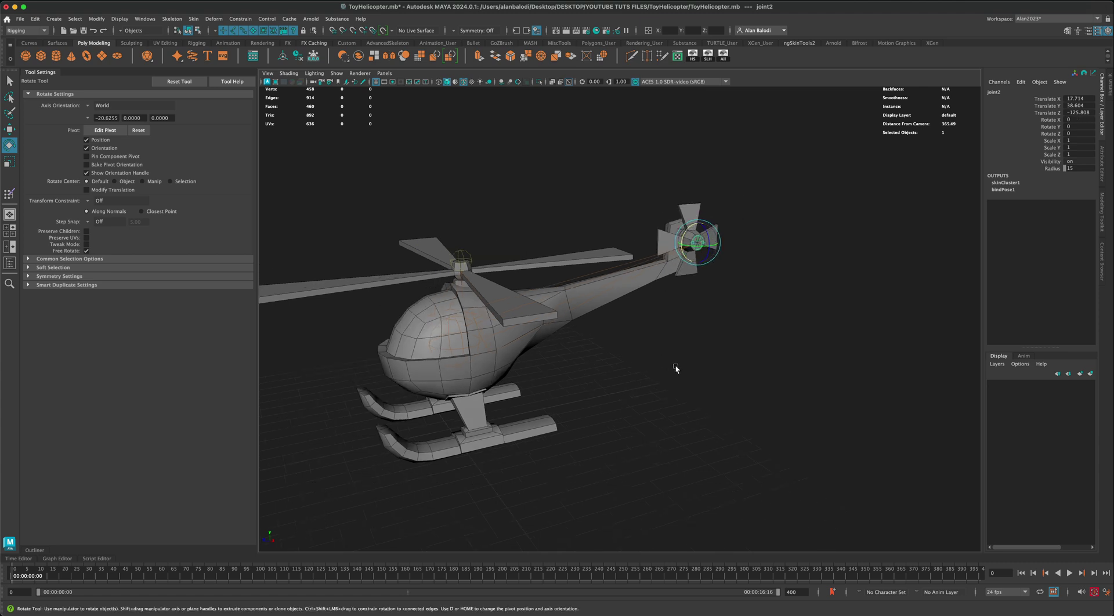
- Test-move the body joint to check that the whole helicopter follows, and undo the move
middle_click_drag(673, 367, 761, 356, "alt")
left_click(9, 81)
mouse_move(348, 334)
left_mouse_down("alt")
mouse_move(400, 330)
mouse_move(357, 328)
left_mouse_up("alt")
left_click(533, 319)
scroll(378, 330, "down", 2)
key("w")
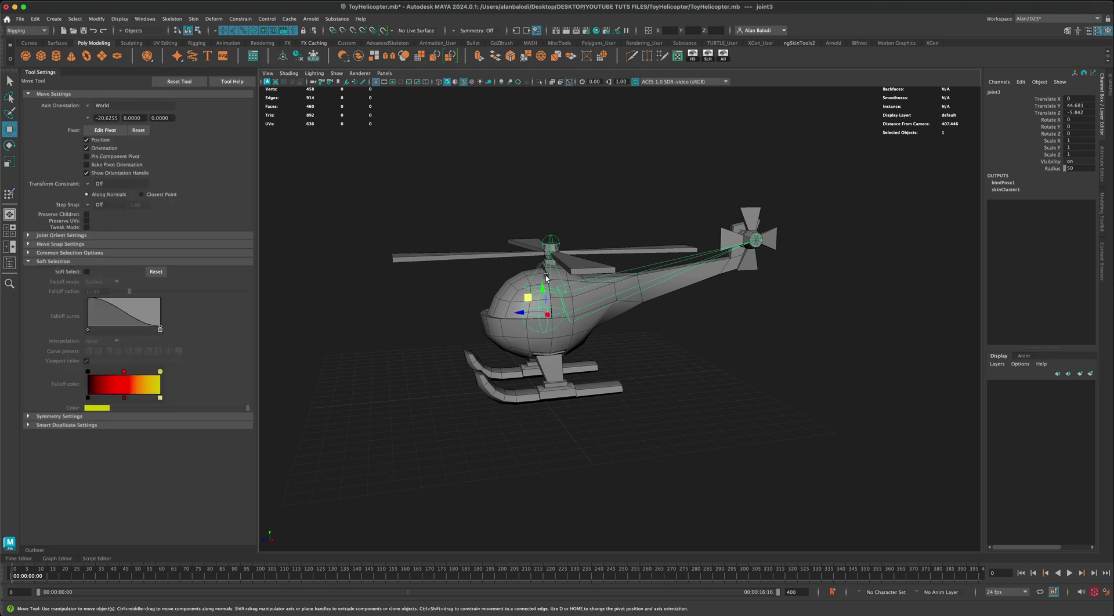
left_click_drag(521, 302, 462, 272)
key("ctrl+z")
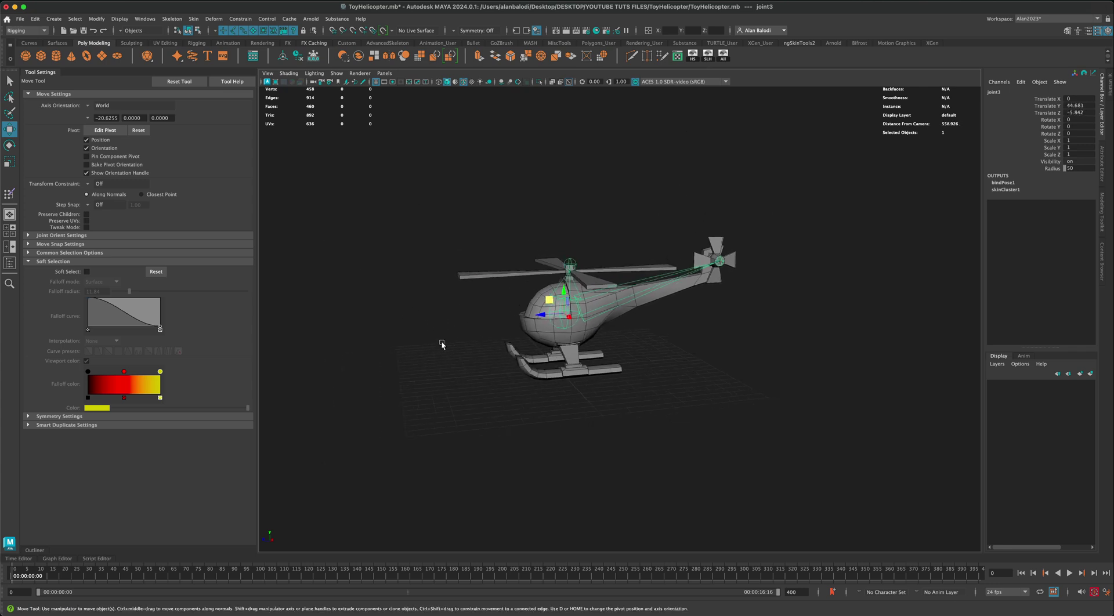
scroll(442, 336, "up", 3)
left_click_drag(438, 334, 410, 329, "alt")
scroll(436, 328, "up", 4)
left_click(9, 80)
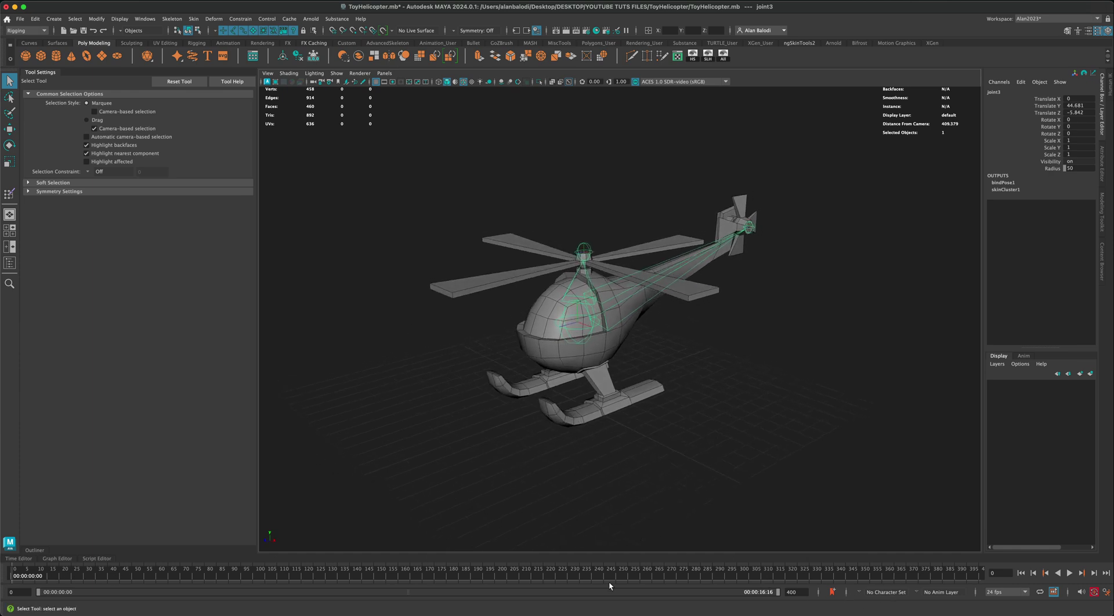
- Set the end of the animation range to frame 12, keeping the frame rate at 24 fps
left_click_drag(801, 592, 778, 591)
type("12")
key("Return")
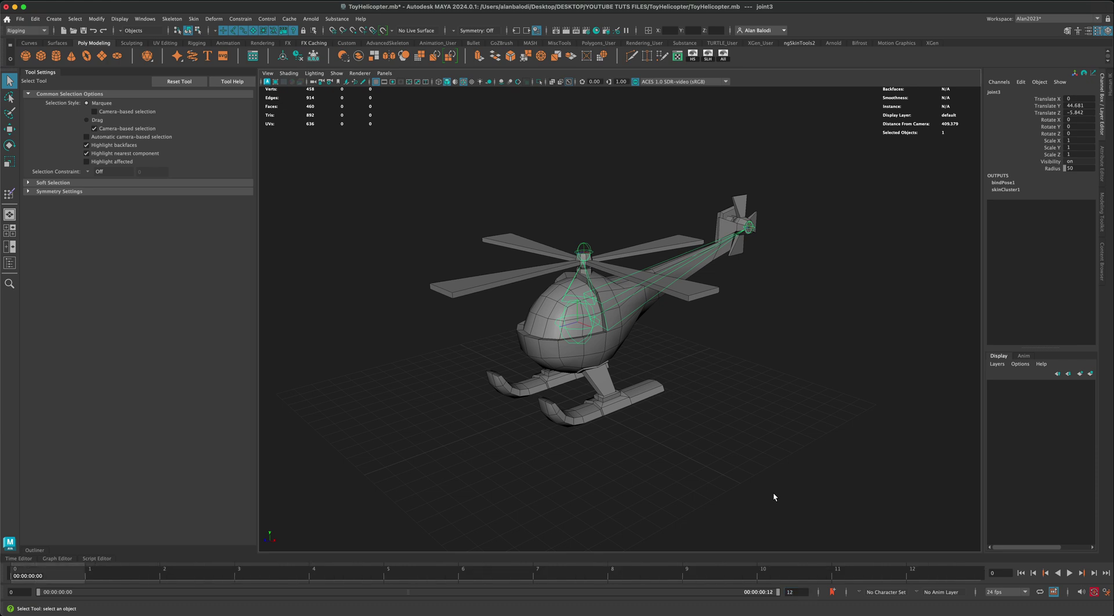
left_click(1025, 592)
left_click(1026, 592)
- Set keyframes on the main rotor joint at frames 0 and 12
mouse_move(563, 498)
left_mouse_down("alt")
mouse_move(569, 486)
mouse_move(554, 484)
left_mouse_up("alt")
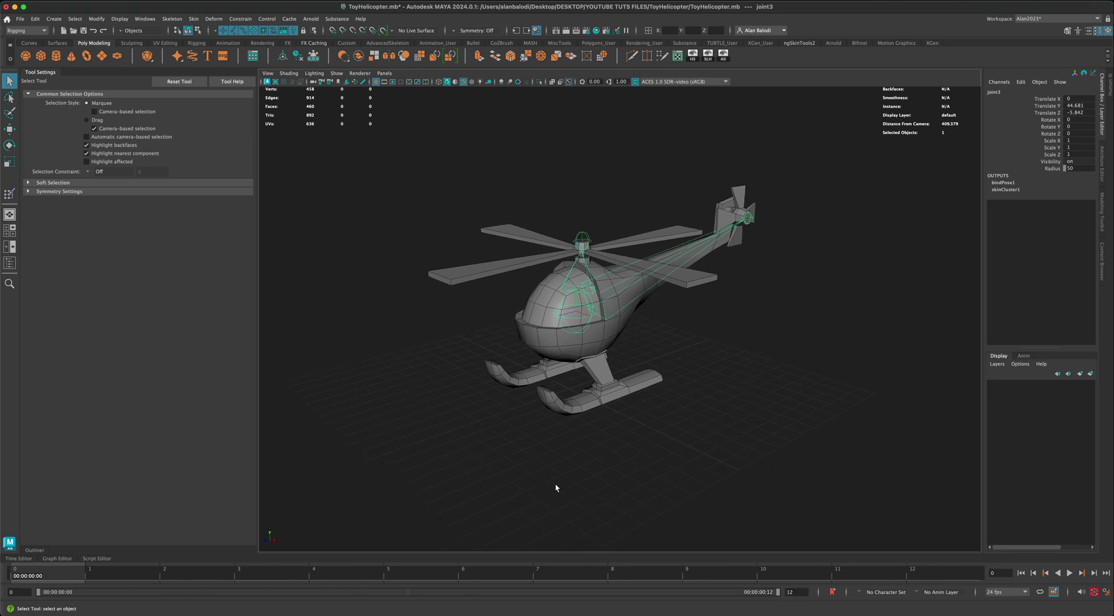
right_click_drag(554, 485, 573, 494, "alt")
left_click_drag(574, 495, 576, 500, "alt")
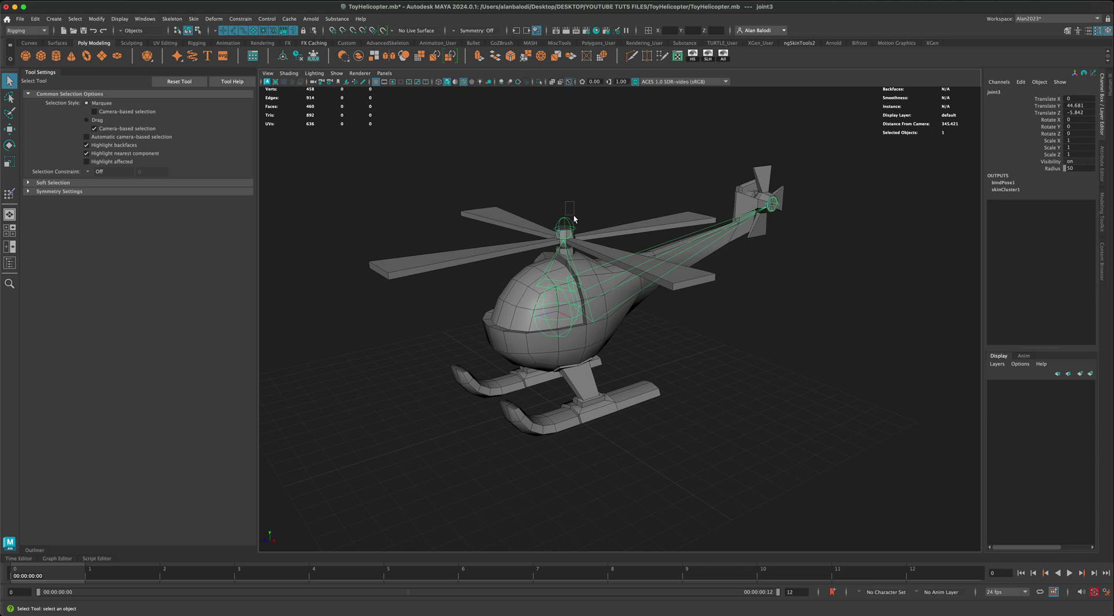
left_click(573, 226)
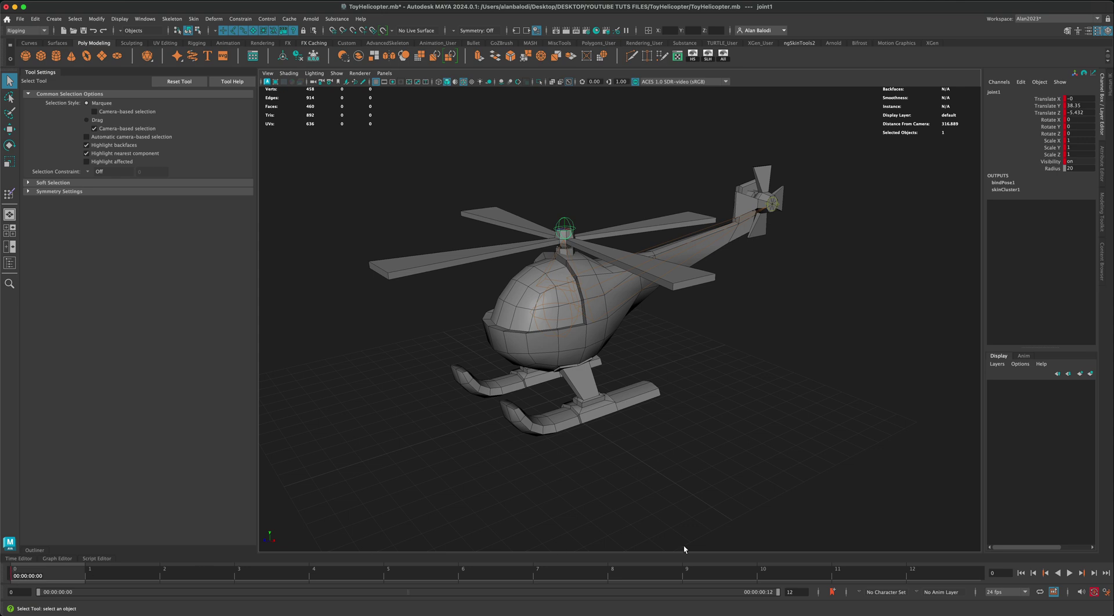
left_click_drag(62, 577, 929, 576)
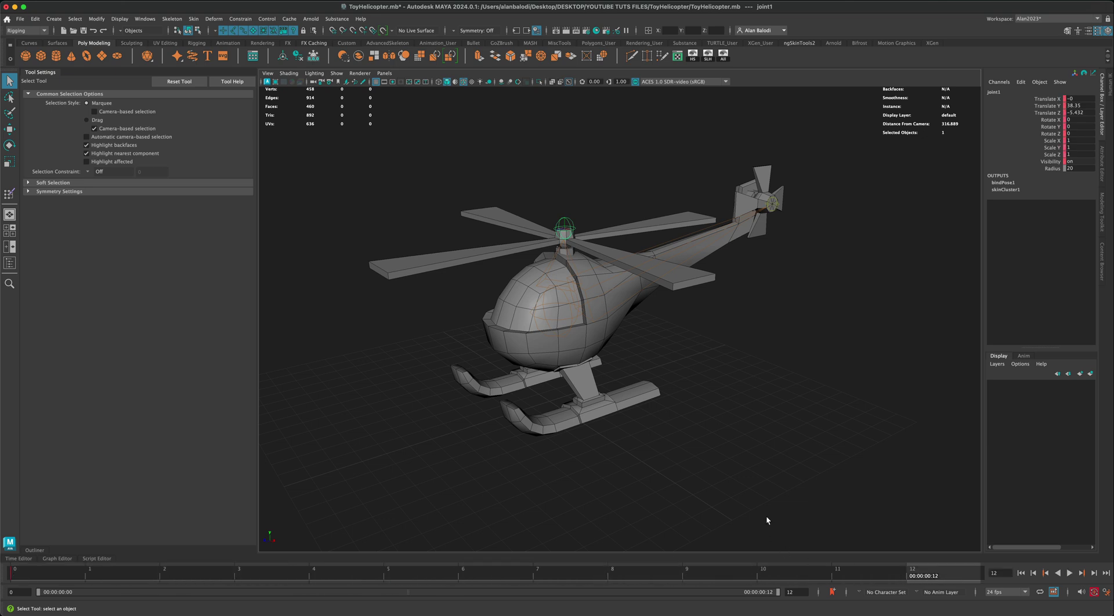
key("s")
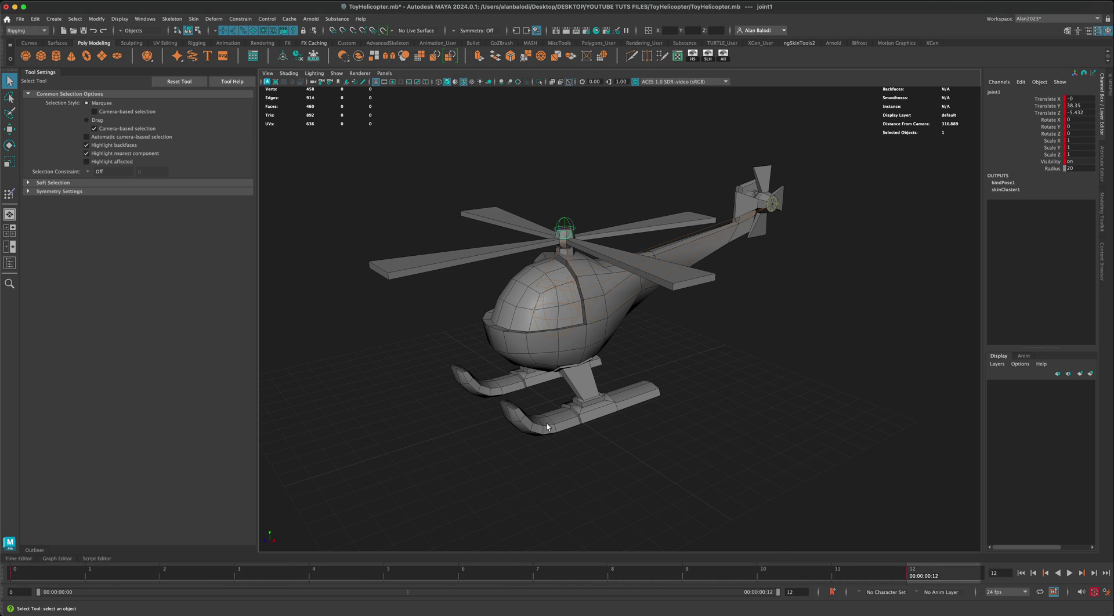
- Rotate the main rotor joint 360 degrees around Y at frame 12 using stepped rotation
left_click(10, 147)
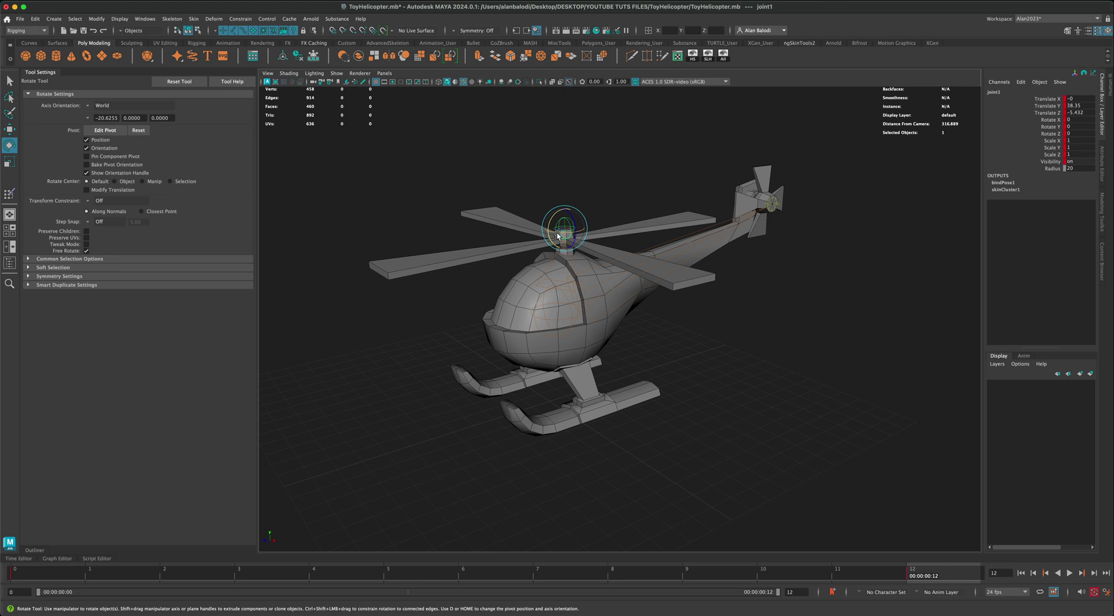
key("j")
left_click_drag(556, 233, 665, 227)
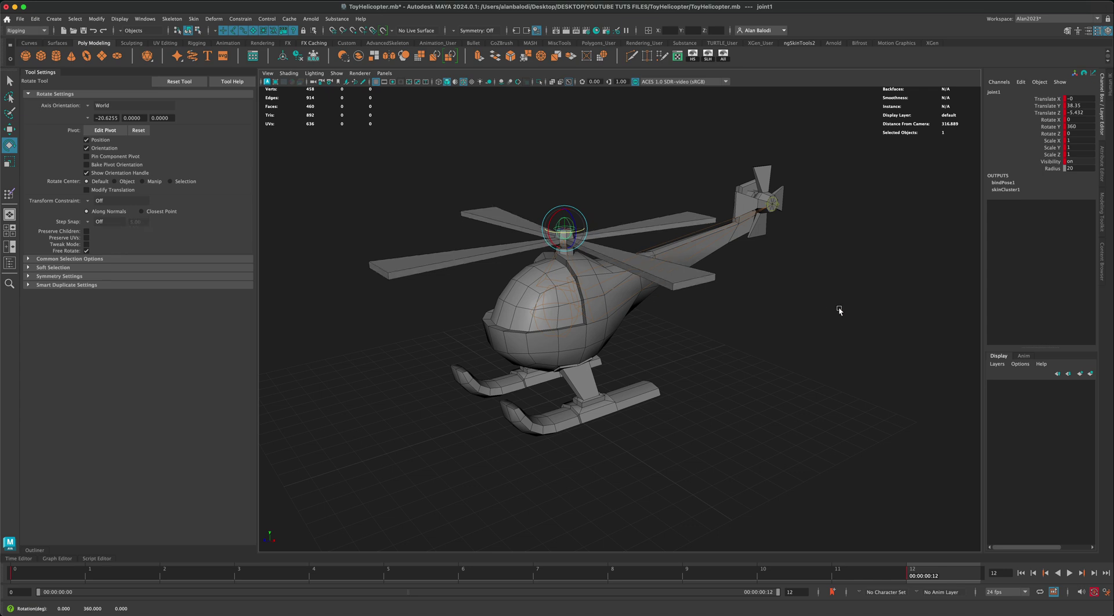
- Play back the main rotor spin, stop it and return to the start frame
left_click(1069, 573)
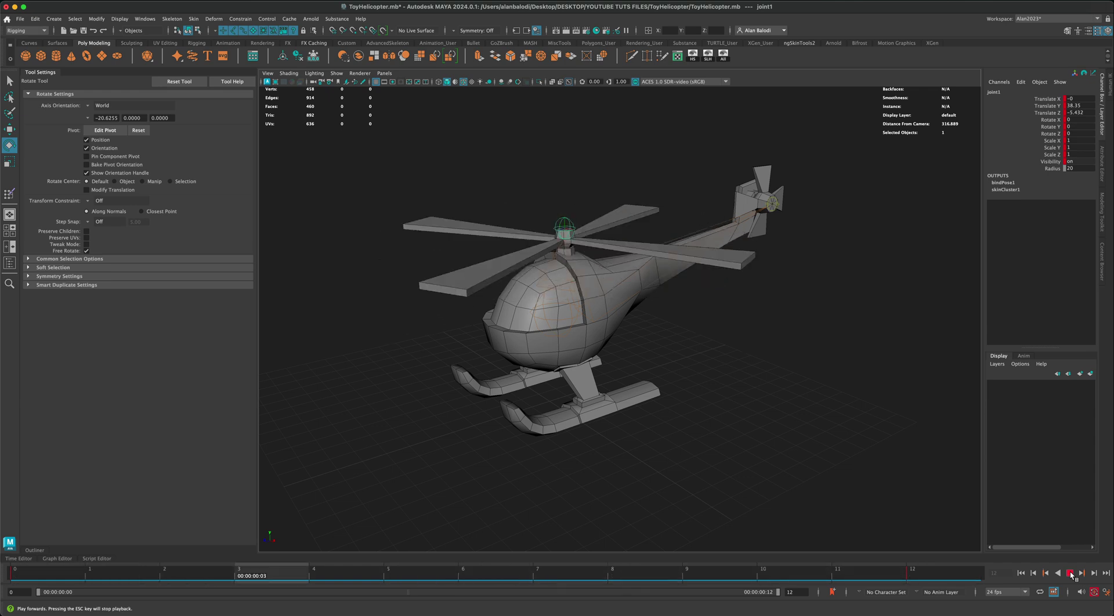
left_click(1070, 573)
key("q")
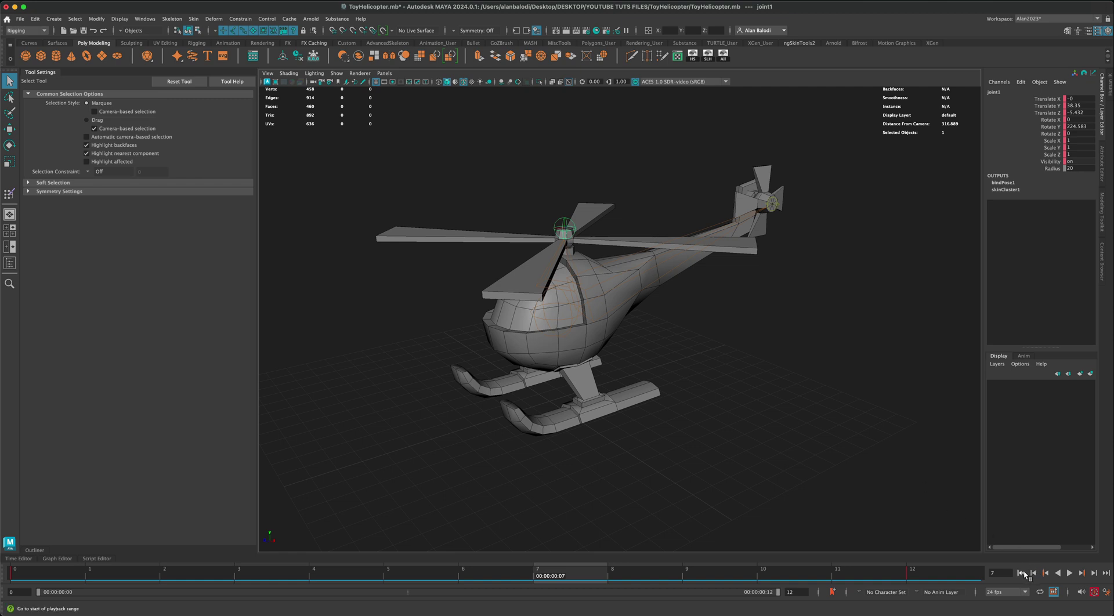
left_click(1021, 573)
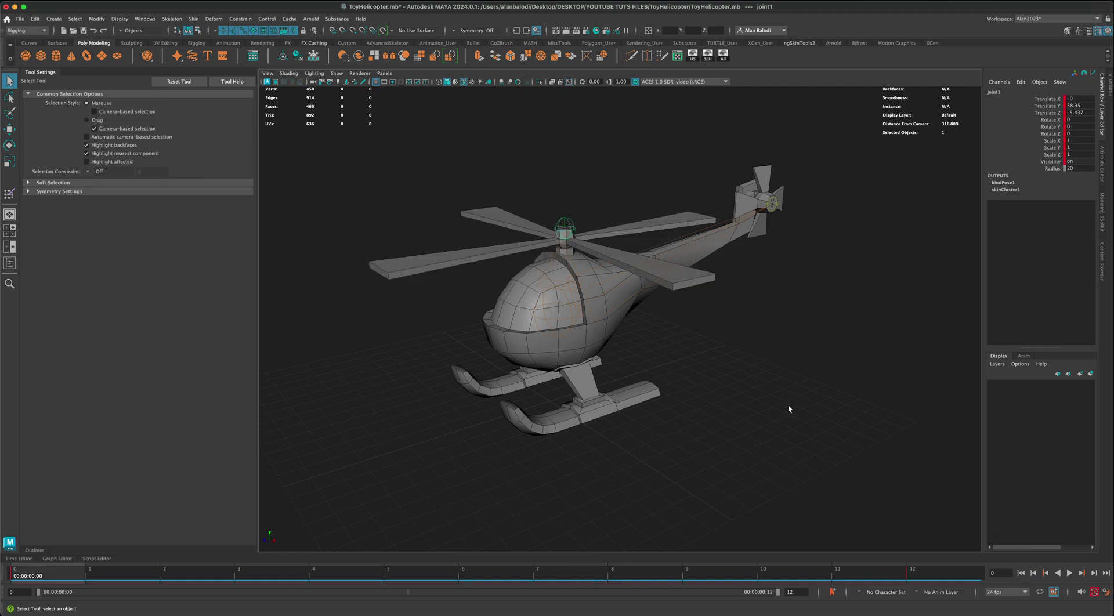
- Open the Graph Editor for the main rotor joint and give its Rotate Y curve linear tangents
left_click(546, 205)
left_click(566, 224)
left_click(34, 31)
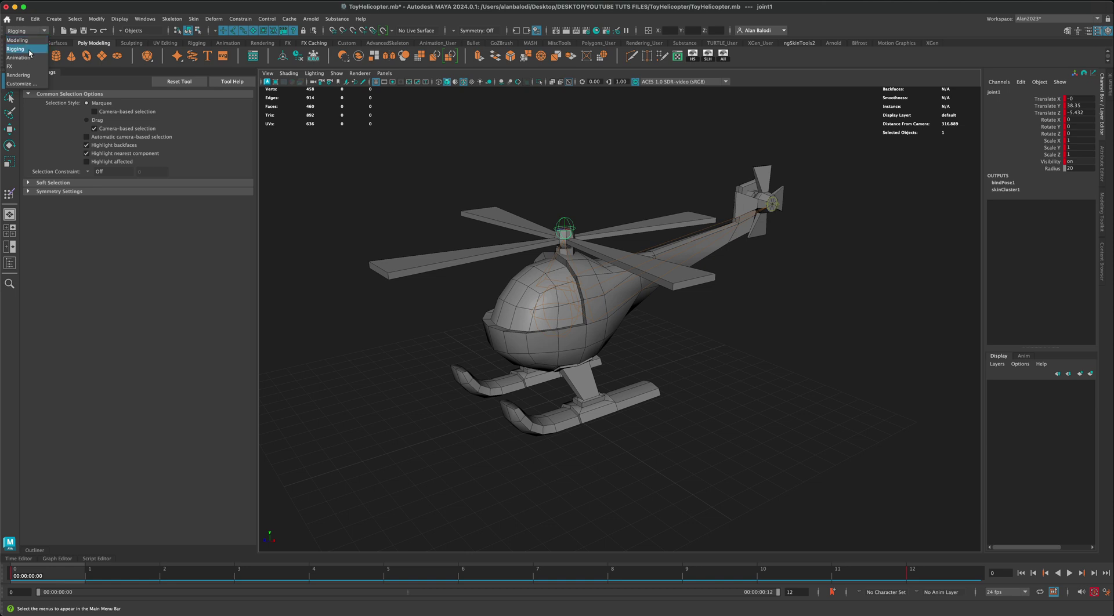
left_click(29, 60)
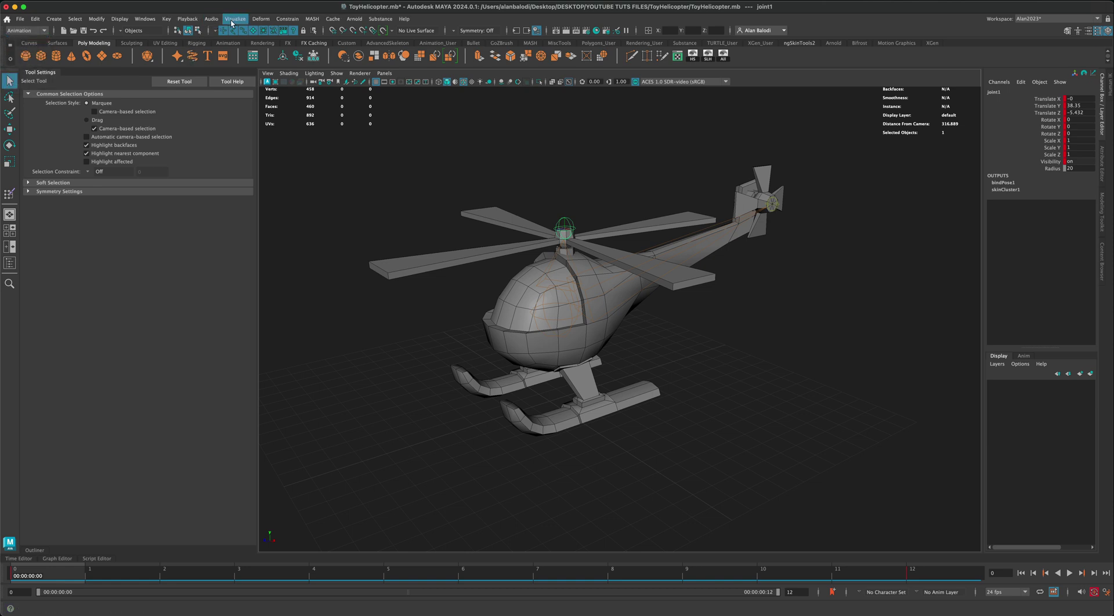
left_click(145, 19)
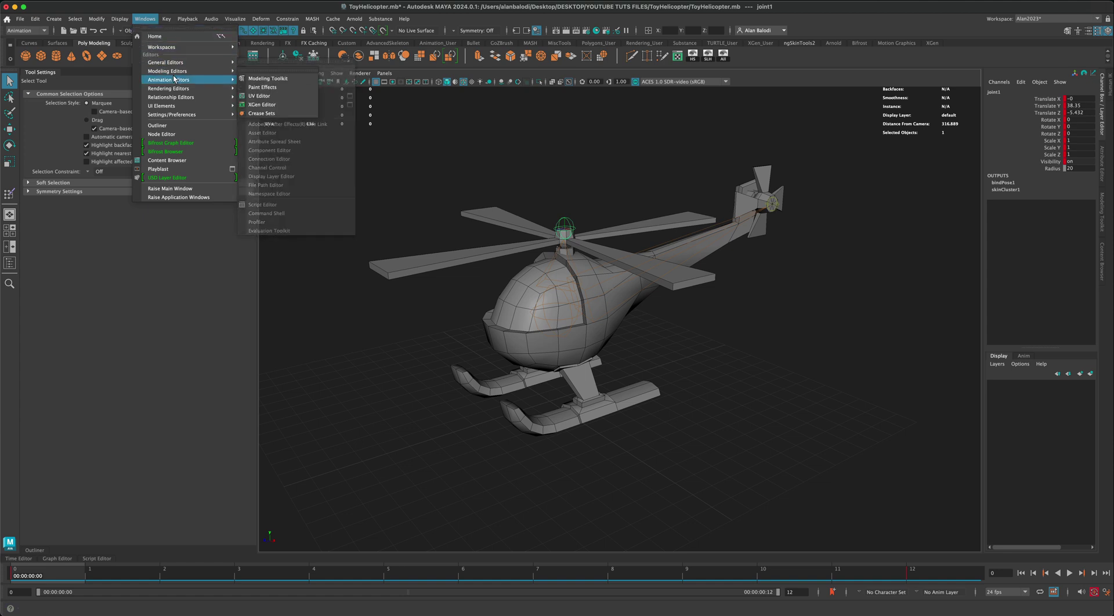
left_click(263, 90)
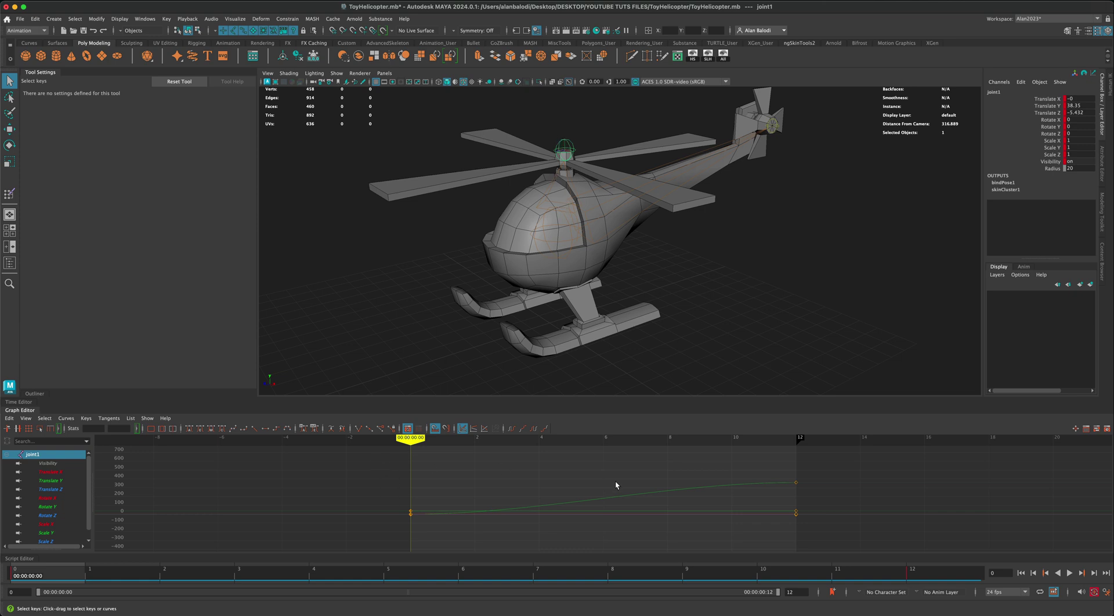
left_click(638, 494)
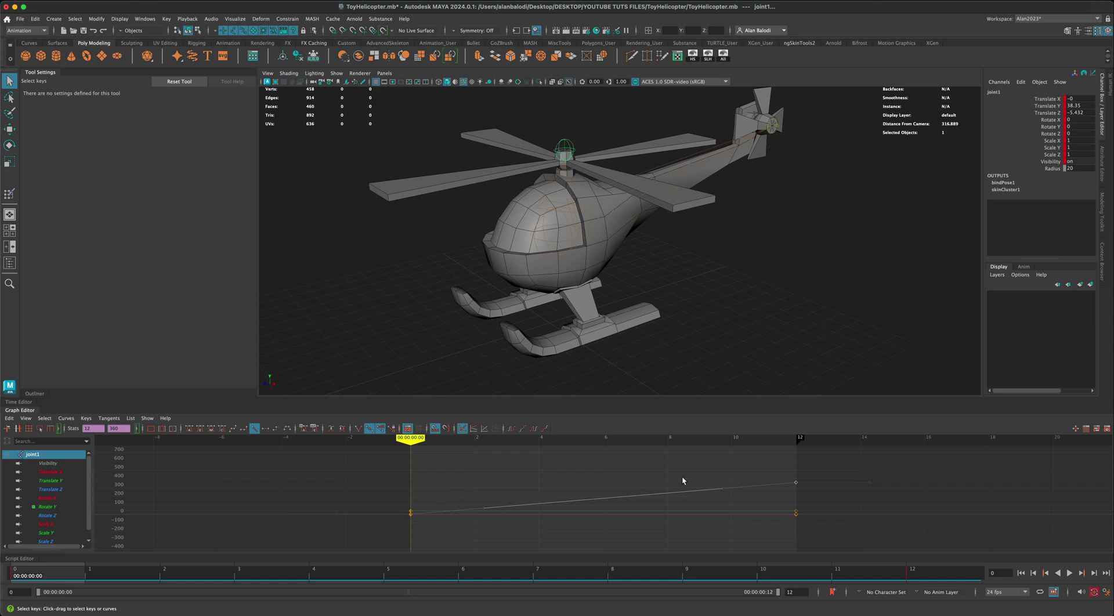
- Play back the animation to check the main rotor's constant spin, and stop playback
left_click(1069, 574)
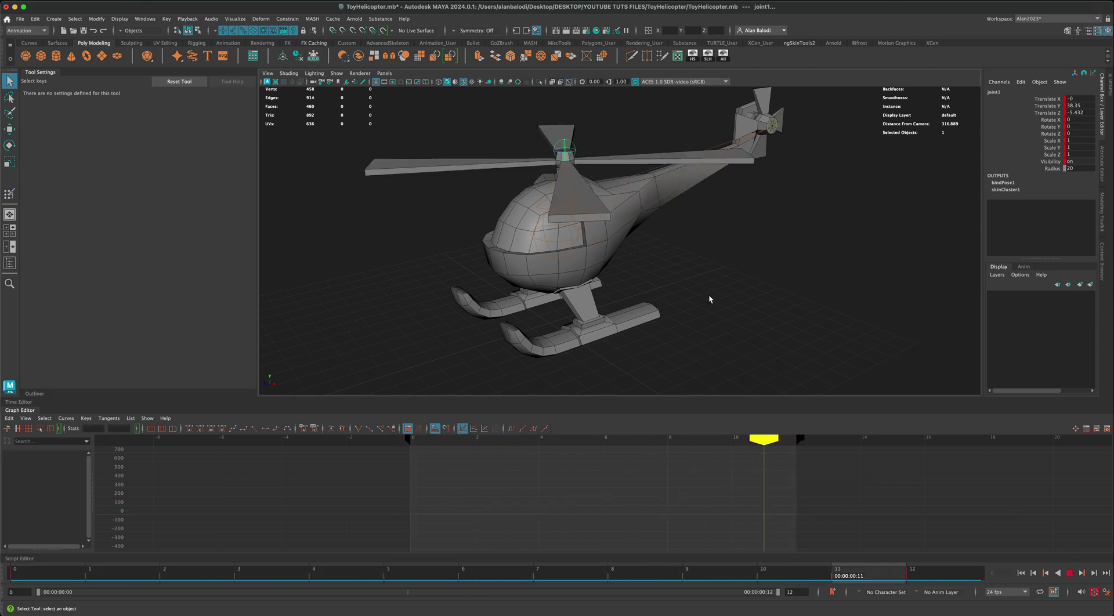
left_click_drag(708, 294, 666, 229, "alt")
left_click(1070, 573)
- Select the tail rotor joint and set keyframes on it at frames 0 and 12
left_click(650, 193)
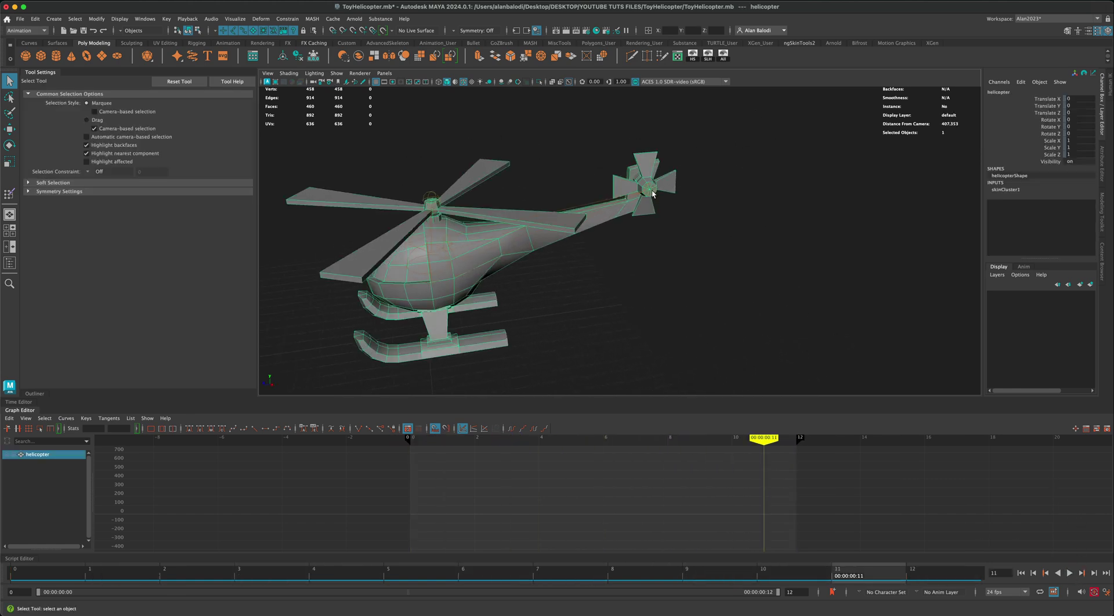
left_click_drag(704, 263, 671, 287, "alt")
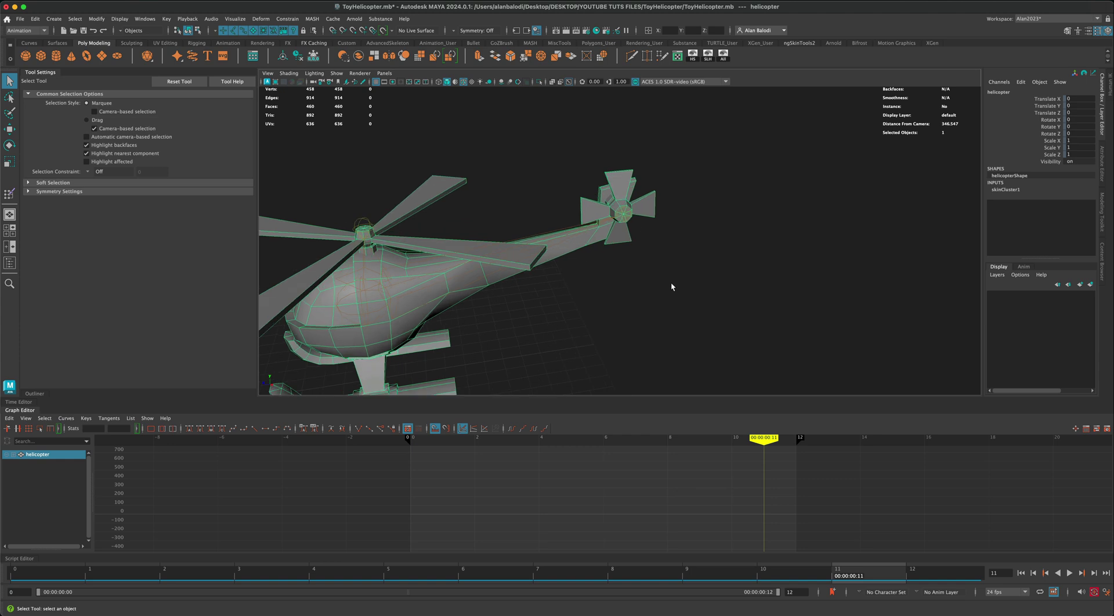
left_click(625, 213)
left_click_drag(624, 213, 659, 281, "alt")
left_click(1021, 574)
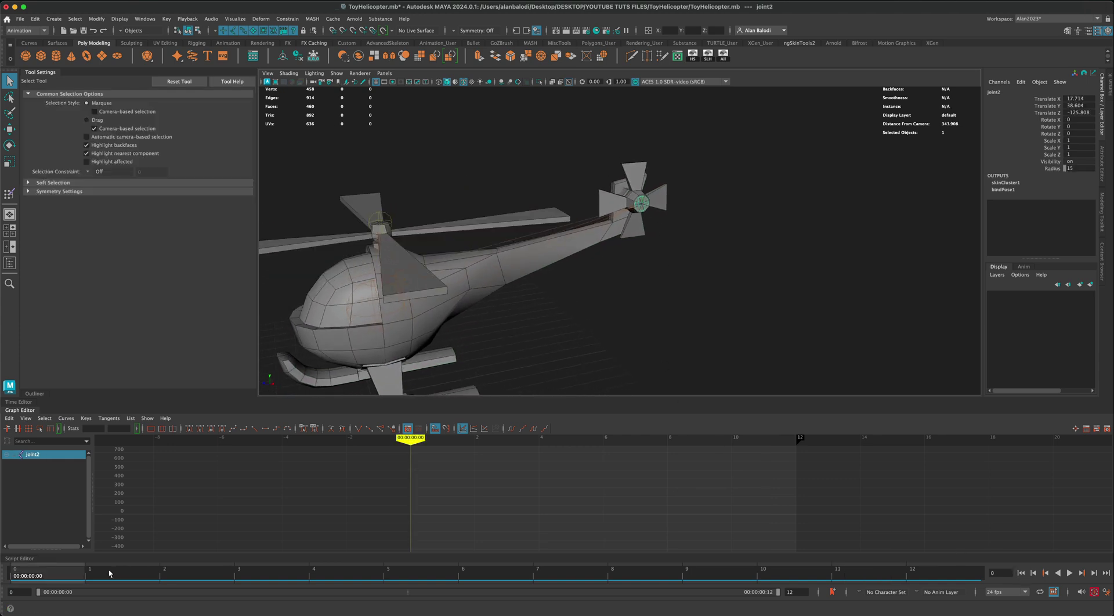
key("s")
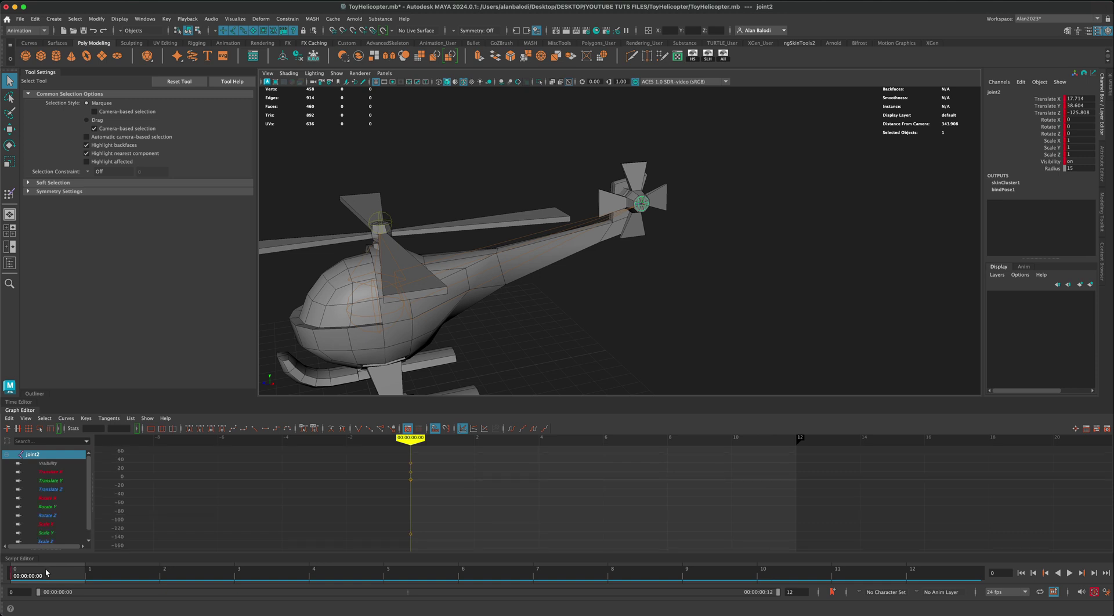
key("alt+v")
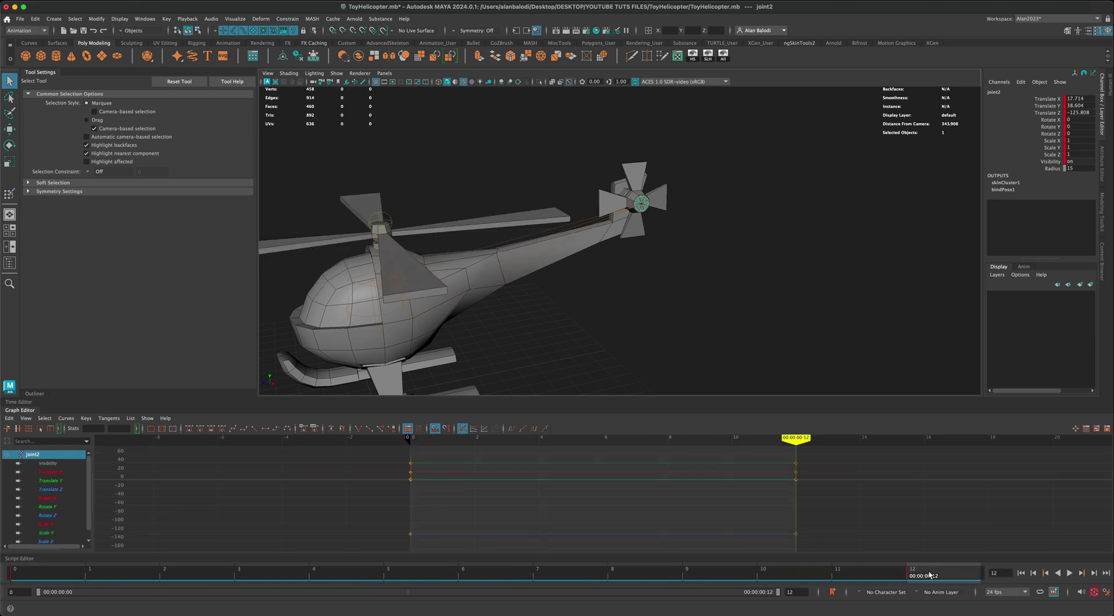
- Rotate the tail rotor joint to -360 degrees in X at frame 12 and give its Rotate X curve linear tangents
left_click(9, 146)
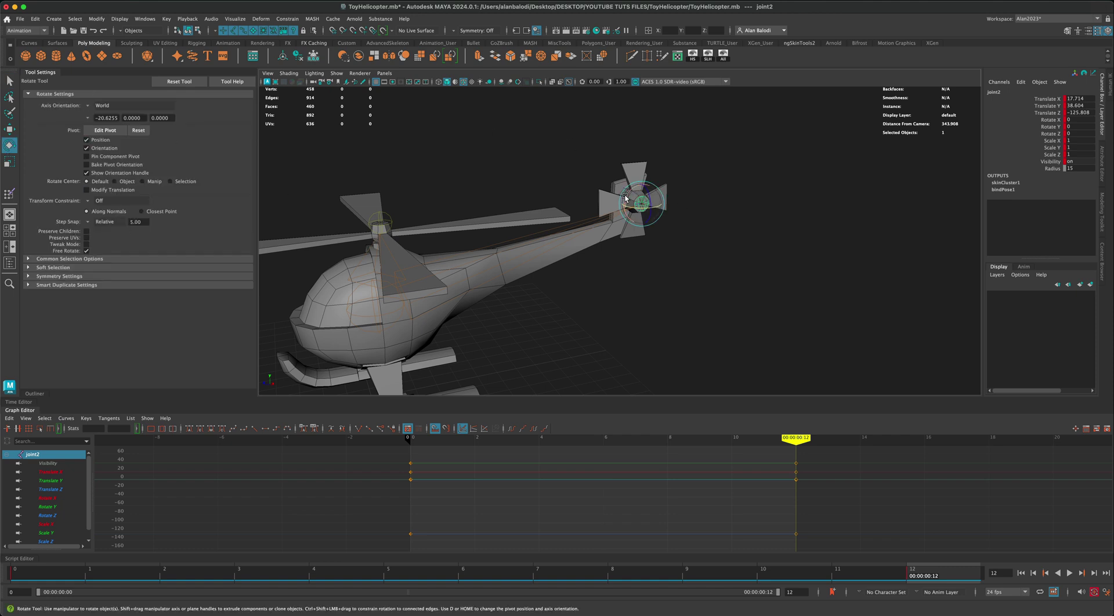
left_click_drag(626, 197, 739, 98)
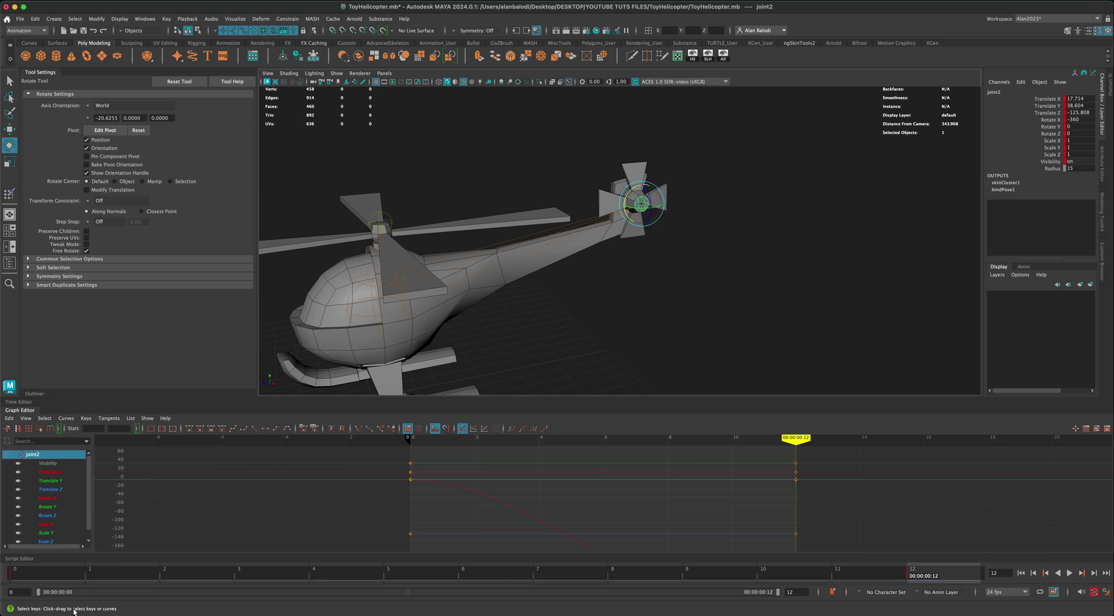
left_click_drag(690, 299, 711, 352, "alt")
right_click_drag(729, 514, 648, 515, "alt")
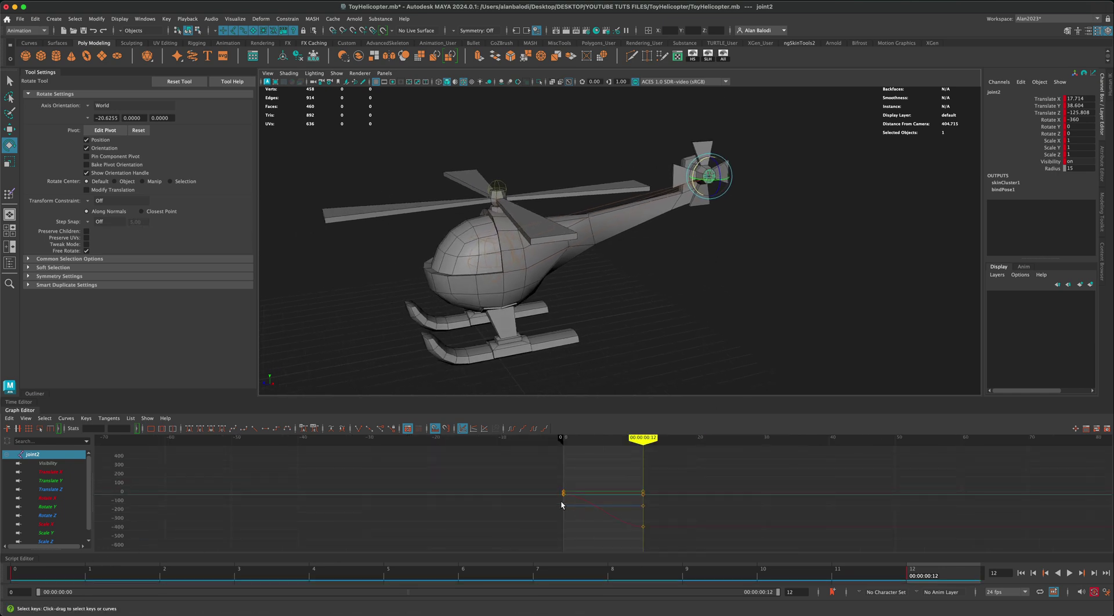
left_click_drag(602, 527, 600, 528)
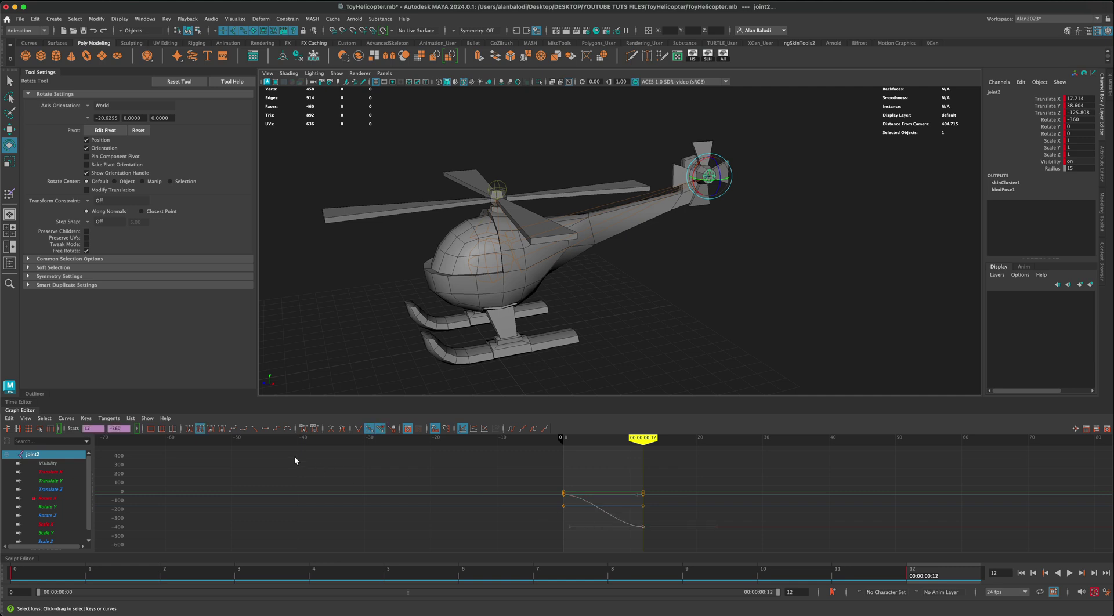
left_click(254, 429)
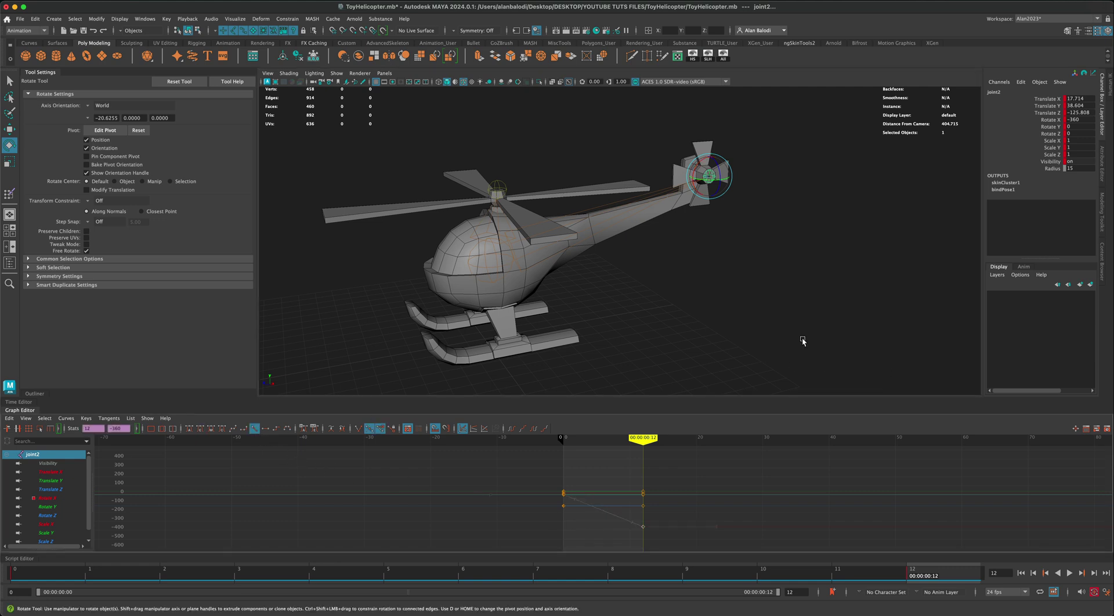
- Deselect the joint, play back the spin of both rotors, stop playback and collapse the Graph Editor
left_click(703, 271)
middle_click_drag(775, 316, 798, 317, "alt")
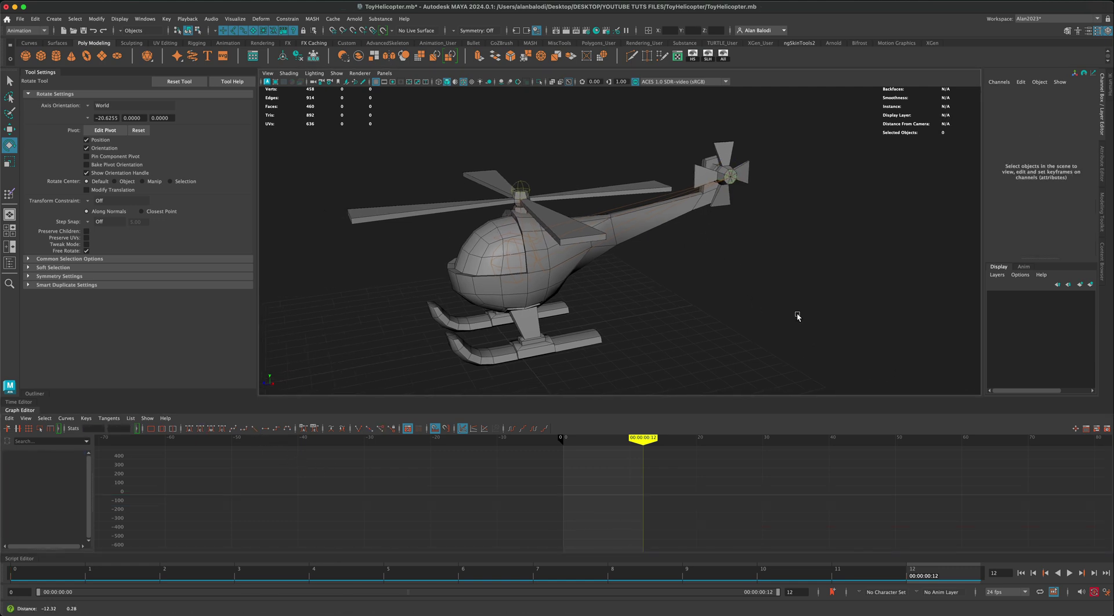
left_click(1070, 574)
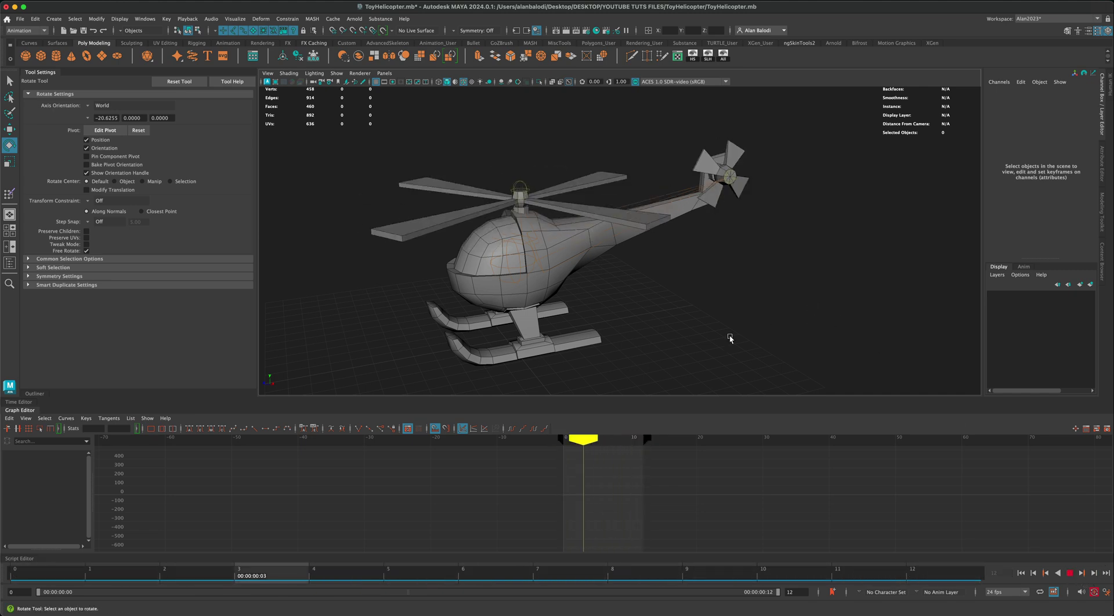
left_click(1070, 573)
left_click(26, 410)
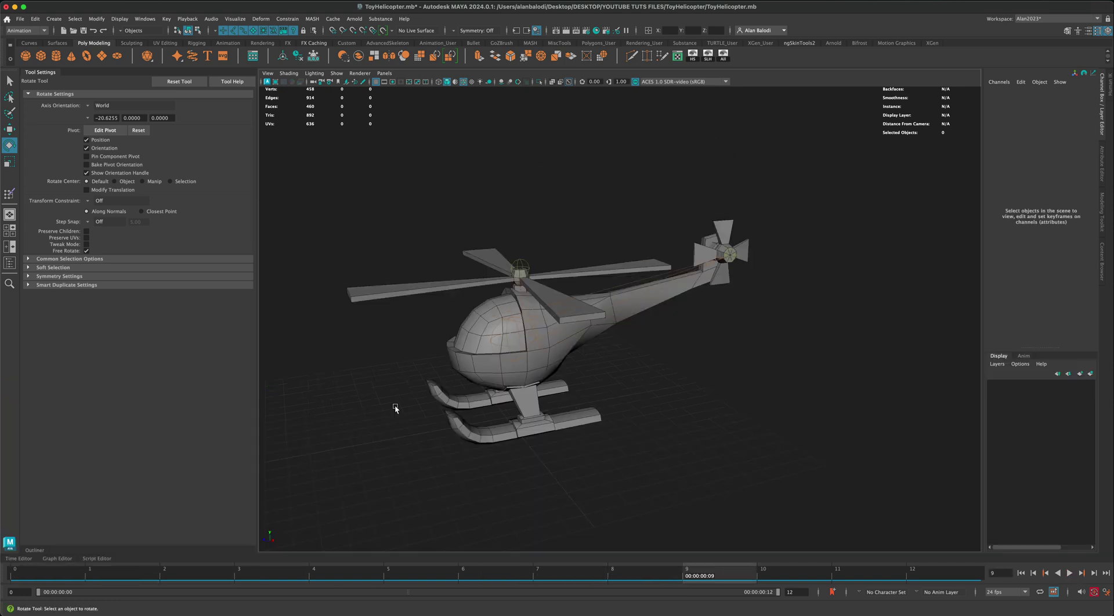
- Select the helicopter's body joint and move it up to about 73.7 in Translate Y at frame 0
left_click_drag(395, 405, 447, 385, "alt")
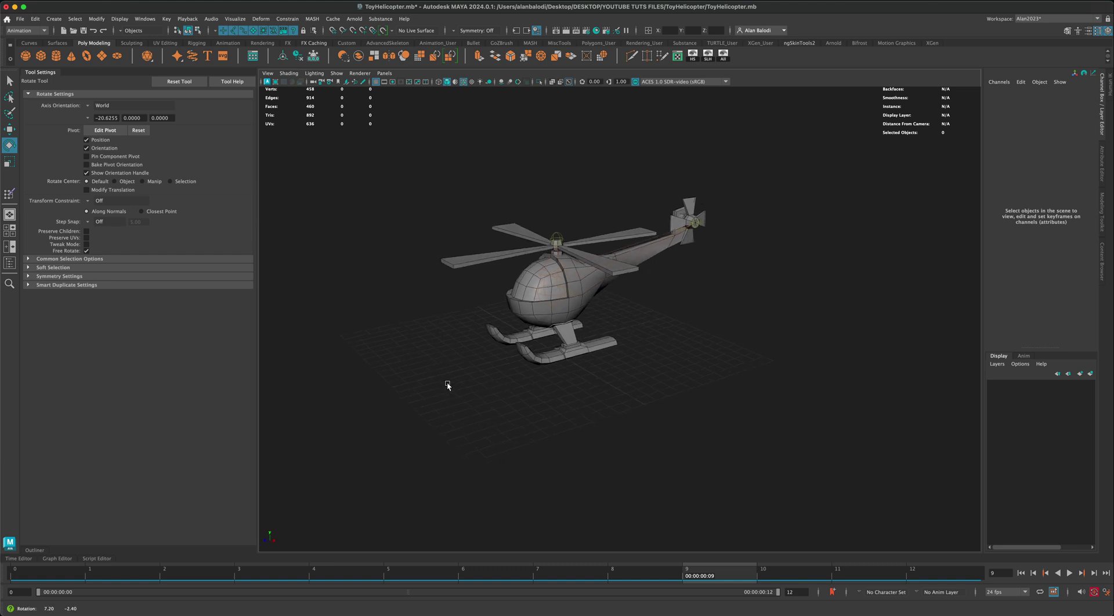
left_click(544, 295)
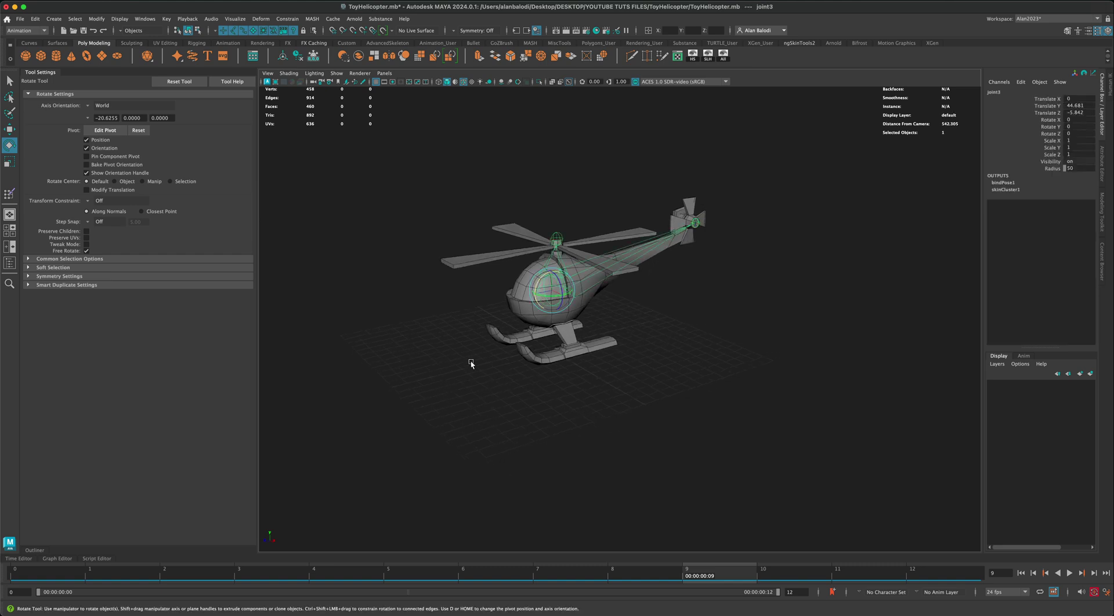
left_click(9, 129)
left_click_drag(399, 281, 415, 282, "alt")
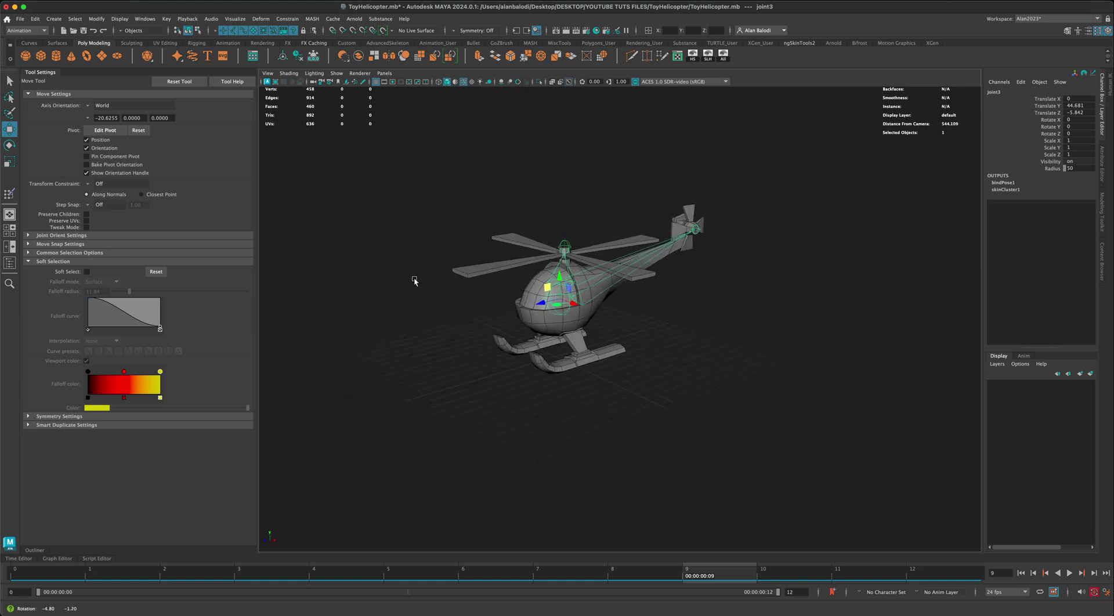
middle_click_drag(415, 282, 435, 285, "alt")
left_click_drag(414, 296, 426, 296, "alt")
middle_click_drag(425, 295, 413, 302, "alt")
key("alt+v")
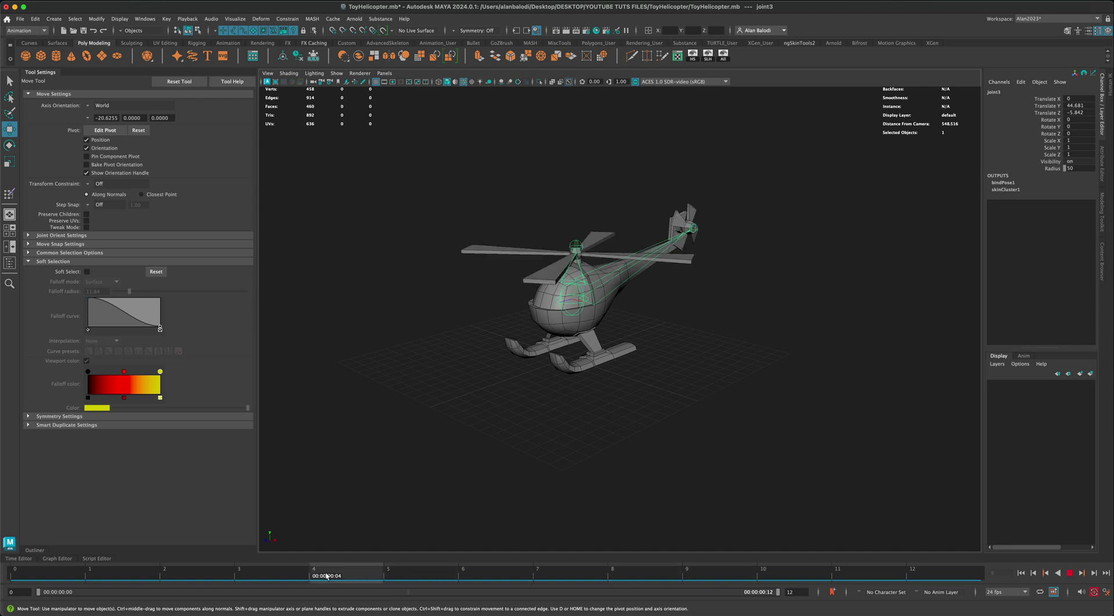
middle_click_drag(499, 352, 507, 378, "alt")
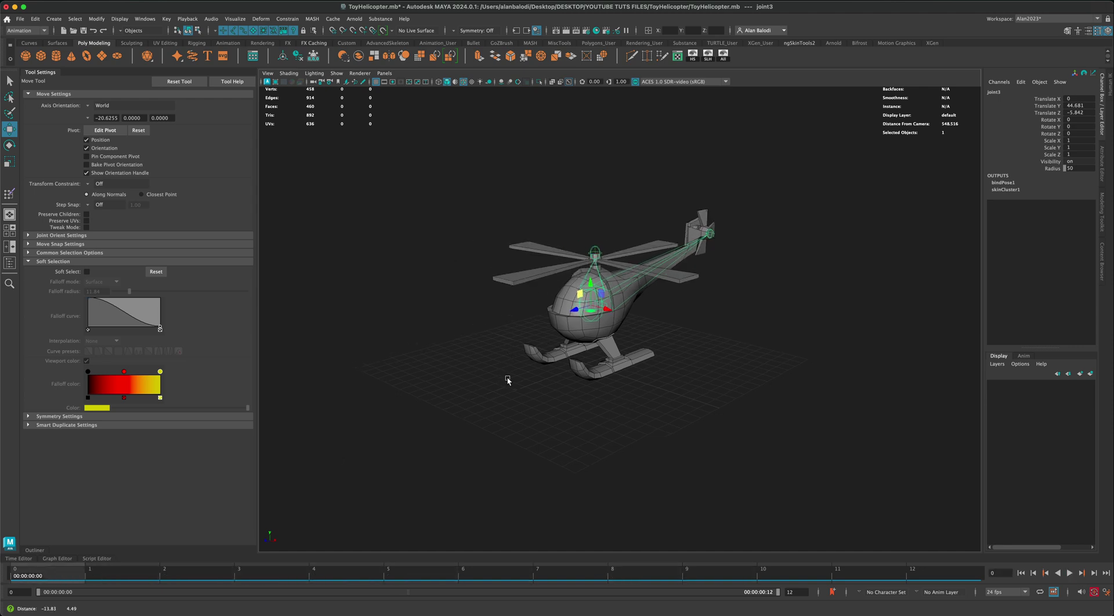
left_click_drag(592, 284, 590, 245)
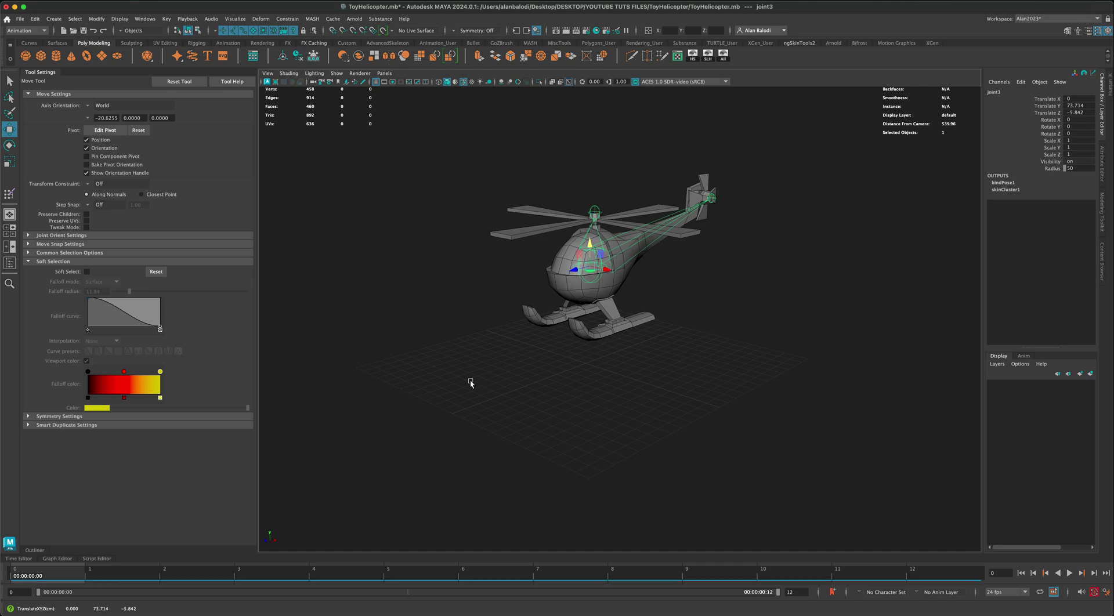
left_click_drag(471, 381, 482, 390, "alt")
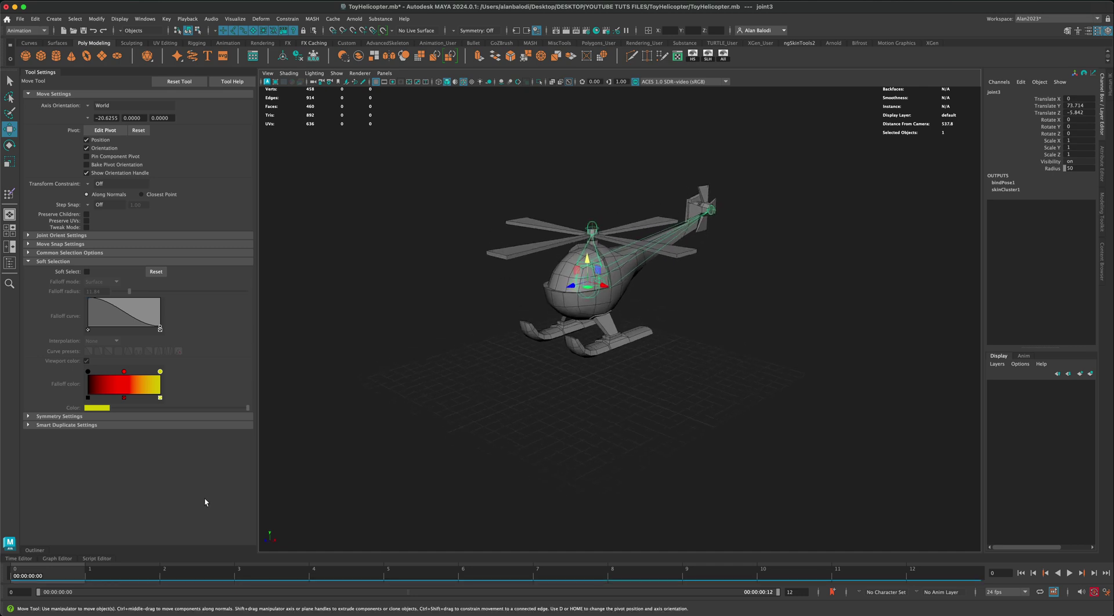
- Key the body joint at frames 0, 6 and 12, and raise it to about 77.7 in Translate Y at frame 6
left_click_drag(47, 573, 477, 576)
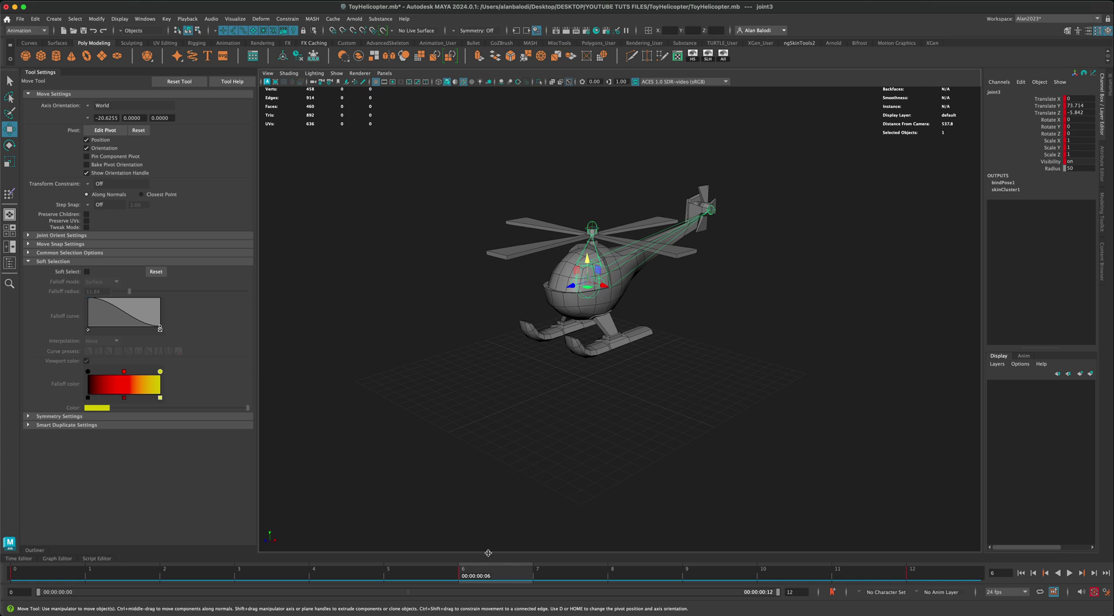
scroll(609, 351, "up", 3)
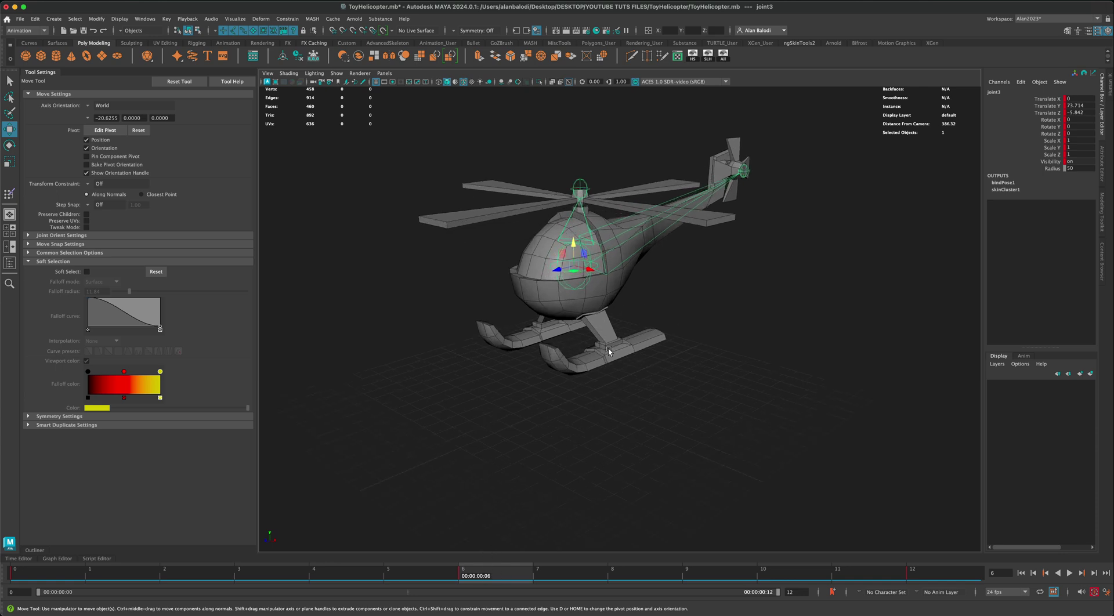
left_click(572, 246)
left_click_drag(572, 246, 573, 237)
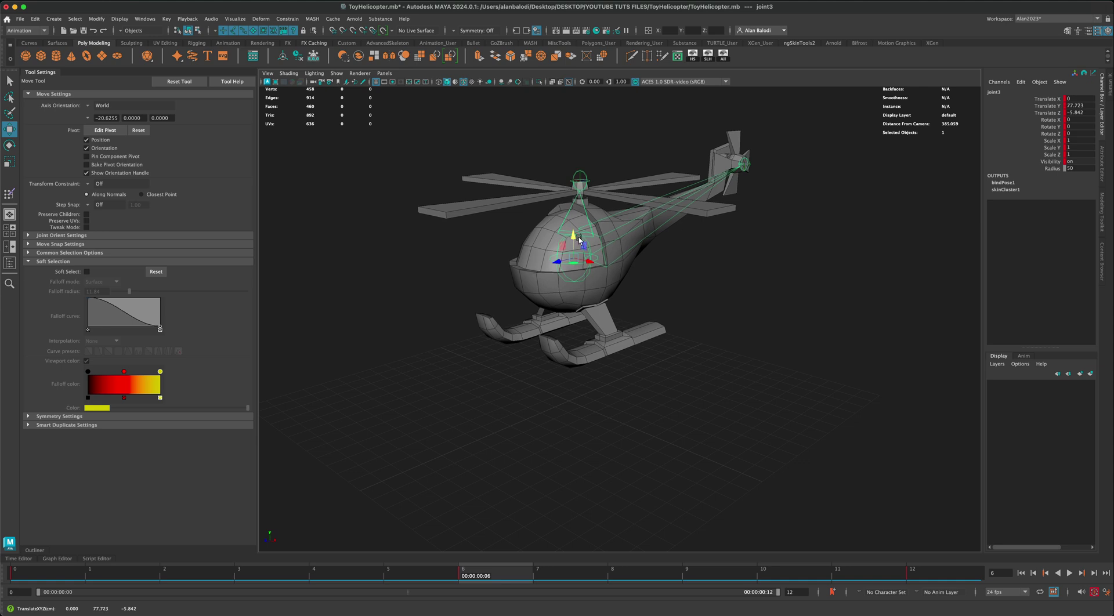
- Deselect the body joint, play back the helicopter's hover motion, and stop playback
left_click(771, 331)
scroll(767, 354, "down", 2)
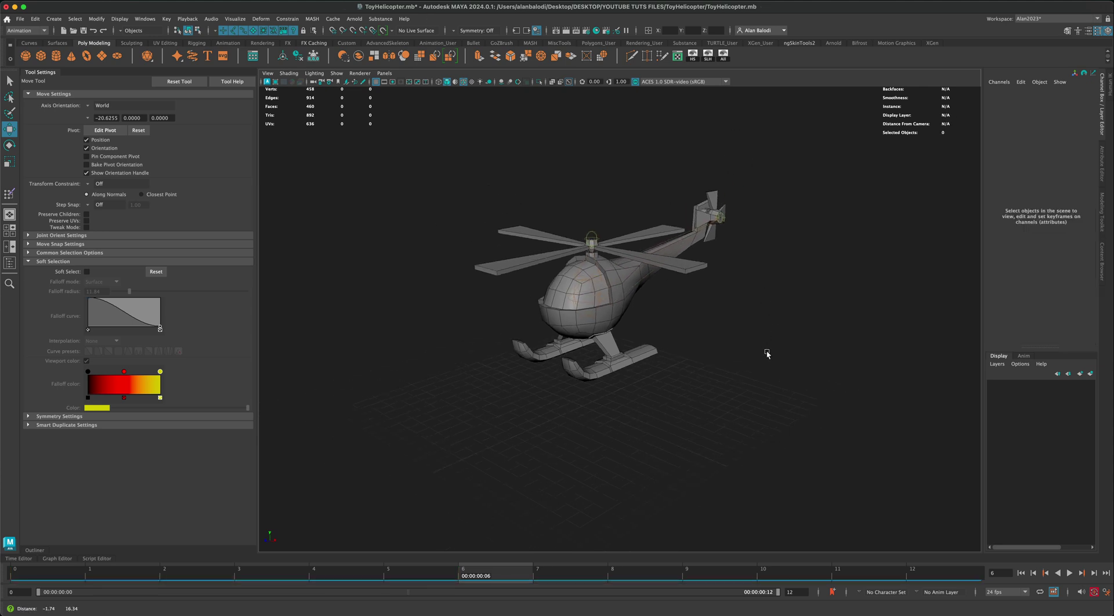
left_click(1069, 574)
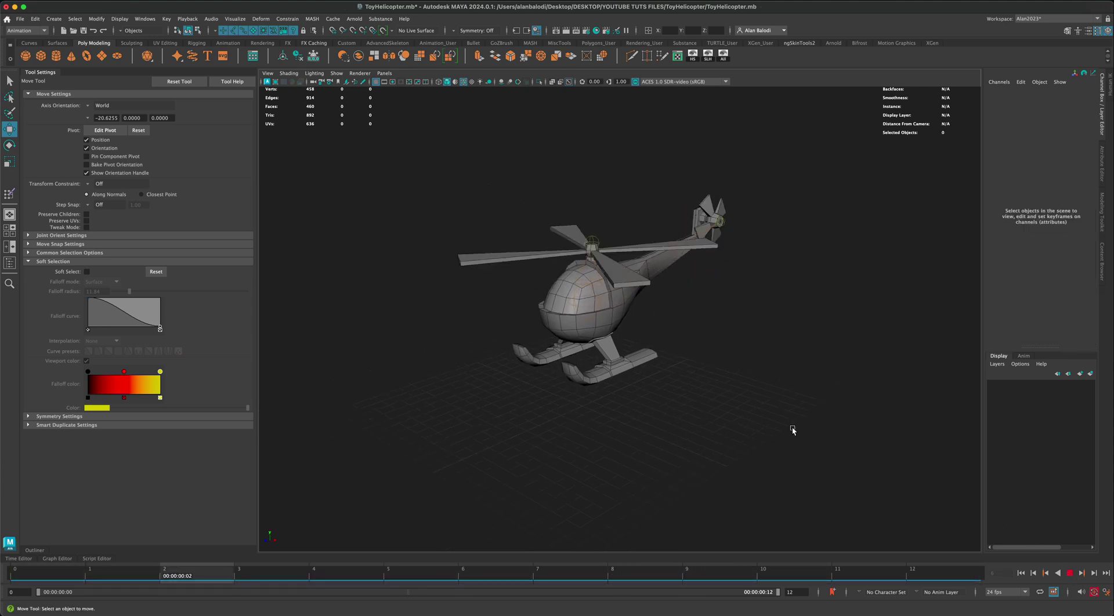
left_click(1070, 574)
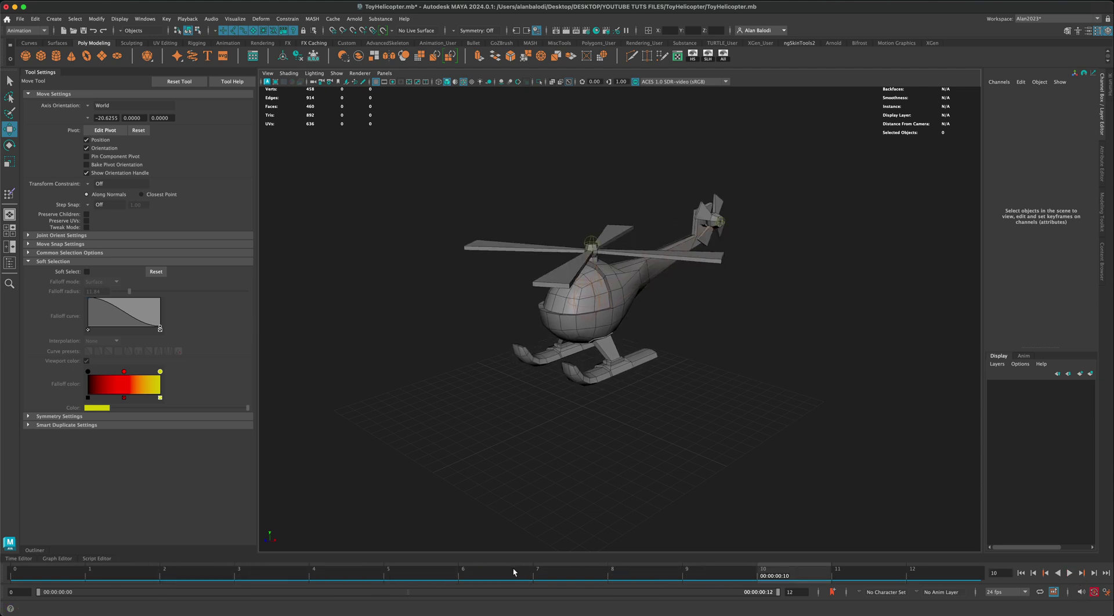
- Reselect the body joint at frame 6 and set its Translate Y to 75
left_click(598, 312)
left_click(464, 578)
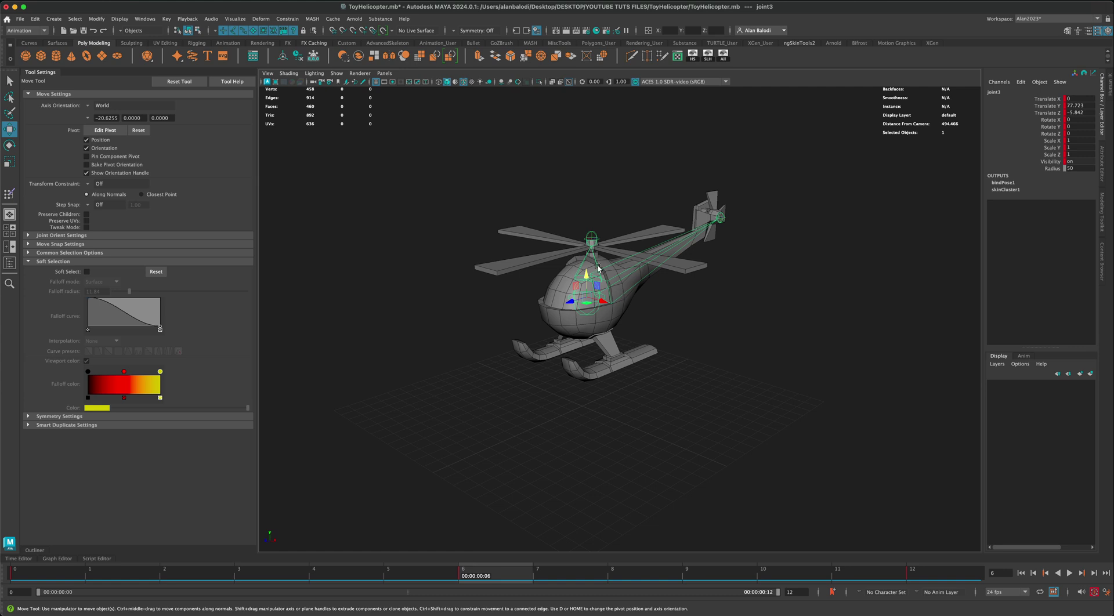
left_click(1076, 106)
type("75")
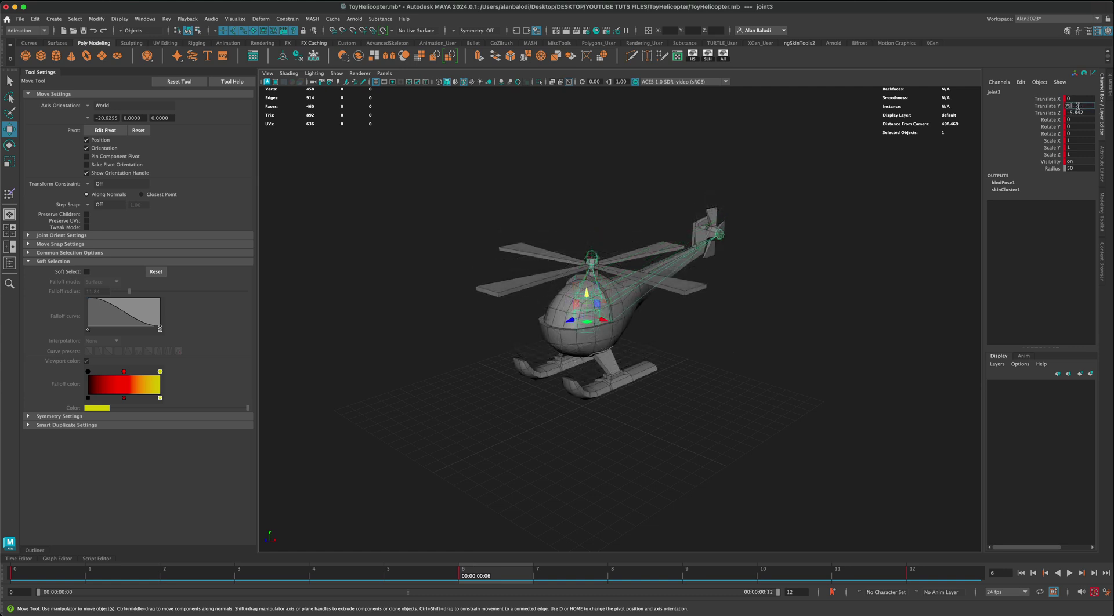
key("Return")
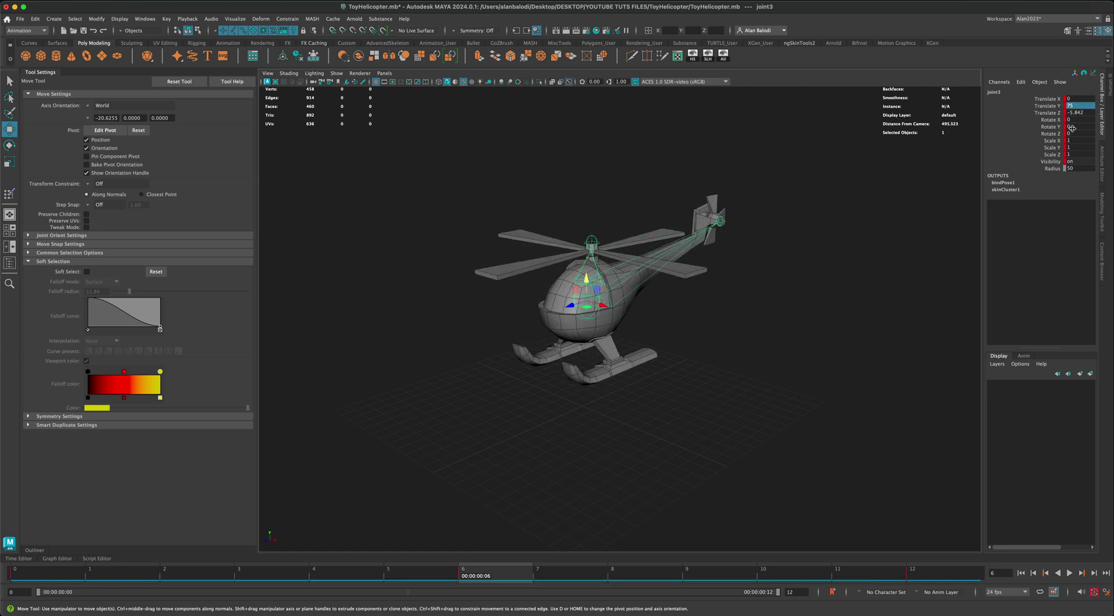
- Play back the complete animation with nothing selected and examine the rotor spin and hover from several angles
left_click(1070, 574)
left_click(824, 477)
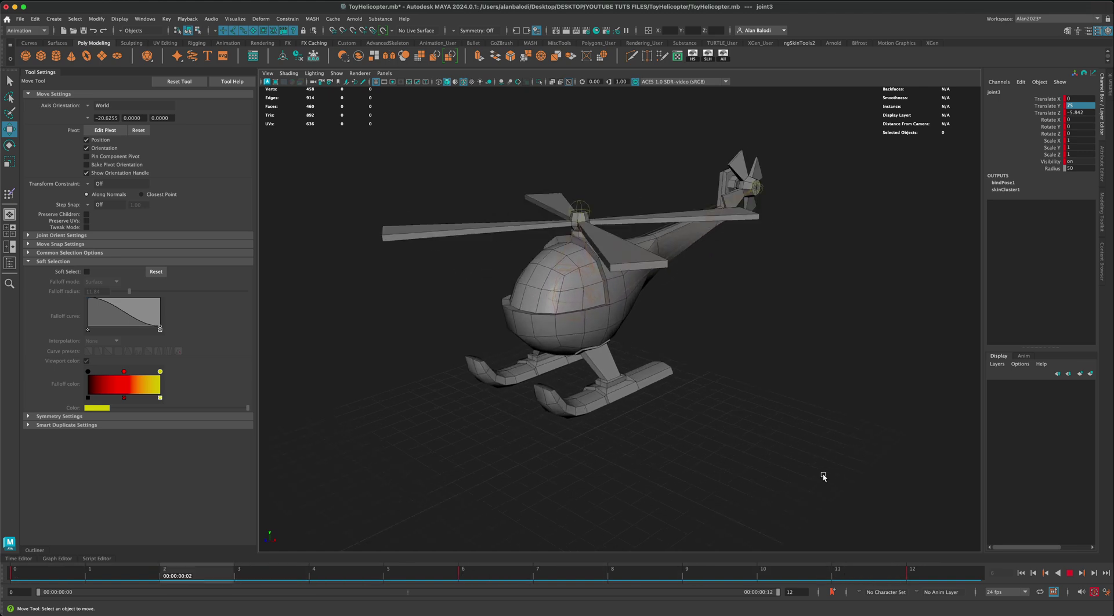
left_click_drag(824, 477, 589, 453, "alt")
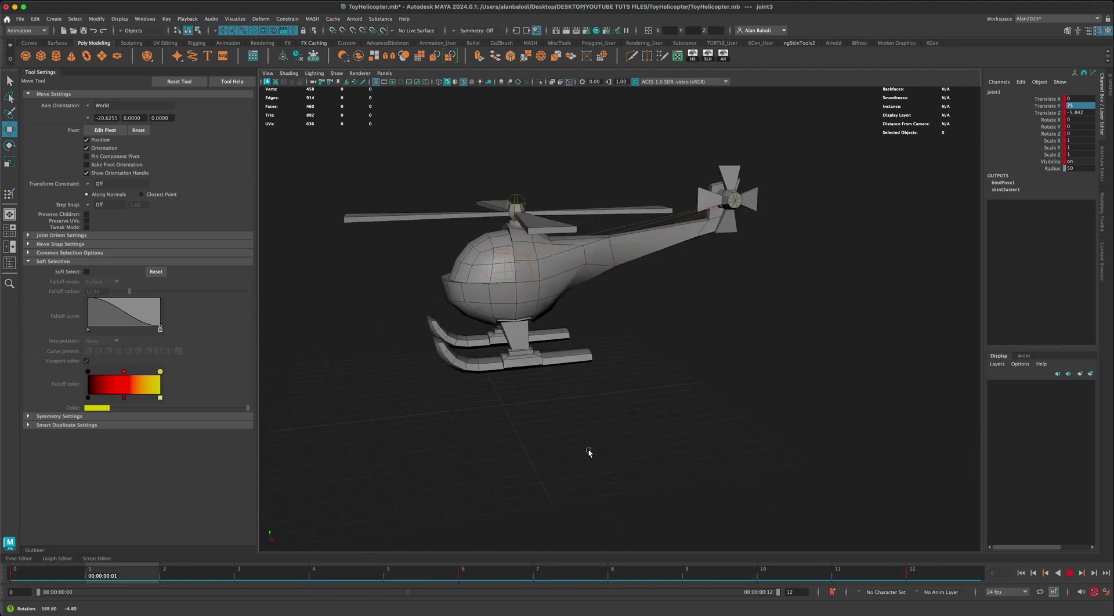
key("q")
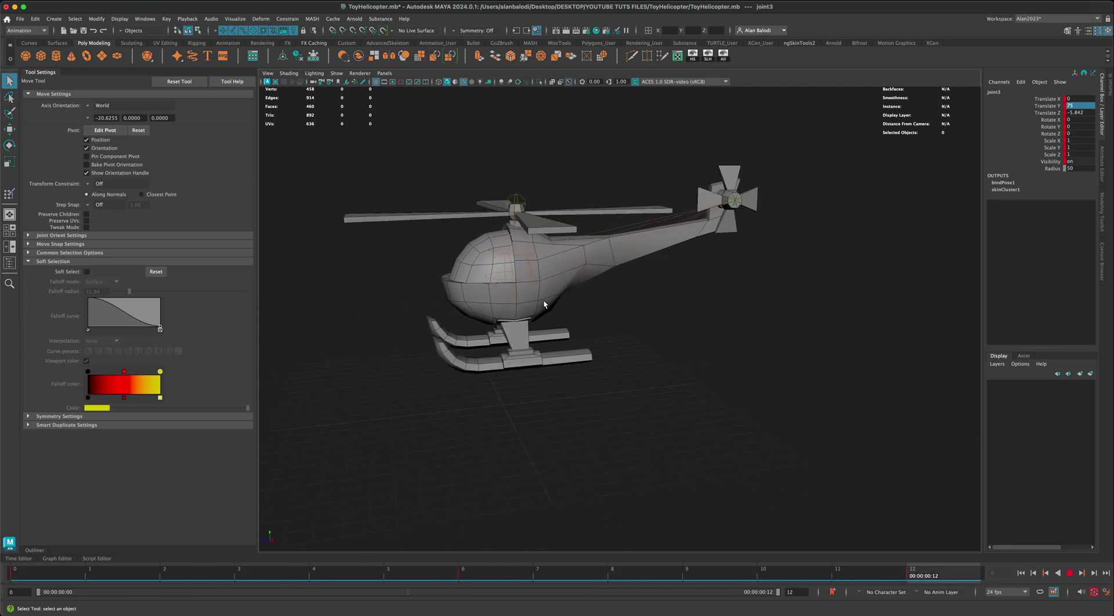
left_click(544, 301)
scroll(616, 336, "down", 3)
left_click_drag(624, 339, 661, 343, "alt")
middle_click_drag(662, 343, 665, 348, "alt")
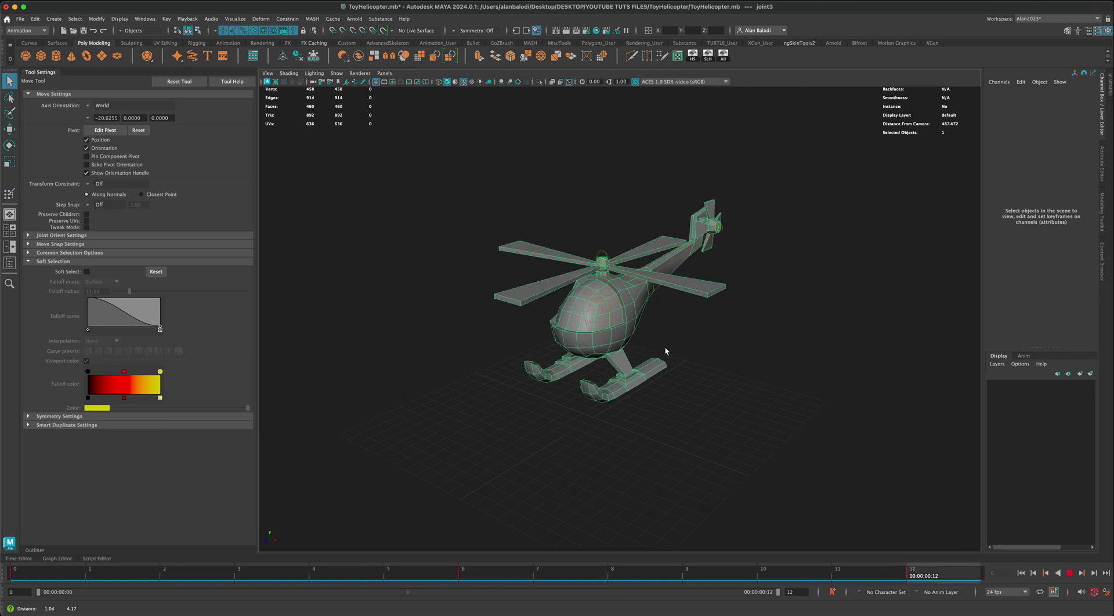
left_click_drag(666, 348, 750, 343, "alt")
left_click(723, 344)
scroll(723, 345, "up", 3)
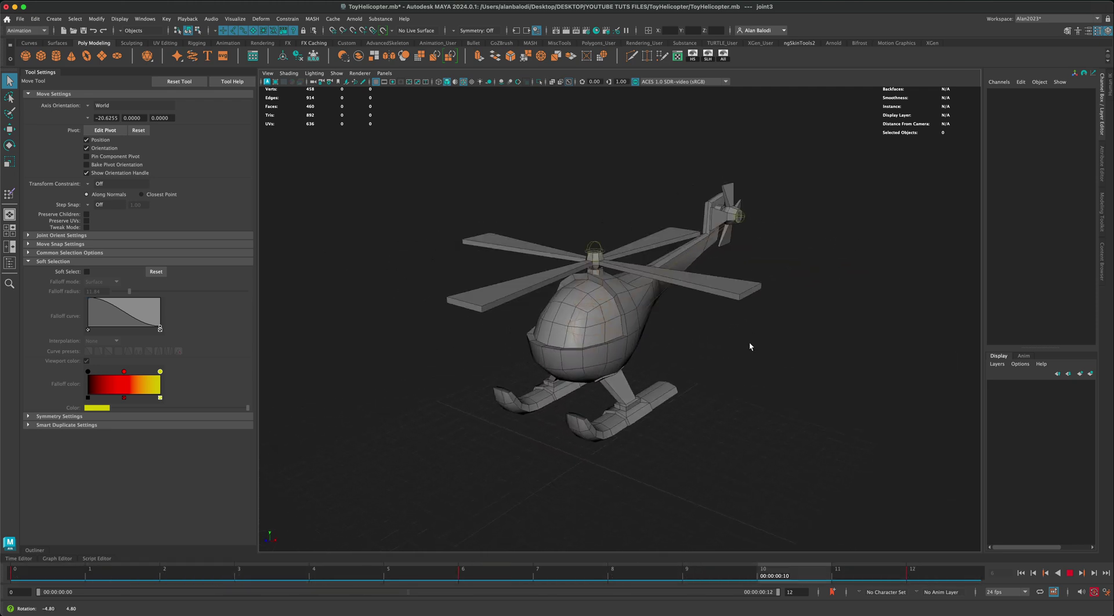